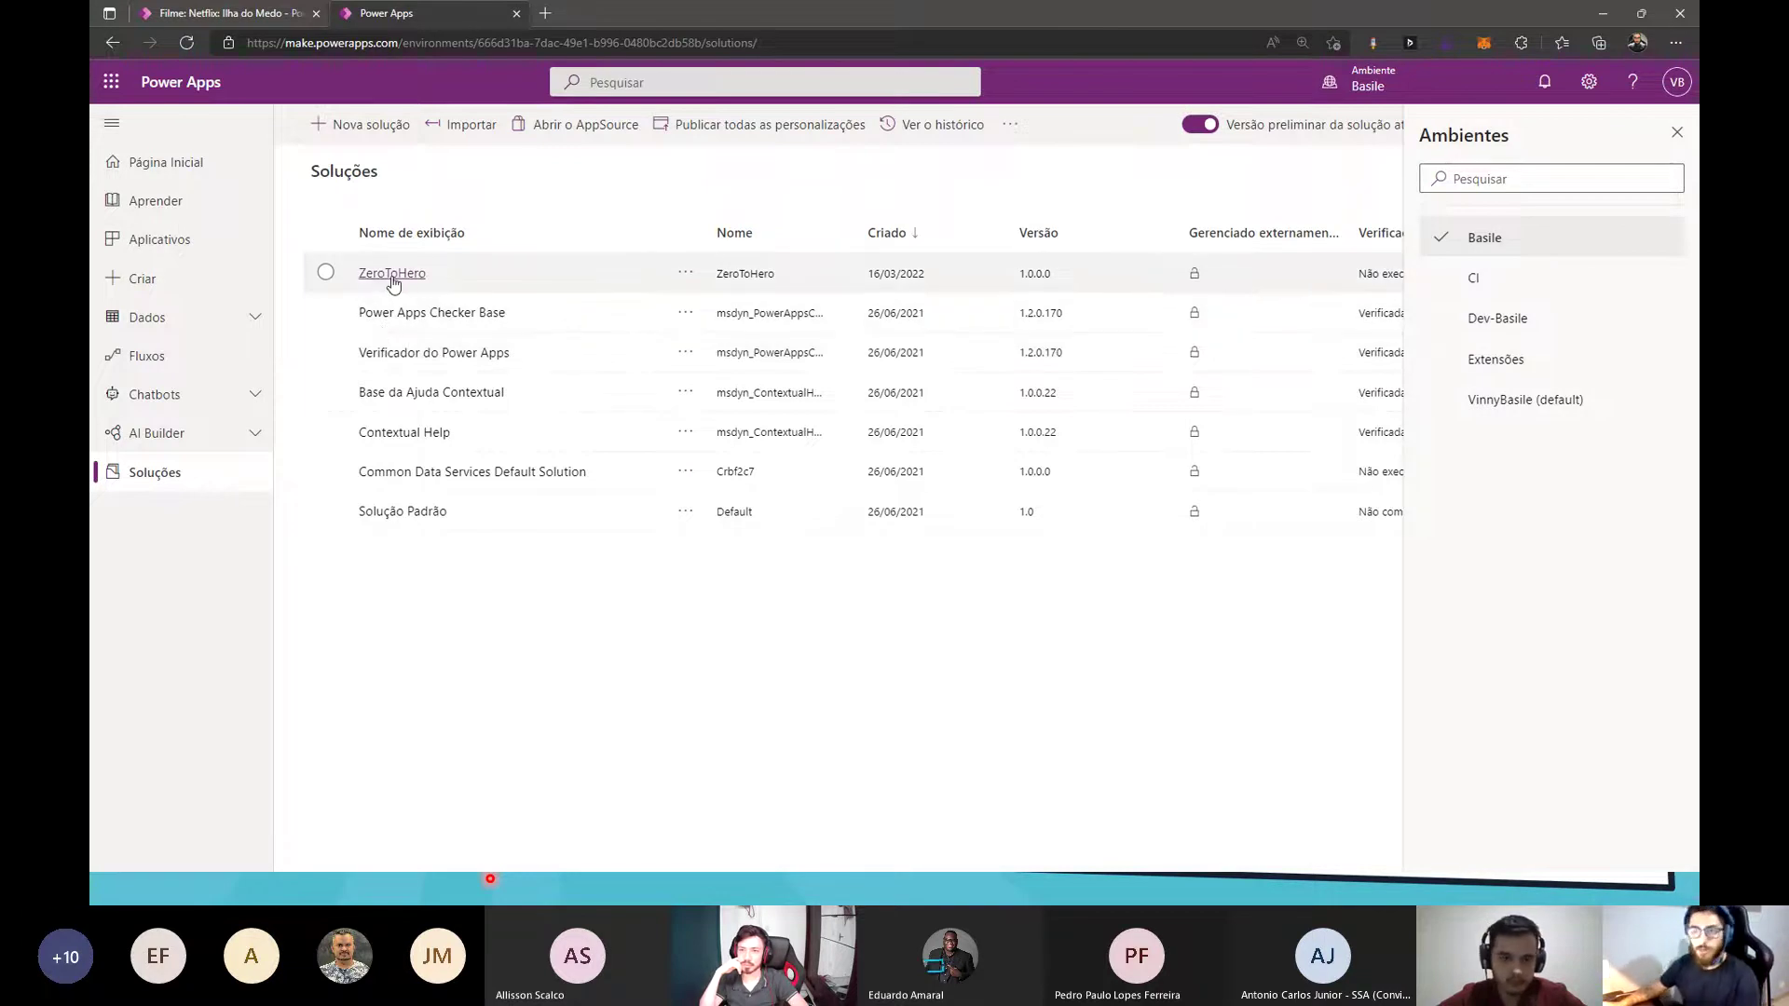
- Open the ZeroToHero solution and start a new table in it with the display name Título
left_click(391, 275)
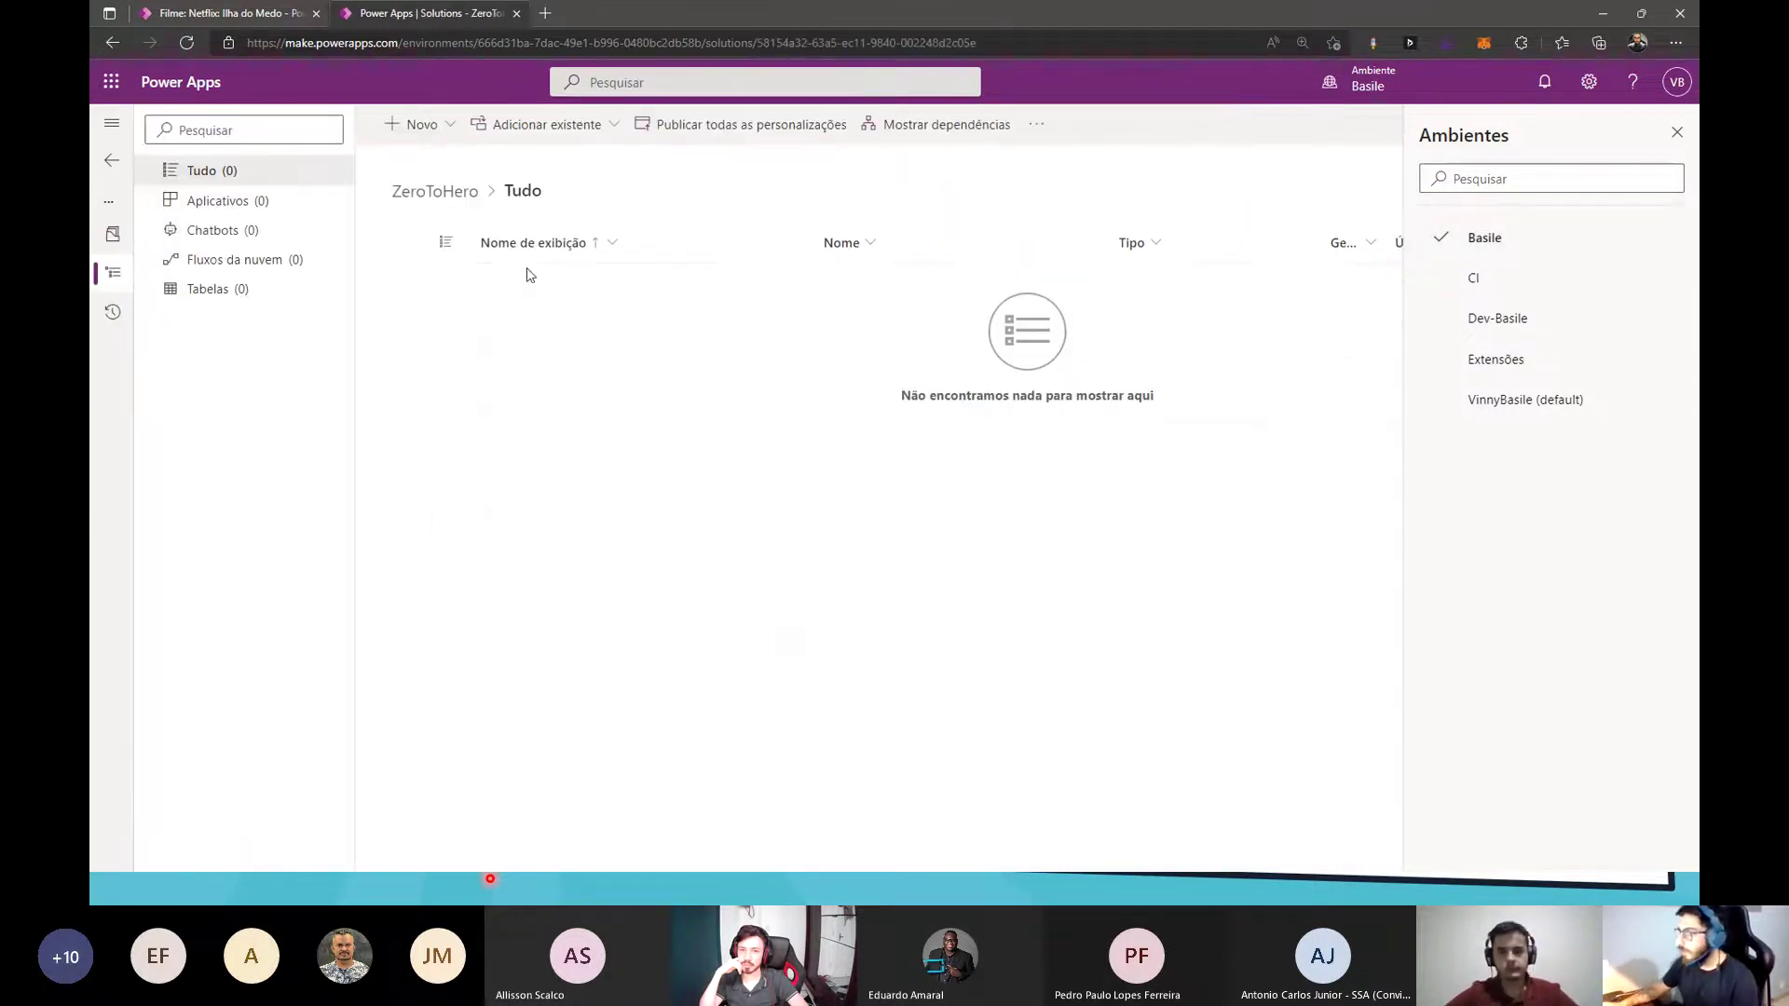
left_click(1677, 132)
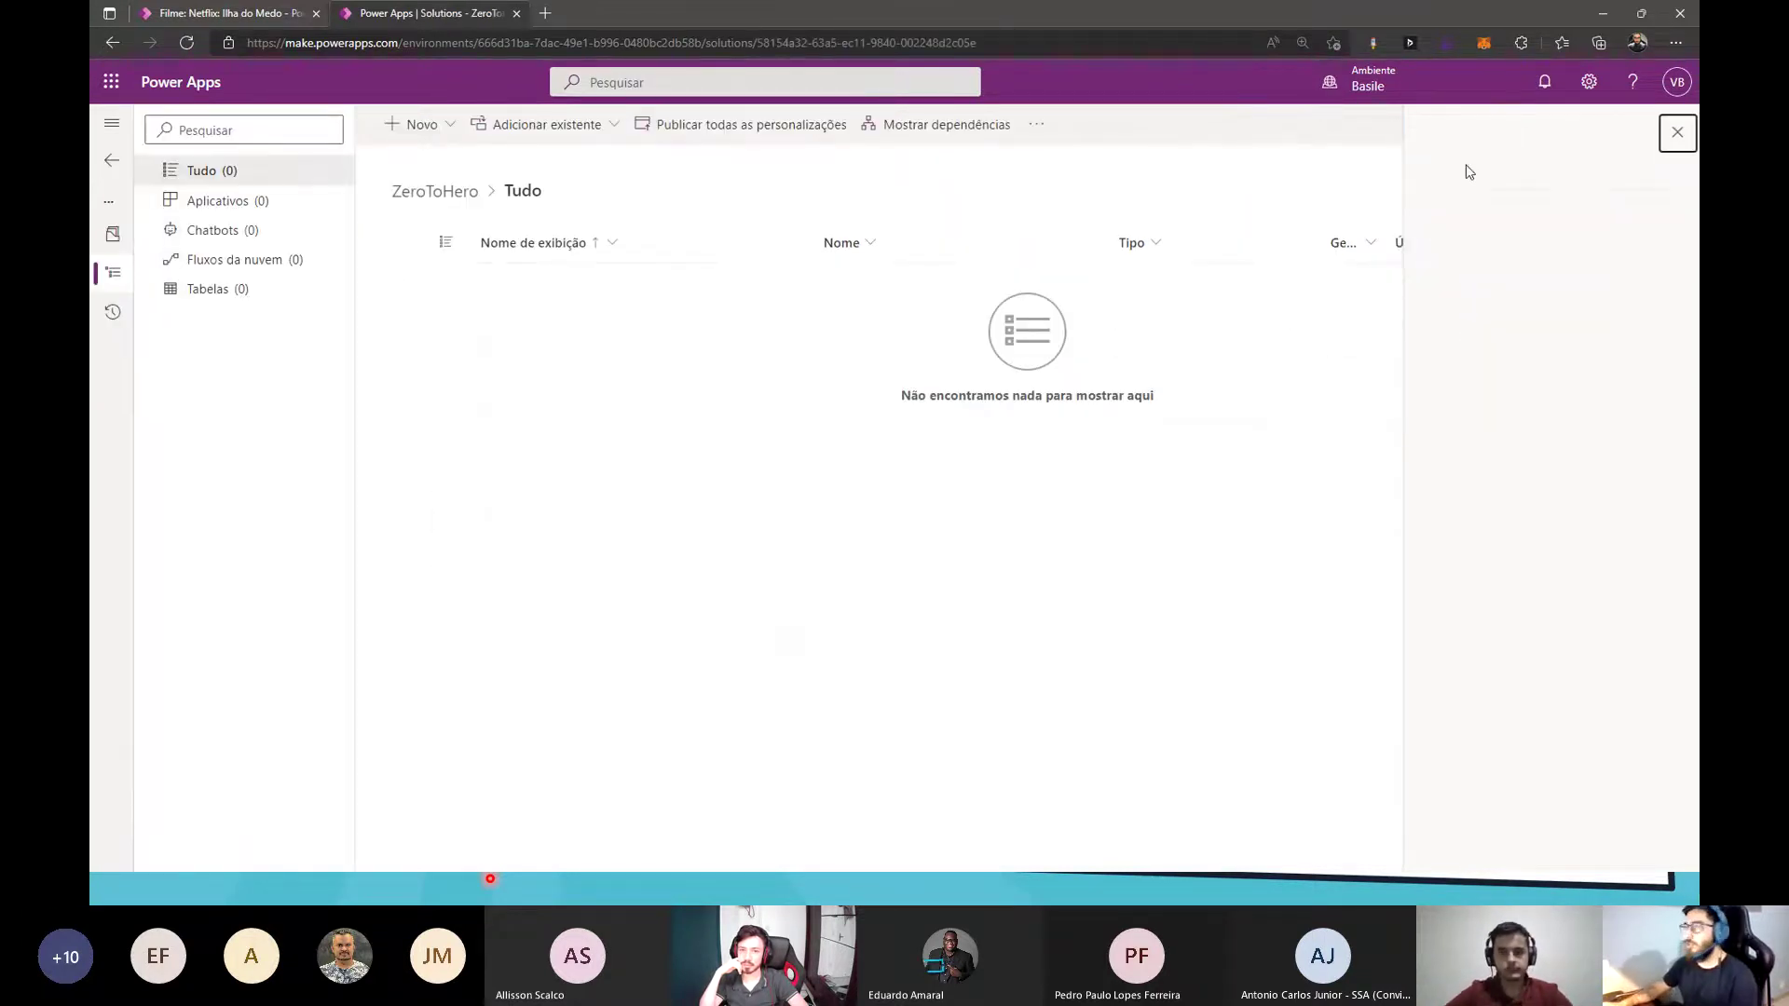
left_click(422, 128)
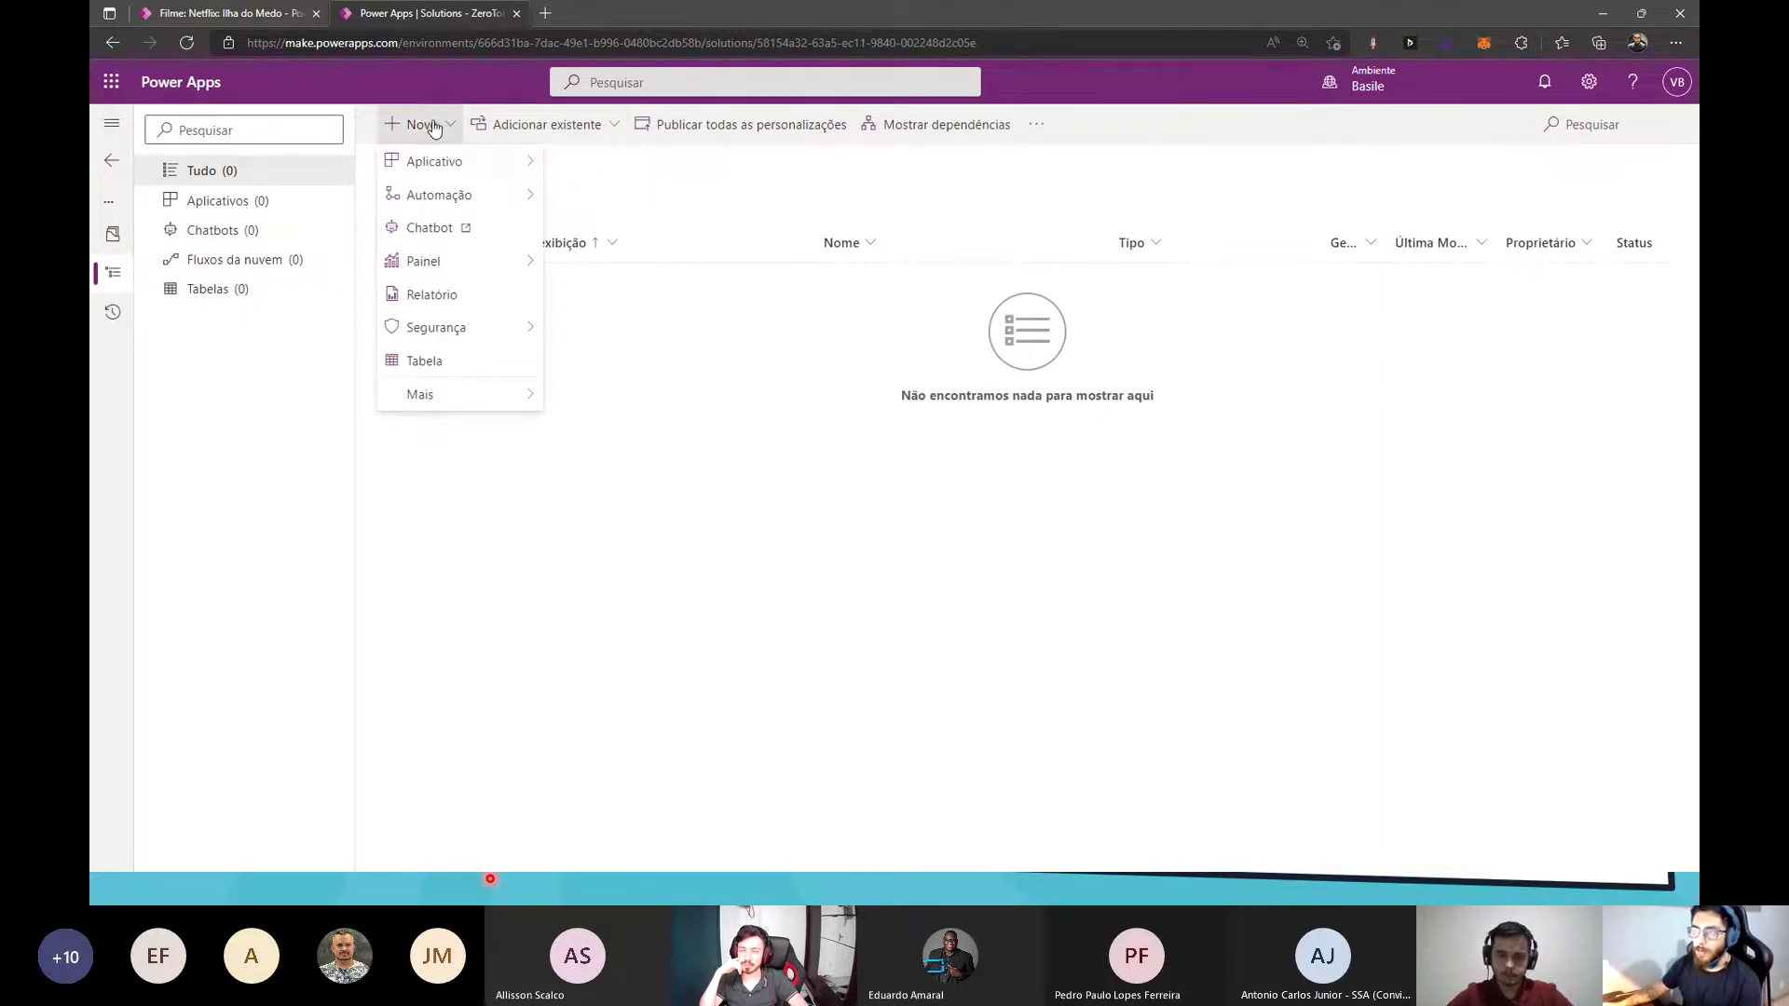
left_click(471, 363)
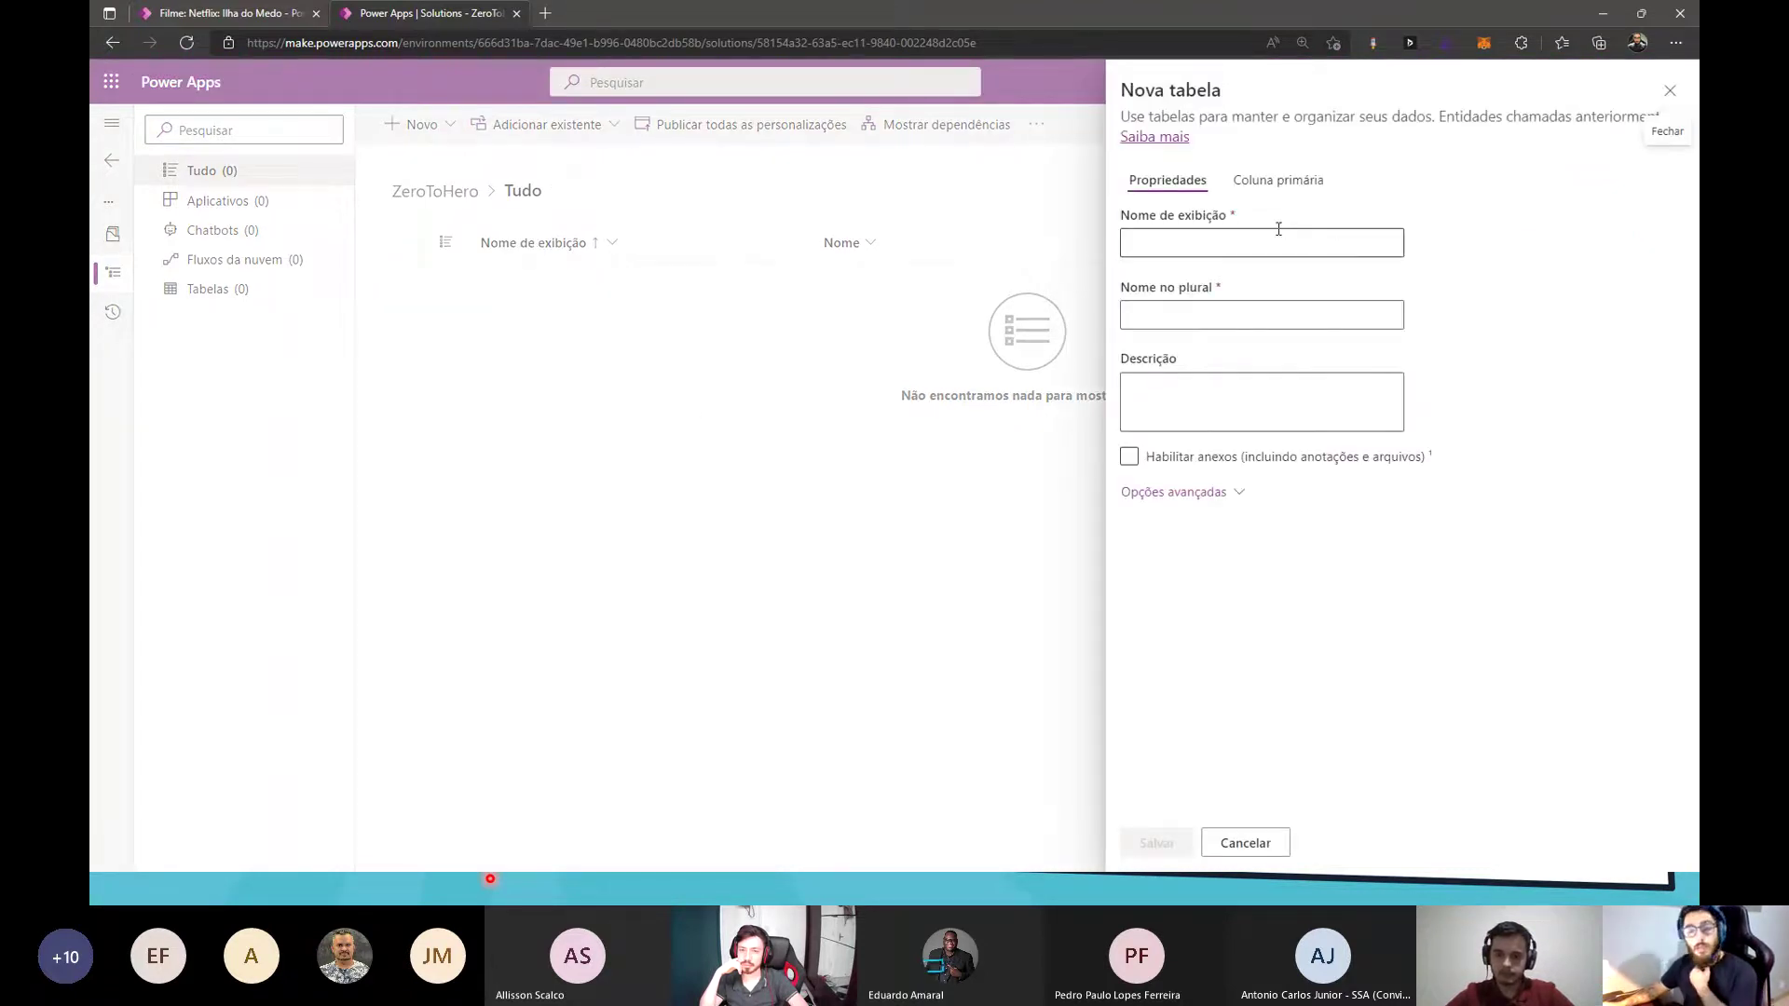
left_click(1296, 246)
type("Título")
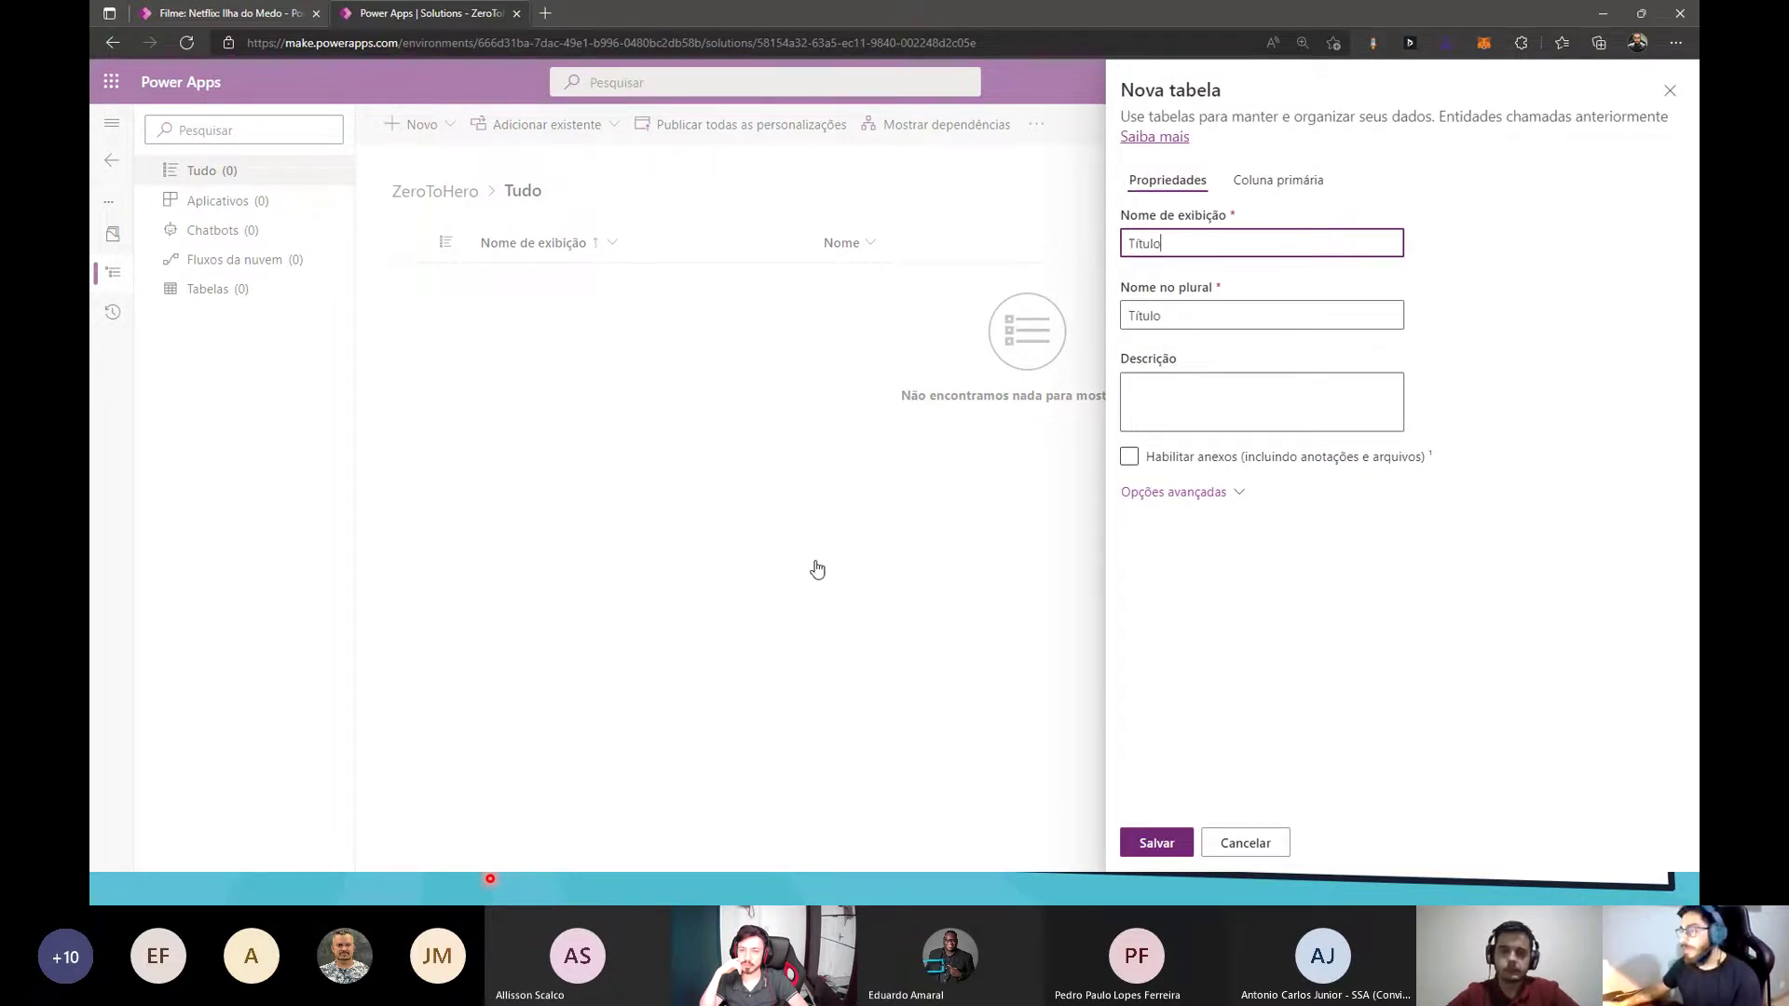
left_click_drag(1203, 245, 1128, 238)
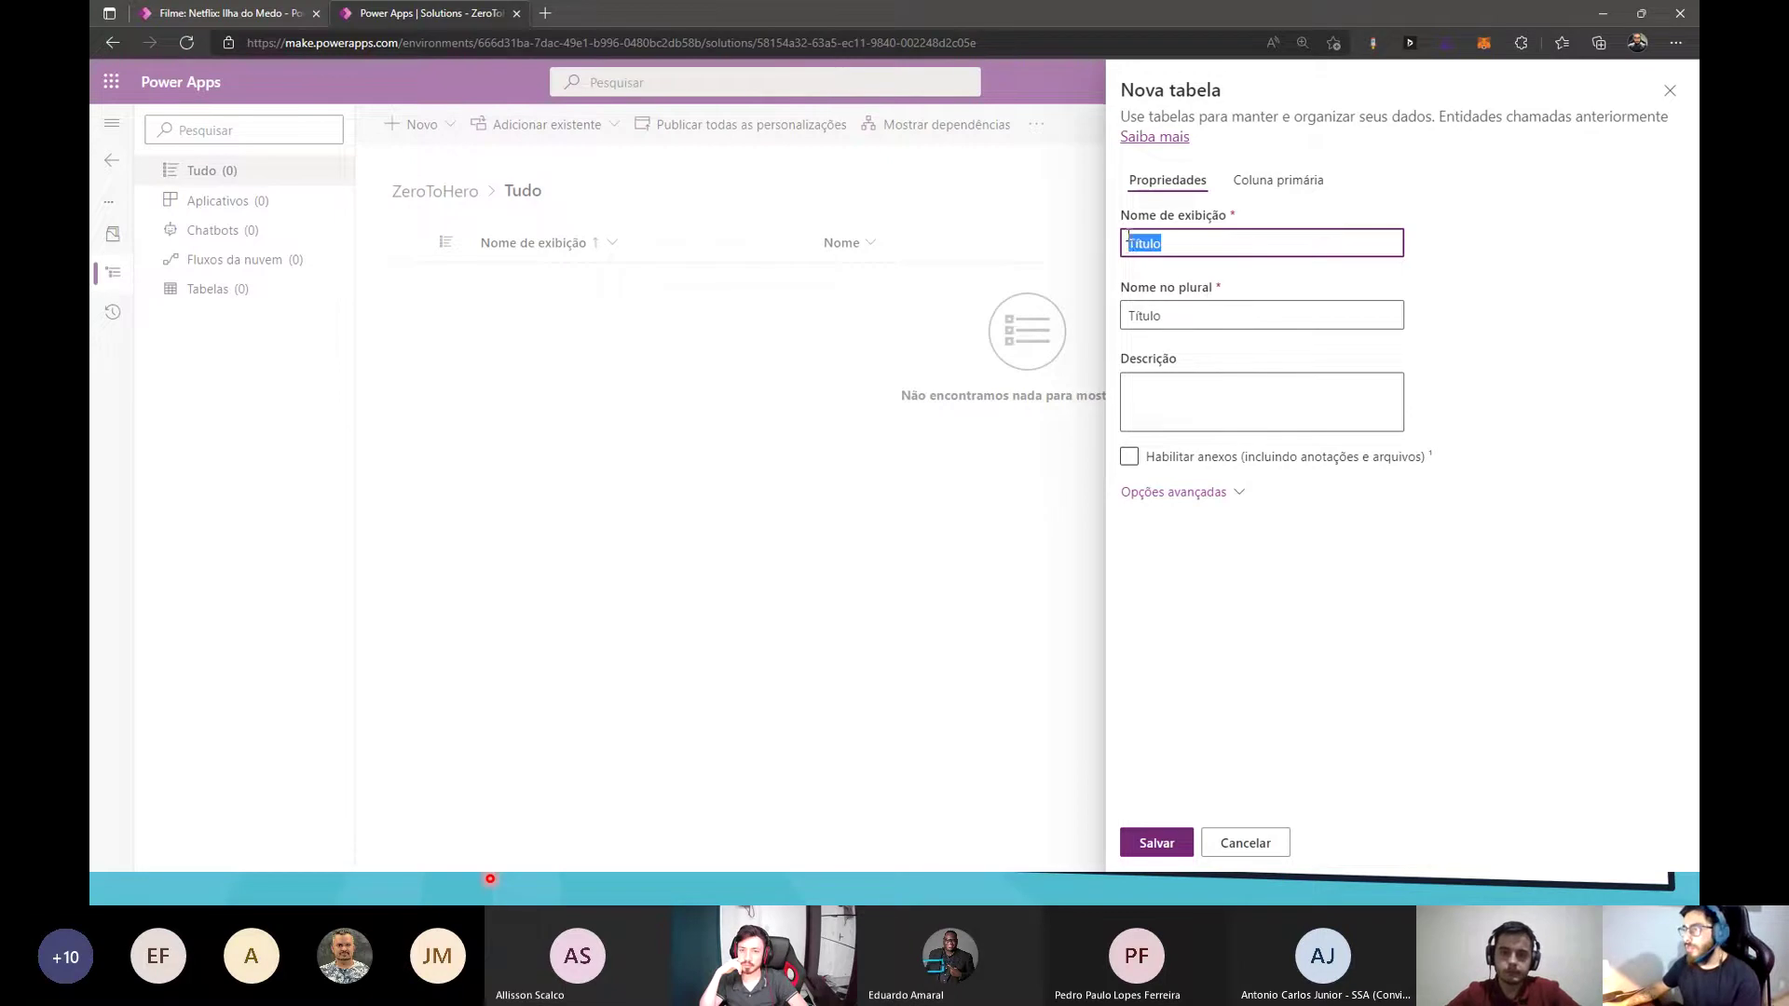
left_click(1137, 245)
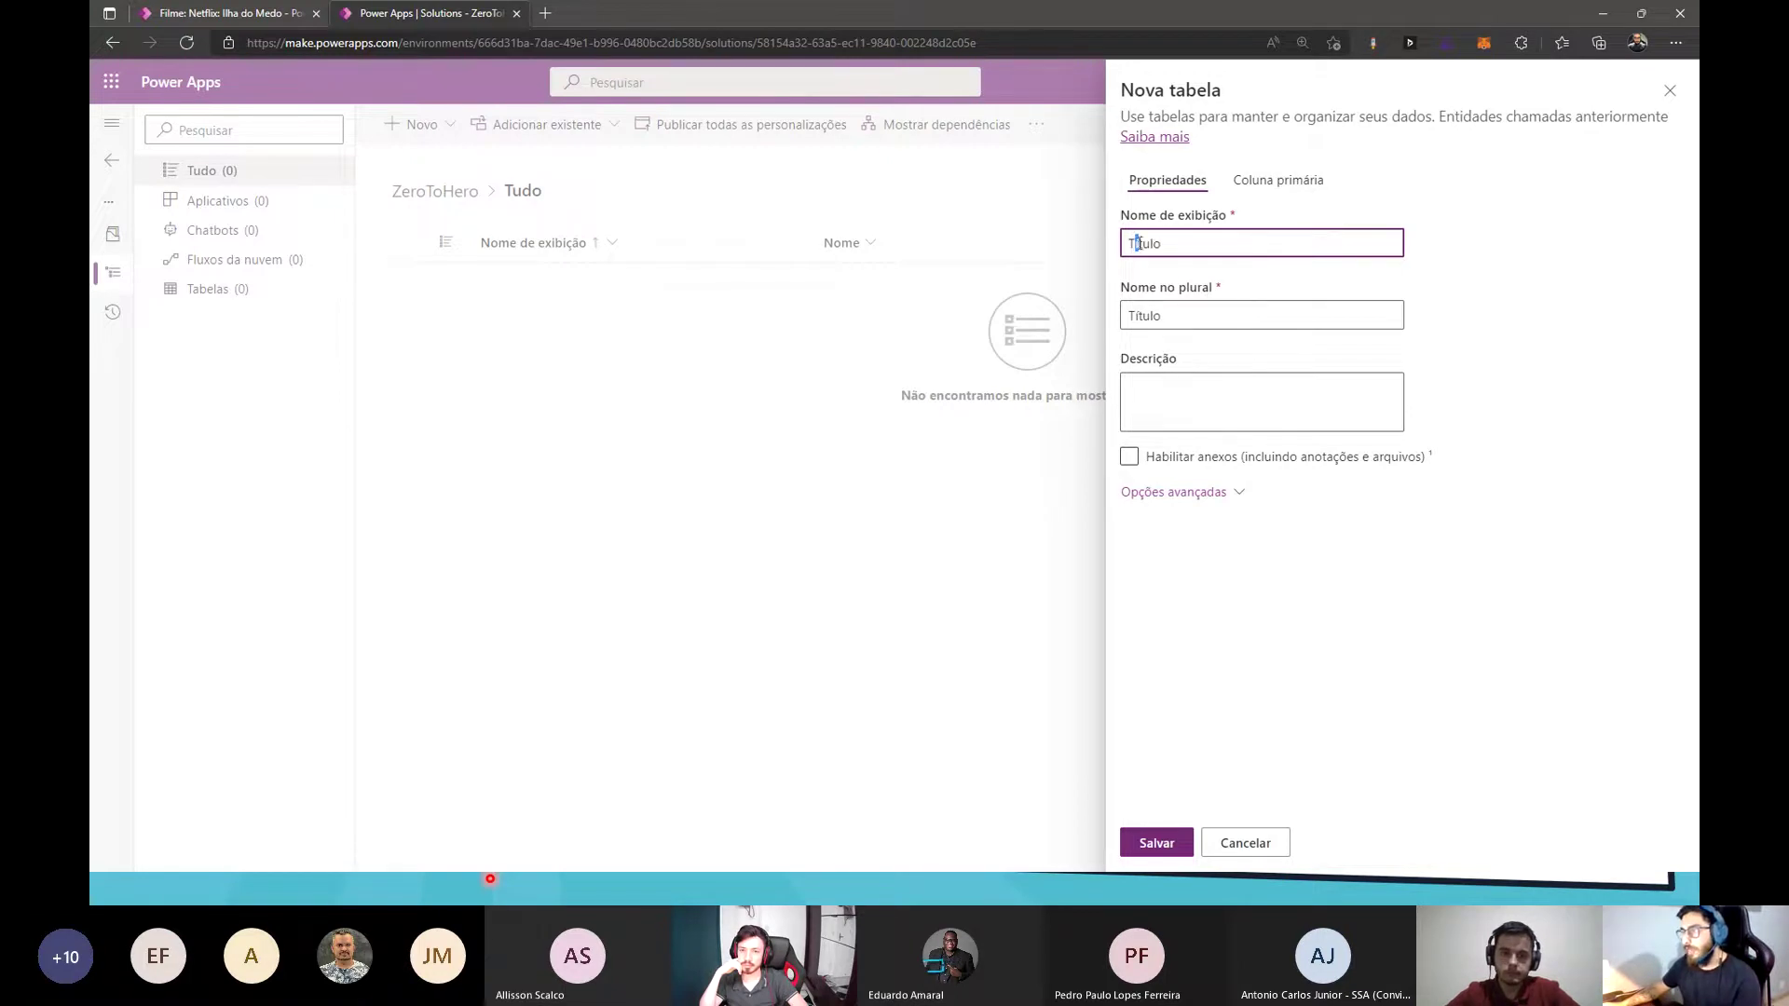
- Show the new table's advanced options and set its schema name to titulo after the vnb_ prefix
left_click(1176, 499)
scroll(1542, 579, "down", 7)
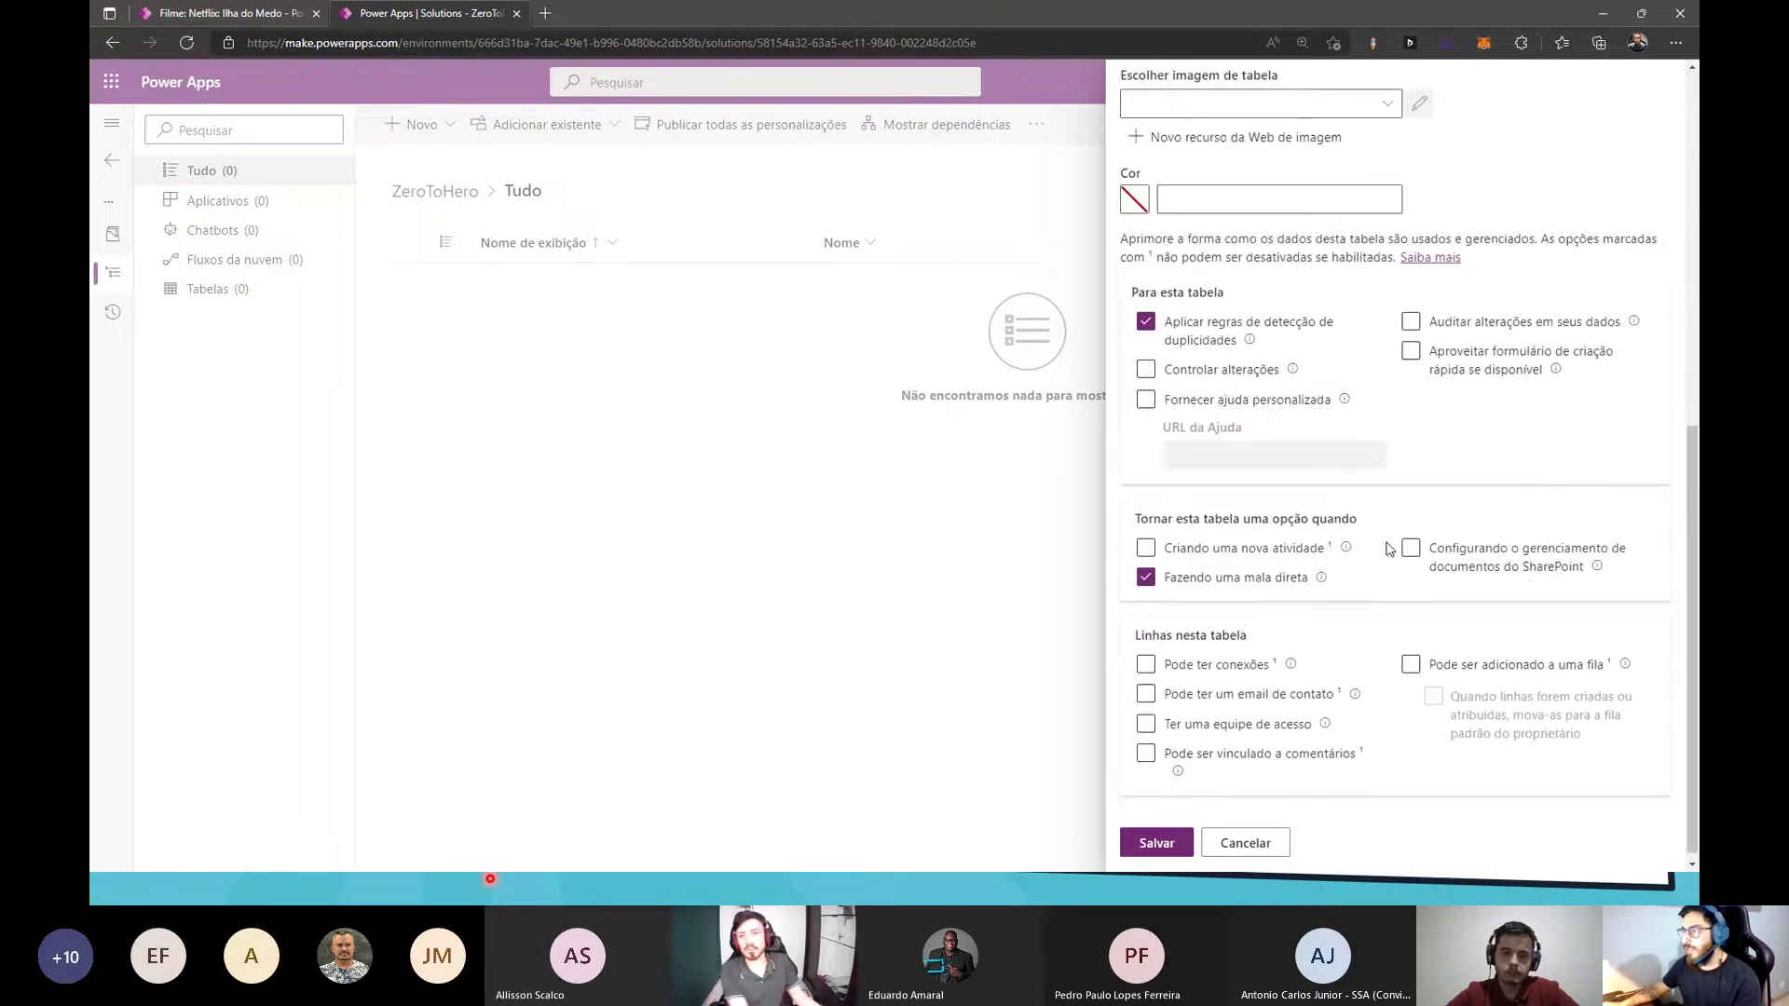
scroll(1365, 683, "up", 1)
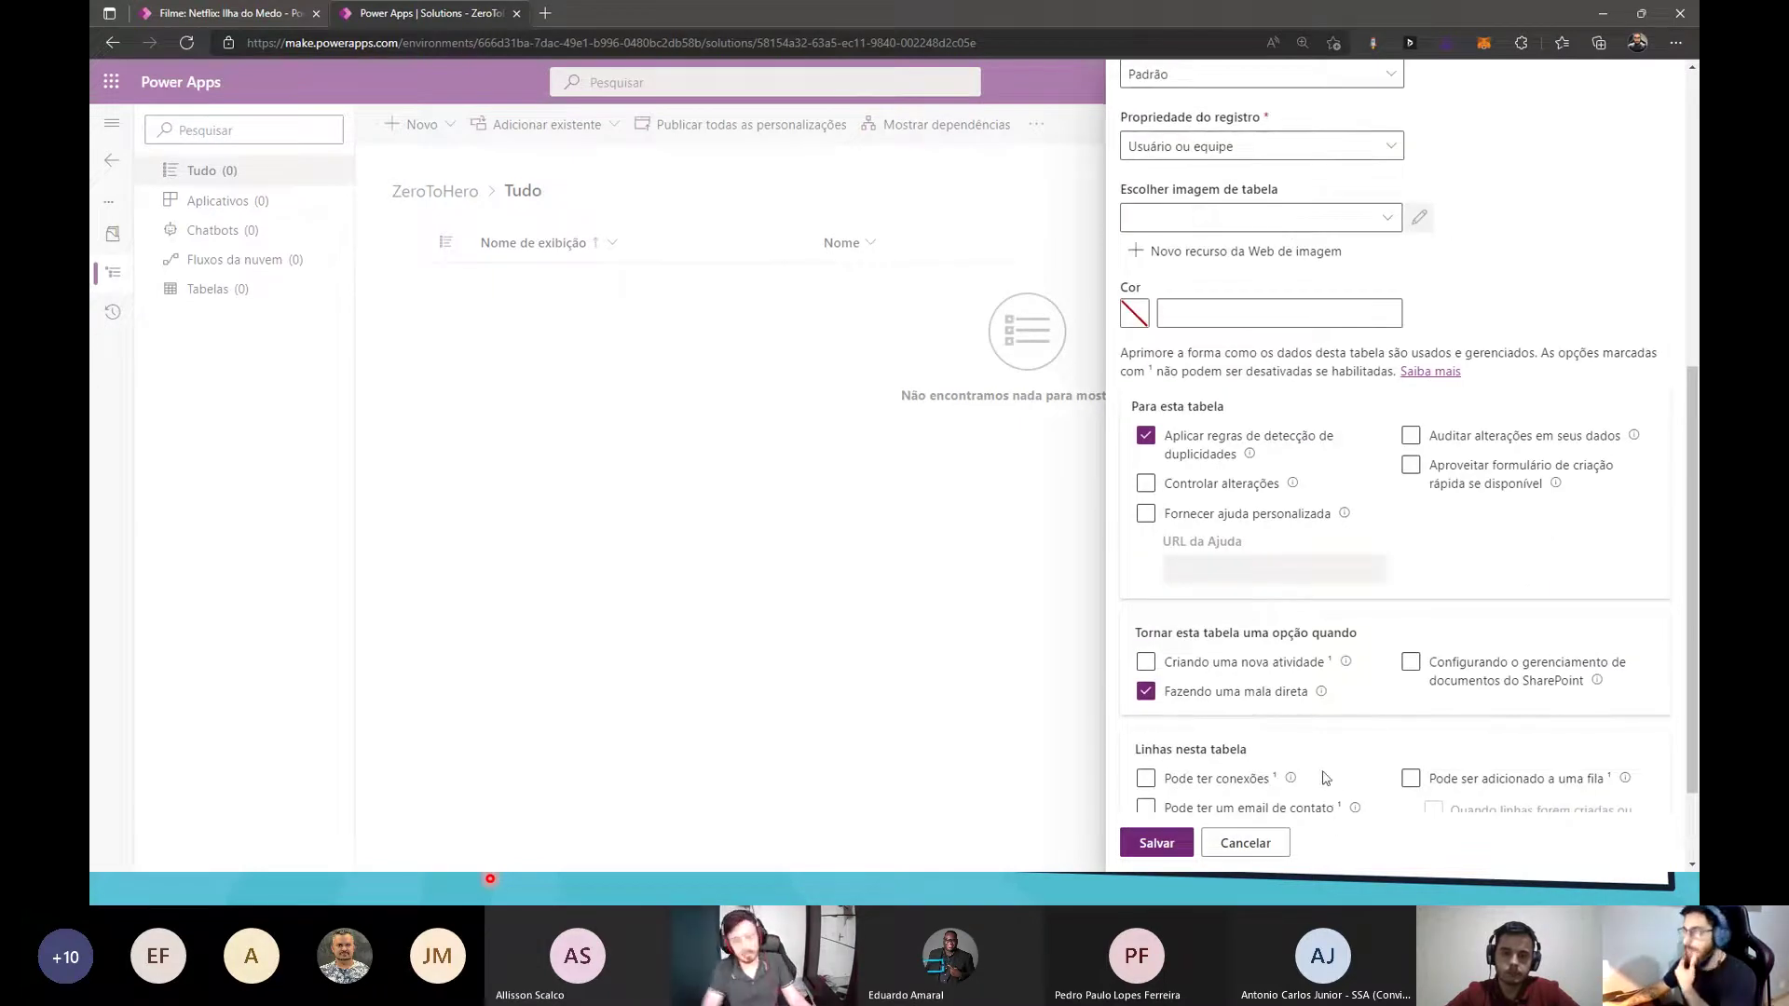
scroll(1325, 776, "up", 4)
scroll(1326, 776, "up", 2)
double_click(1178, 559)
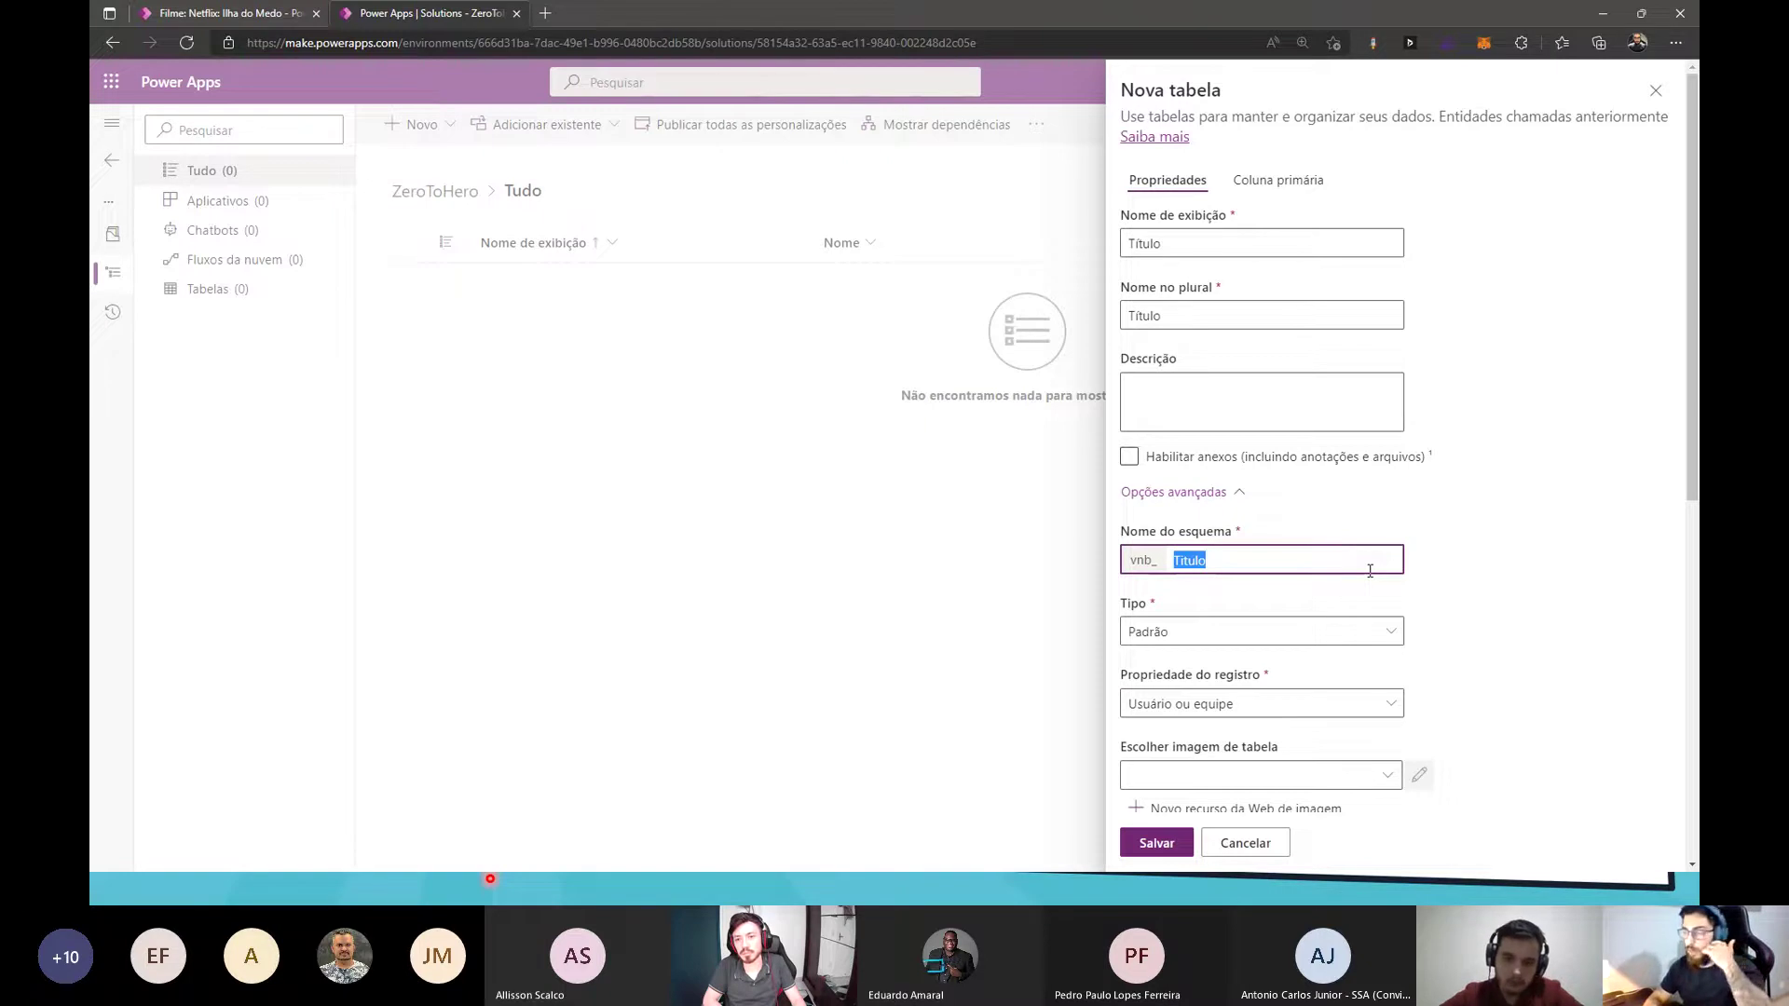
type("titulo")
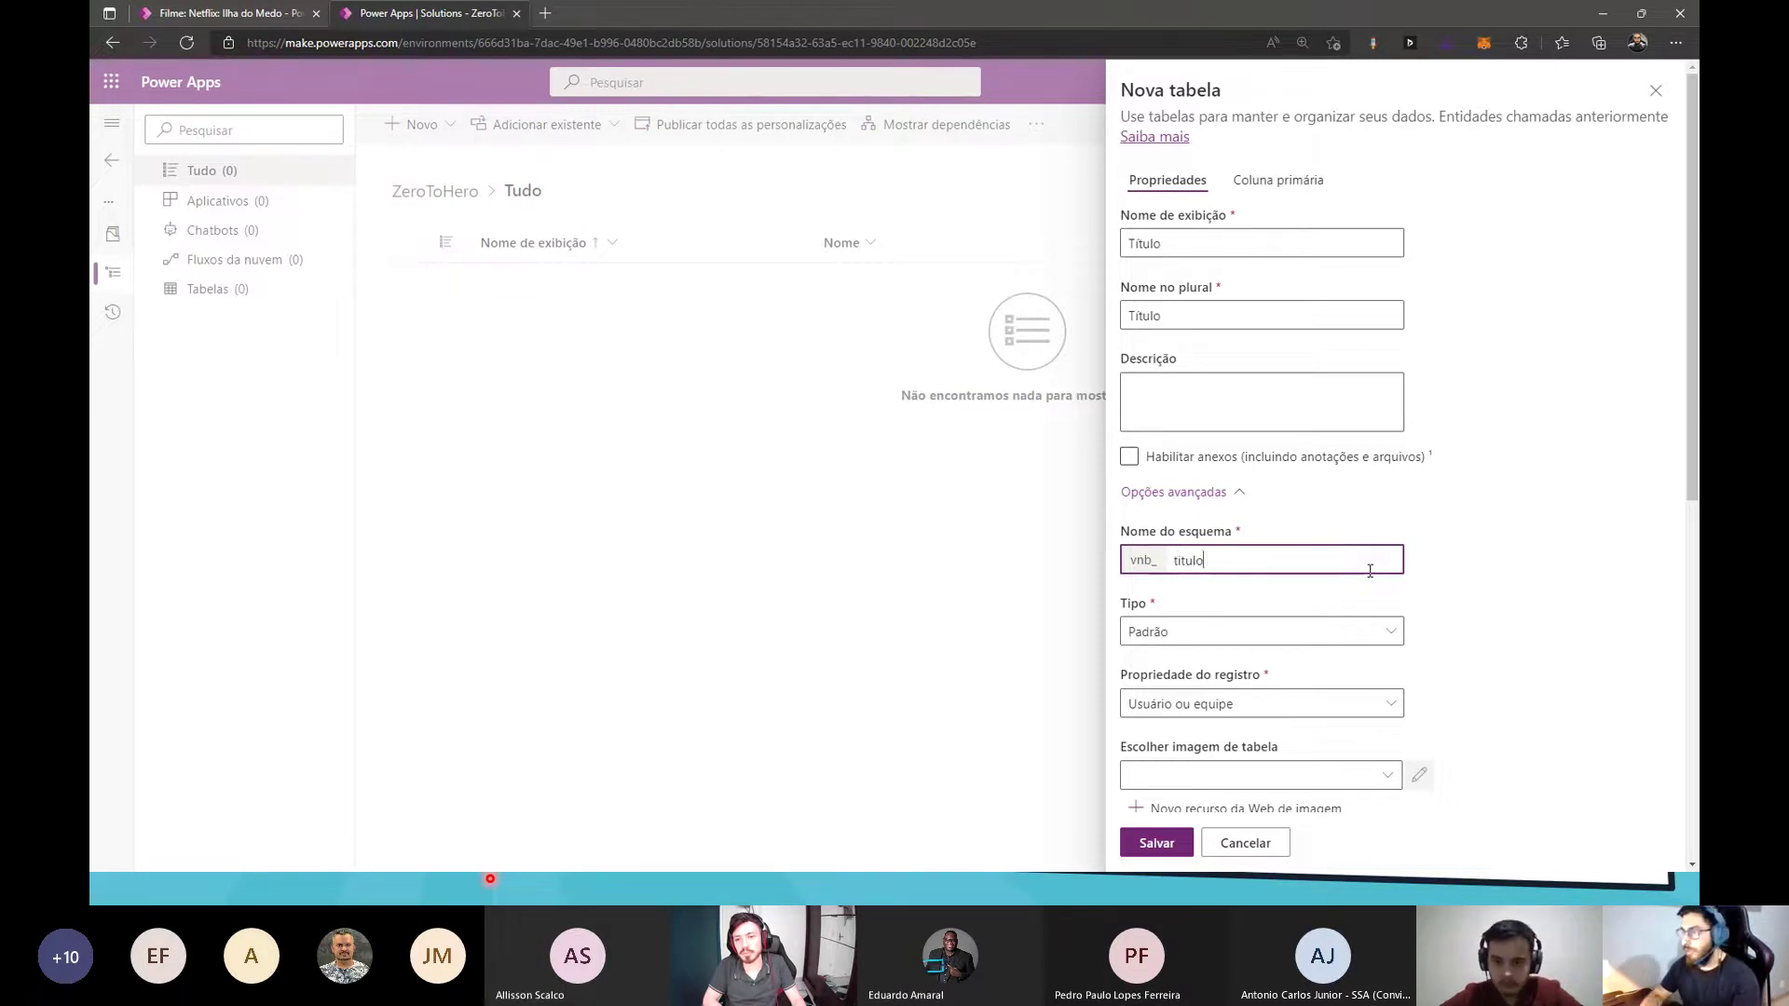
key("Tab")
key("shift+Tab")
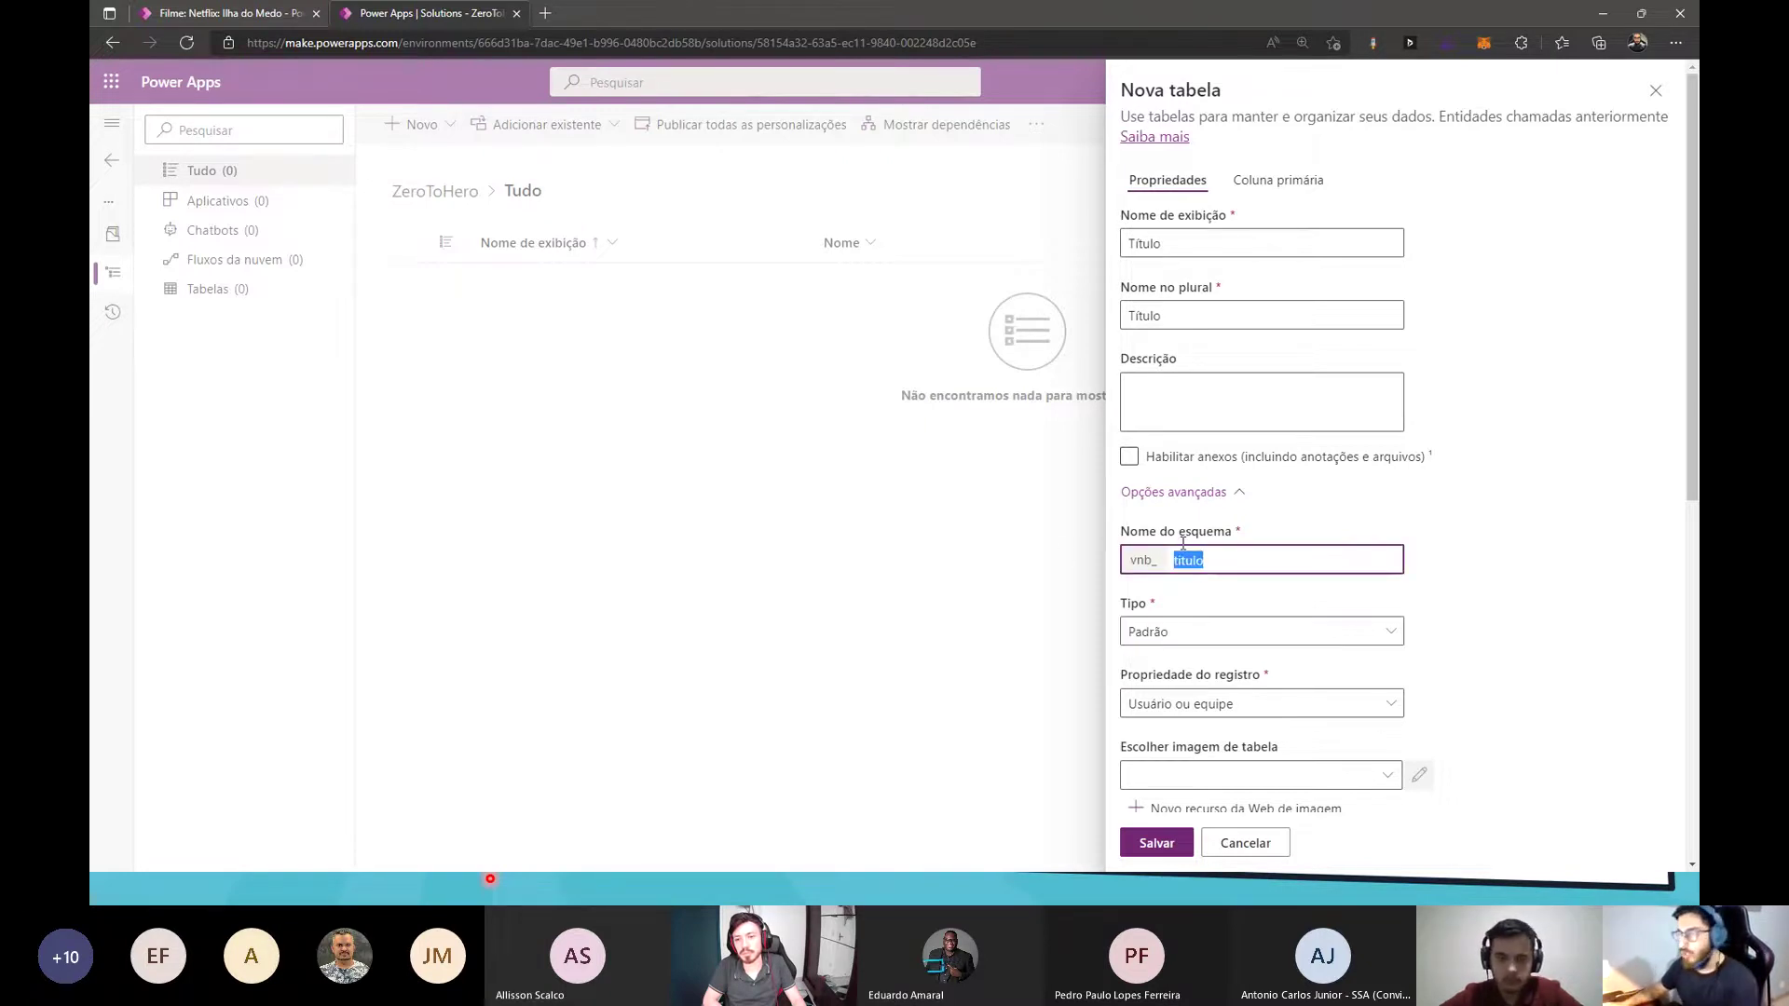
left_click_drag(1173, 560, 1199, 560)
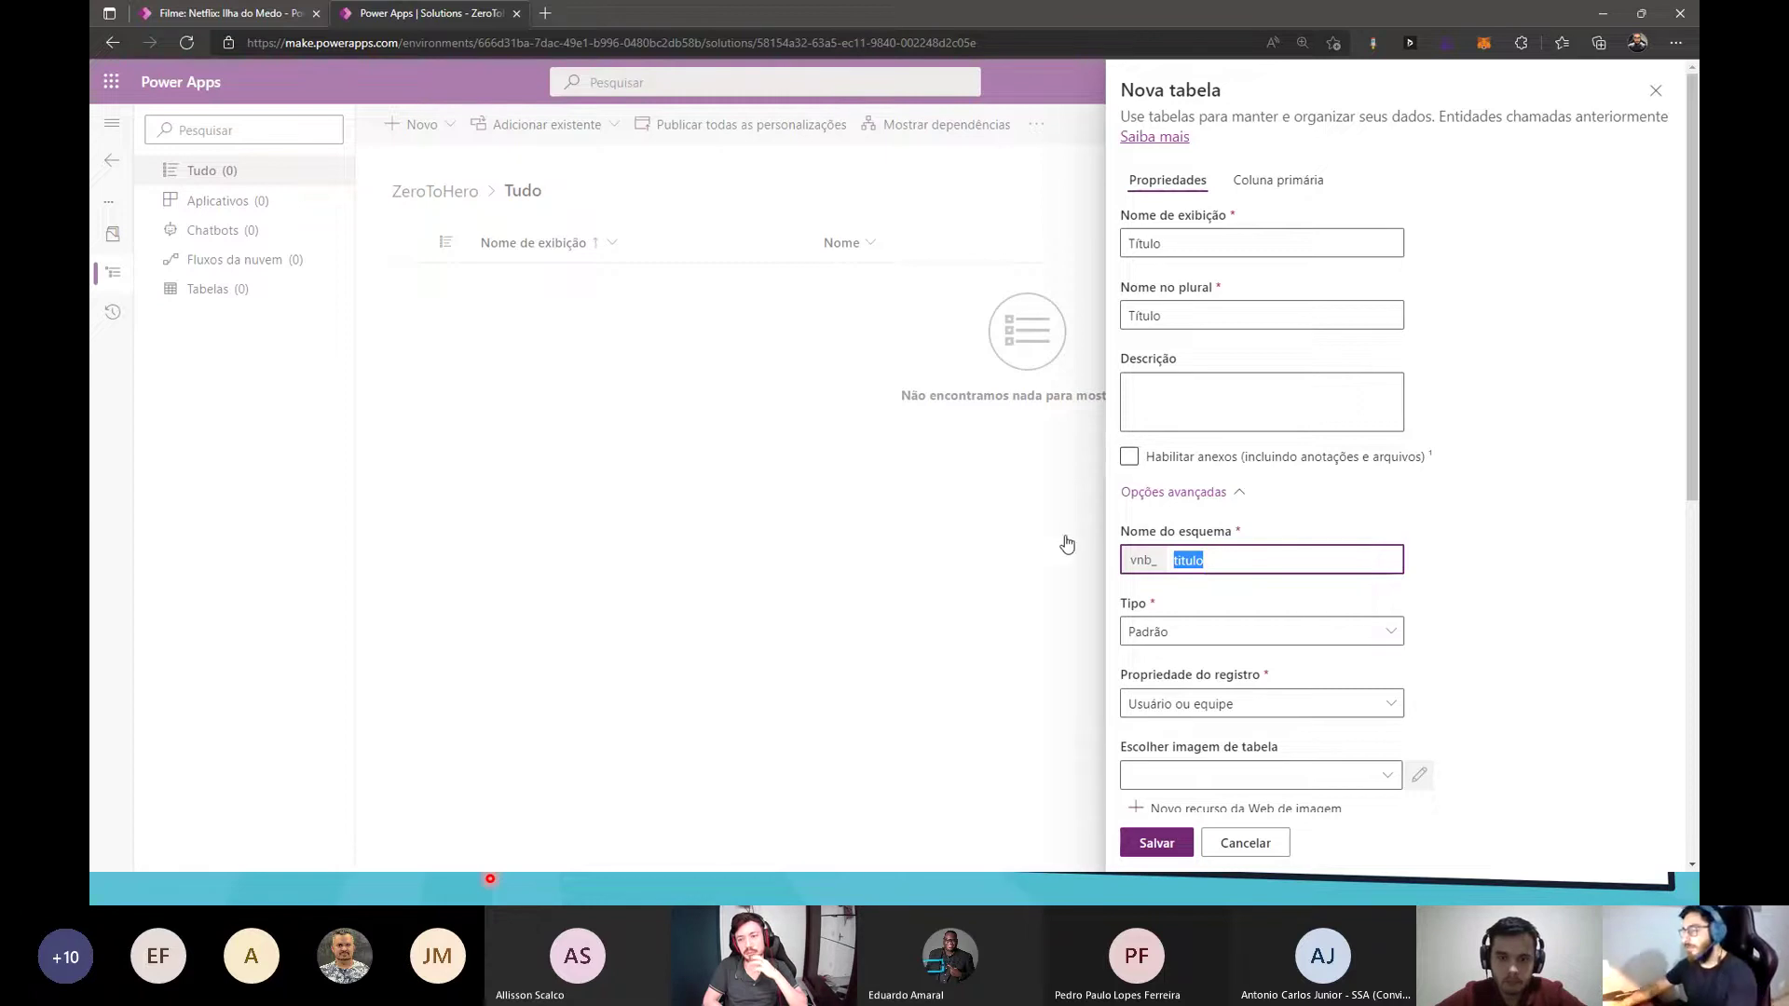
left_click(1503, 466)
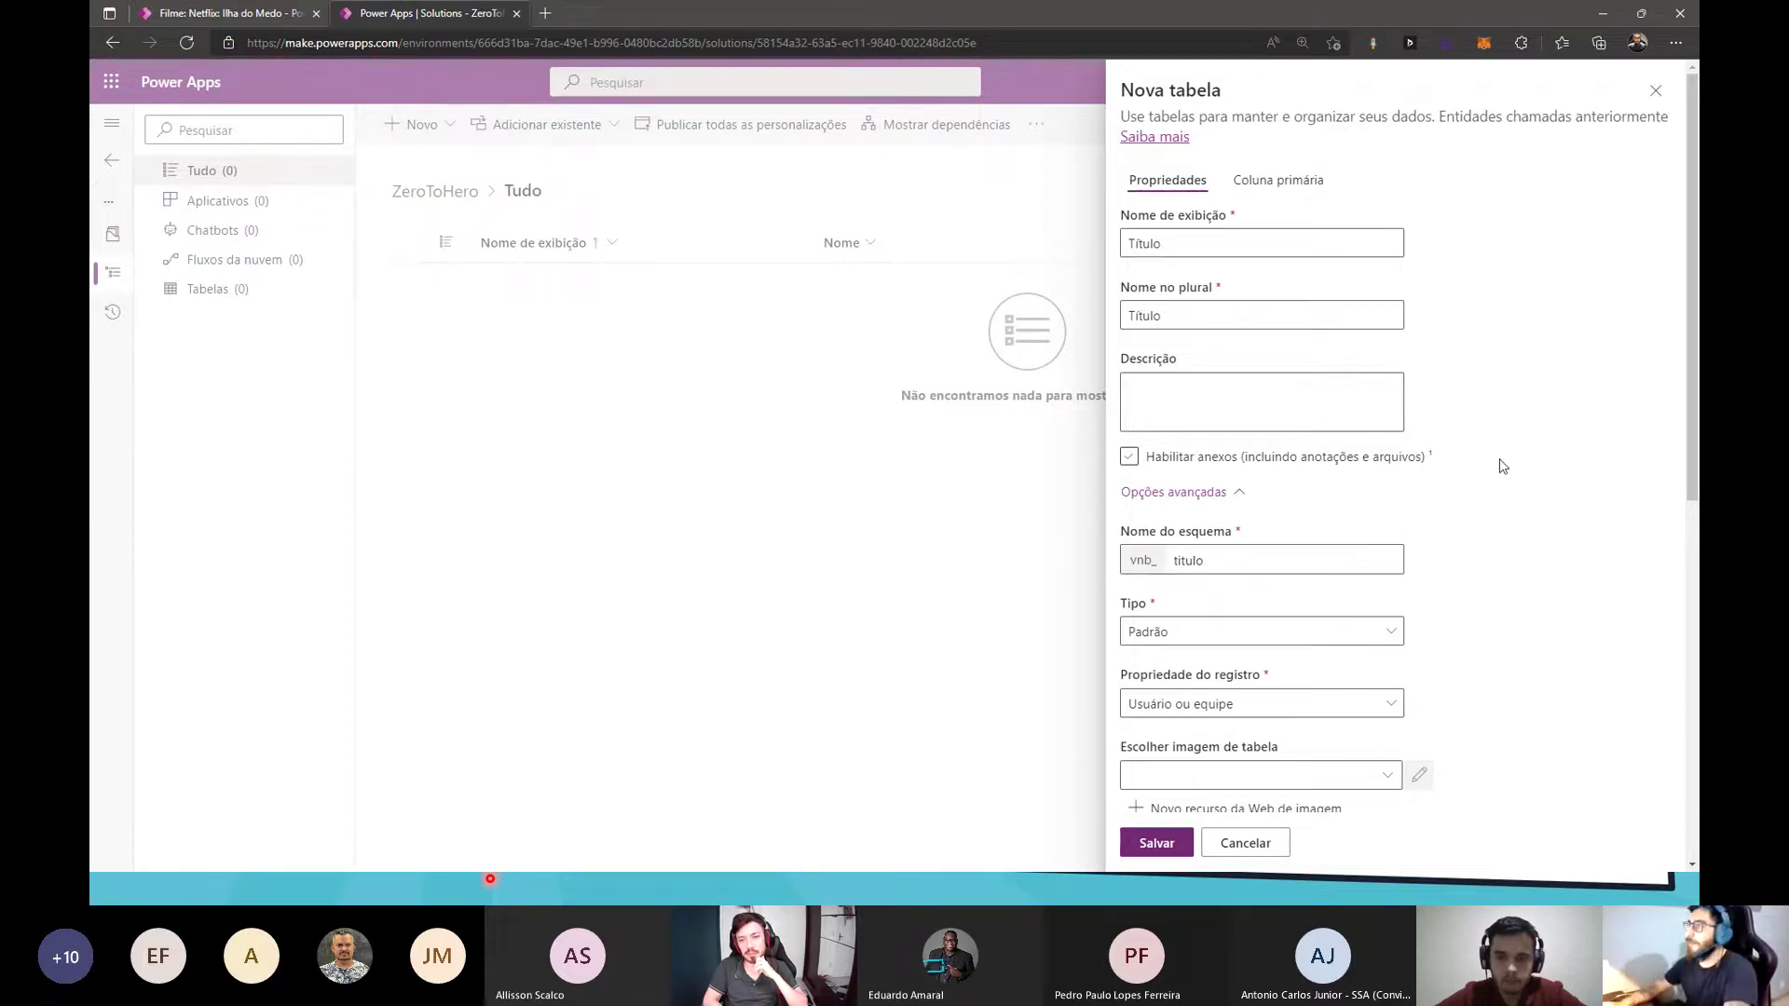
double_click(1192, 560)
- Keep the table type as Padrão and set its record ownership to Organização
left_click(1234, 629)
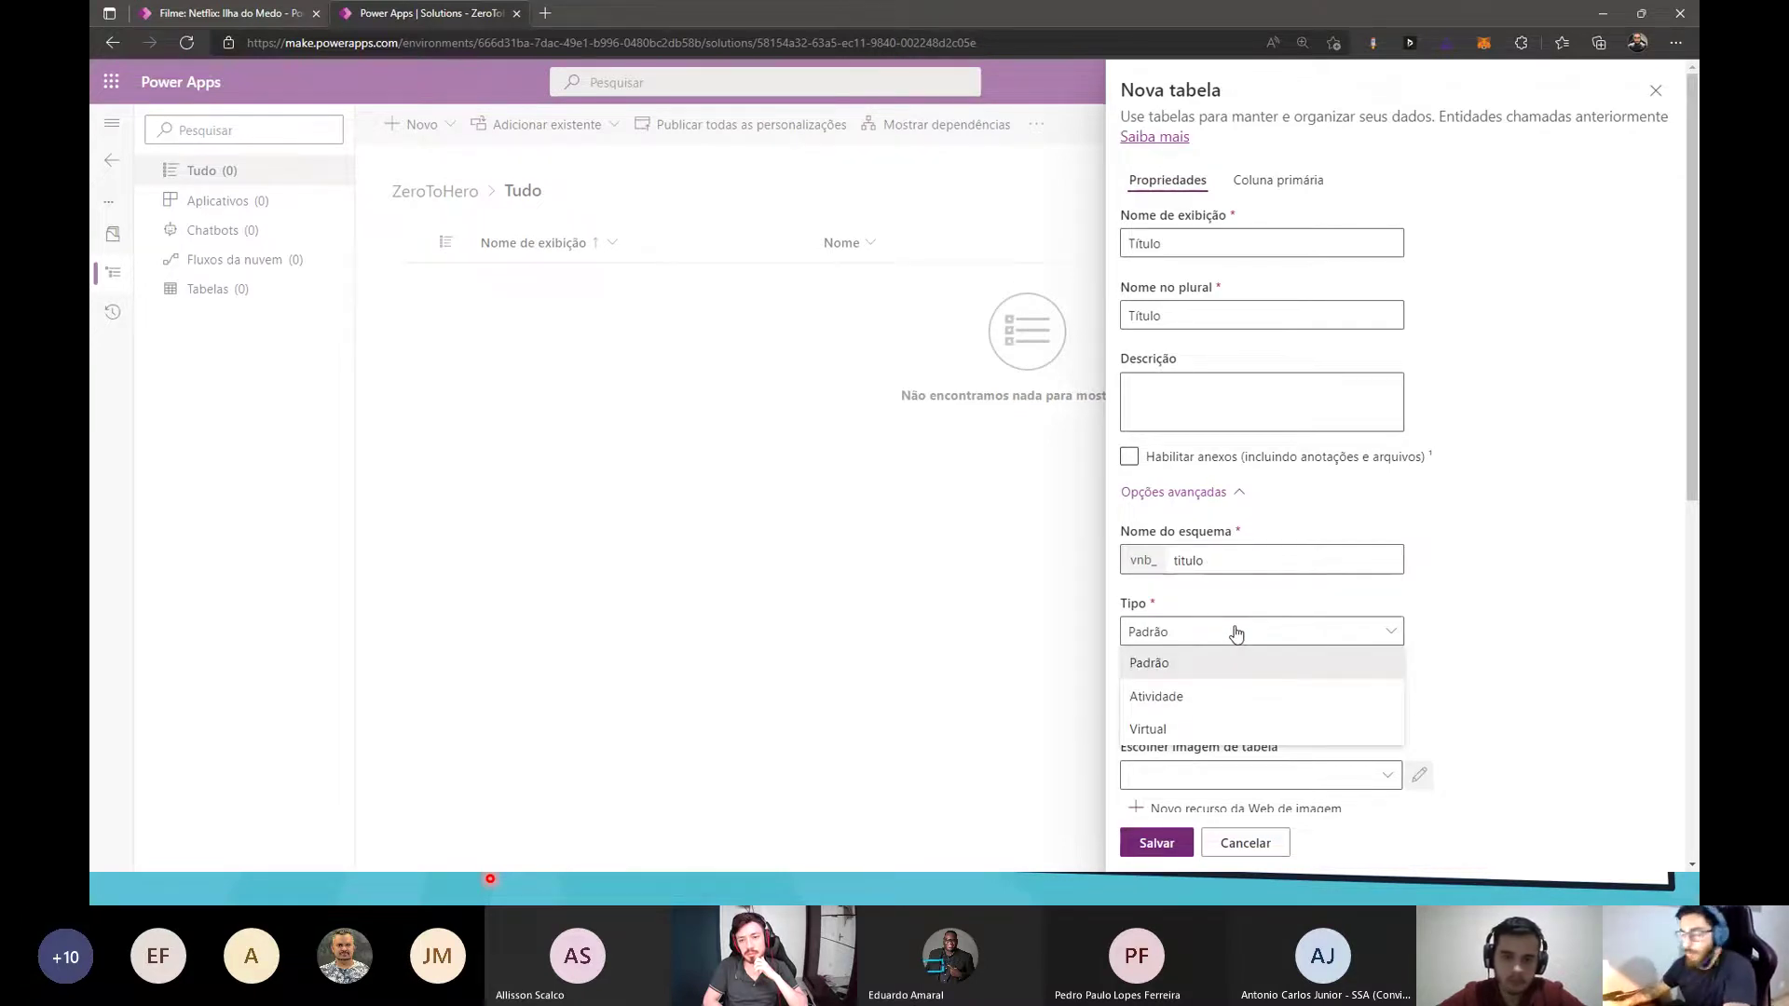
left_click(1242, 665)
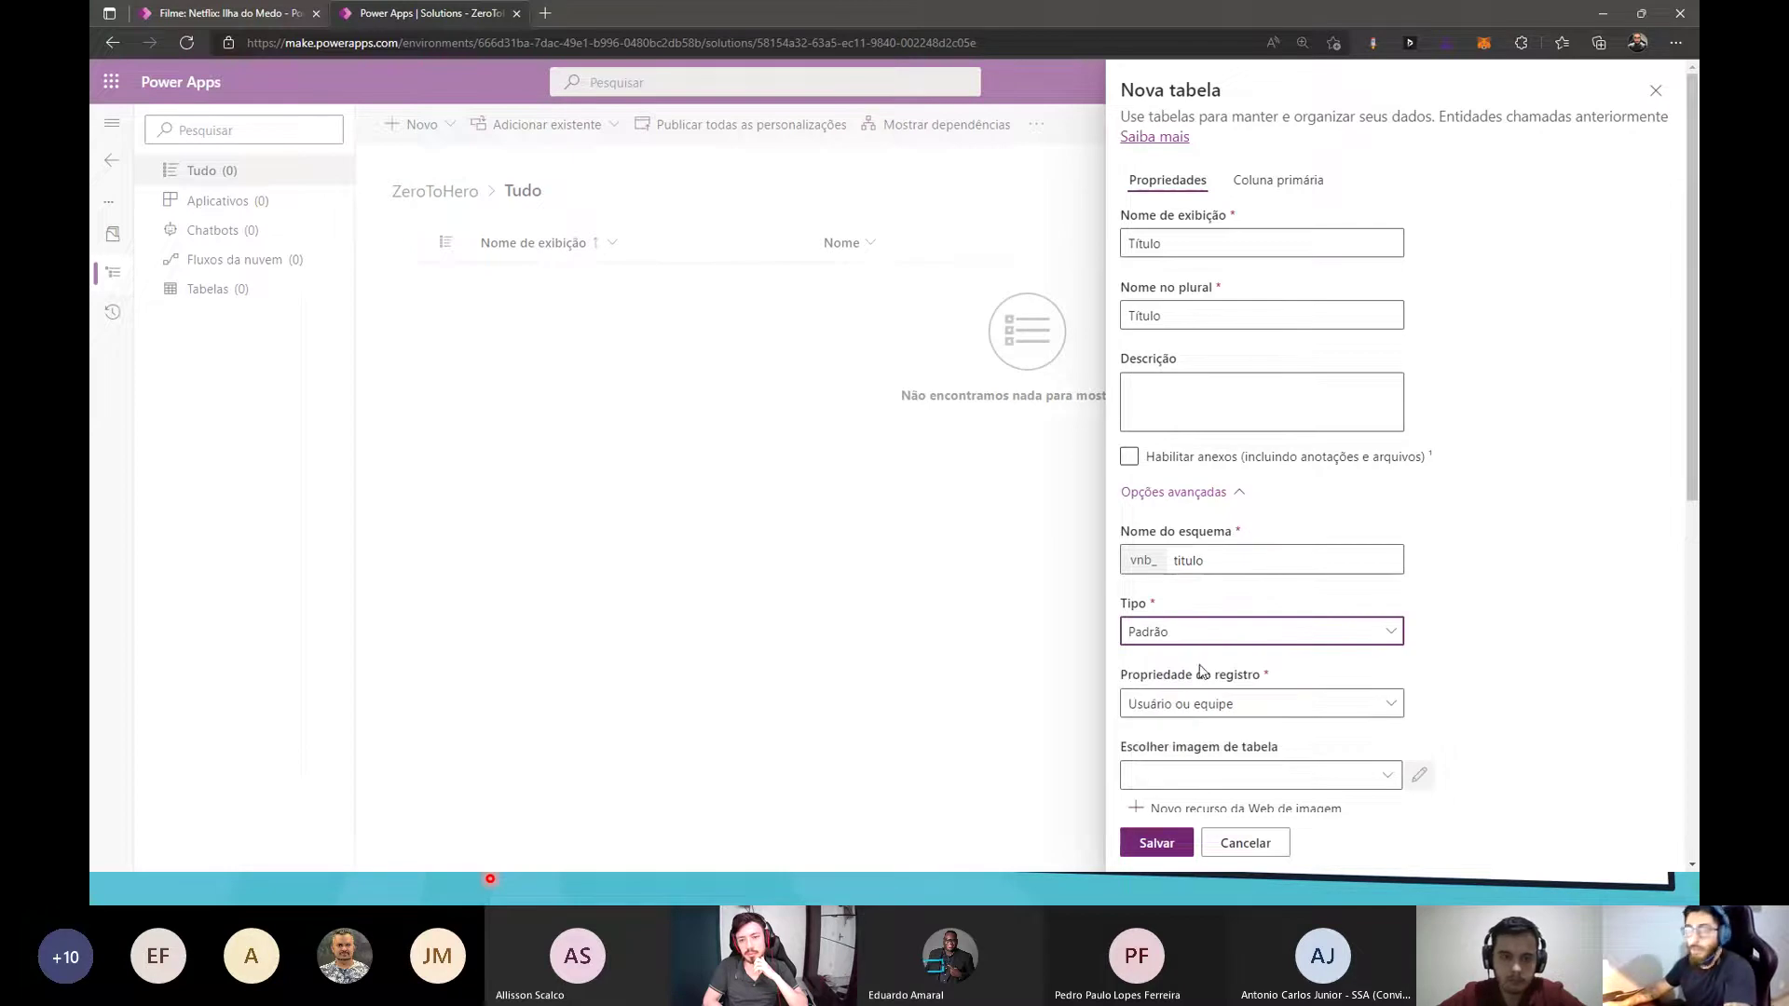
left_click(1261, 700)
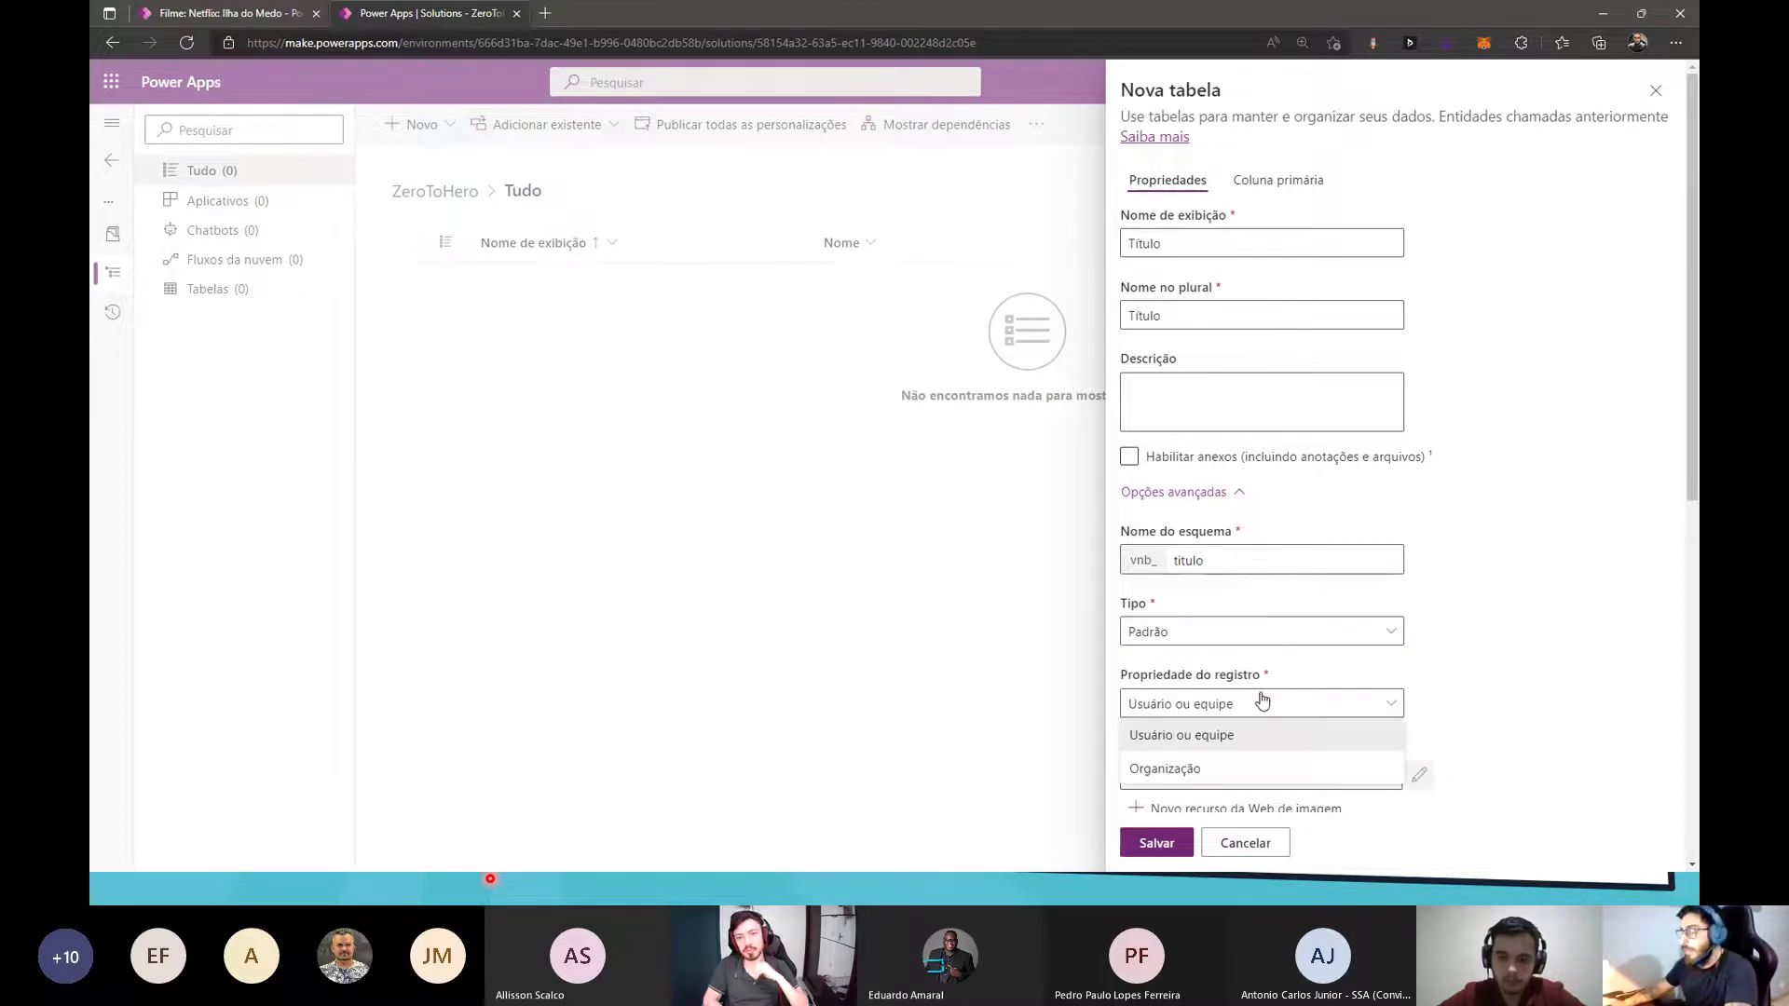
left_click(1261, 700)
scroll(1476, 624, "down", 3)
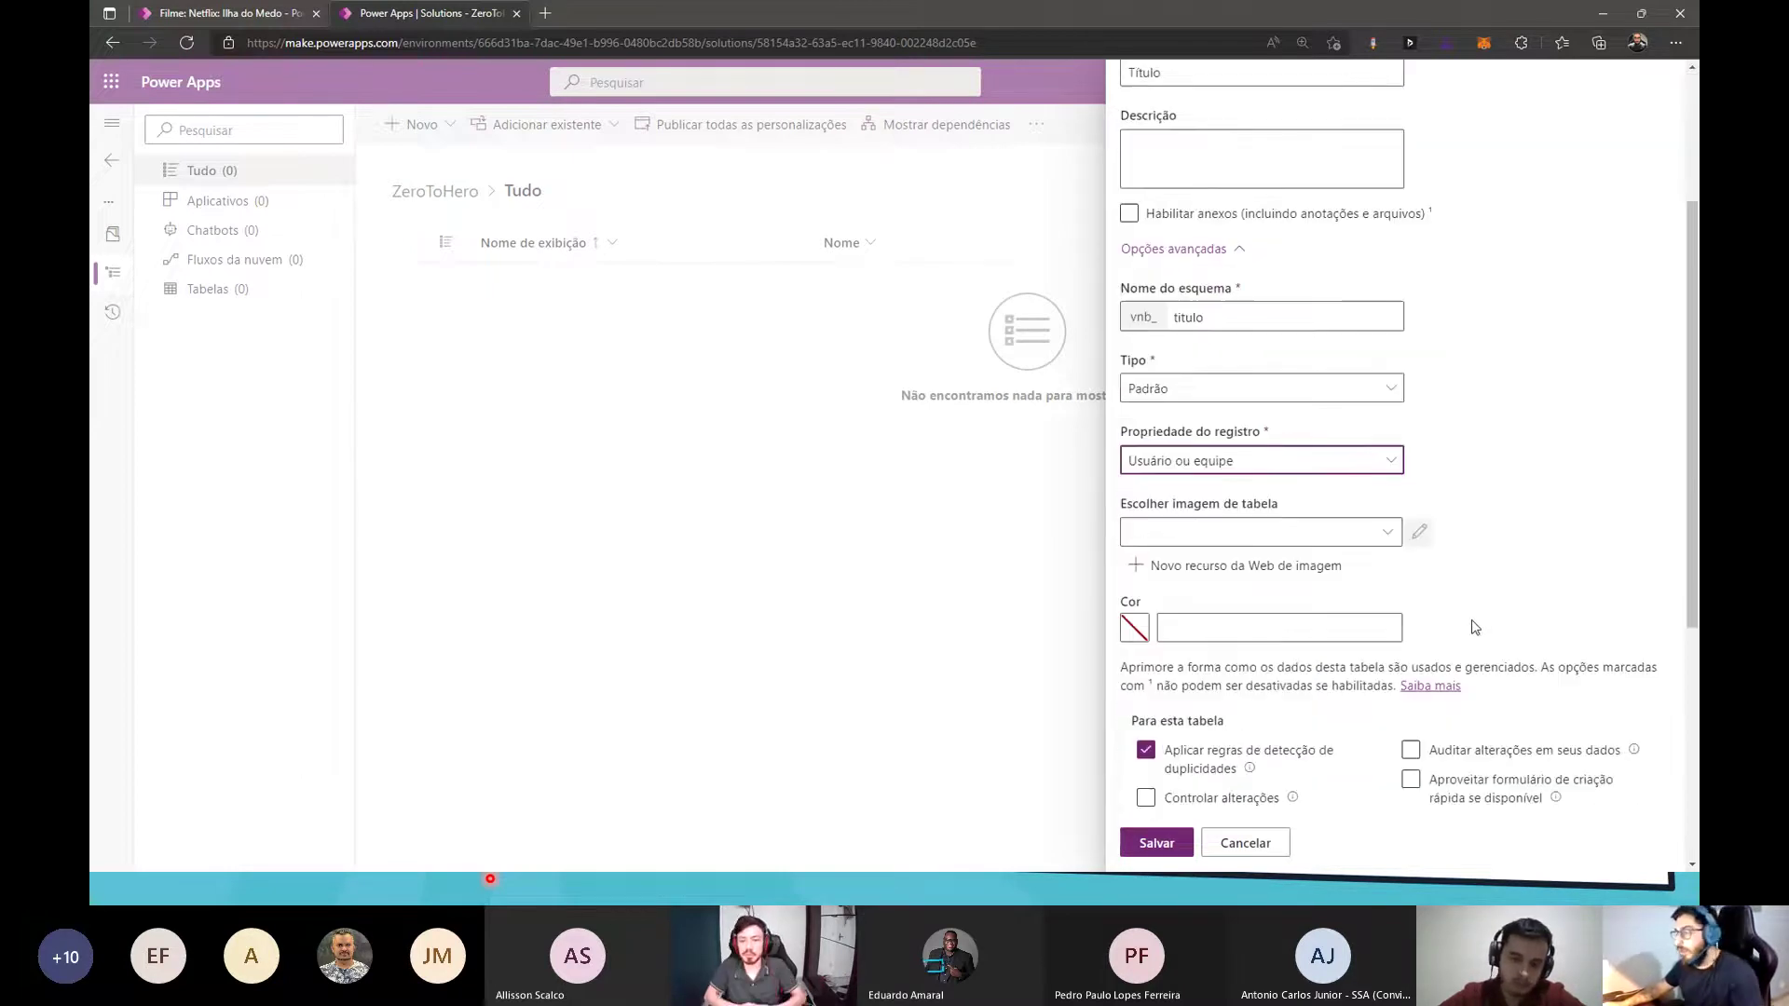
left_click(1259, 466)
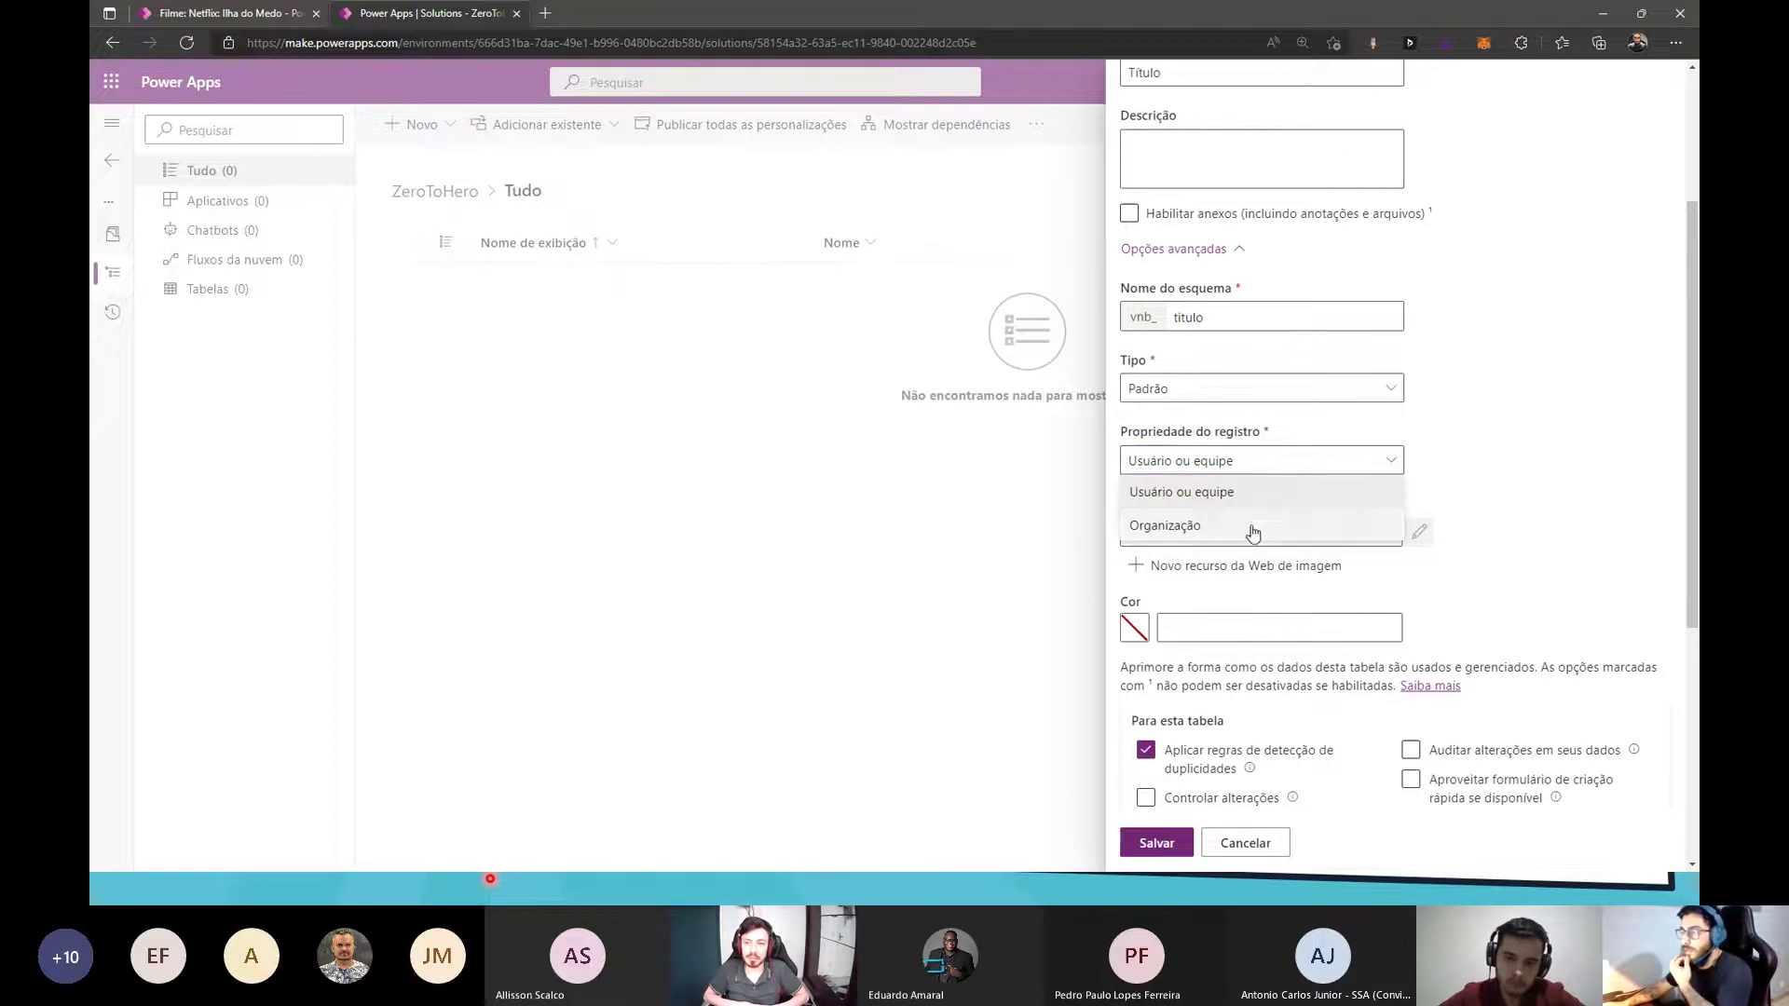
left_click(1250, 527)
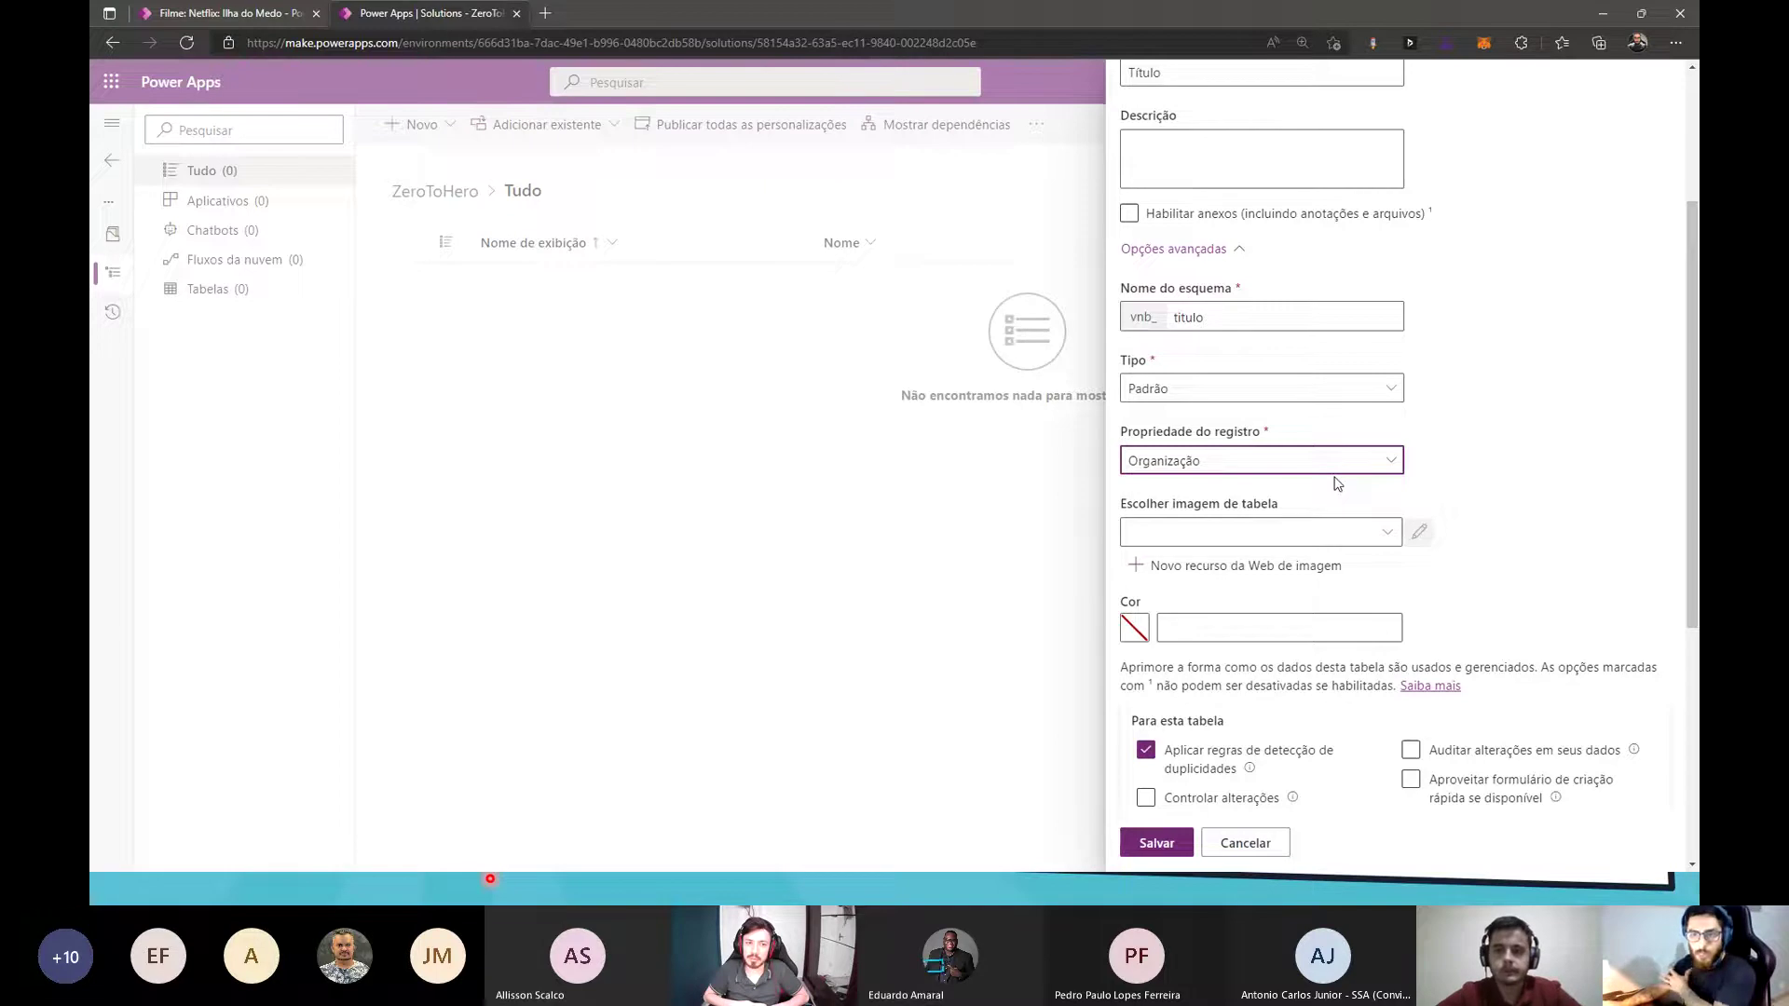
left_click(1439, 447)
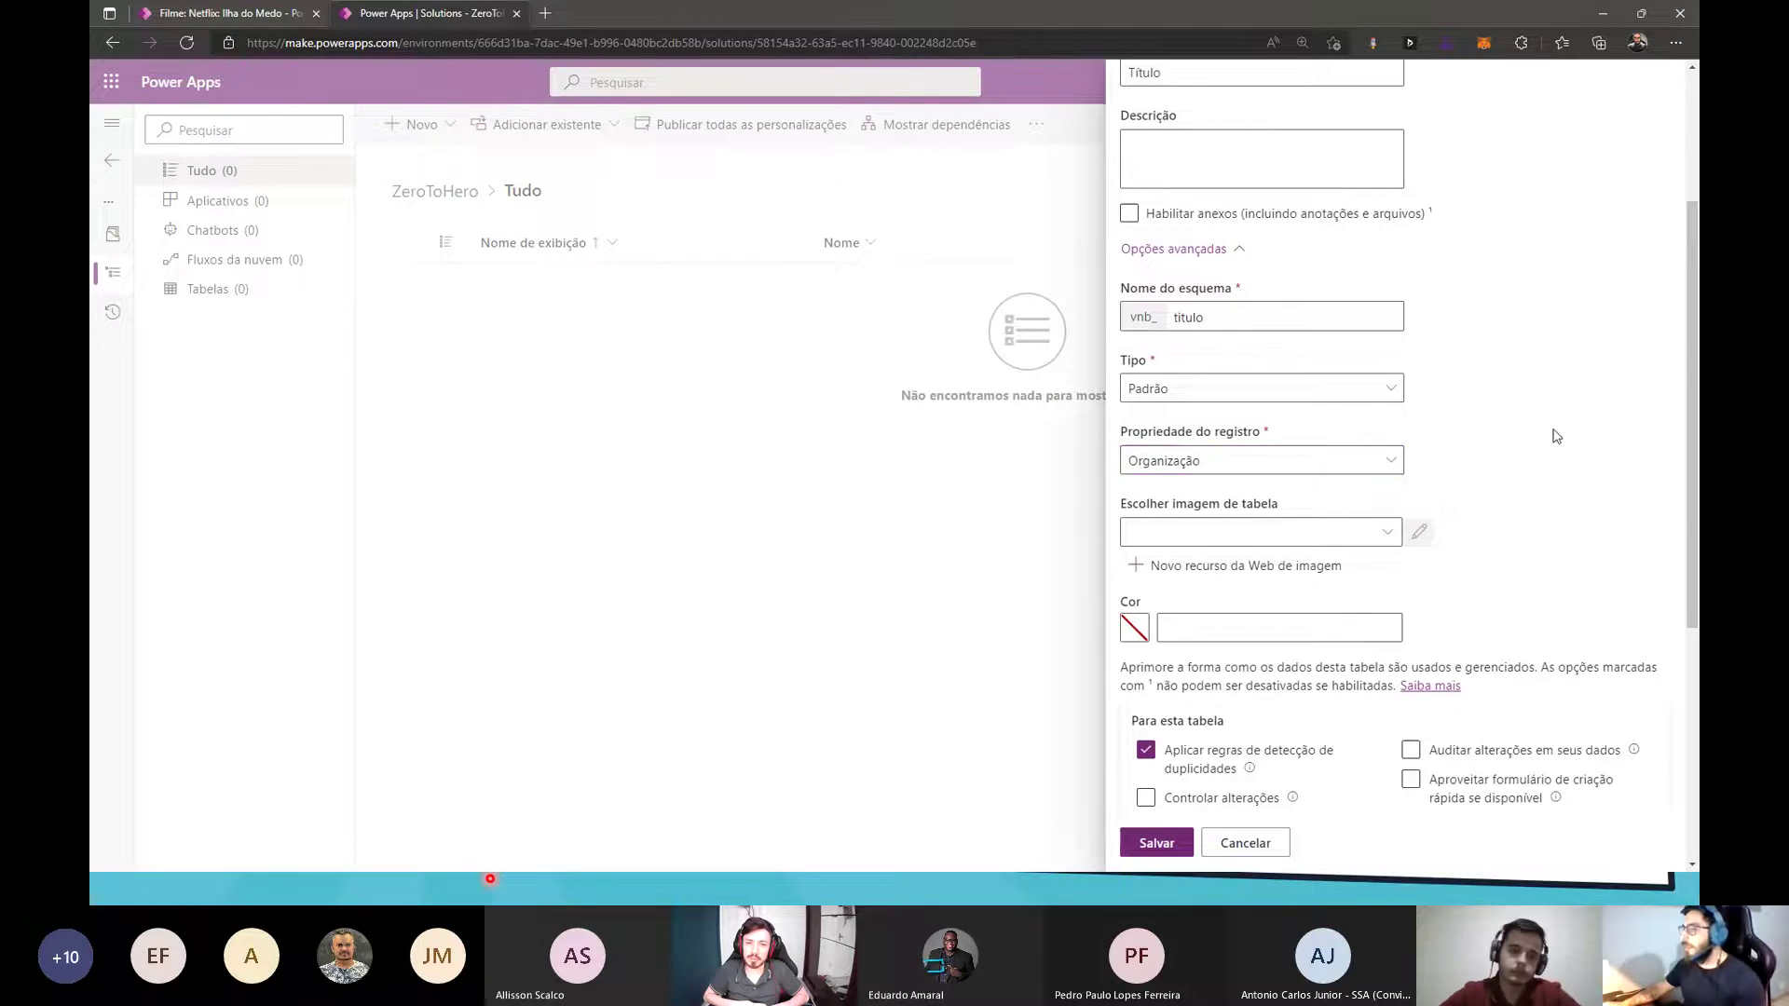
- Disable the duplicate detection rules and the mail merge option for the new table
scroll(1248, 659, "down", 3)
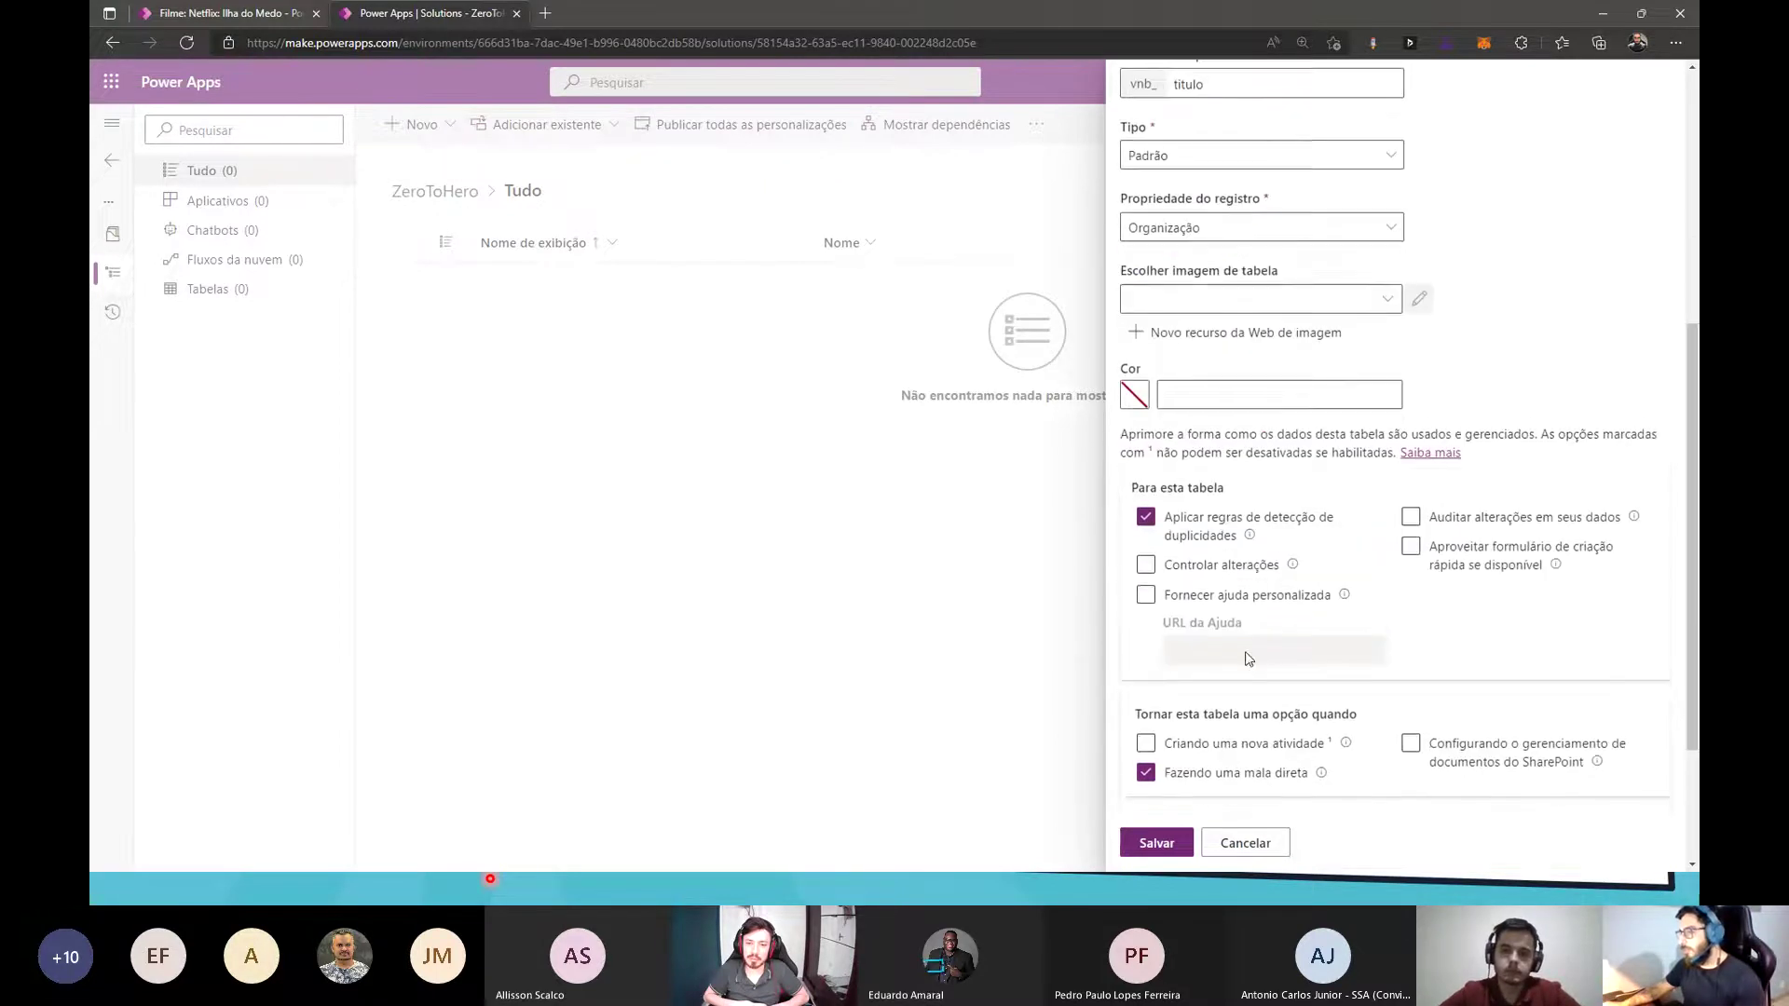
left_click(1147, 509)
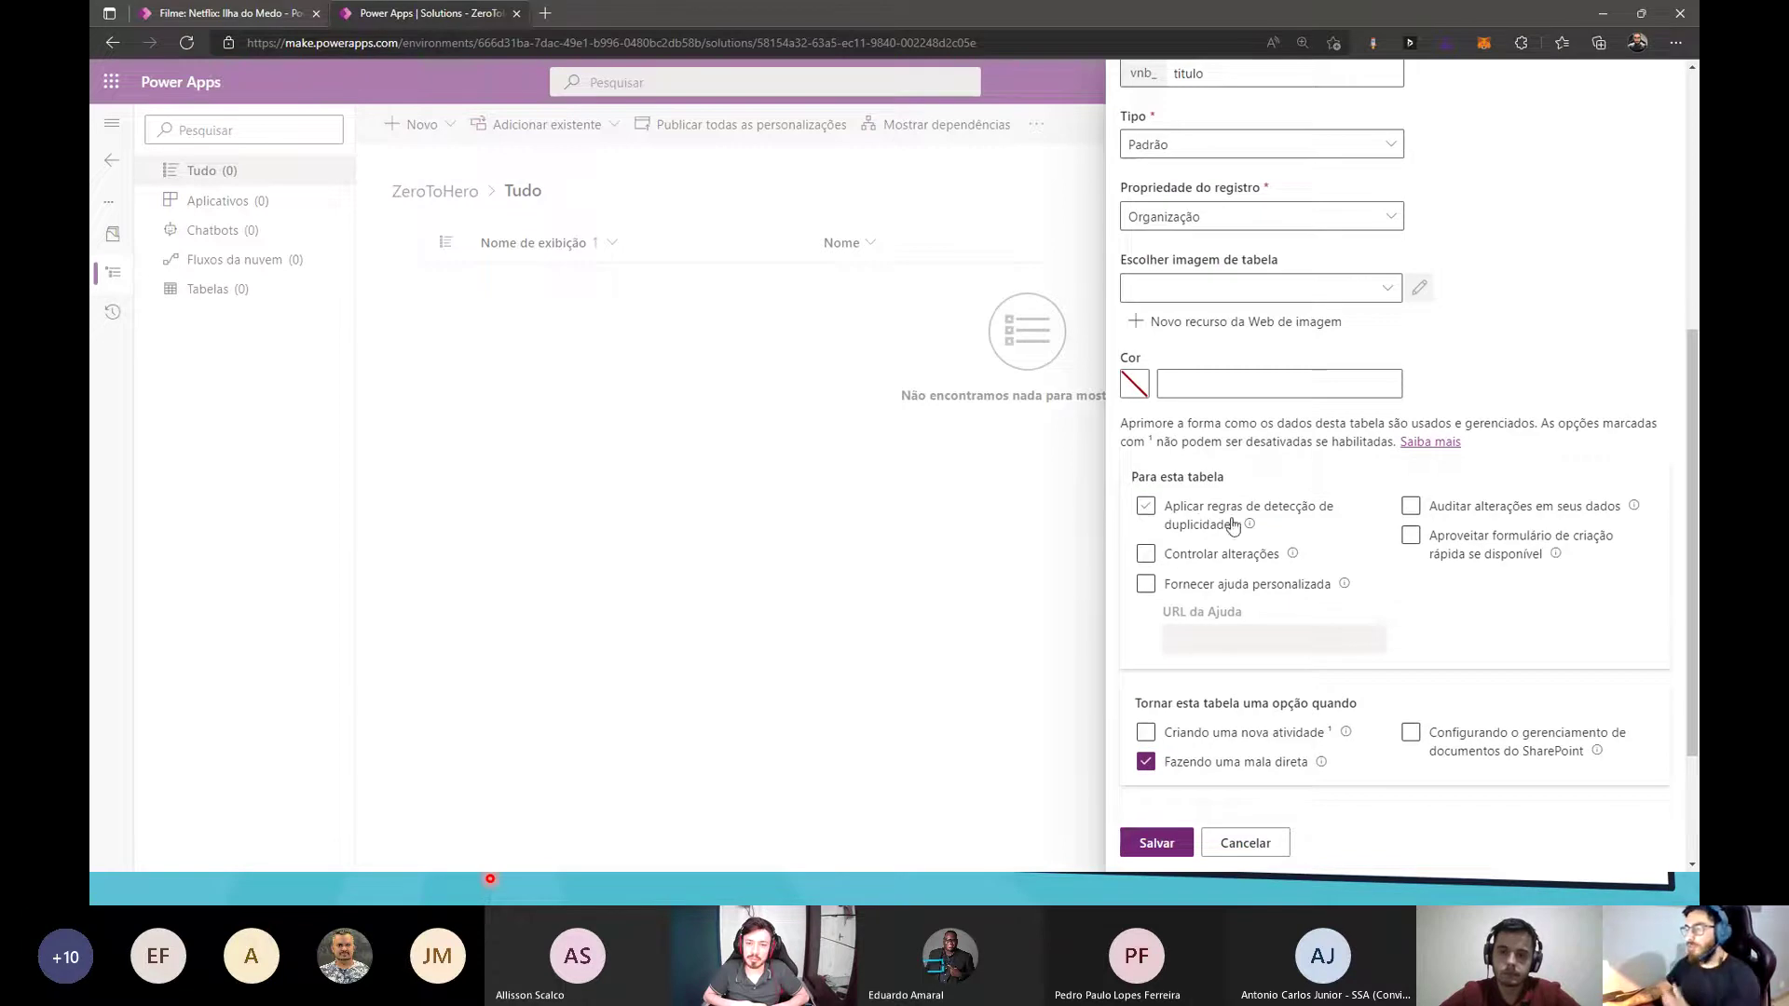
scroll(1174, 549, "down", 2)
left_click(1147, 575)
scroll(1420, 741, "up", 1)
scroll(1420, 741, "up", 6)
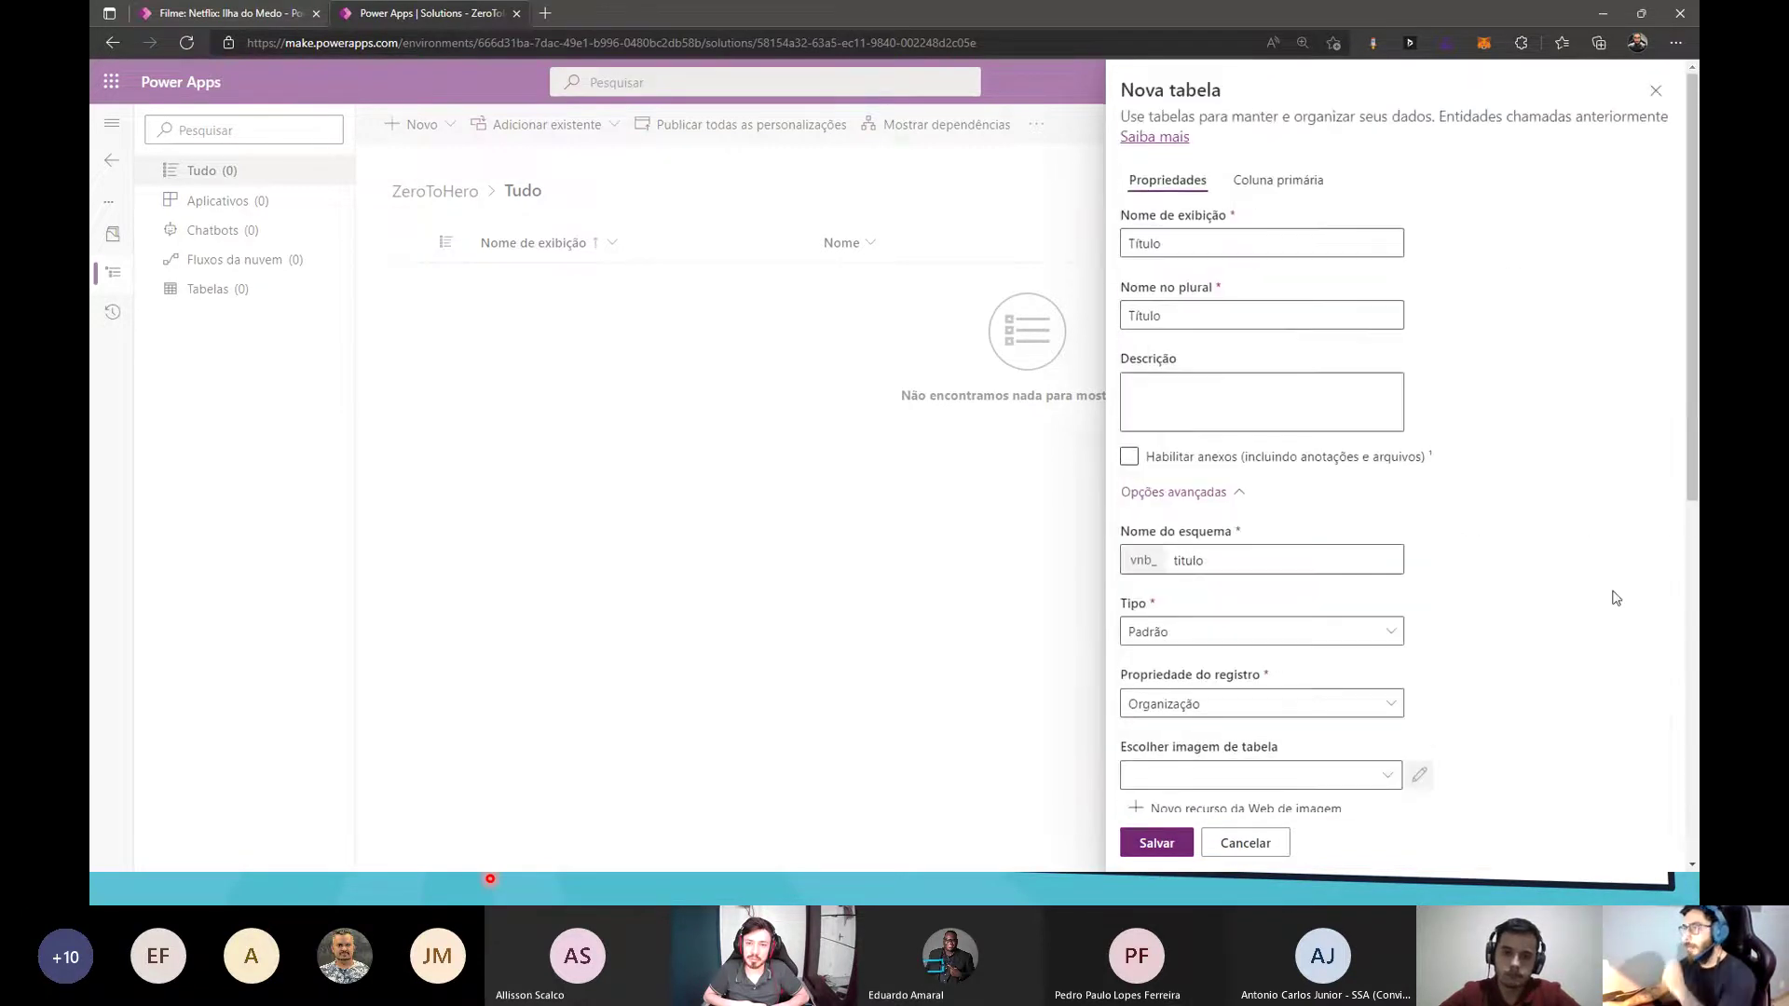
- Give the table's primary column the display name Nome and the schema name nome
left_click(1277, 180)
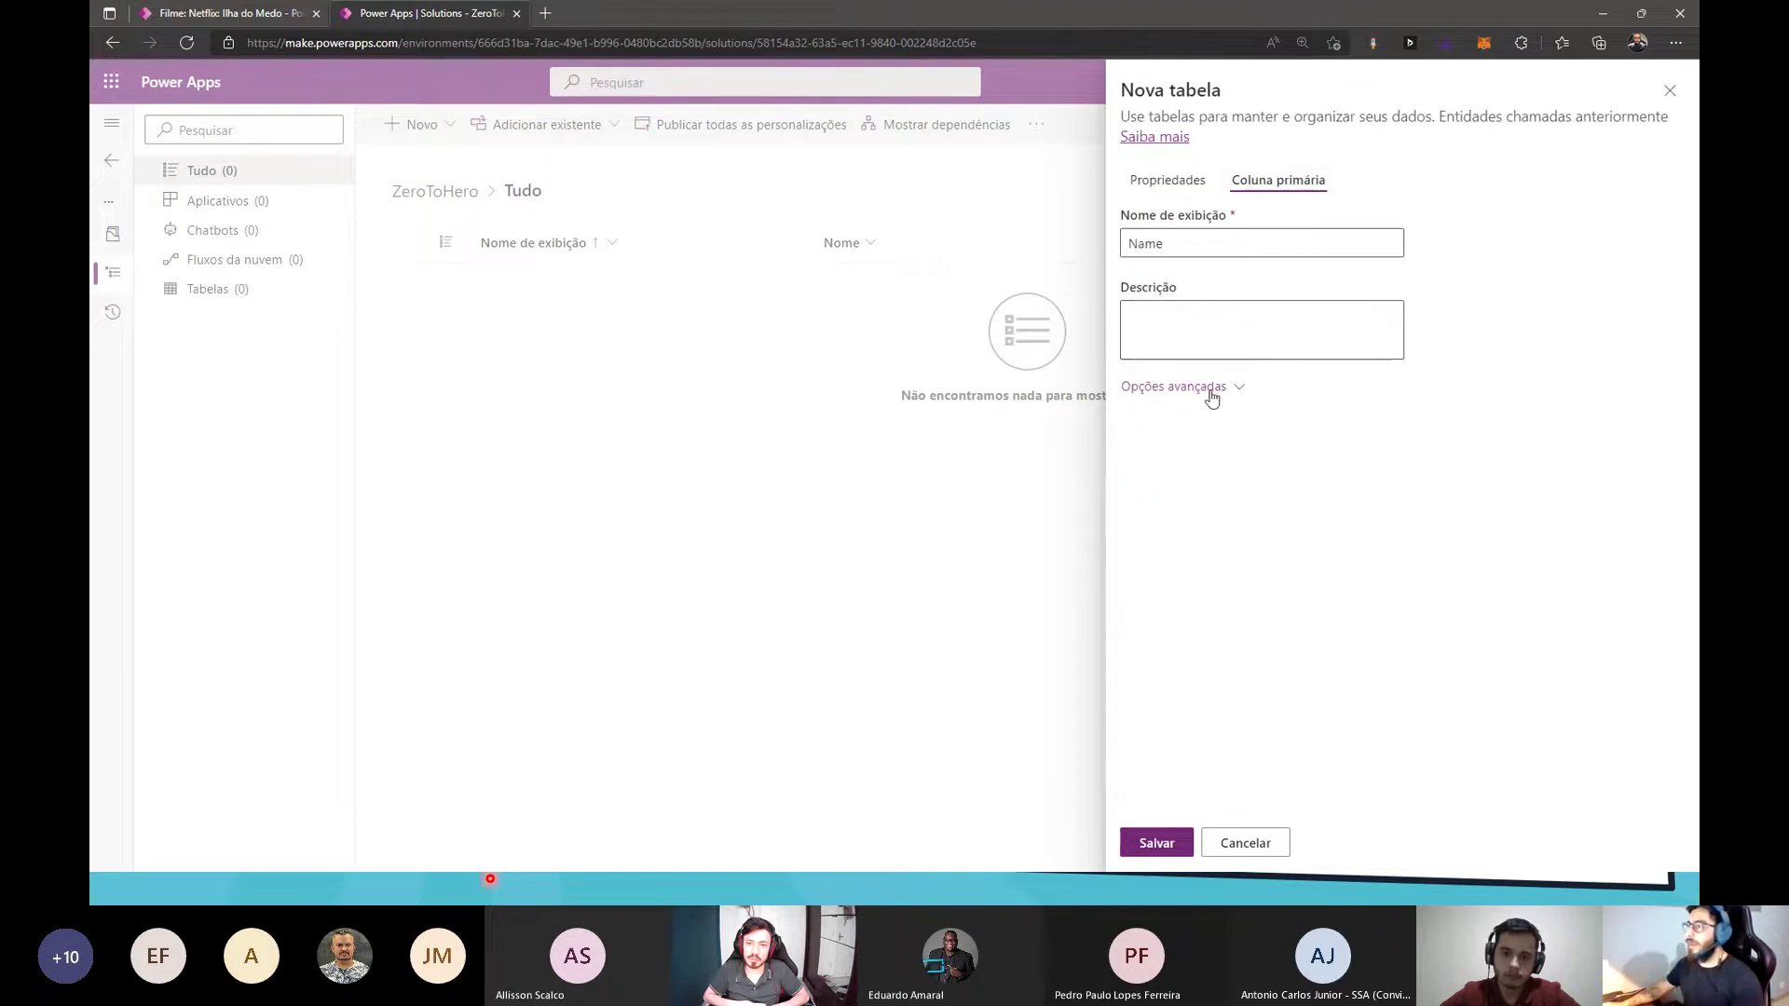
left_click(1208, 385)
double_click(1174, 243)
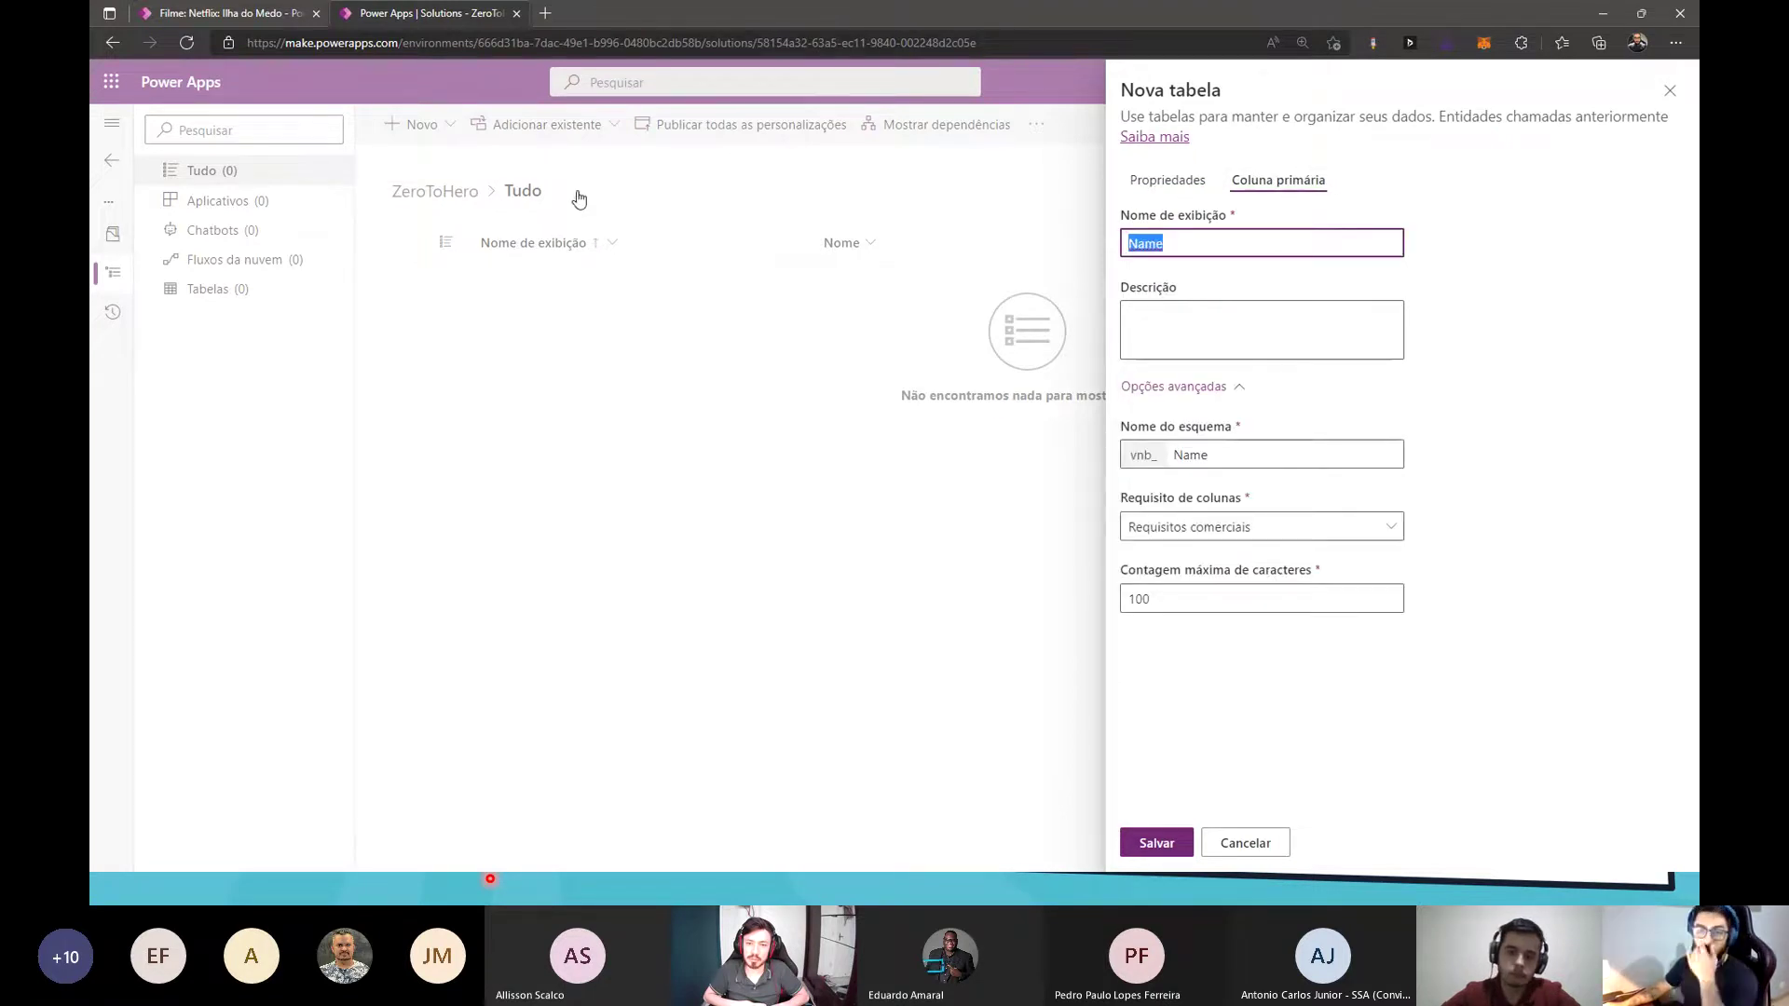
left_click(1281, 251)
double_click(1281, 251)
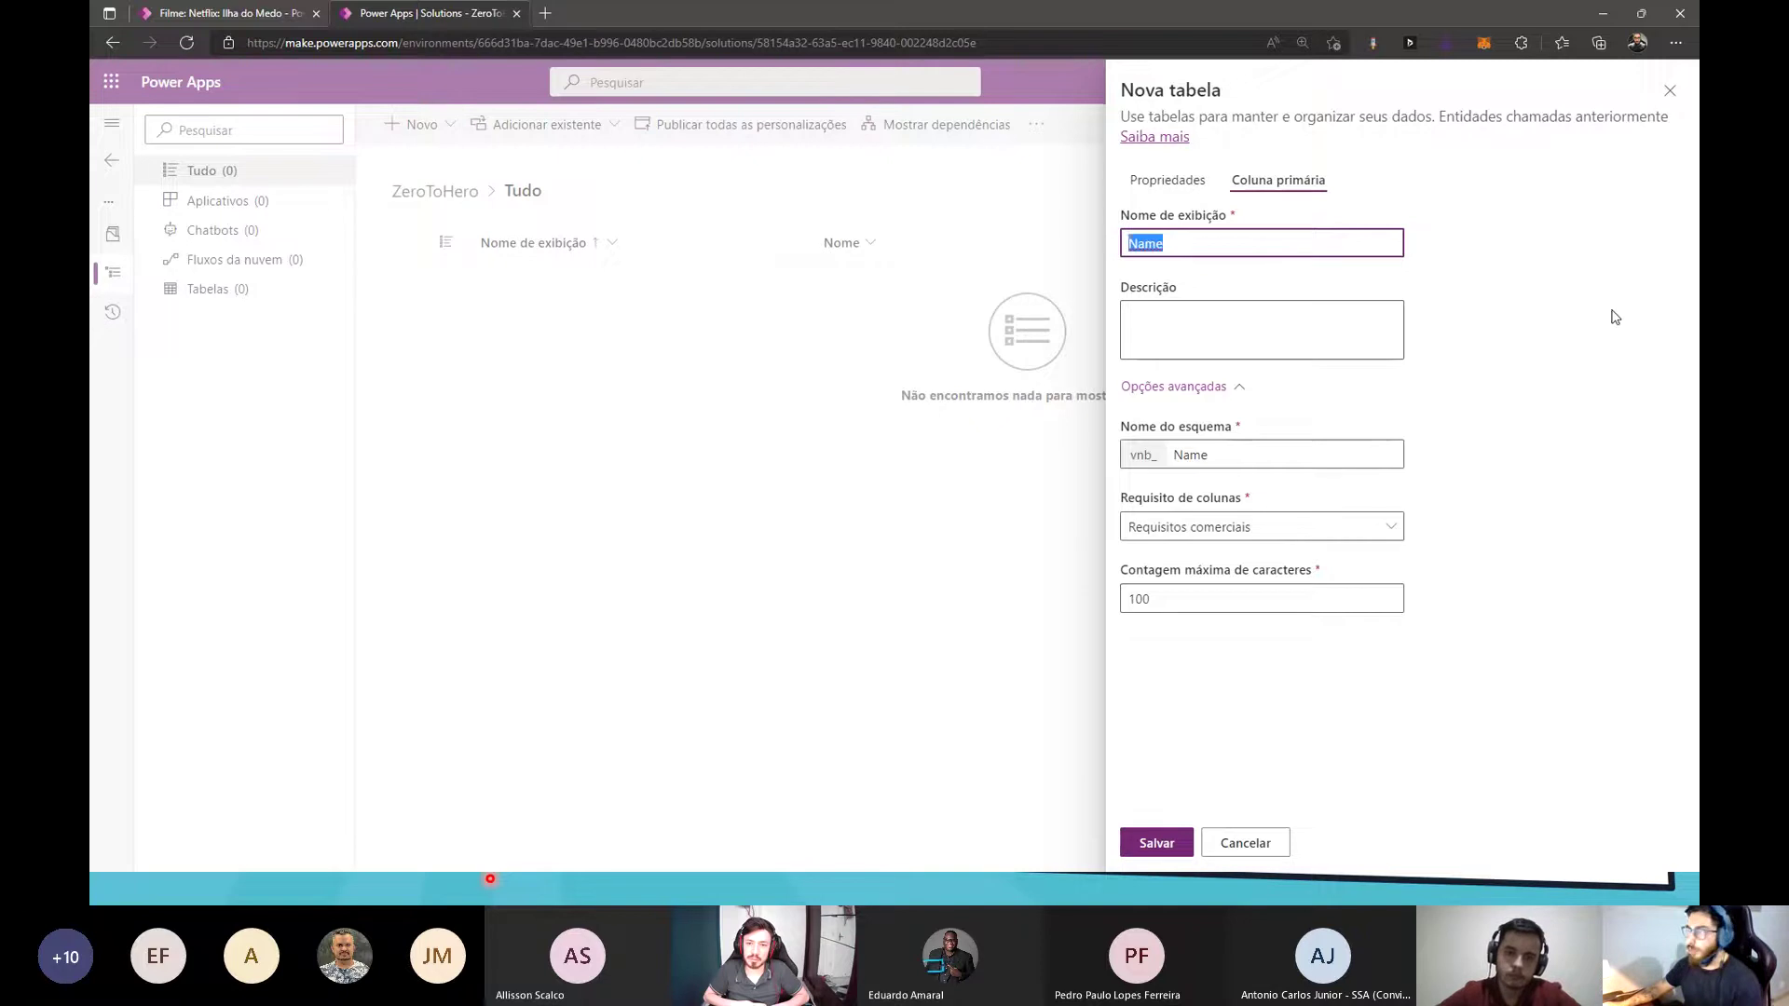
type("Nome")
key("Tab")
key("Tab")
key("Tab")
type("nome")
key("Tab")
key("Tab")
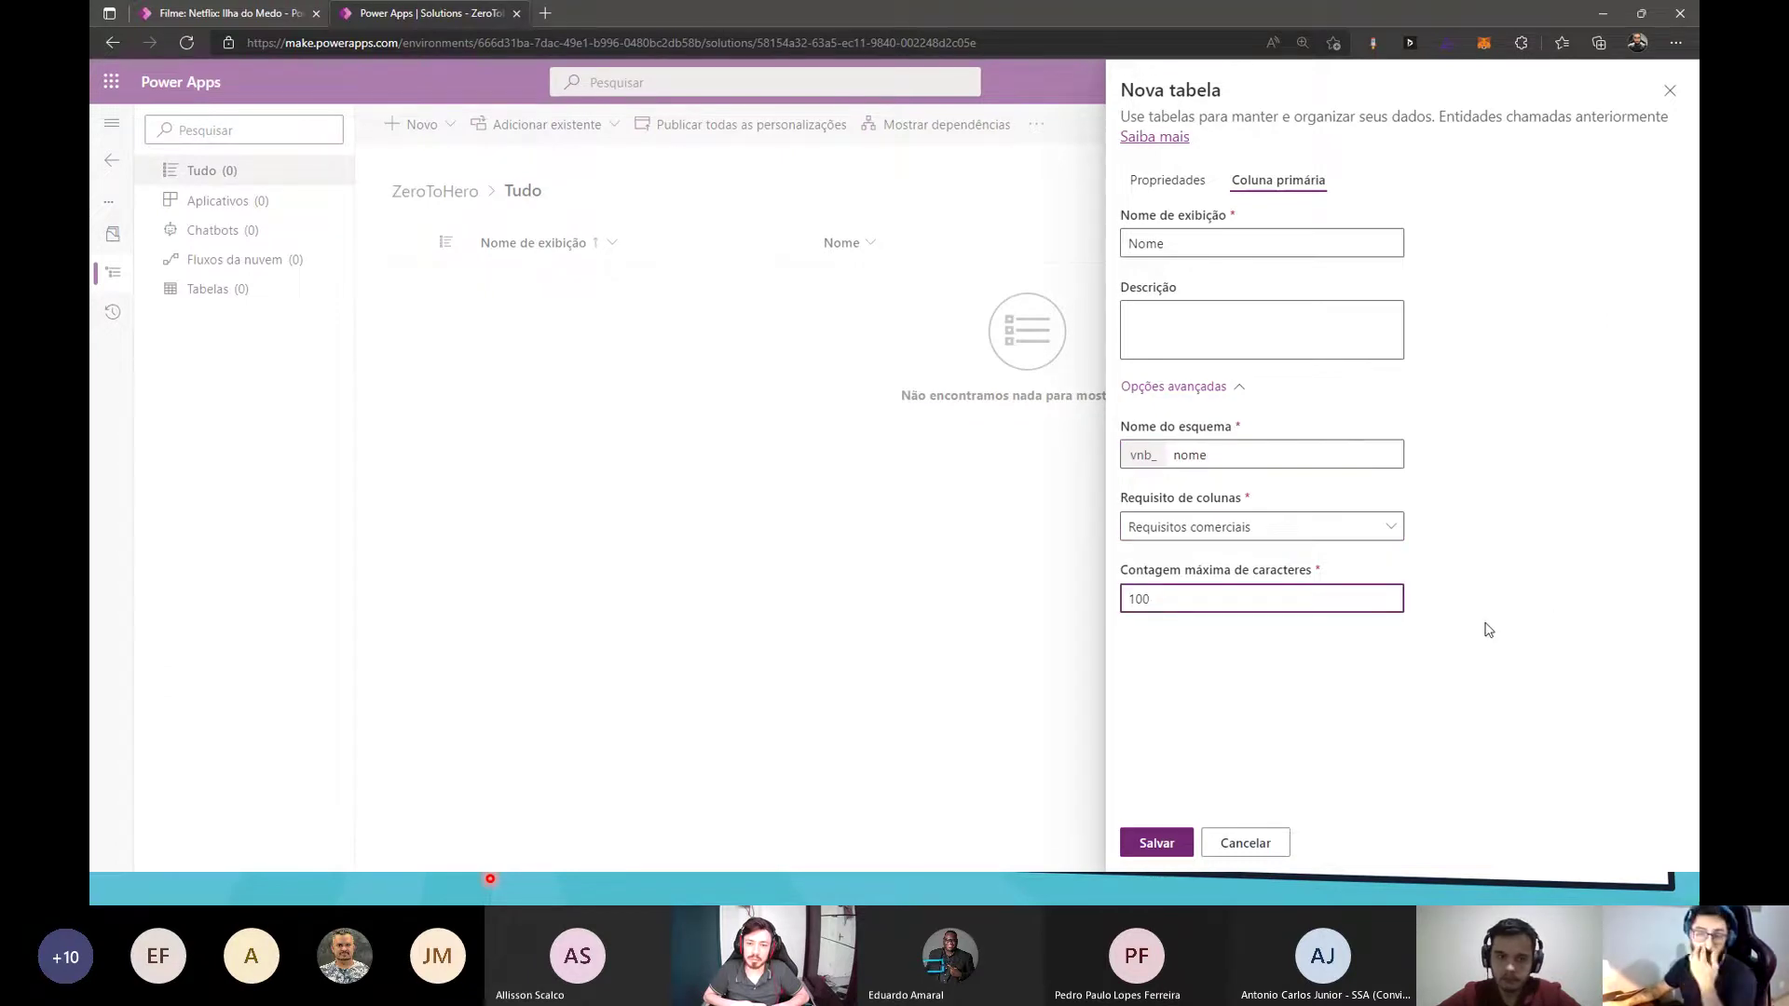
- Set the primary column's maximum character count to 200 and save the new table
double_click(1144, 597)
type("200")
left_click(1216, 818)
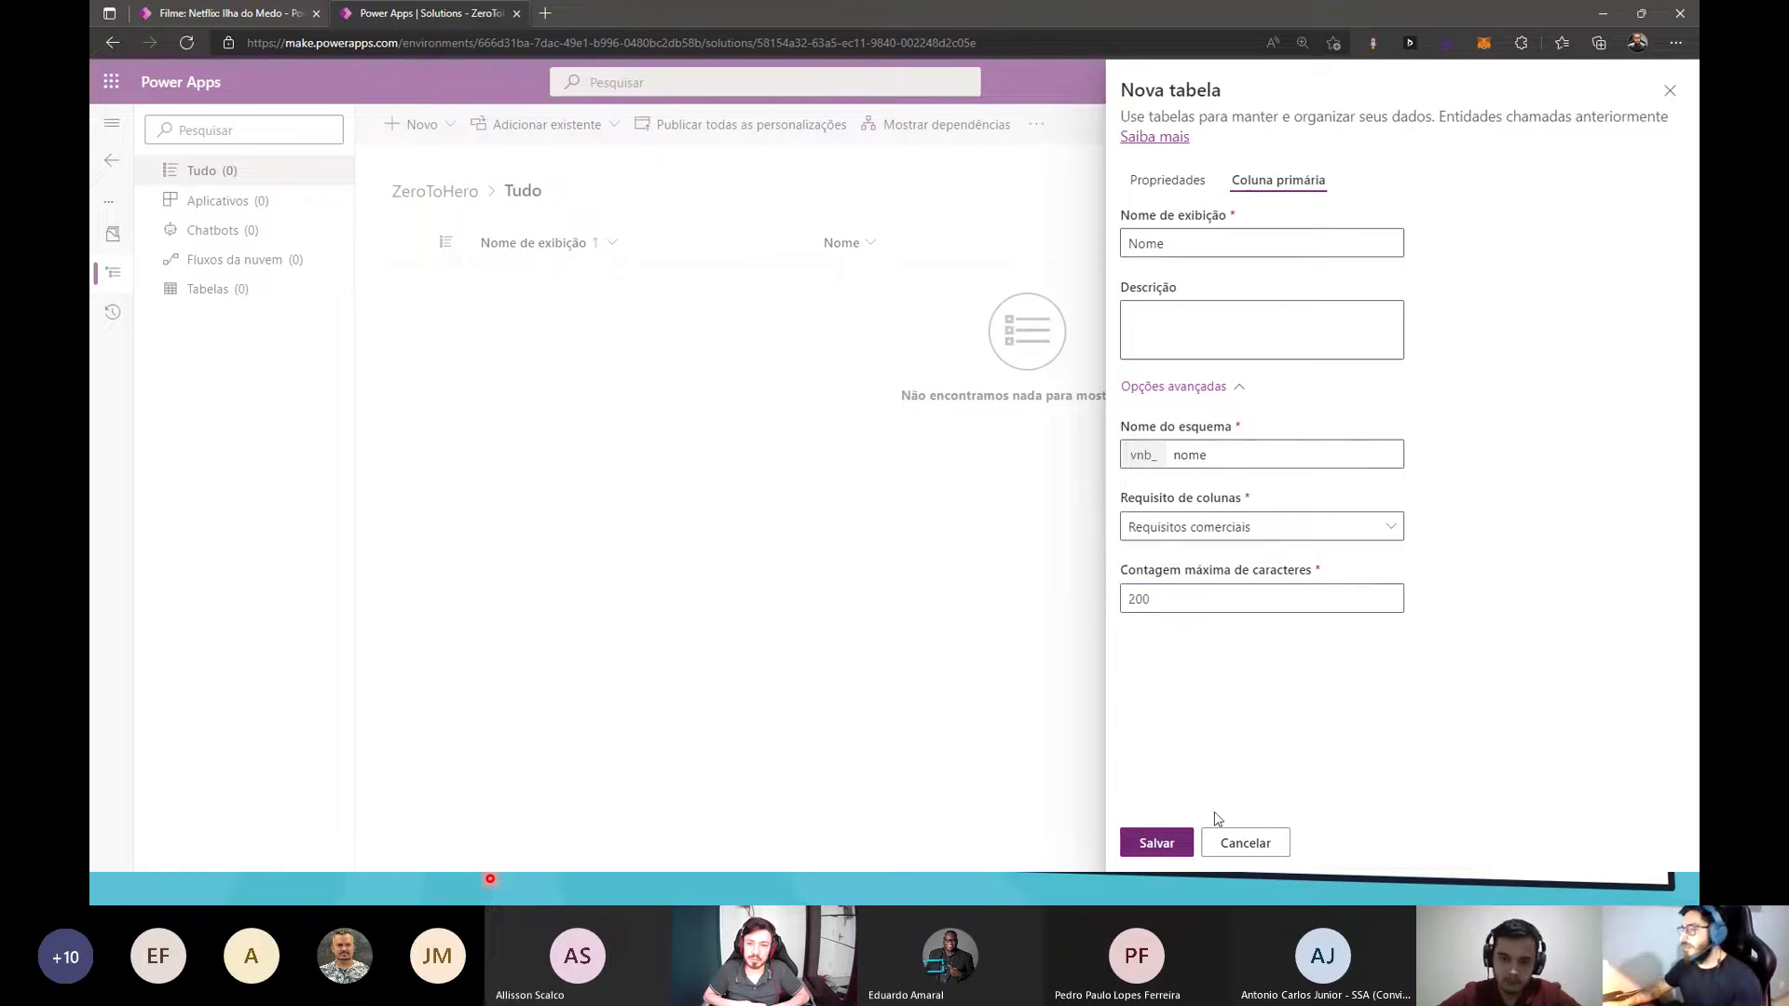
left_click(1158, 843)
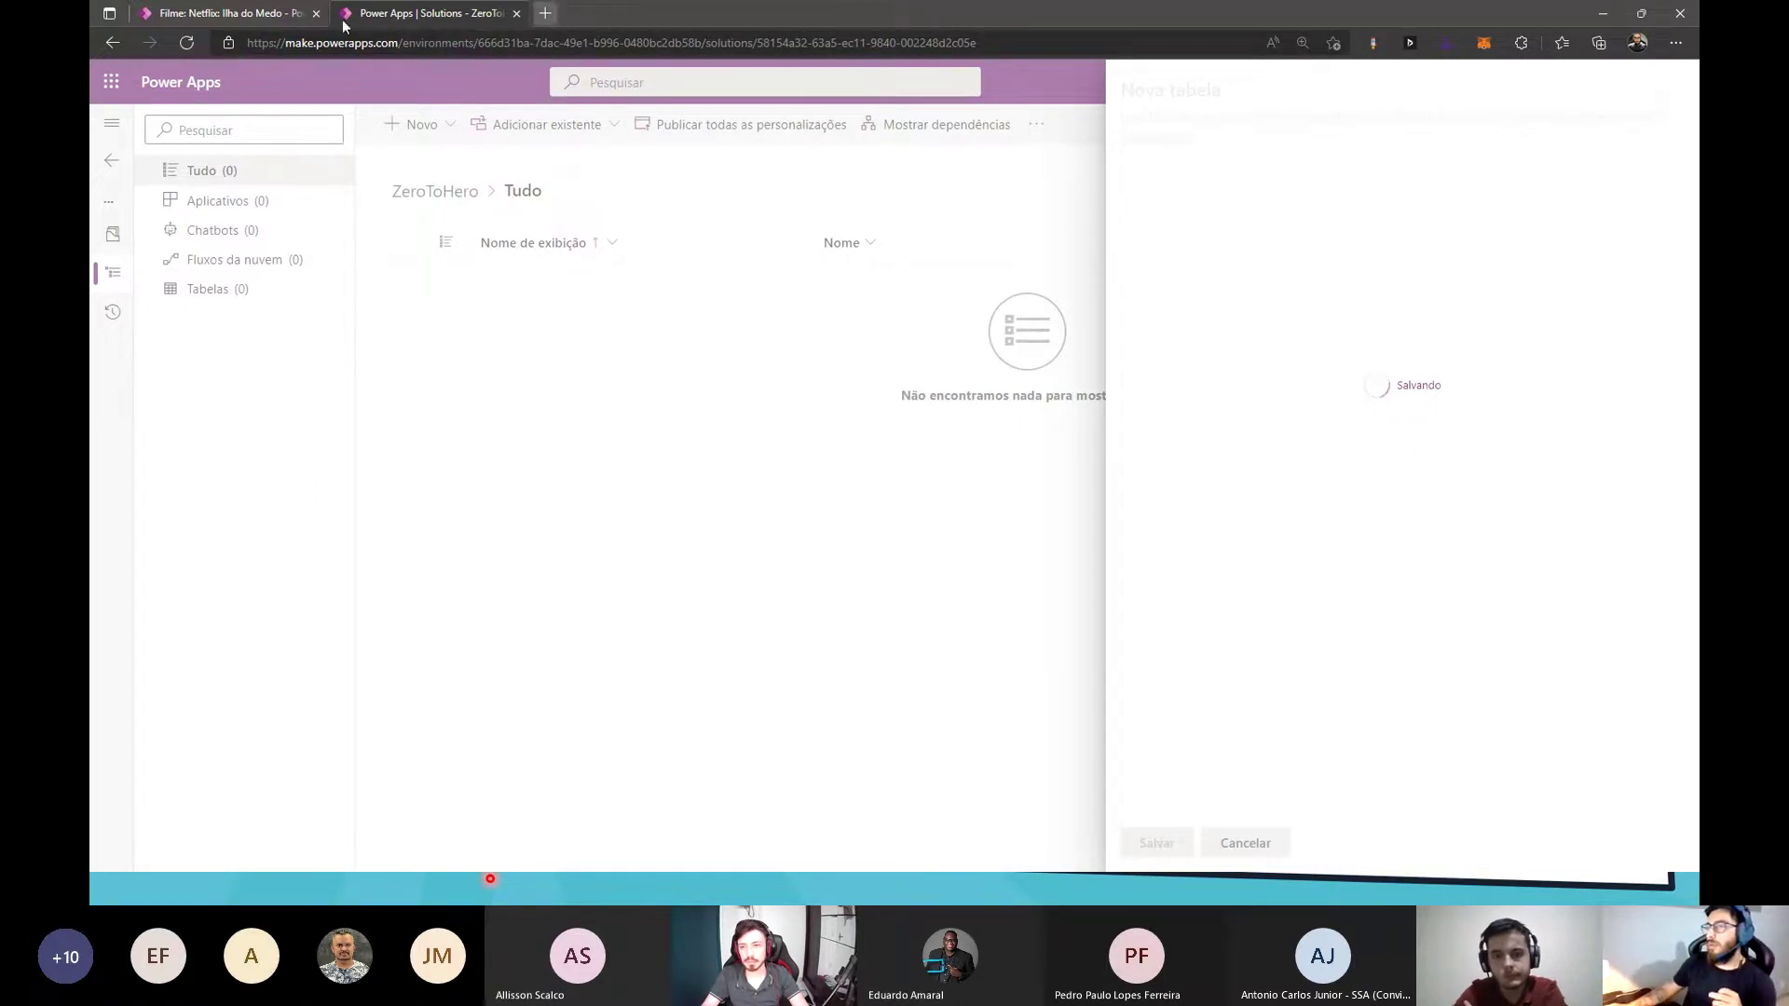
- Load make.powerapps.com in a new browser tab and place that tab before the ZeroToHero solution's tab
left_click(231, 21)
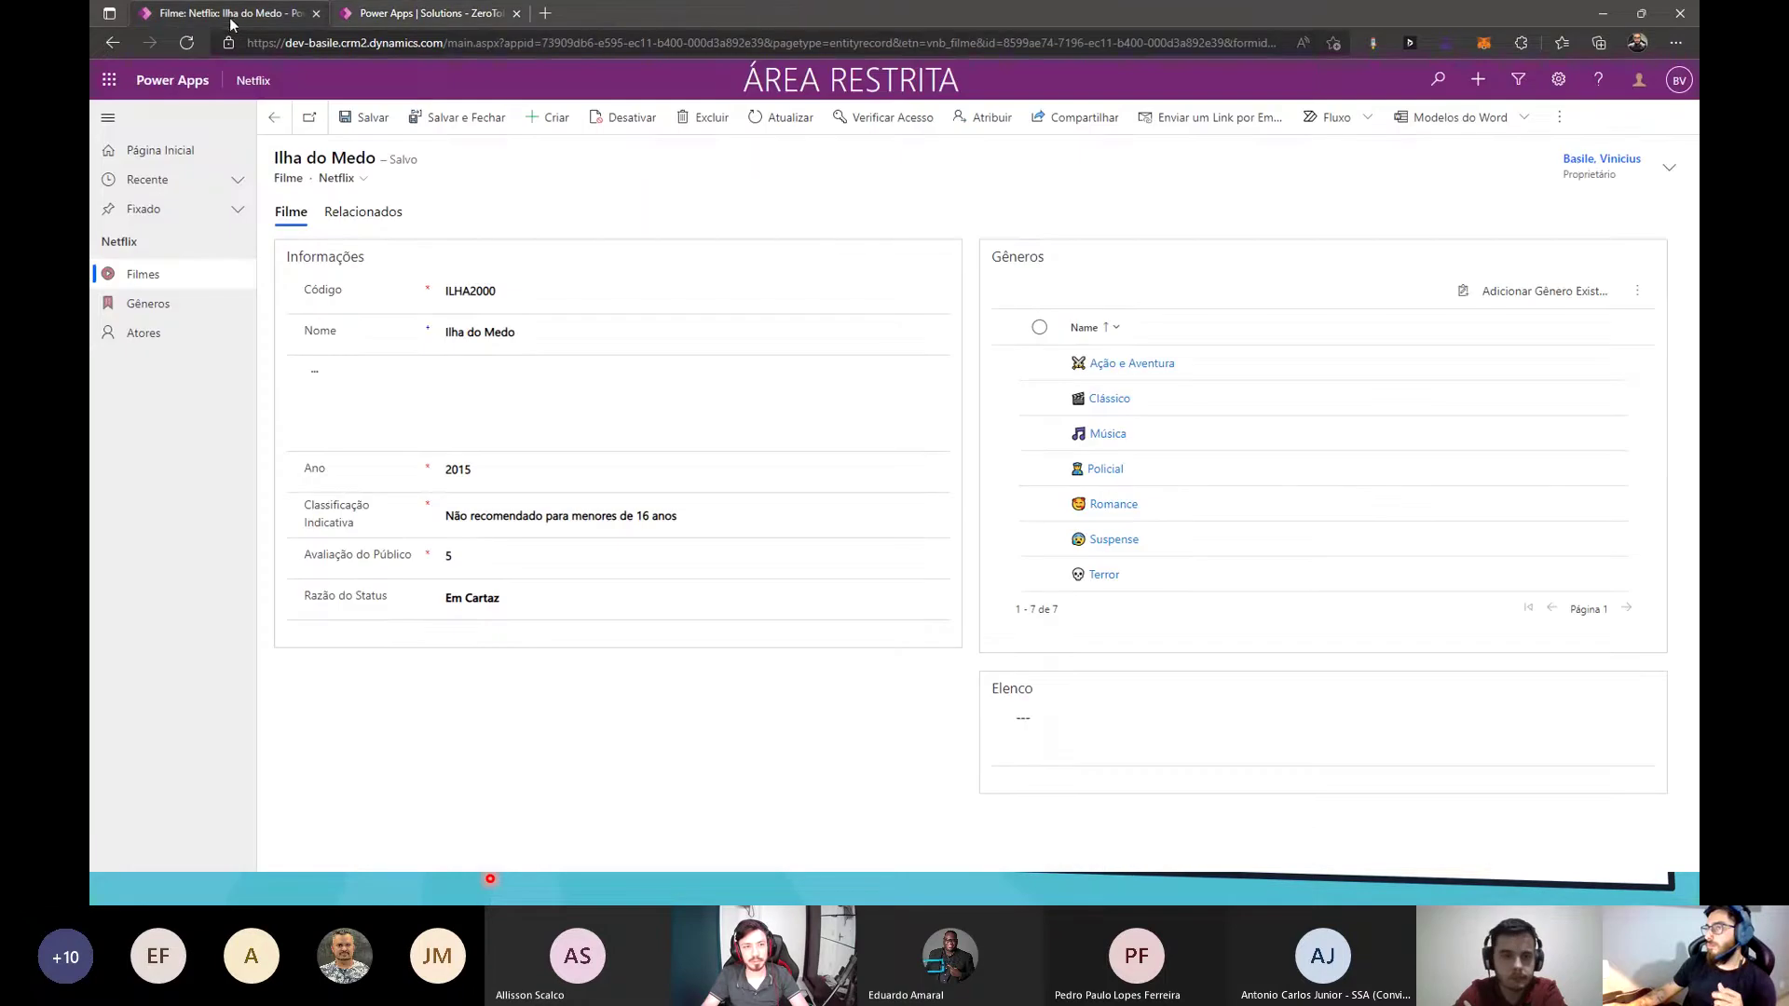
left_click(1558, 80)
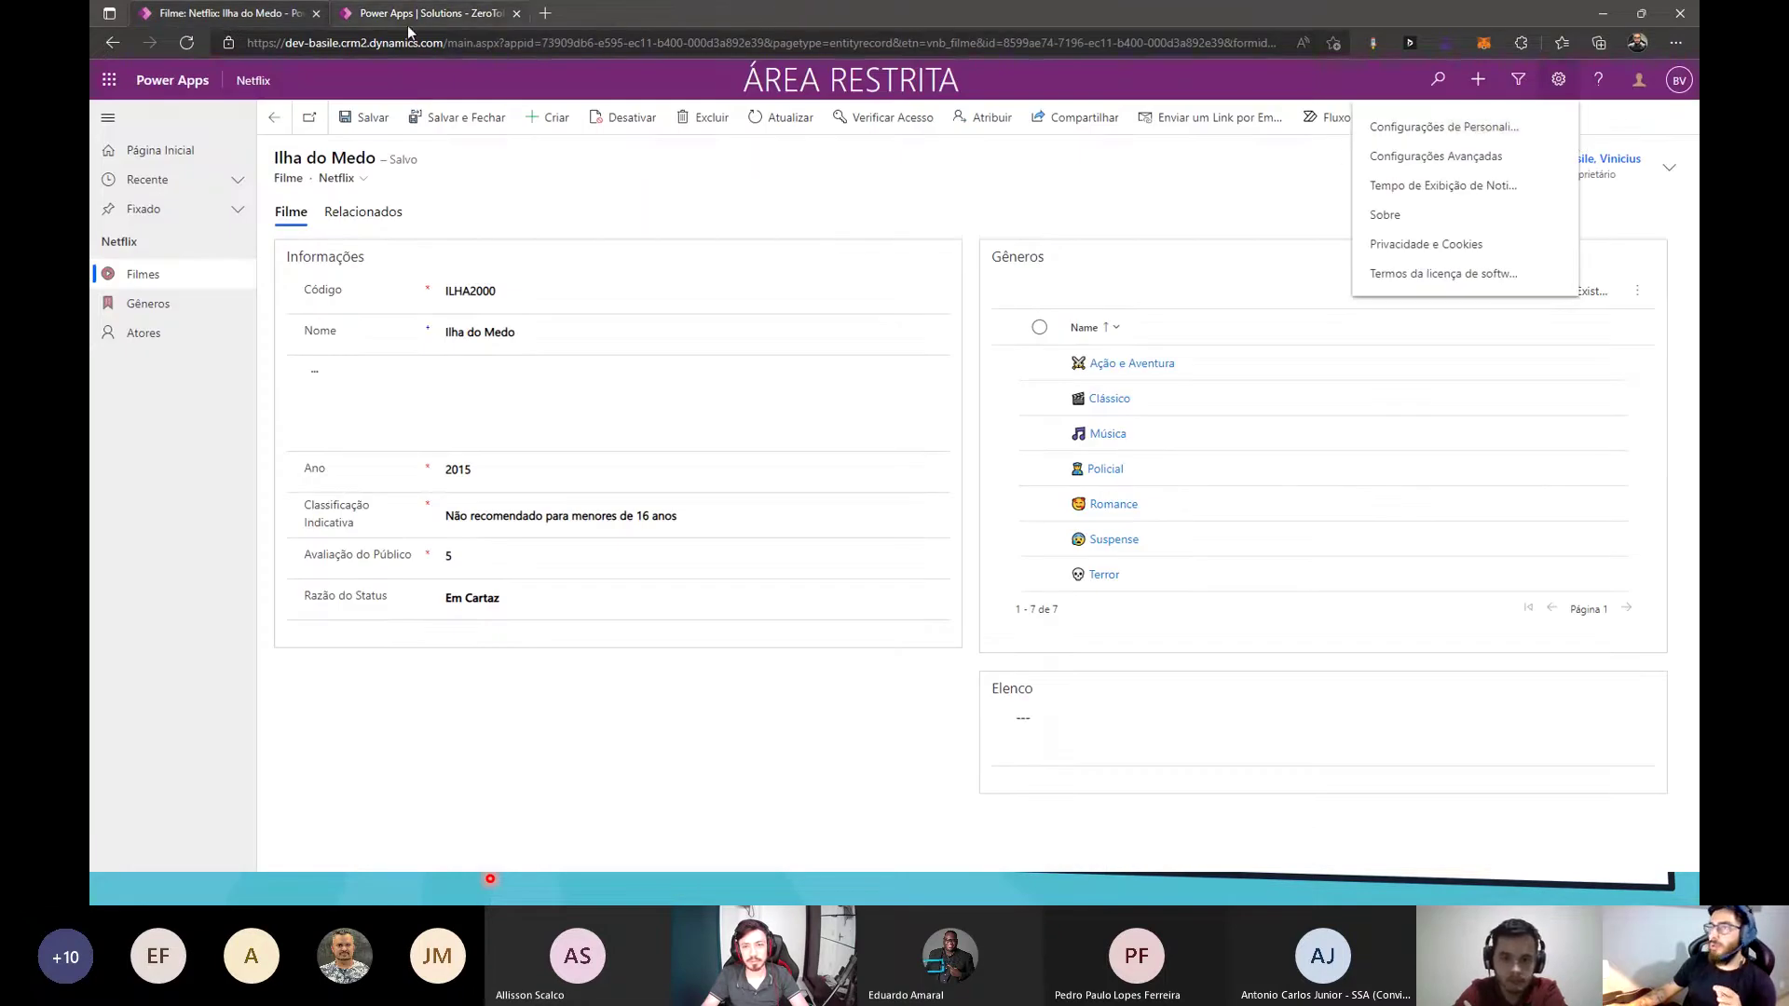
left_click(545, 13)
type("make.powerapps.com")
key("Return")
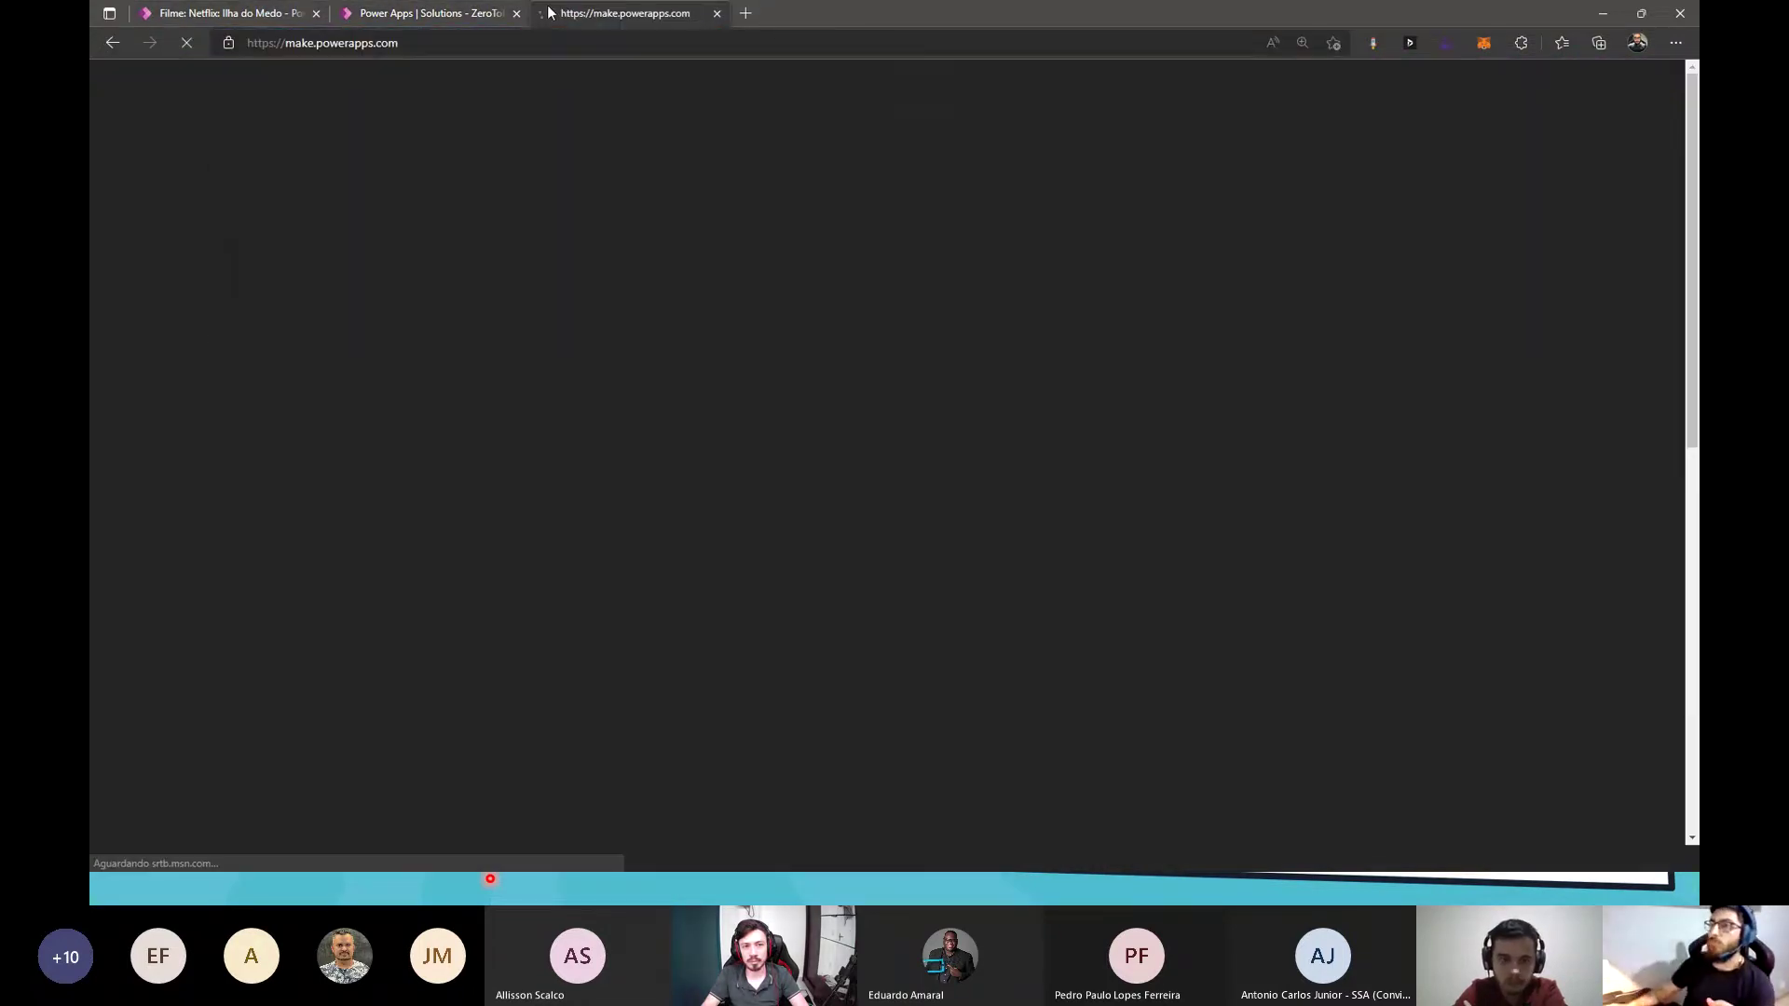
left_click_drag(567, 15, 456, 17)
- Open the Título table in the ZeroToHero solution and examine its columns, views and forms
left_click(591, 18)
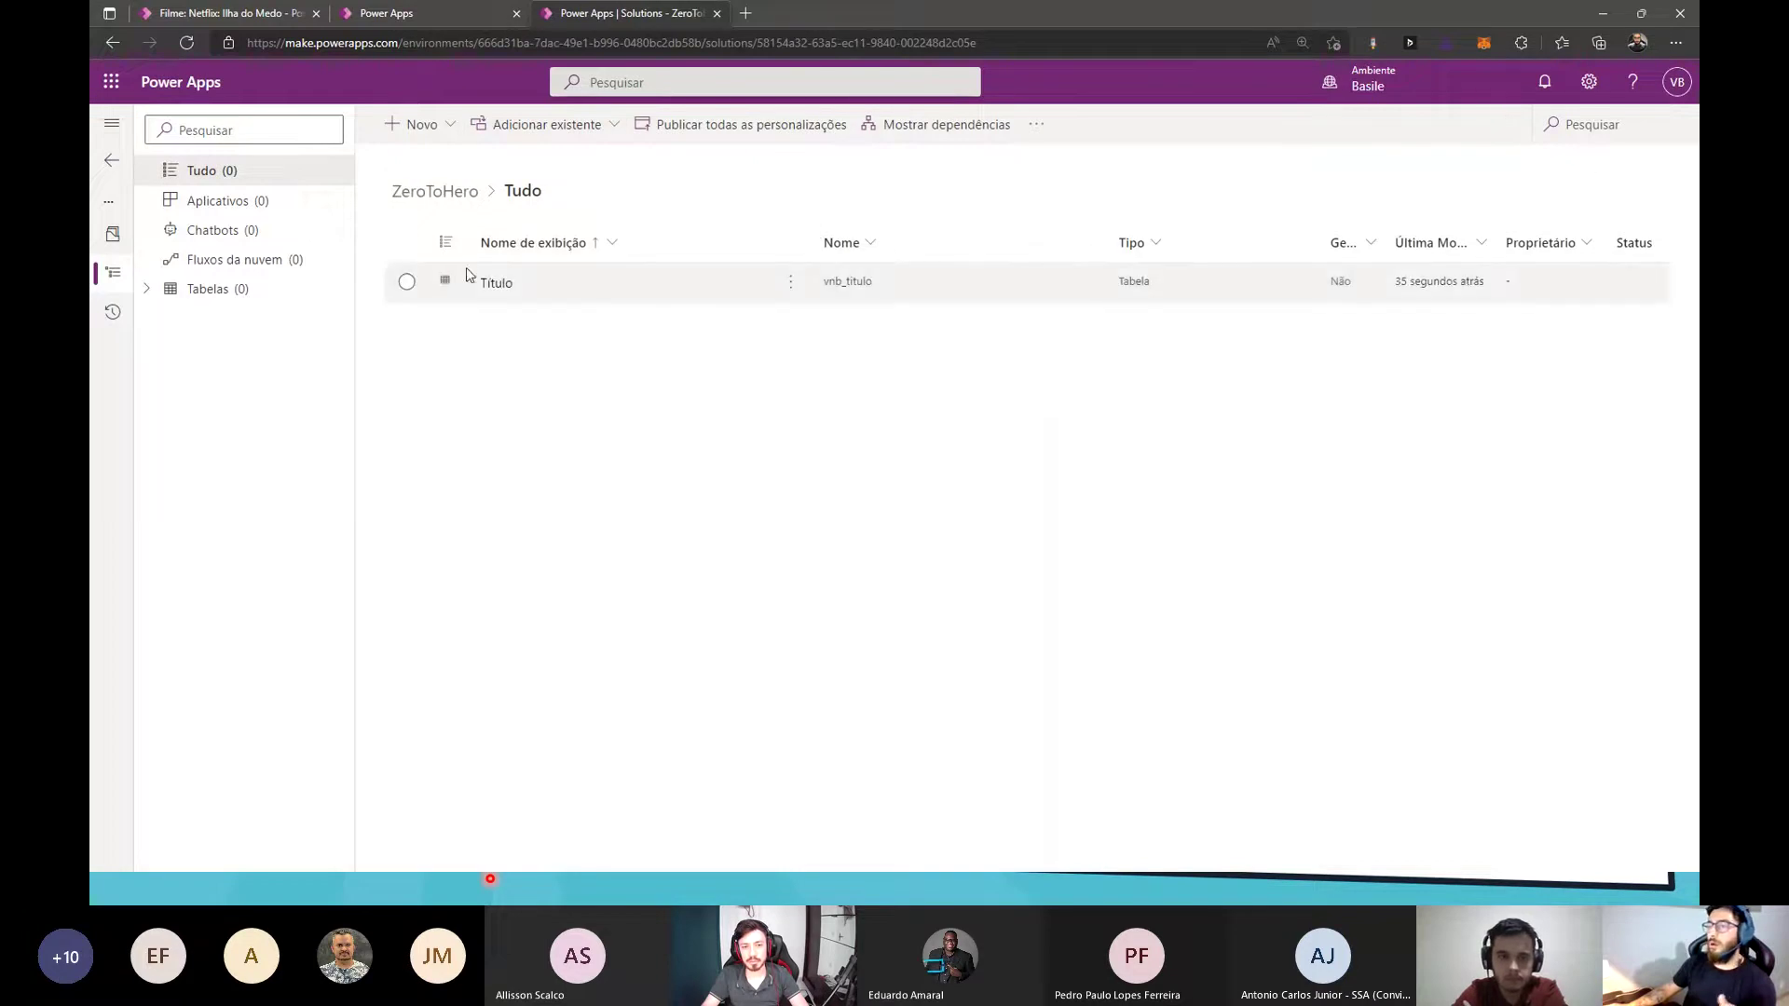
left_click(146, 289)
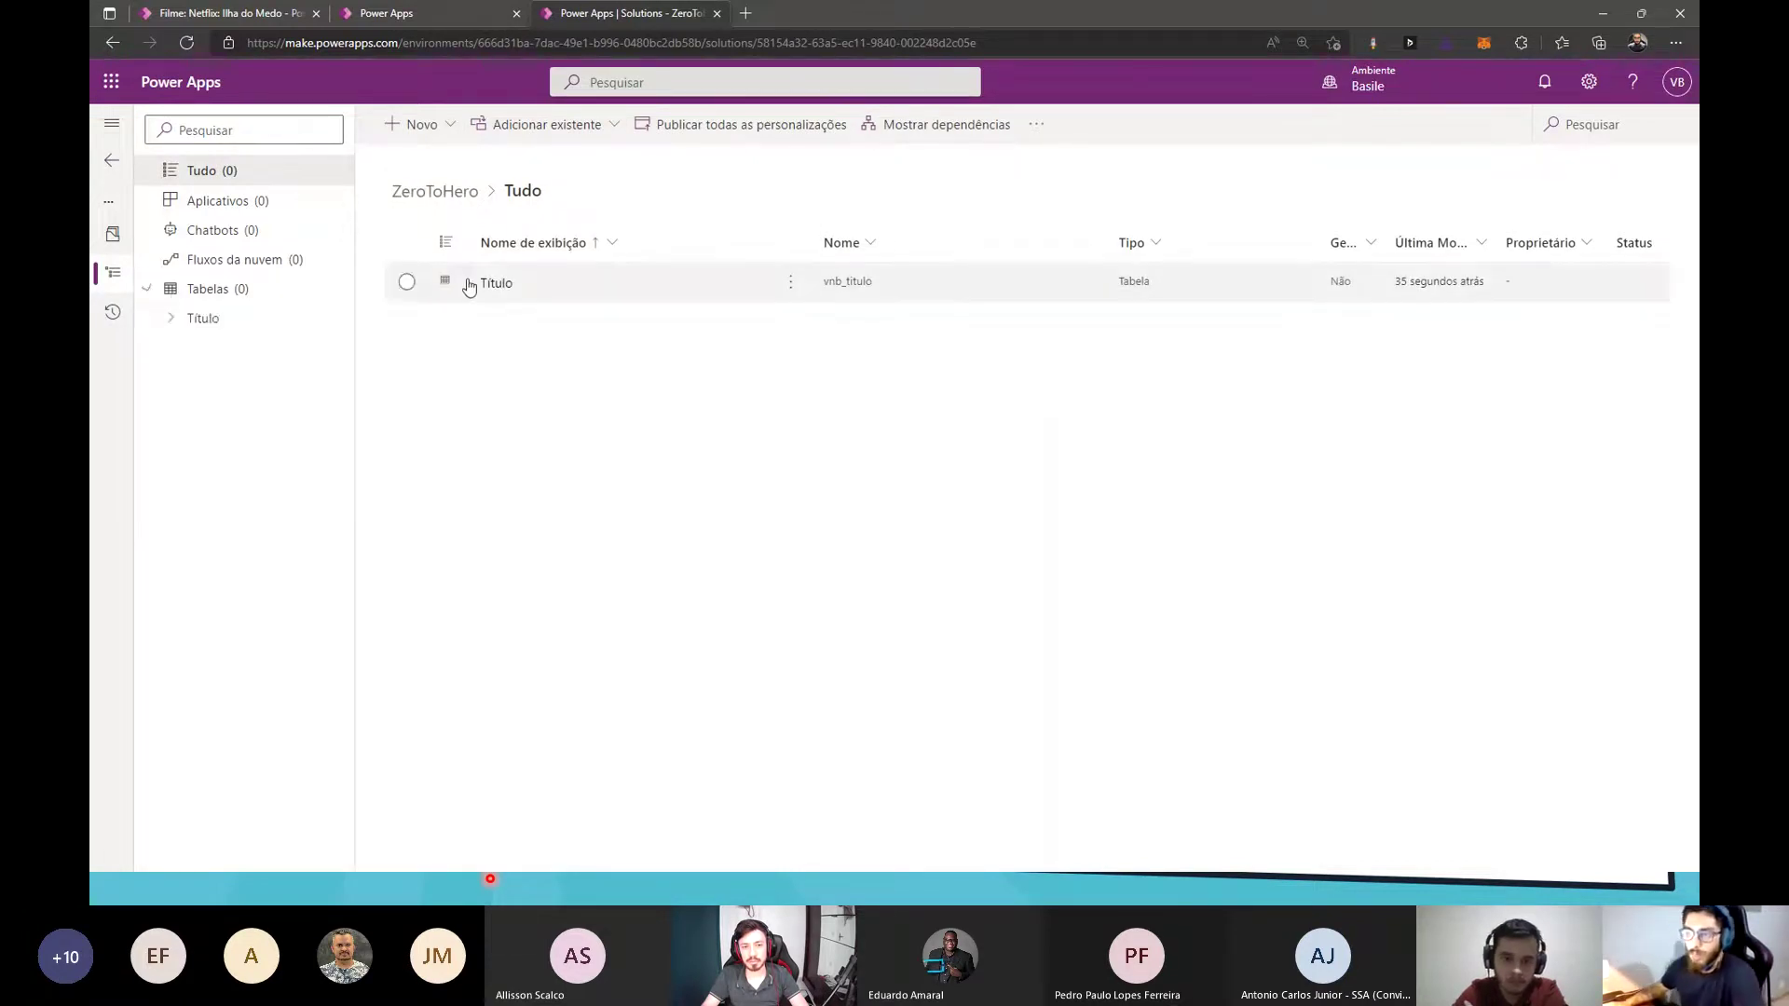
left_click(202, 318)
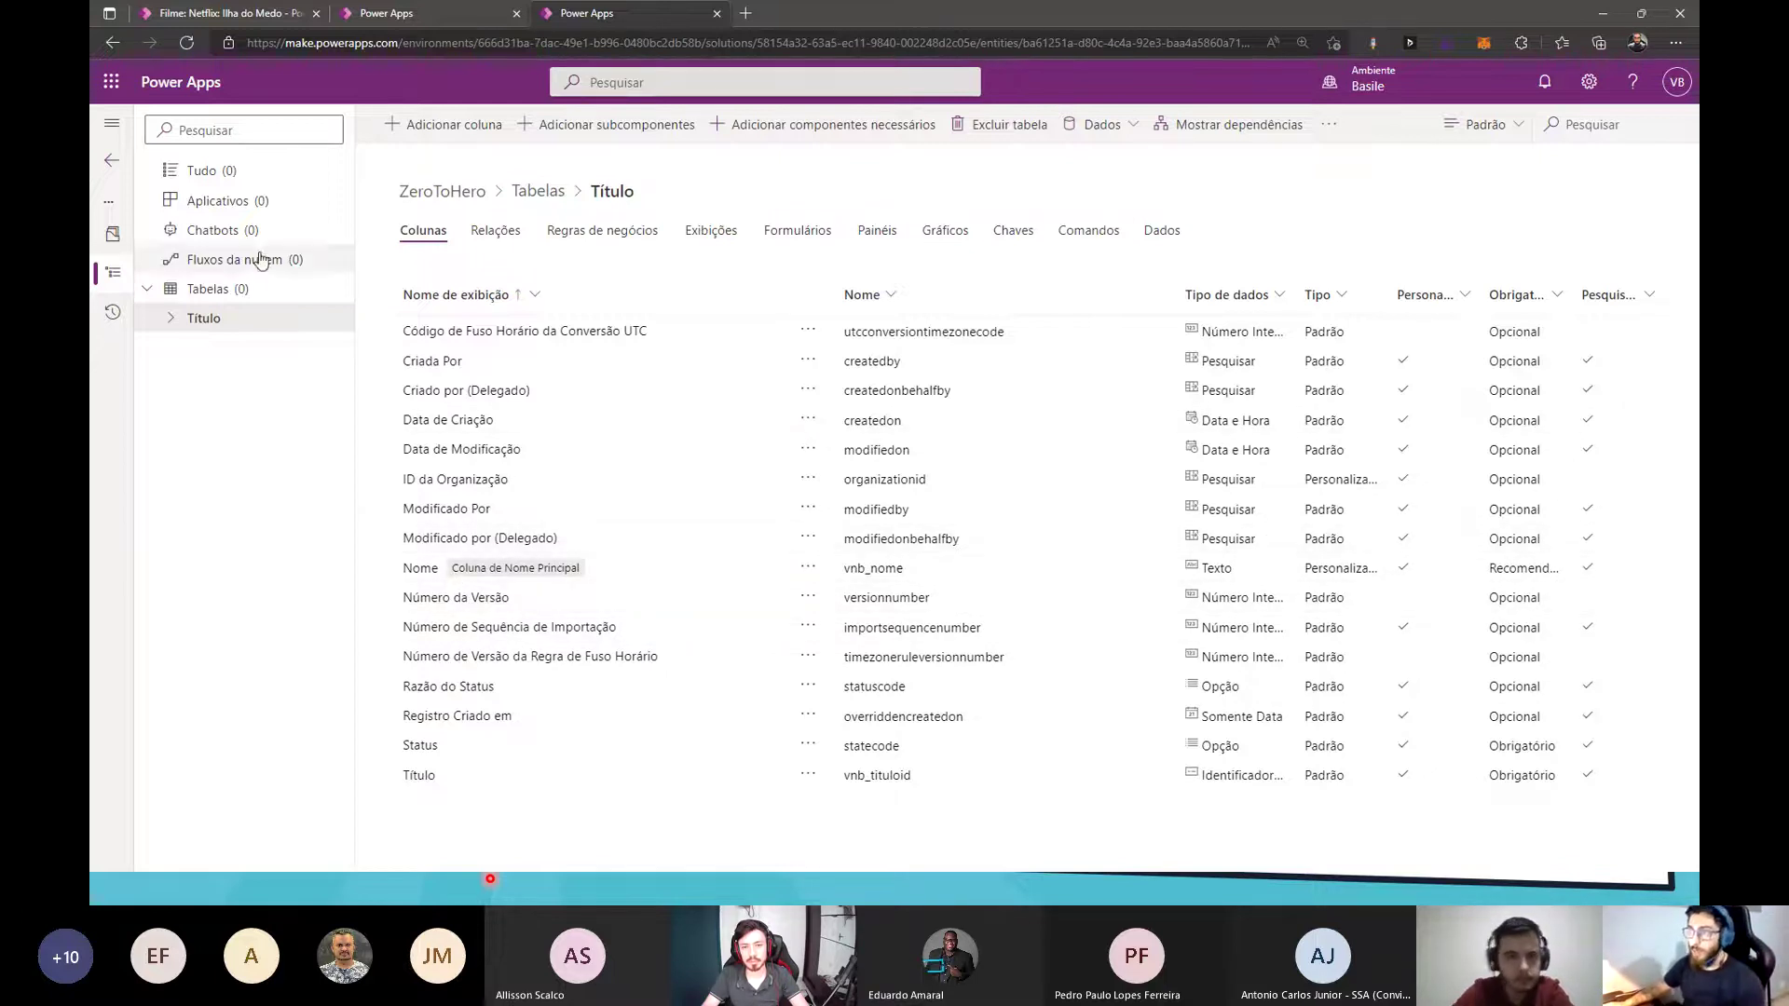
left_click(711, 232)
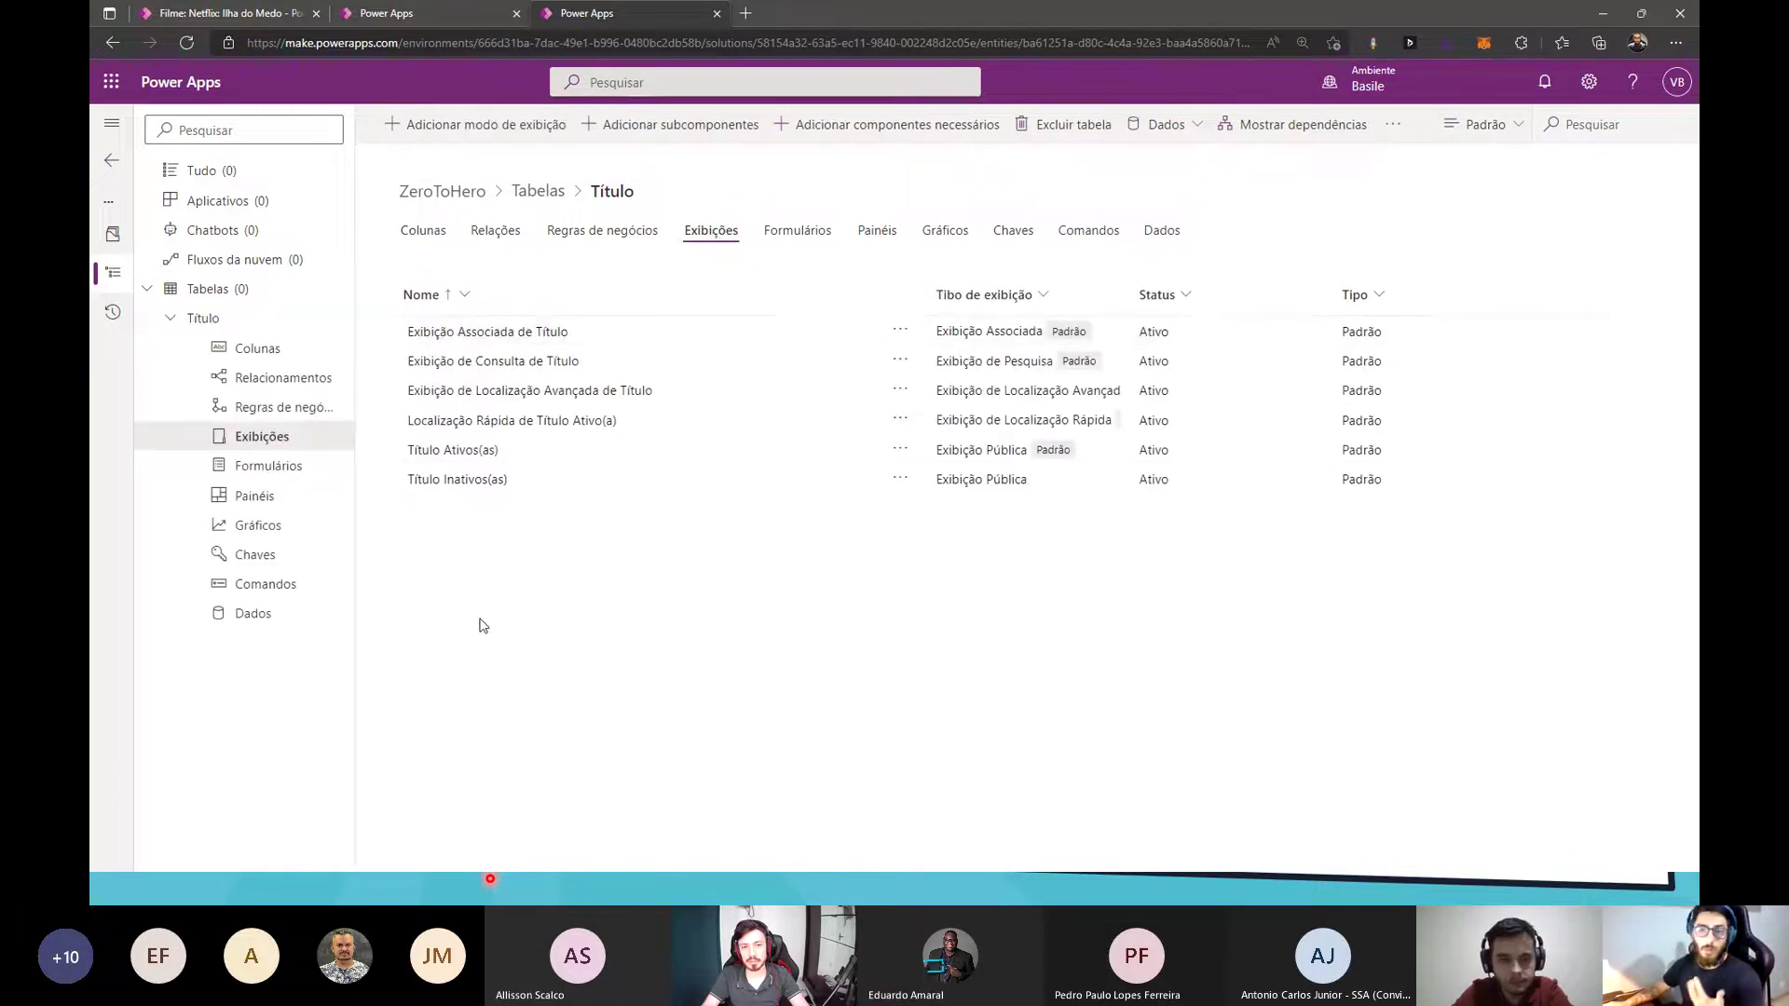
left_click(797, 233)
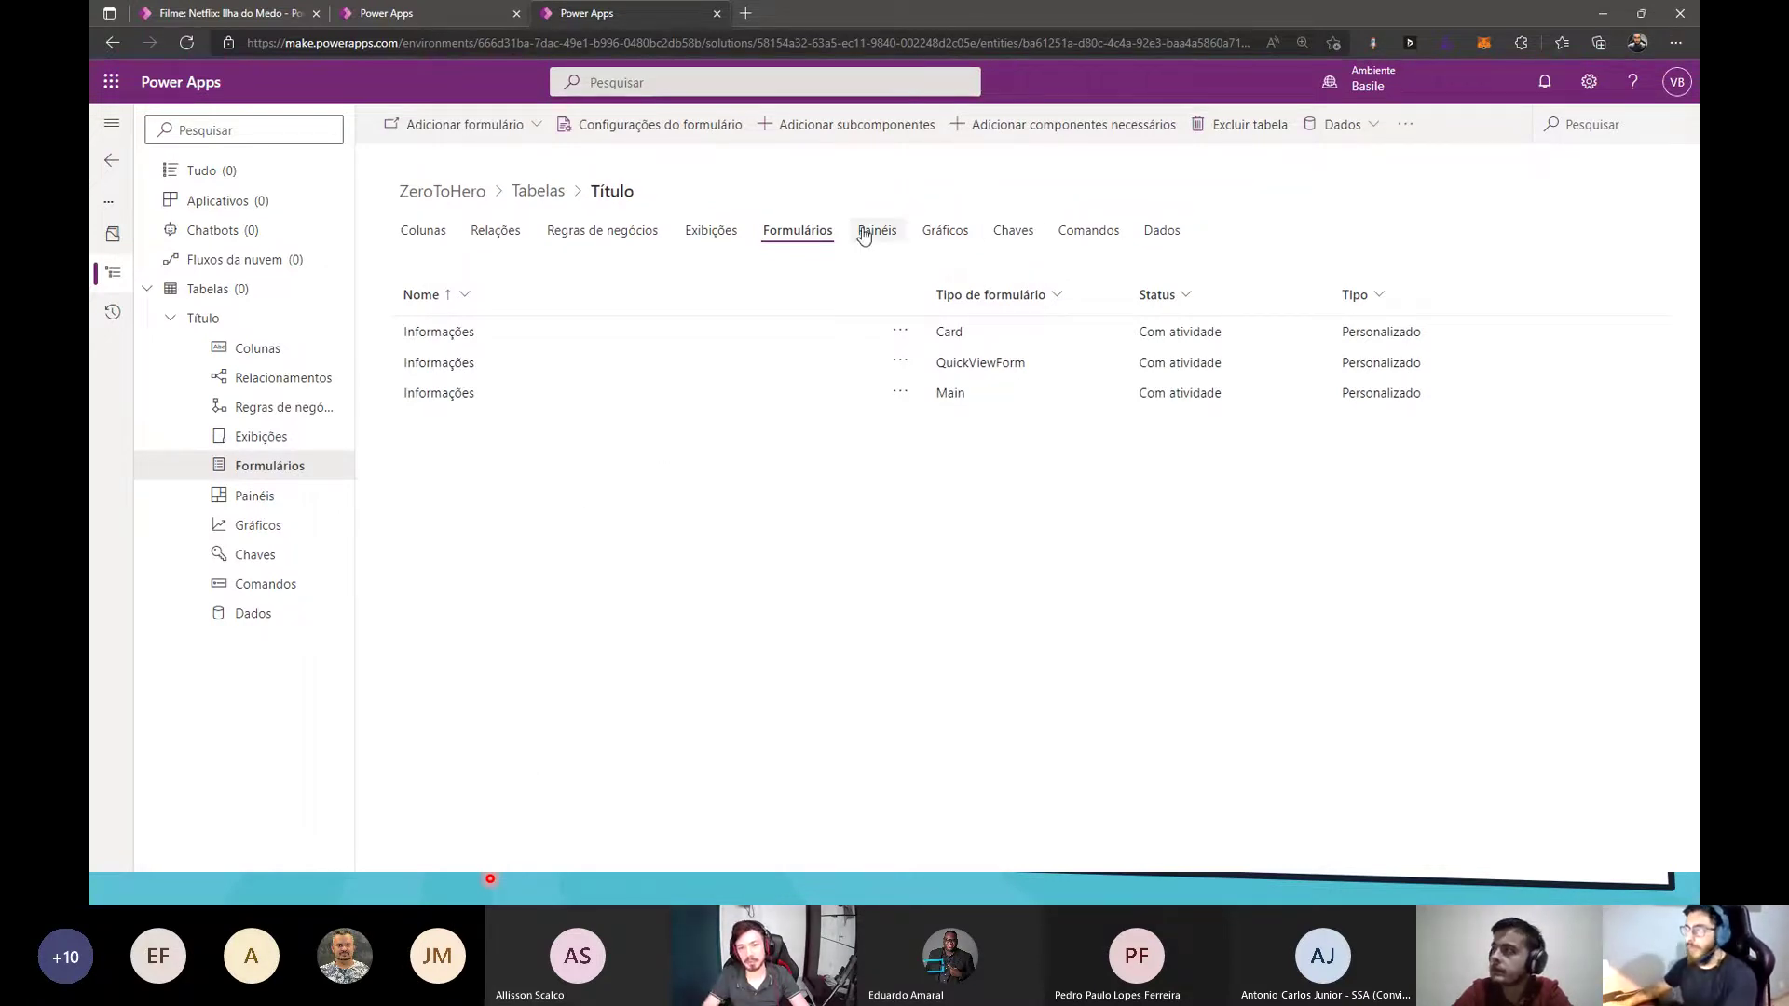
left_click(423, 232)
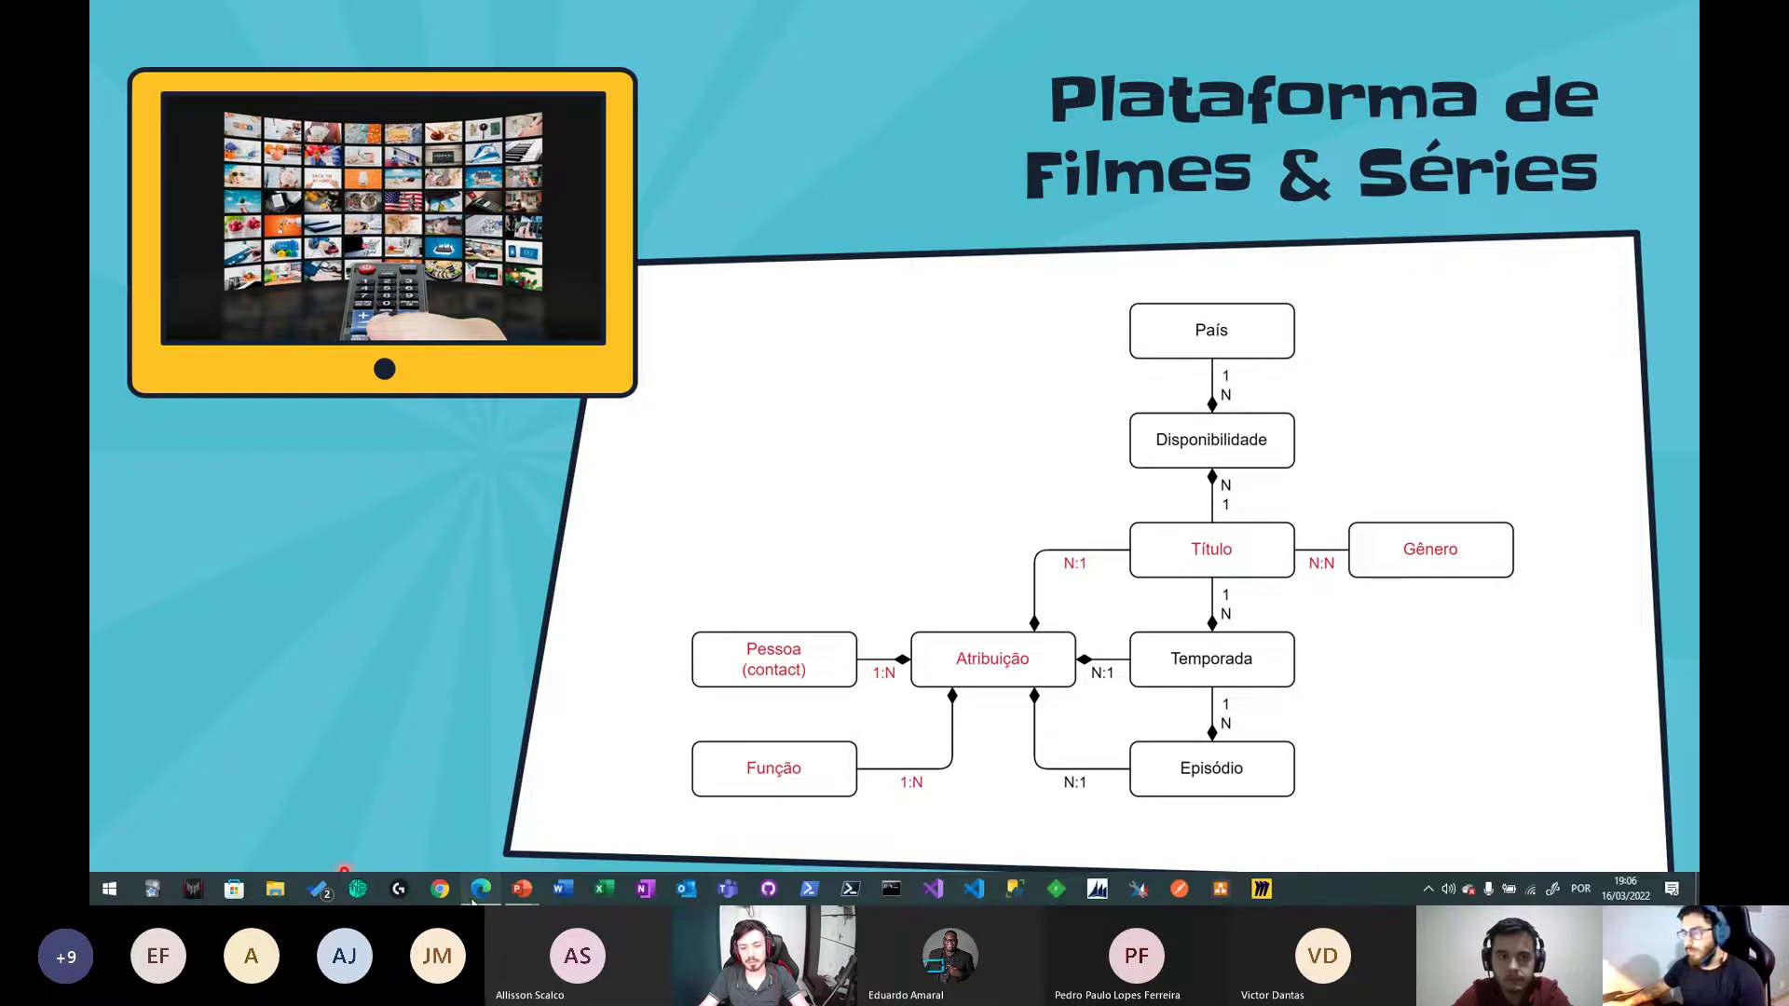
- Return from the slides to Power Apps and examine the Título table's Nome column and its keys
left_click(479, 891)
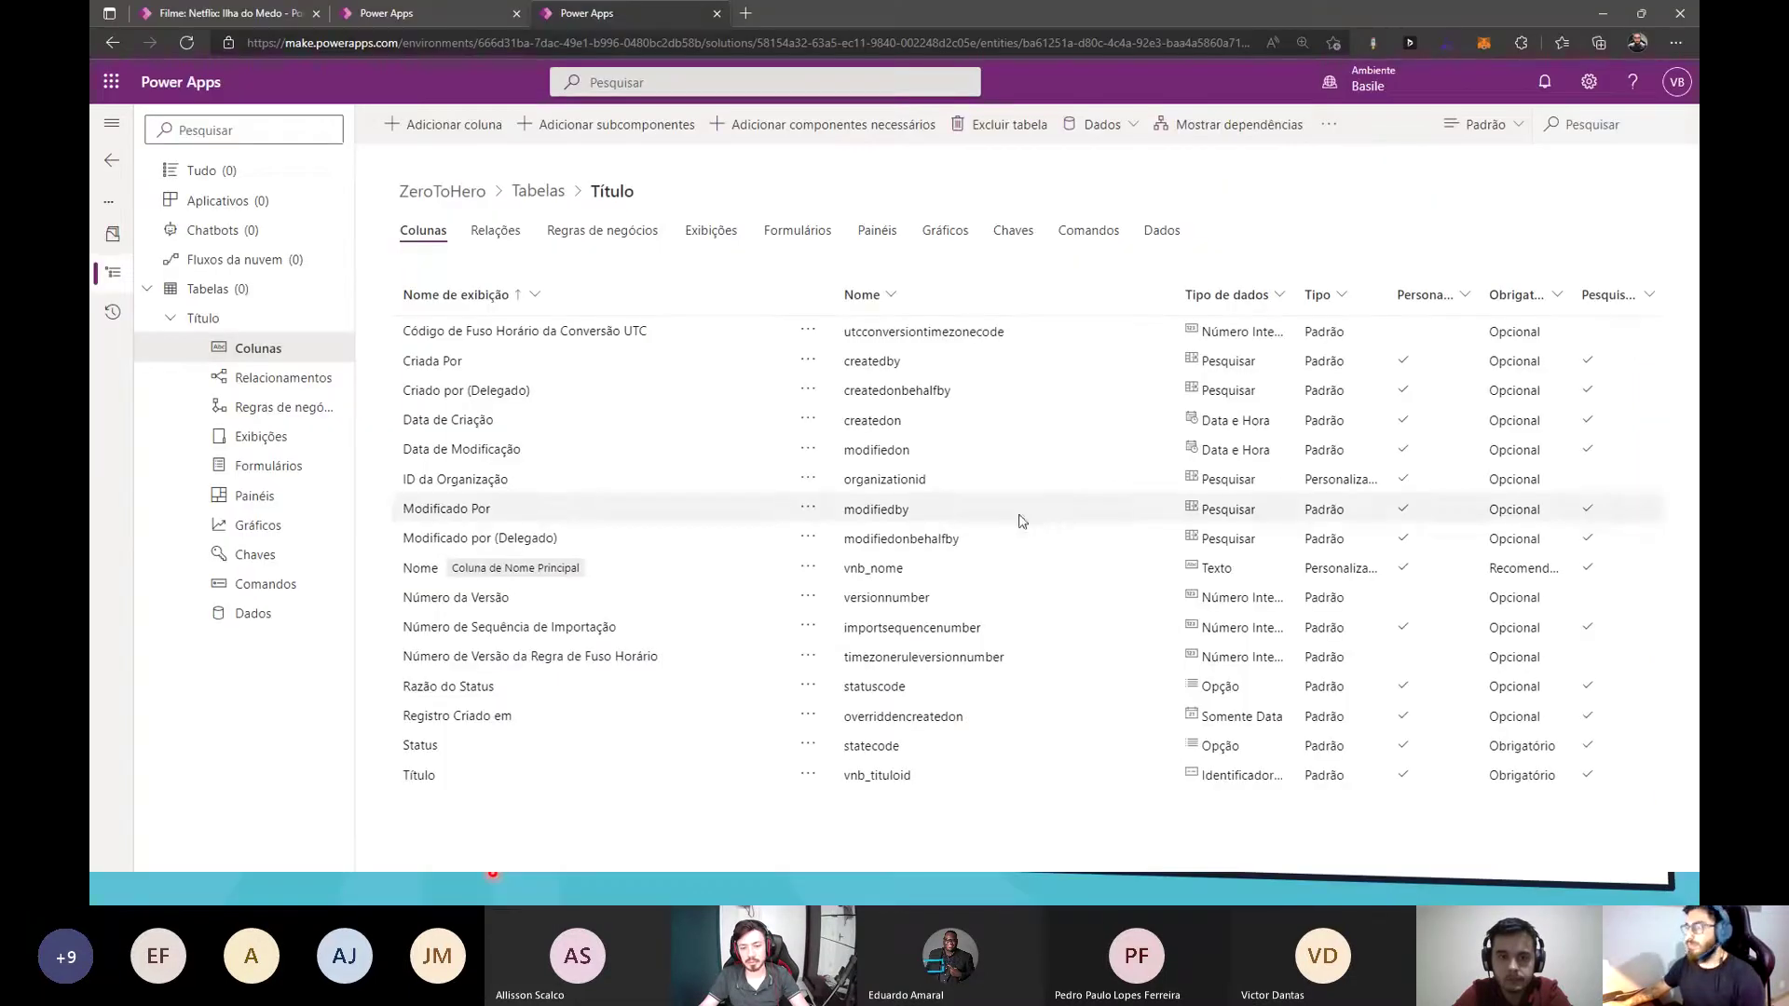
left_click(399, 570)
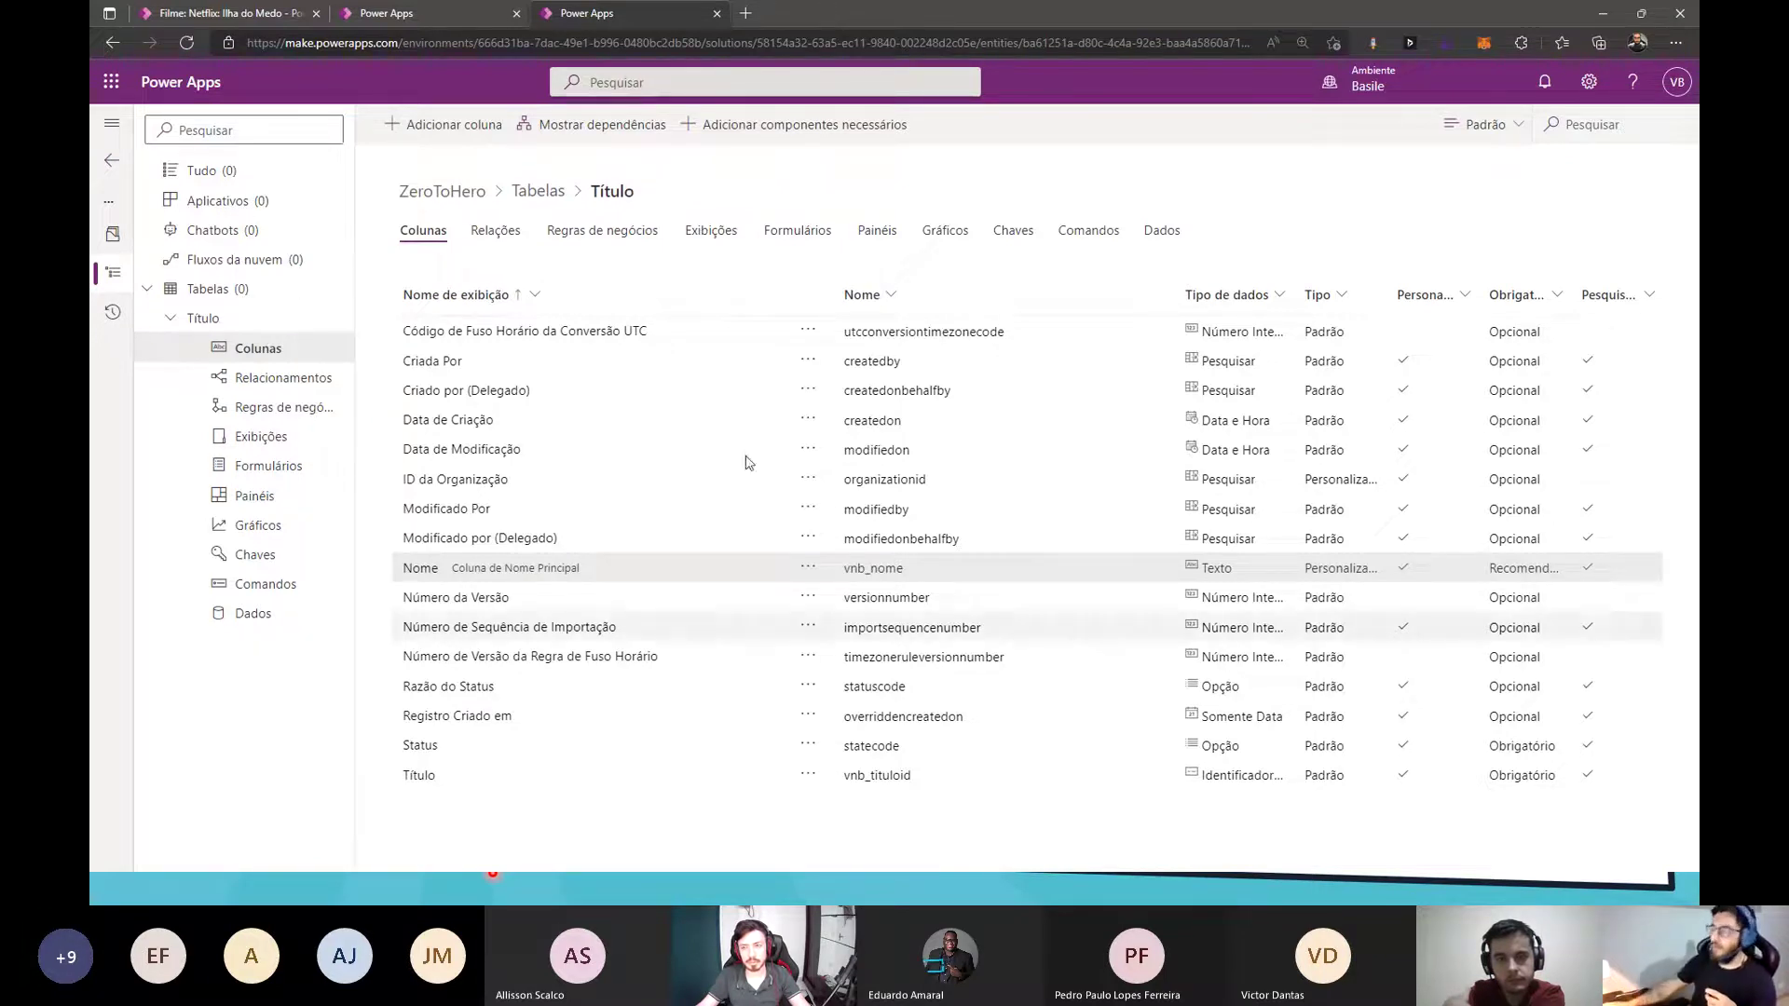
left_click(1011, 232)
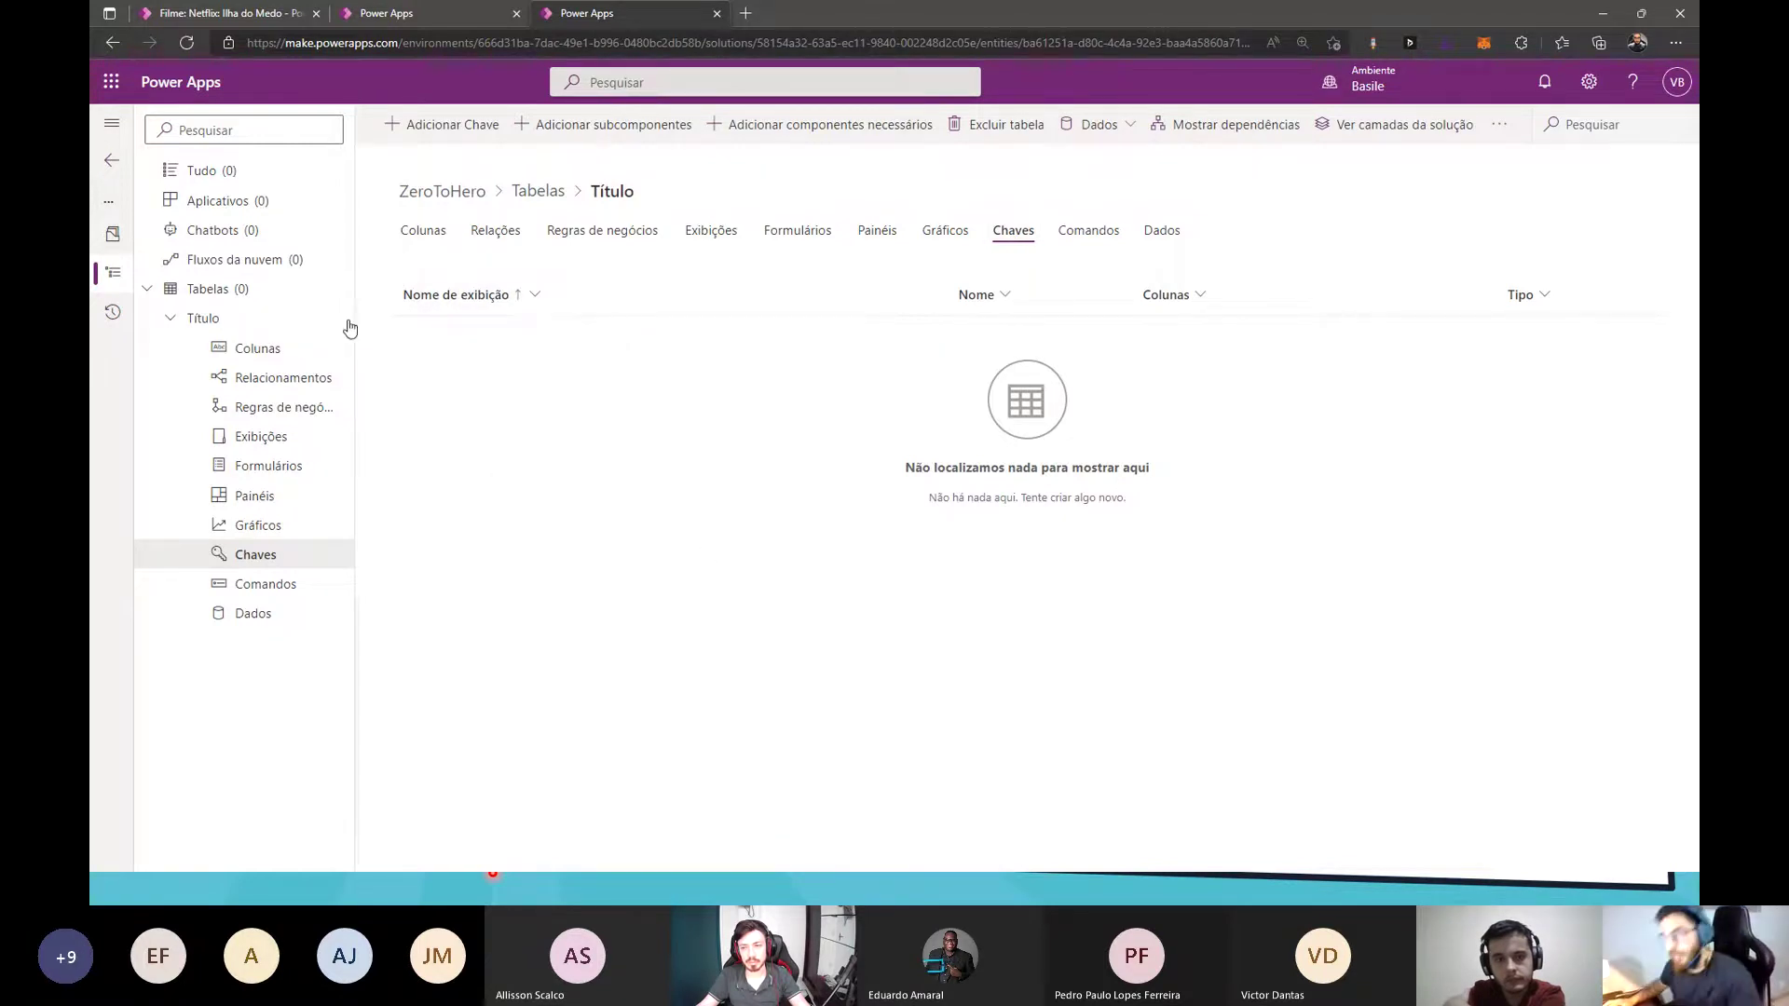
left_click(413, 235)
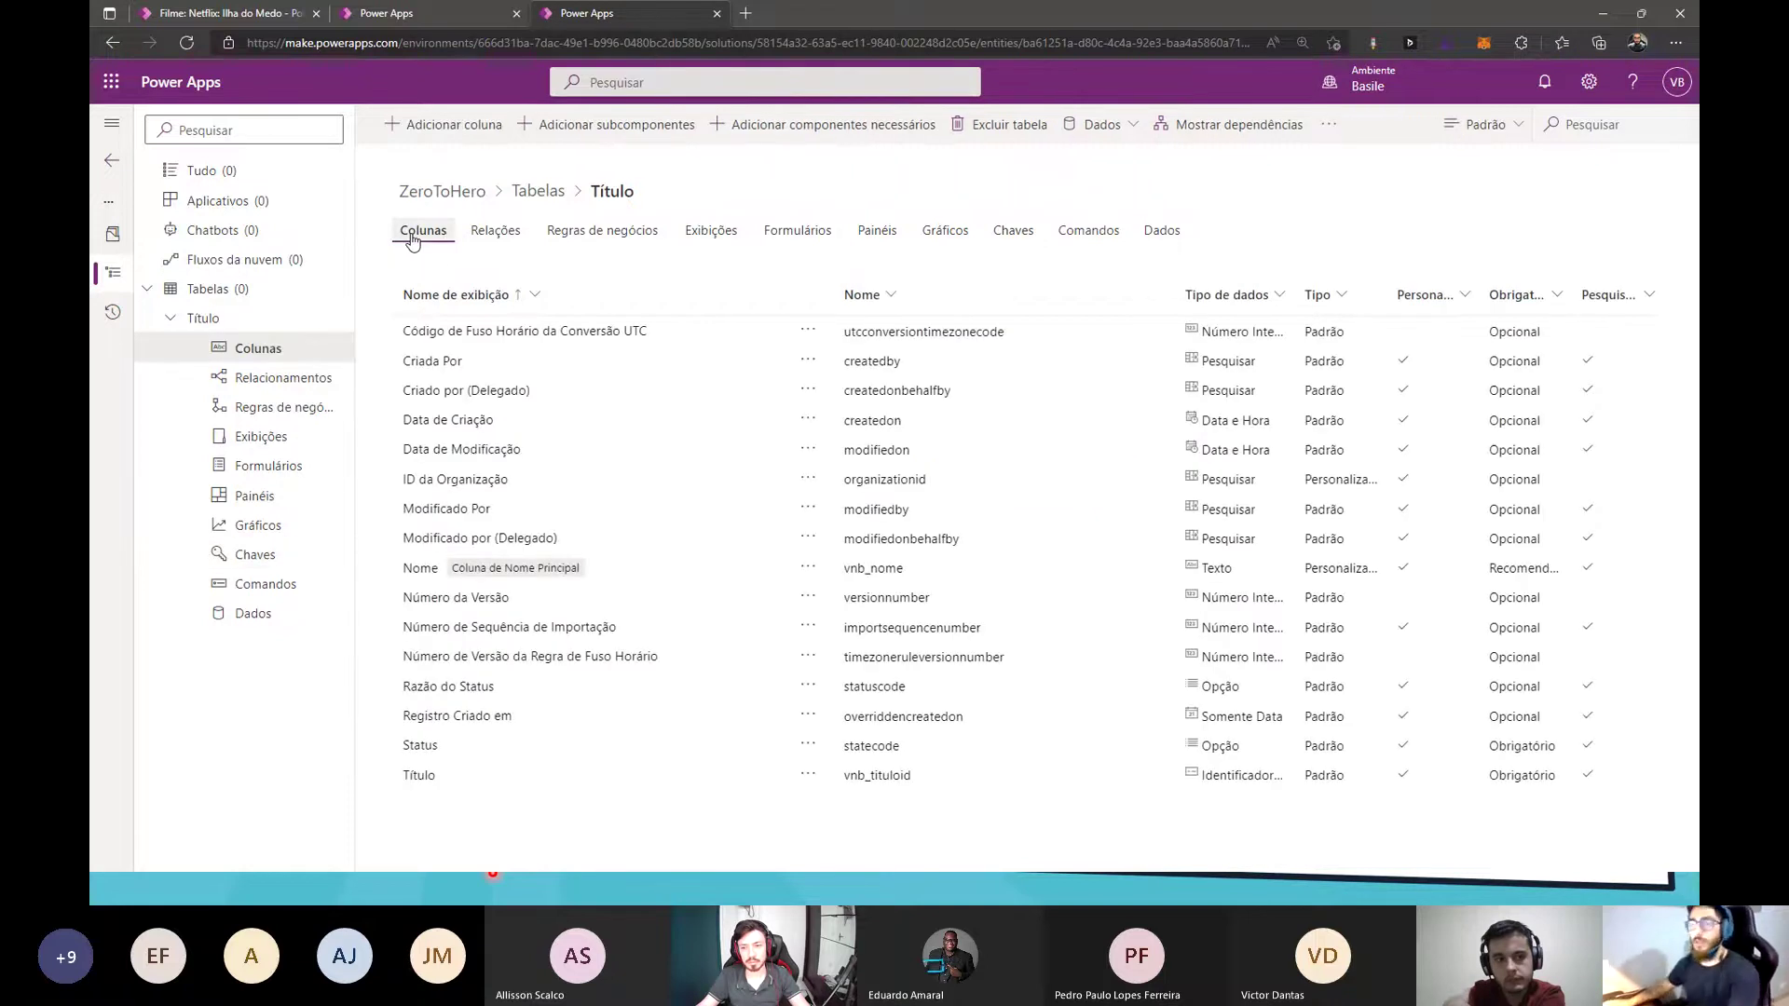
left_click(170, 319)
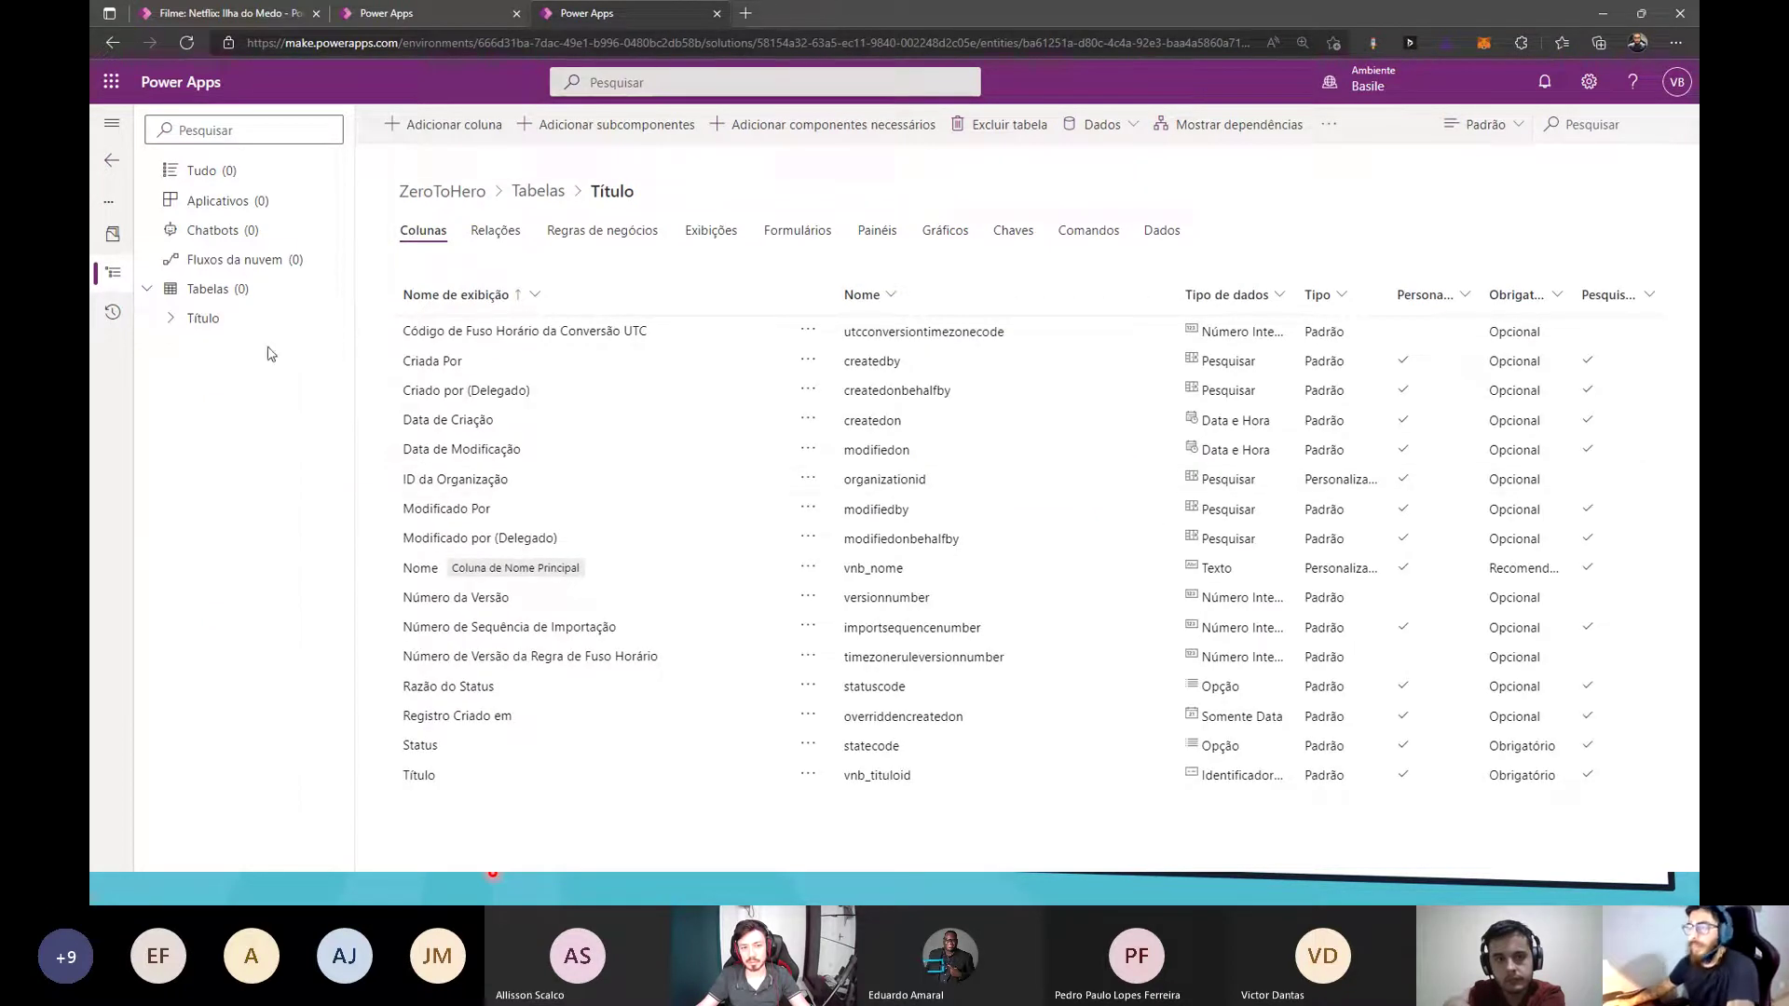
left_click(244, 290)
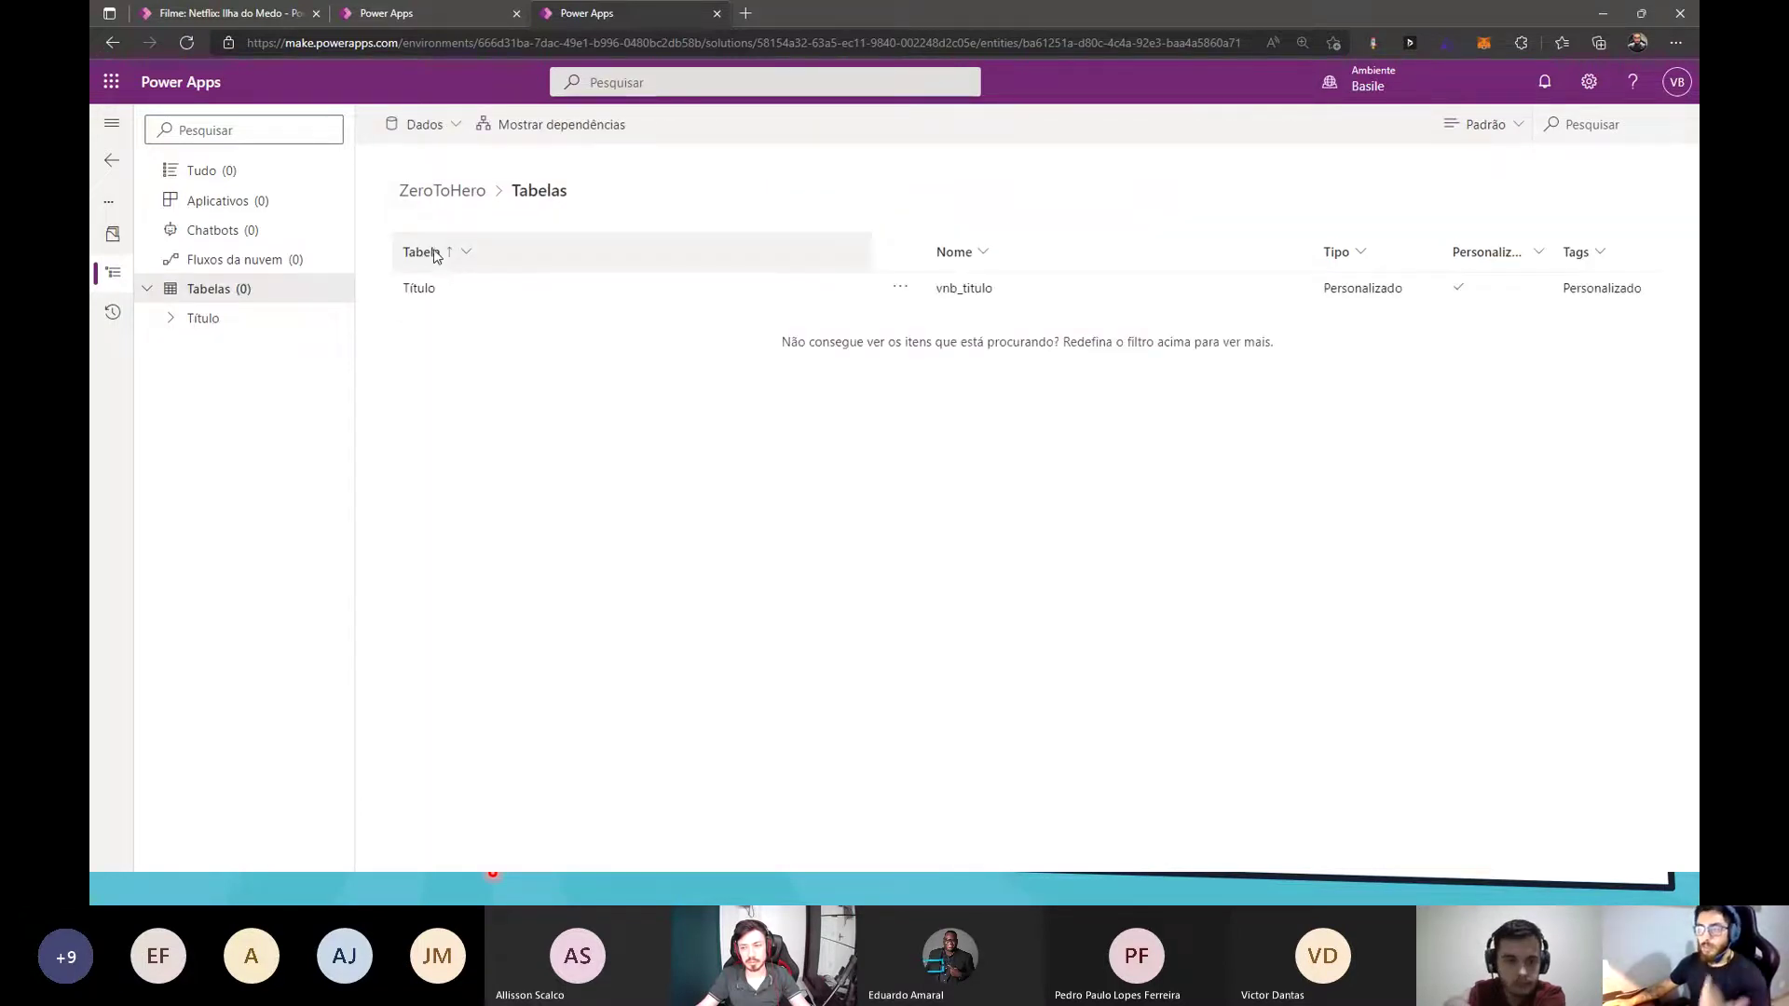
left_click(428, 131)
left_click(591, 379)
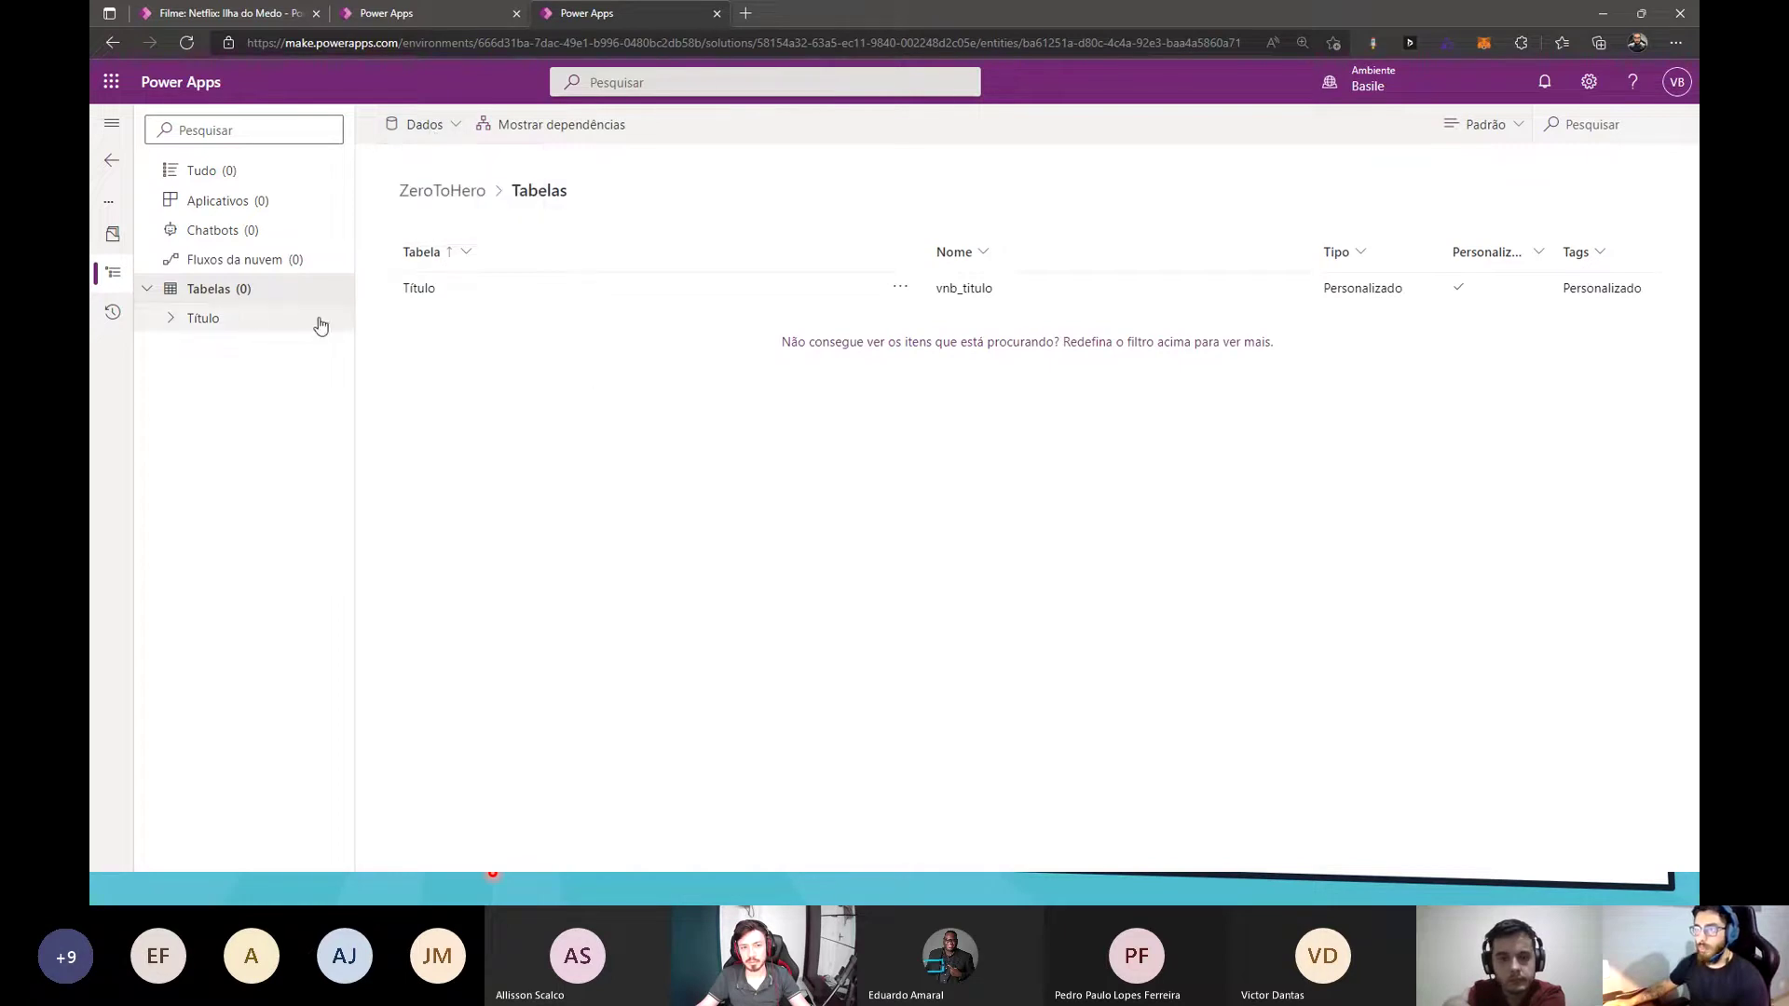
- Start a new table in the ZeroToHero solution with Gênero as its display name and plural name
left_click(264, 171)
left_click(431, 126)
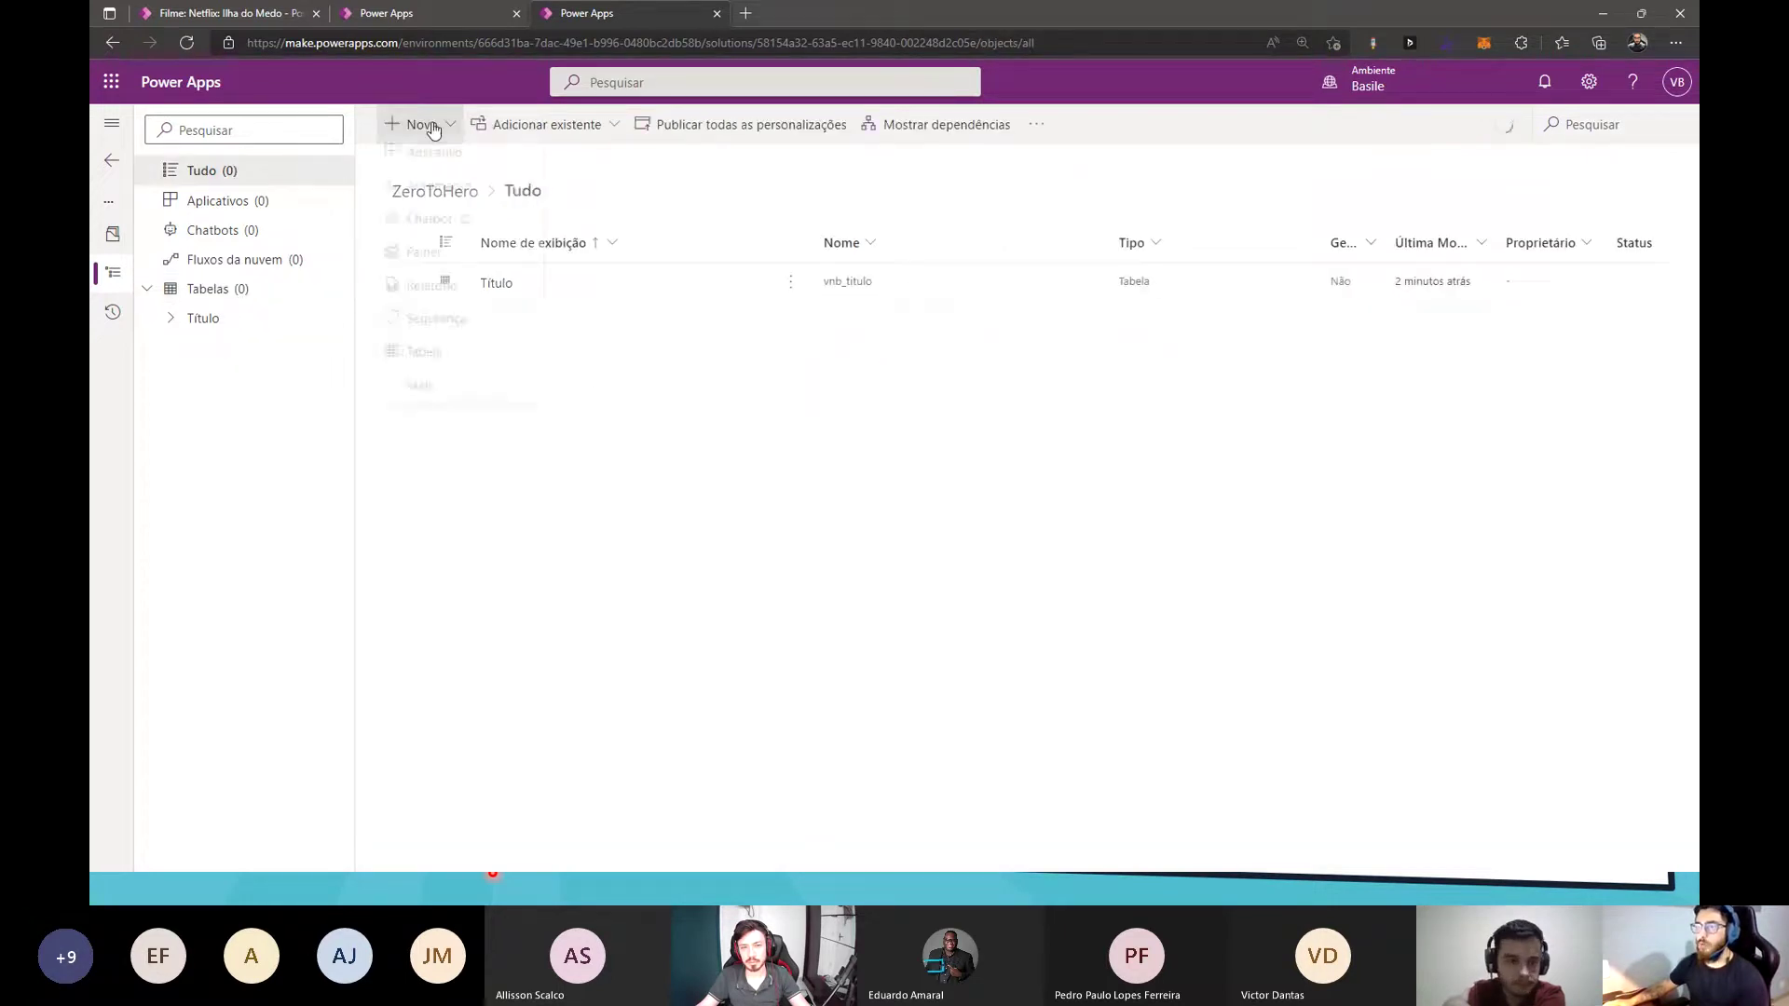
left_click(455, 357)
left_click(1192, 242)
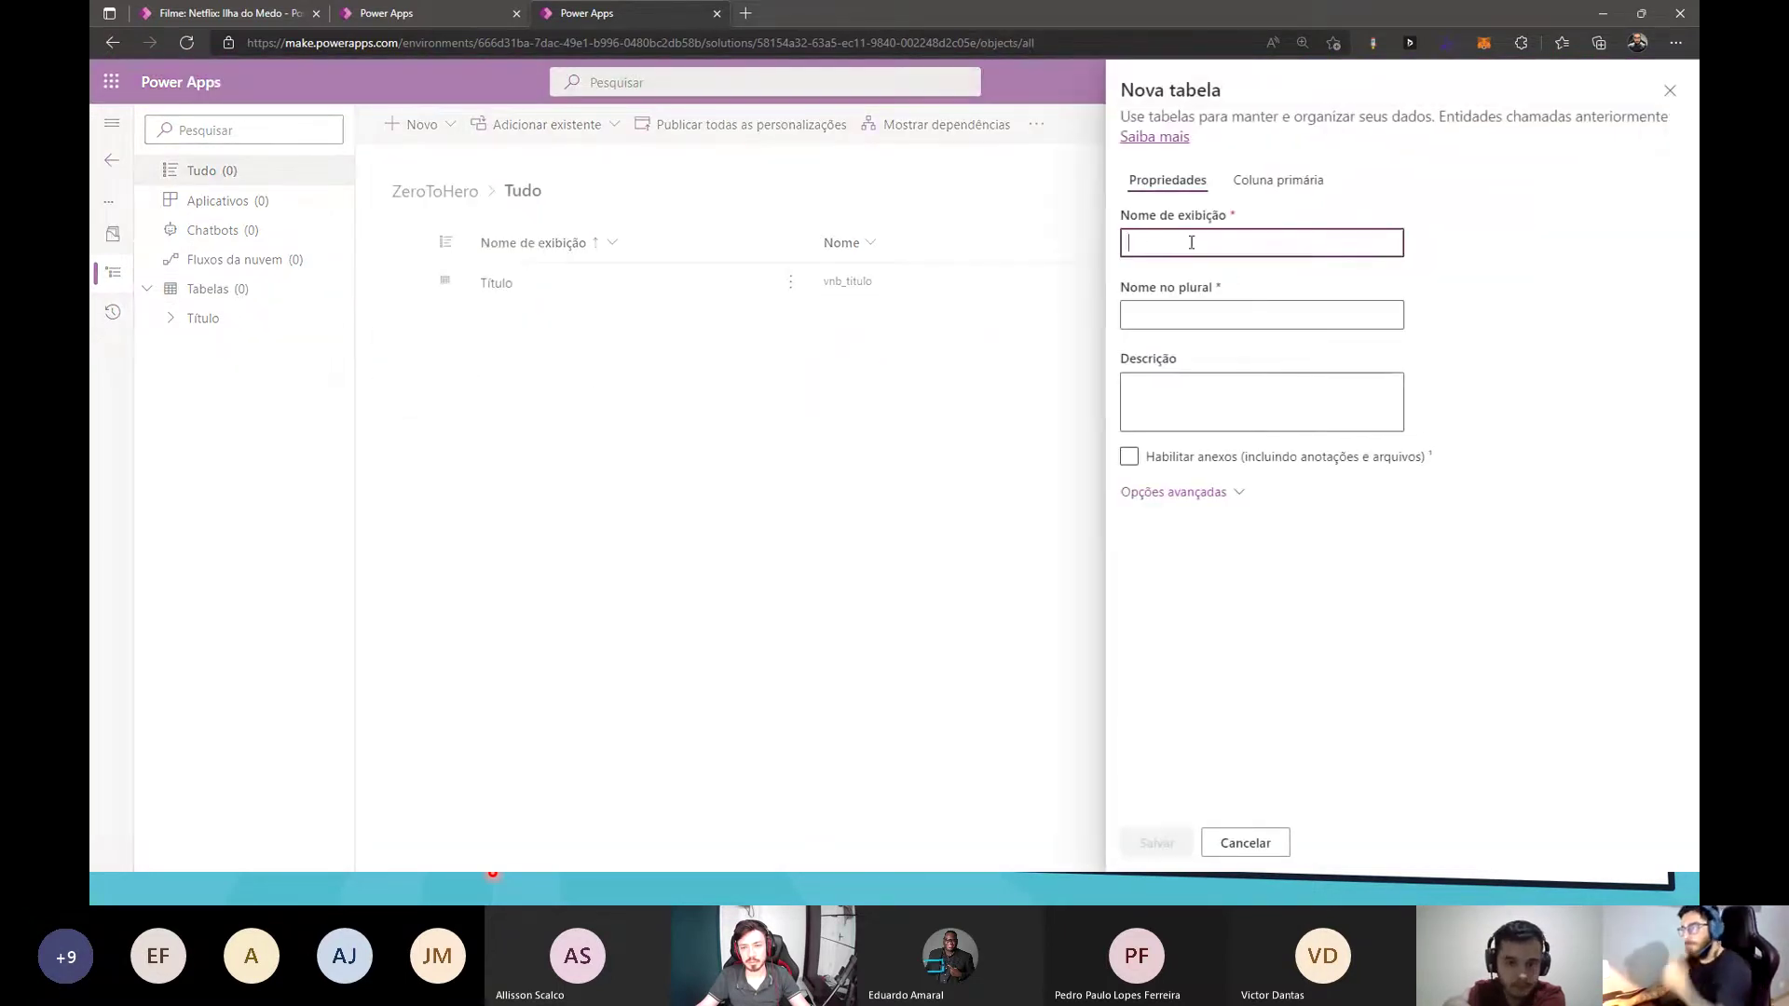
type("Gênero")
key("Tab")
key("Tab")
key("Tab")
key("Tab")
- Show the new table's advanced options and set its schema name to genero
left_click(1205, 493)
key("Tab")
type("genero")
key("Tab")
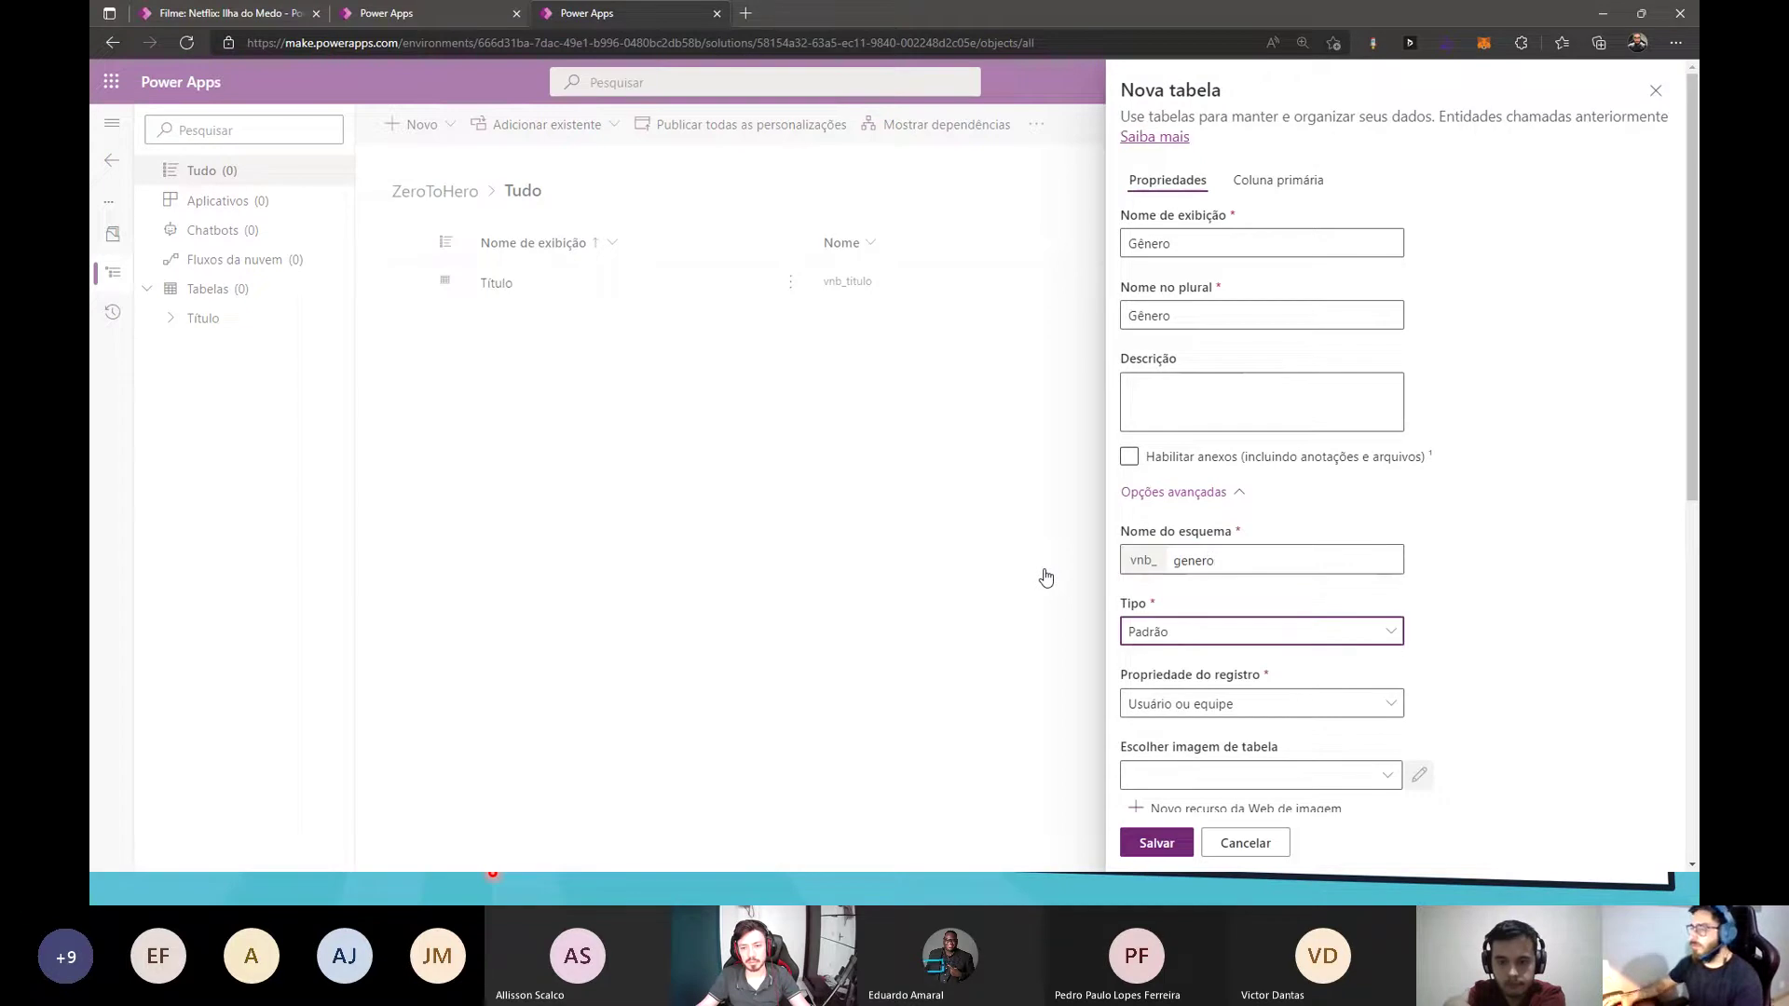
- Set the Gênero table's record ownership to Organização and disable its duplicate detection rules
left_click(1248, 710)
left_click(1241, 760)
scroll(1422, 641, "down", 2)
scroll(1423, 641, "down", 4)
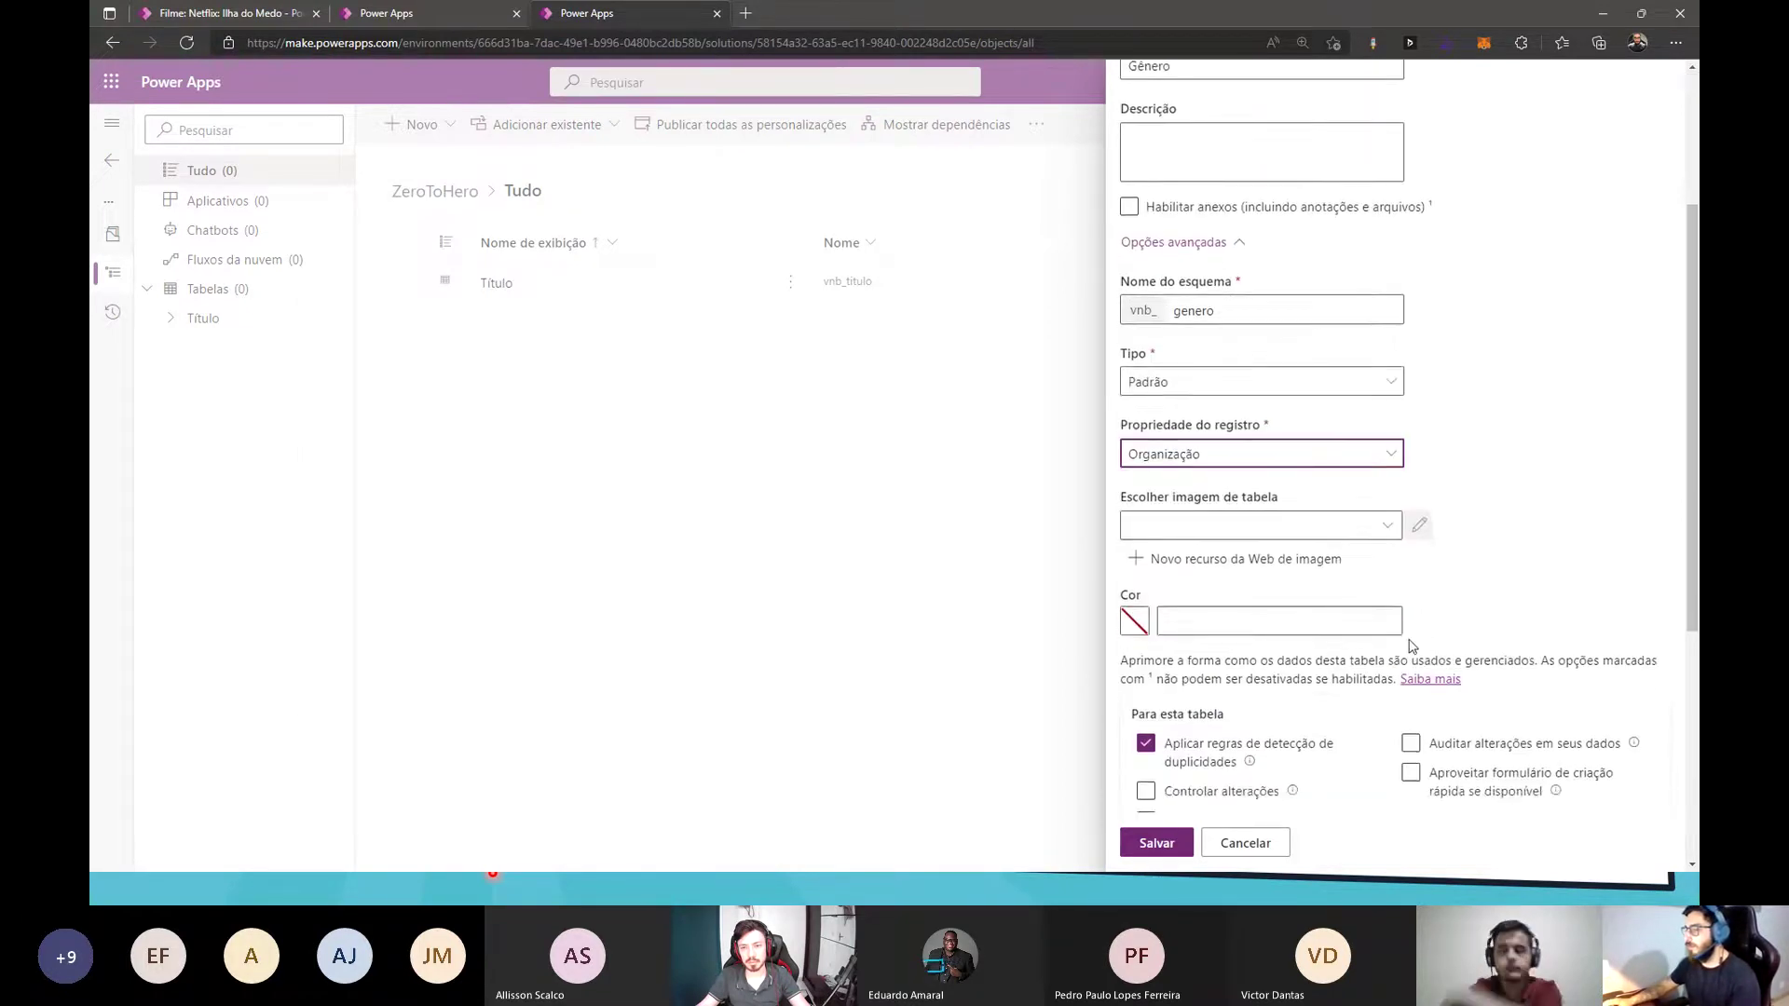
left_click(1146, 313)
- Give the primary column the display name Nome and the schema name nome, and save the Gênero table
scroll(1398, 466, "up", 7)
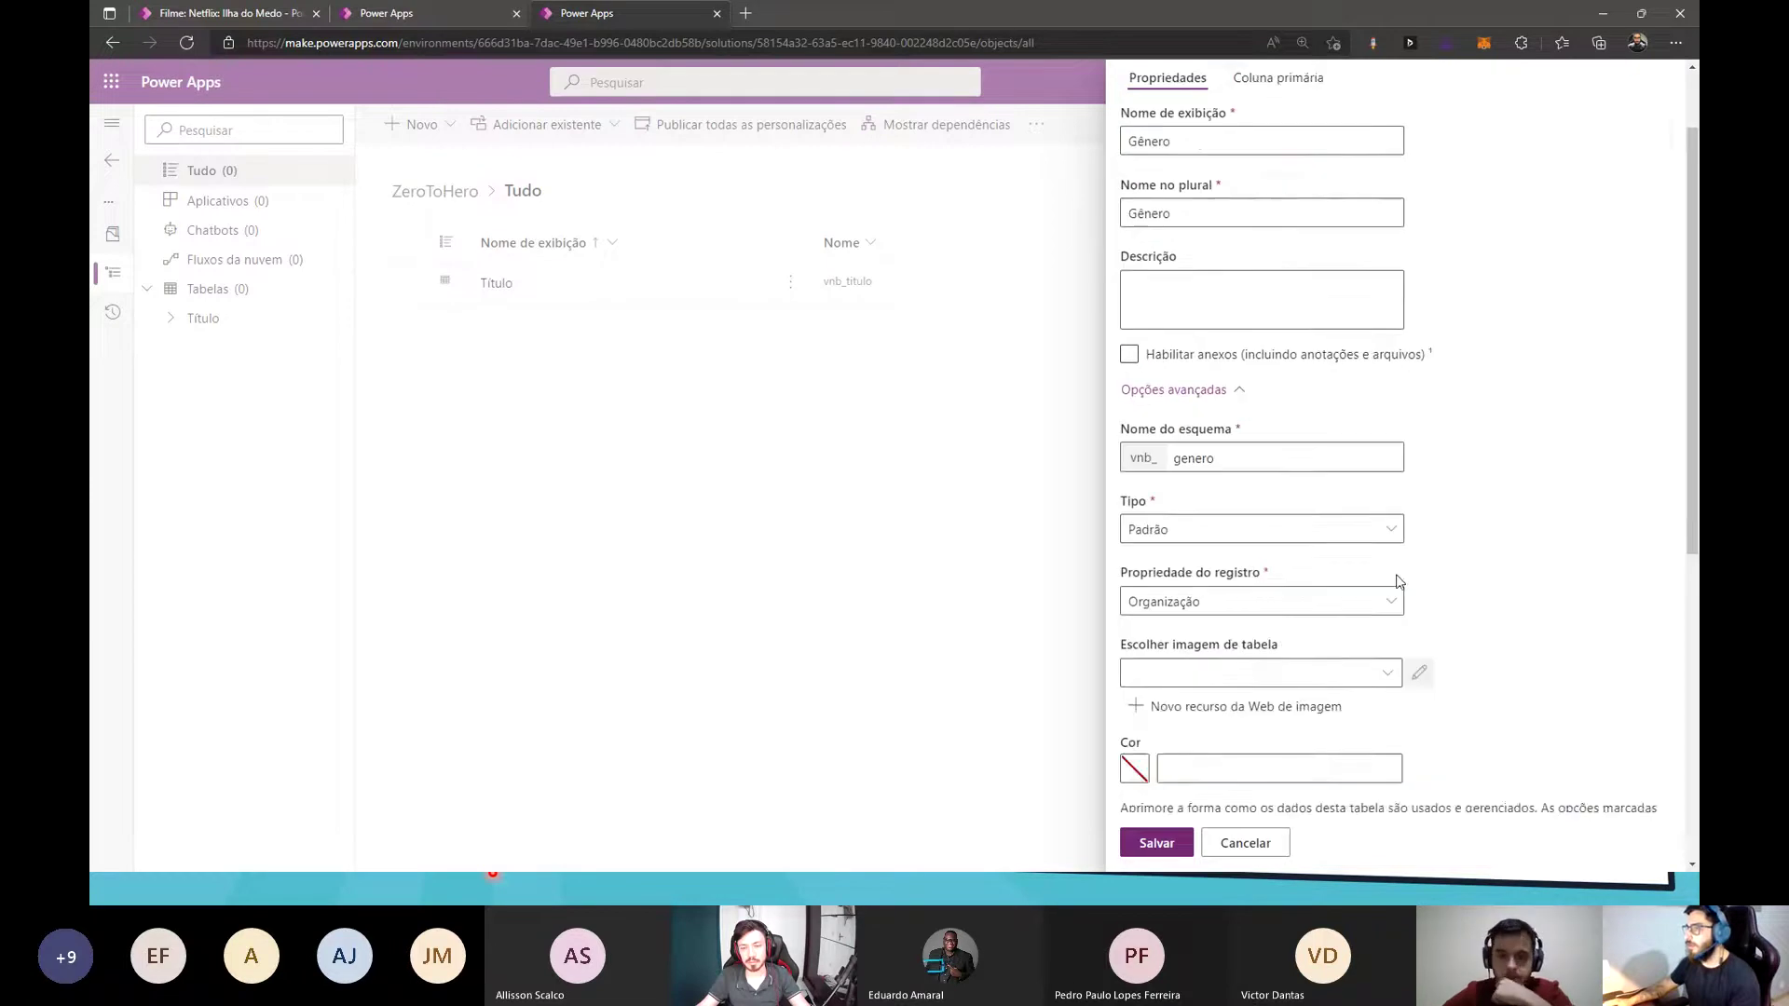
left_click(1279, 180)
type("Nome")
key("Tab")
key("Tab")
key("Return")
key("Tab")
type("nome")
key("Tab")
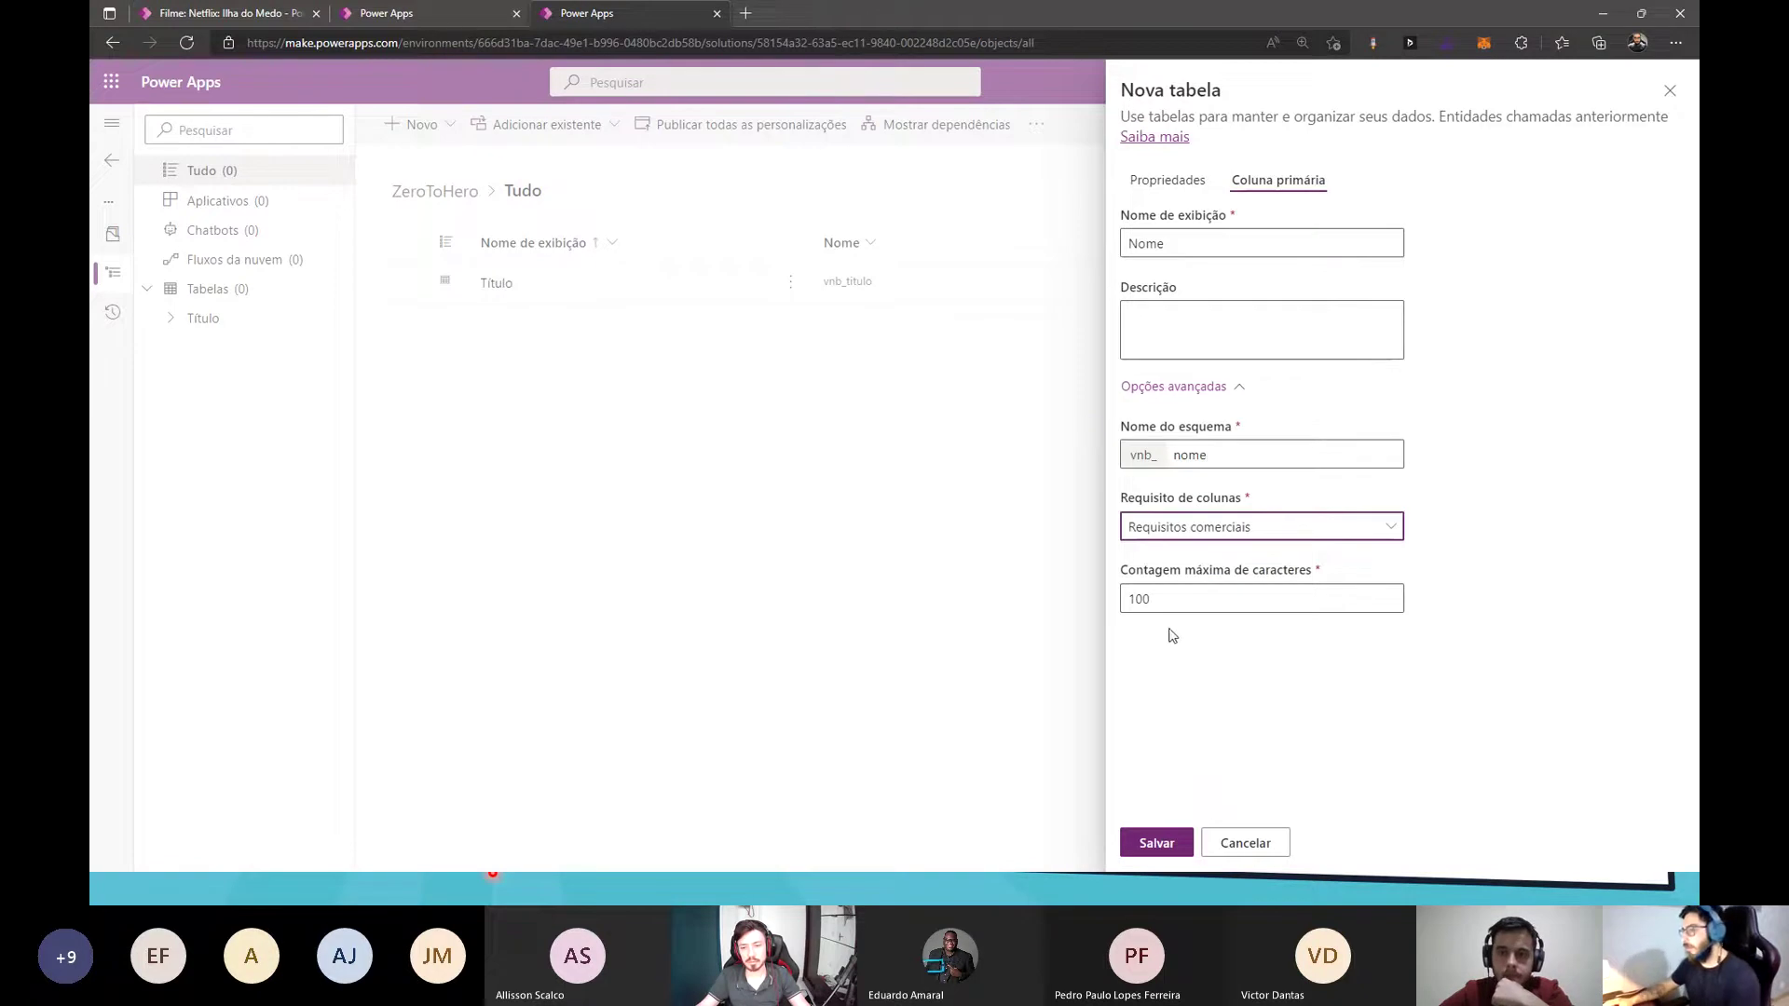
left_click(1149, 855)
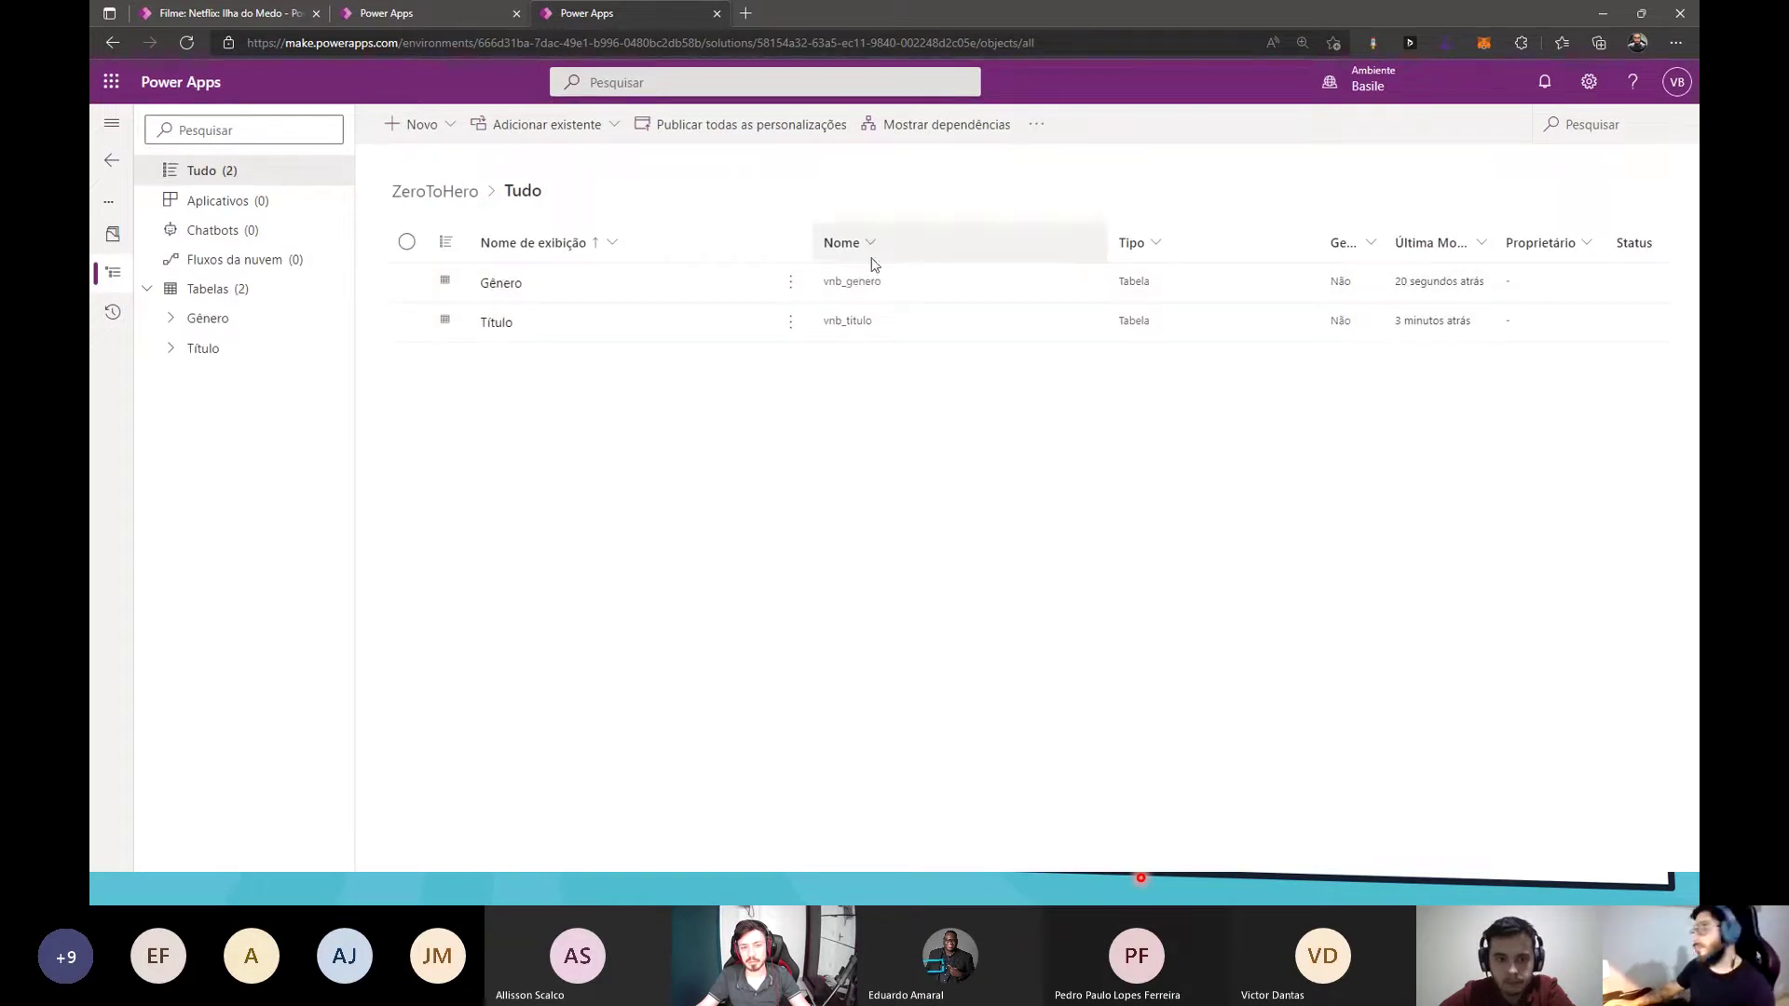
- Open the Gênero table's keys and start adding a new key
left_click(500, 283)
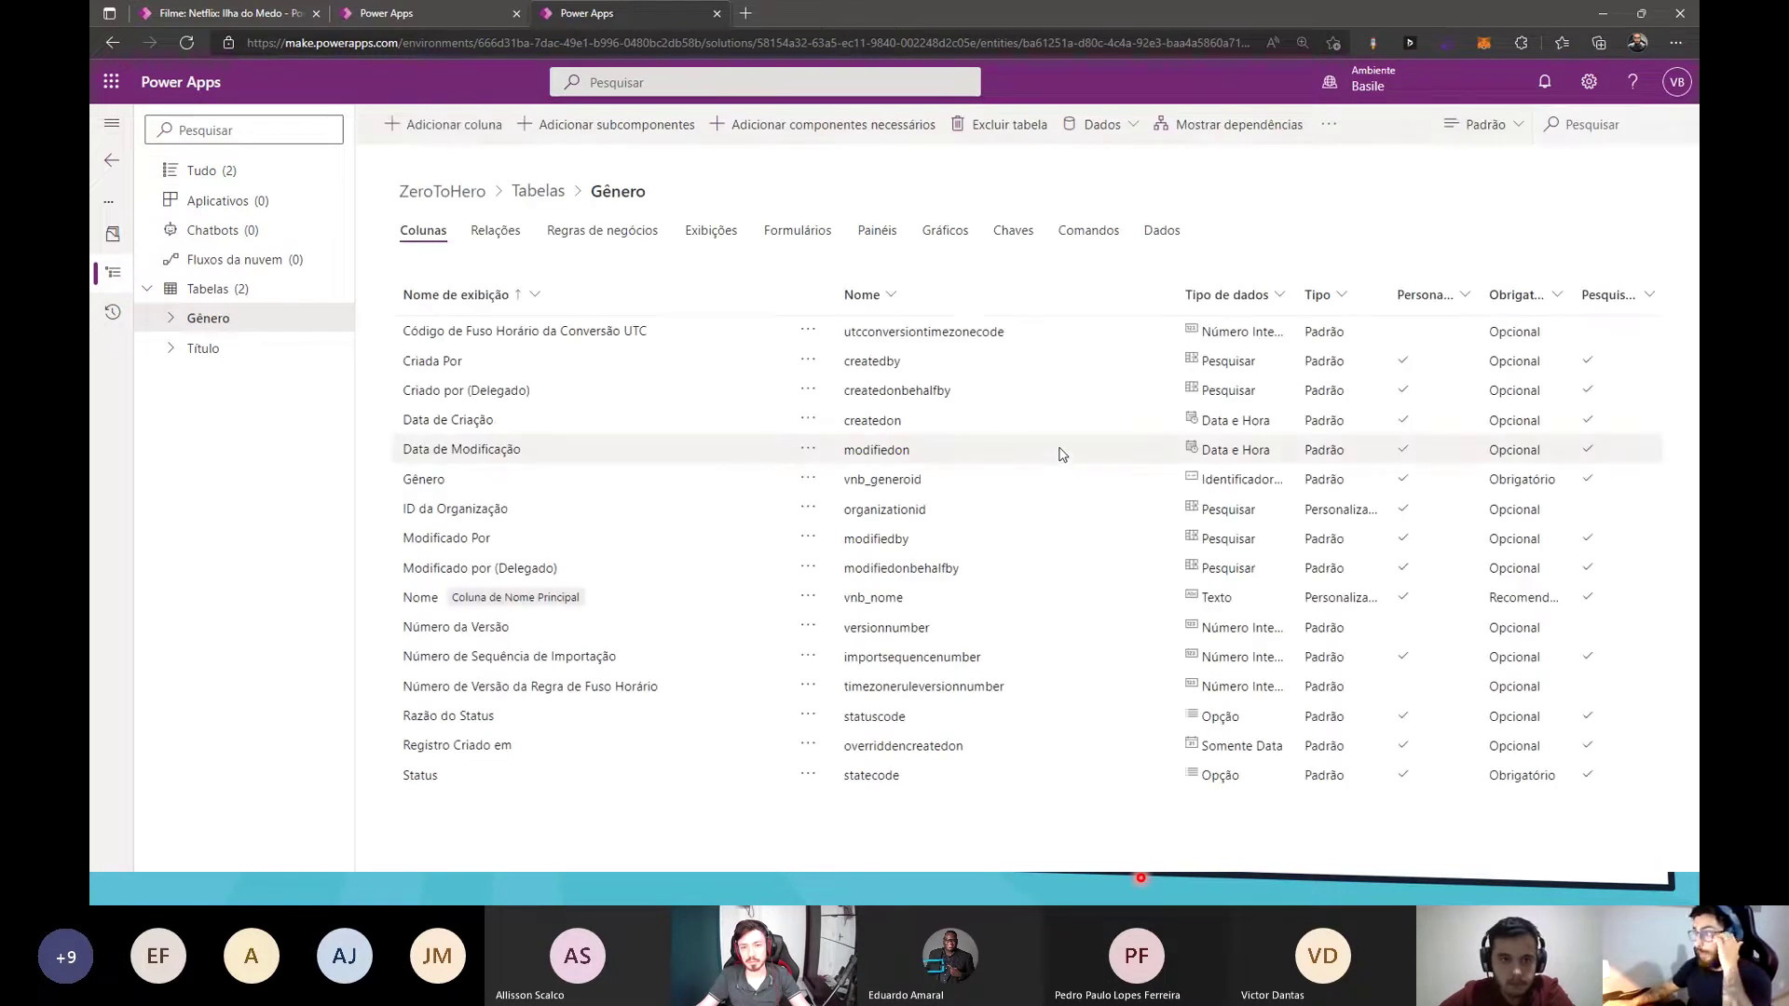
left_click(454, 487)
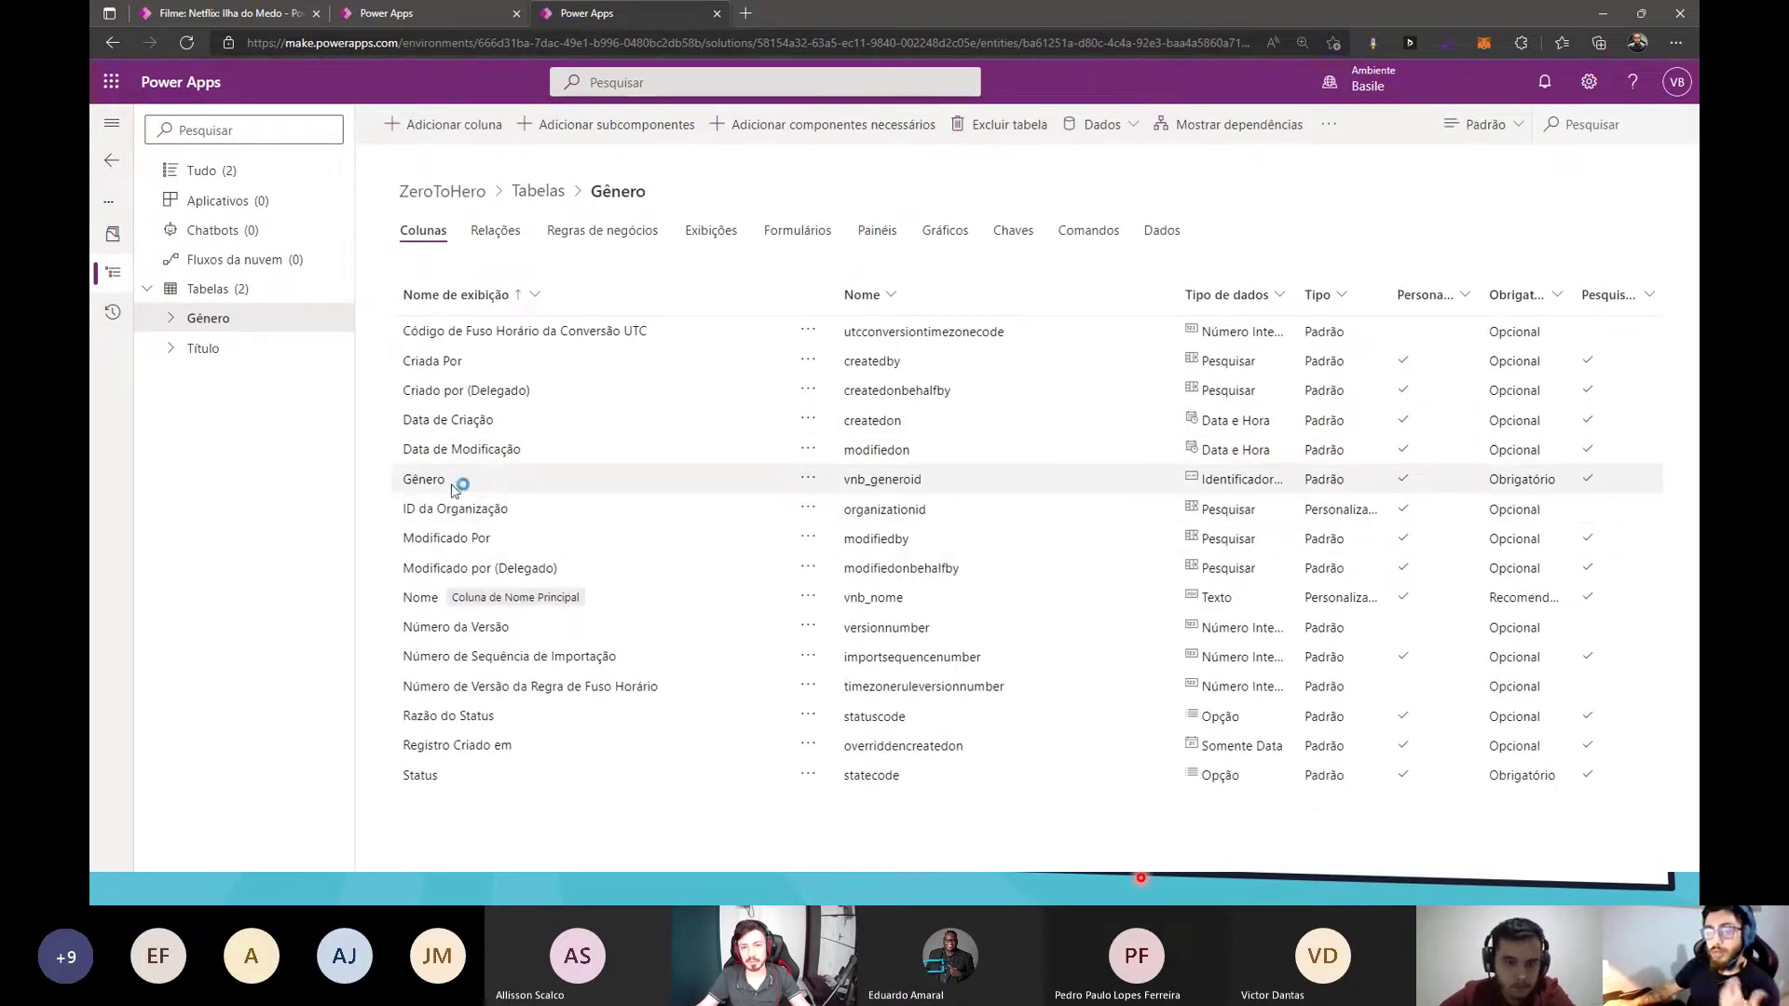
left_click(1013, 240)
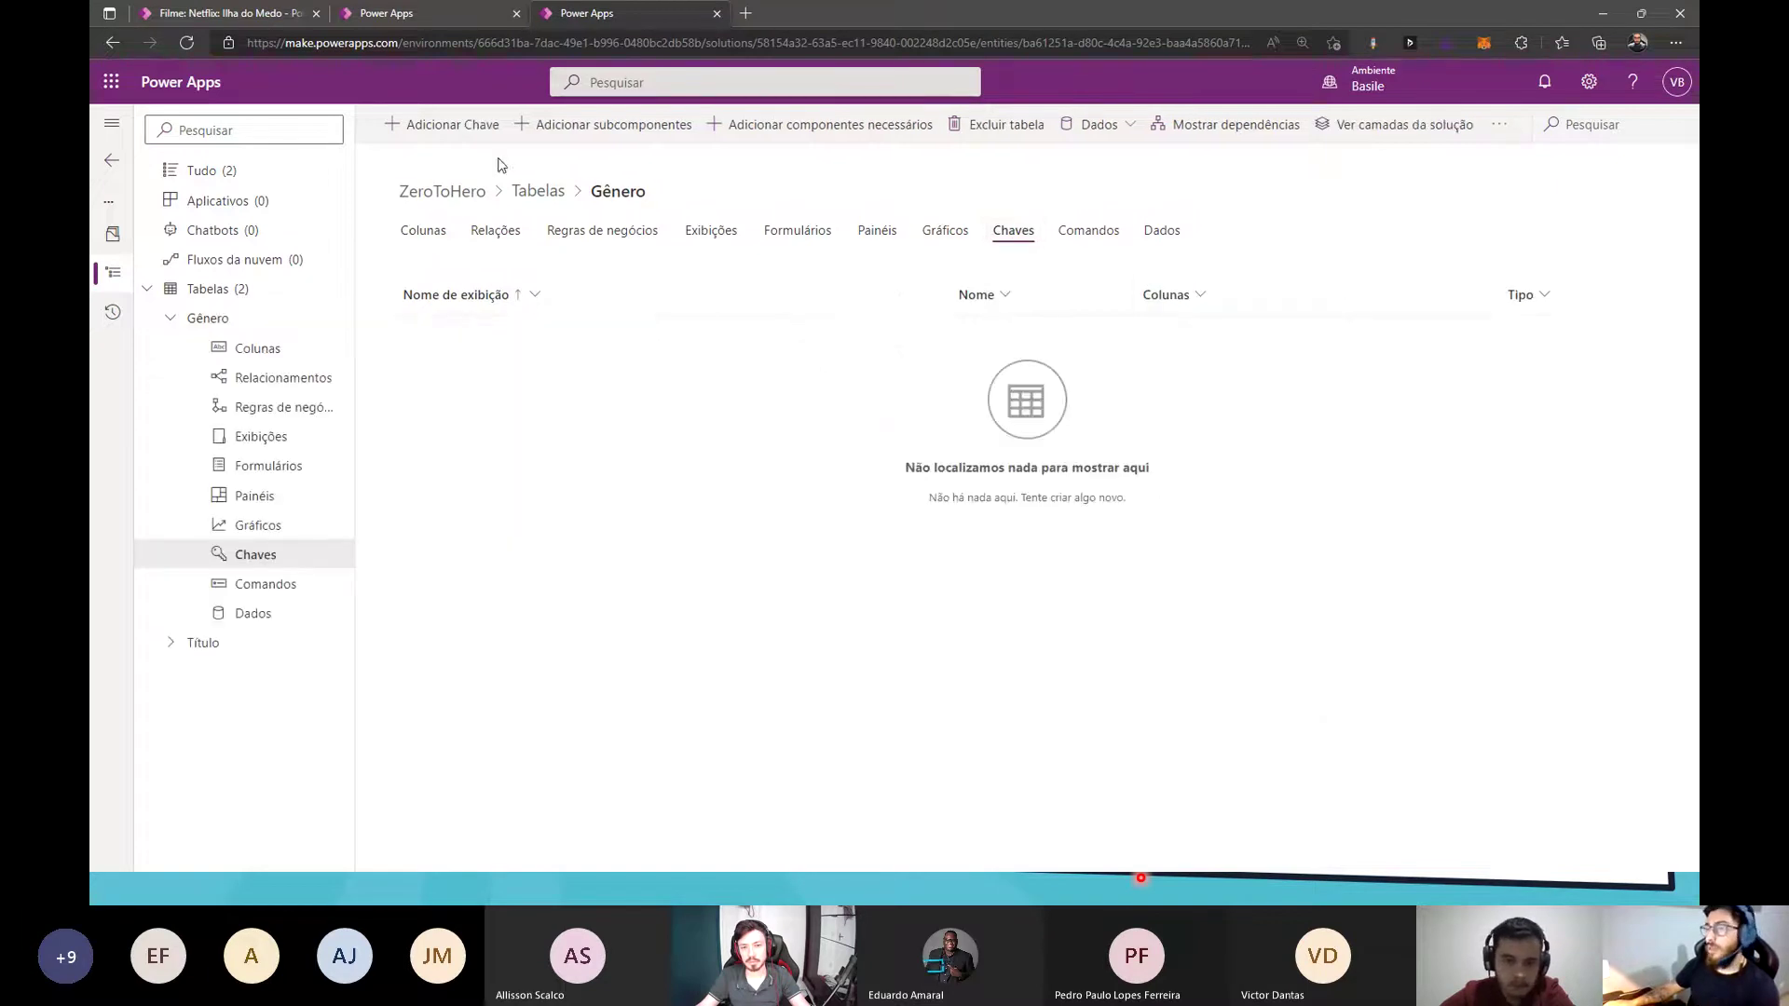
left_click(471, 127)
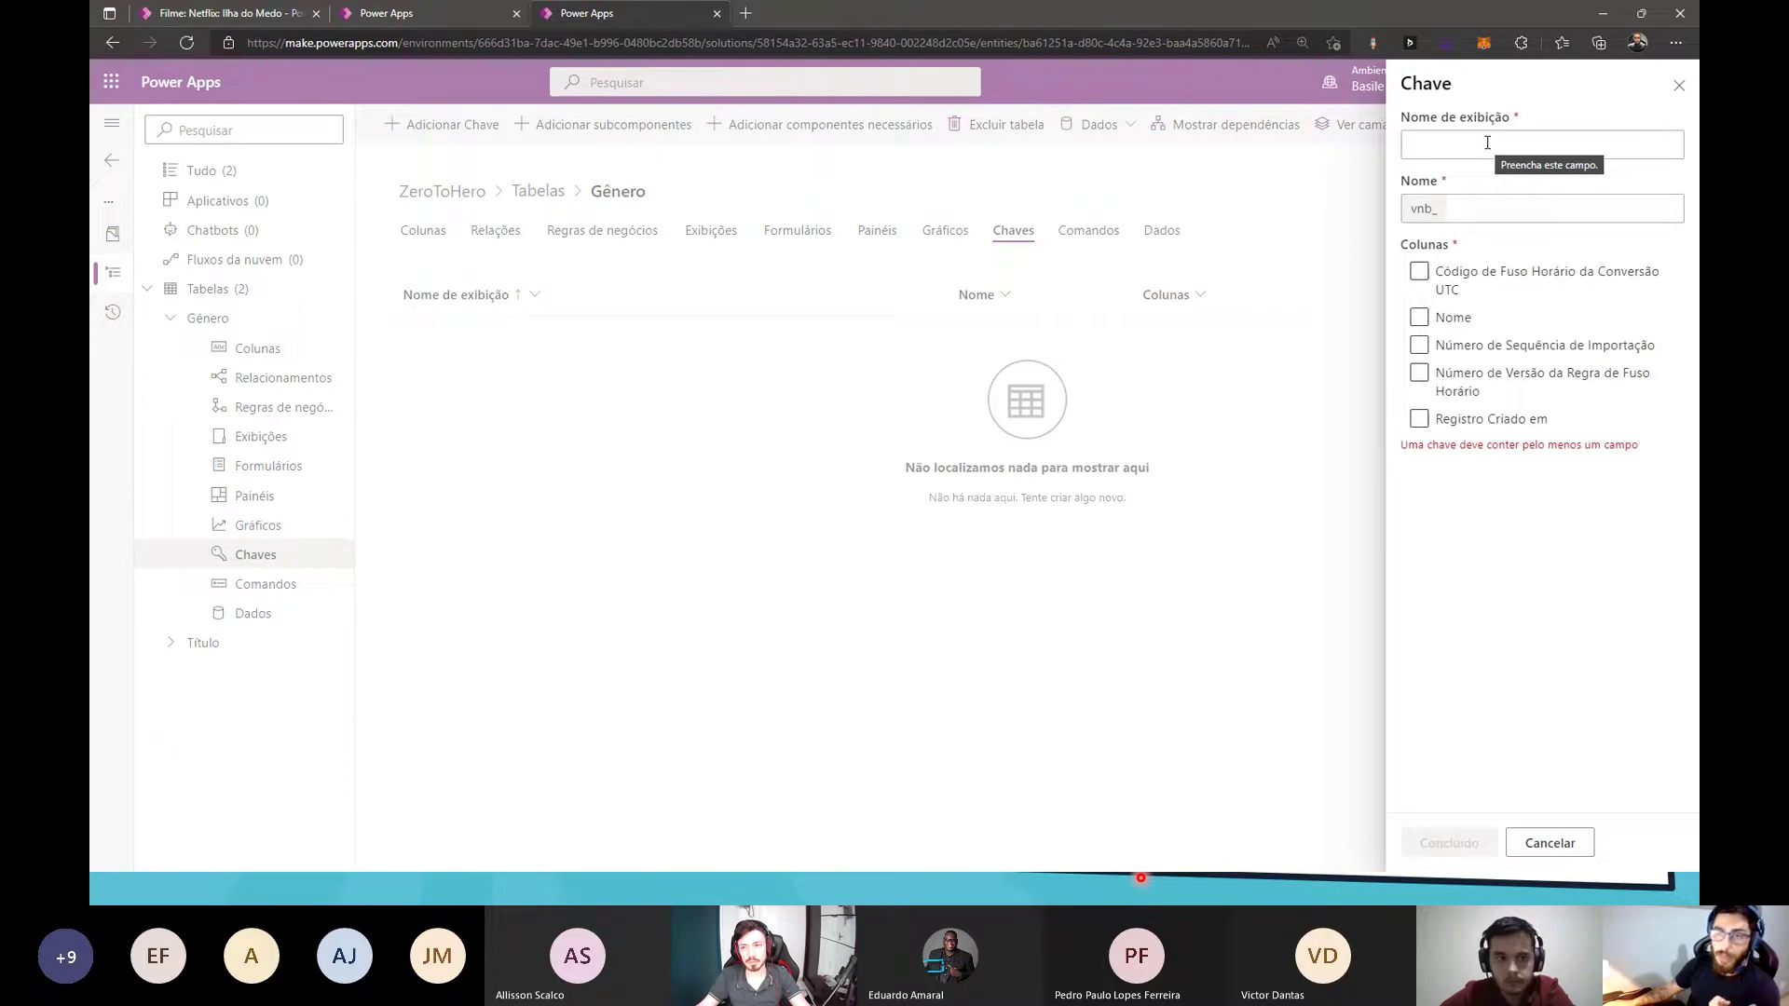
left_click(1486, 304)
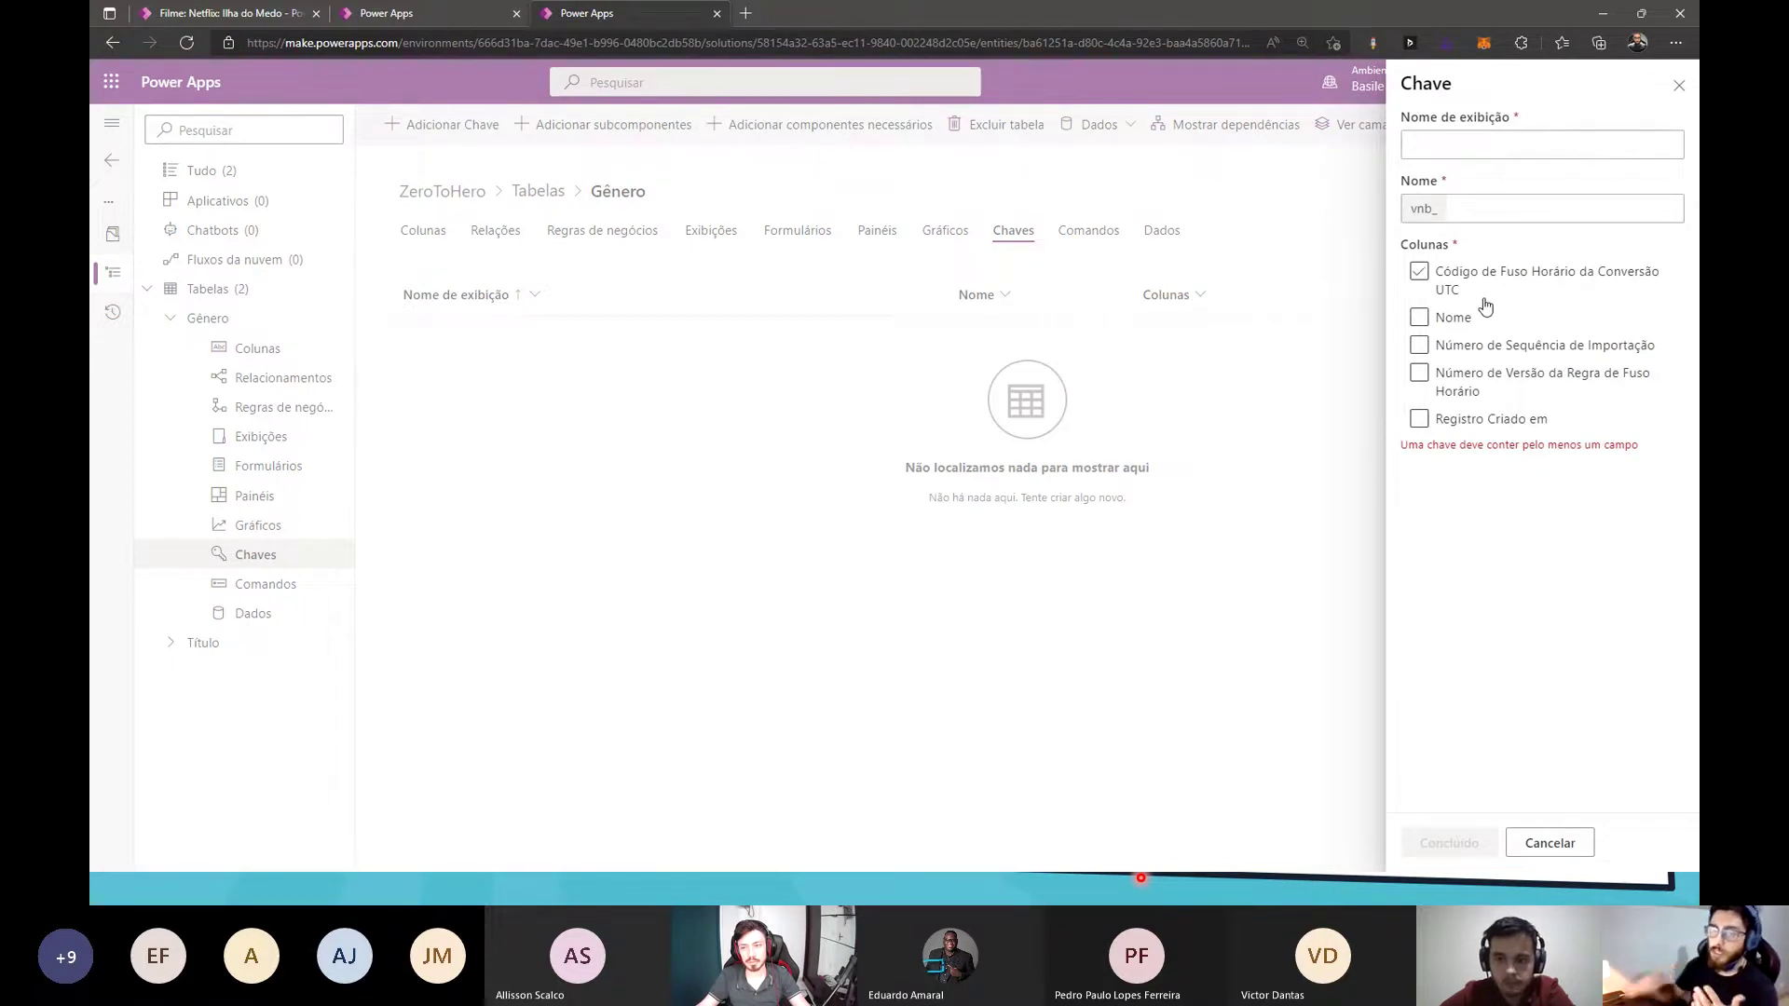
left_click(1485, 304)
- Give the new key the display name Chave and the name chave
left_click(1487, 144)
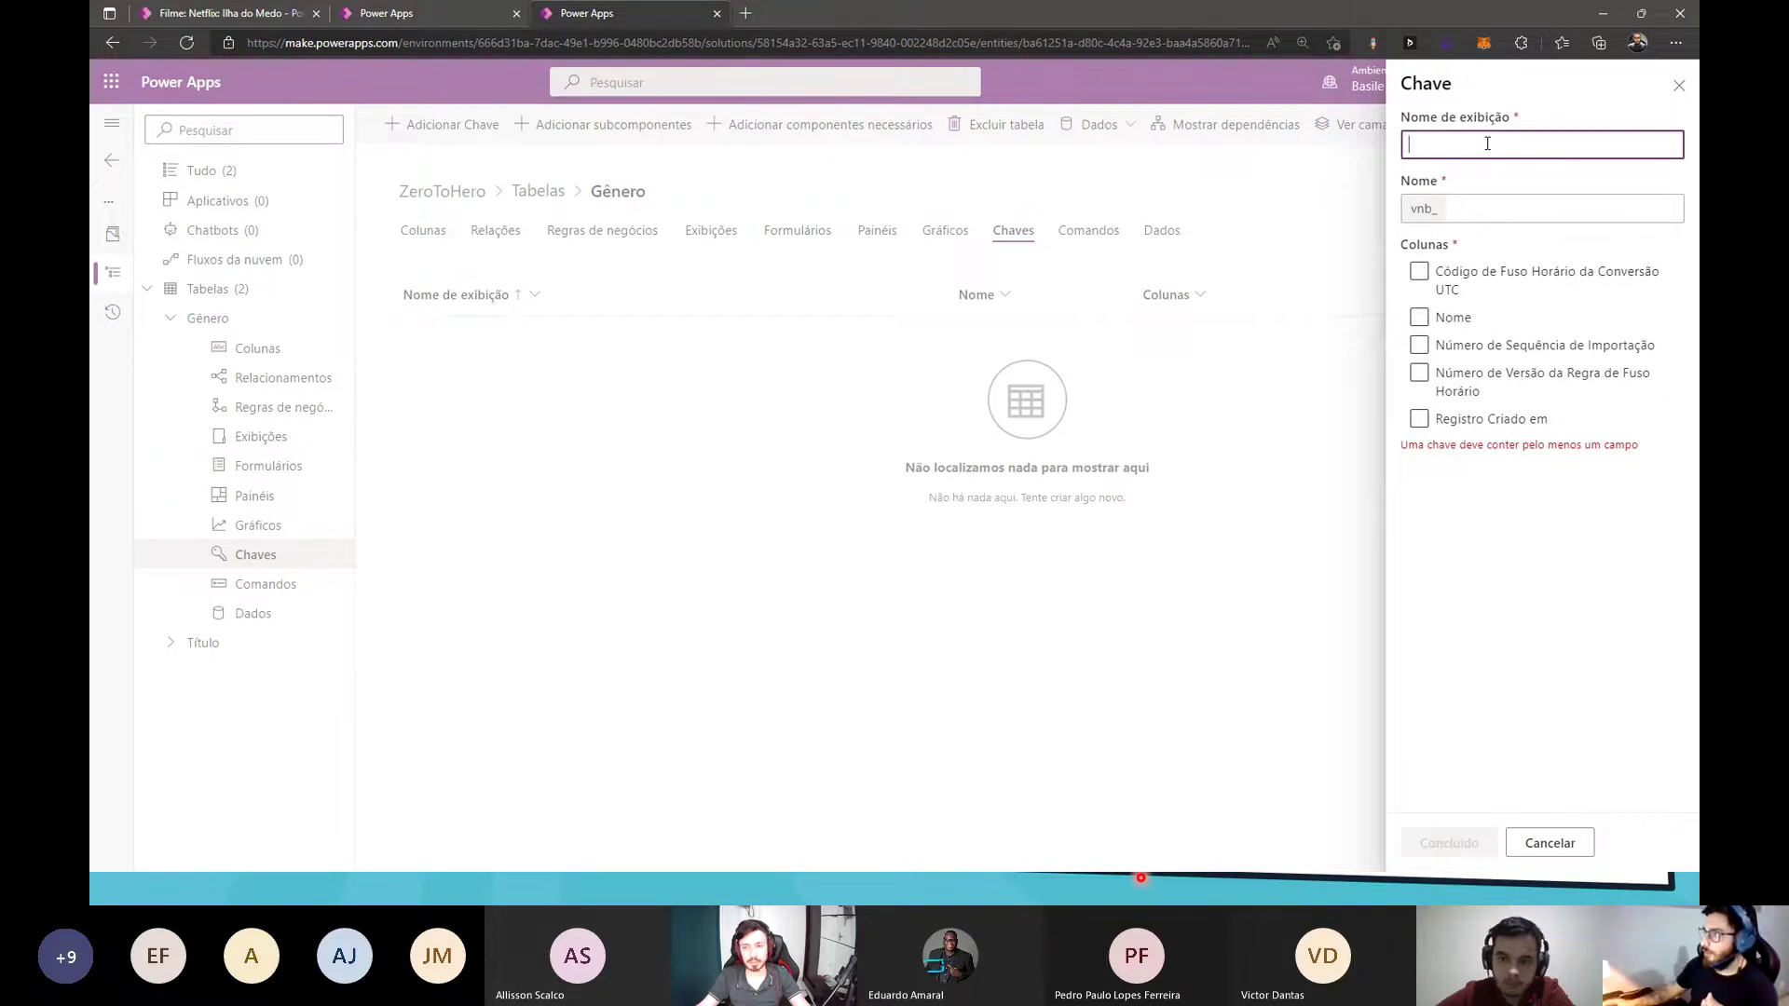
type("Chave")
key("Tab")
key("Tab")
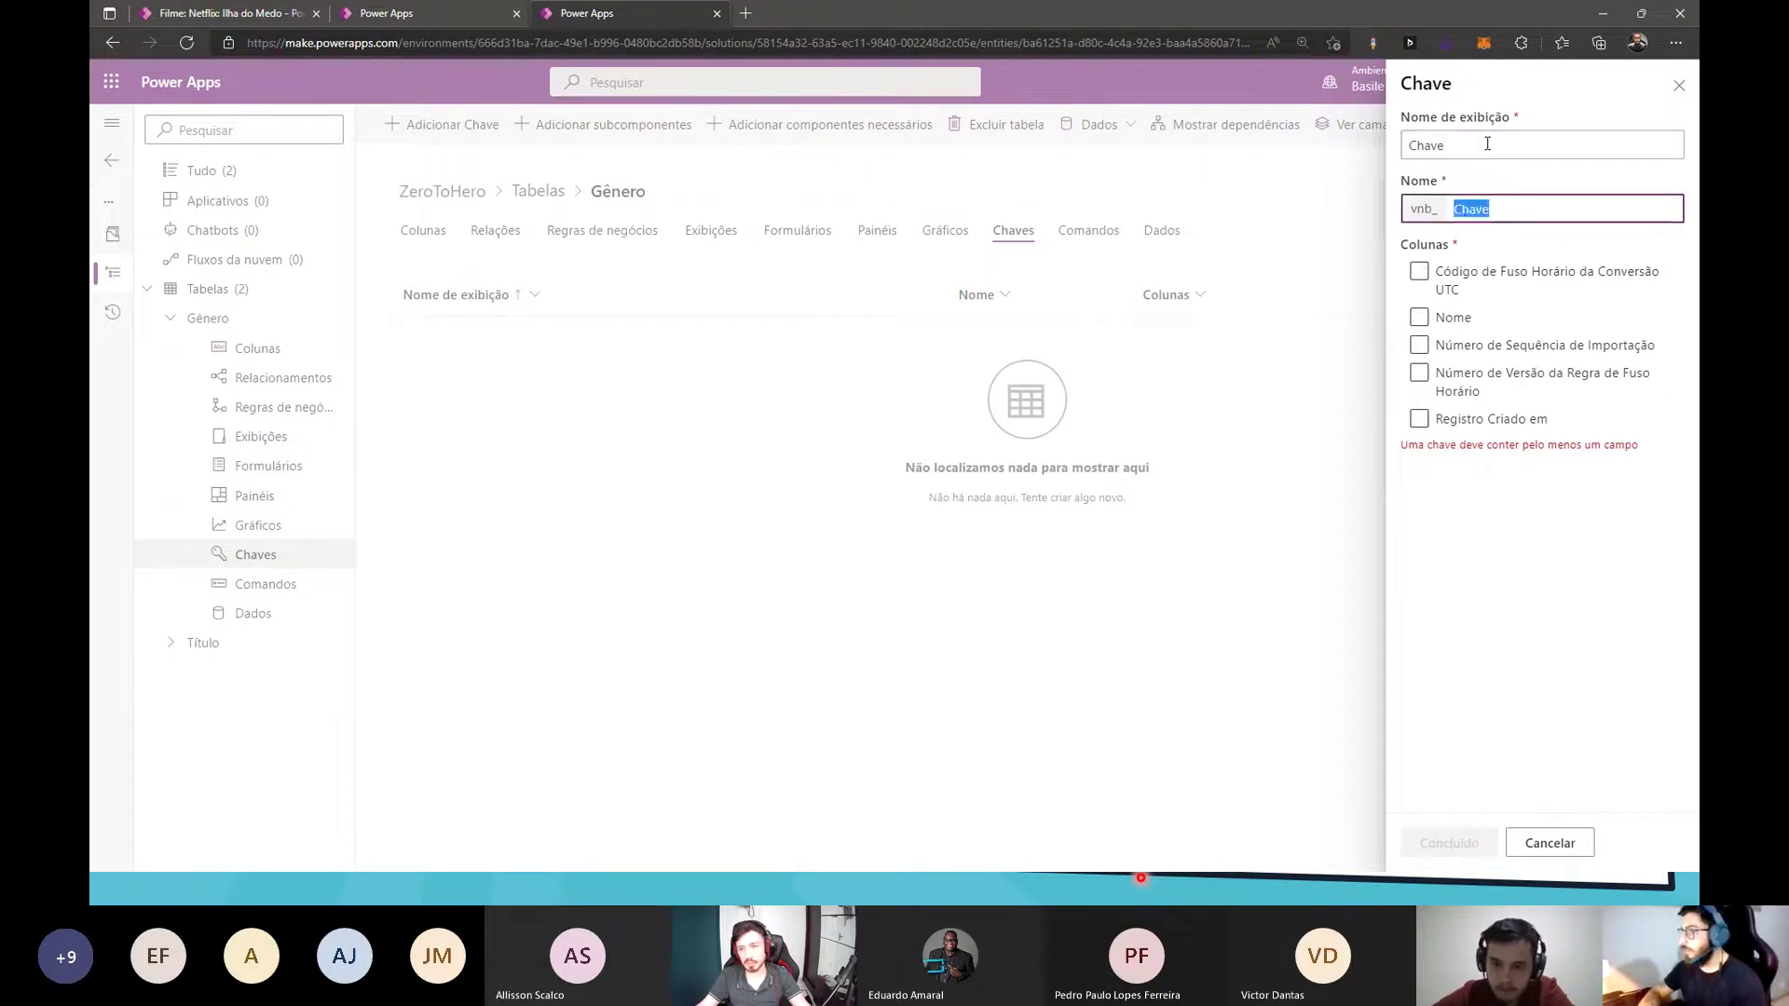
key("shift+Tab")
key("BackSpace")
type("chave")
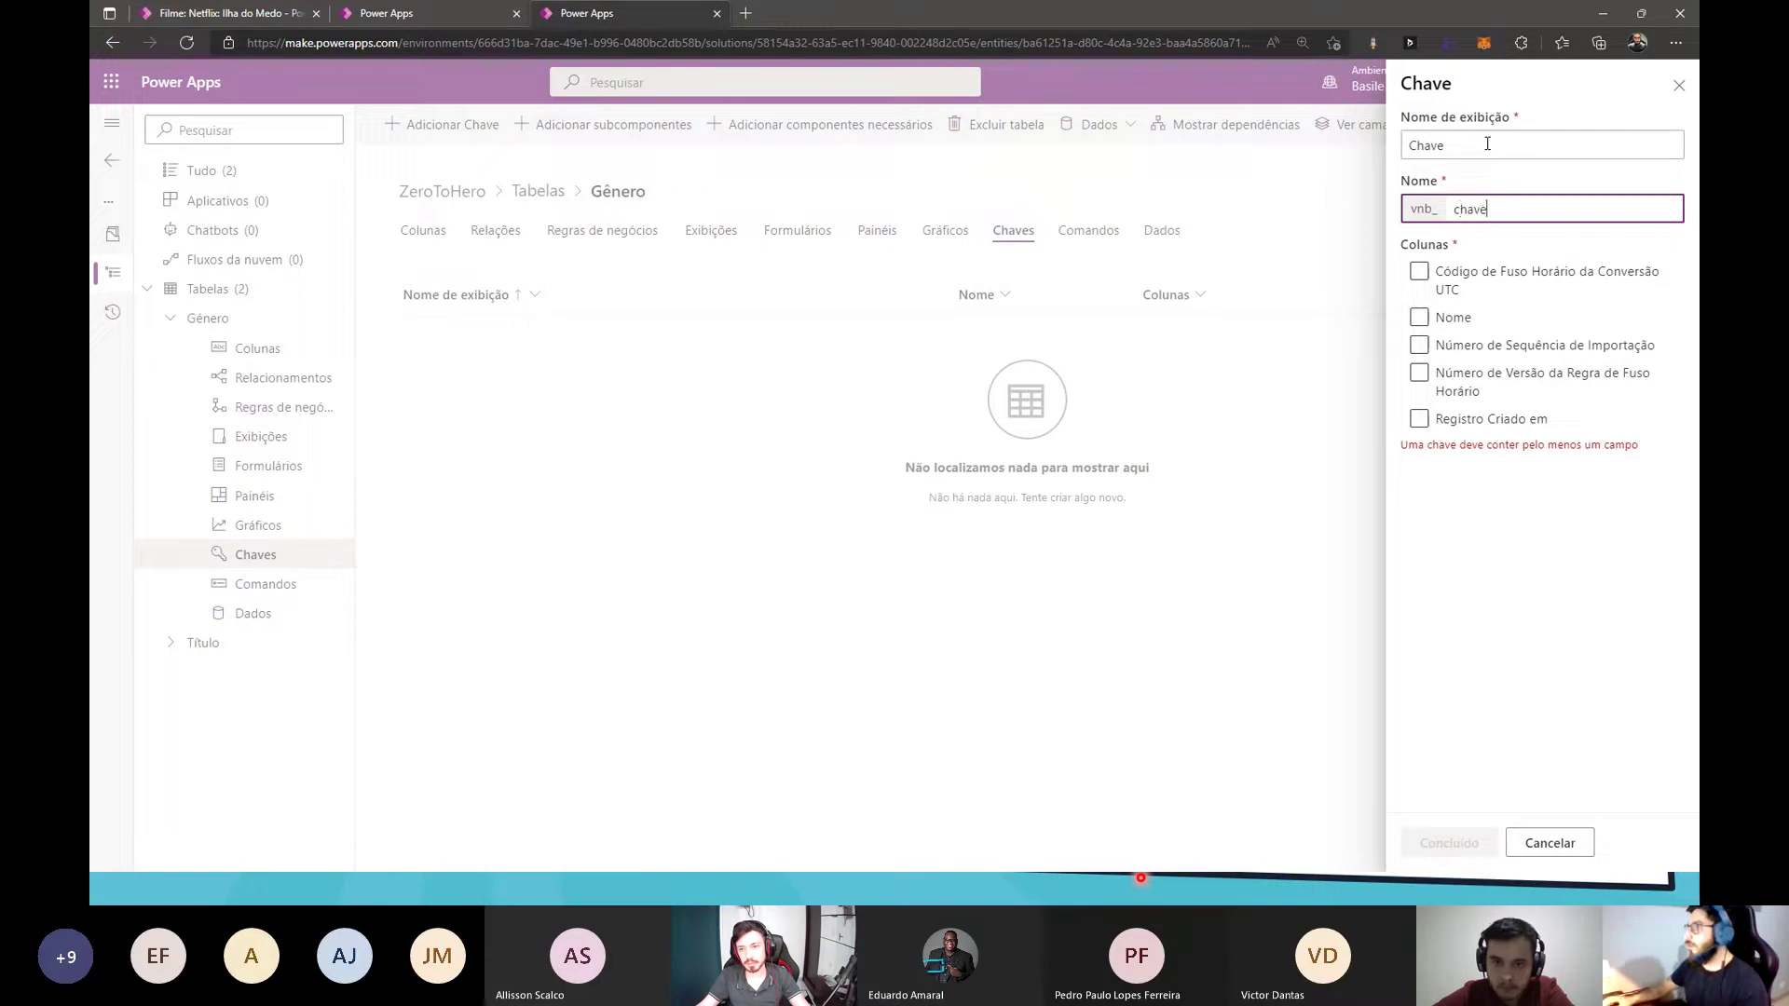
- Use the Nome column for the key, finish it and save the Gênero table
left_click(1418, 318)
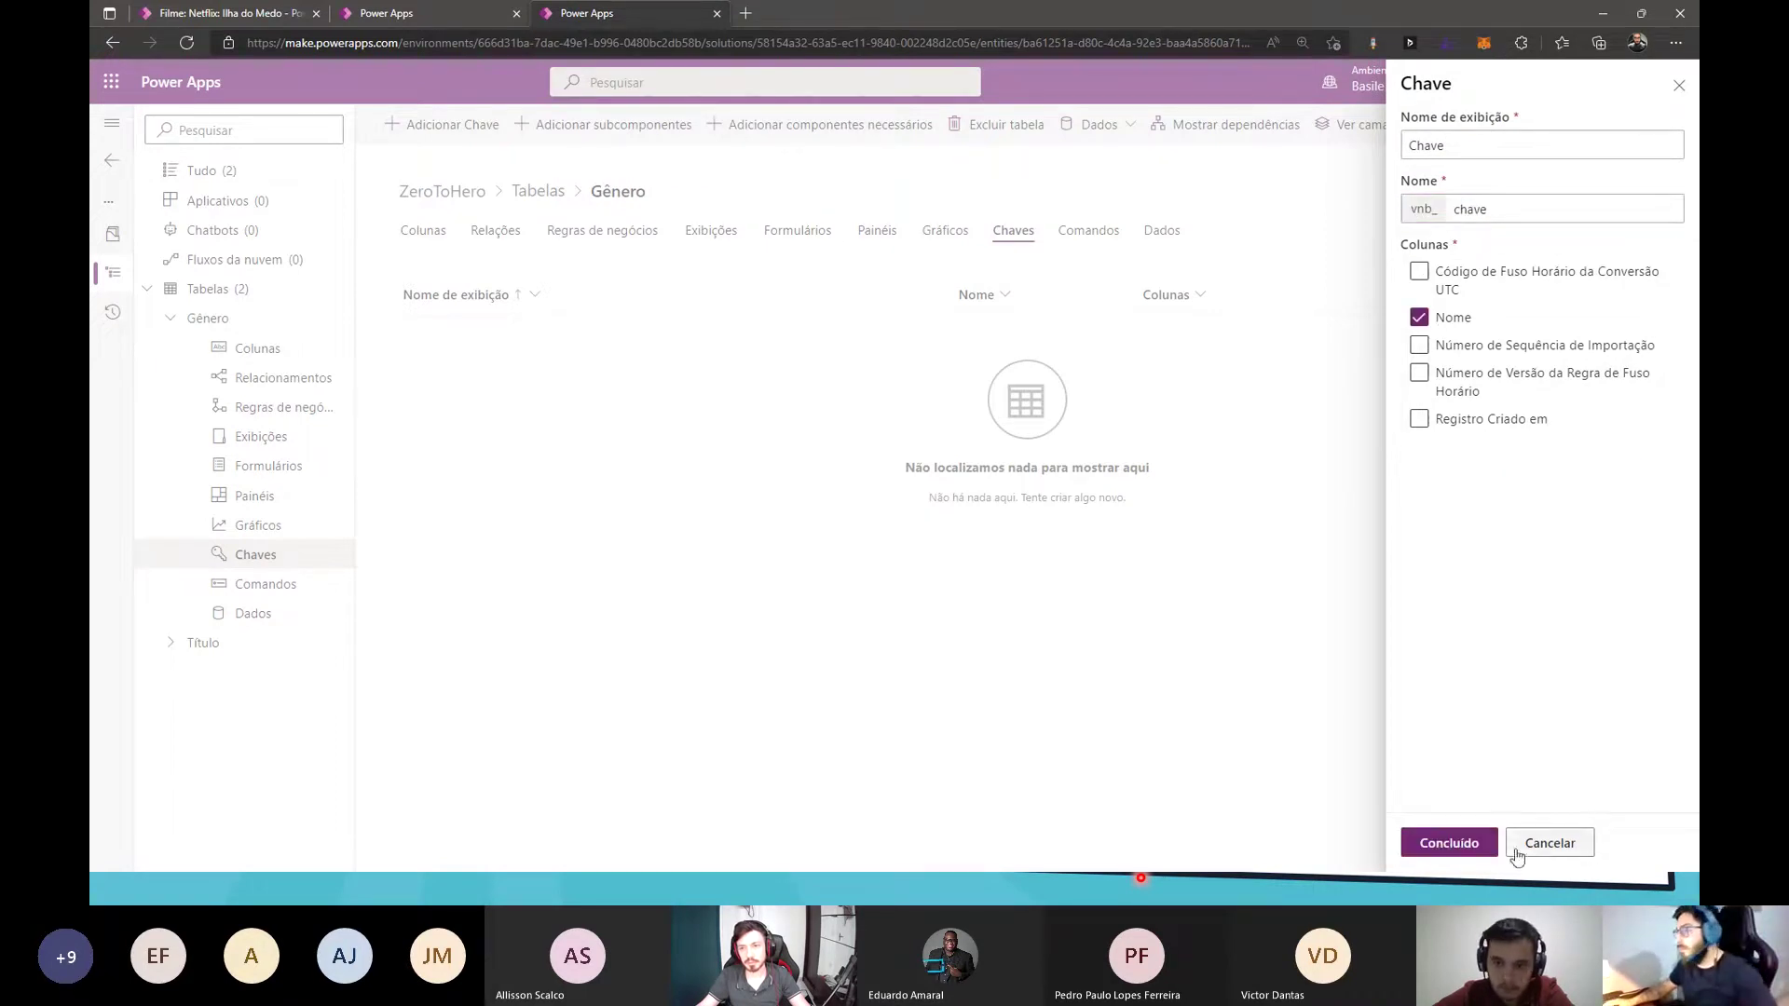
left_click(1449, 842)
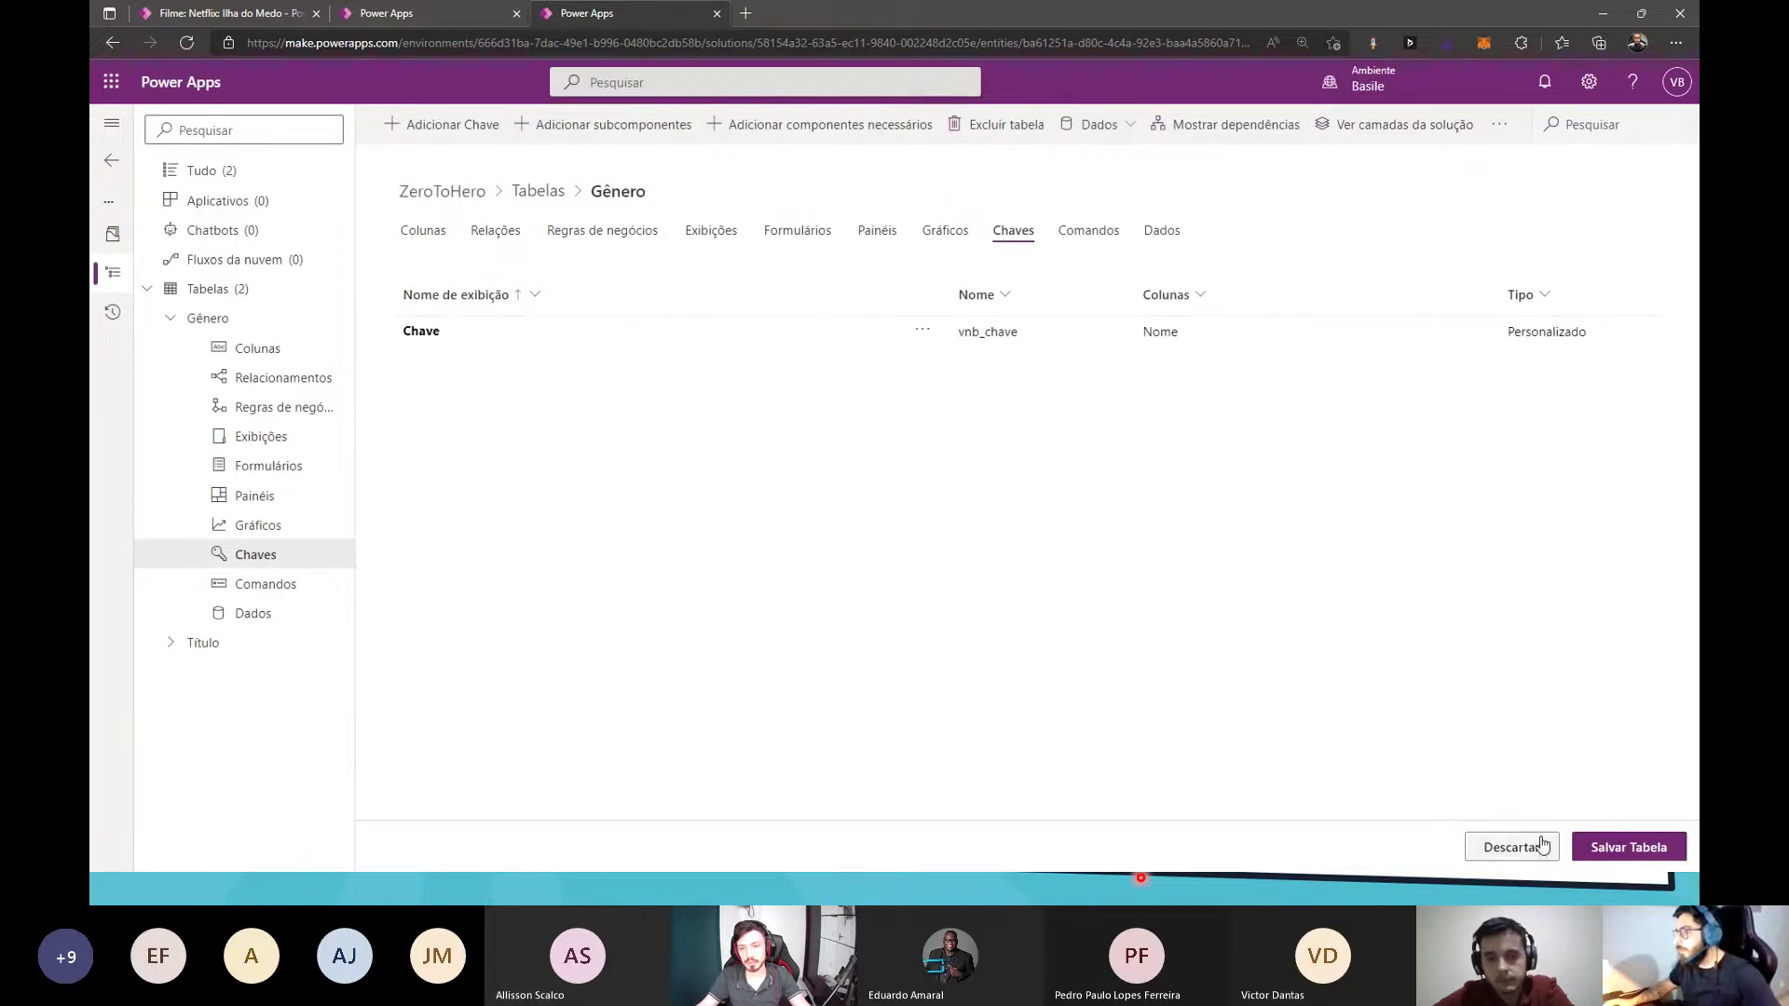
left_click(1604, 847)
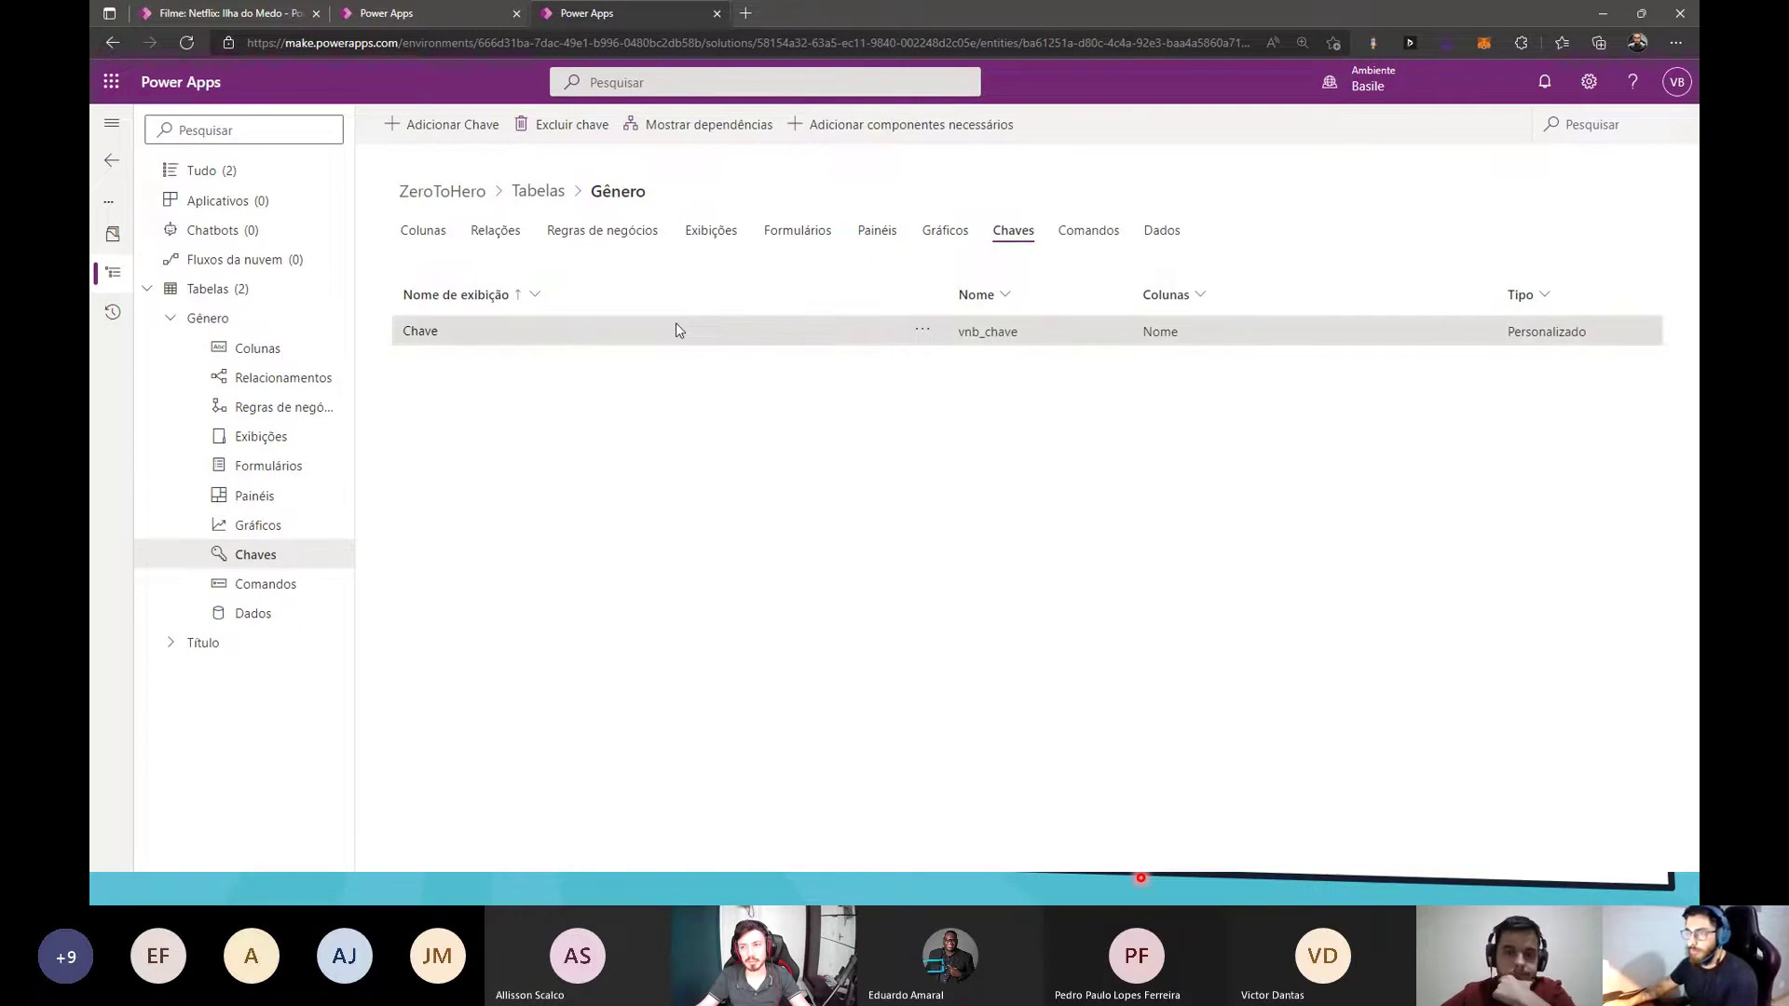
- Start a new model-driven app in the ZeroToHero solution's applications, using the classic app designer
left_click(407, 236)
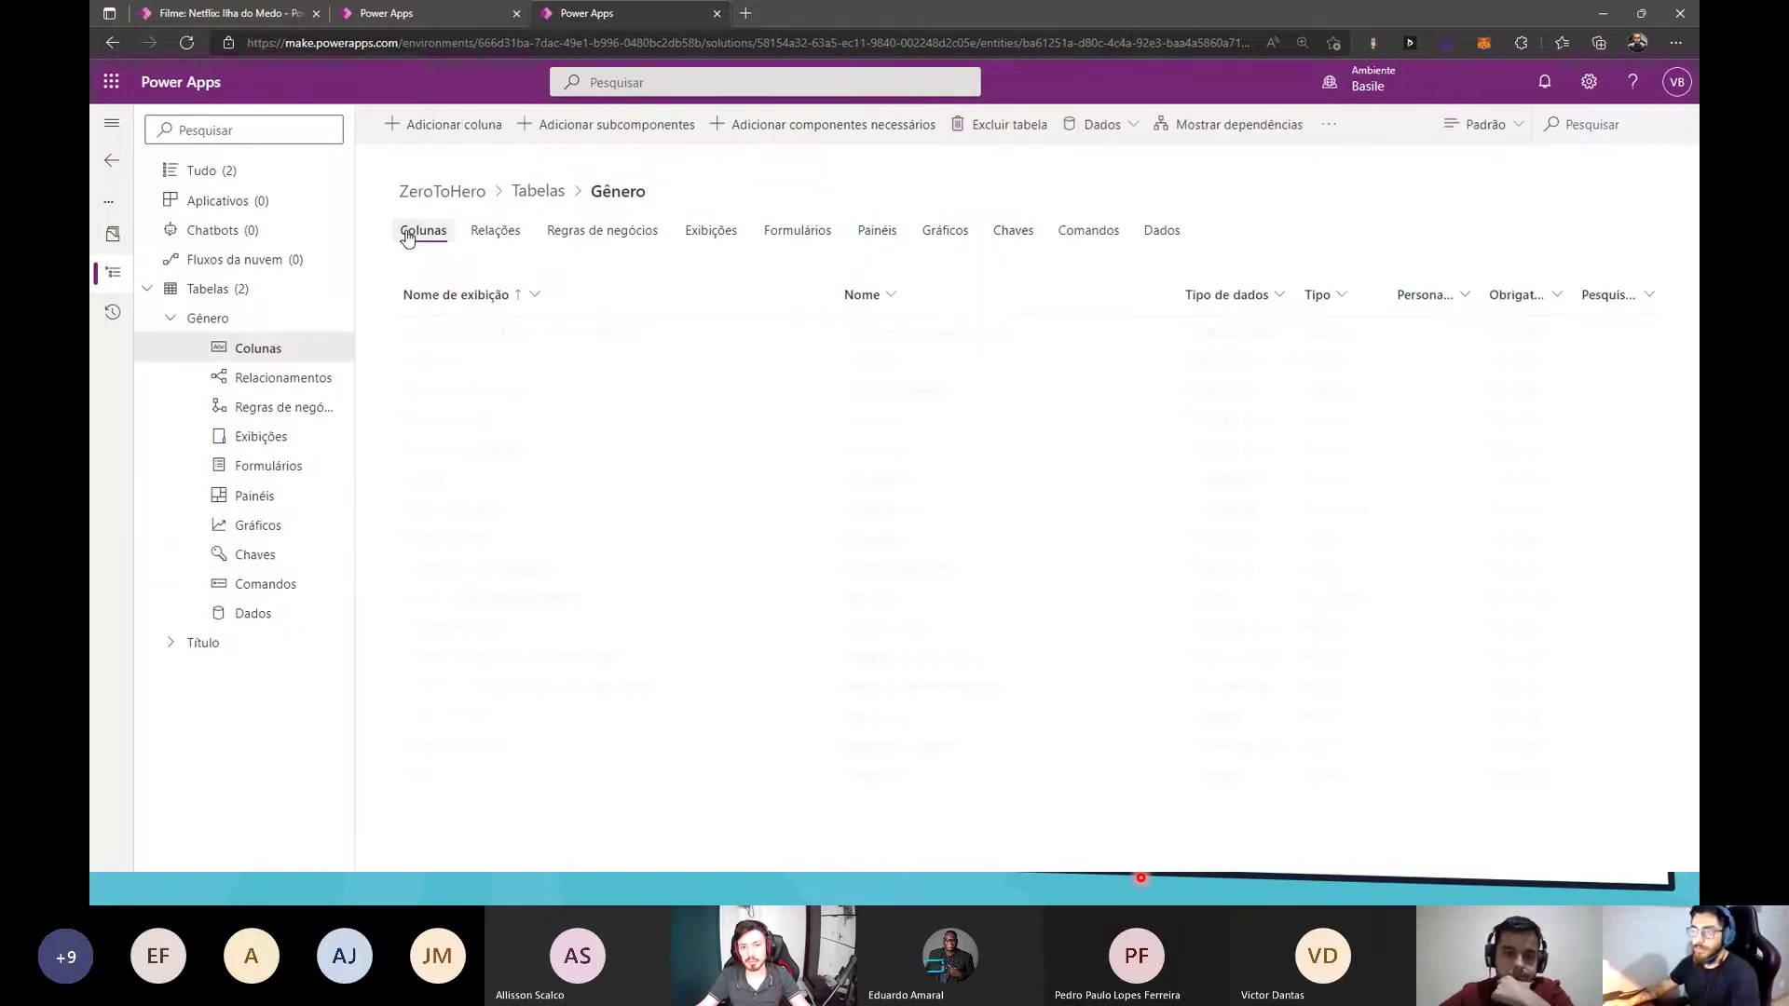
left_click(174, 321)
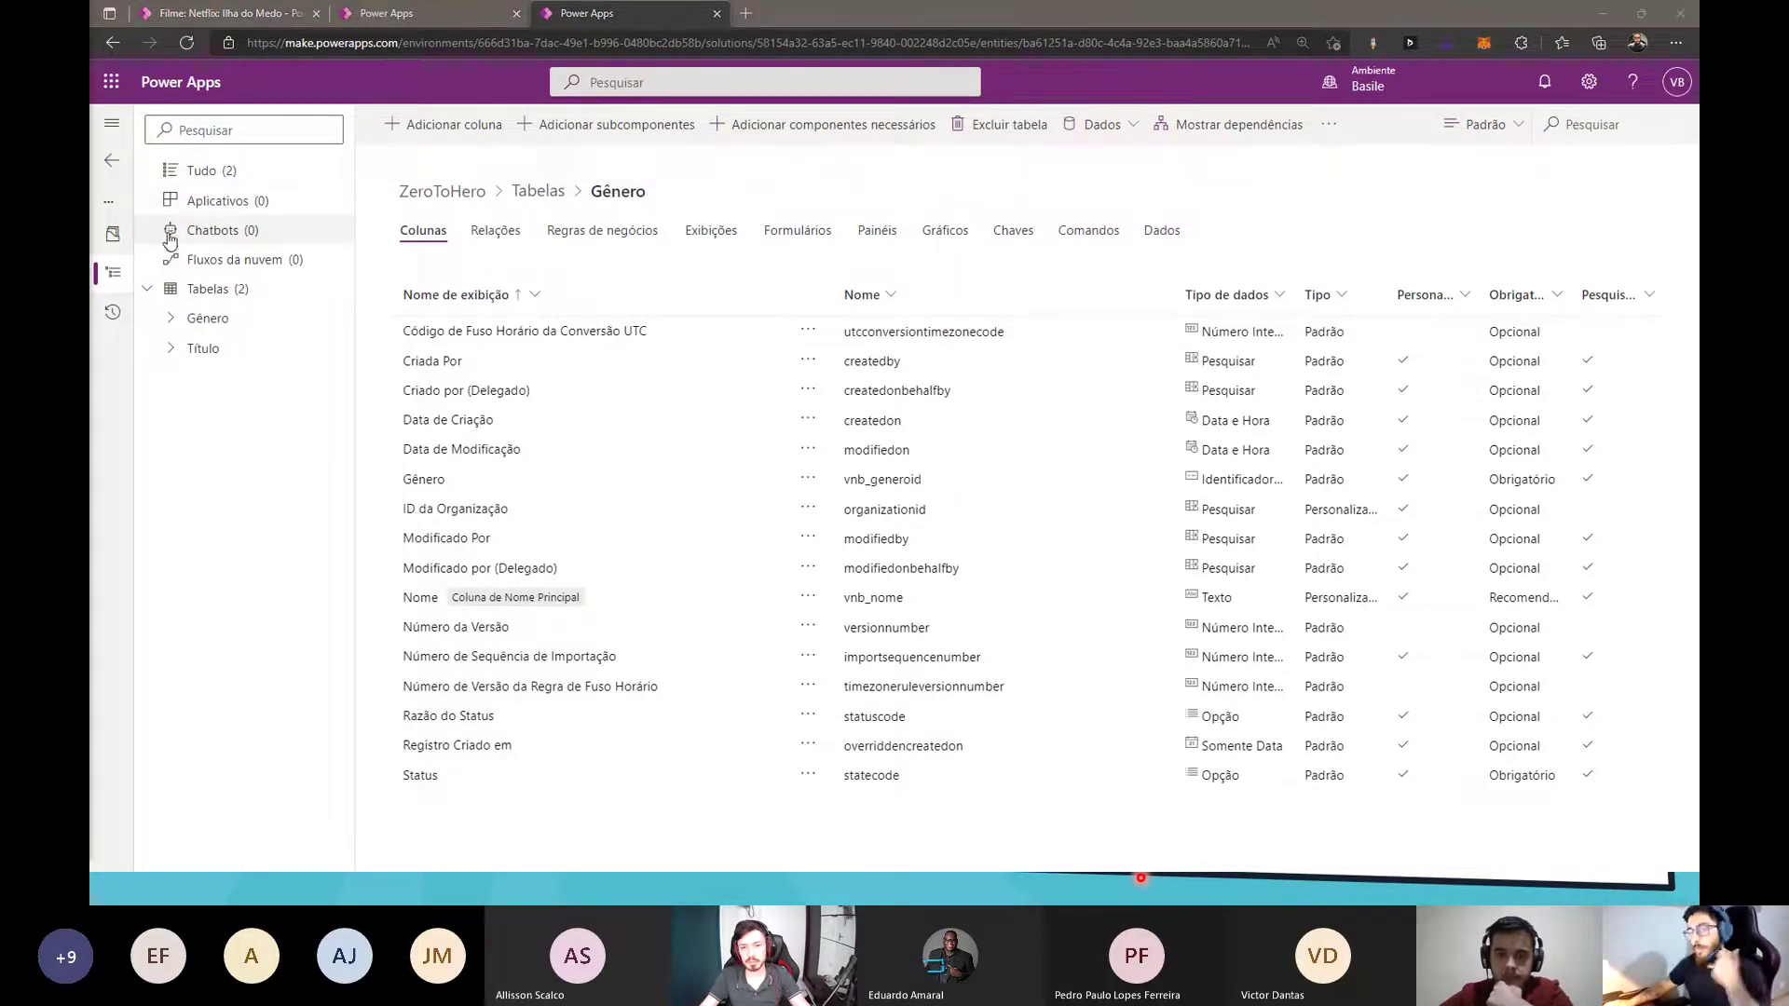
left_click(219, 207)
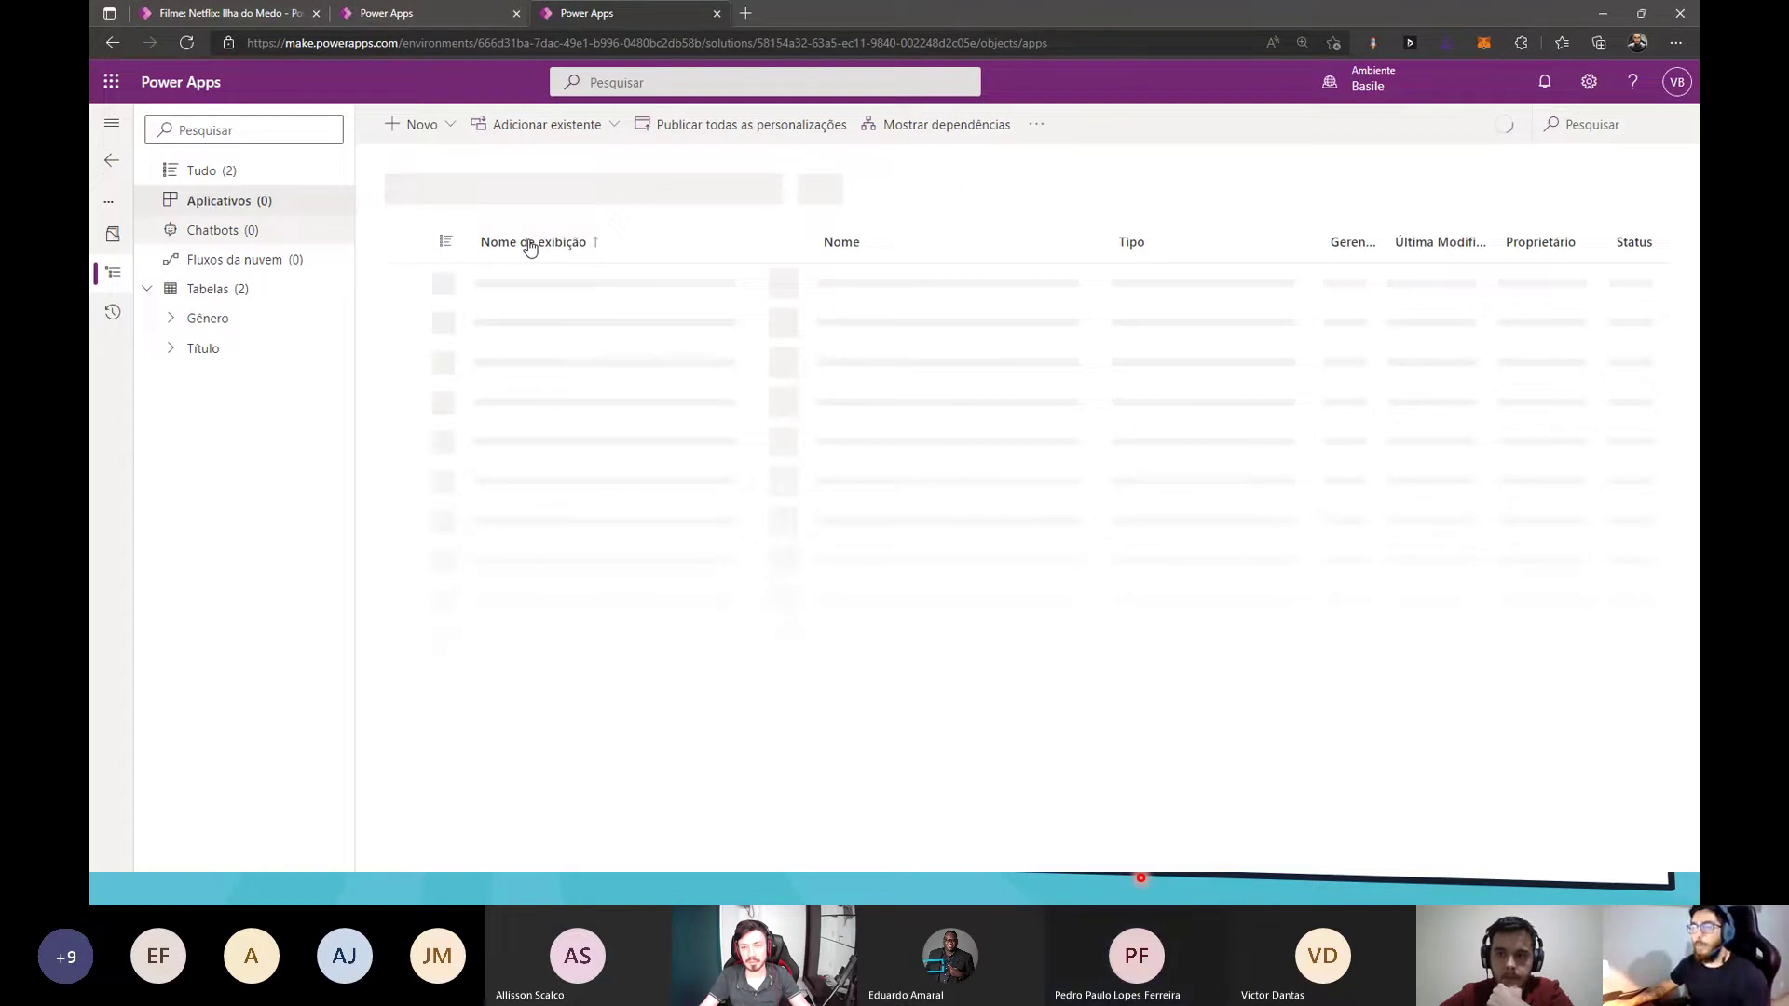
left_click(450, 131)
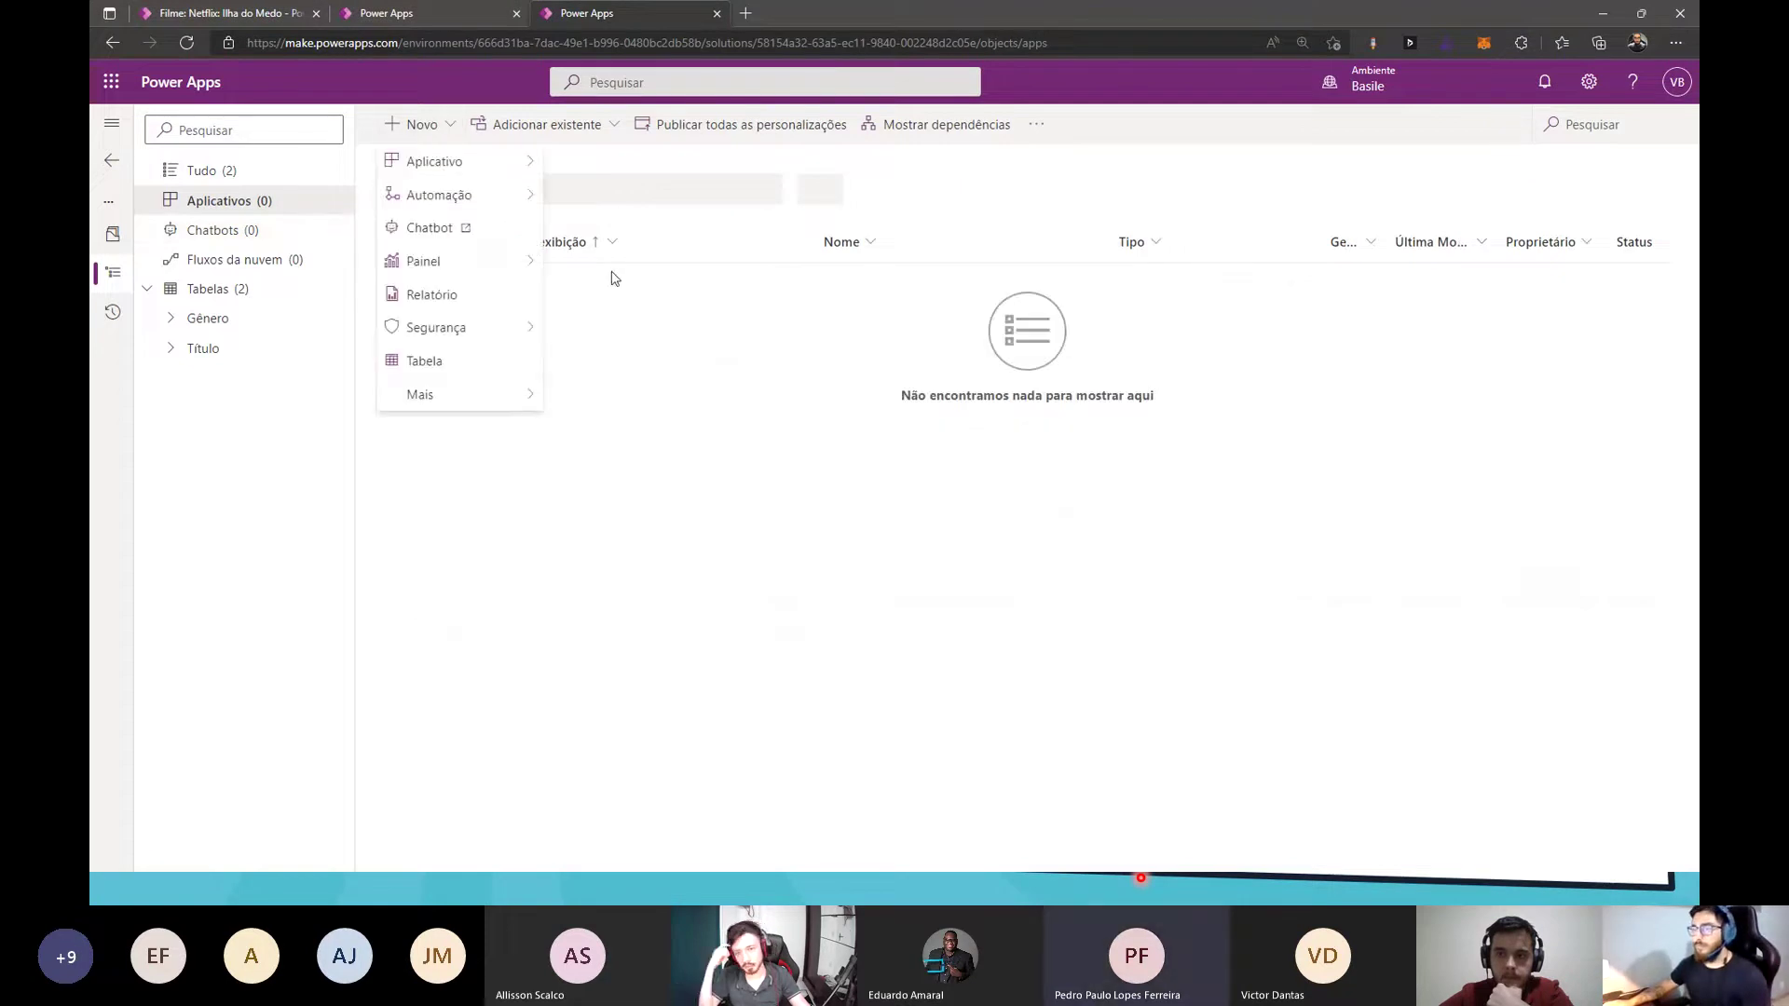
mouse_move(513, 170)
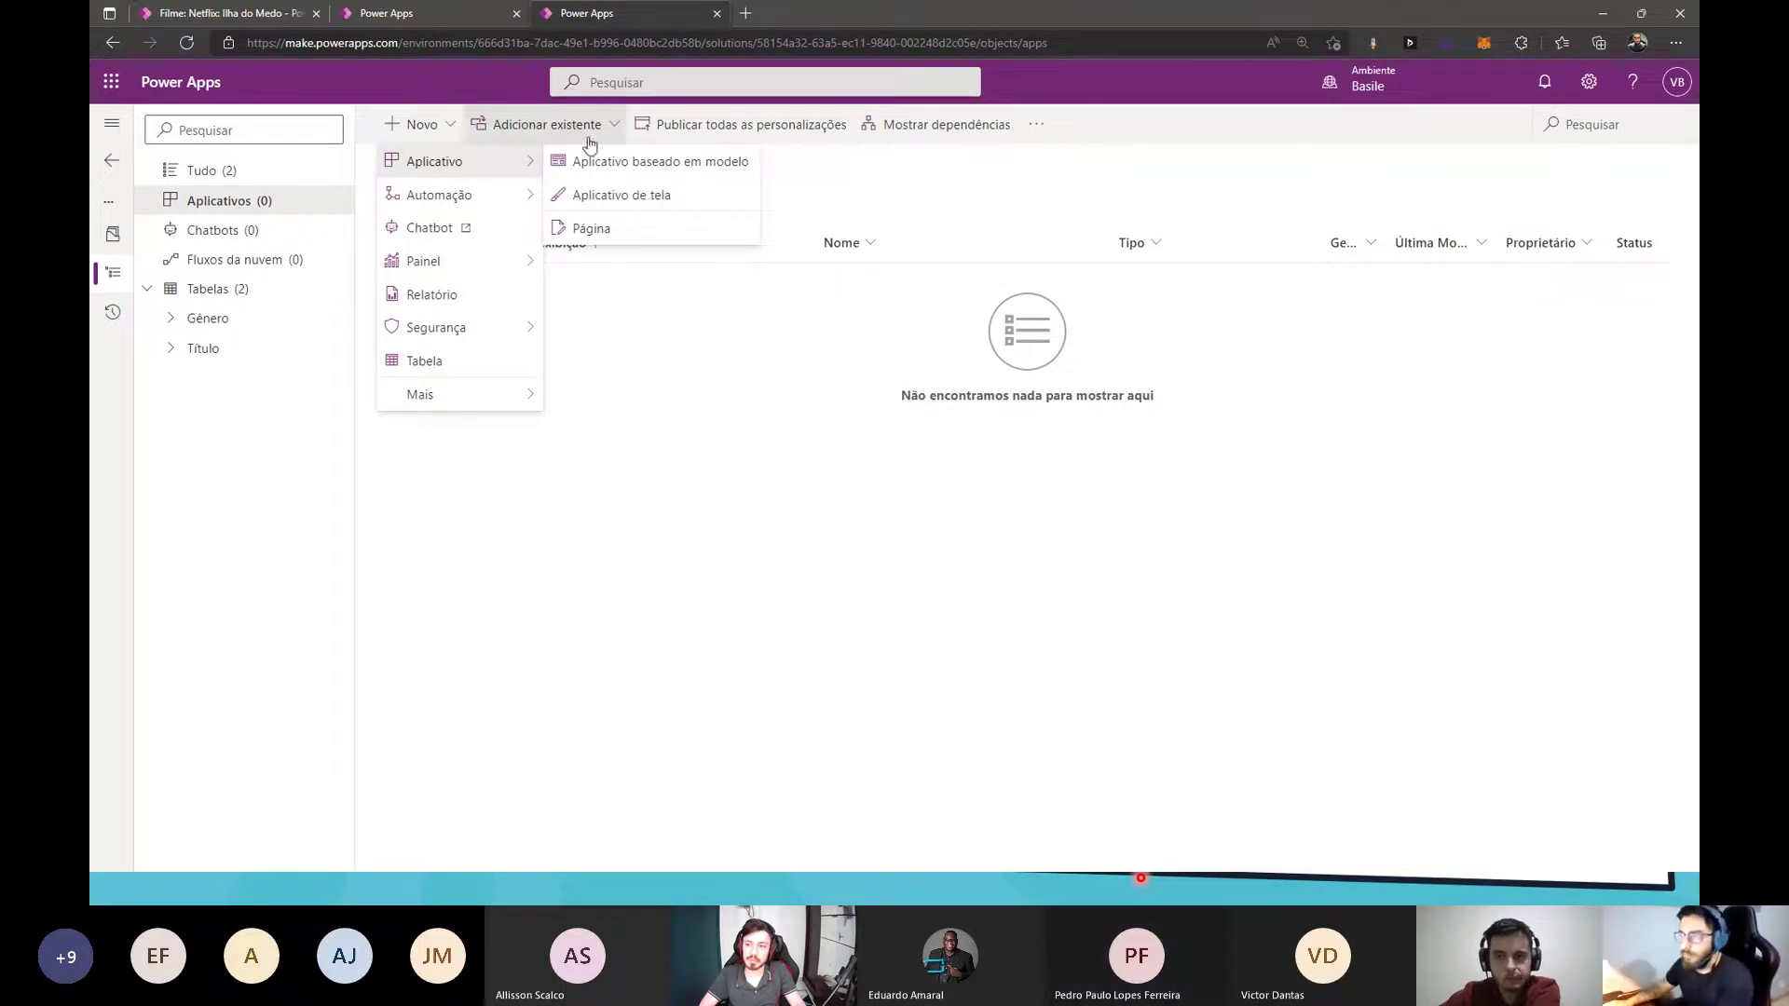
left_click(604, 174)
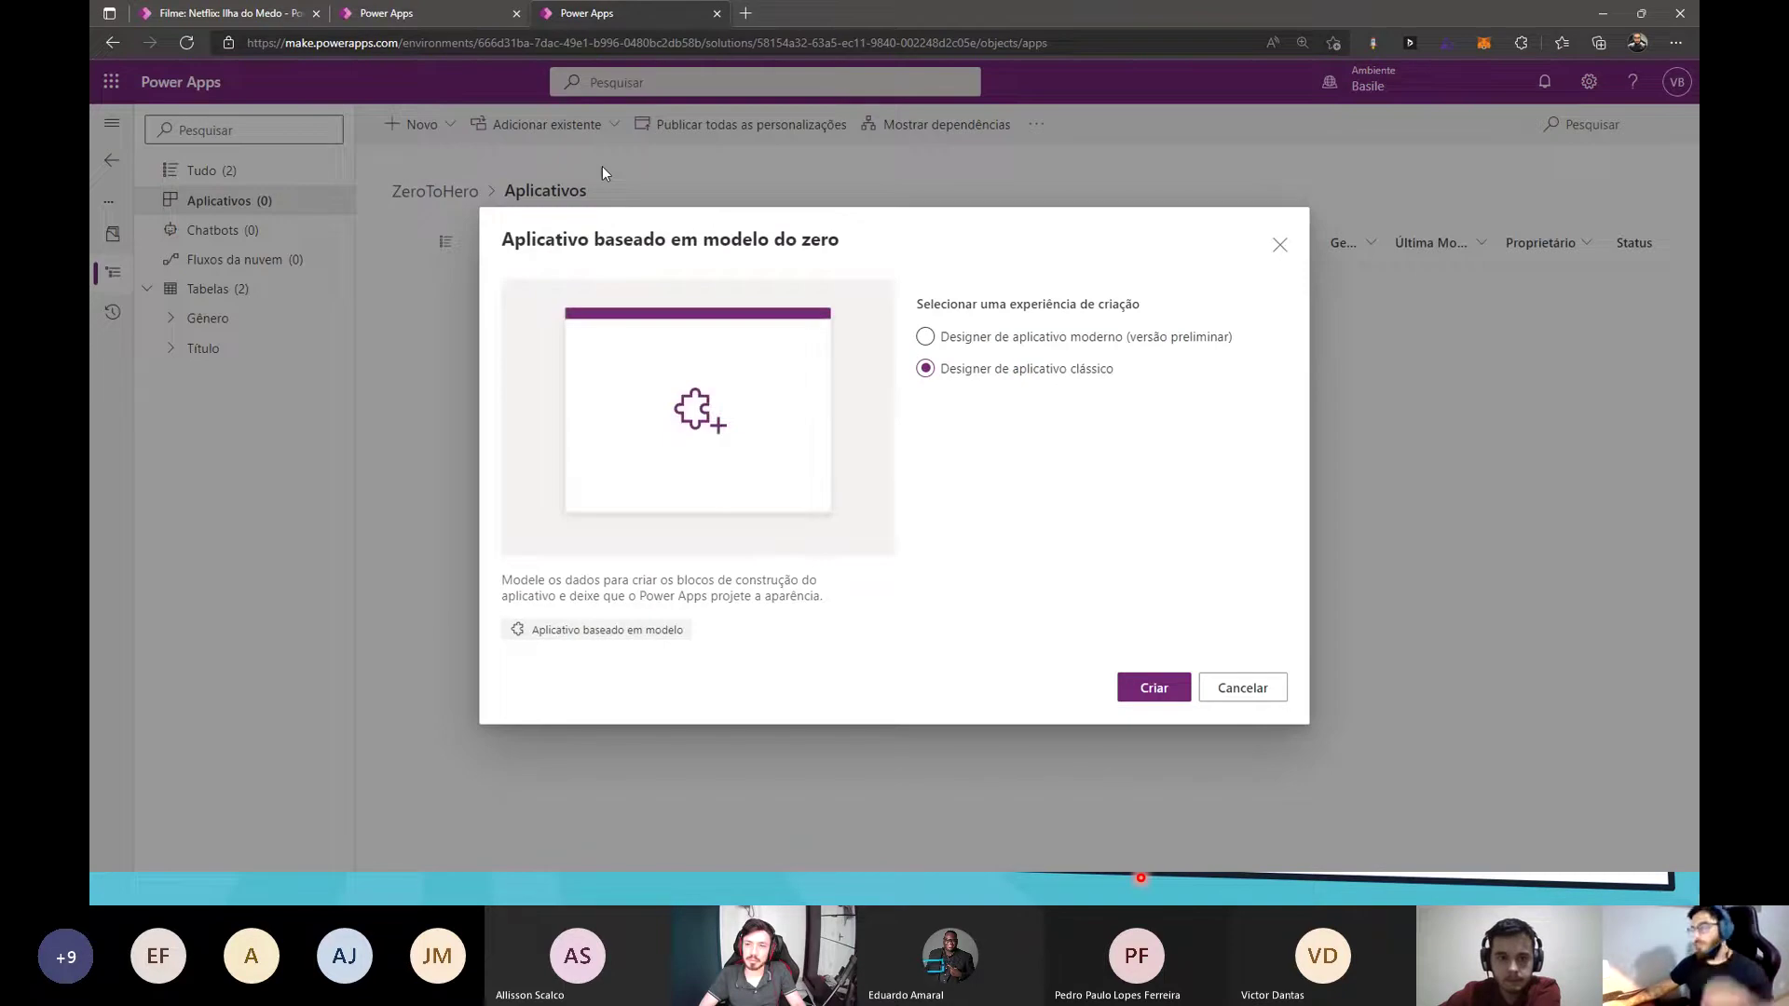
left_click(1151, 687)
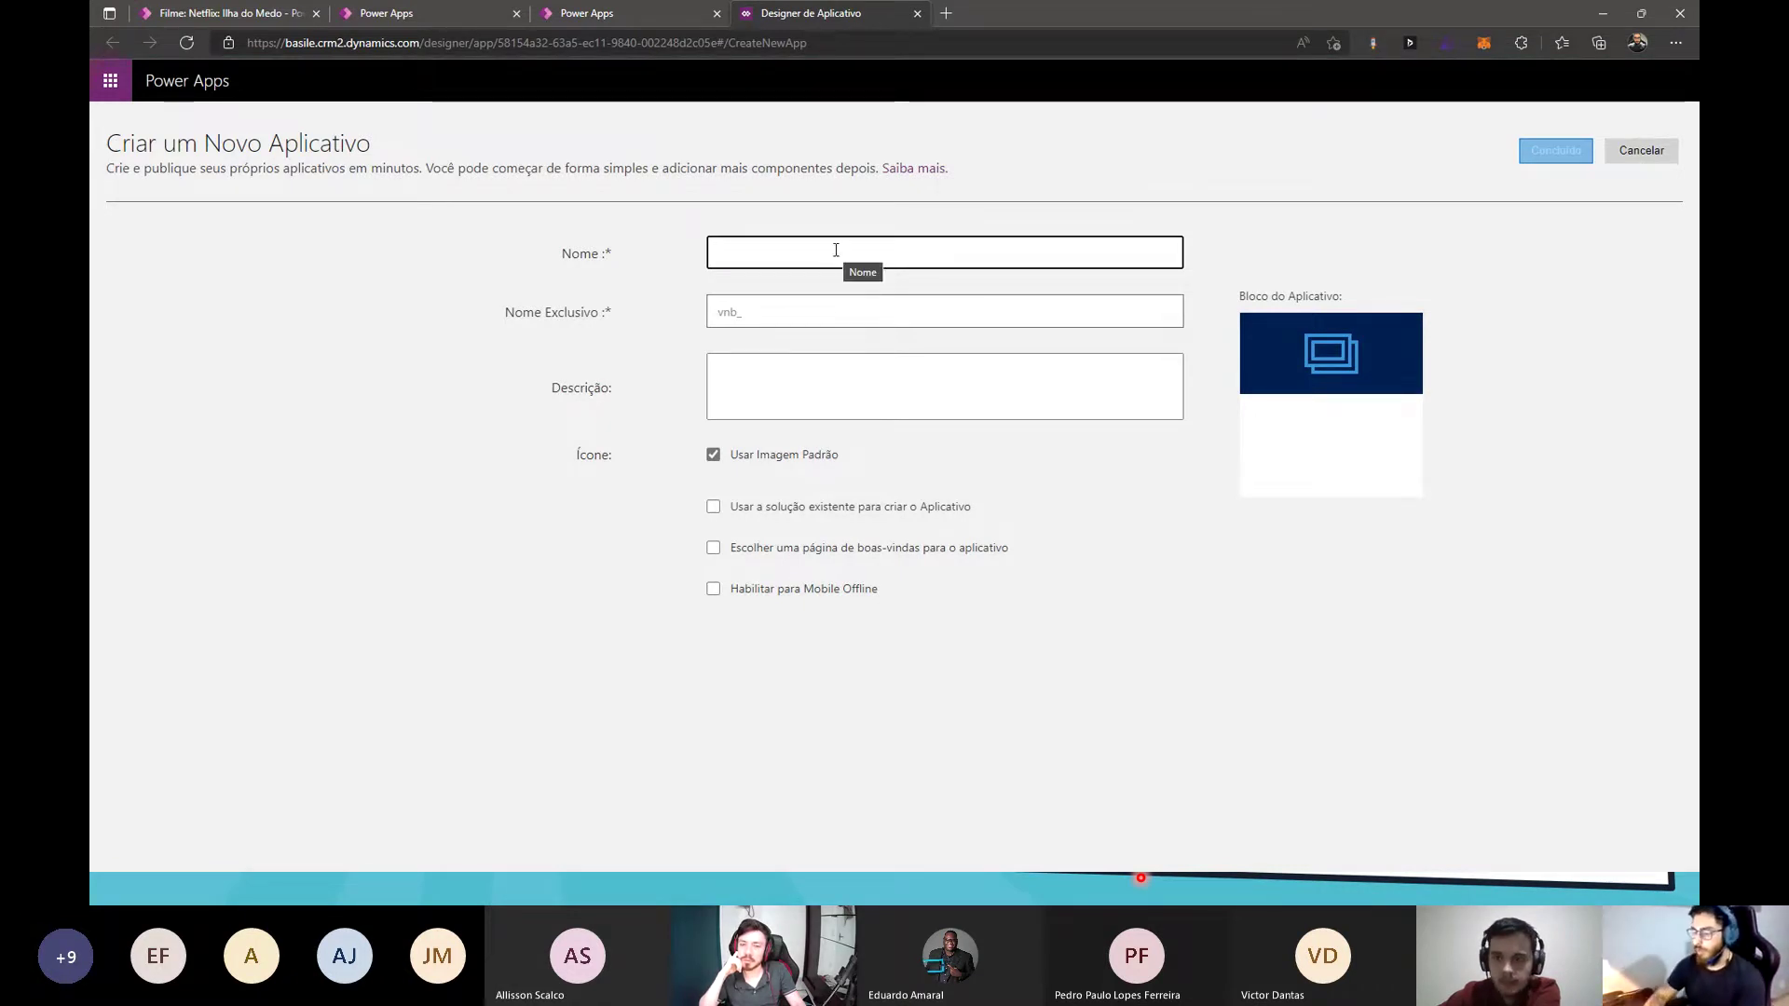
- Name the new app Stream with the unique name stream, and choose to create it from an existing solution
type("Stream")
key("Tab")
type("stream")
key("Tab")
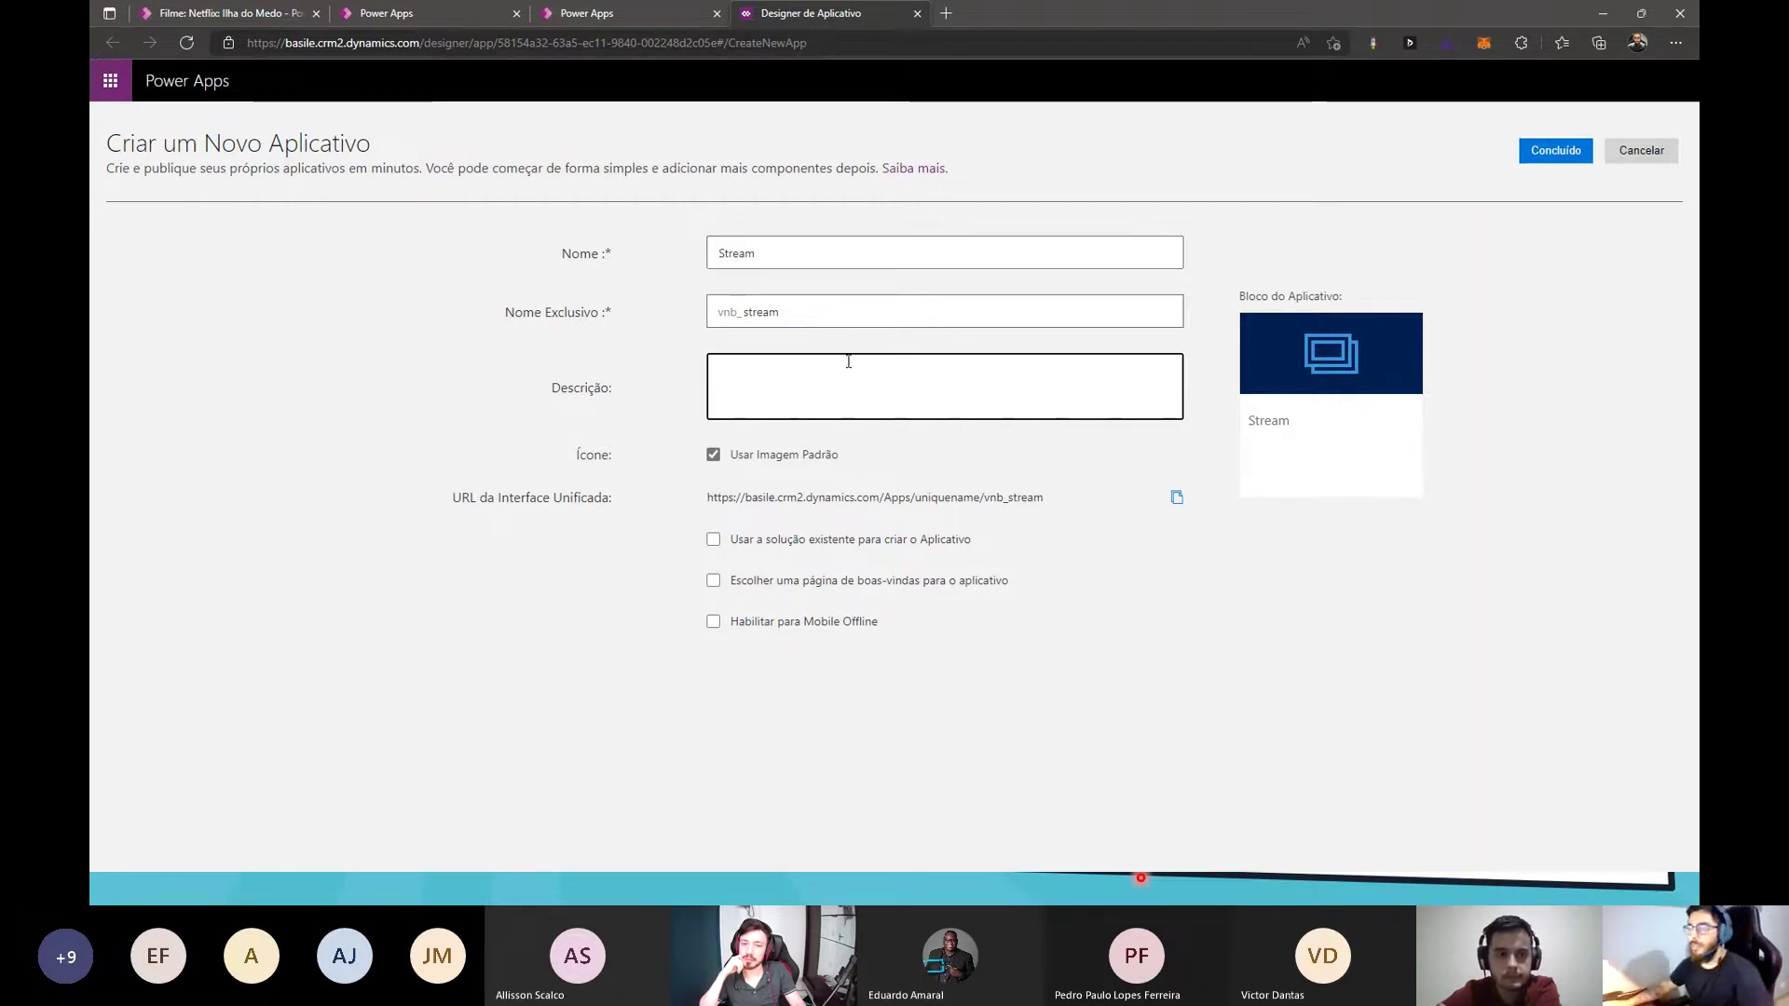
left_click(713, 540)
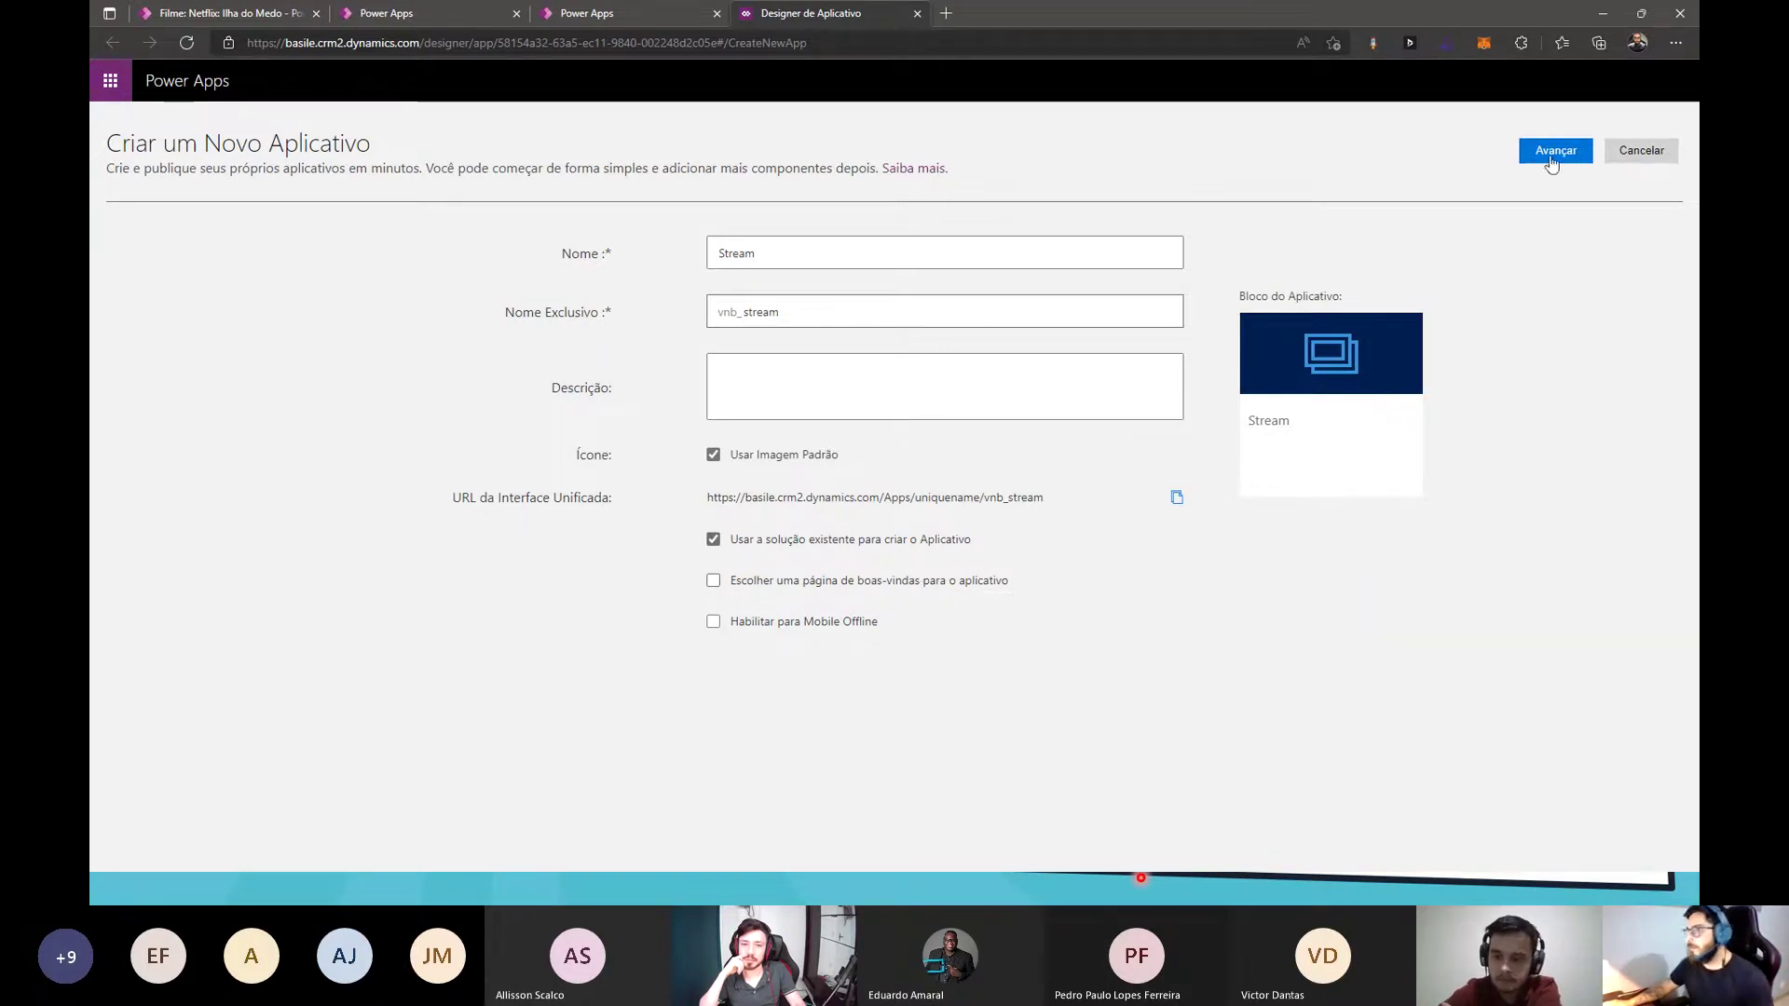
left_click_drag(789, 241, 642, 262)
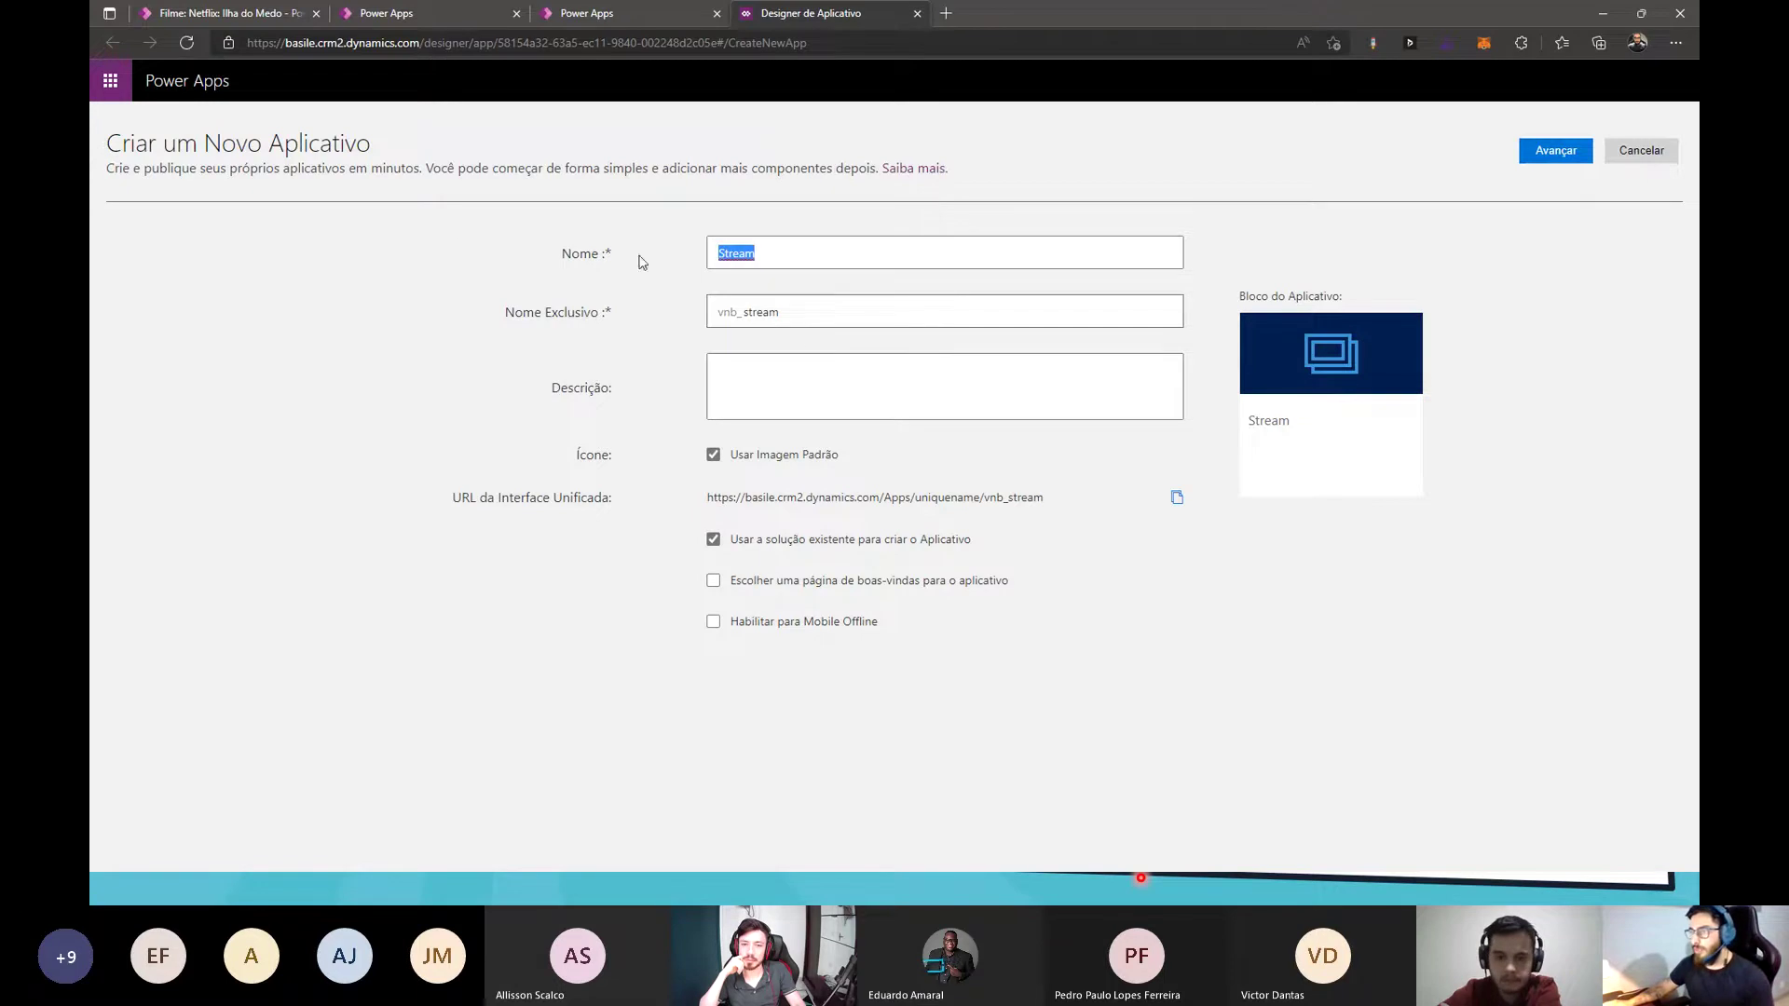
left_click_drag(819, 319, 657, 325)
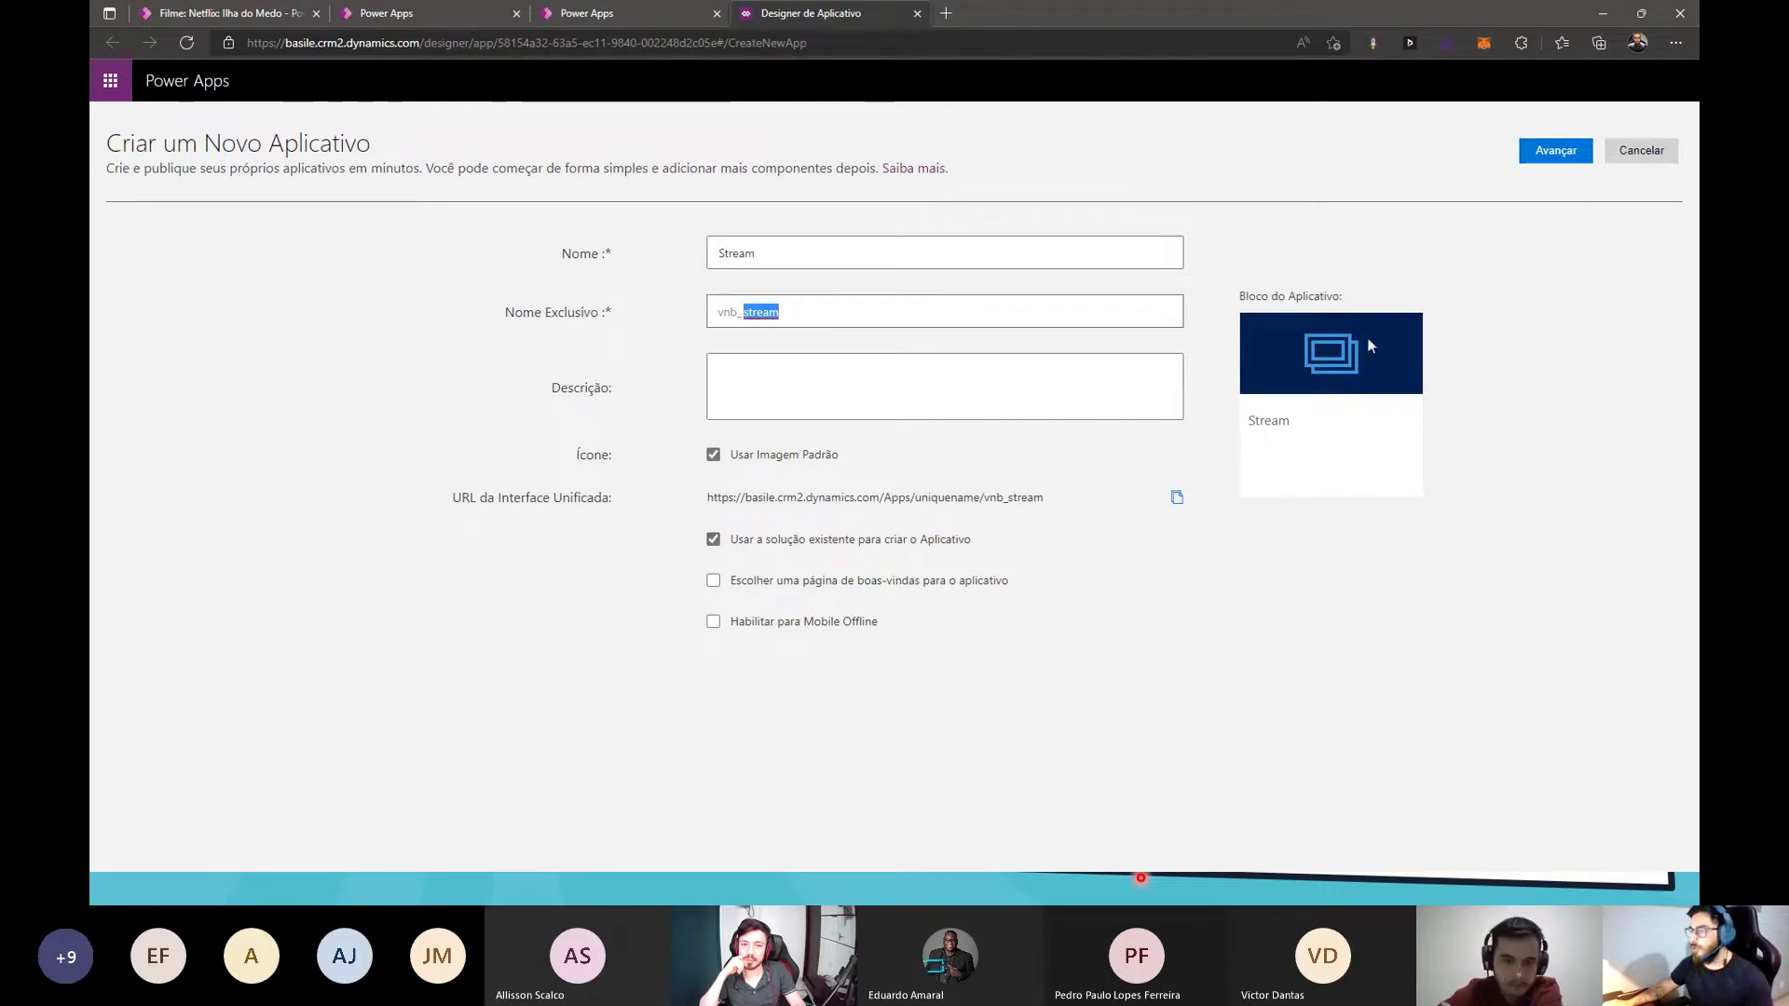
- Select ZeroToHero as the app's source solution and finish creating the app
left_click(1539, 160)
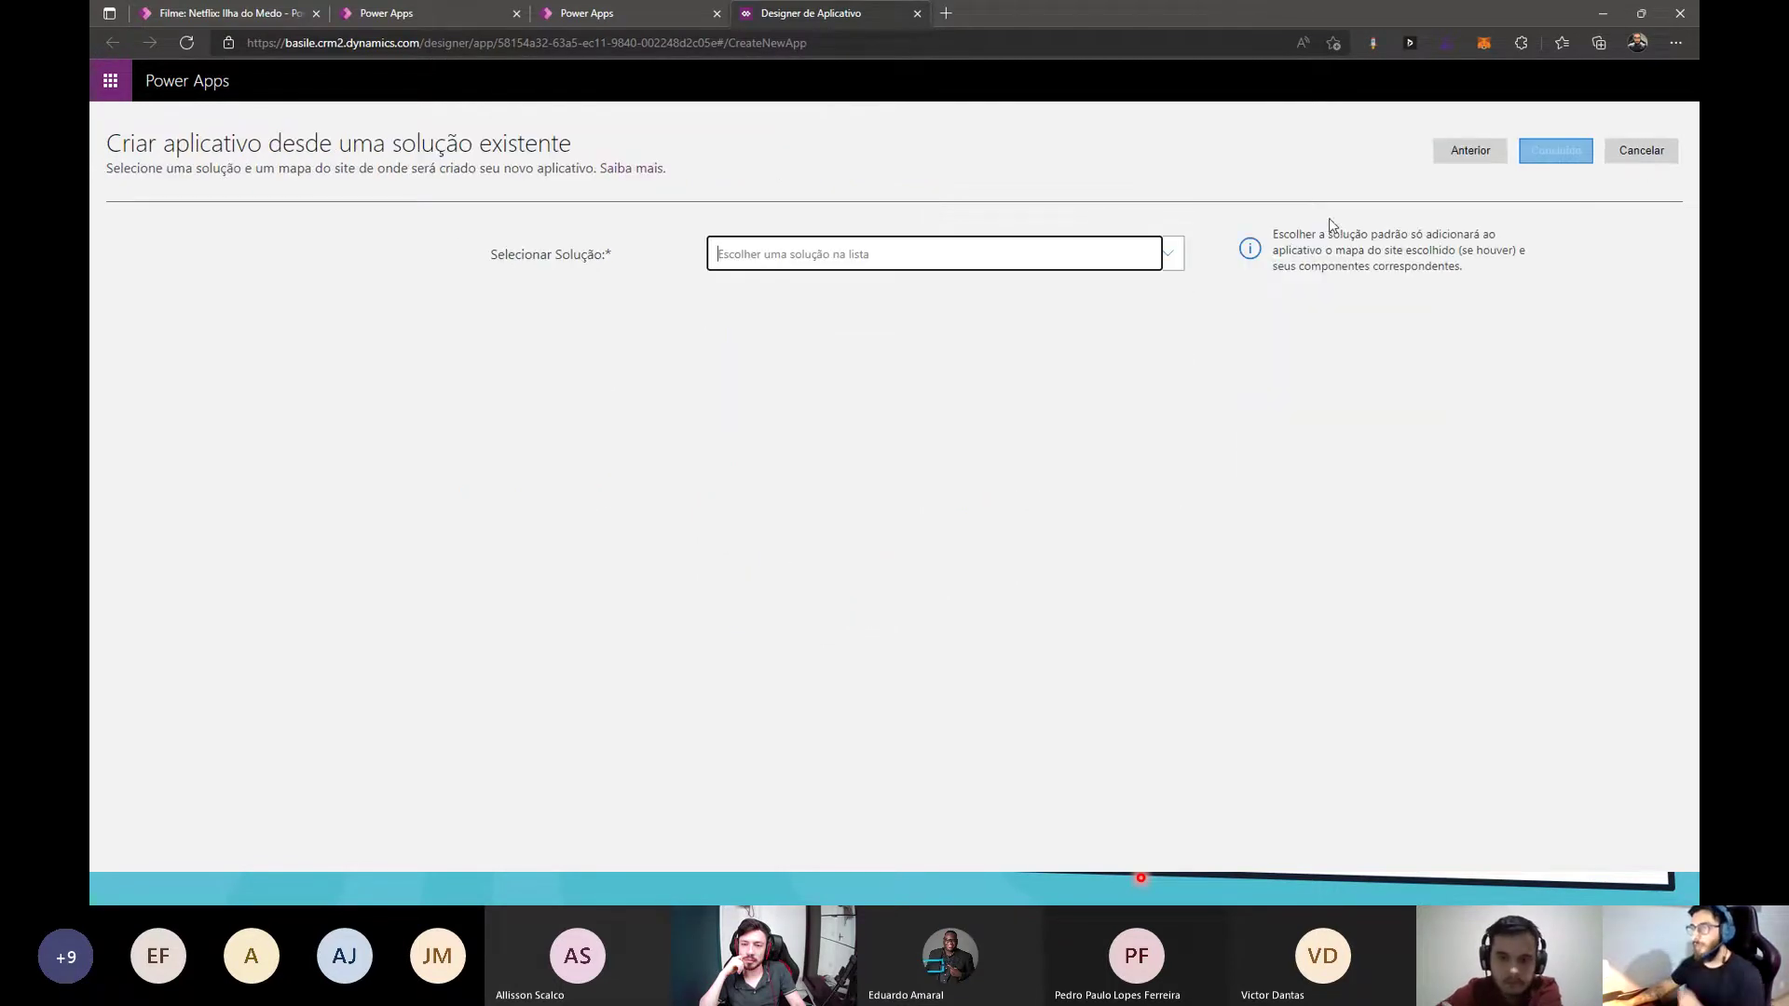
left_click(1079, 249)
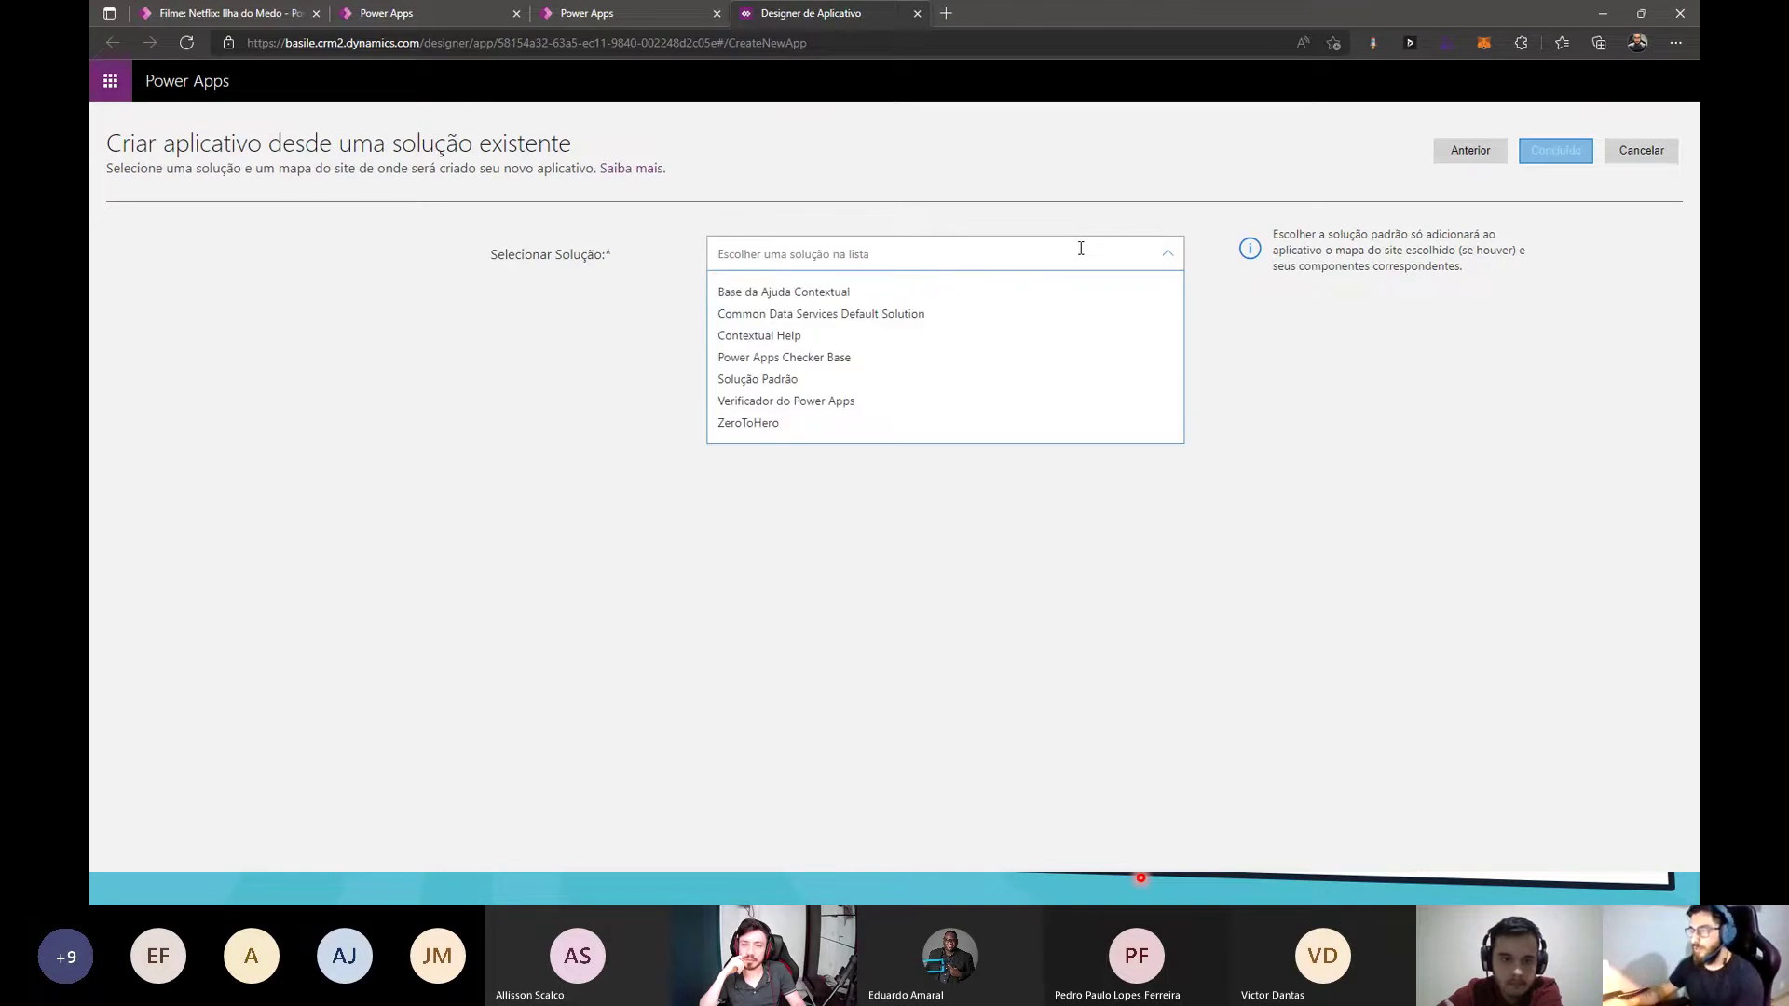
left_click(809, 435)
left_click(1545, 153)
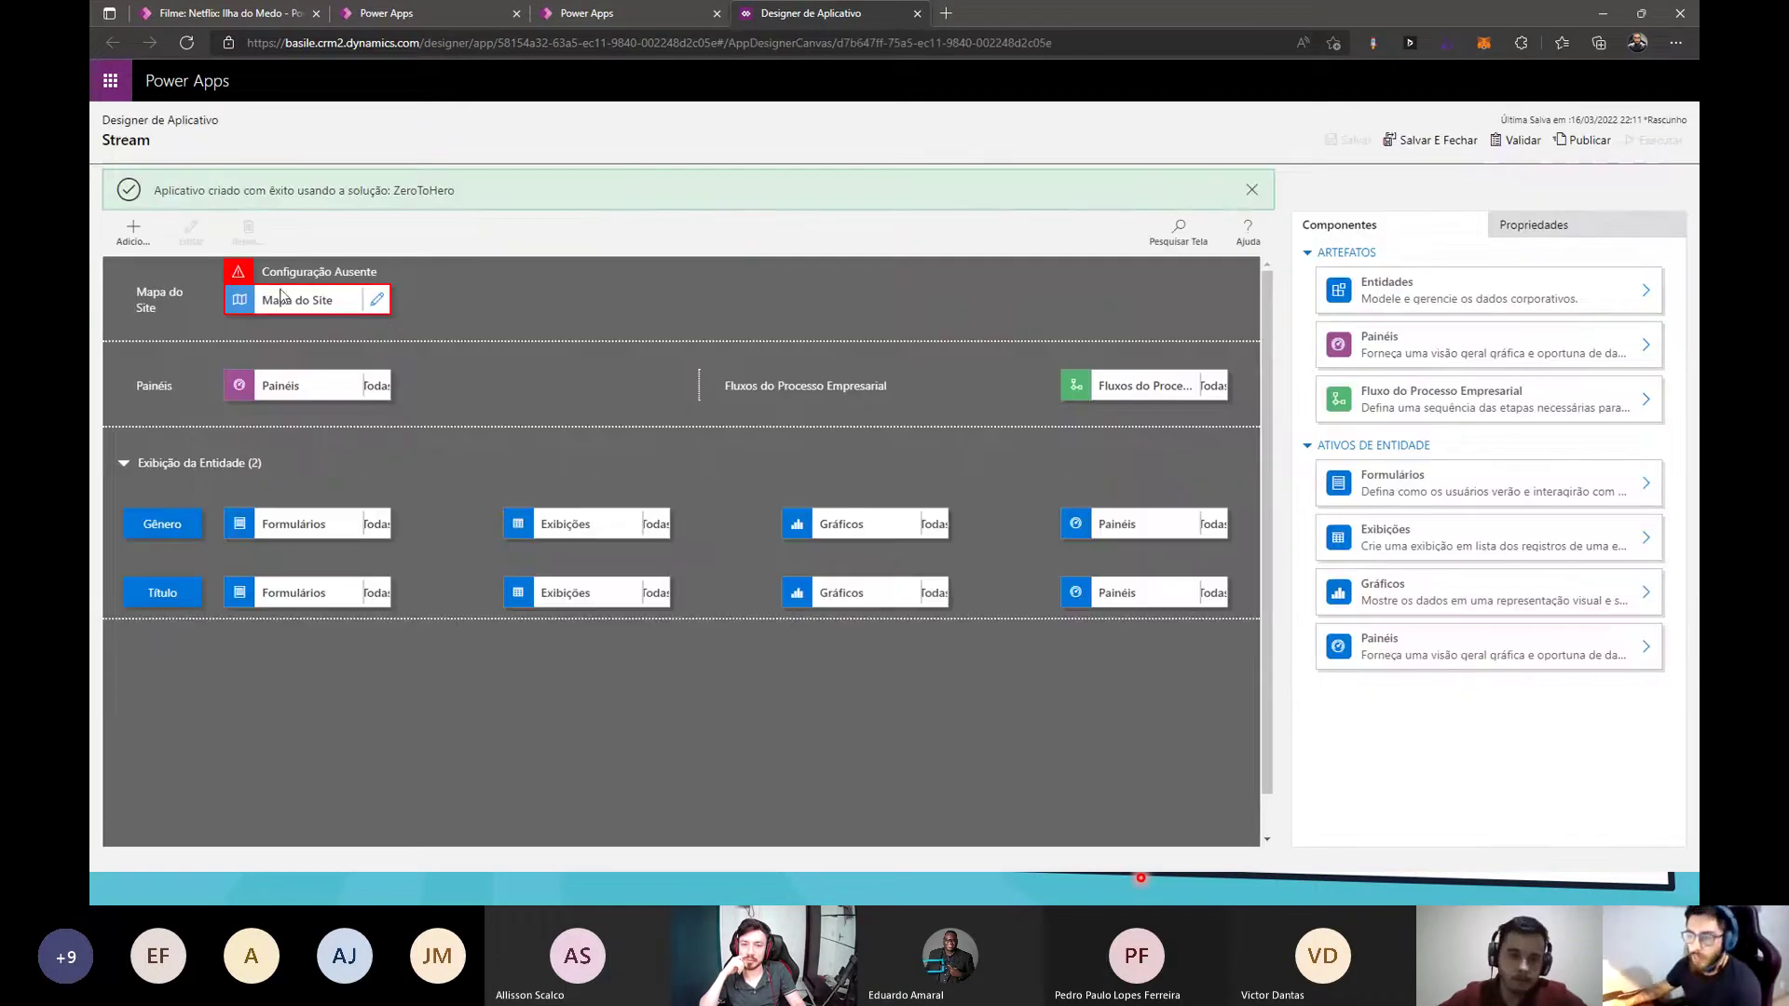
- Open the app's site map for editing and title its area Stream
left_click(152, 526)
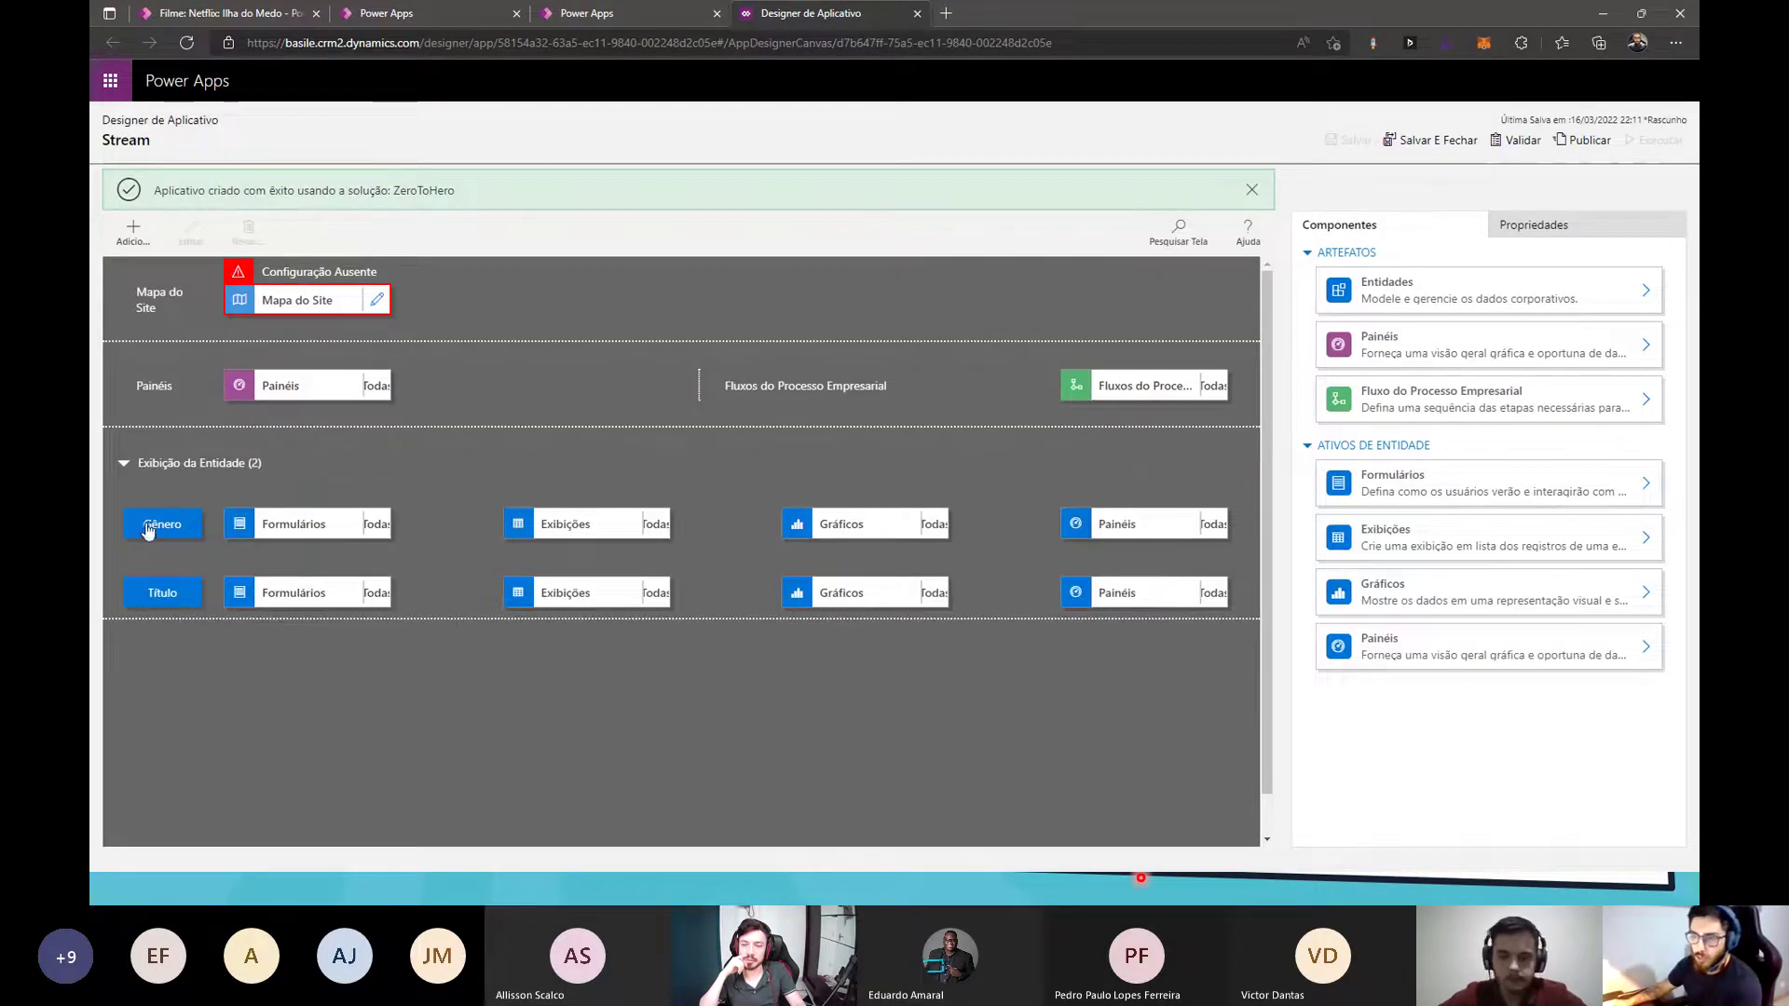
left_click(159, 592)
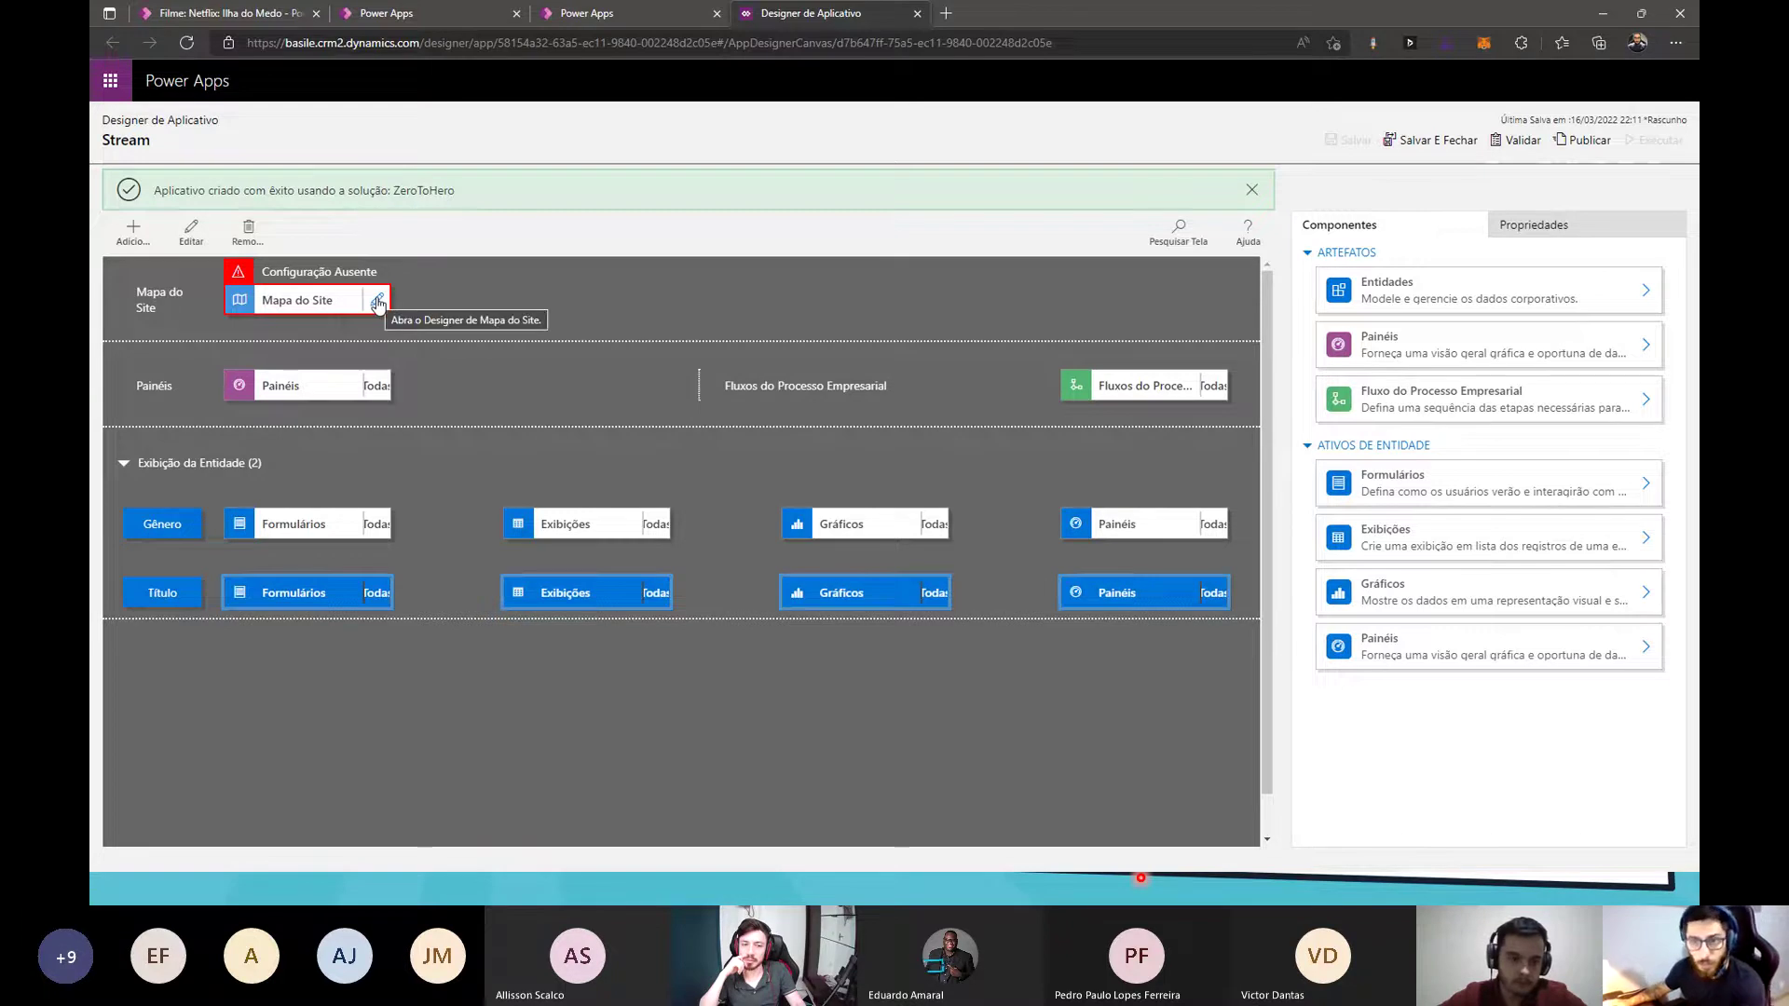
left_click(378, 301)
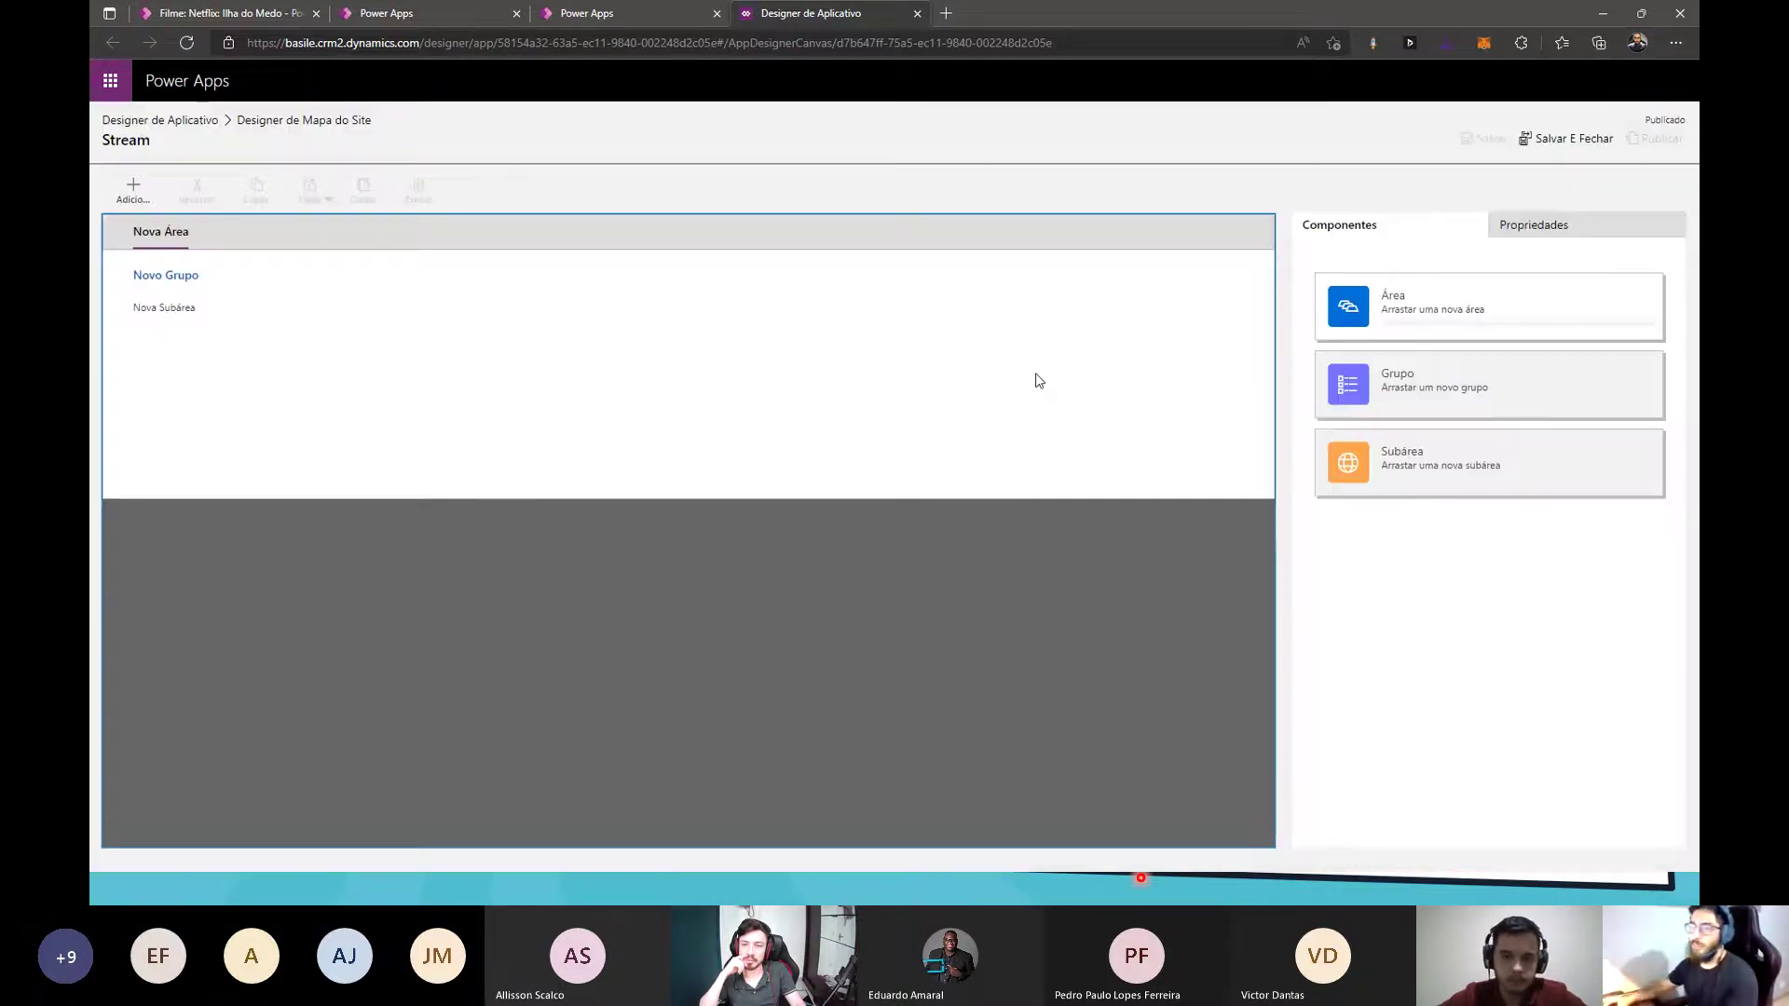
left_click(160, 233)
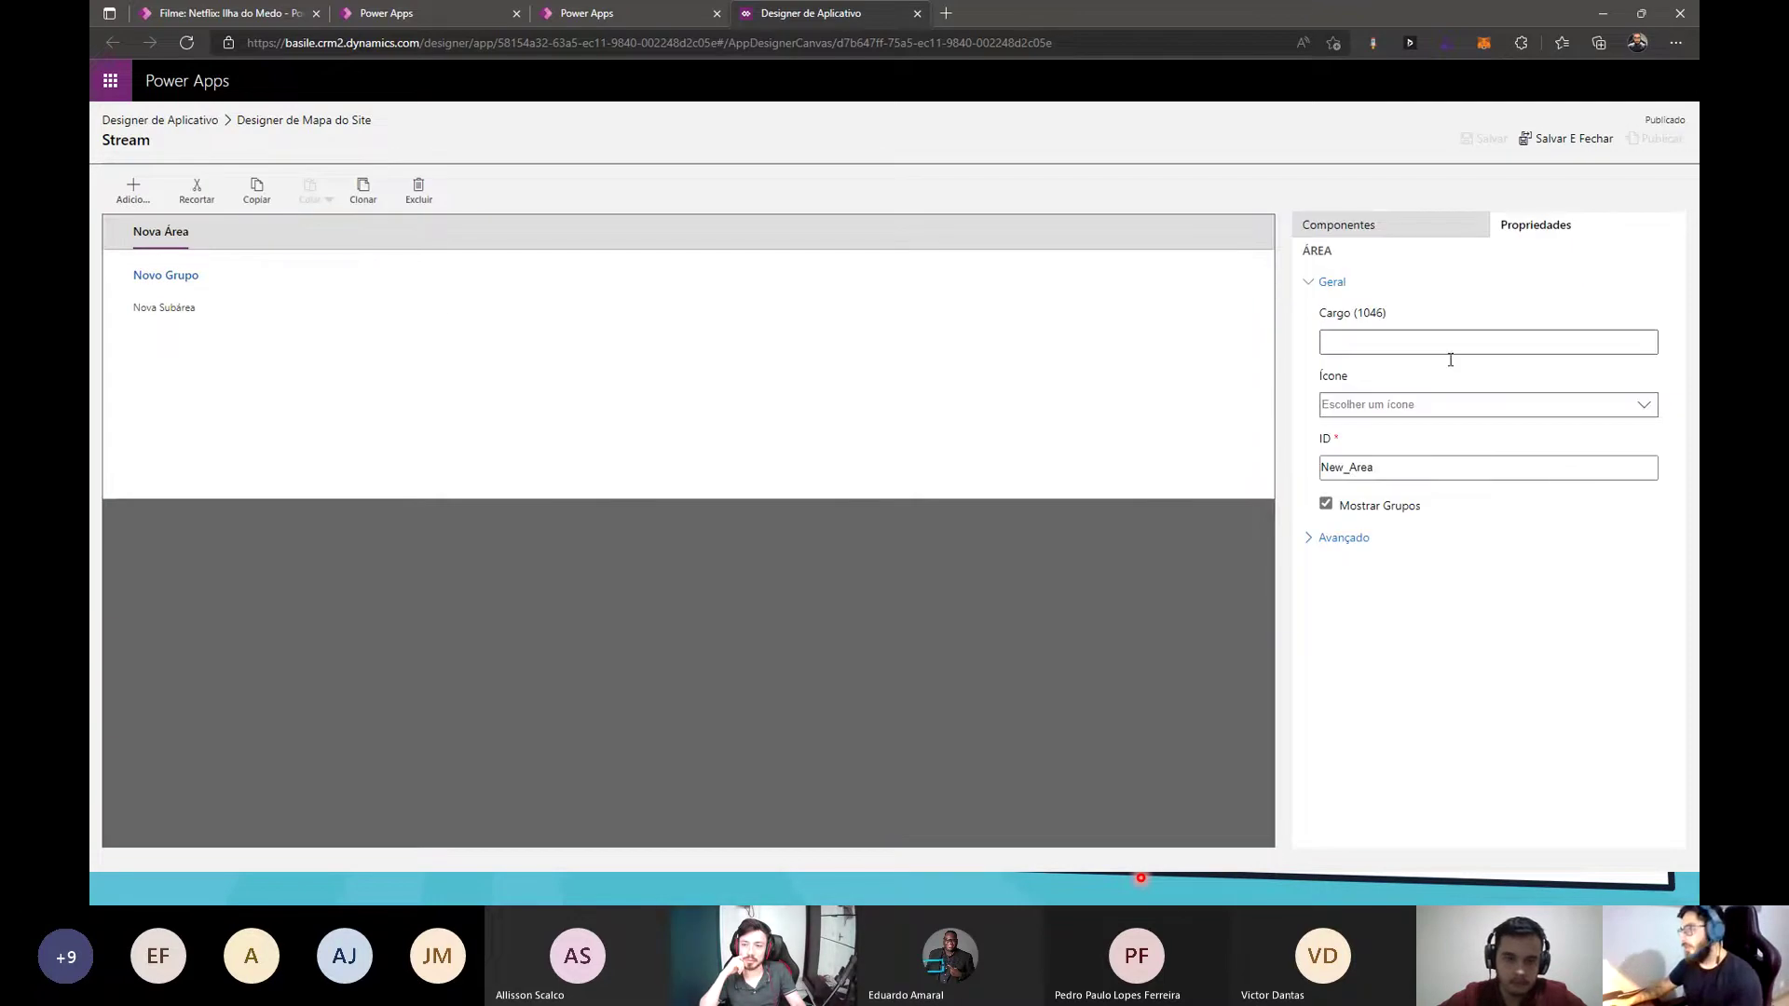
left_click(1428, 341)
type("Stream")
- Title the site map's group Stream
left_click(166, 275)
left_click(1393, 345)
type("Stream")
key("BackSpace")
type("am")
key("Tab")
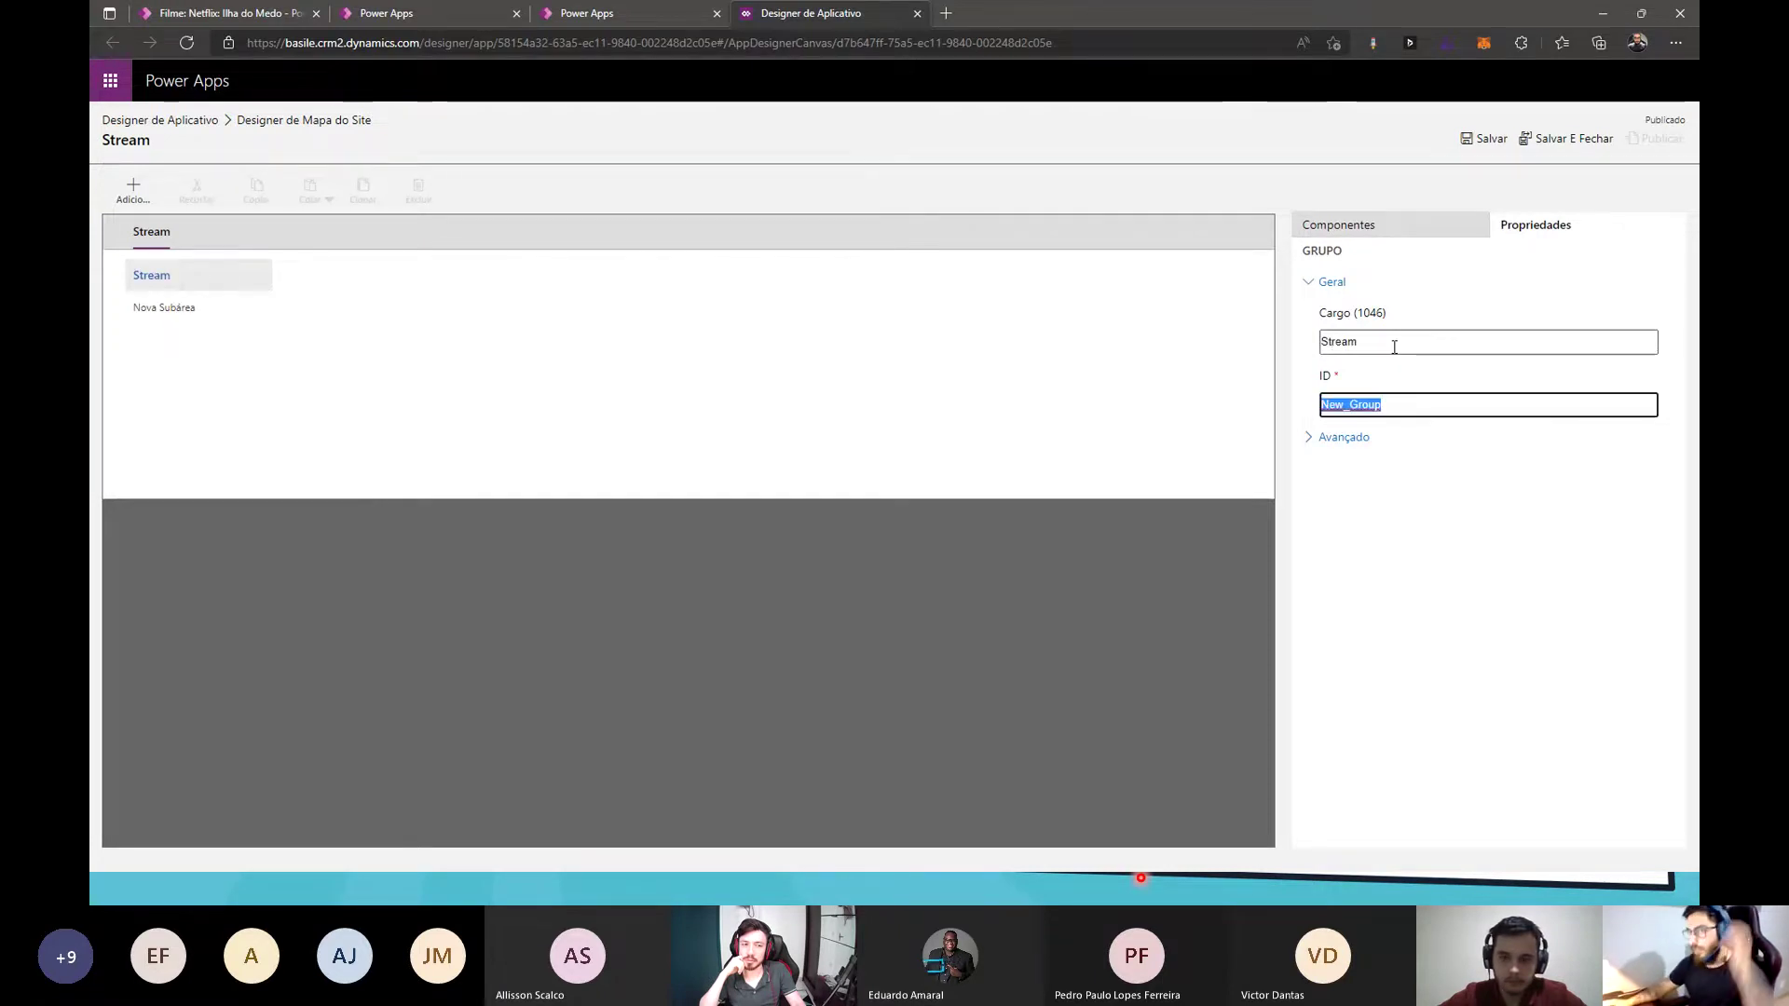
- Set the existing subarea's type to Entidade and assign it the Título entity
left_click(186, 306)
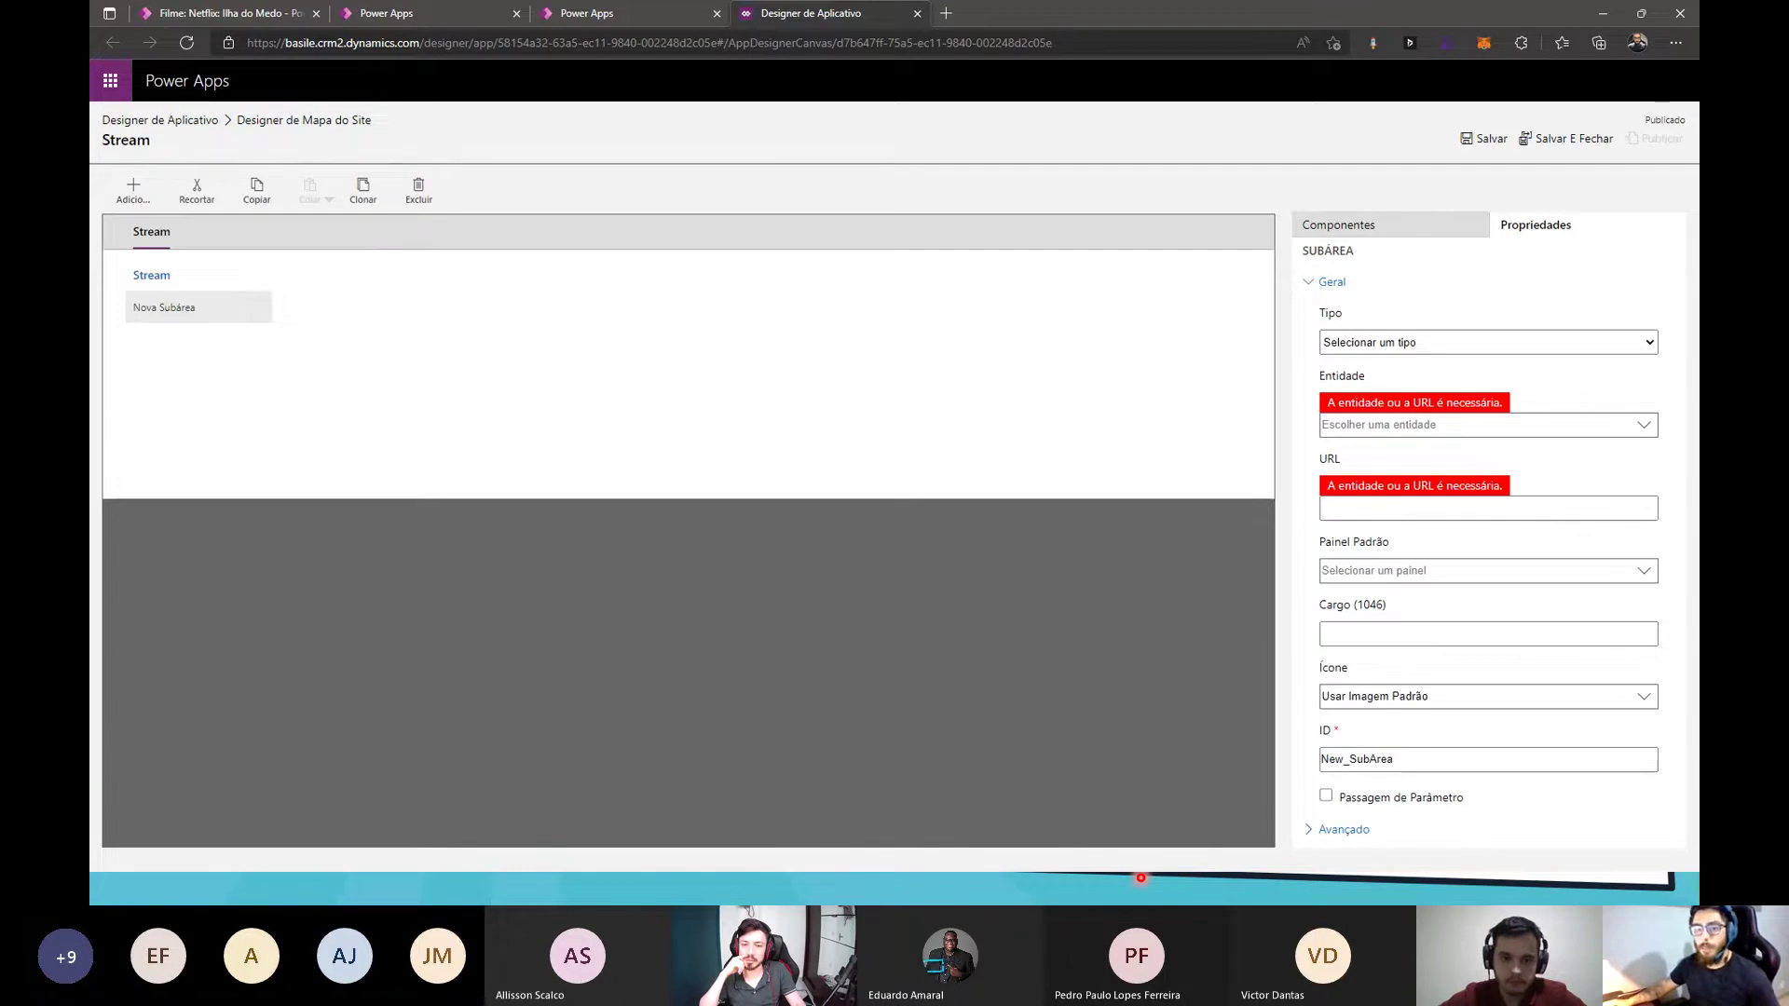
left_click(1418, 343)
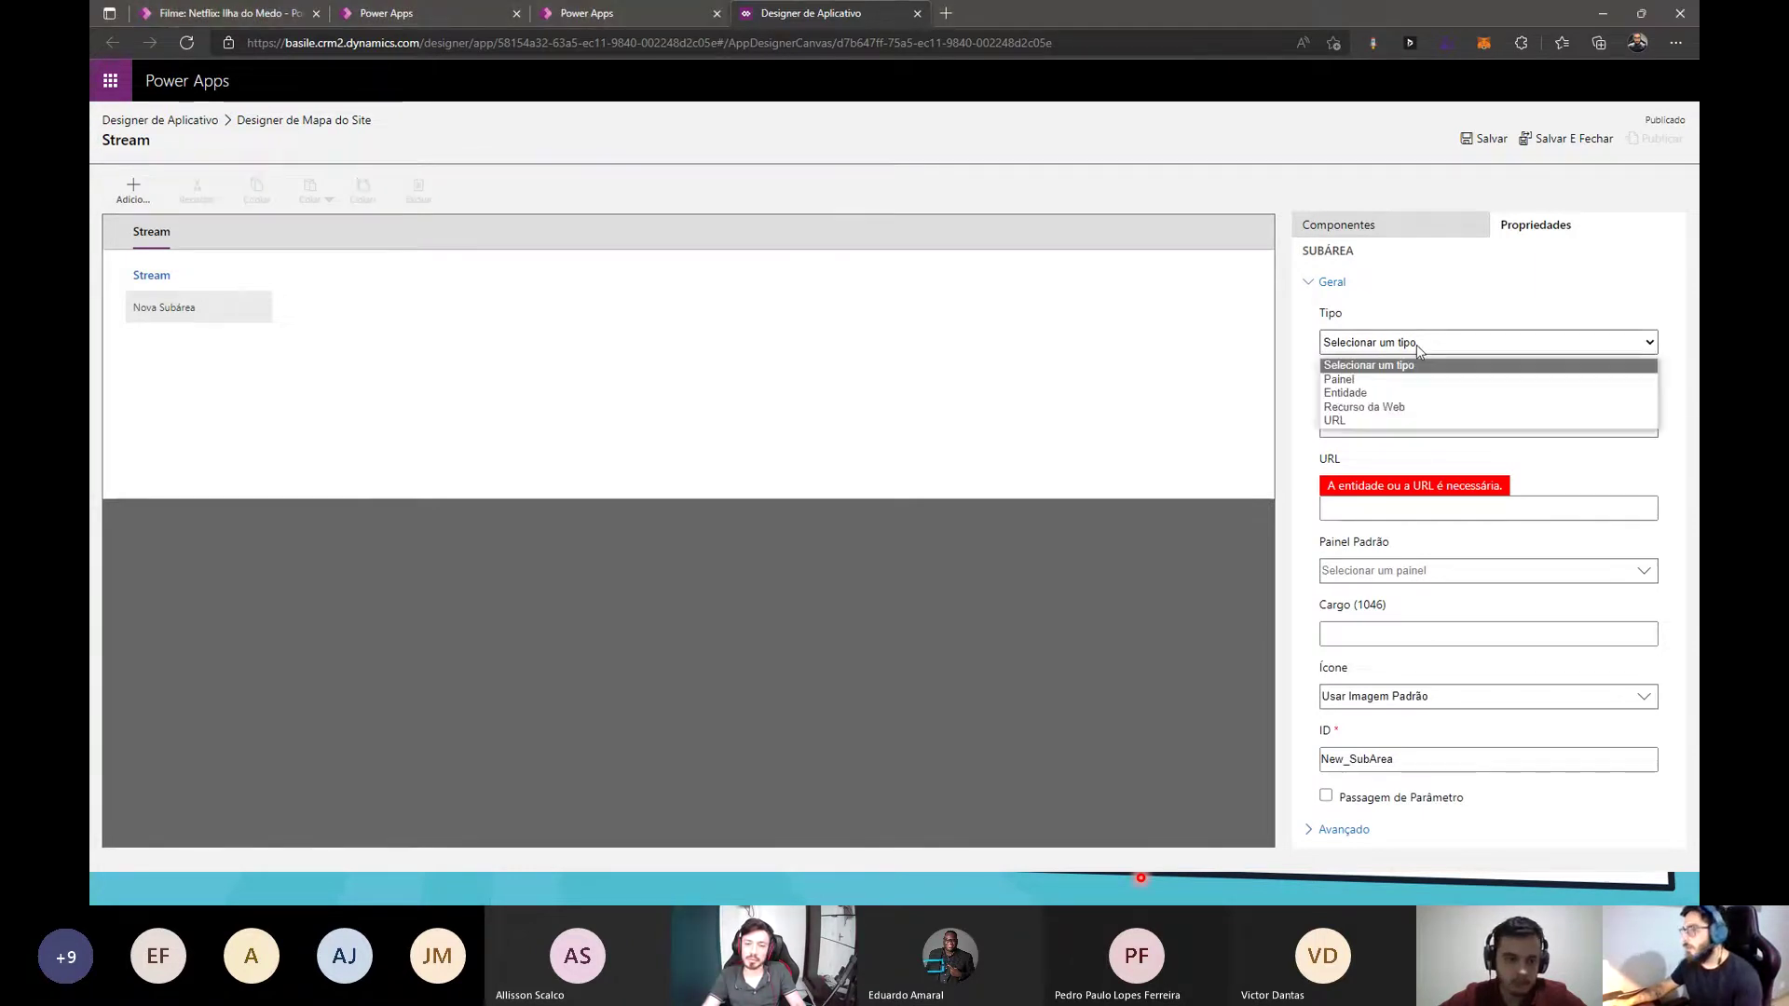
left_click(1410, 397)
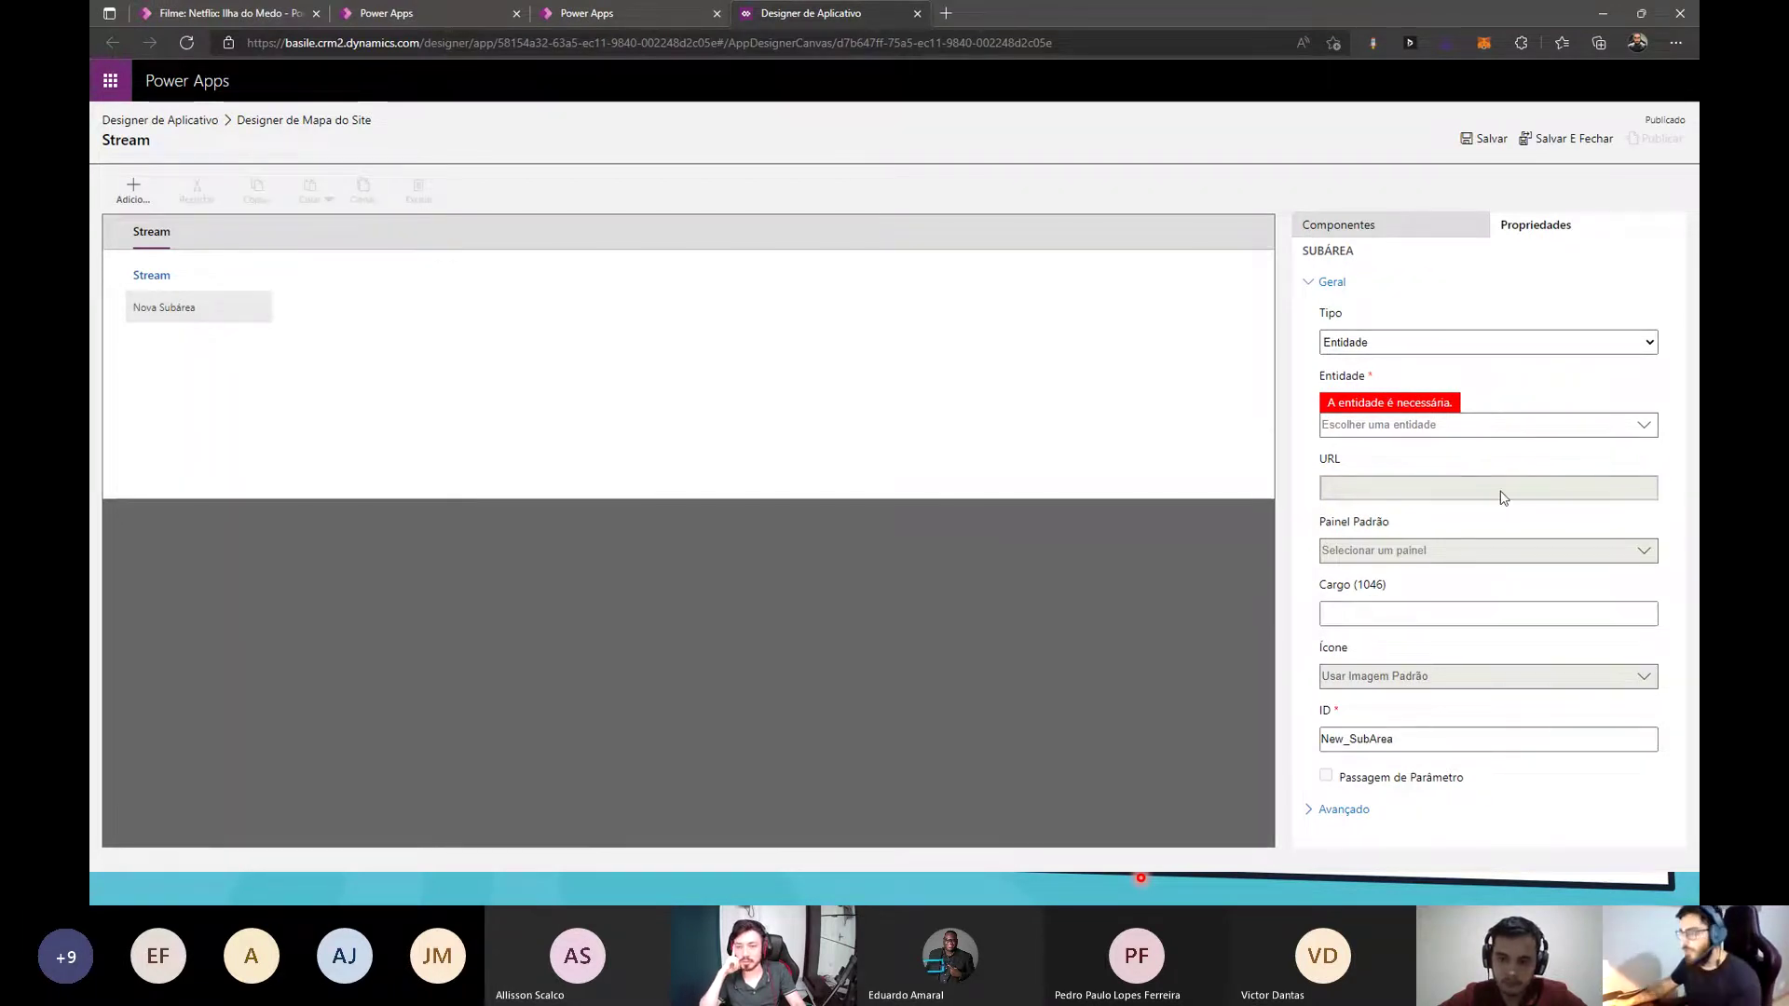
left_click(1401, 433)
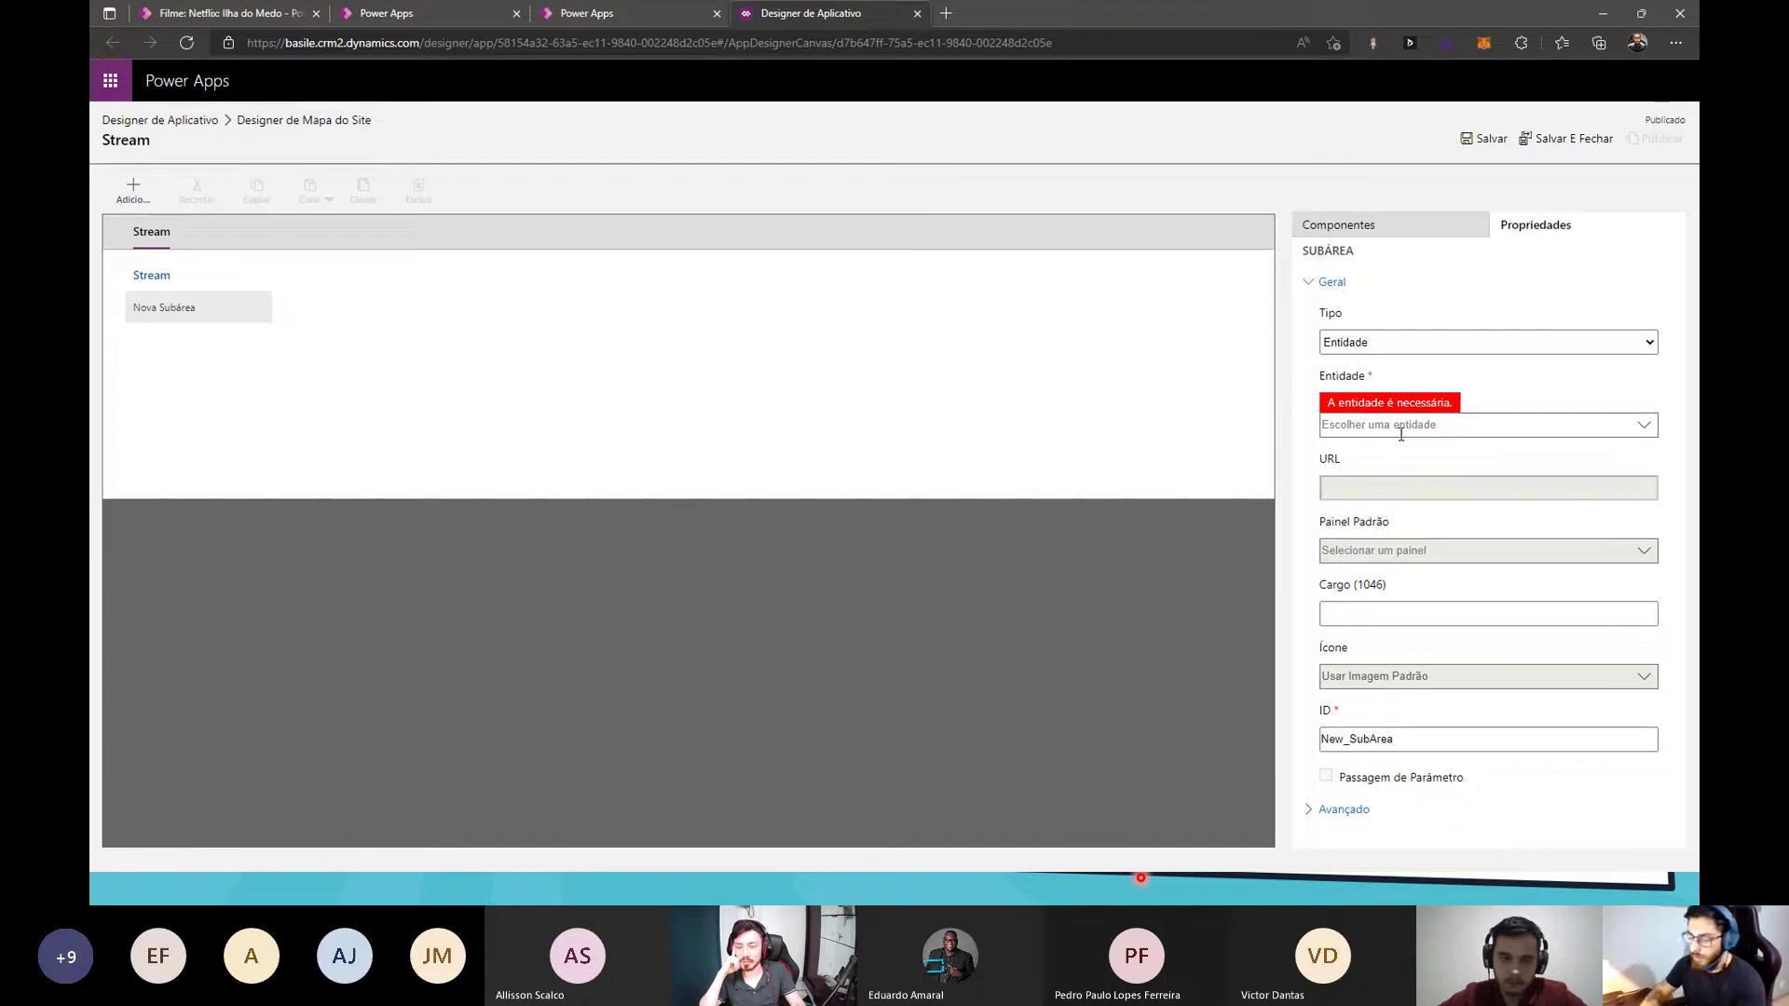
type("t")
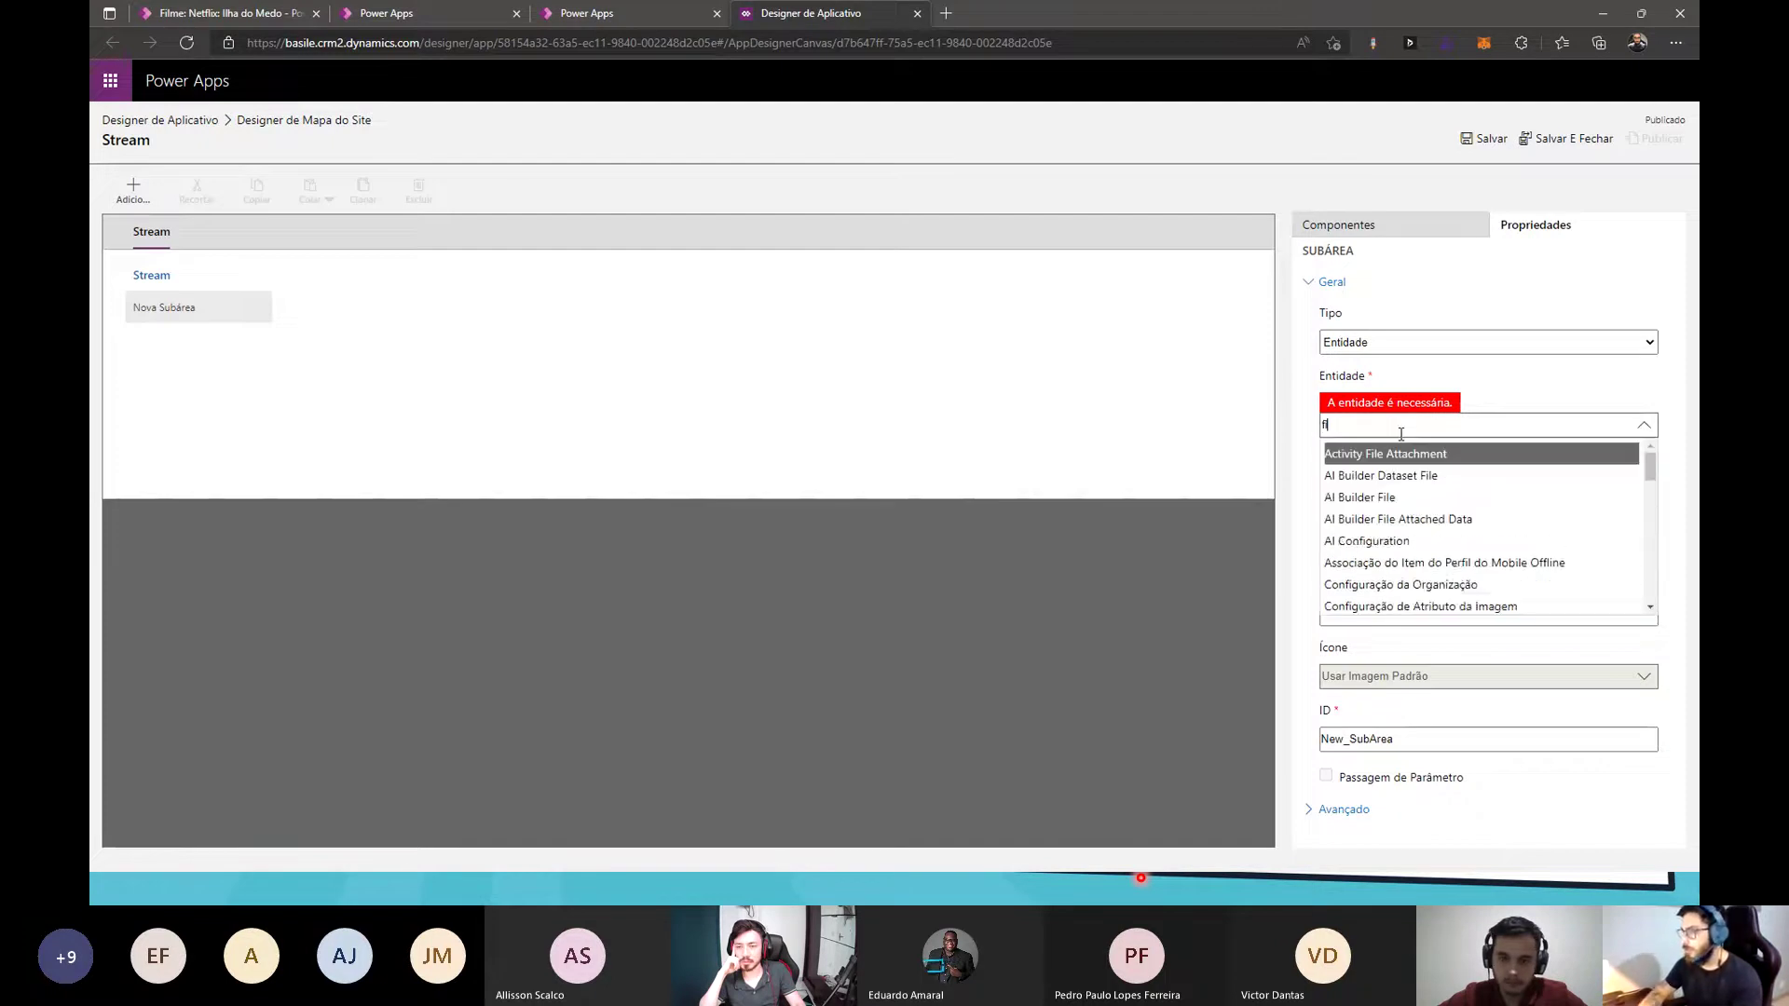
type("p")
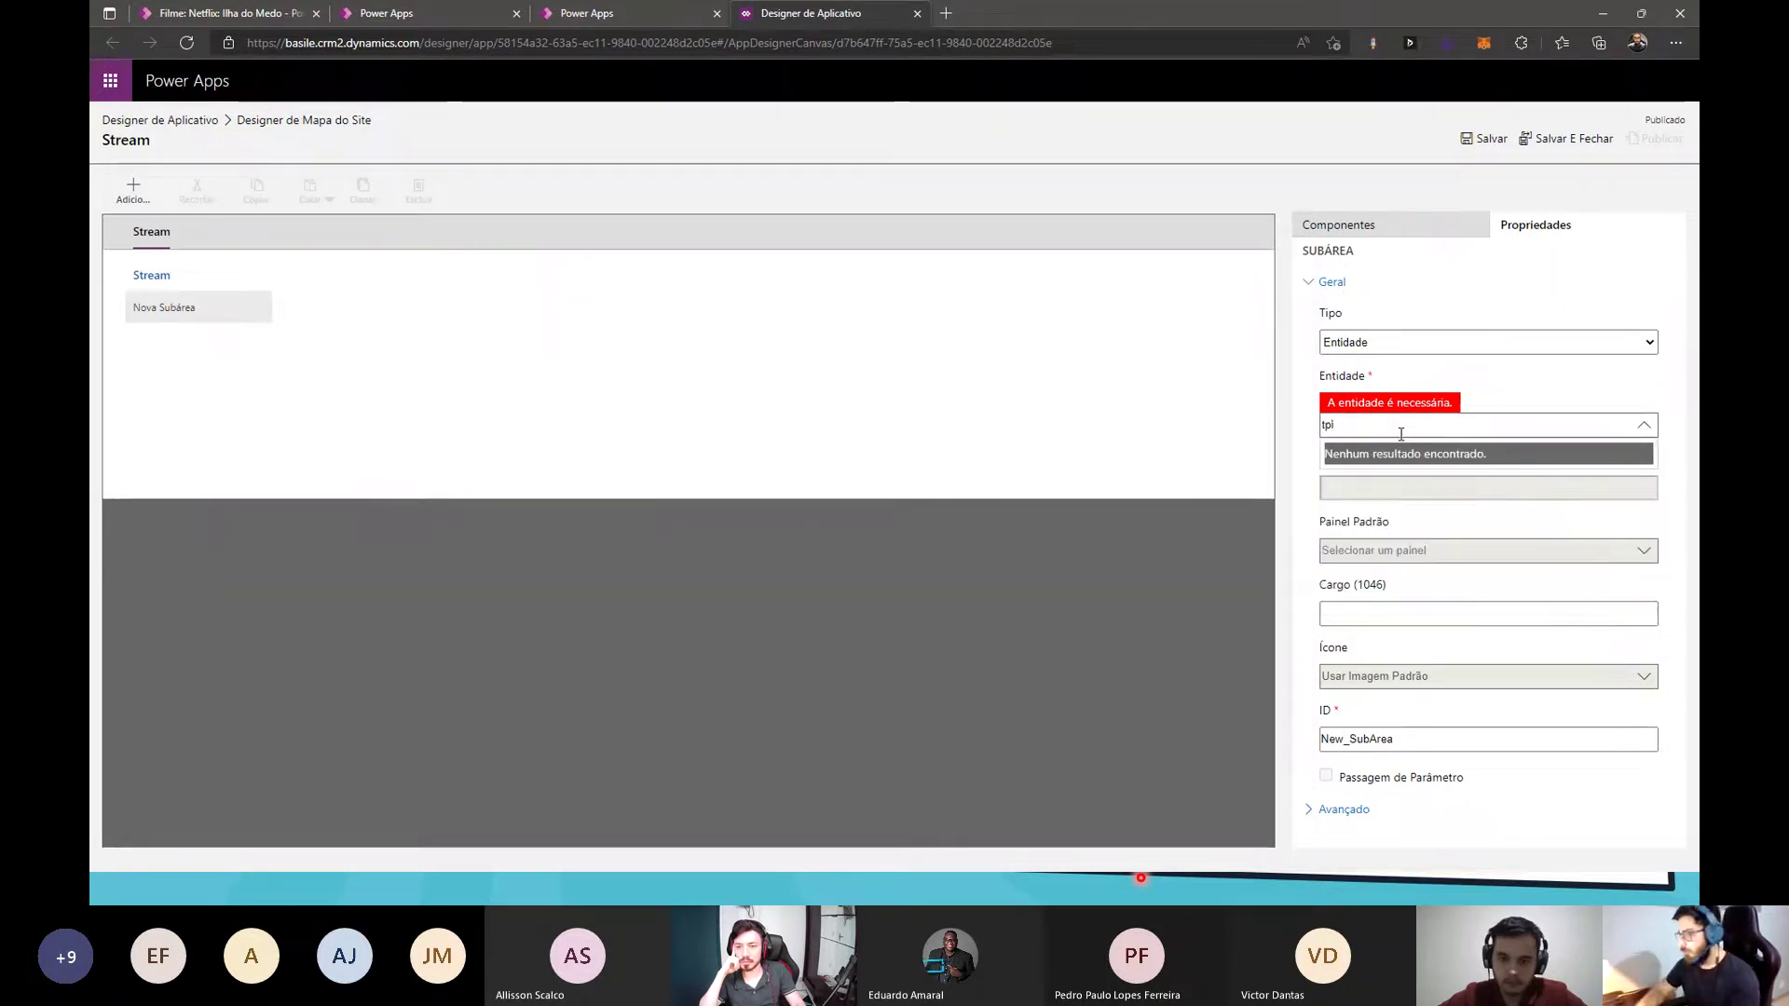
key("BackSpace")
type("i")
left_click(1363, 453)
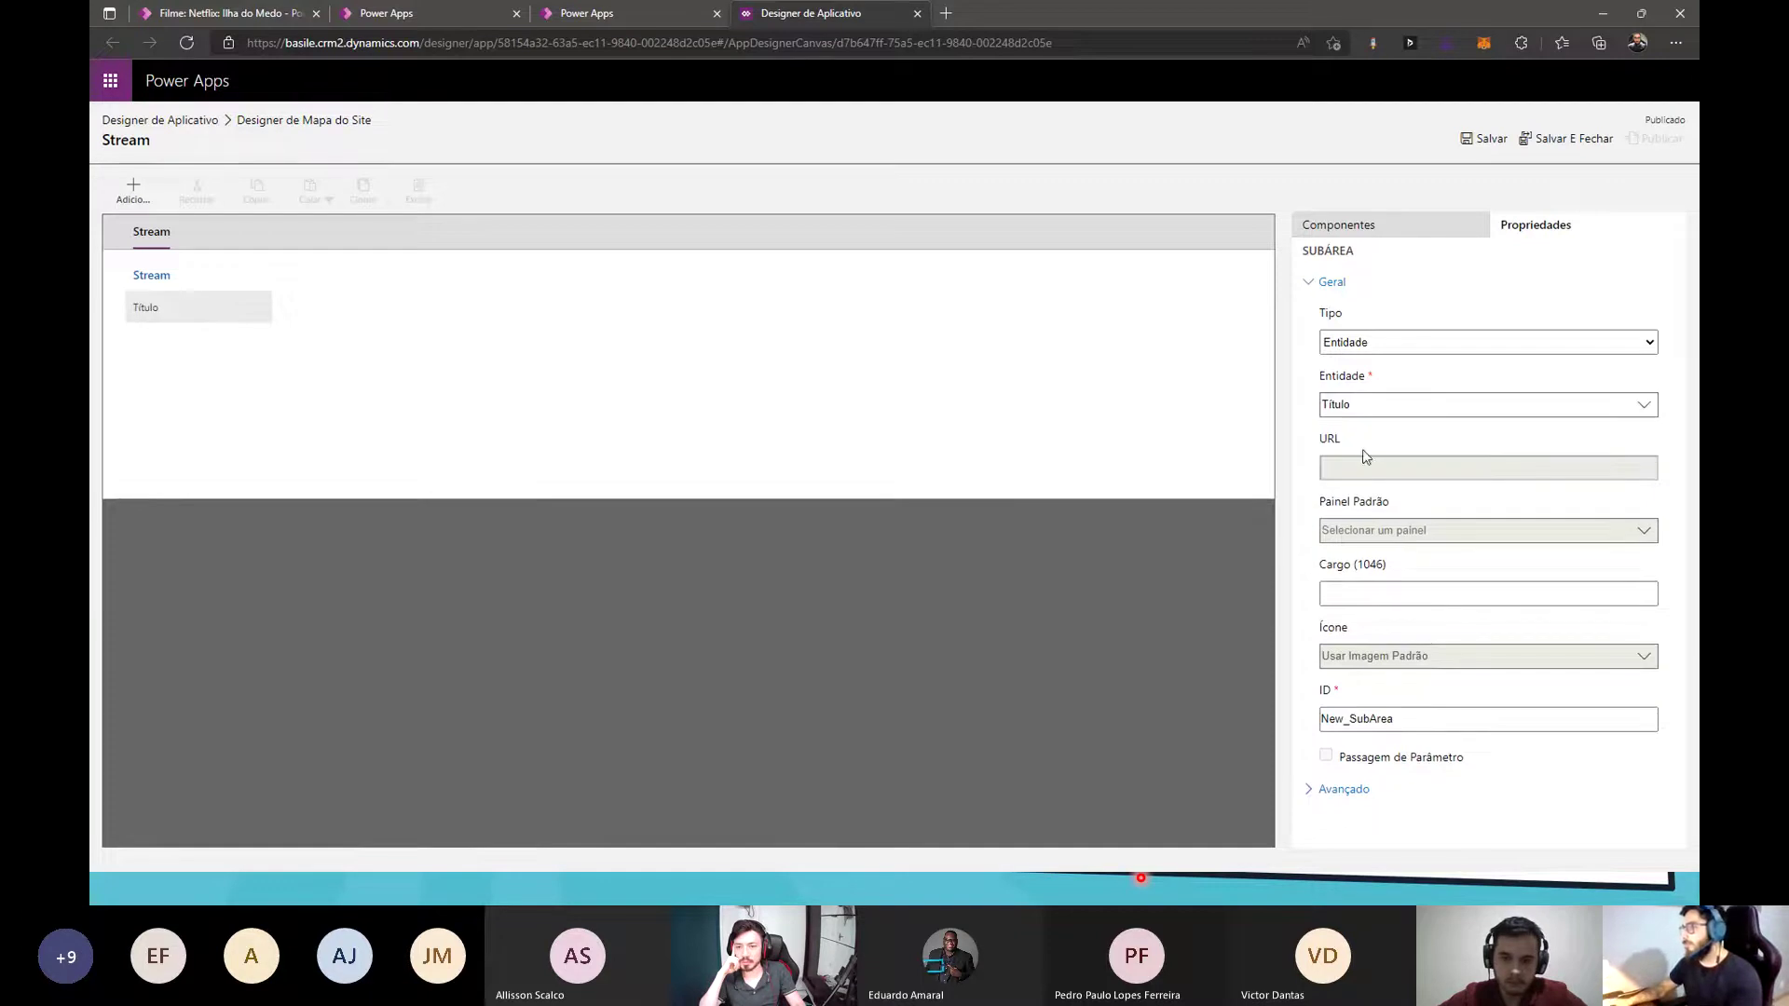
- Add a second subarea to the Stream group with the type Entidade and the entity Gênero
left_click(133, 191)
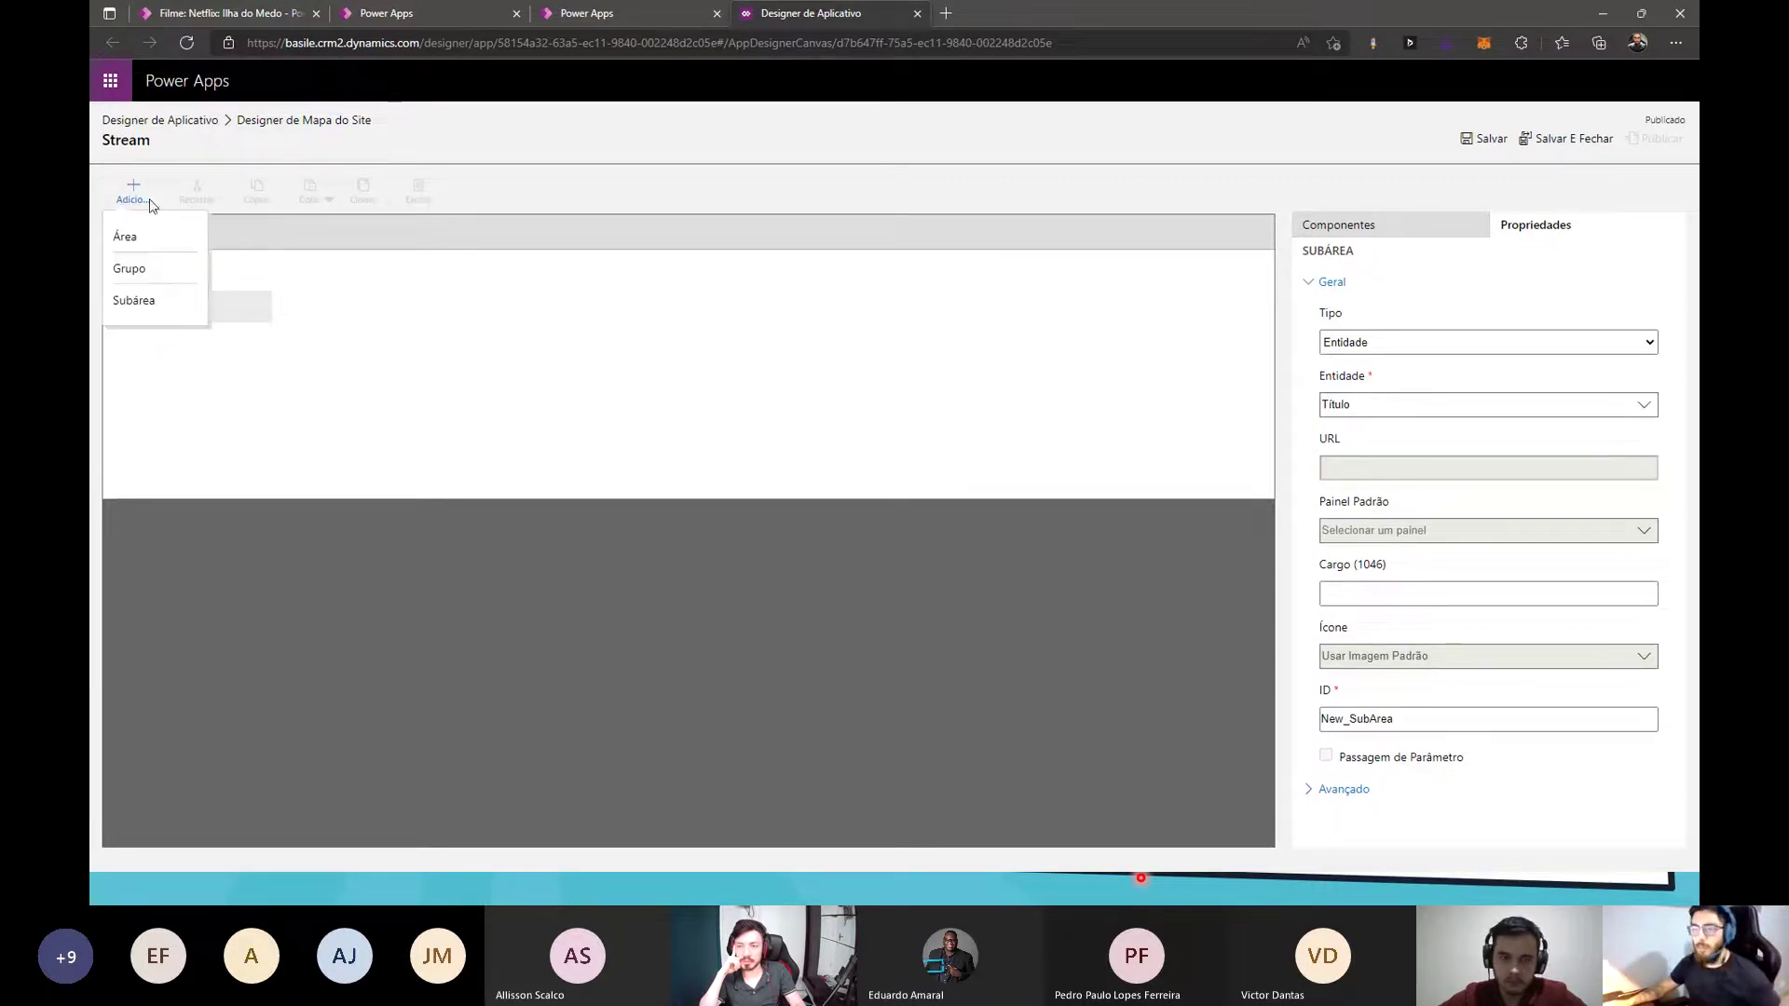
left_click(139, 300)
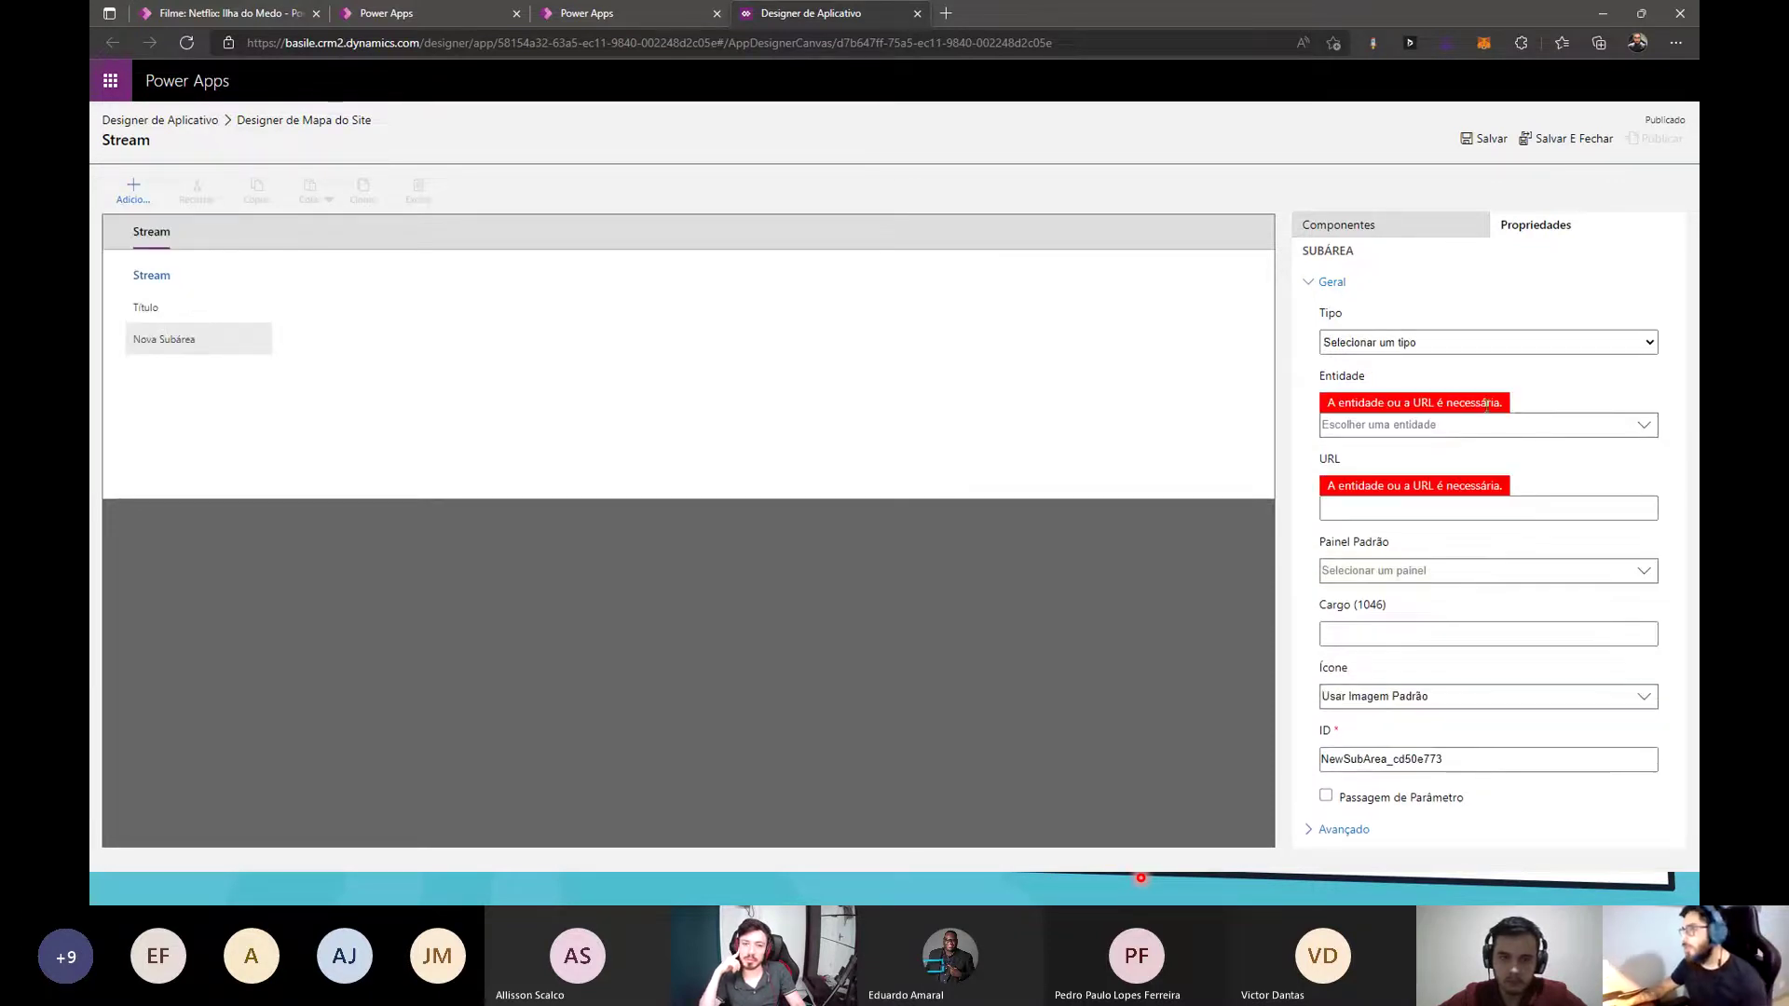
left_click(1397, 342)
left_click(1379, 393)
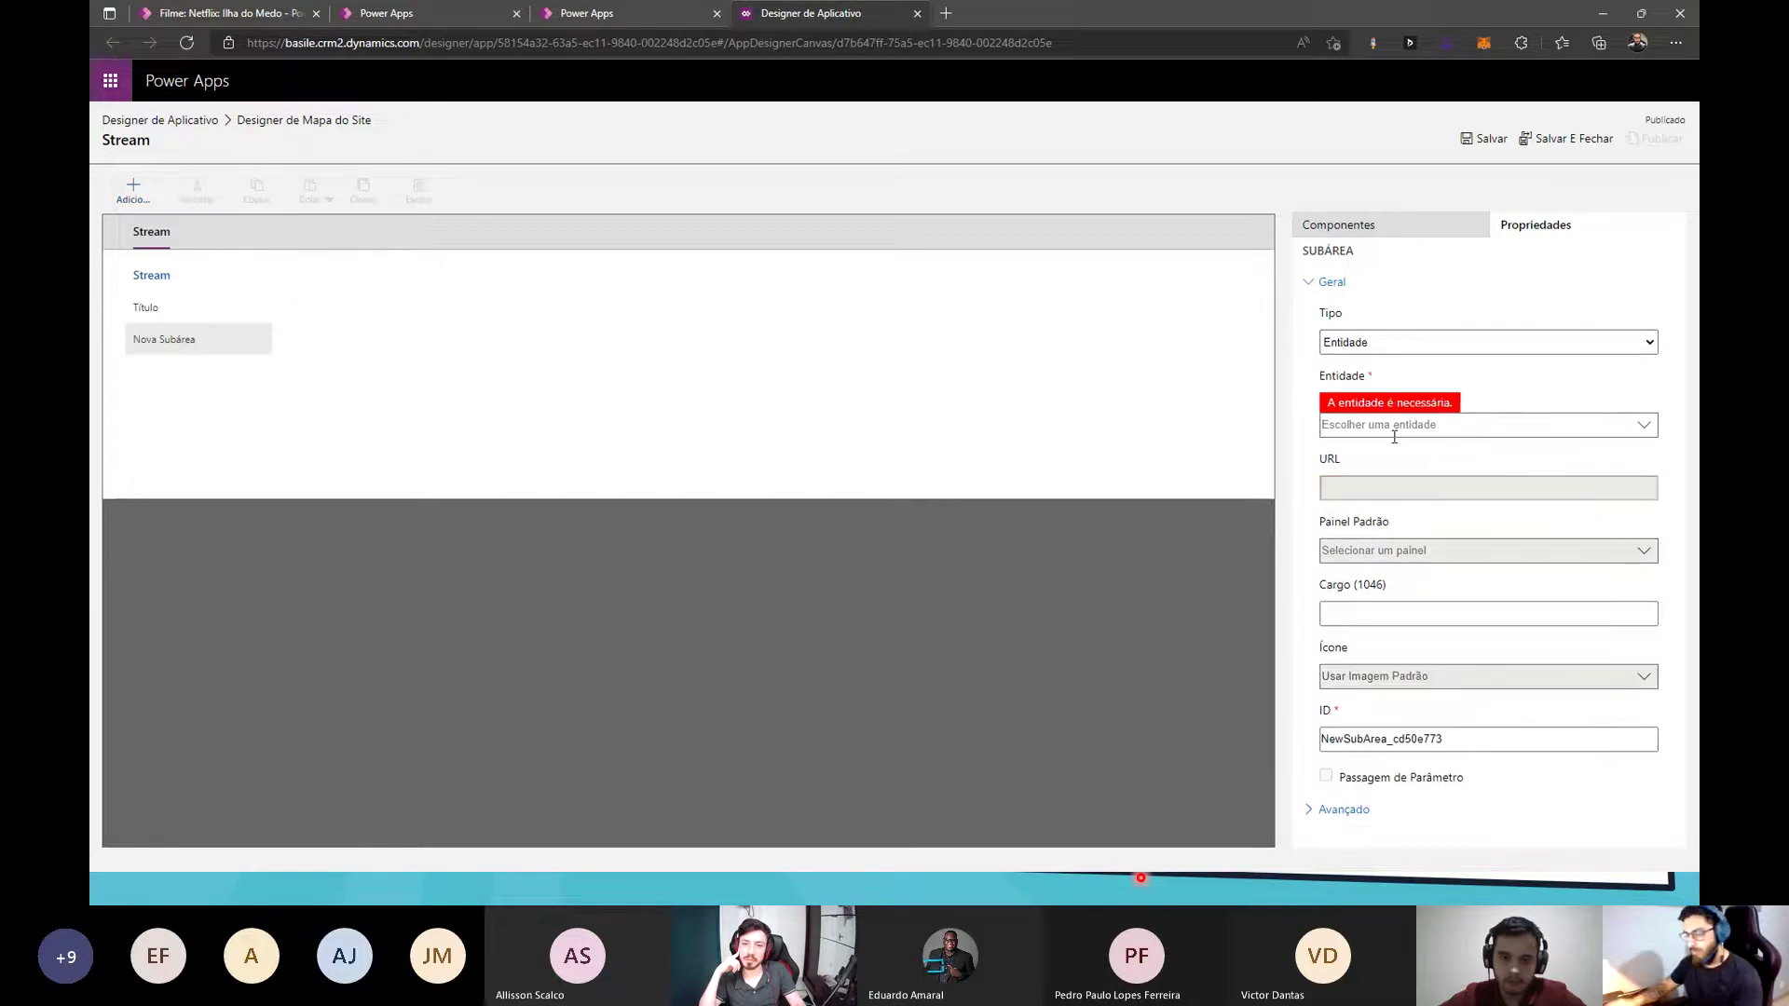
left_click(1395, 427)
type("geê")
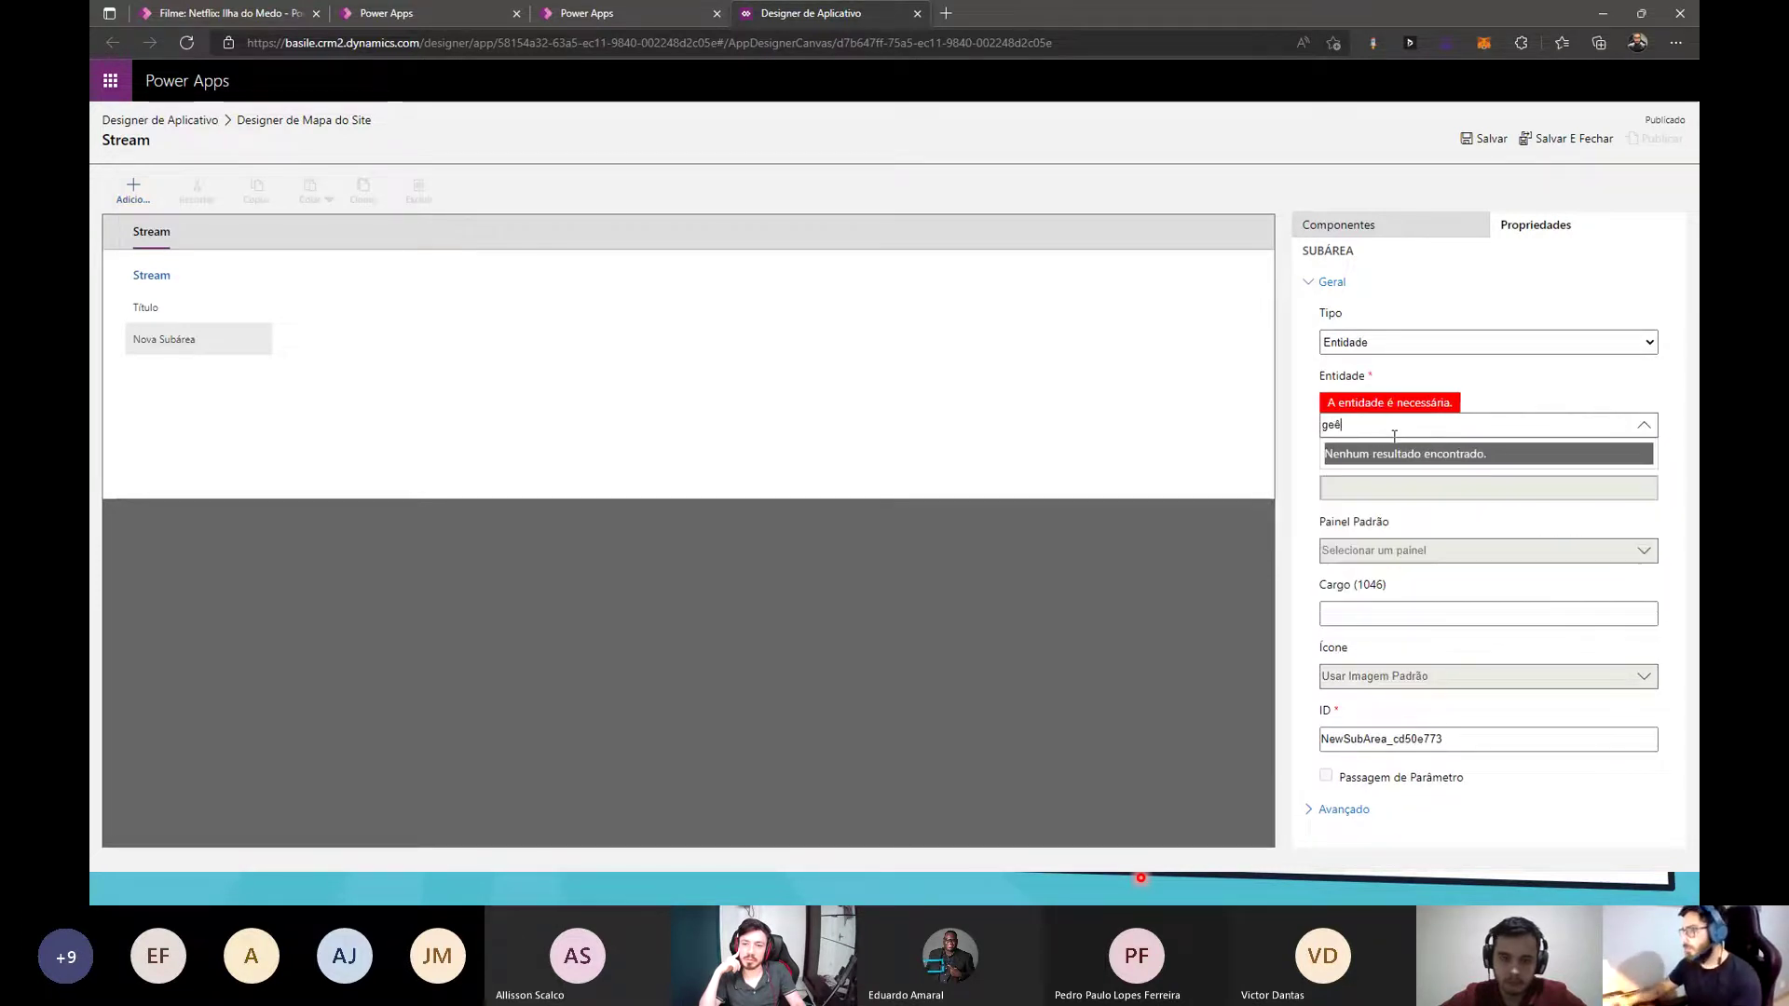
key("BackSpace")
type("ê")
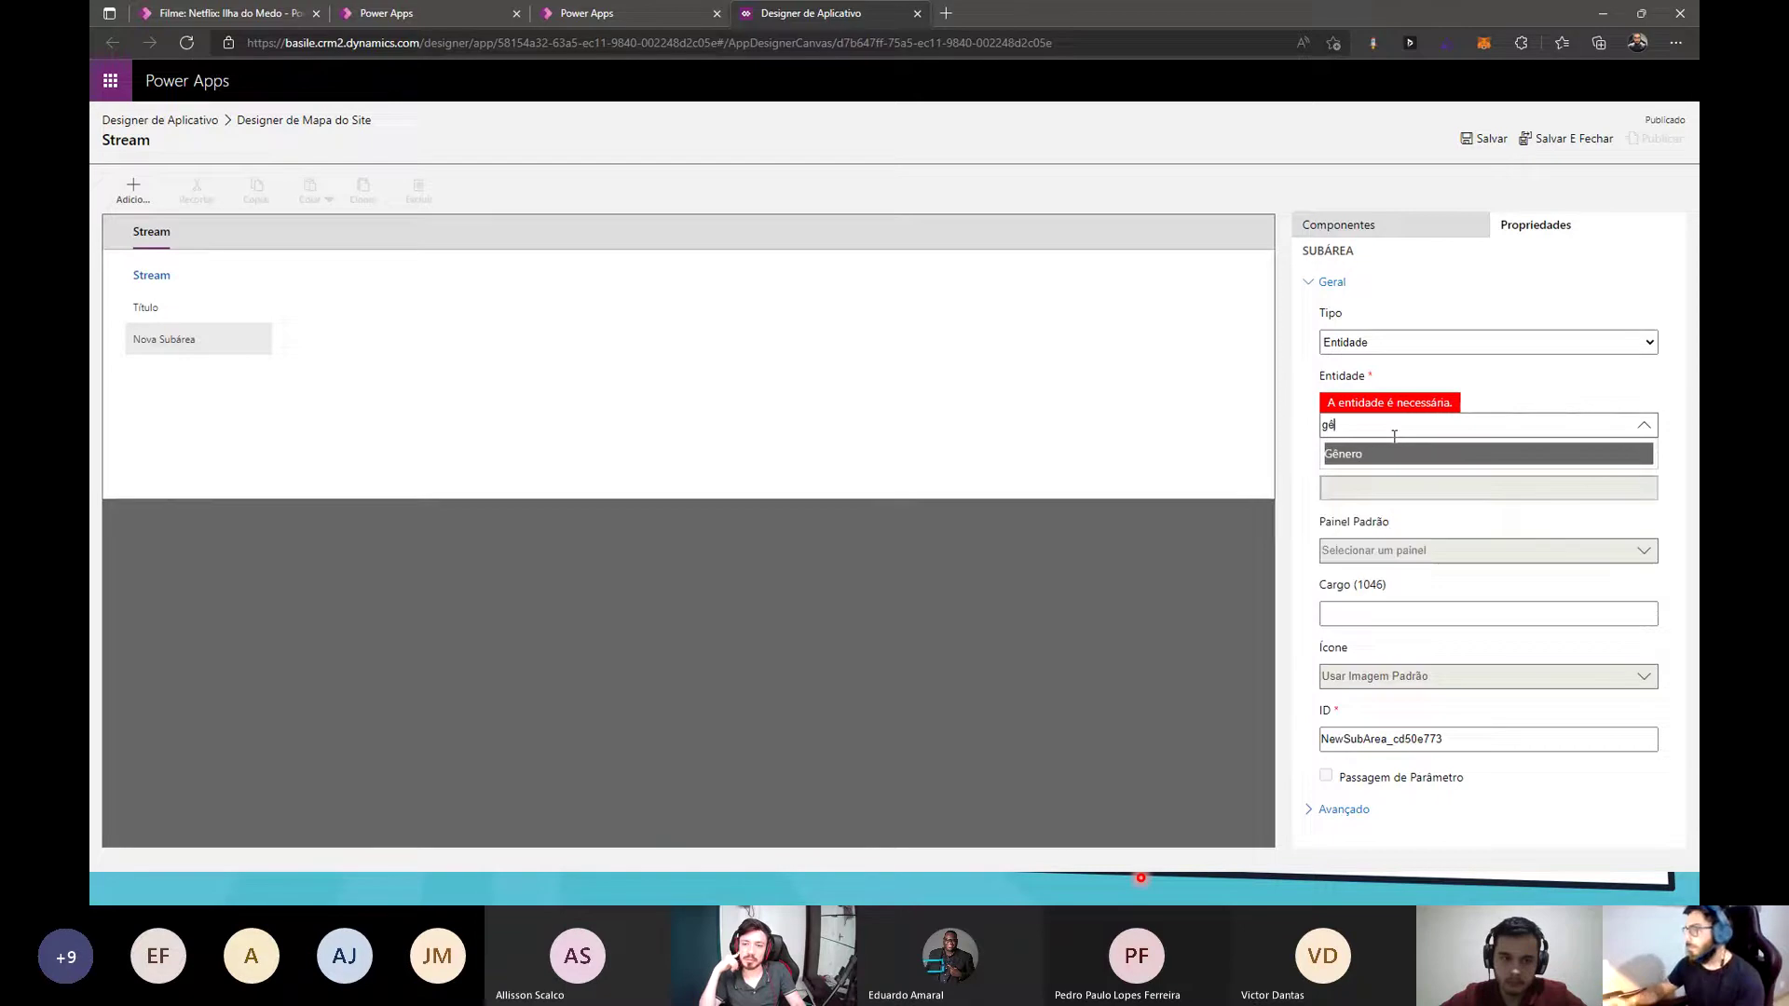
left_click(1398, 454)
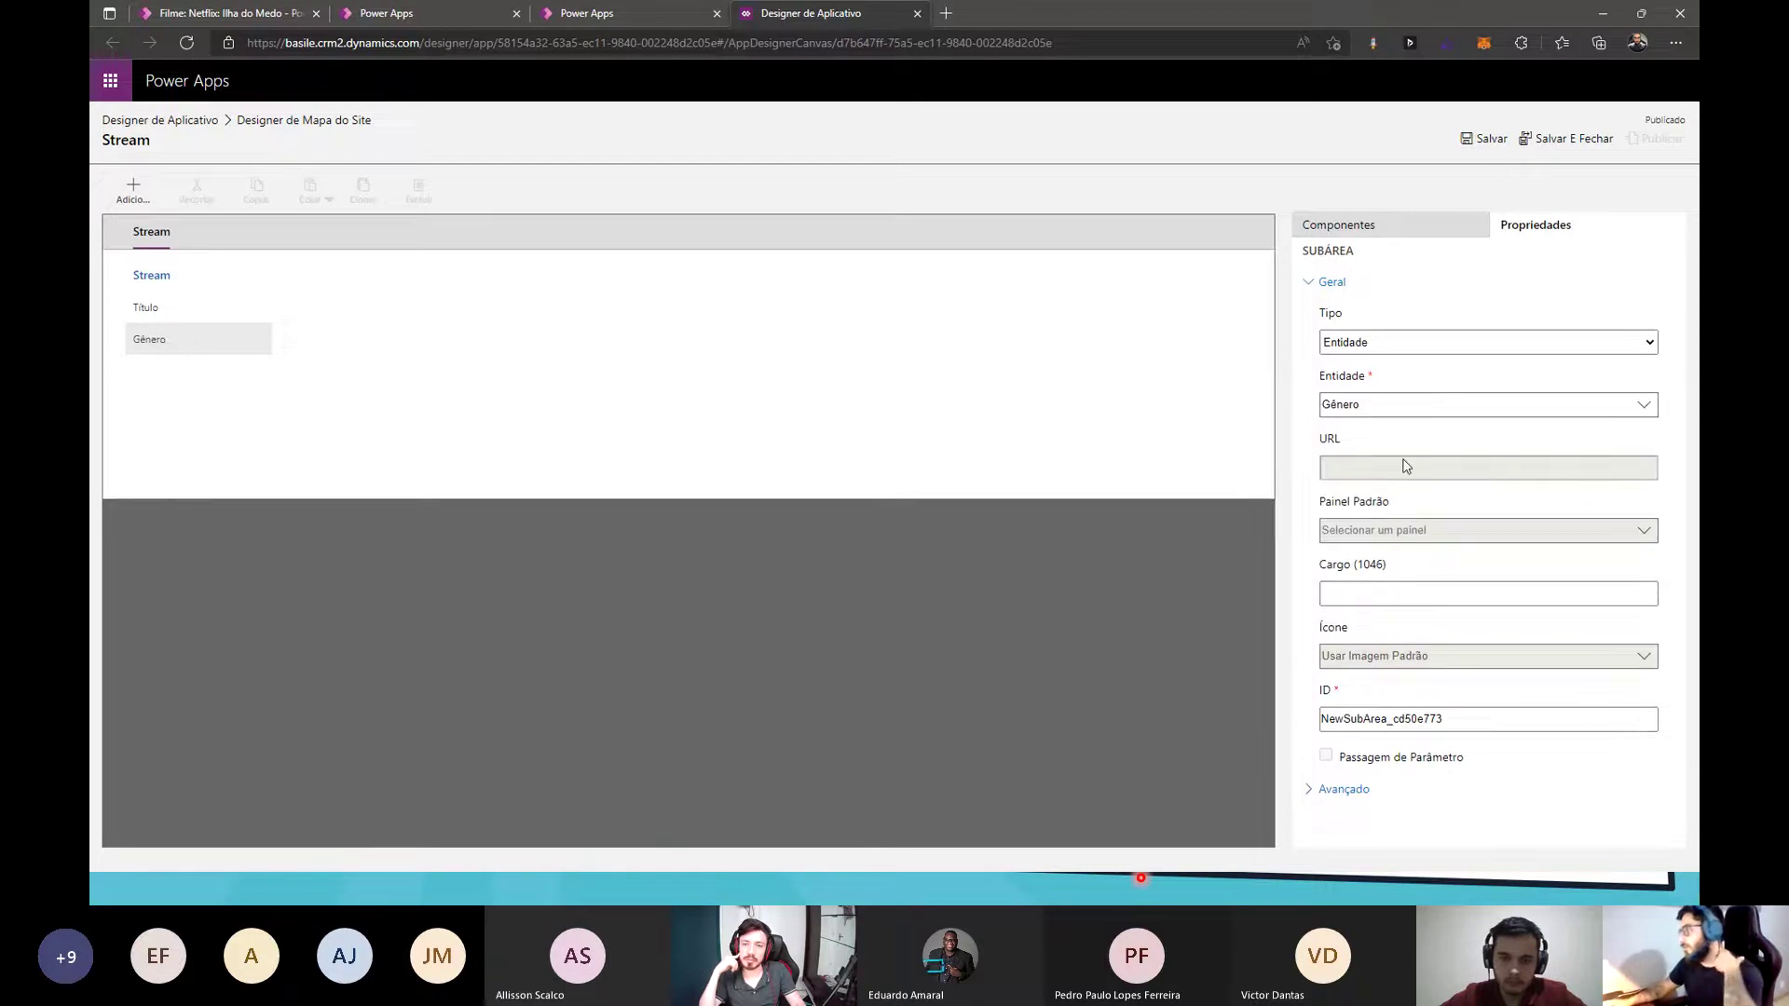
- Save and publish the site map, and close it to return to the app's design
left_click(1481, 140)
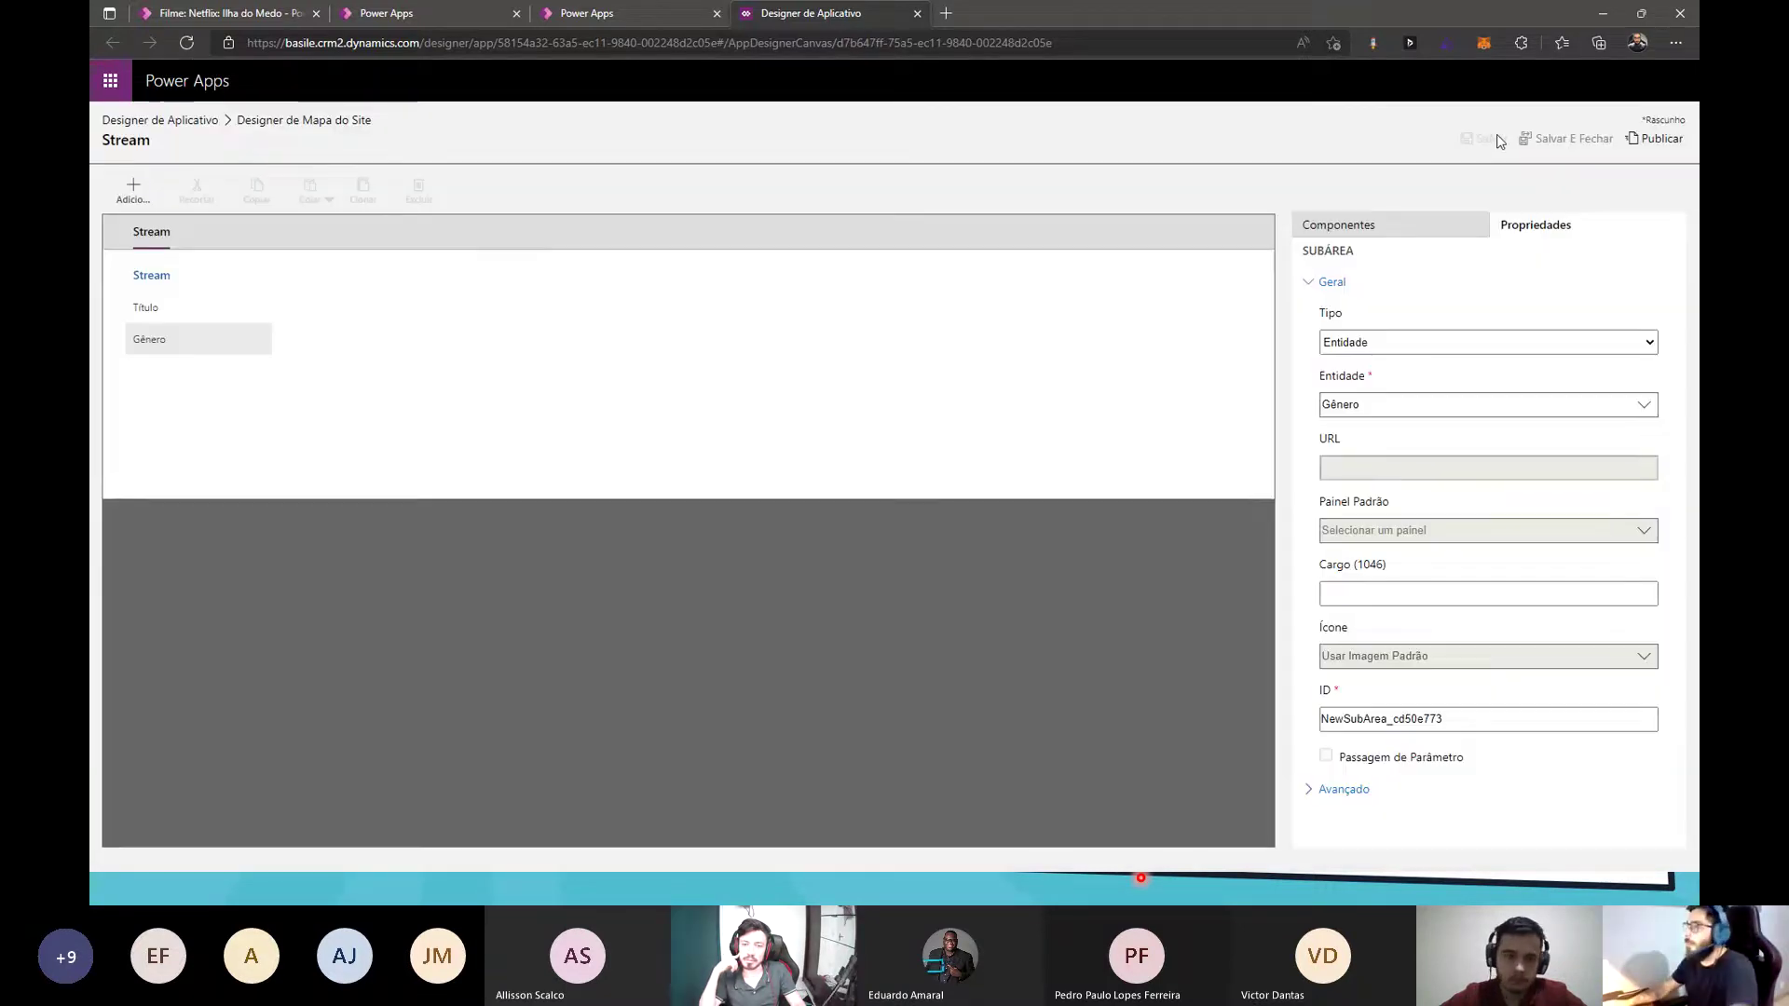
left_click(1663, 141)
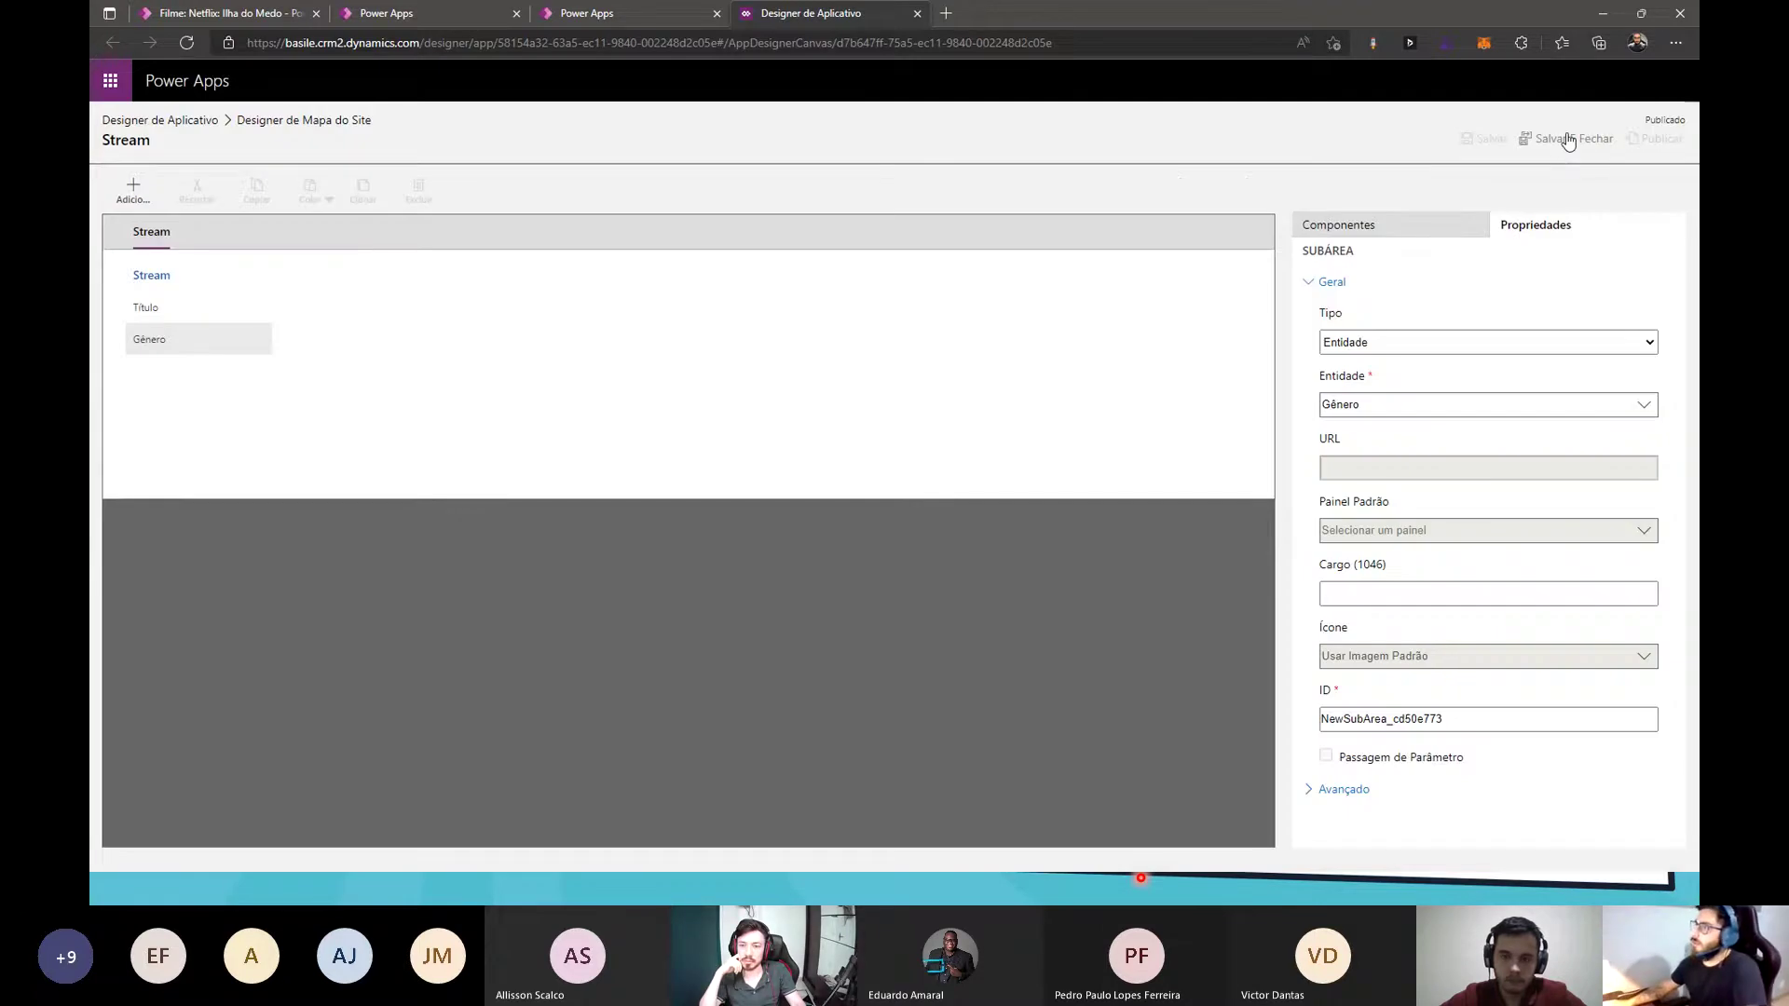
left_click(1568, 140)
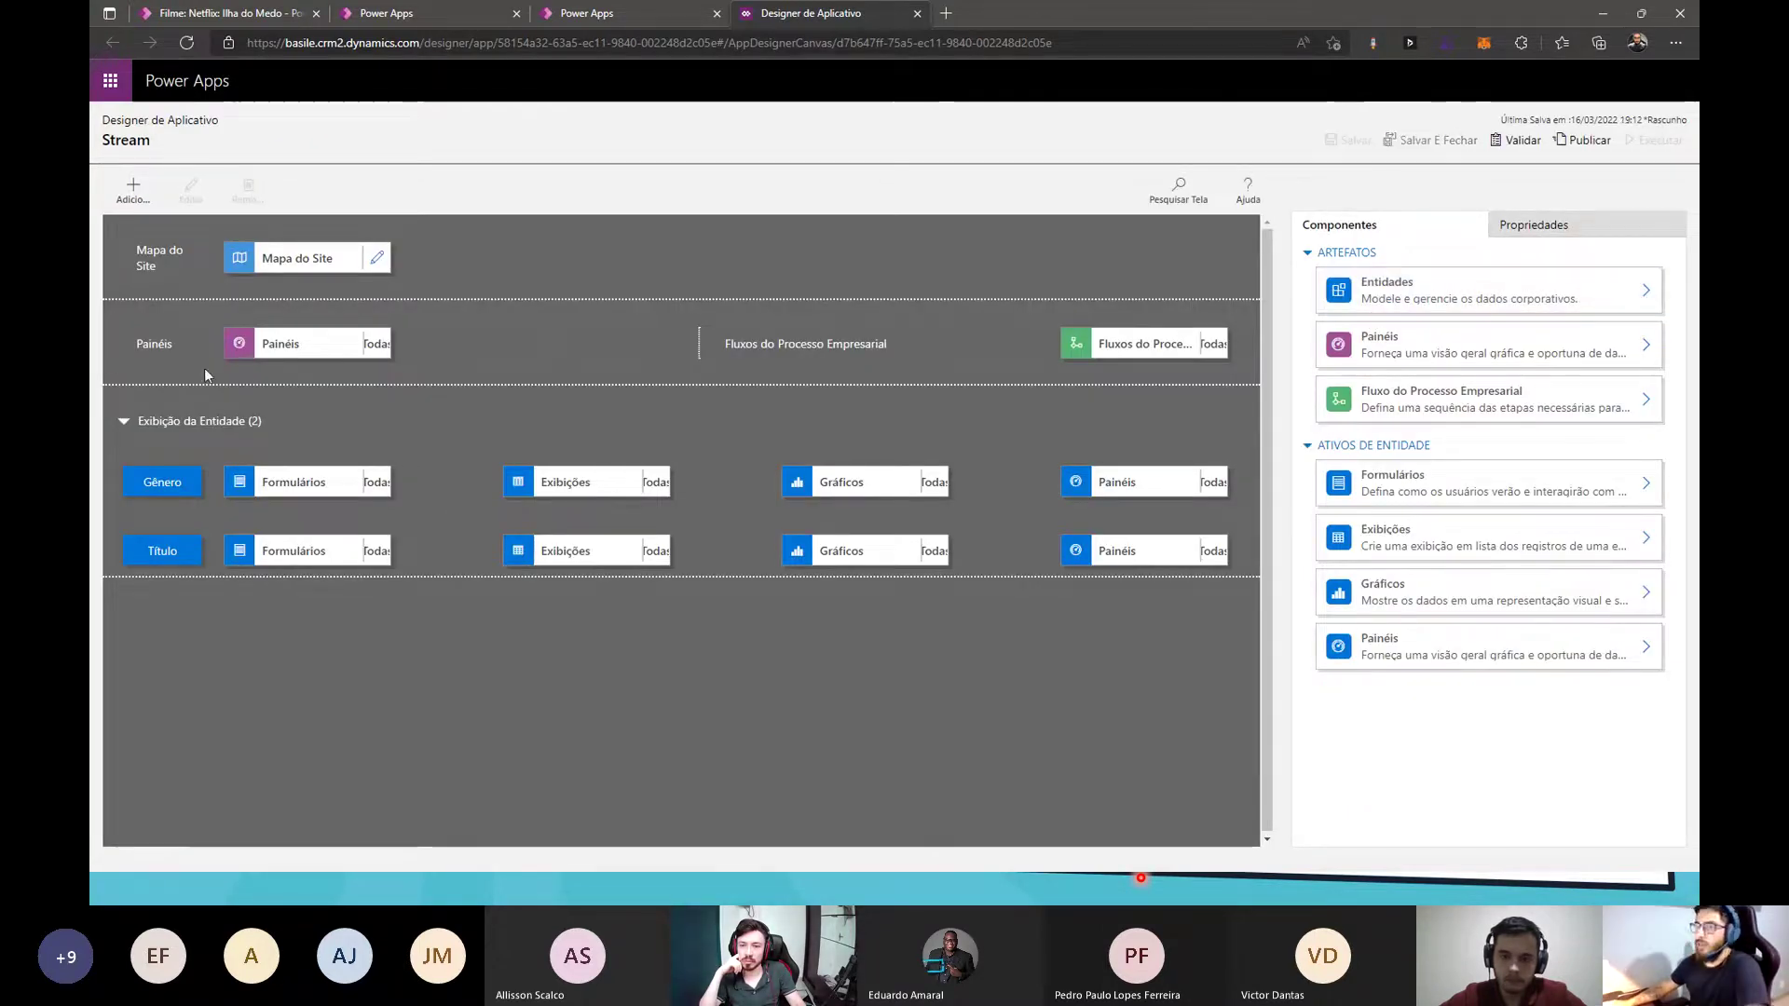
- Publish the Stream app, run it, and open its Título list
left_click(1583, 139)
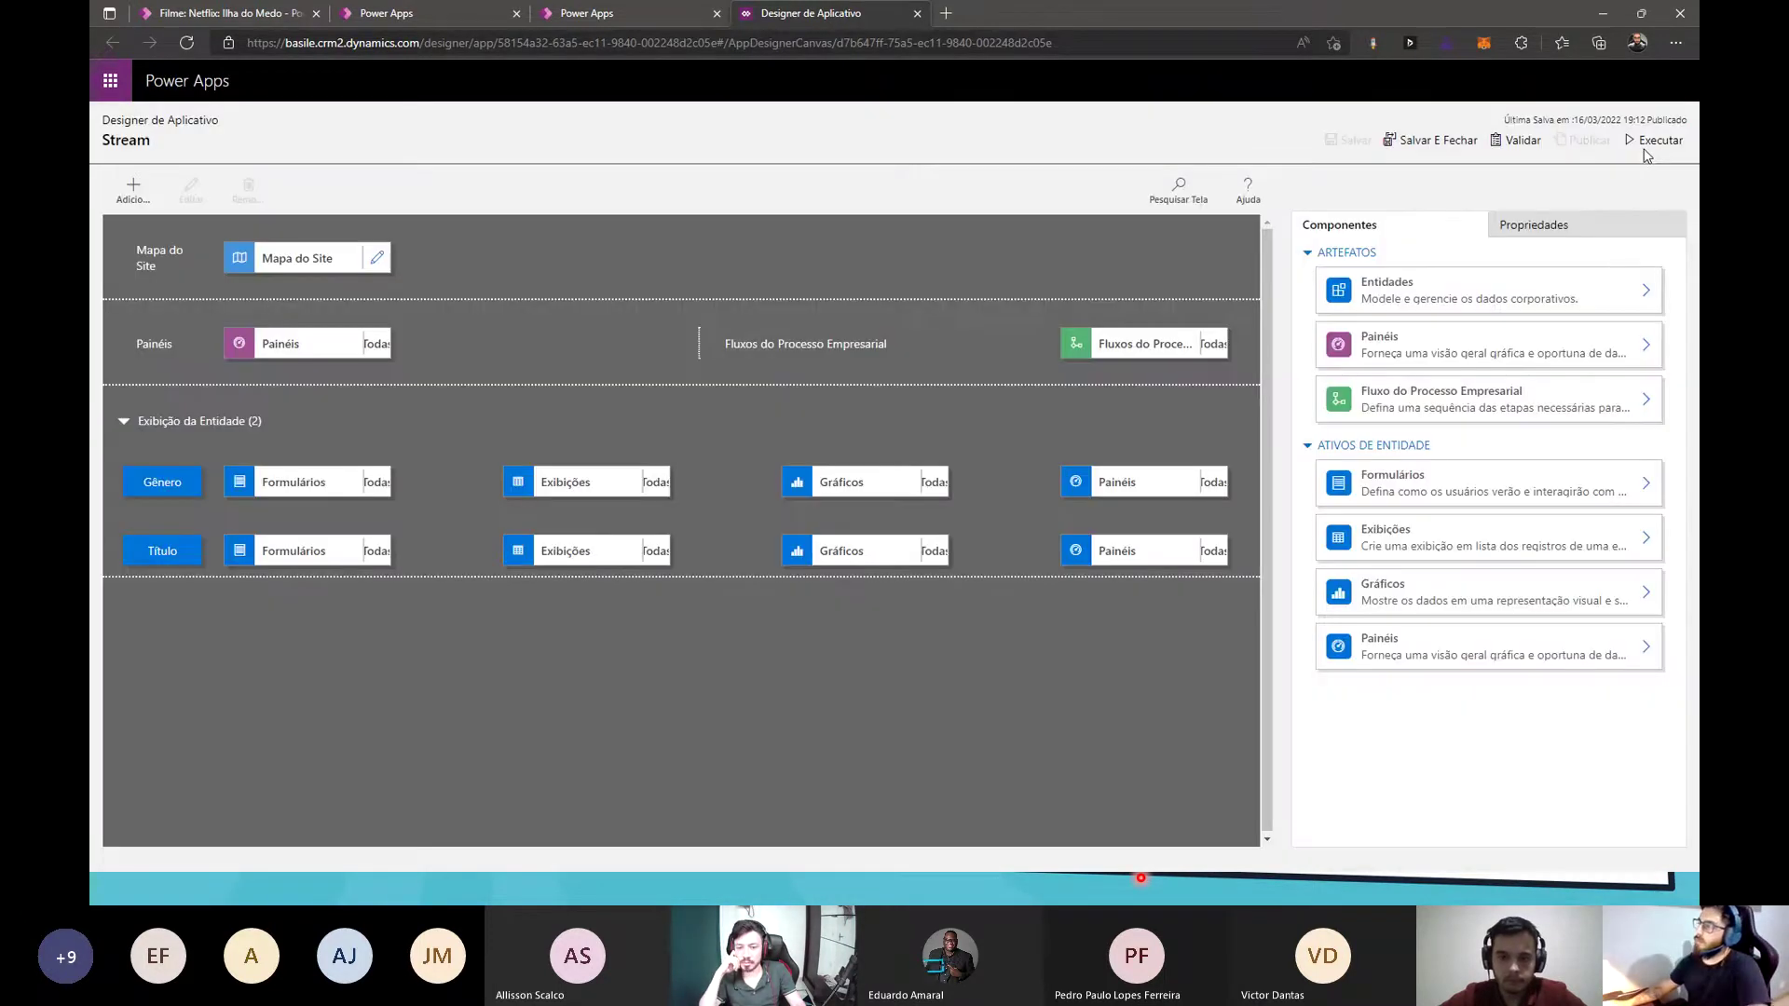
left_click(1647, 149)
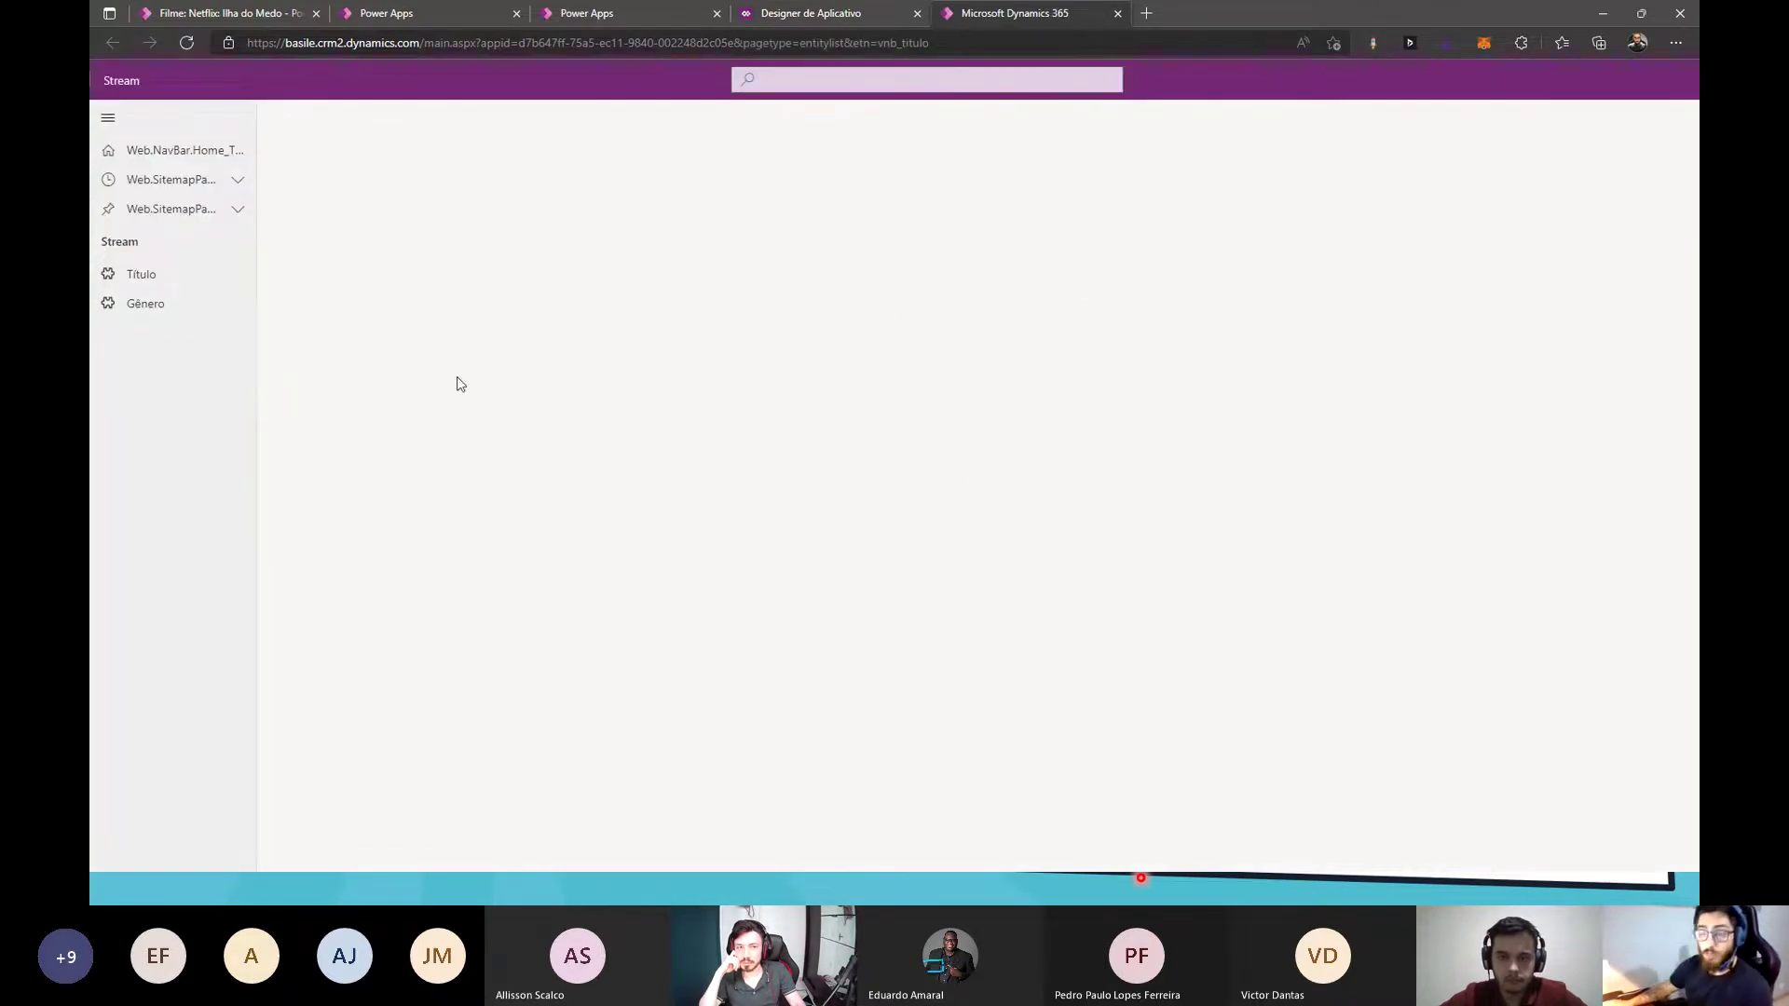
left_click(159, 278)
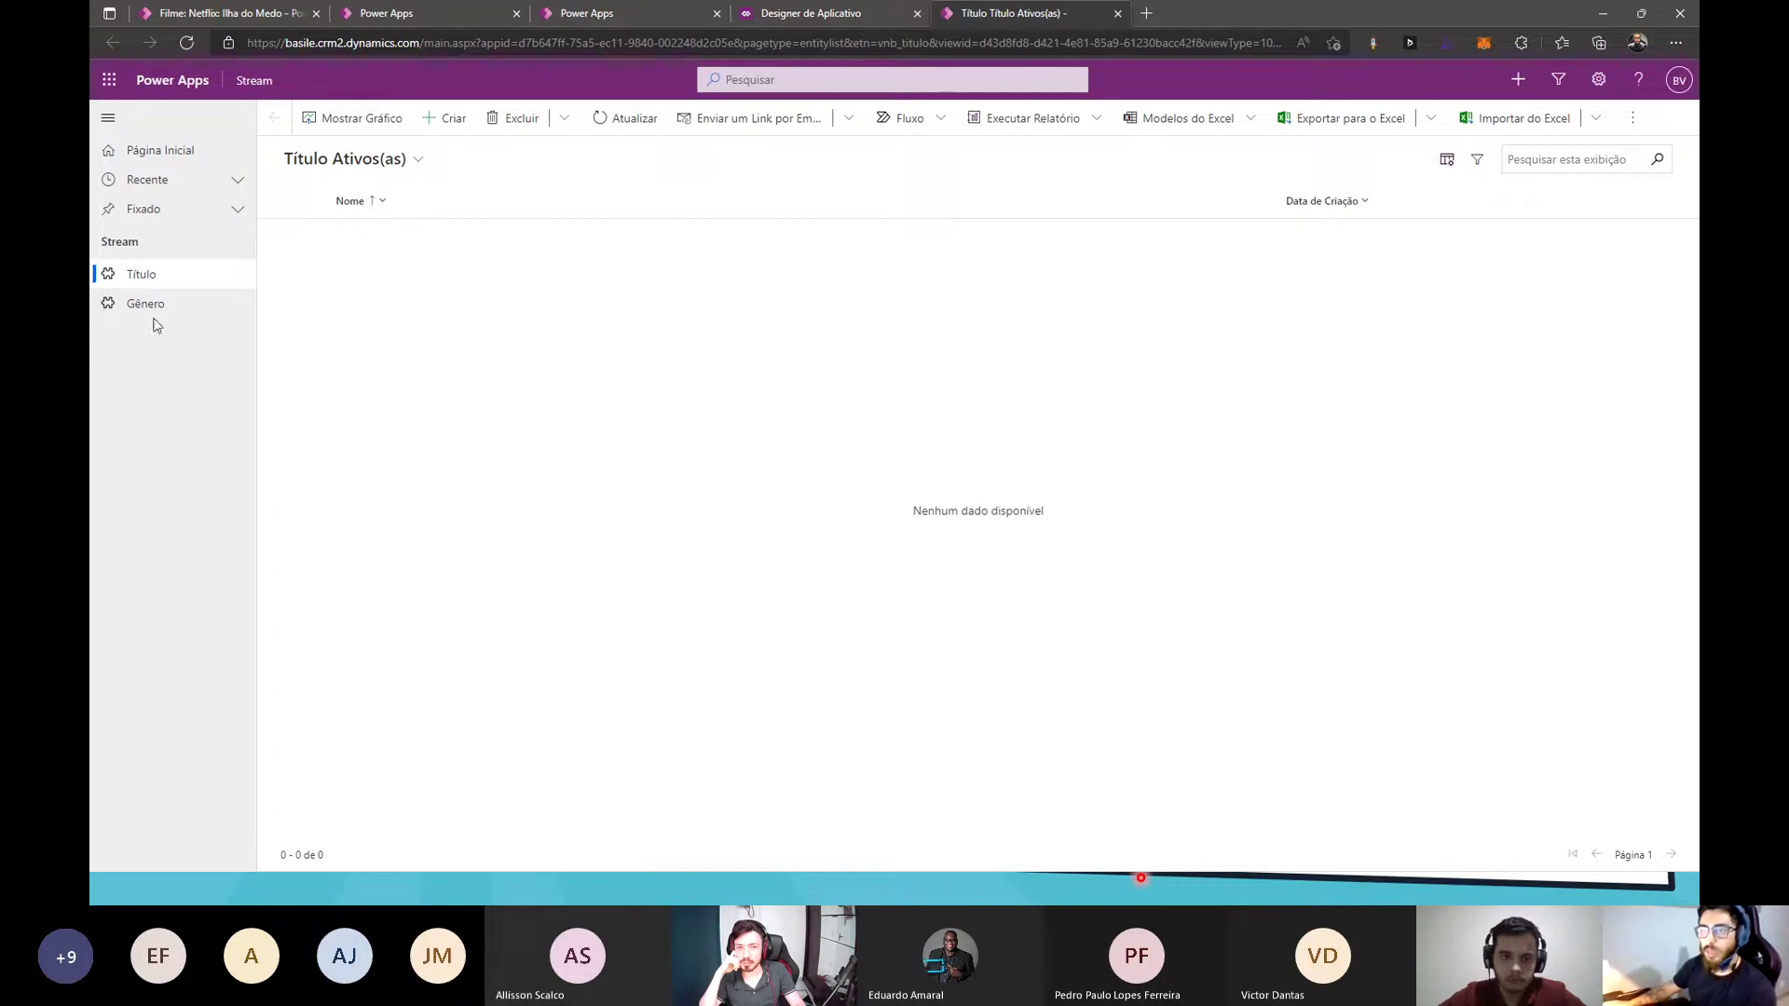
- Create a Gênero record named Terror, then save and close it
left_click(145, 304)
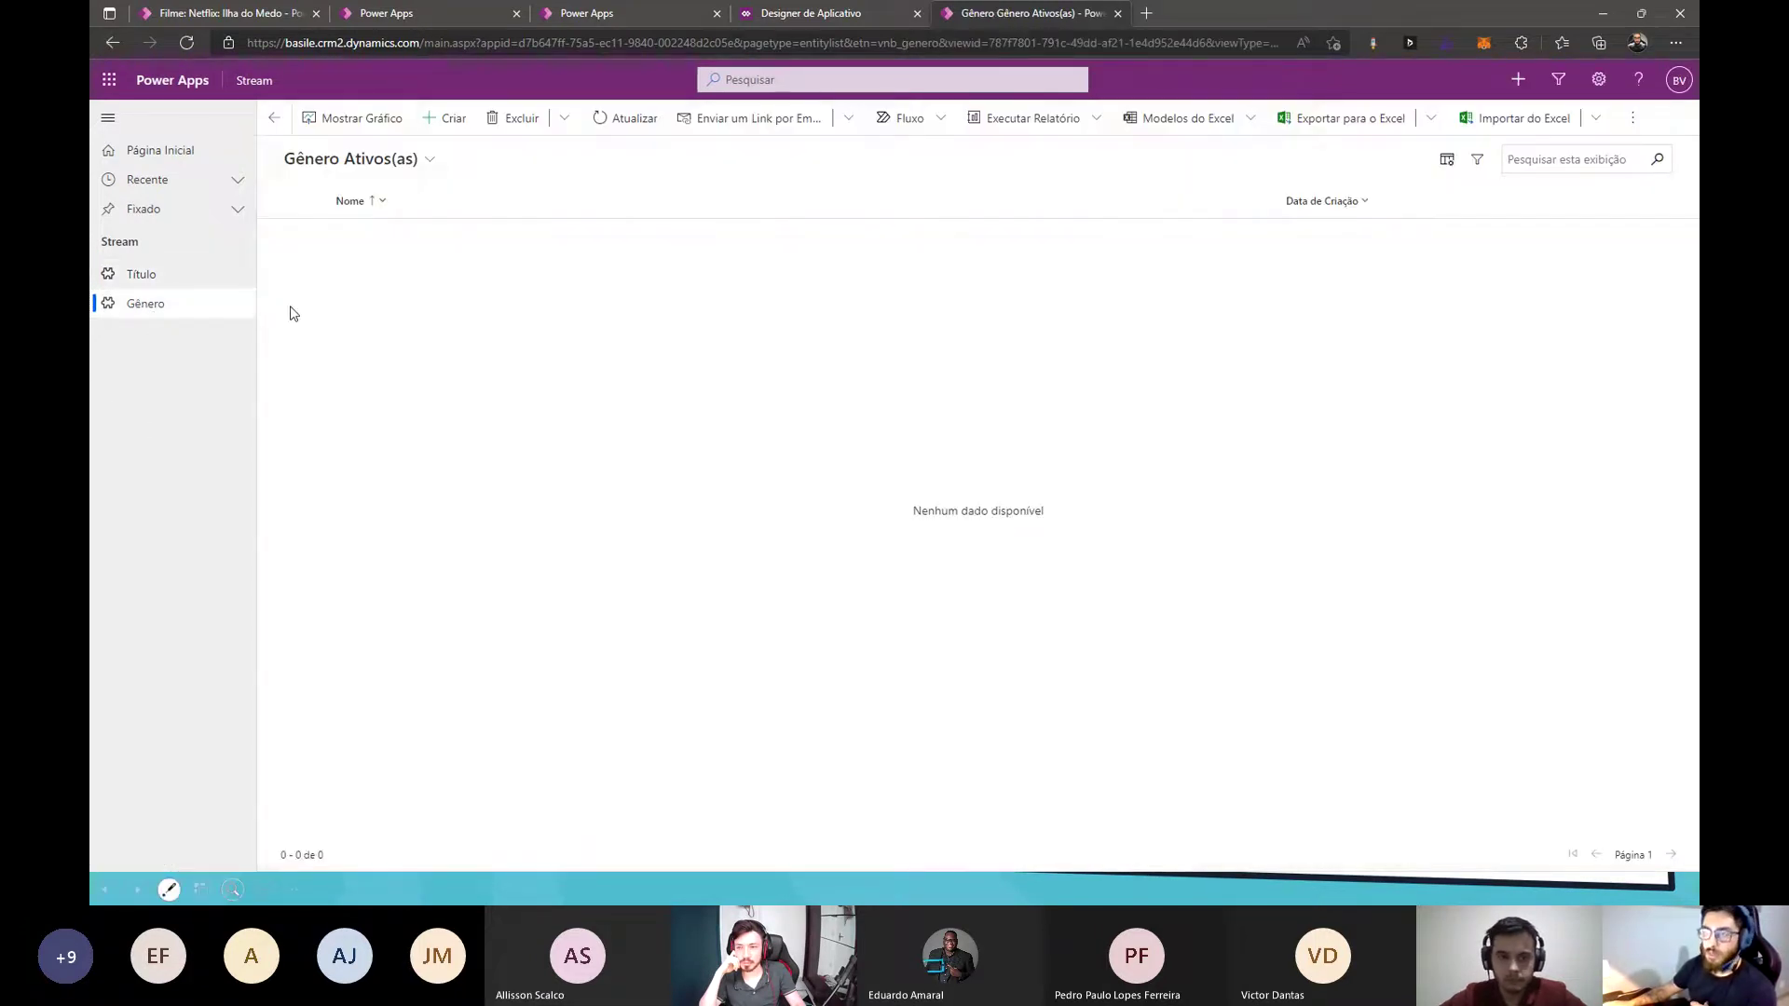
left_click(434, 121)
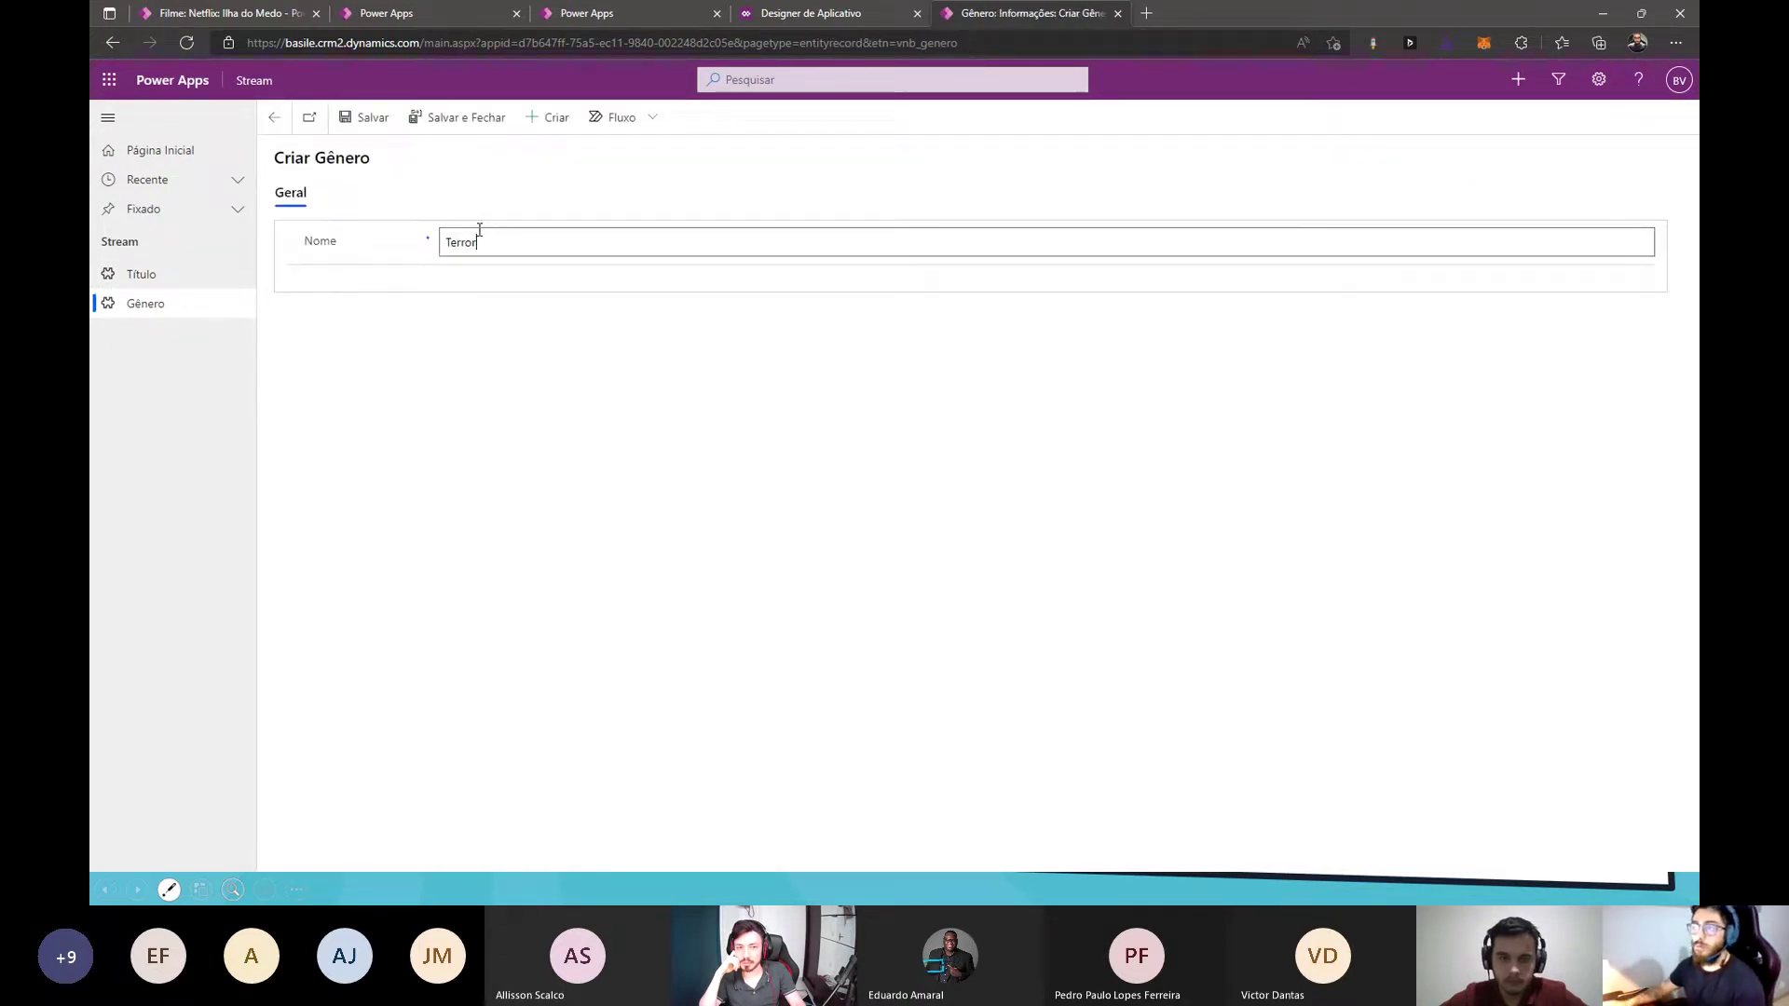
left_click(471, 126)
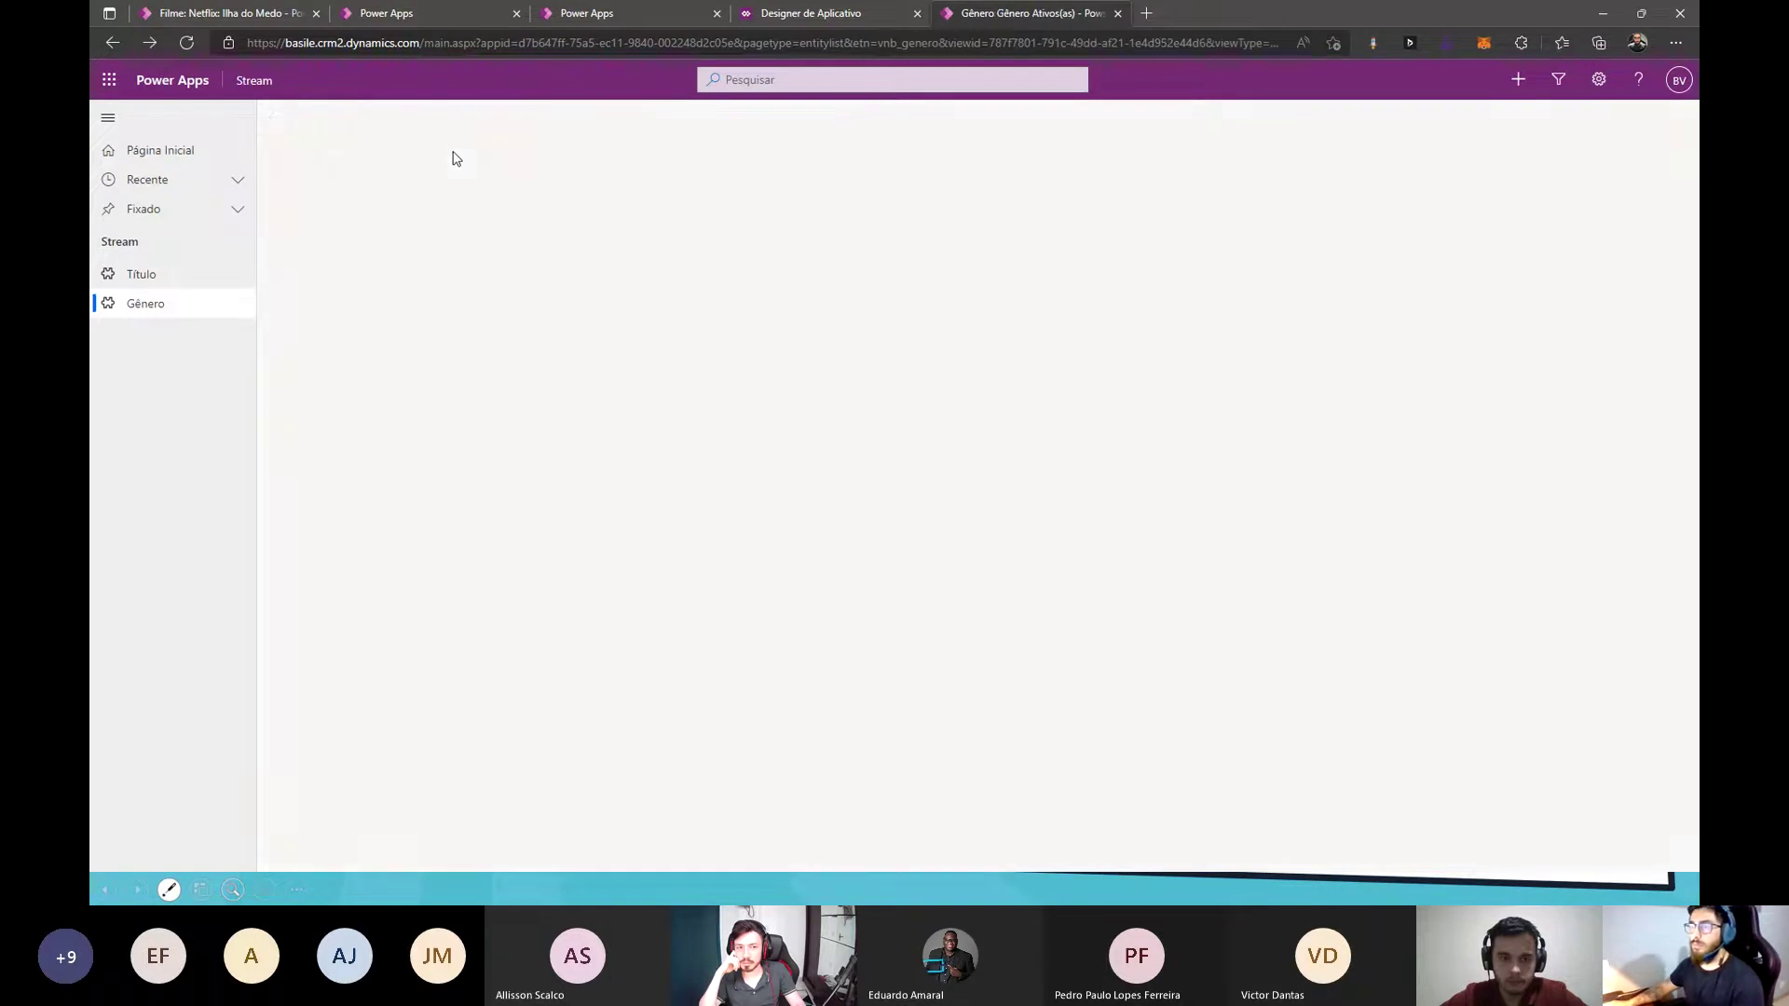
- Create a Gênero record named Suspense, then save and close it
left_click(438, 117)
left_click(488, 241)
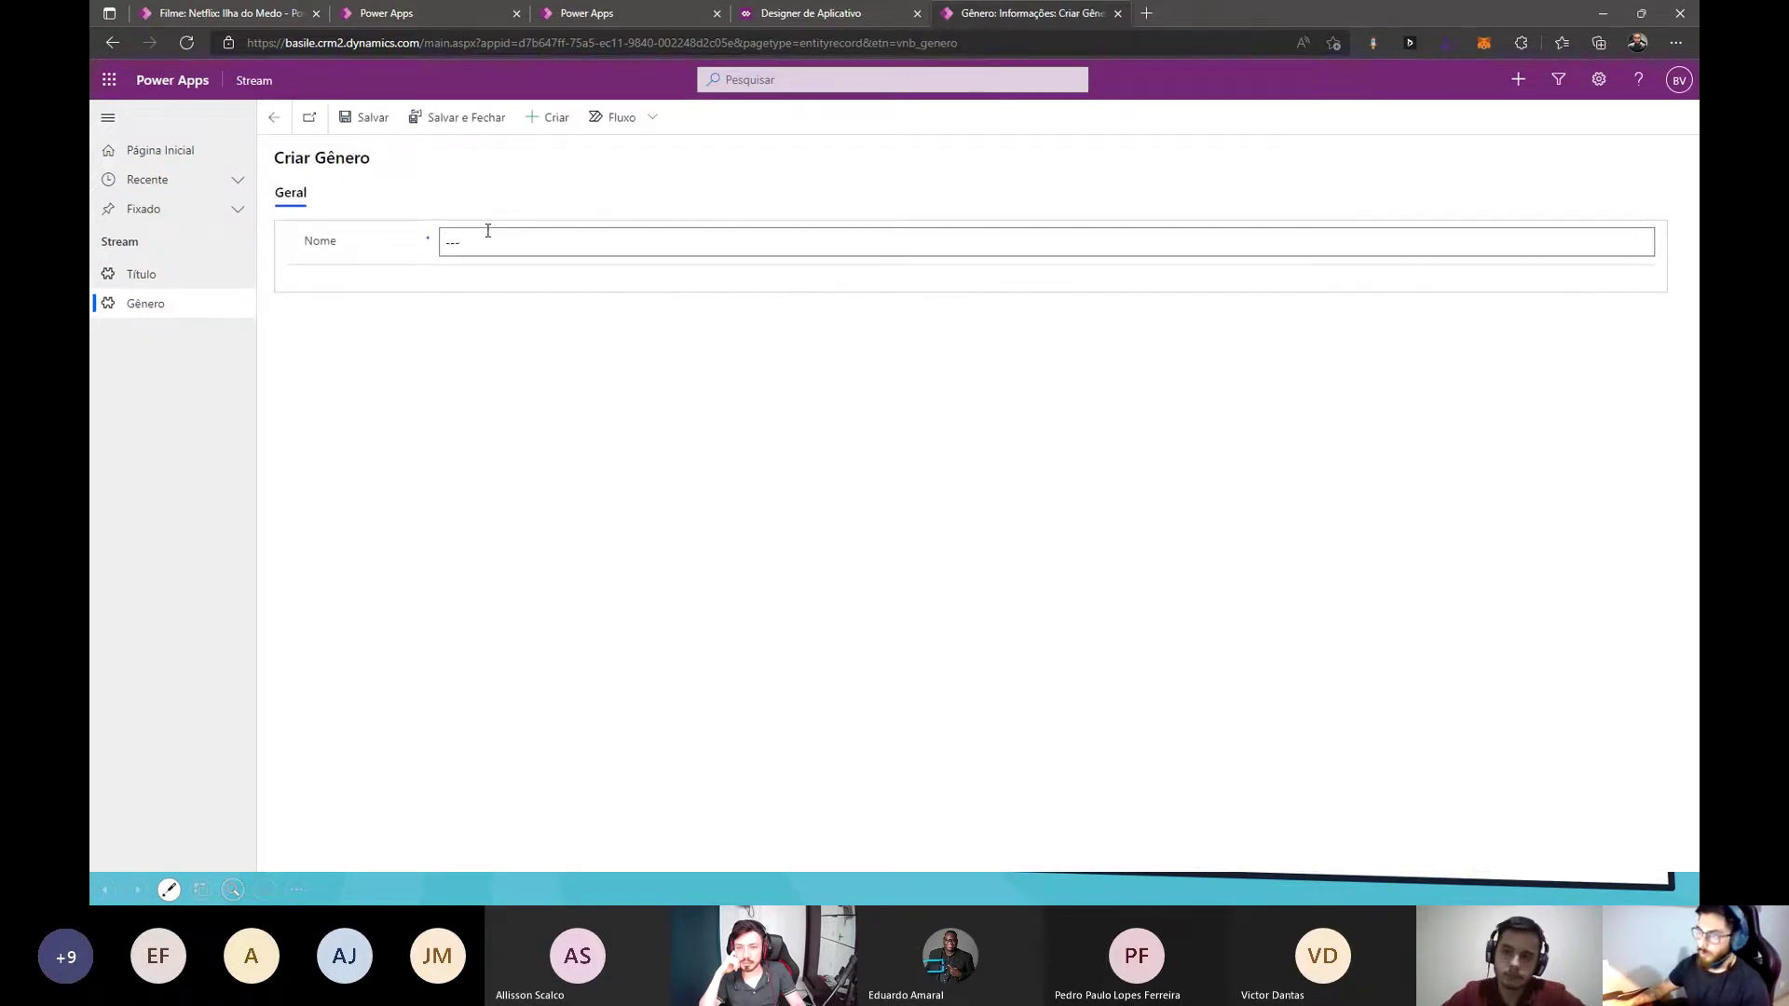
type("Suspense")
left_click(461, 118)
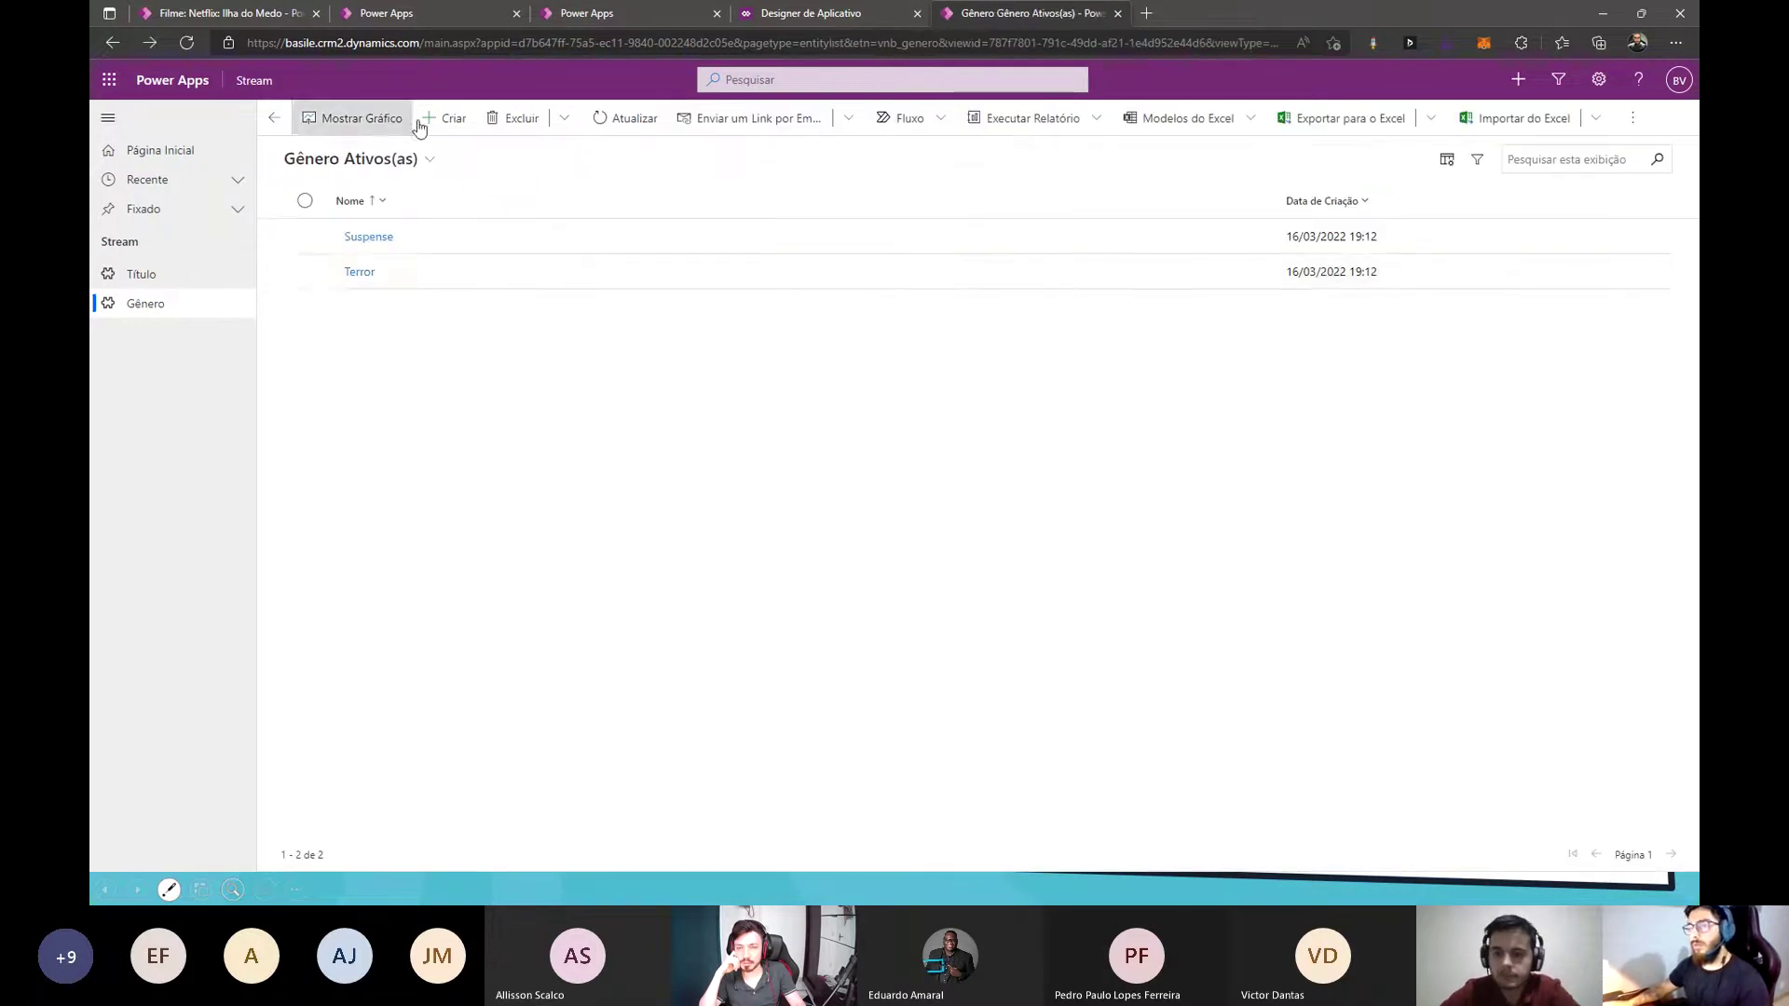
- Try to save another new Gênero record with the already used name Suspense to test the table's key
left_click(440, 118)
left_click(496, 243)
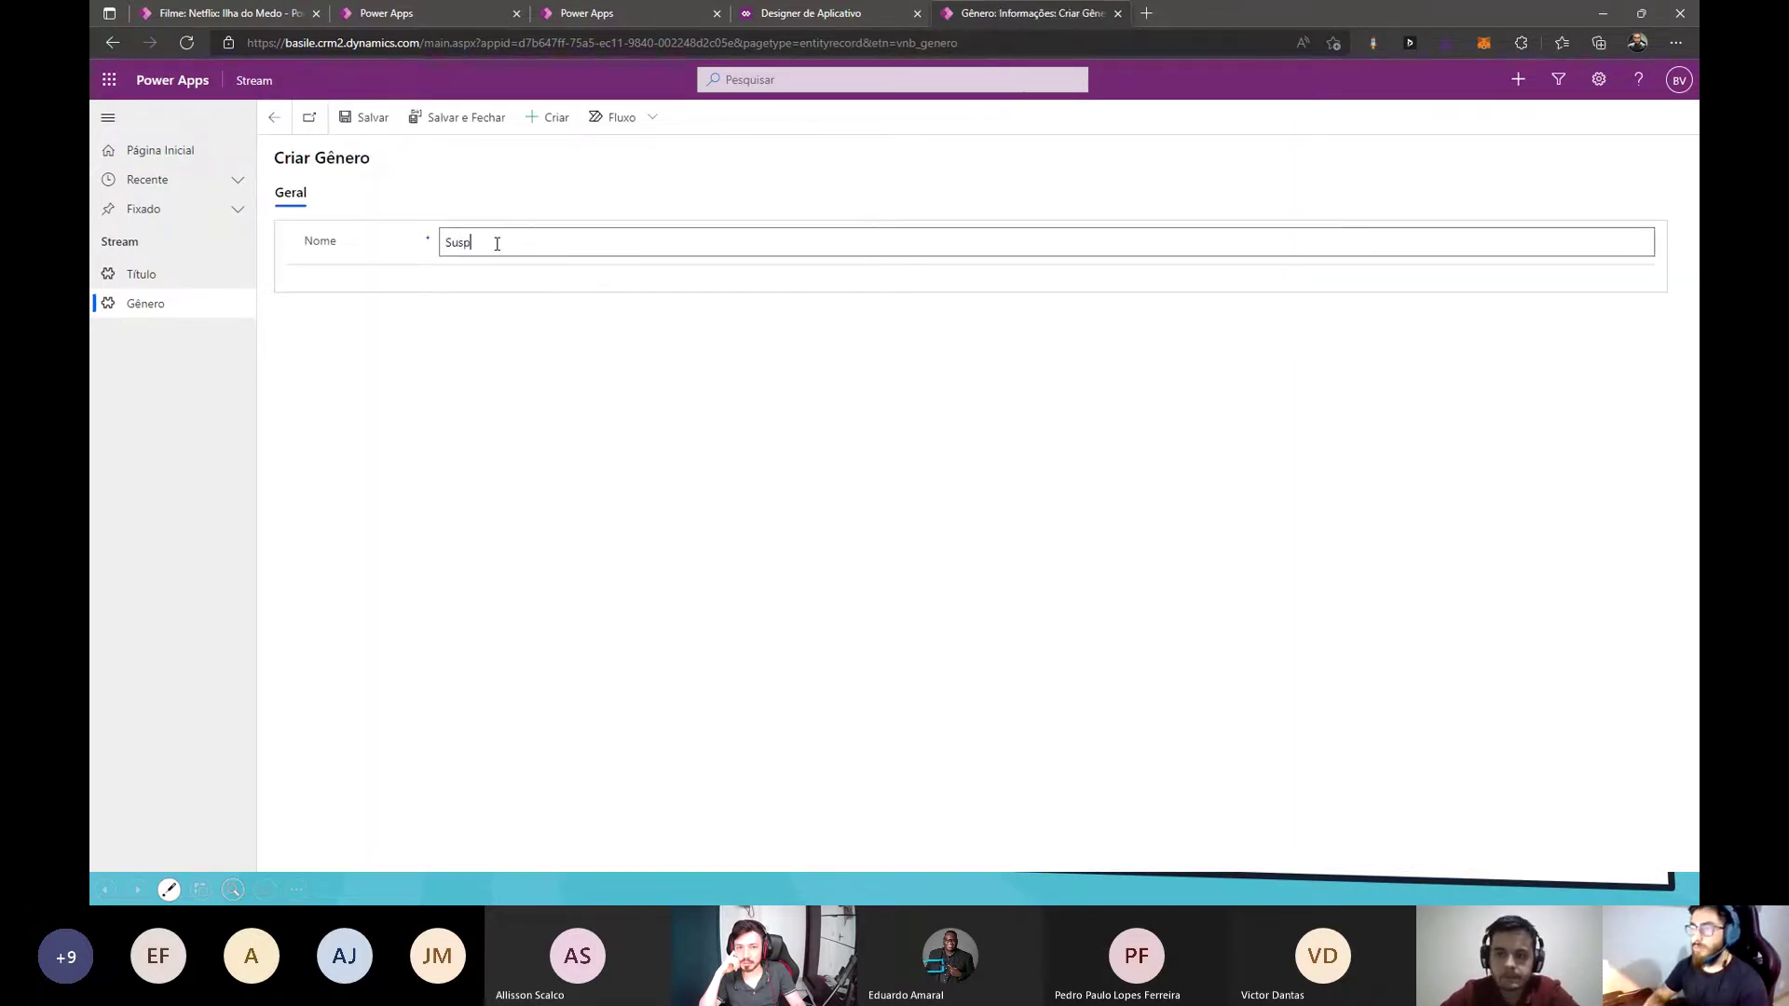
left_click(371, 118)
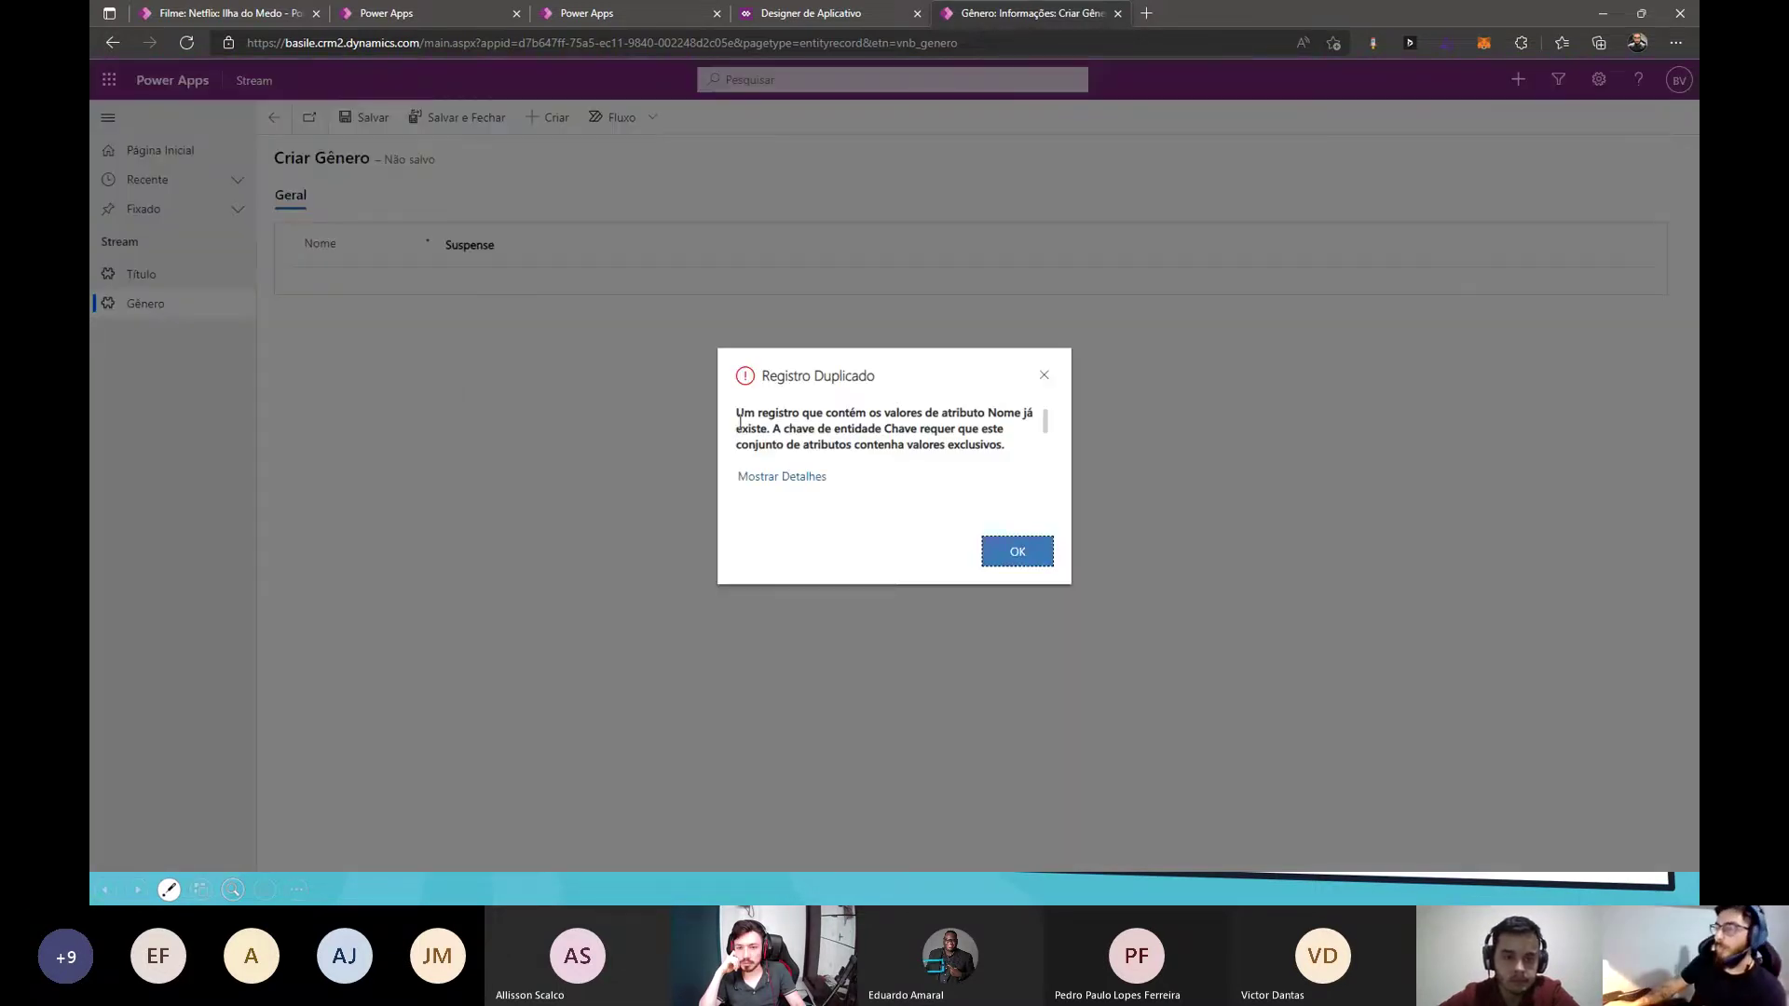
left_click_drag(740, 420, 1022, 467)
left_click(943, 445)
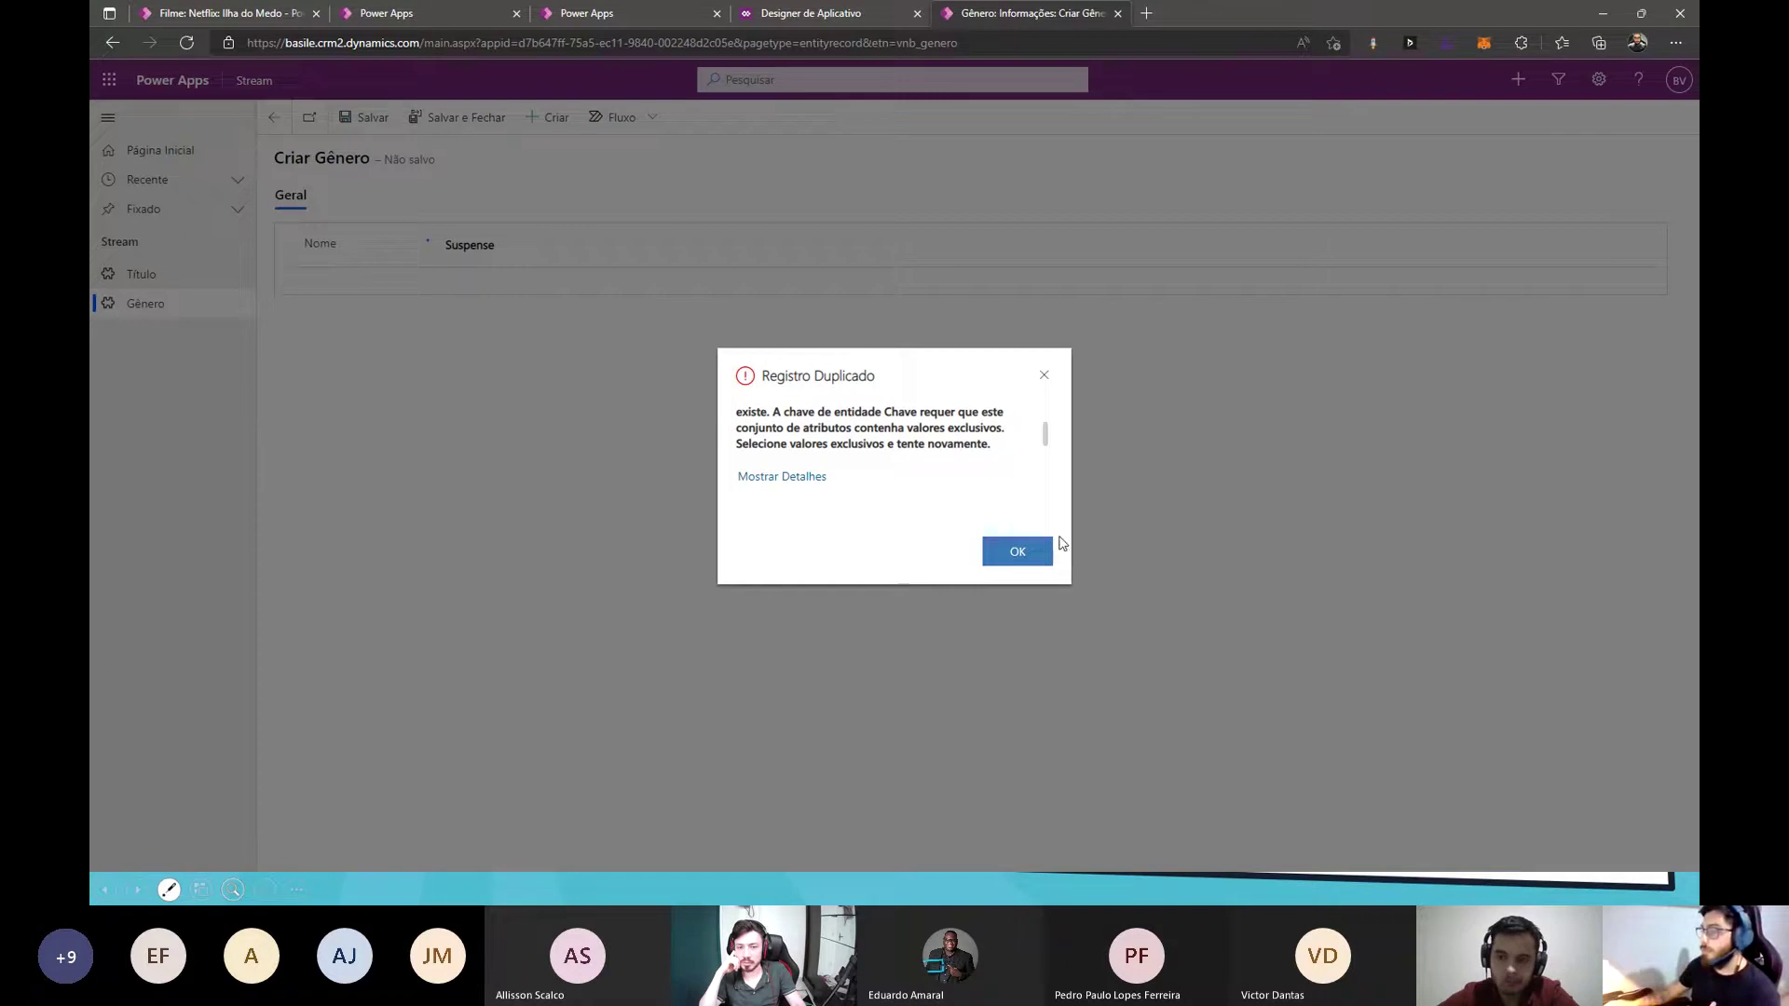
left_click(1023, 555)
left_click(456, 116)
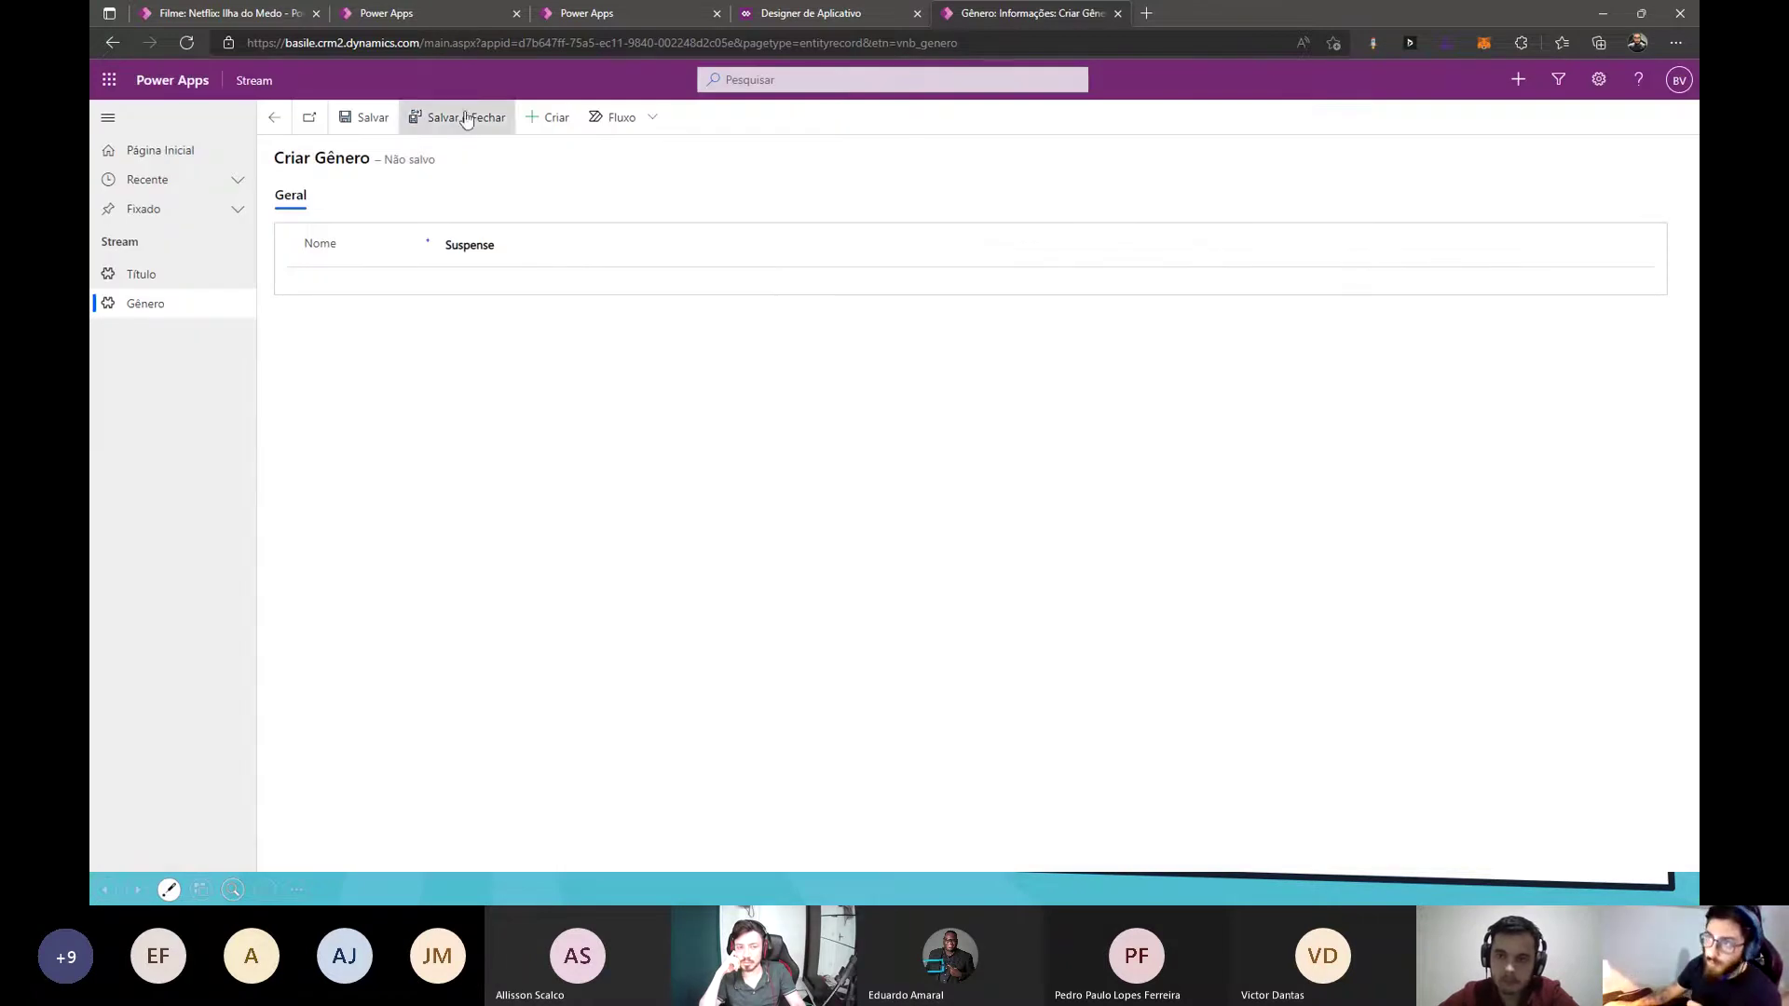
left_click(1022, 552)
- Replace the unsaved Gênero record's name with Romance, and save and close the record
double_click(511, 239)
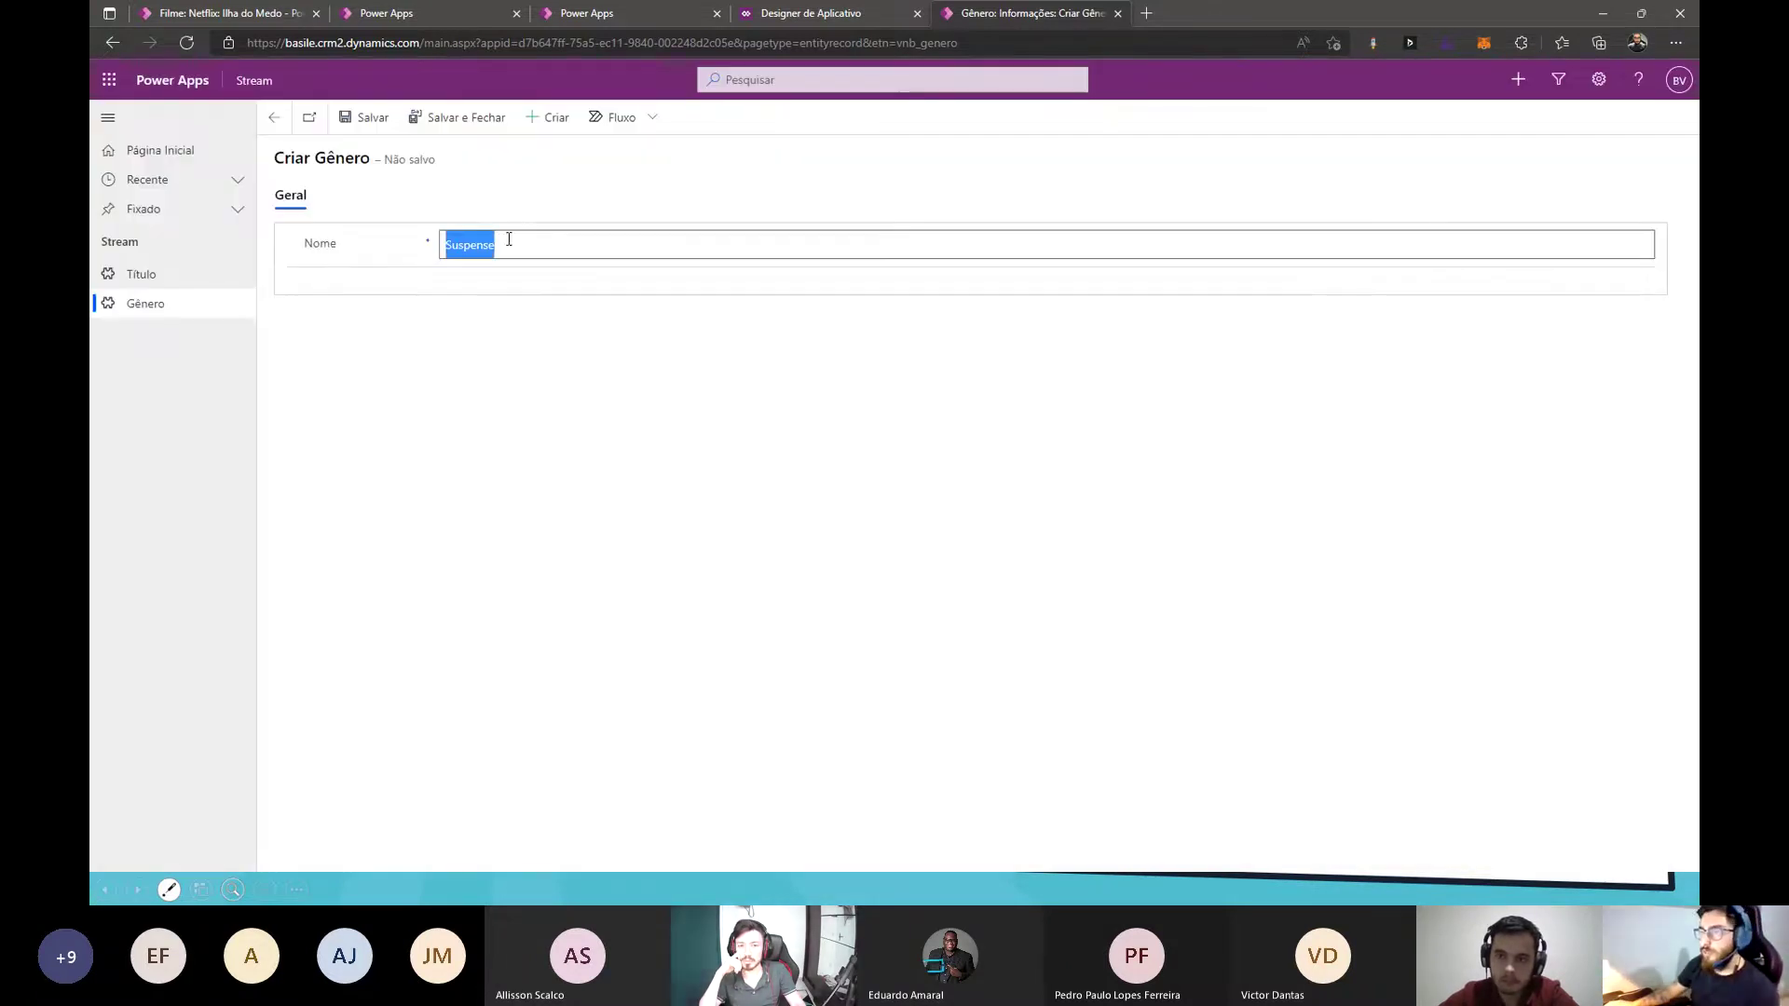
type("Romance")
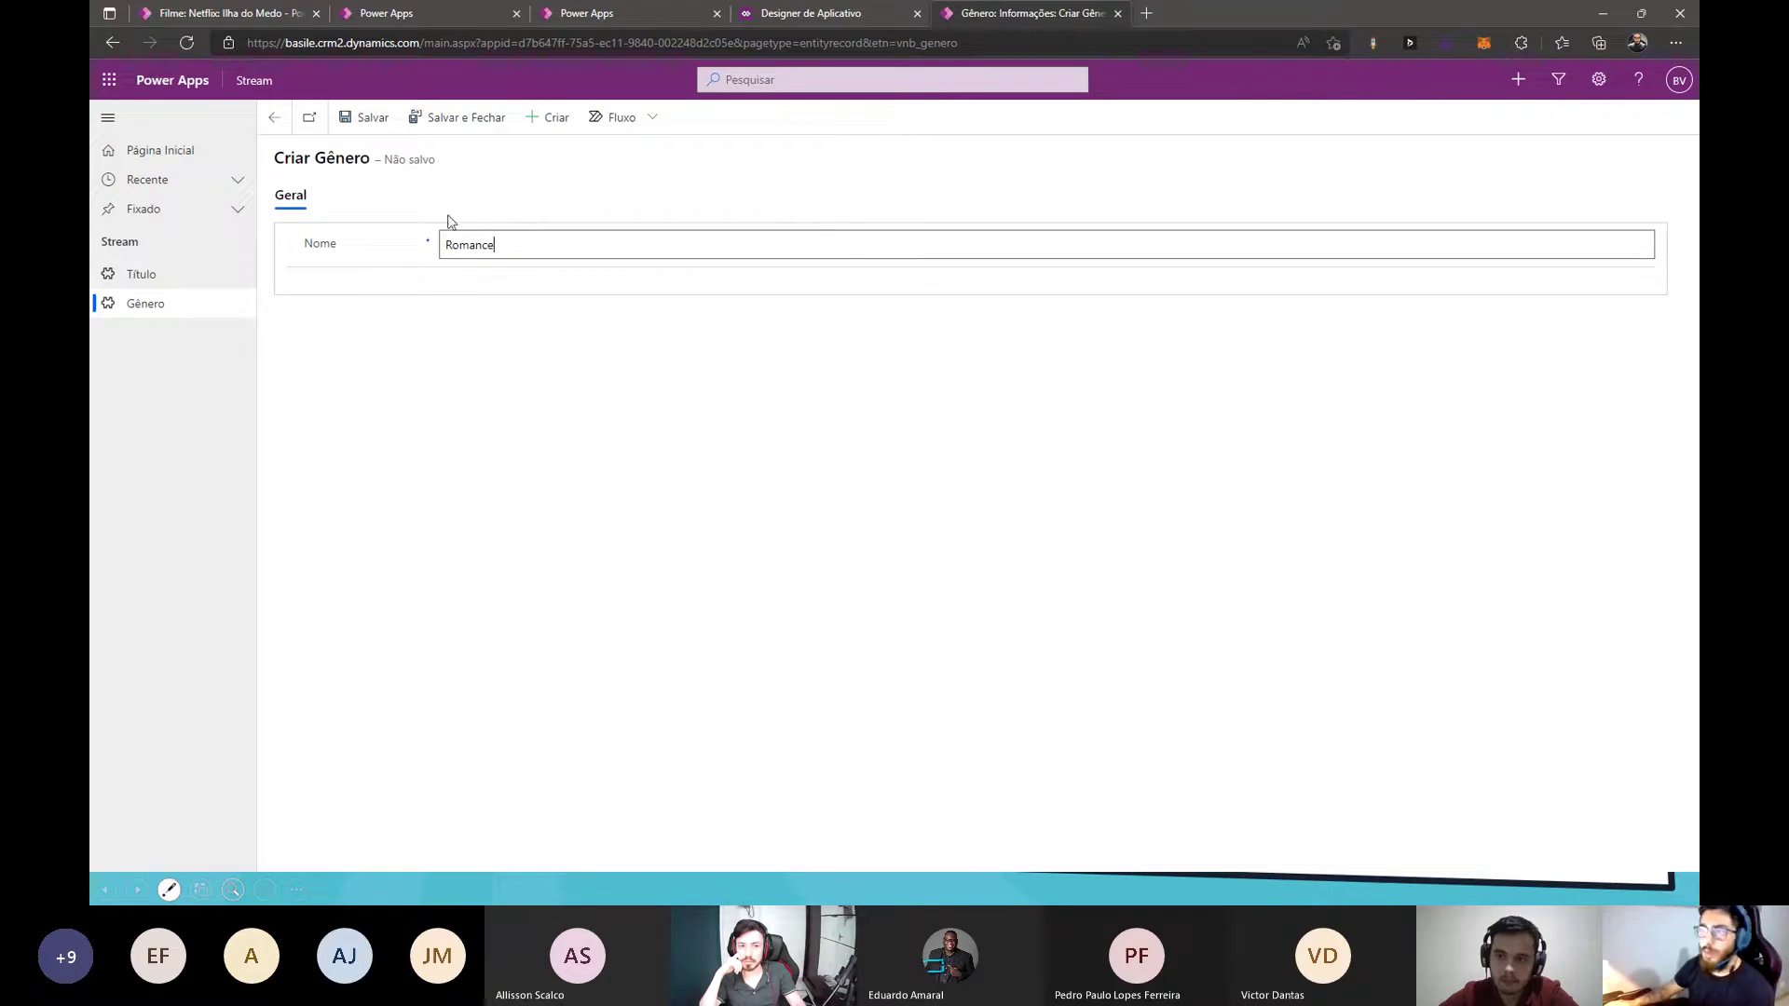
left_click(467, 117)
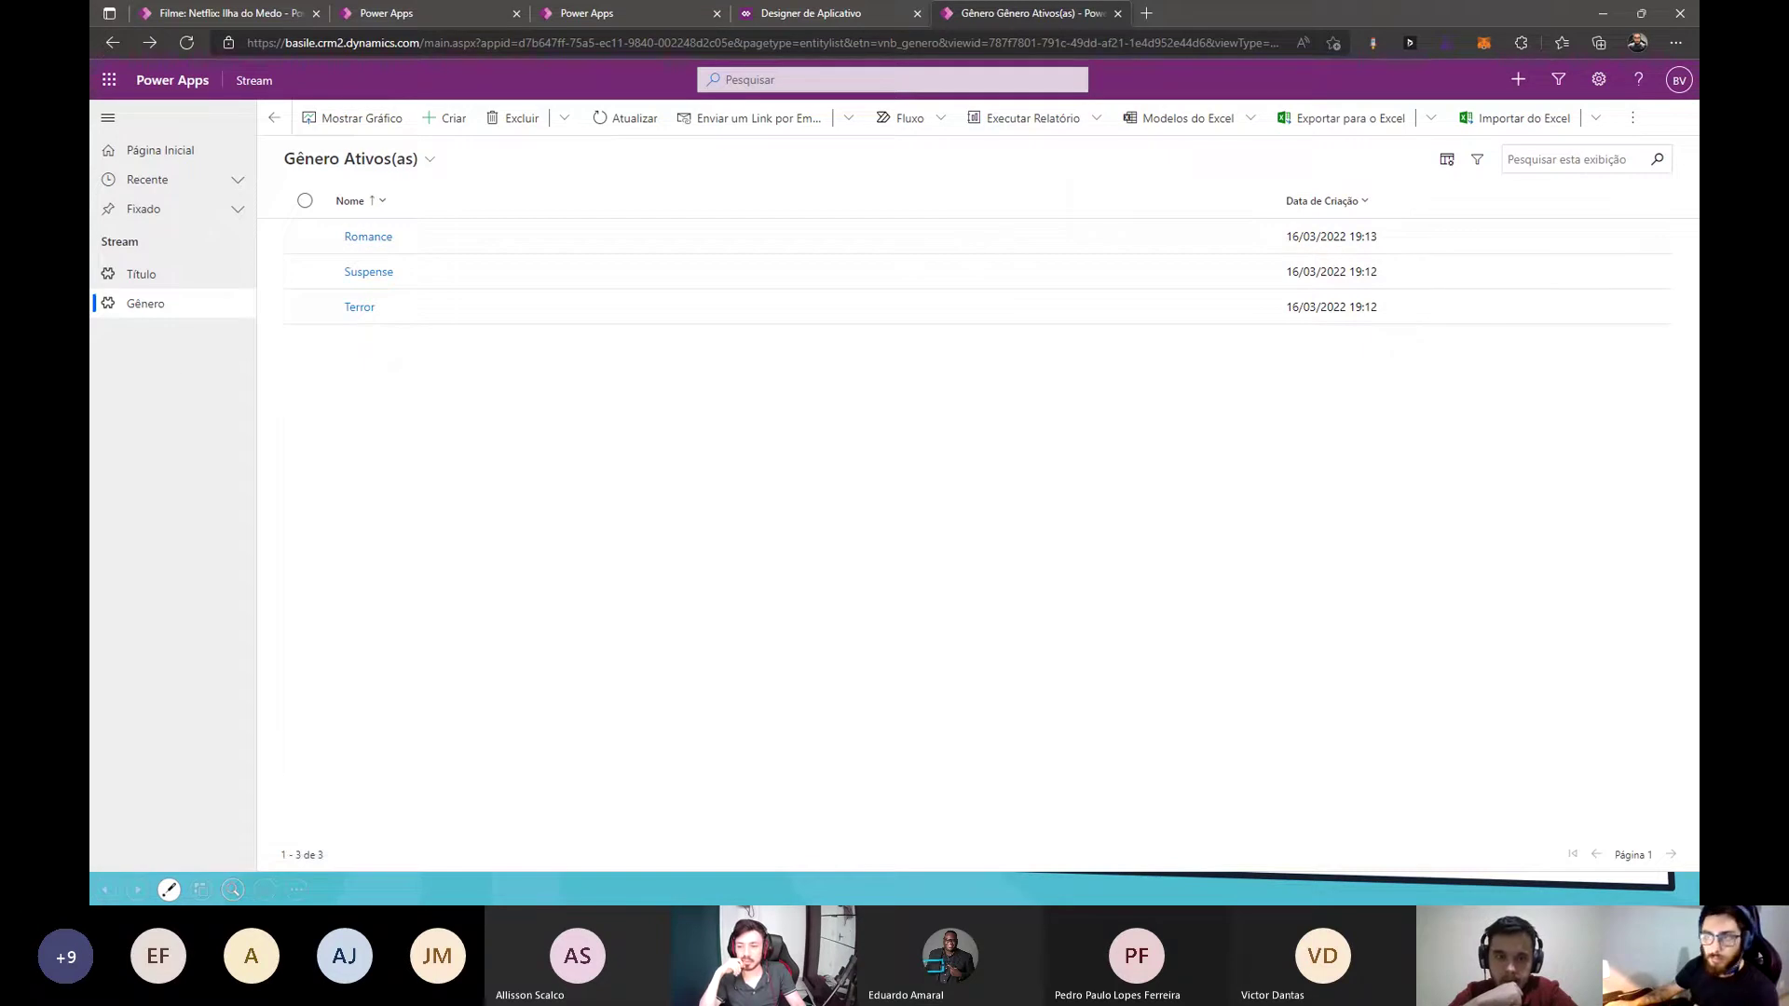
- Create a Título record named Ilha do Medo, and save and close it
left_click(177, 273)
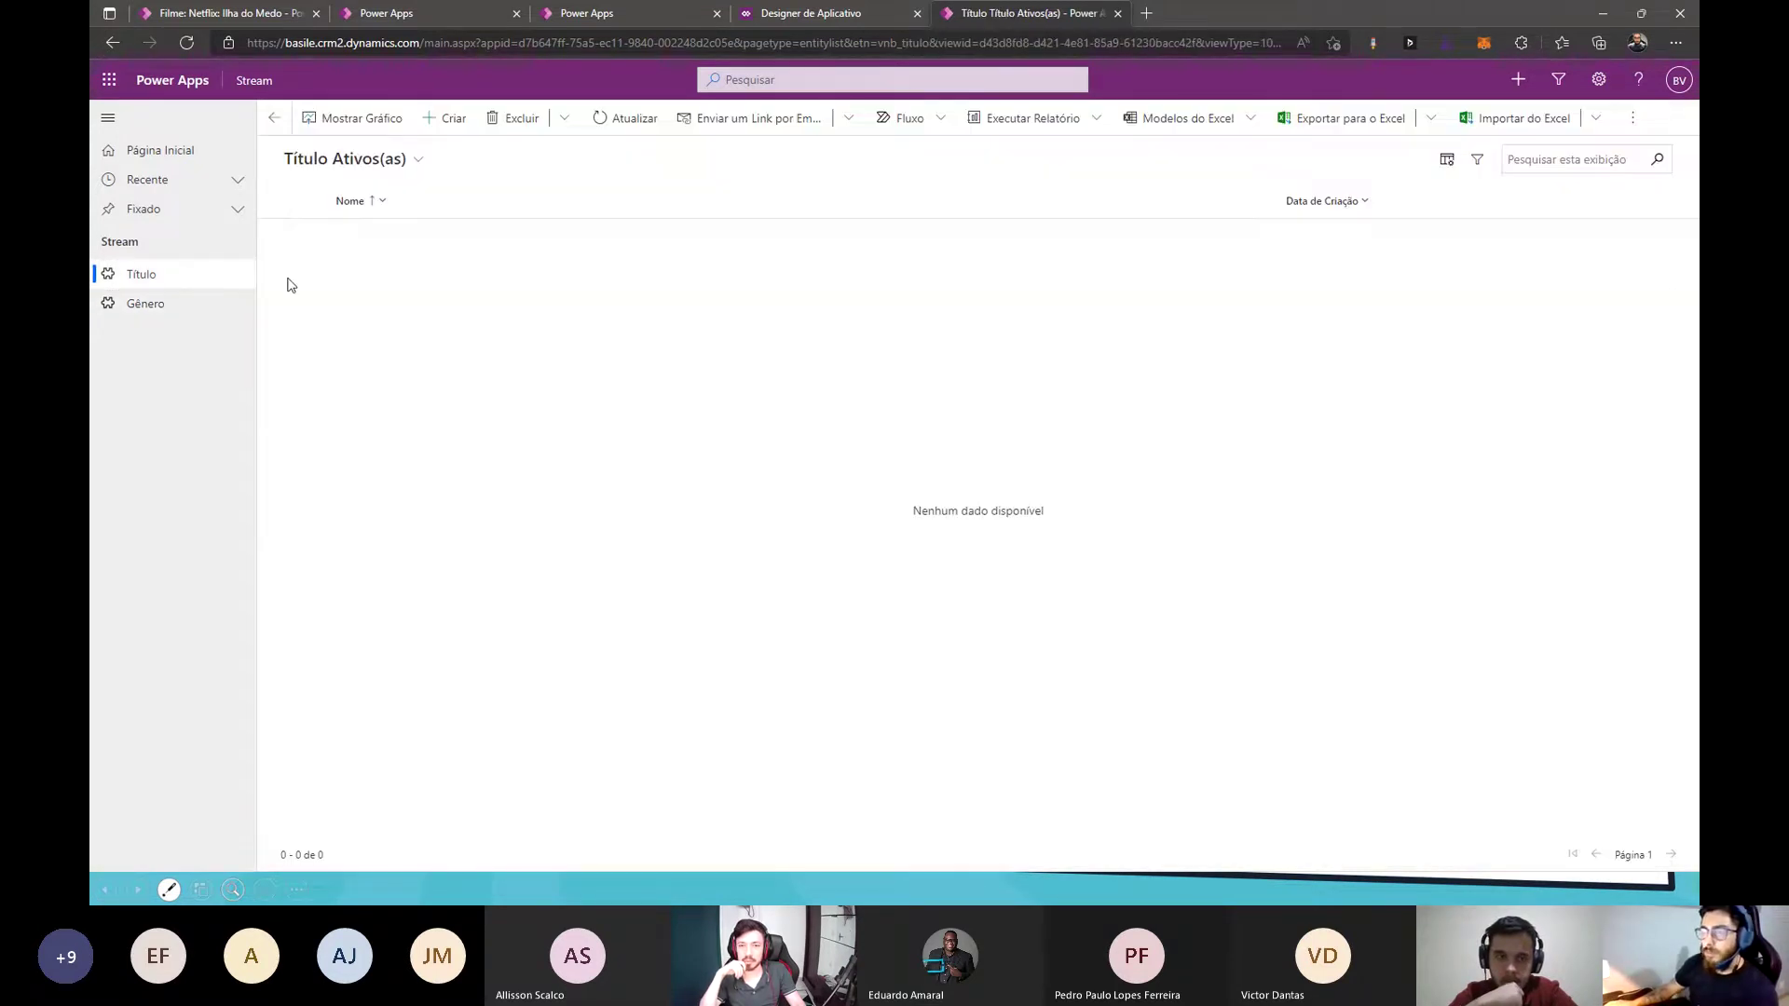
left_click(446, 117)
left_click(498, 227)
type("ILh")
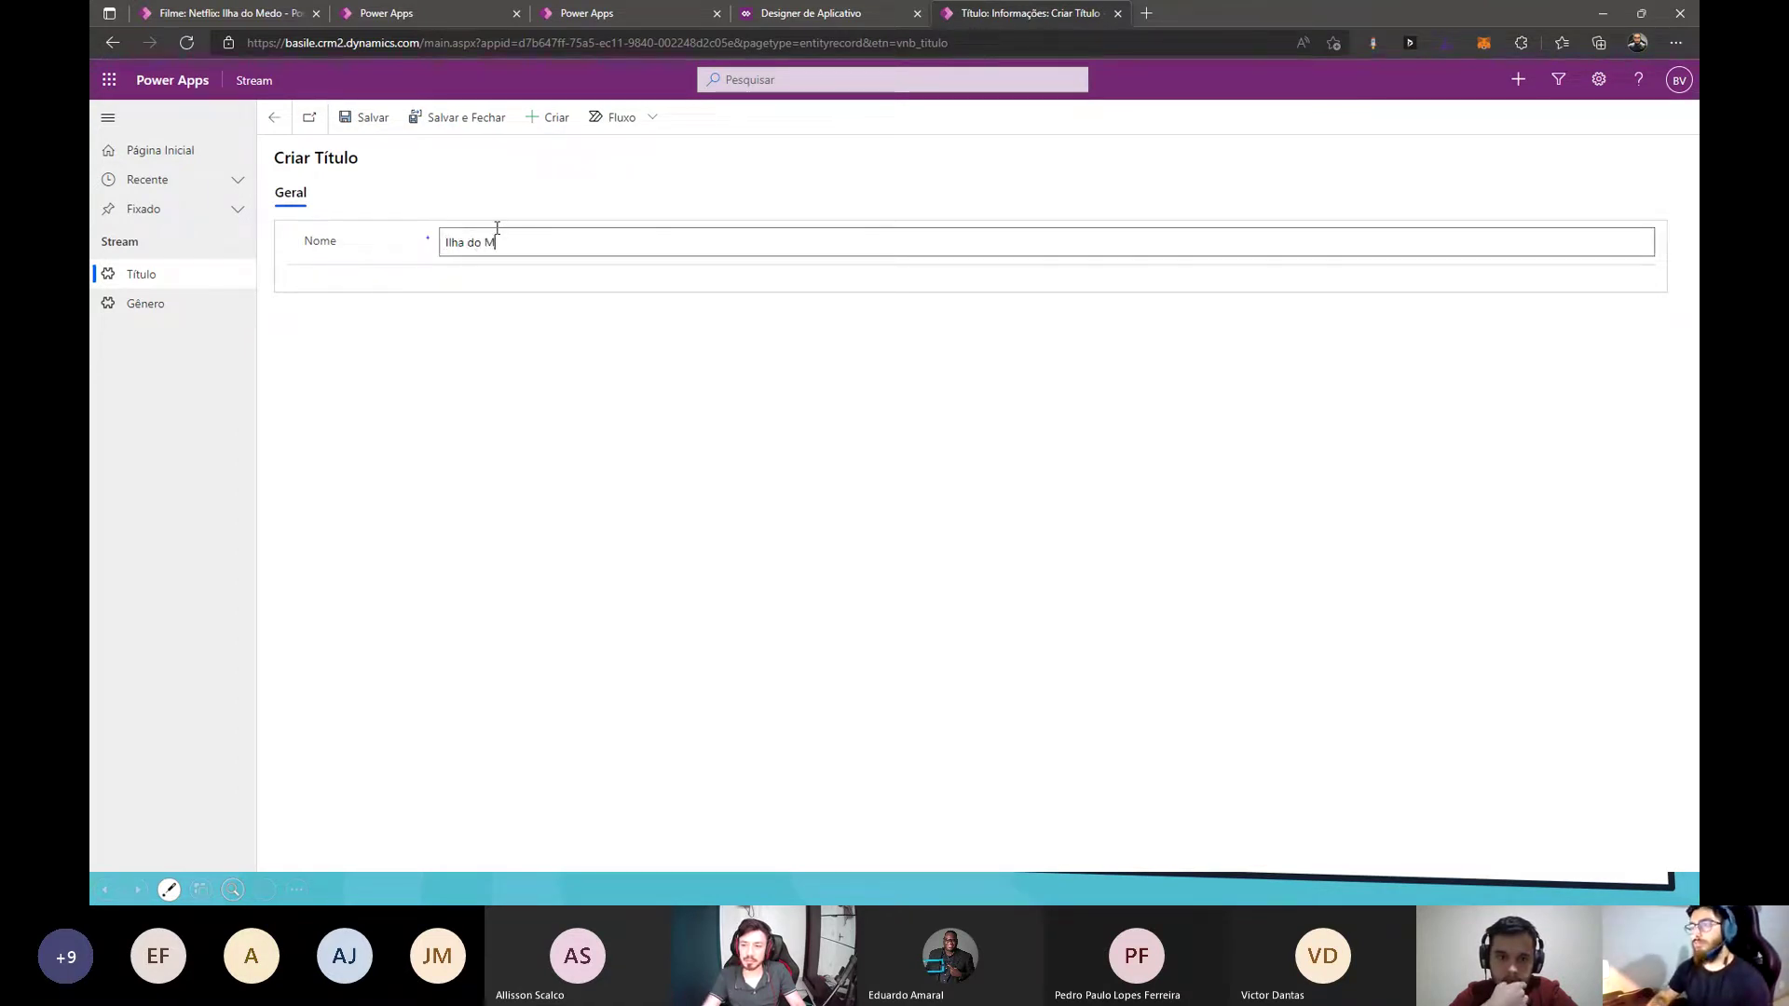
left_click(434, 129)
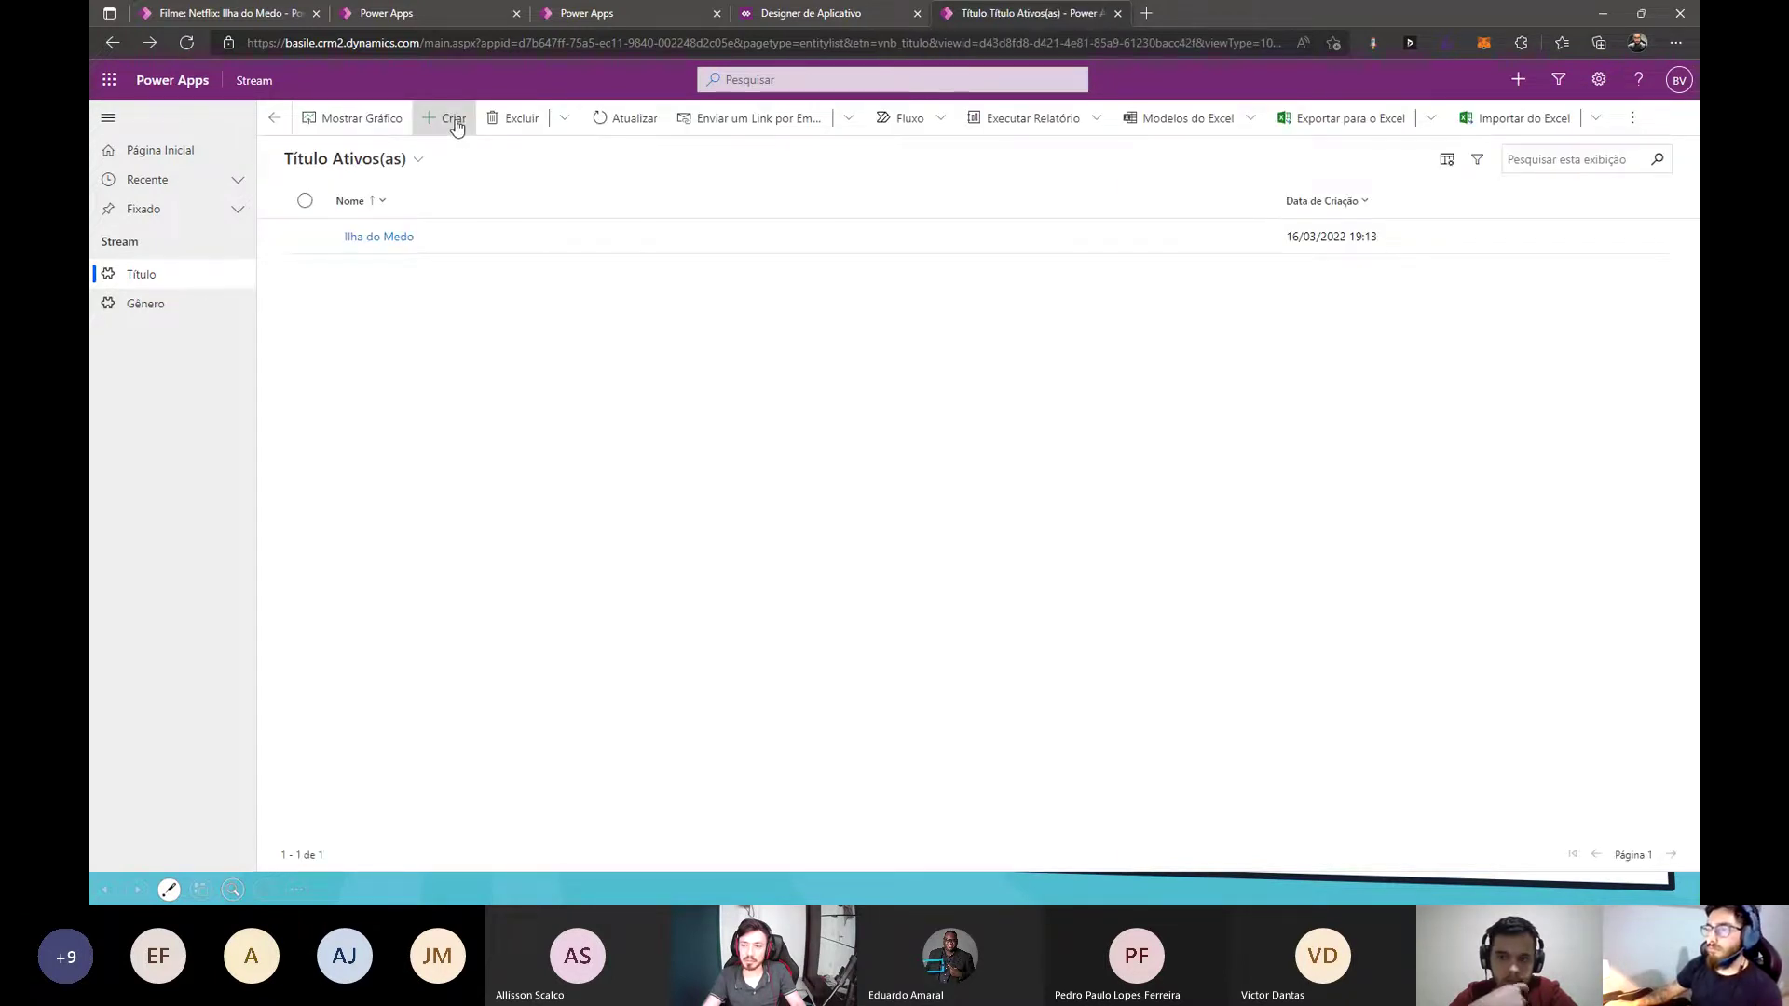
- Create a Título record named Harry Potter e a Pedra Filosofal, and save and close it
left_click(453, 119)
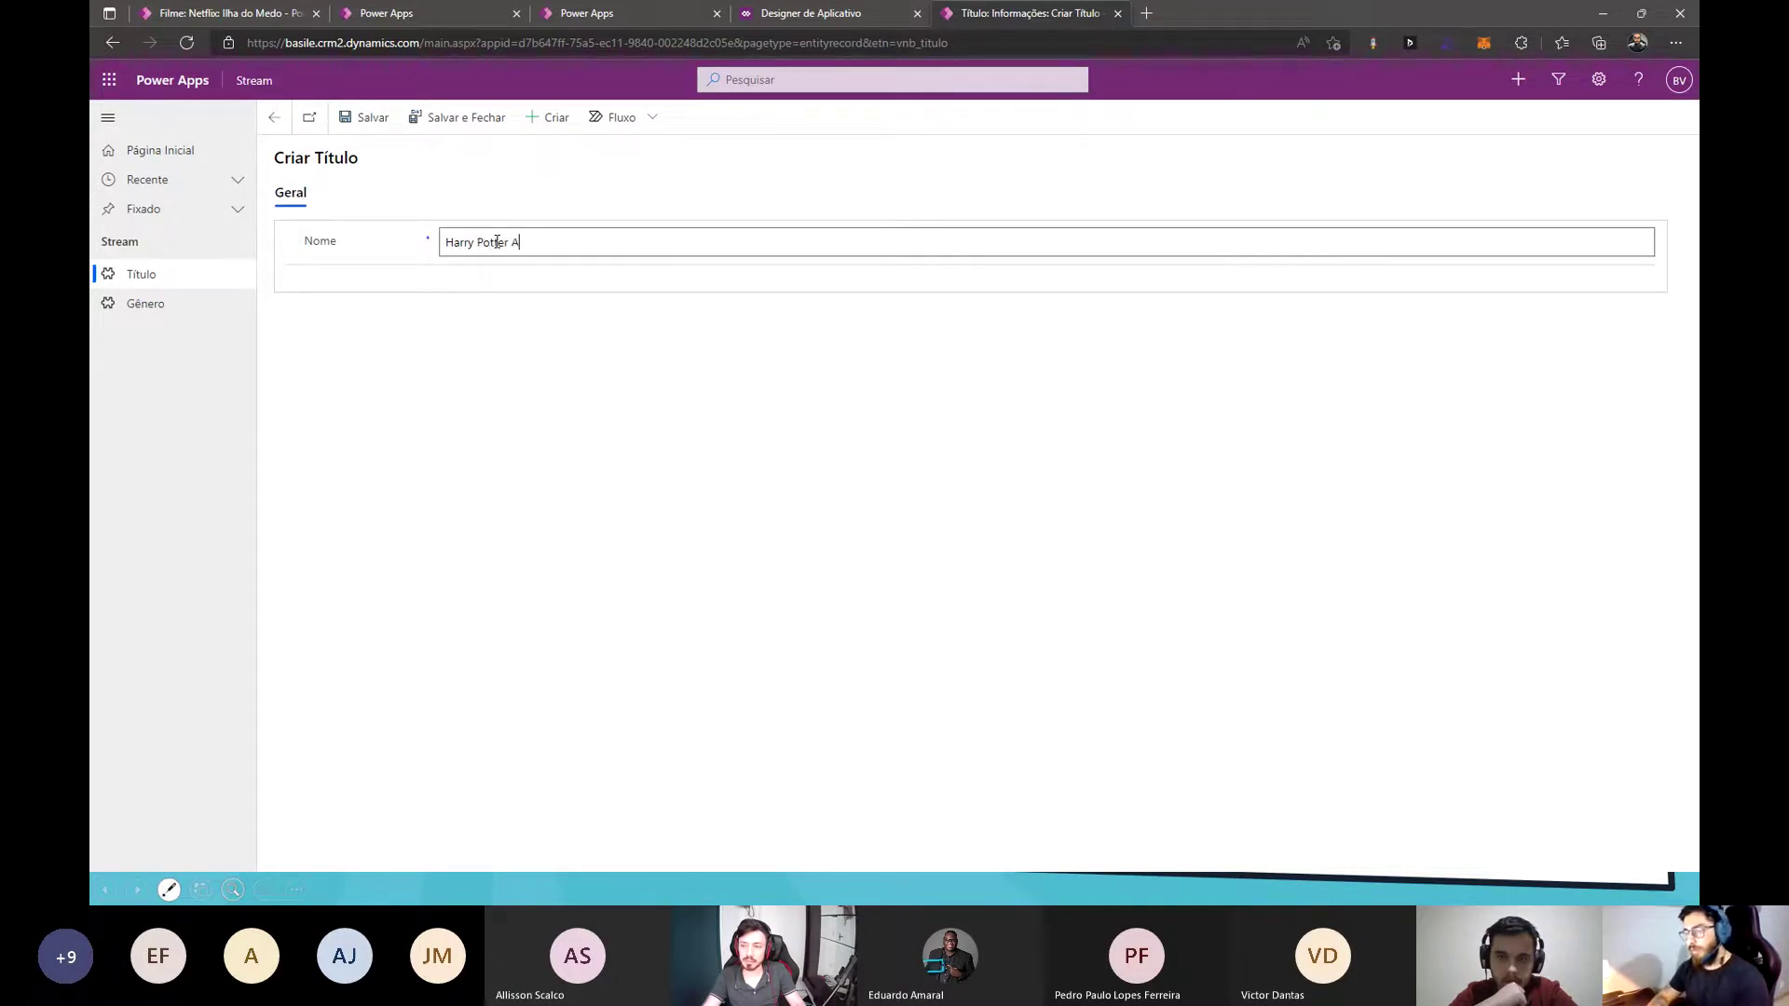
type("Harry Potter e a Pedr")
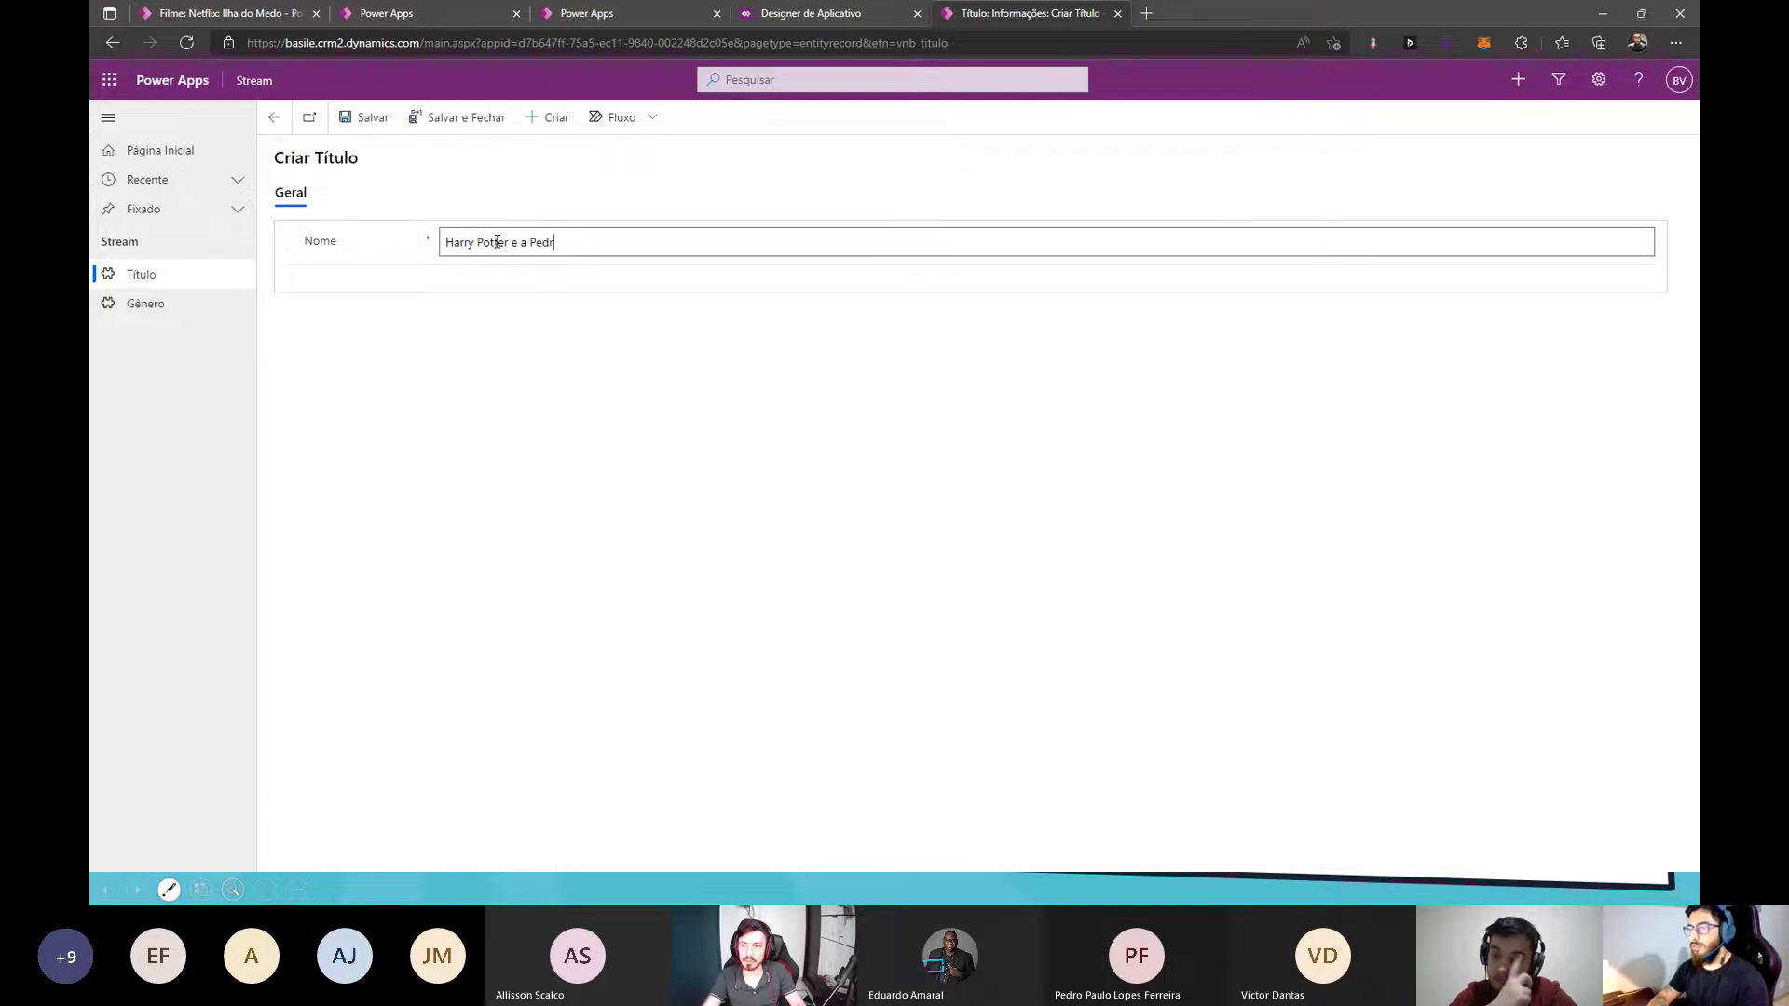
type("a Filosofal")
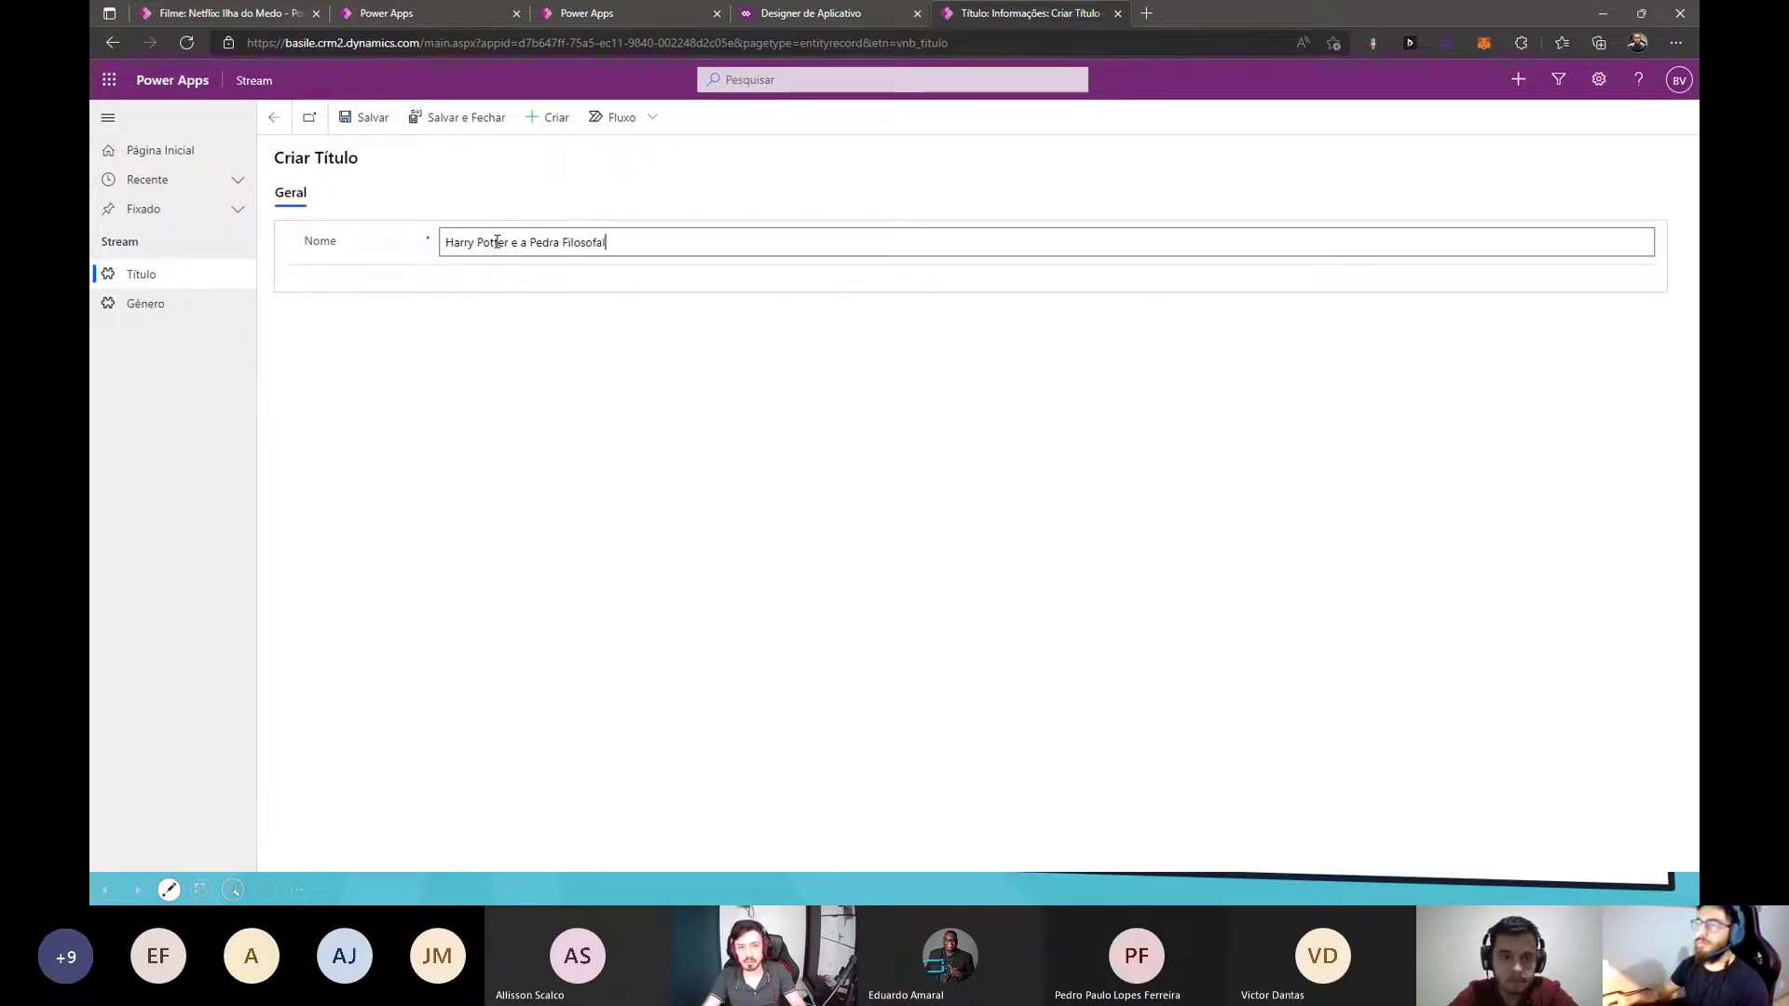
left_click(457, 118)
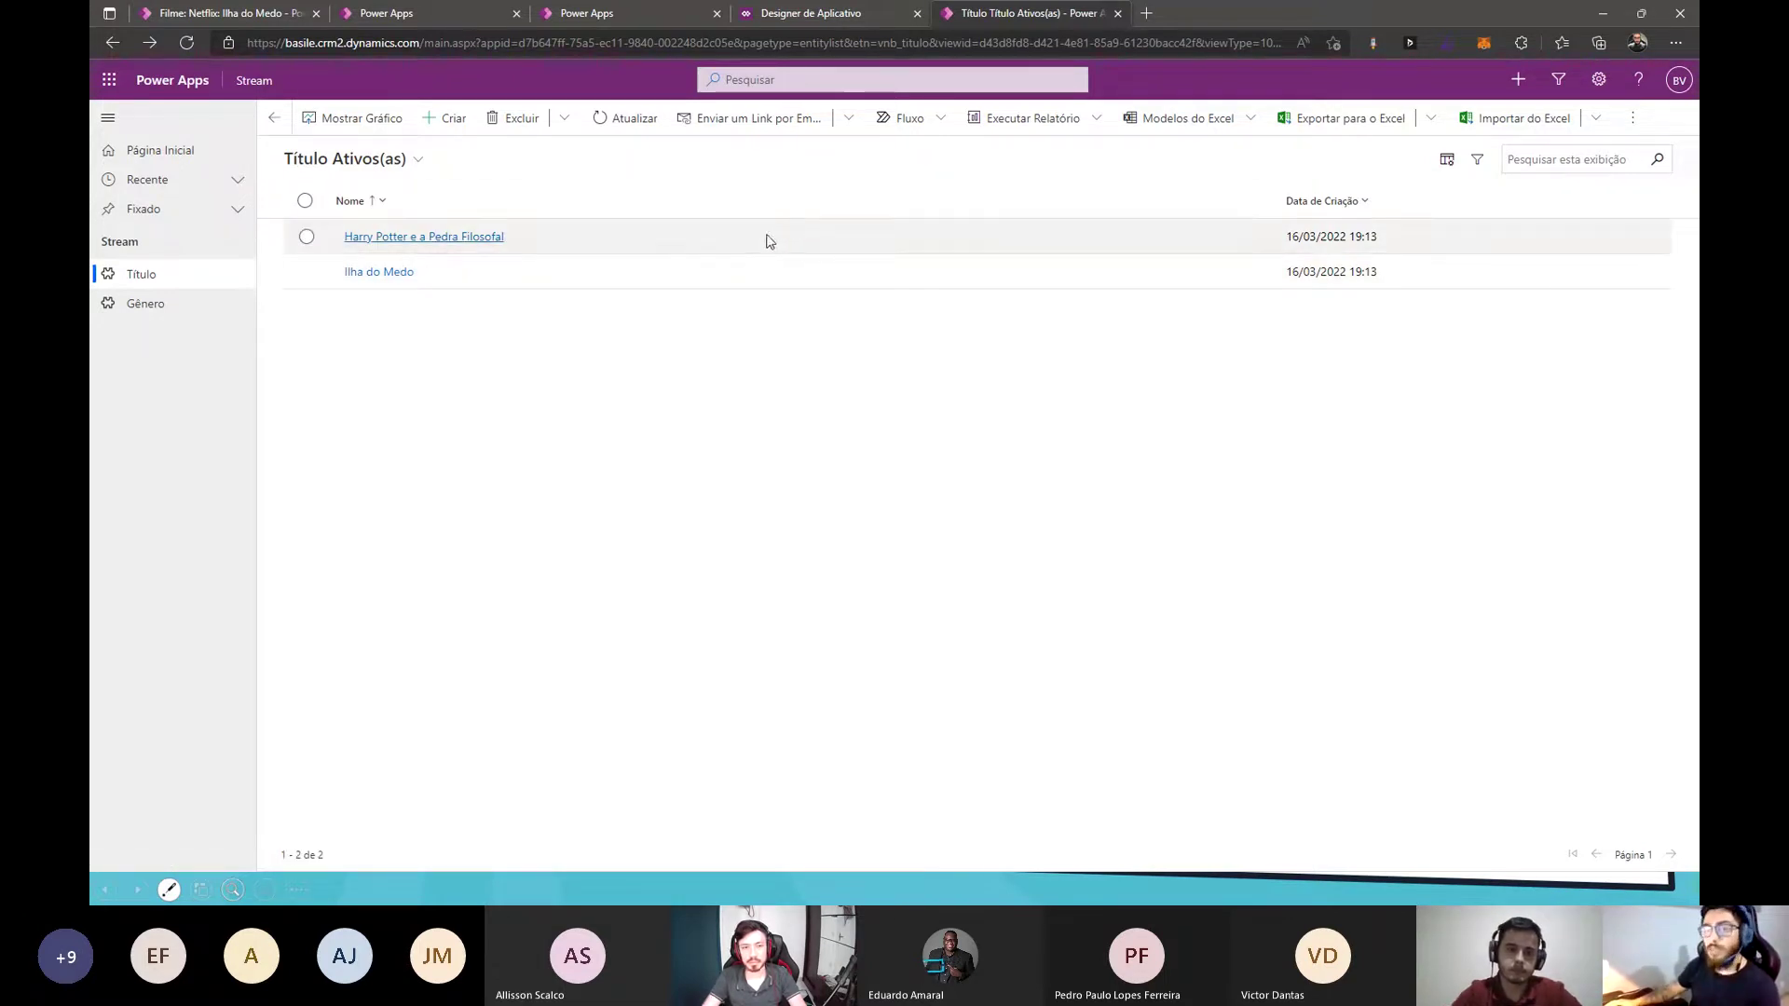
- Review the Plataforma de Filmes & Séries data model diagram in the presentation, and return to the browser
left_click(372, 882)
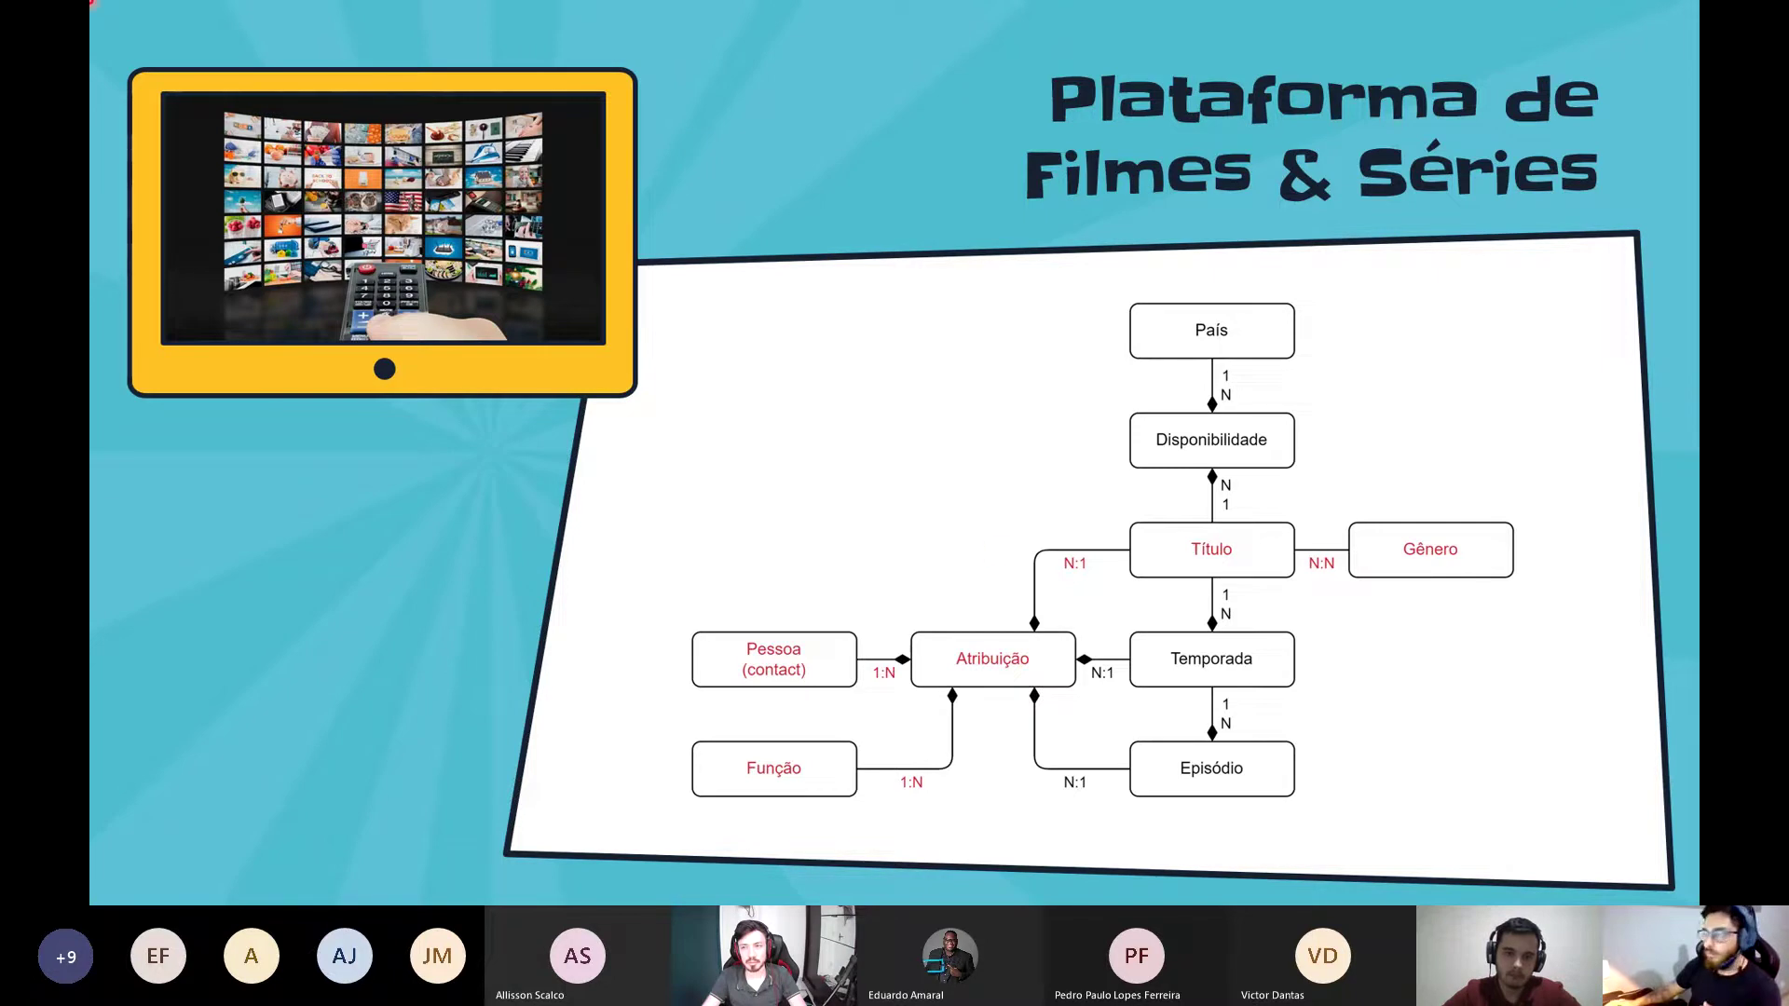
mouse_move(372, 899)
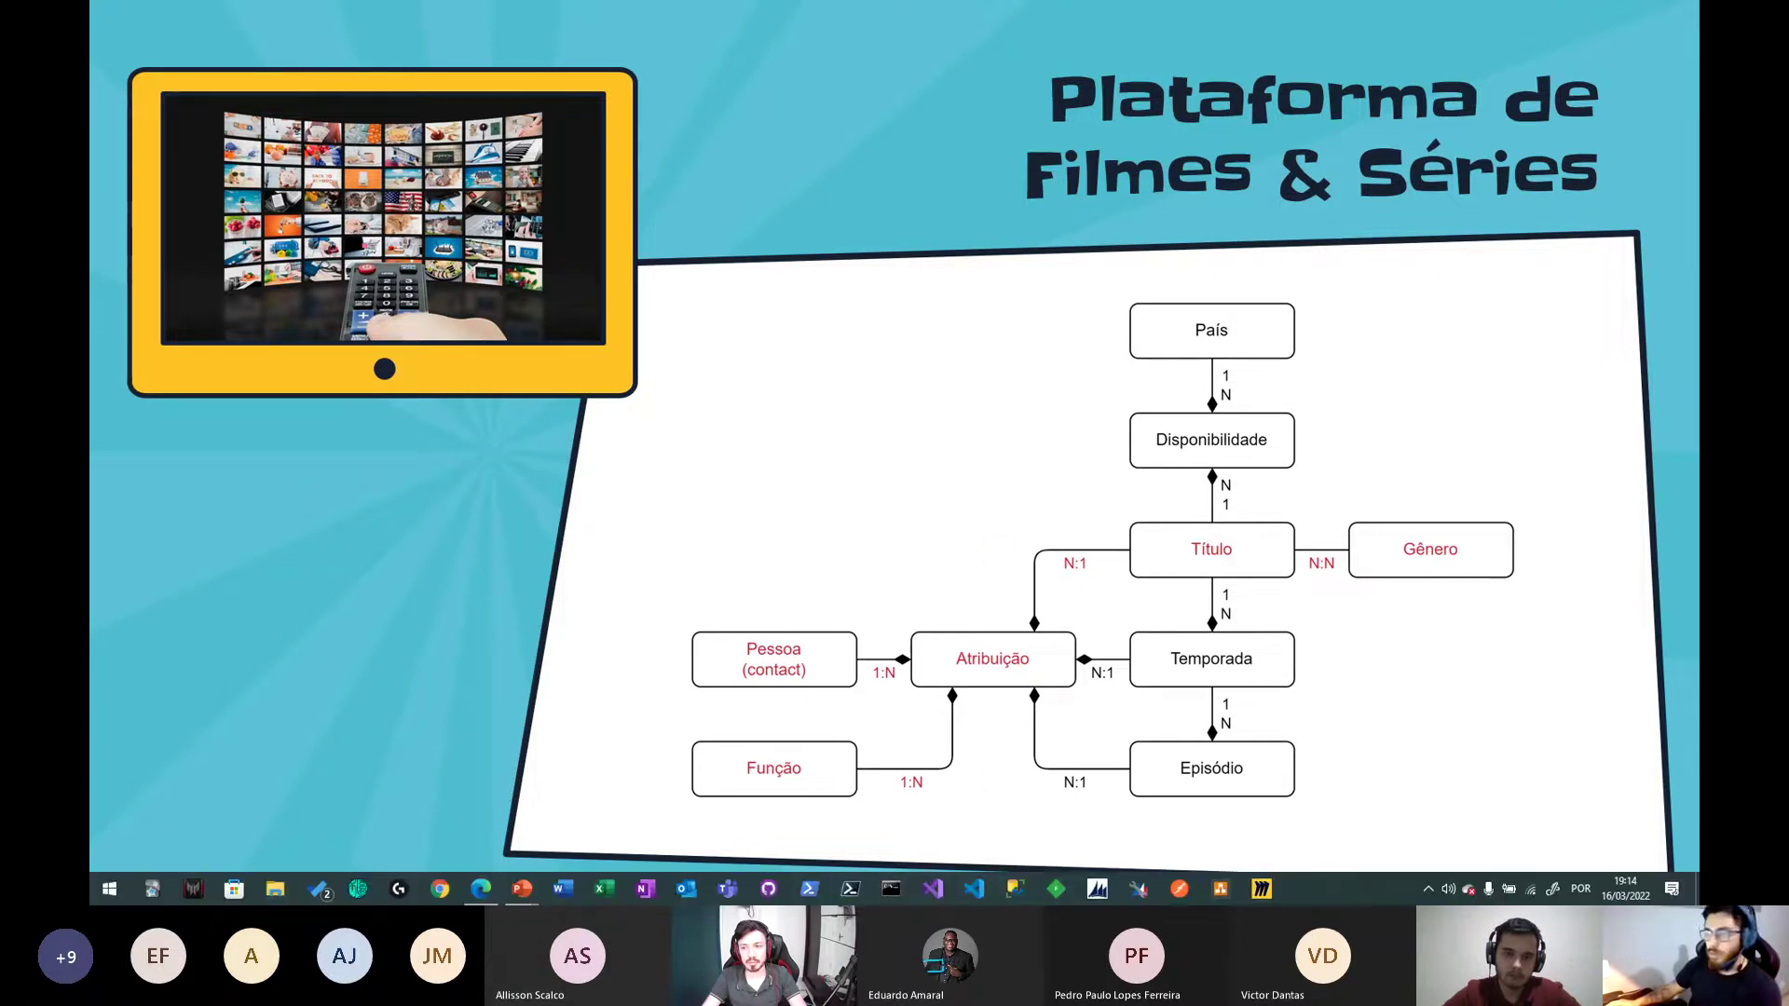
left_click(484, 892)
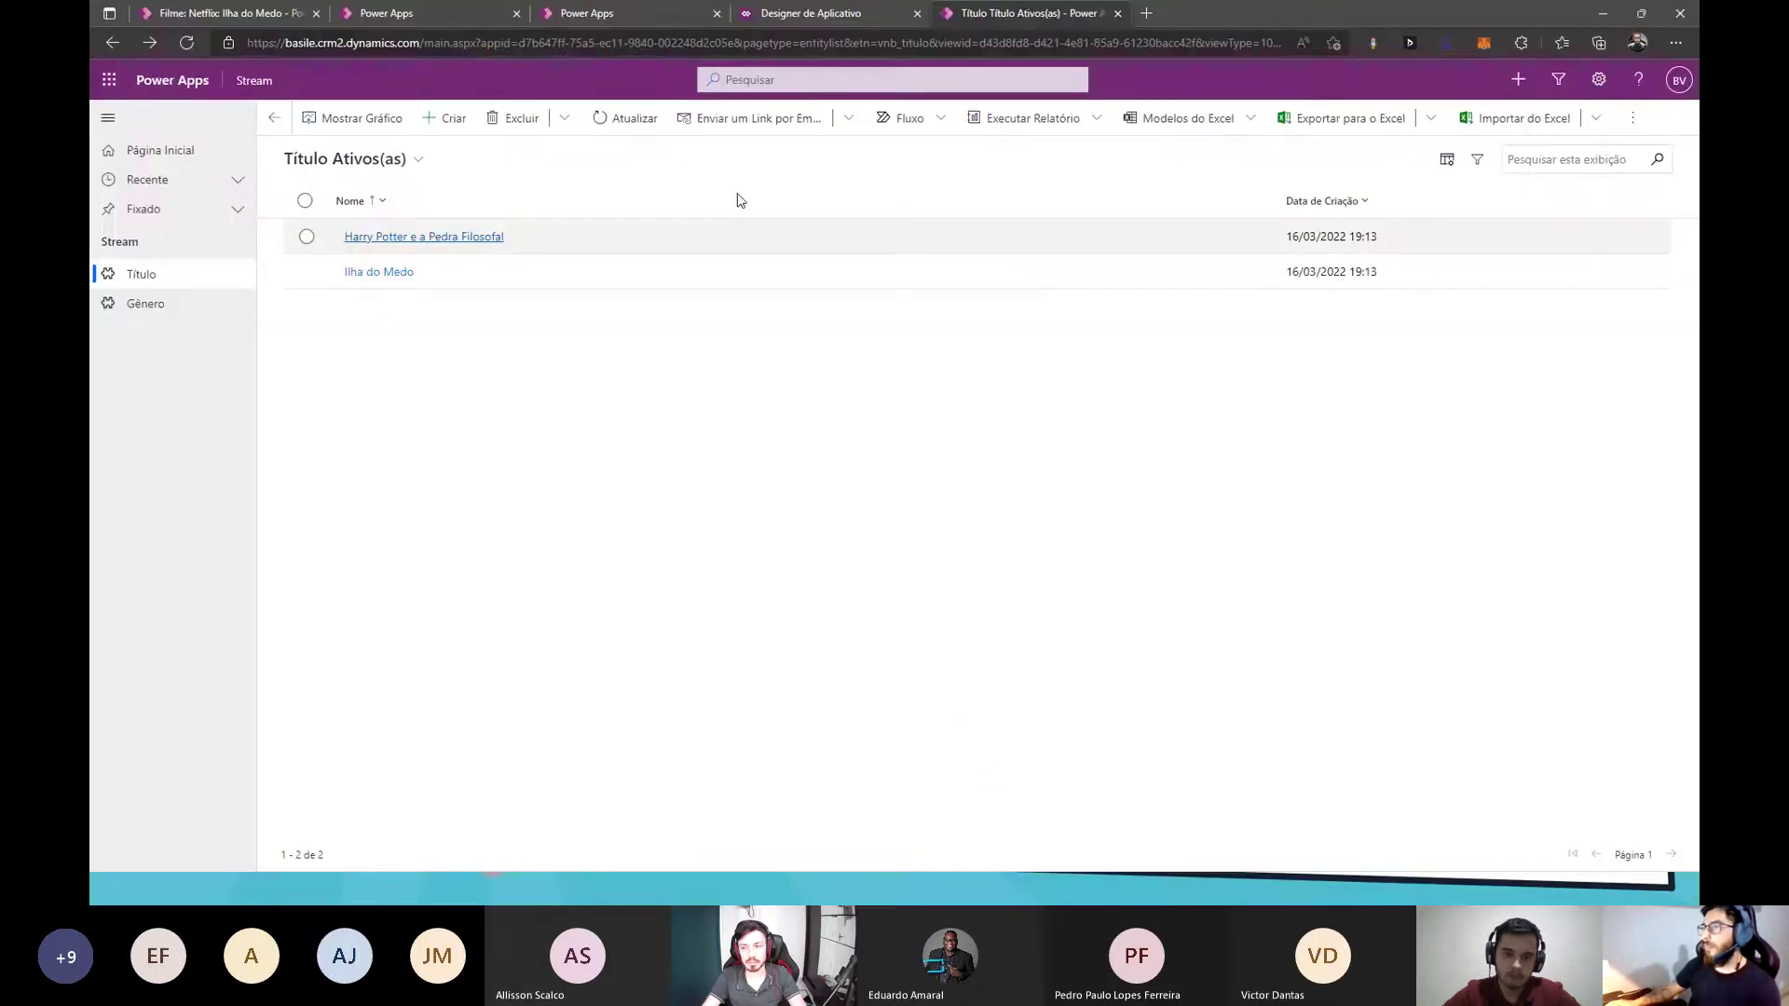
- Return to the ZeroToHero solution, close out the app creation so the page refreshes, and open the Título table's relationships
left_click(597, 13)
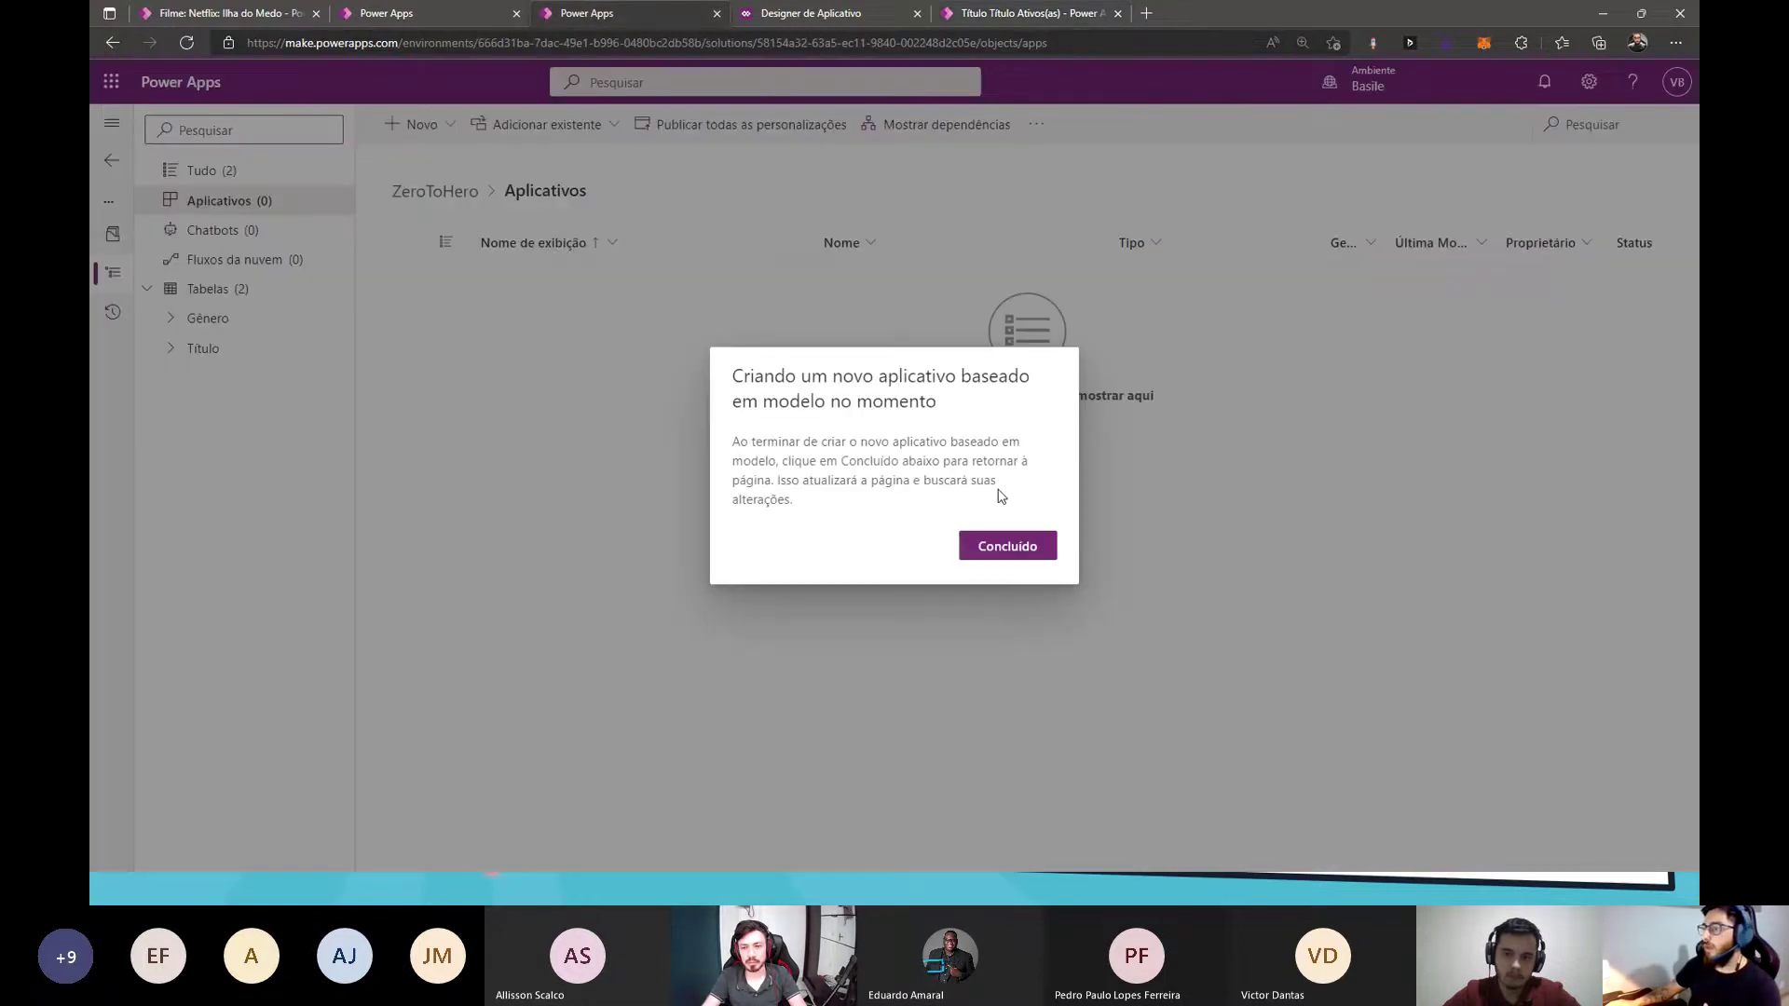
left_click(1004, 545)
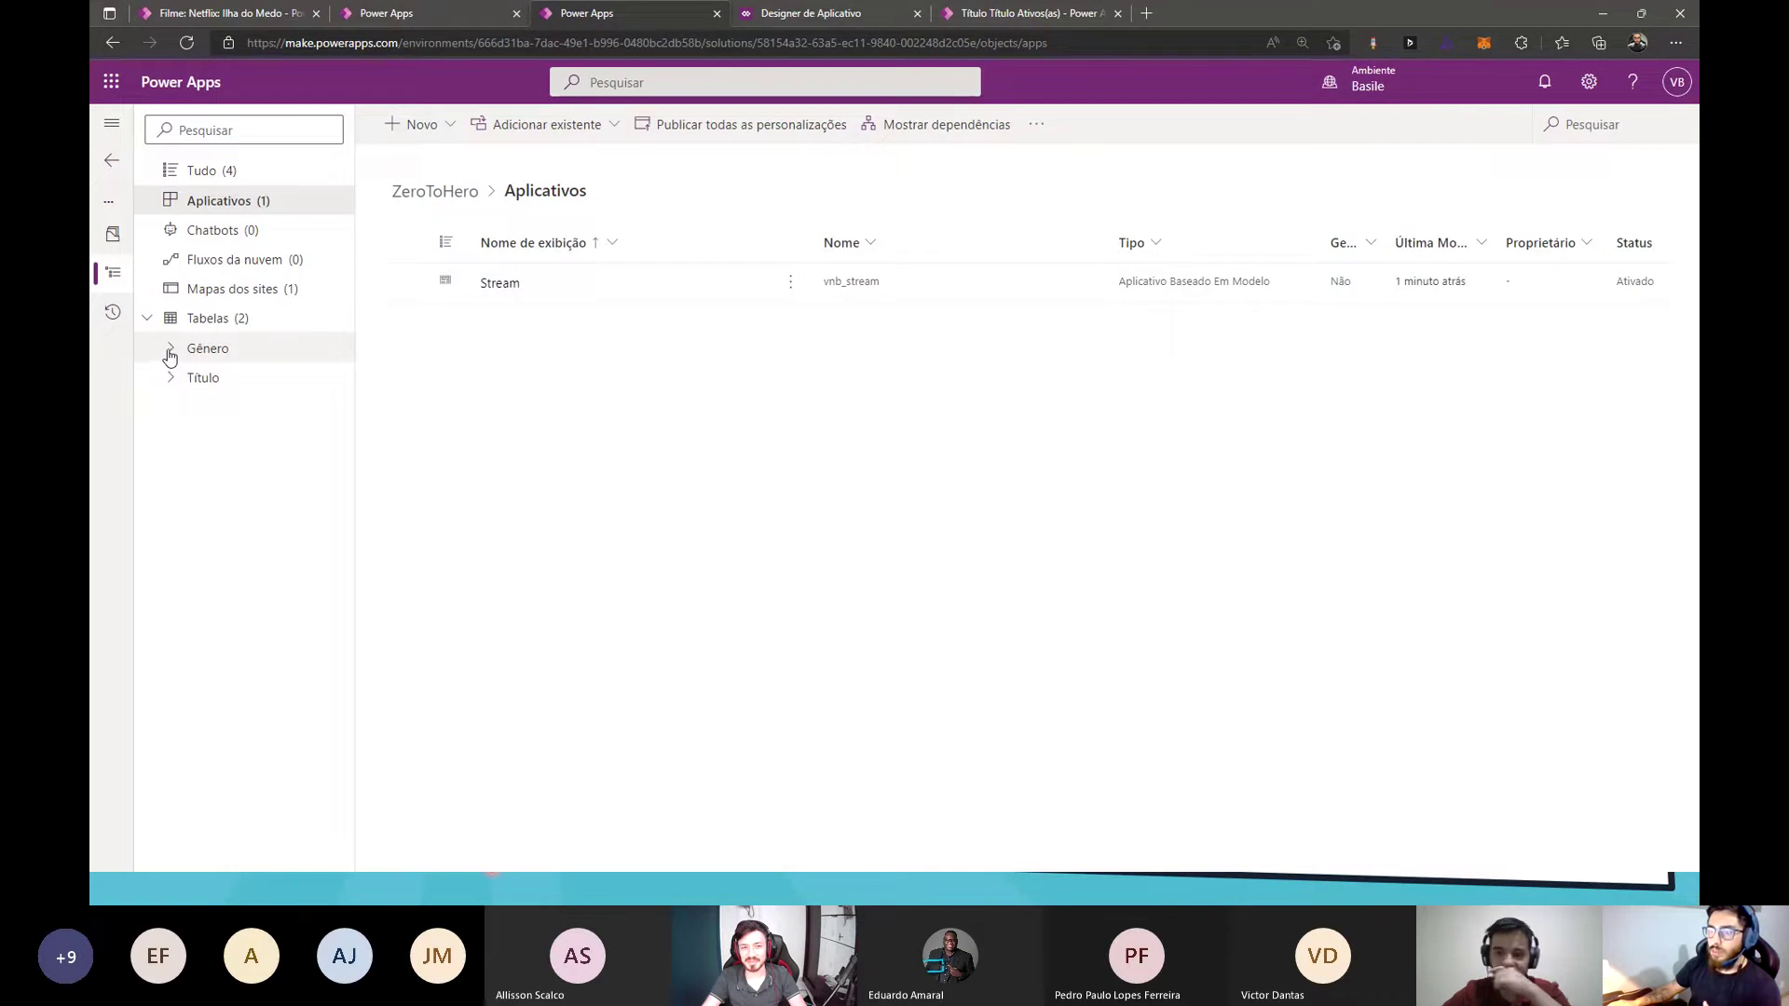
left_click(169, 377)
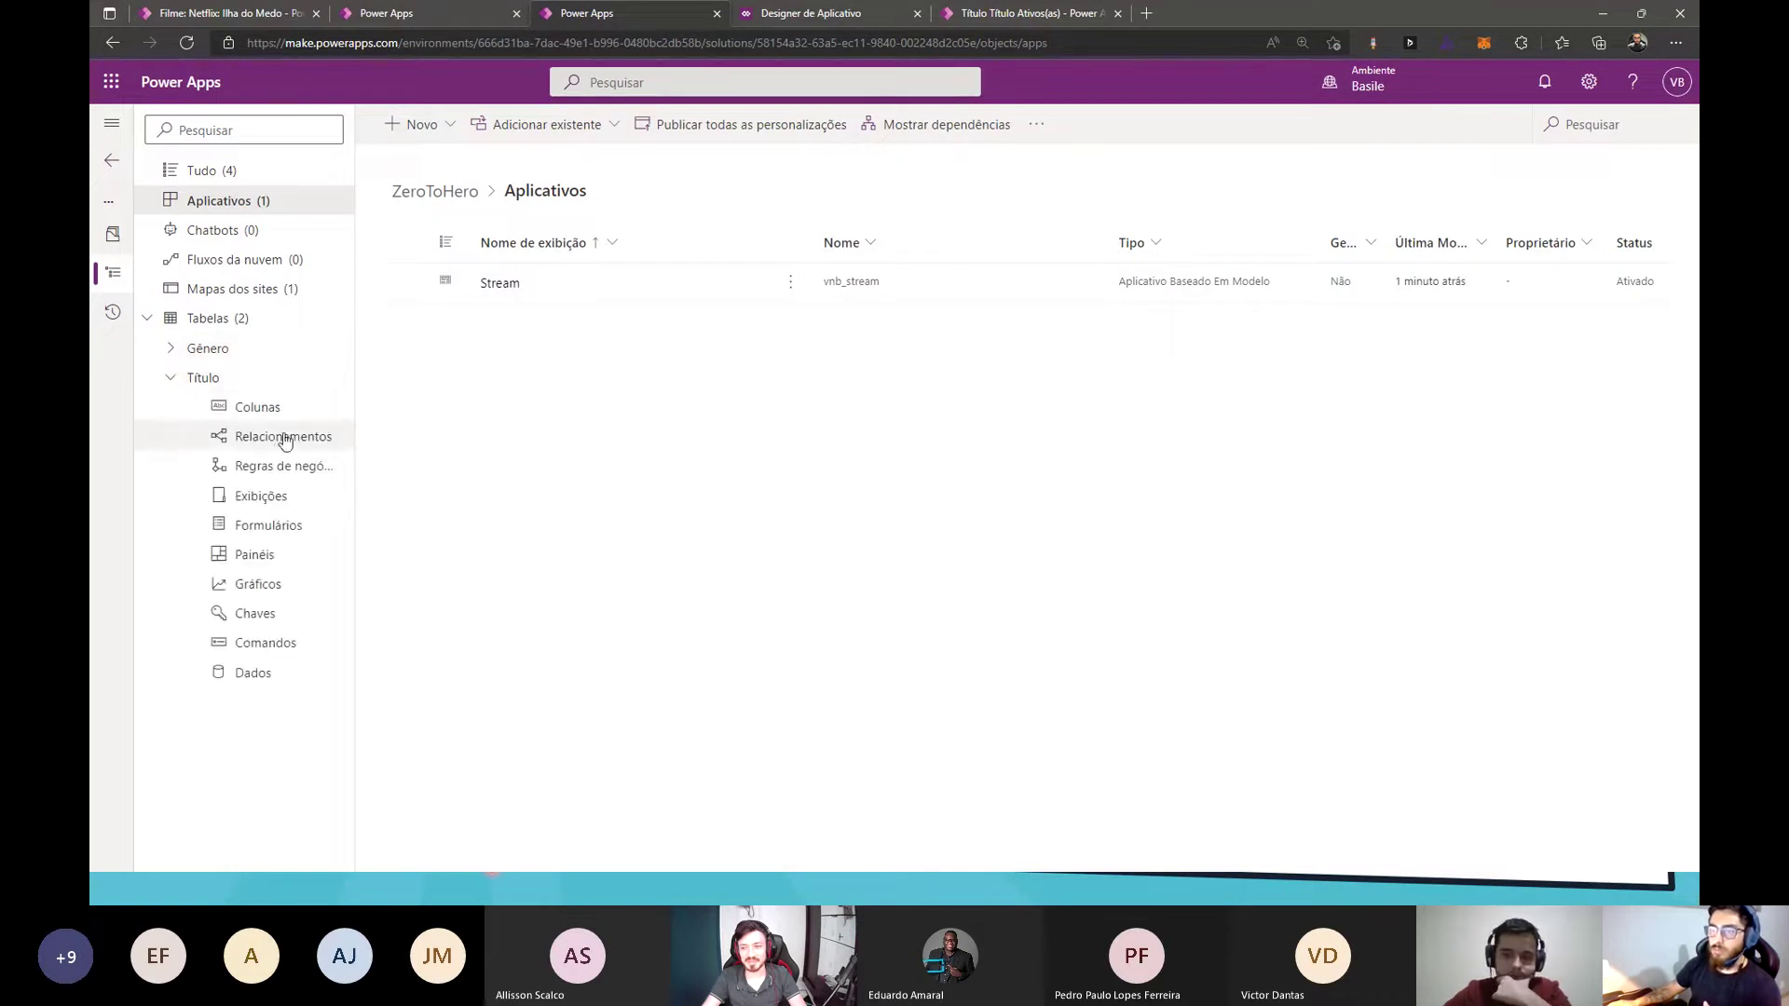
left_click(254, 438)
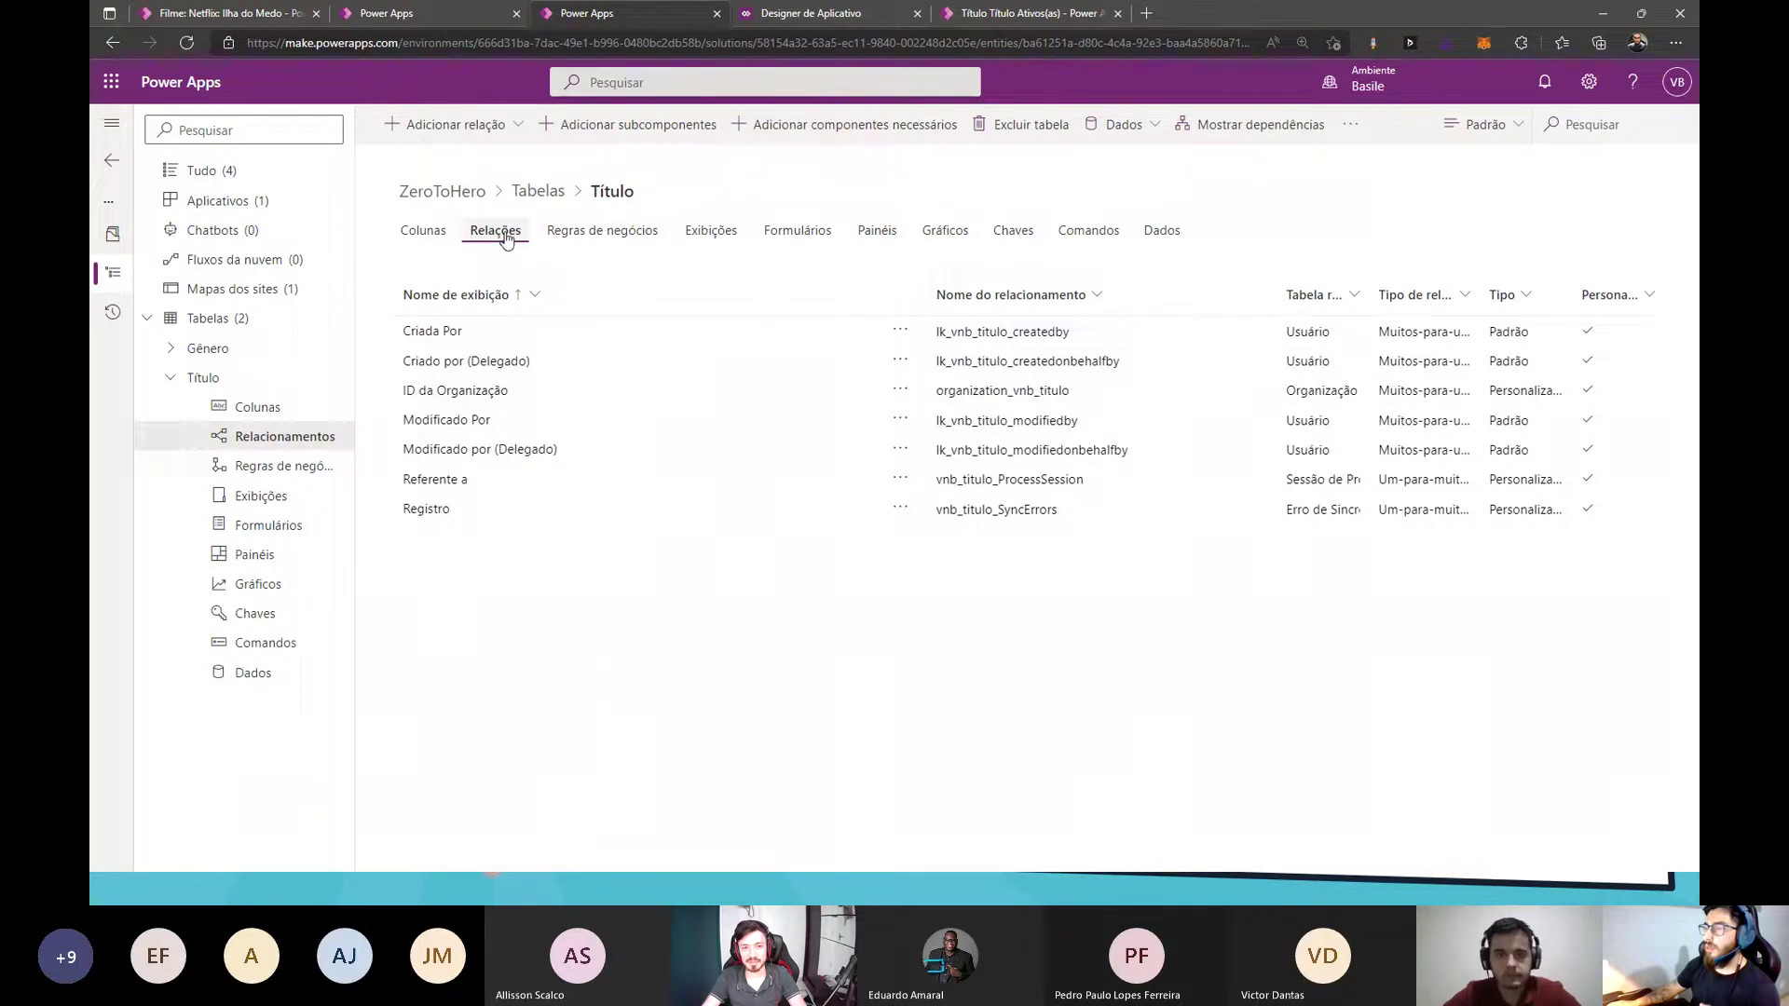
- Start a many-to-many relationship on the Título table and choose Título as the related table
left_click(509, 135)
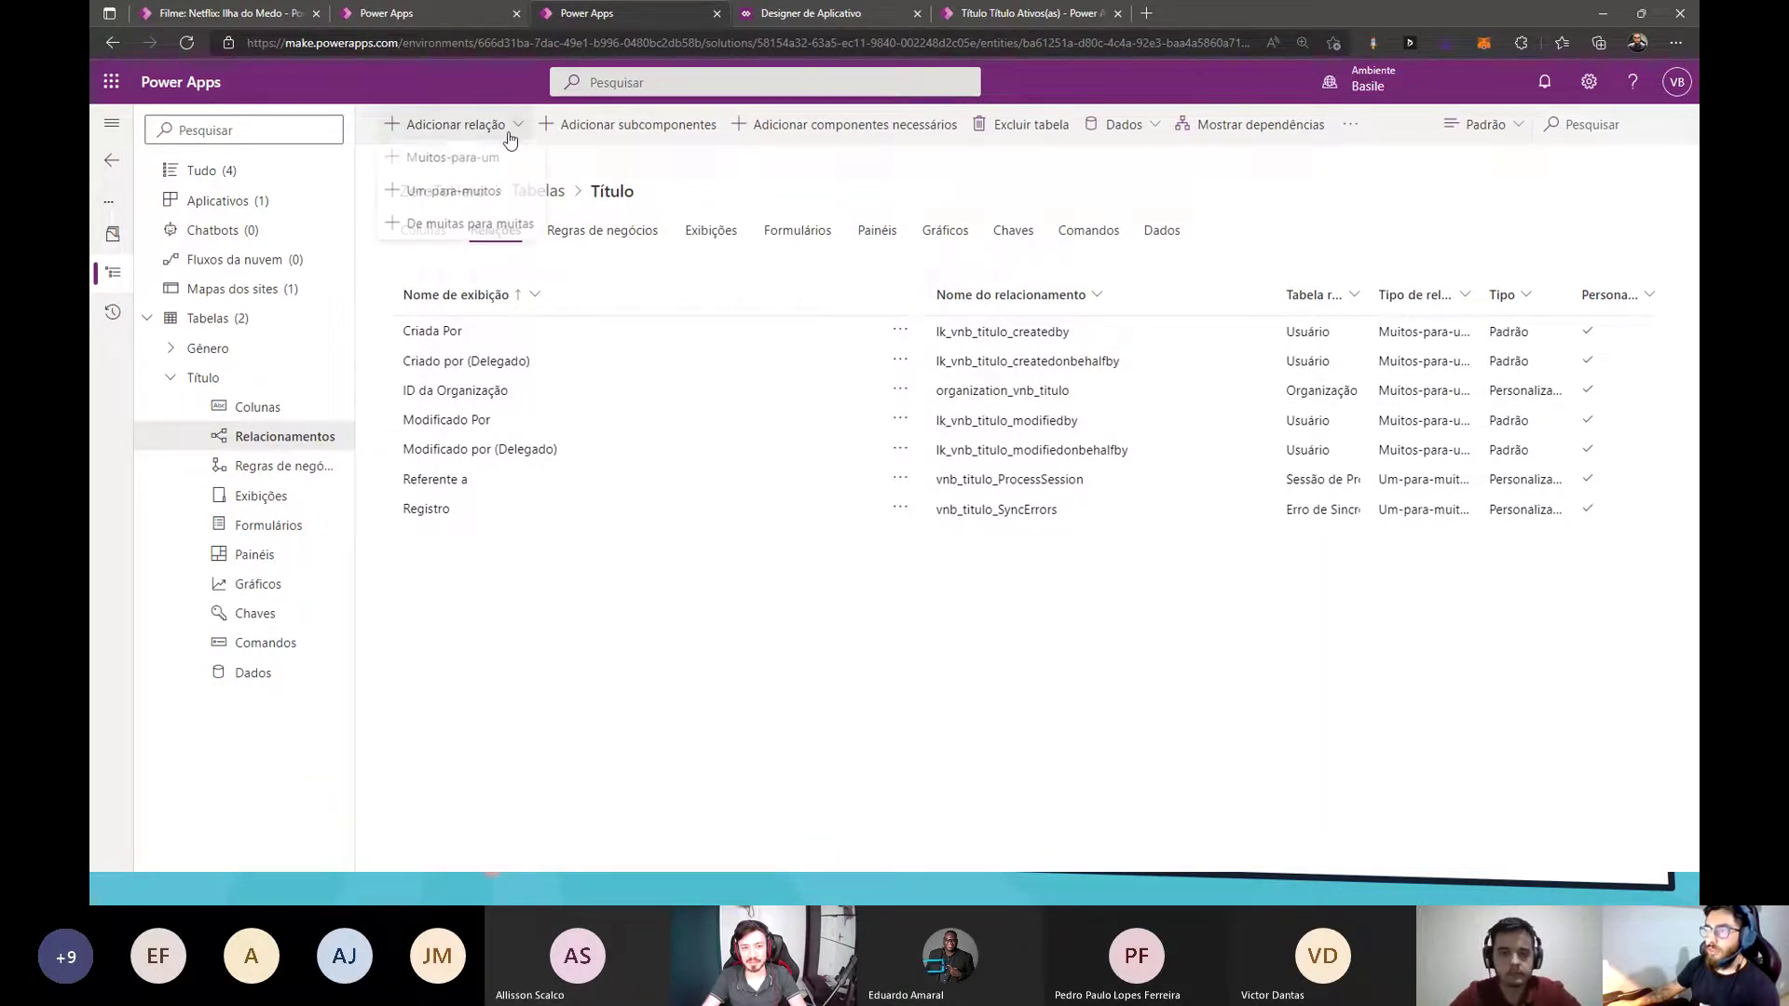
left_click(491, 240)
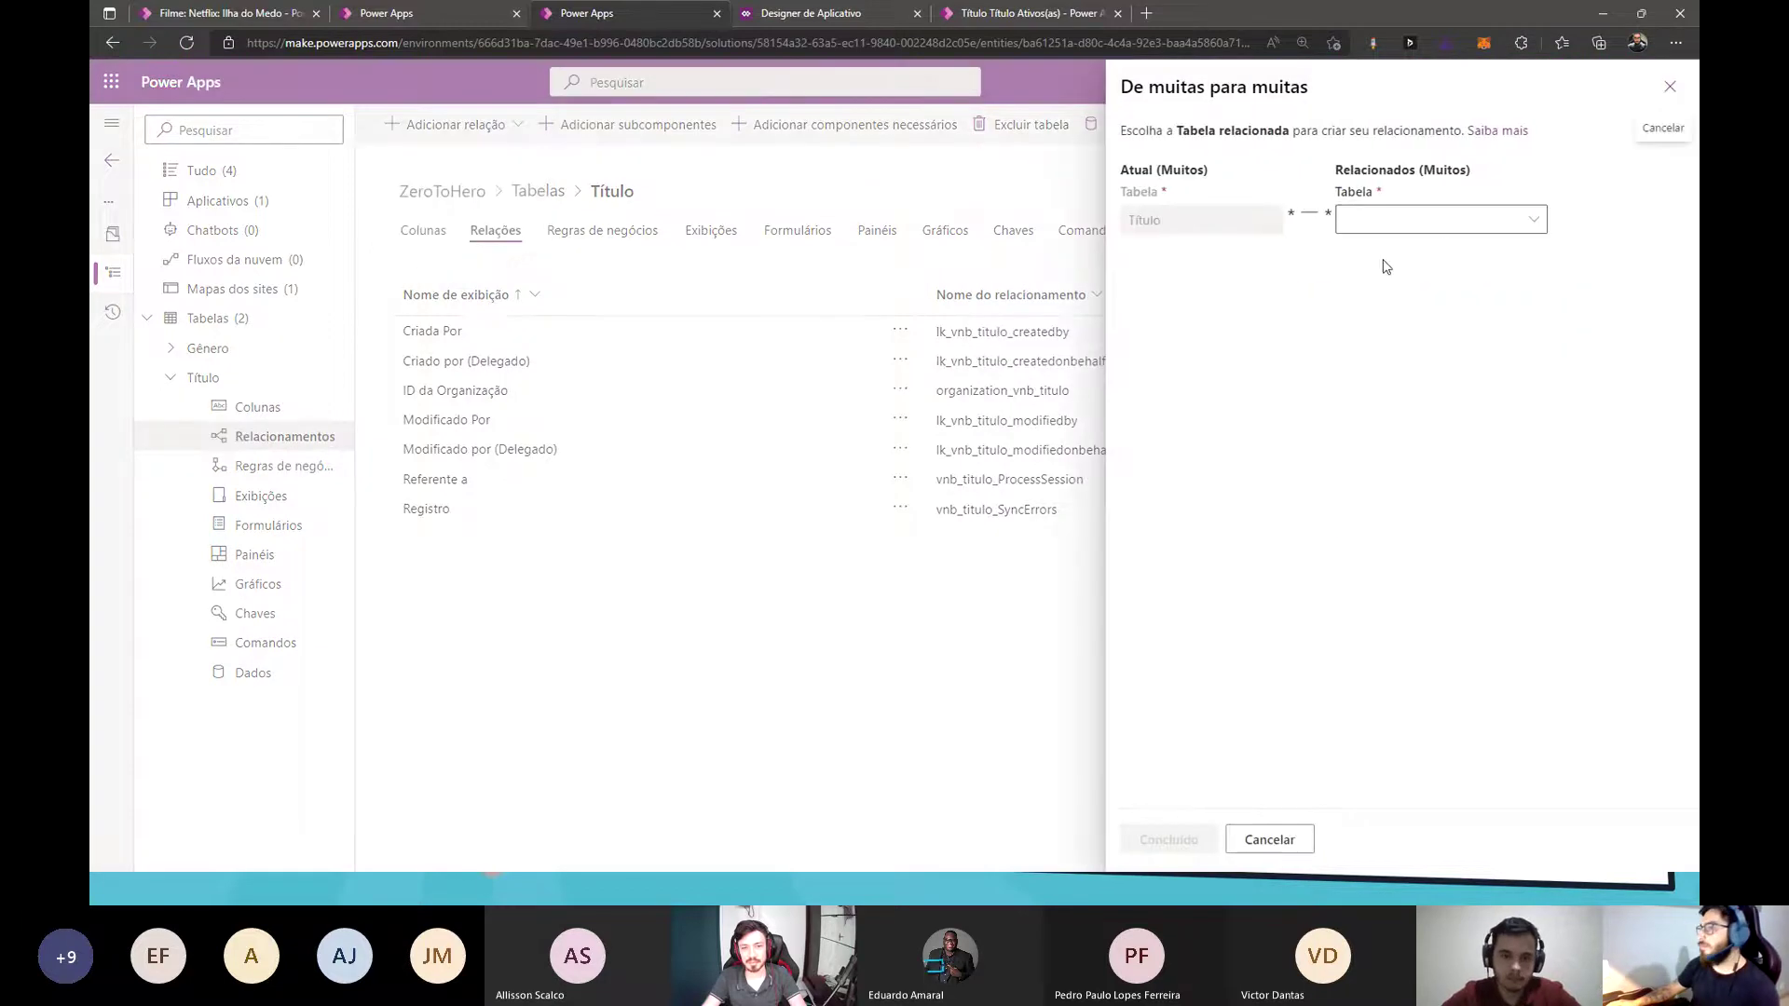
left_click(1436, 222)
left_click_drag(1326, 177, 1320, 743)
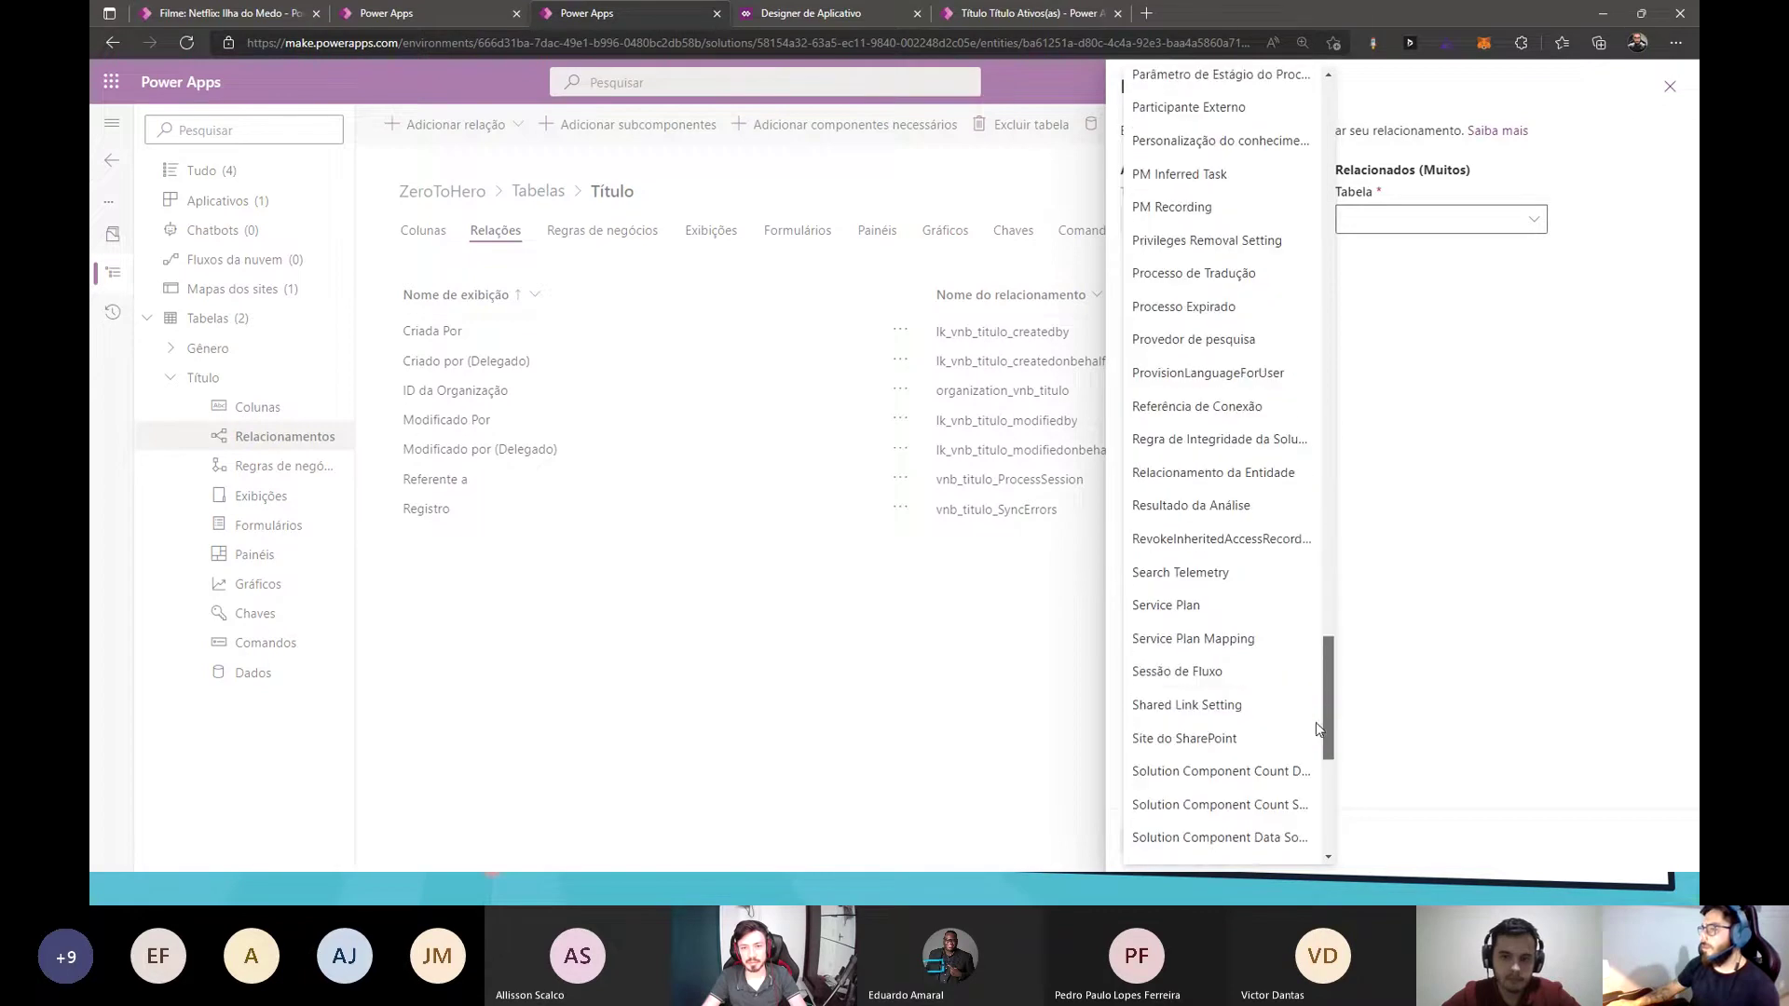
scroll(1284, 699, "down", 4)
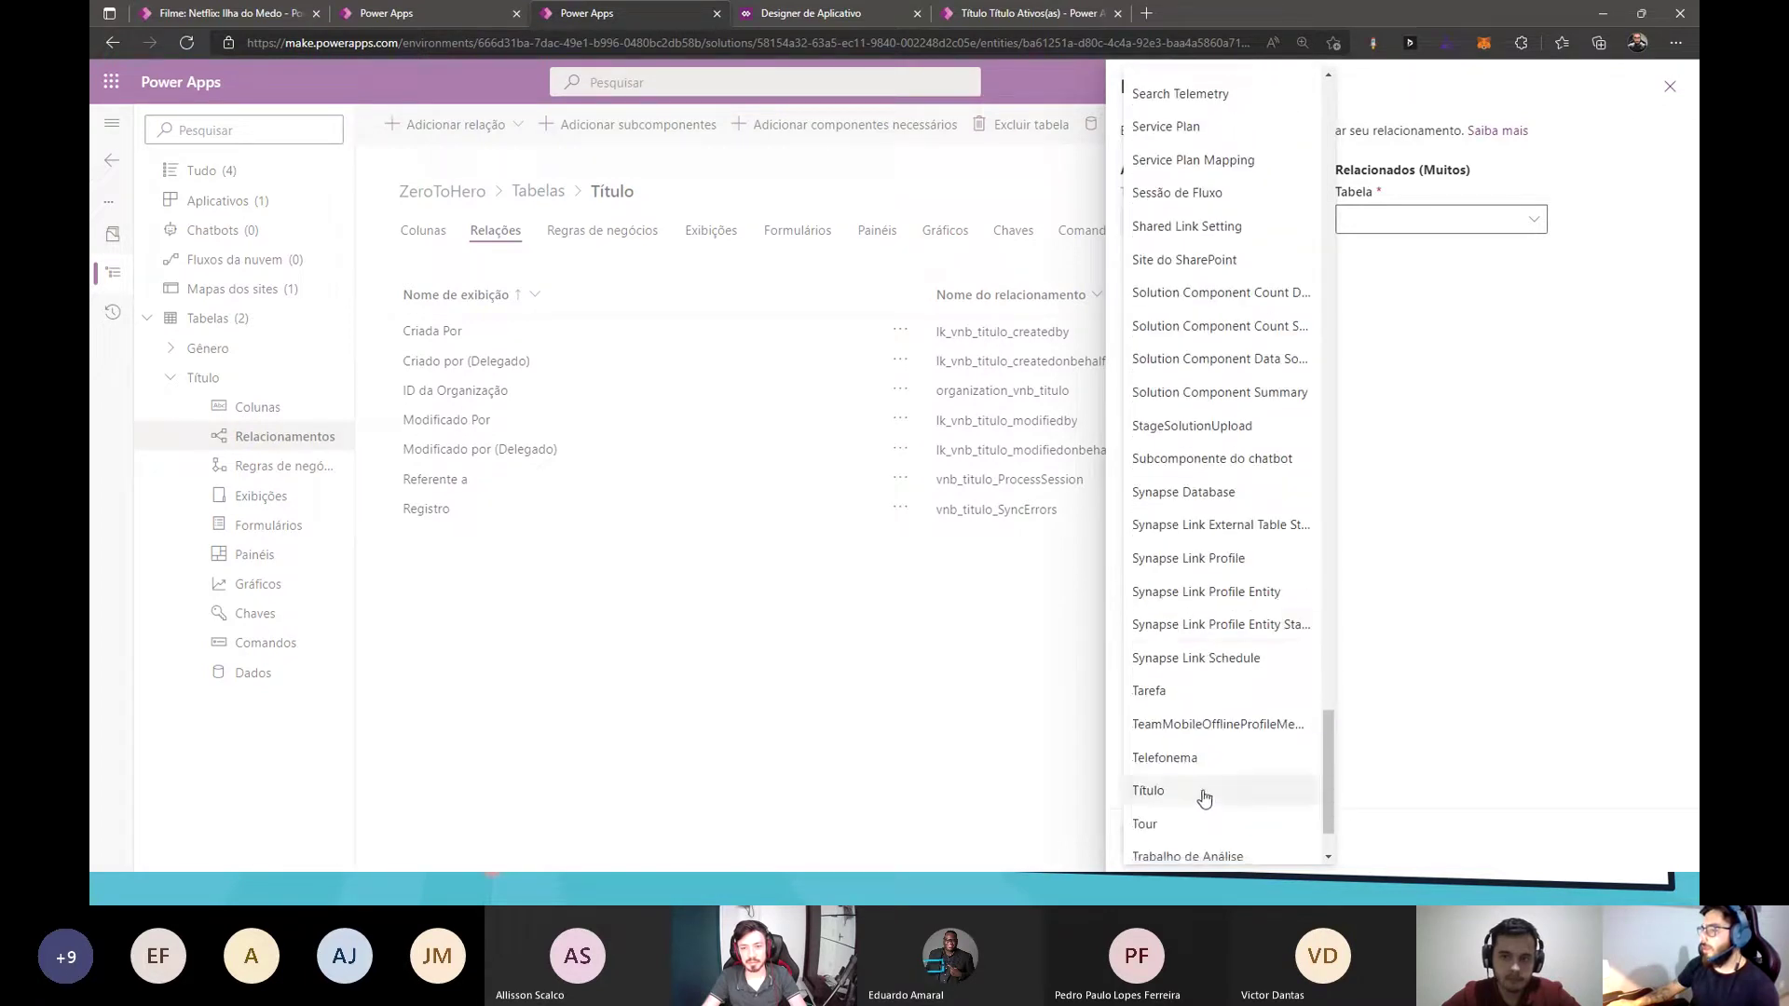
left_click(1198, 798)
- Copy the relationship name titulo_vnb_titulo_vnb_titulo into the relationship's table name
left_click_drag(1331, 277, 1112, 280)
key("ctrl+c")
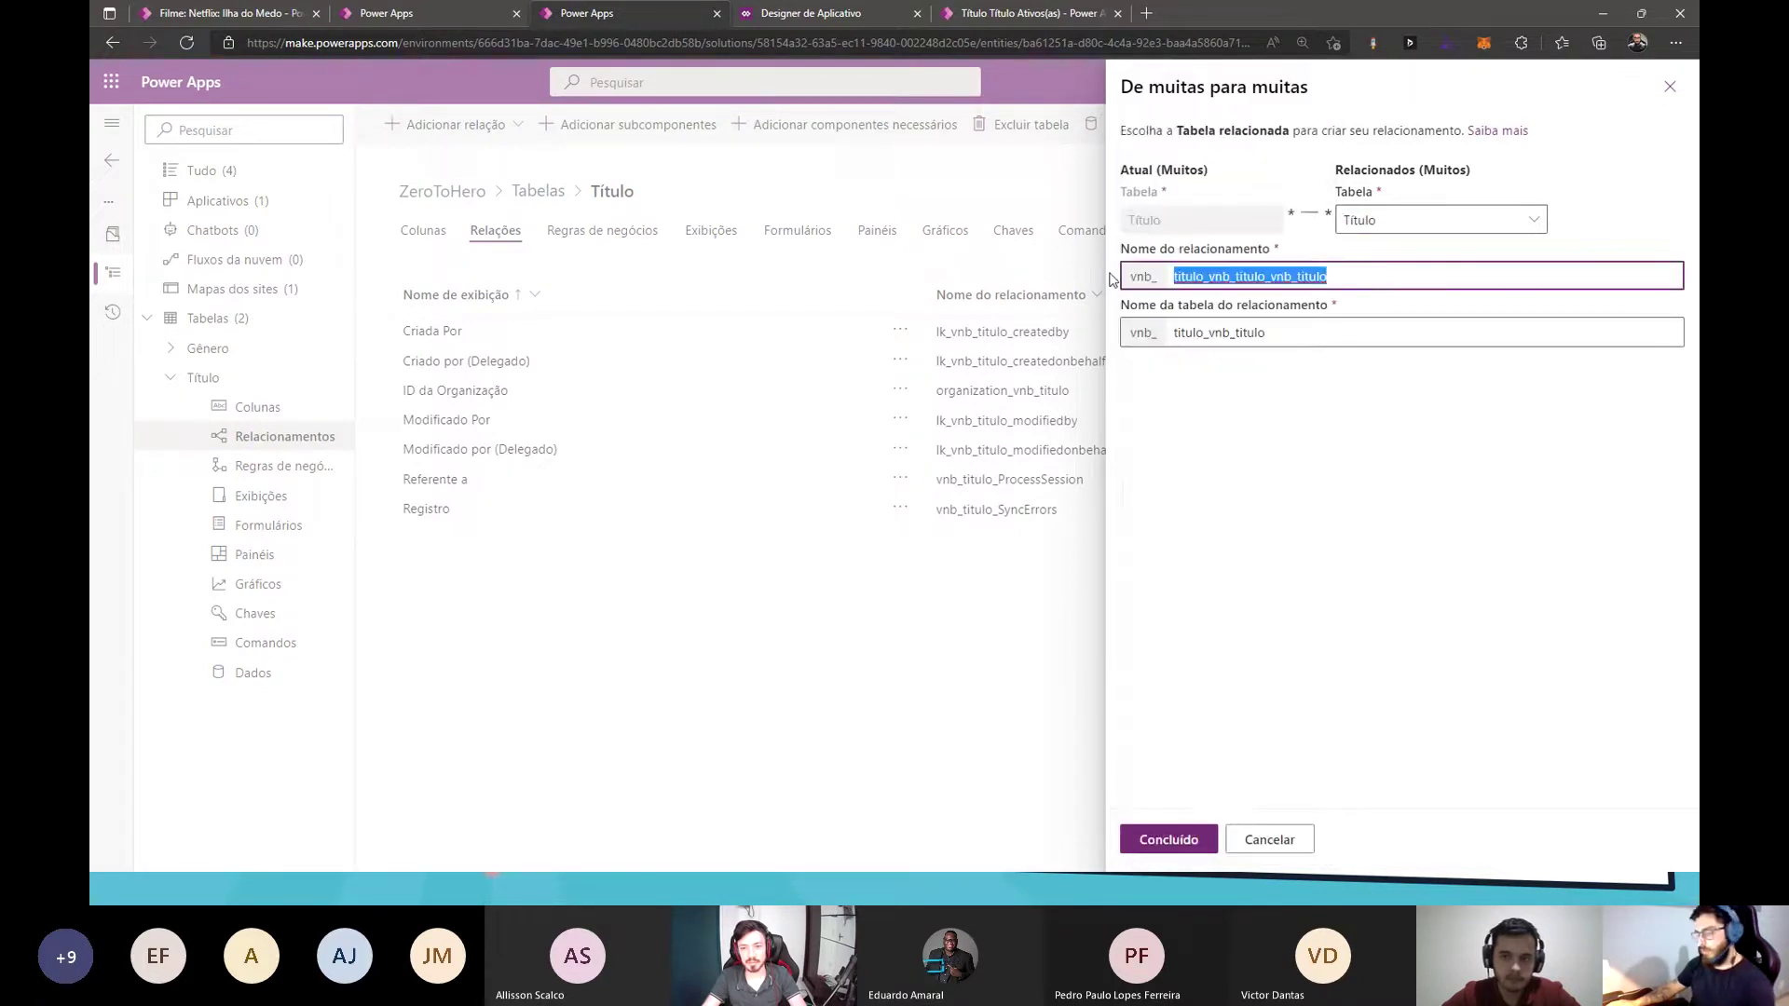
double_click(1429, 336)
key("ctrl+v")
left_click(1340, 448)
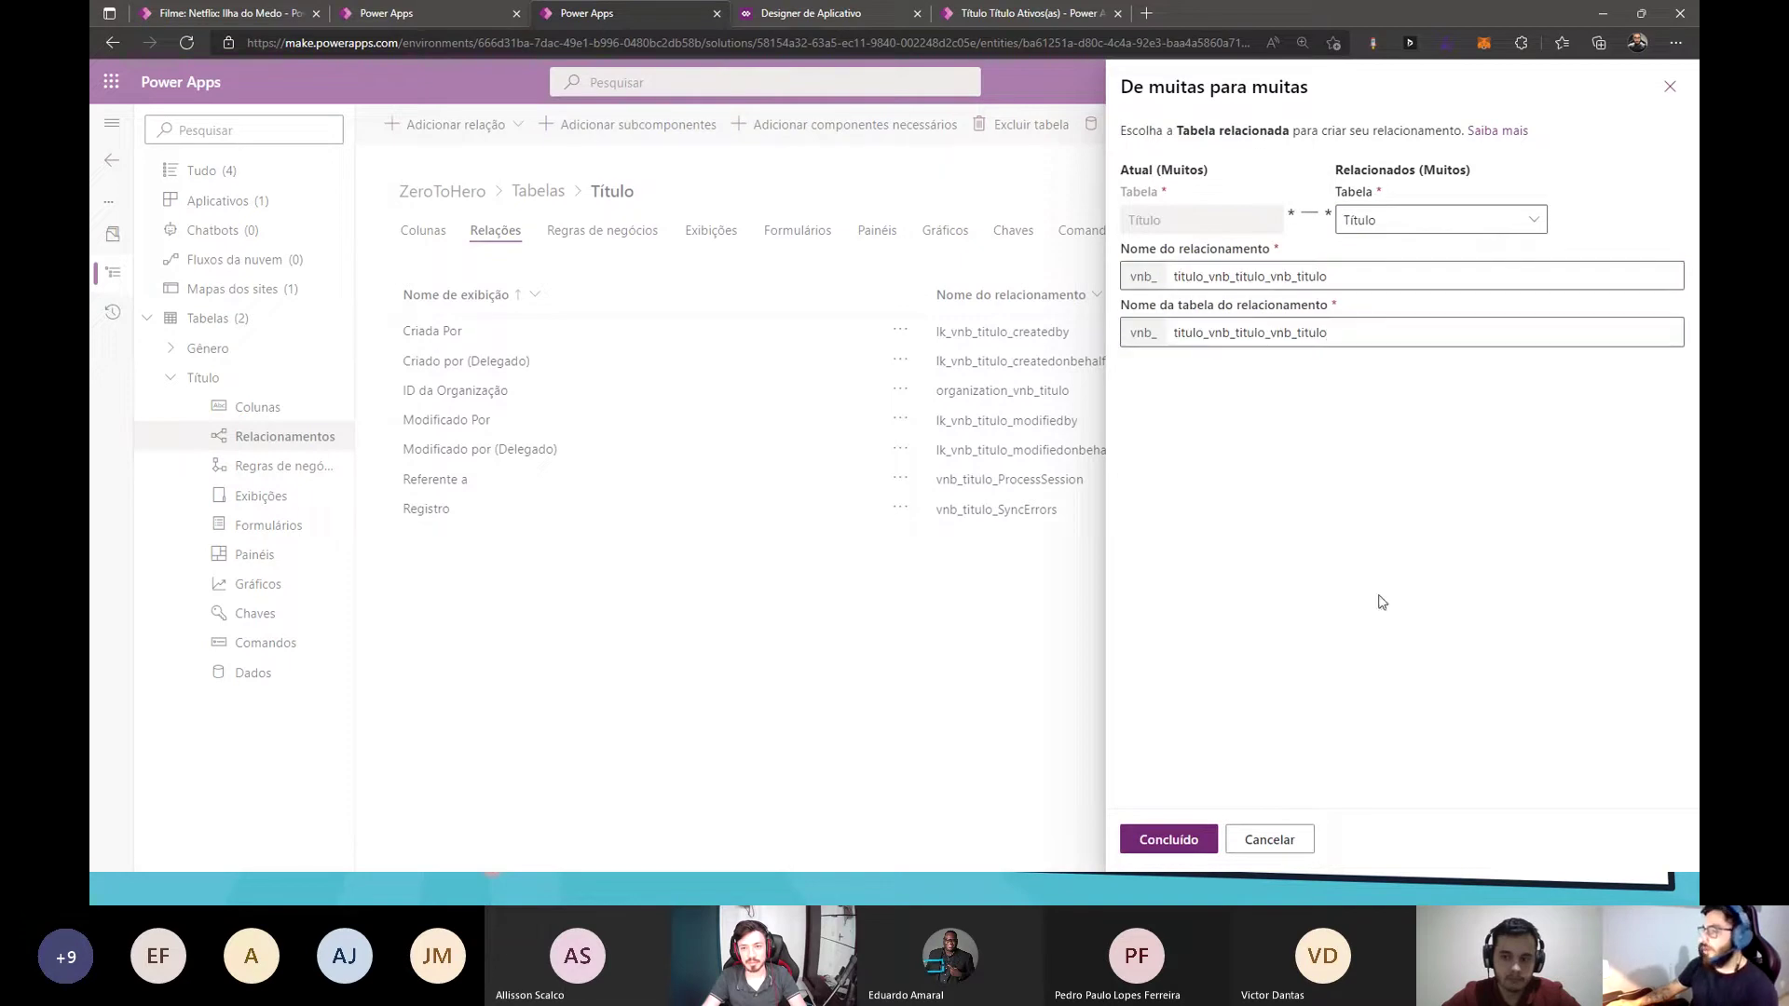
- Finish the many-to-many relationship from Título to itself and save the Título table
left_click(1200, 846)
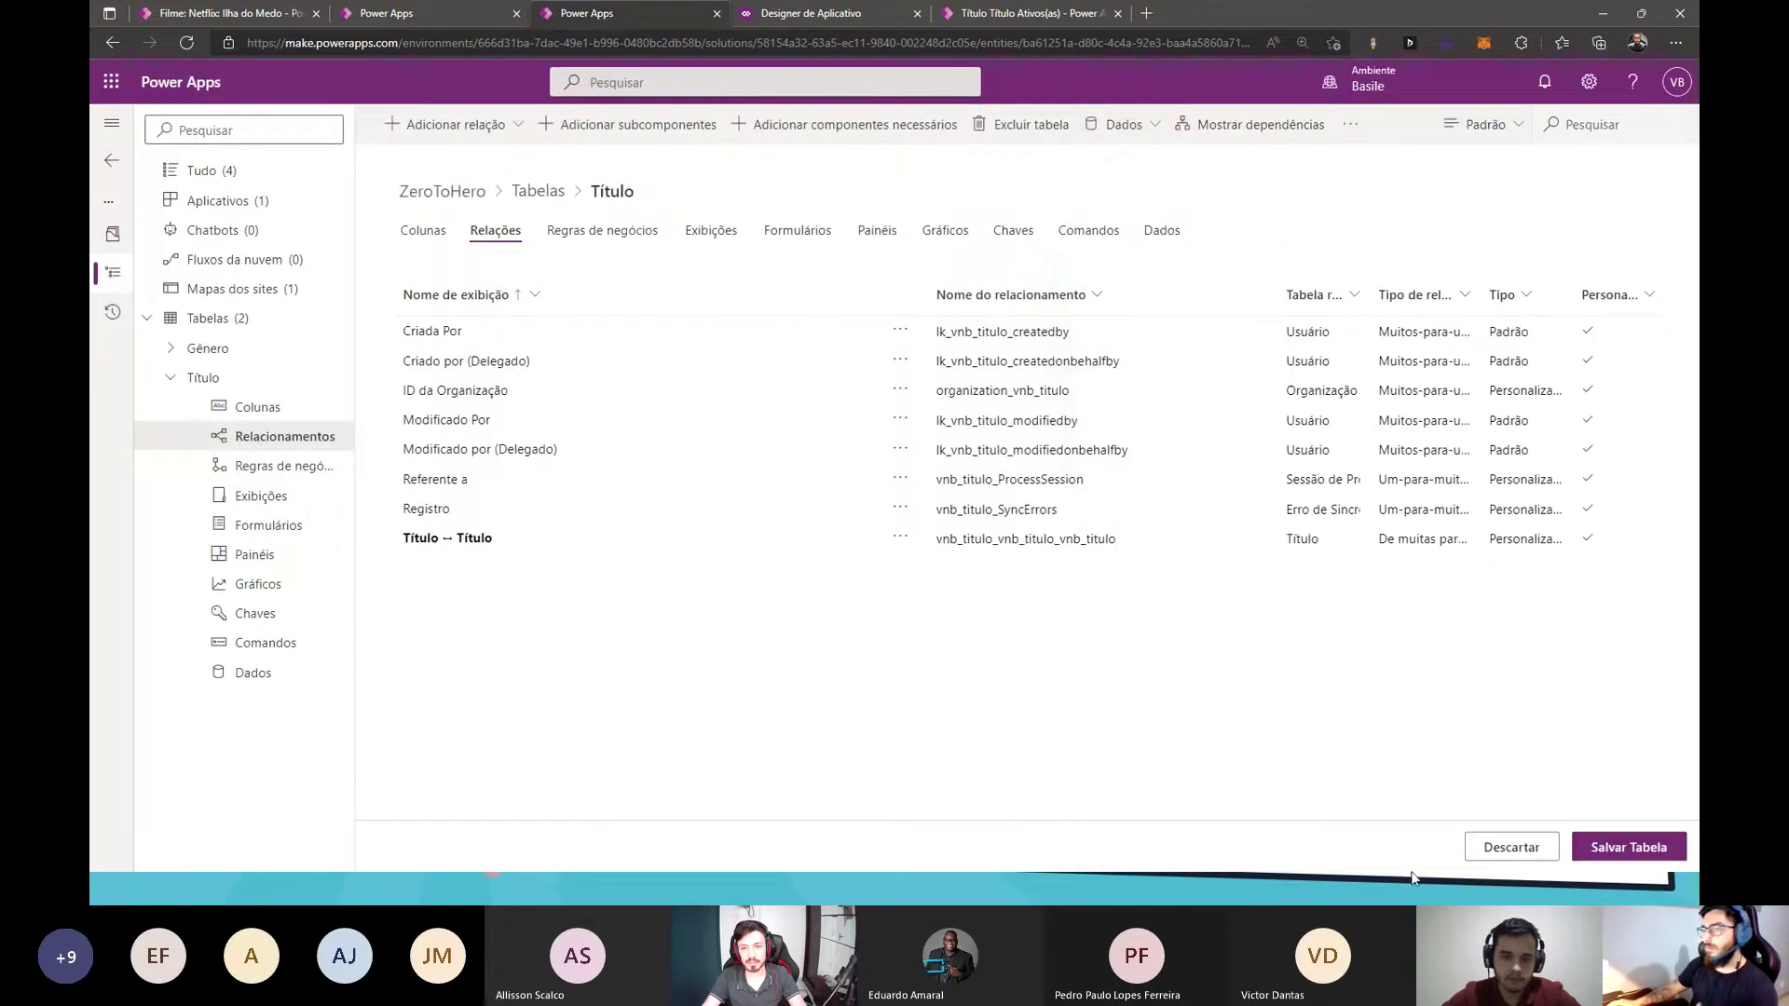
left_click(1597, 846)
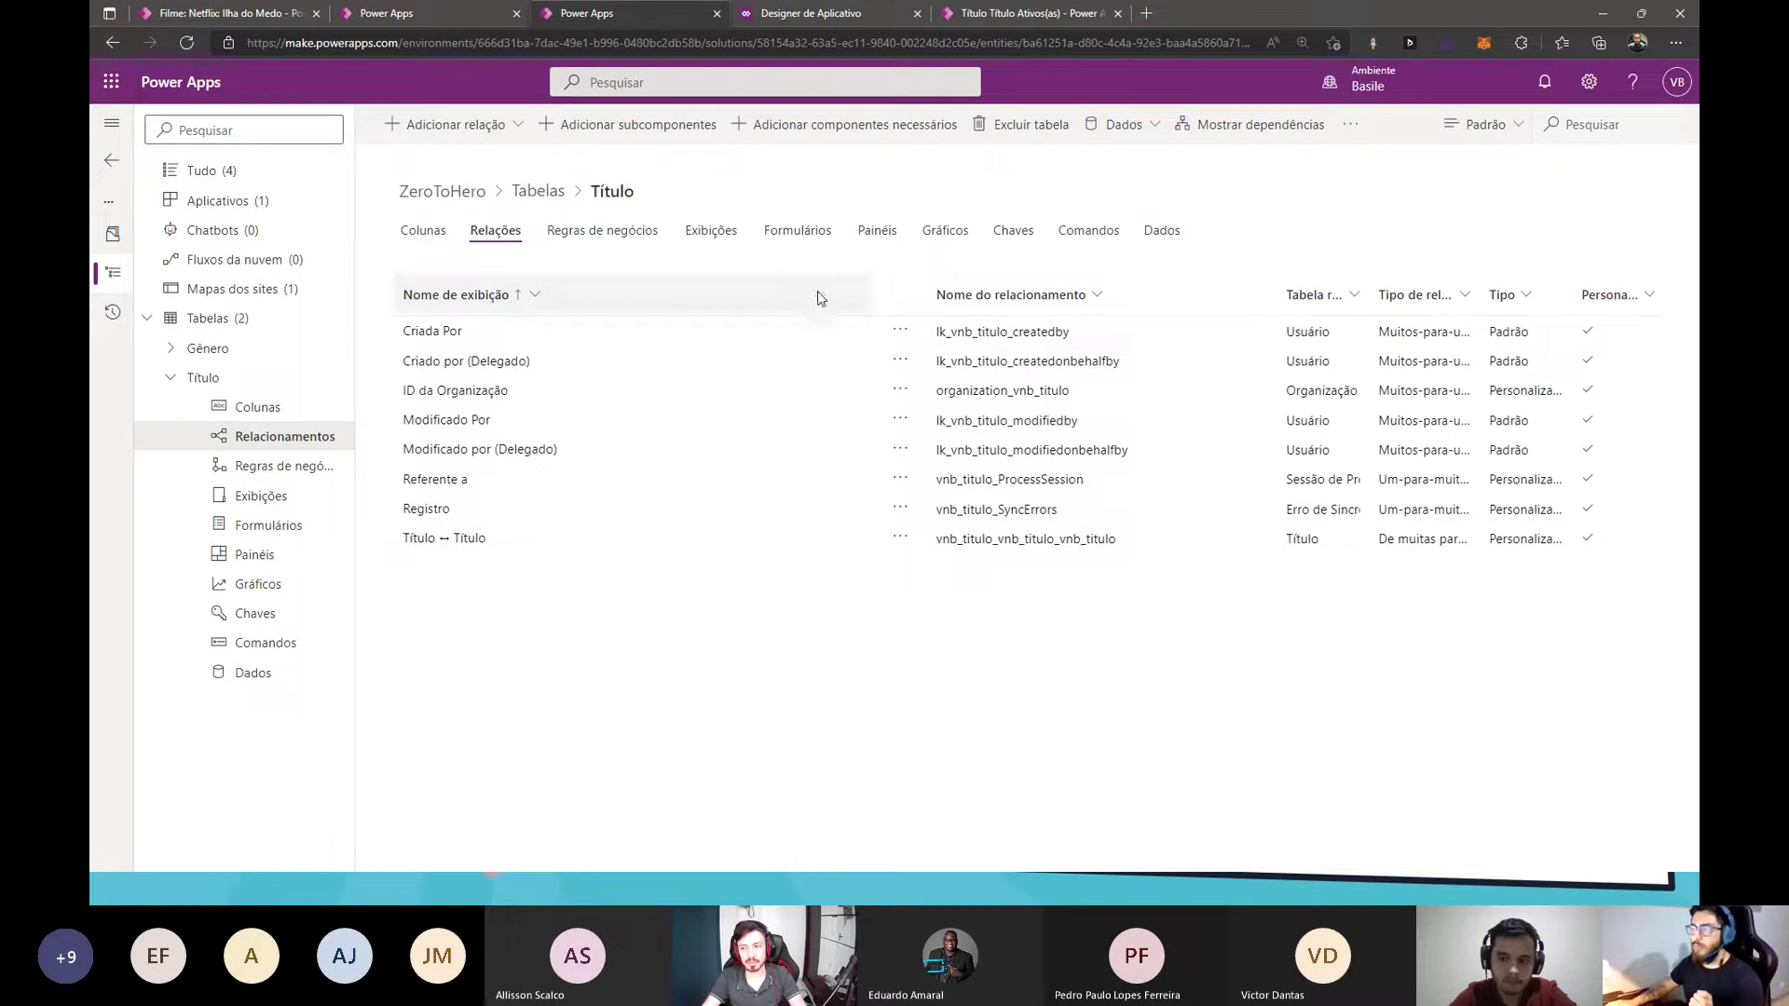
- Open the Título table's main Informações form for editing
left_click(797, 235)
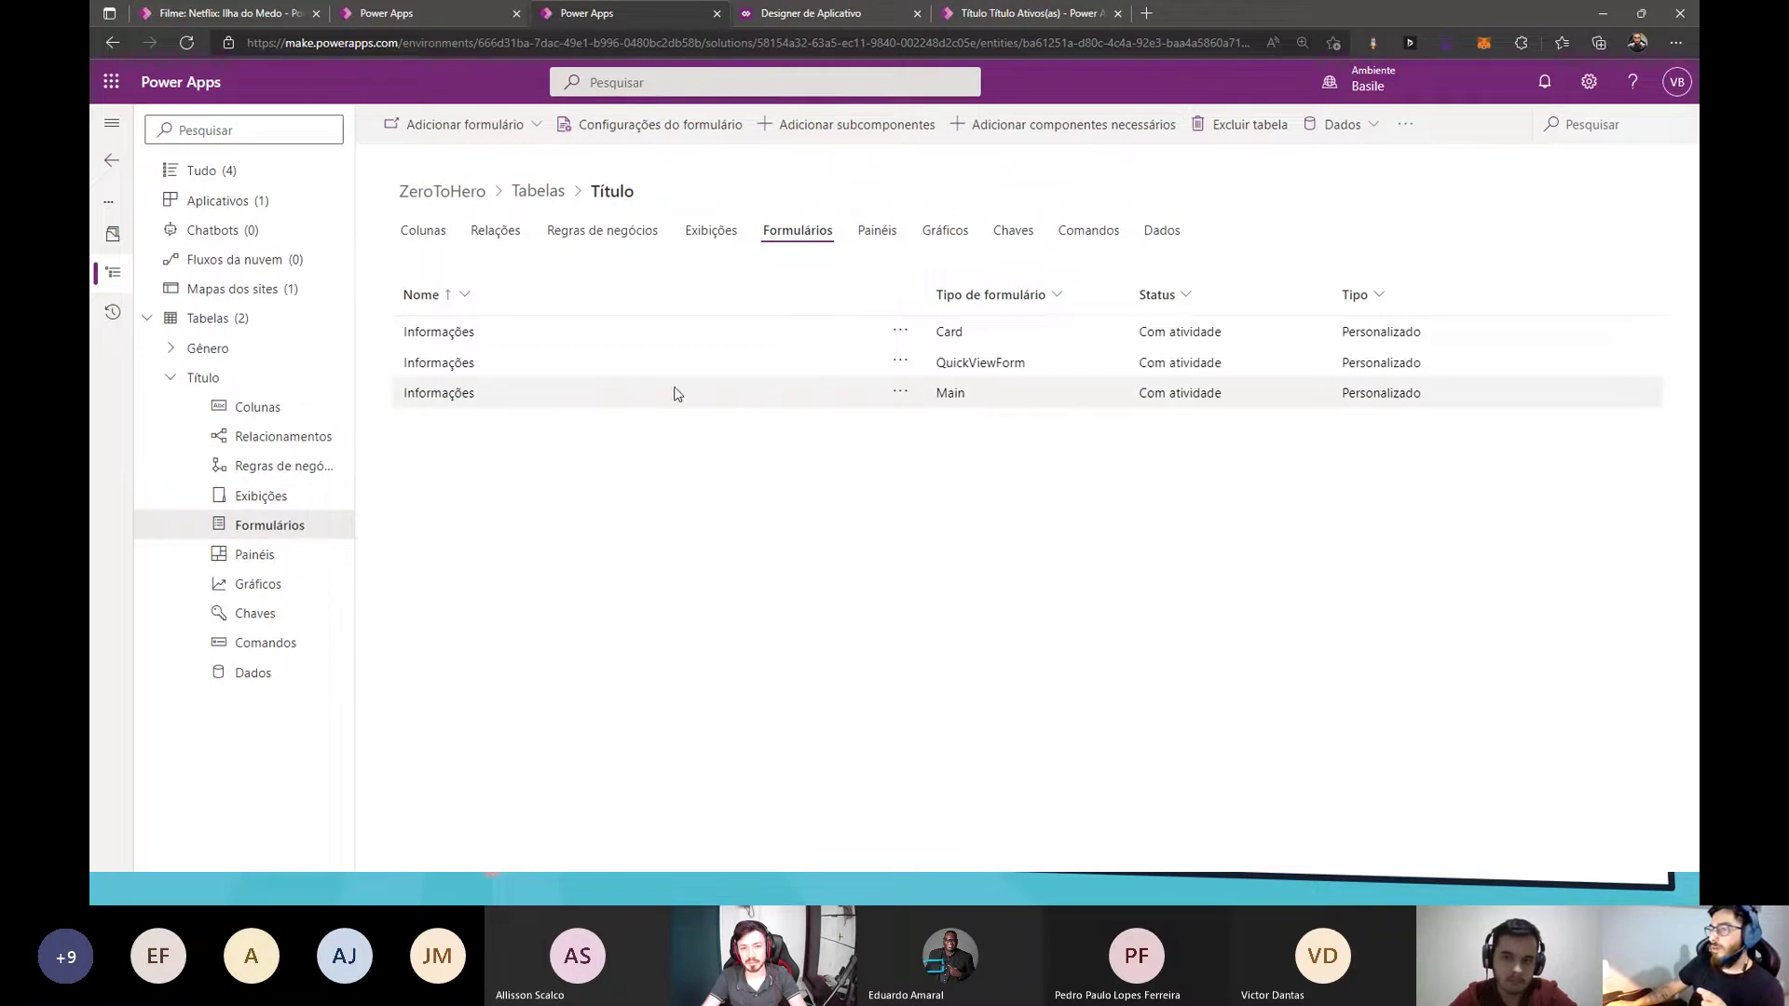
left_click(900, 393)
mouse_move(932, 427)
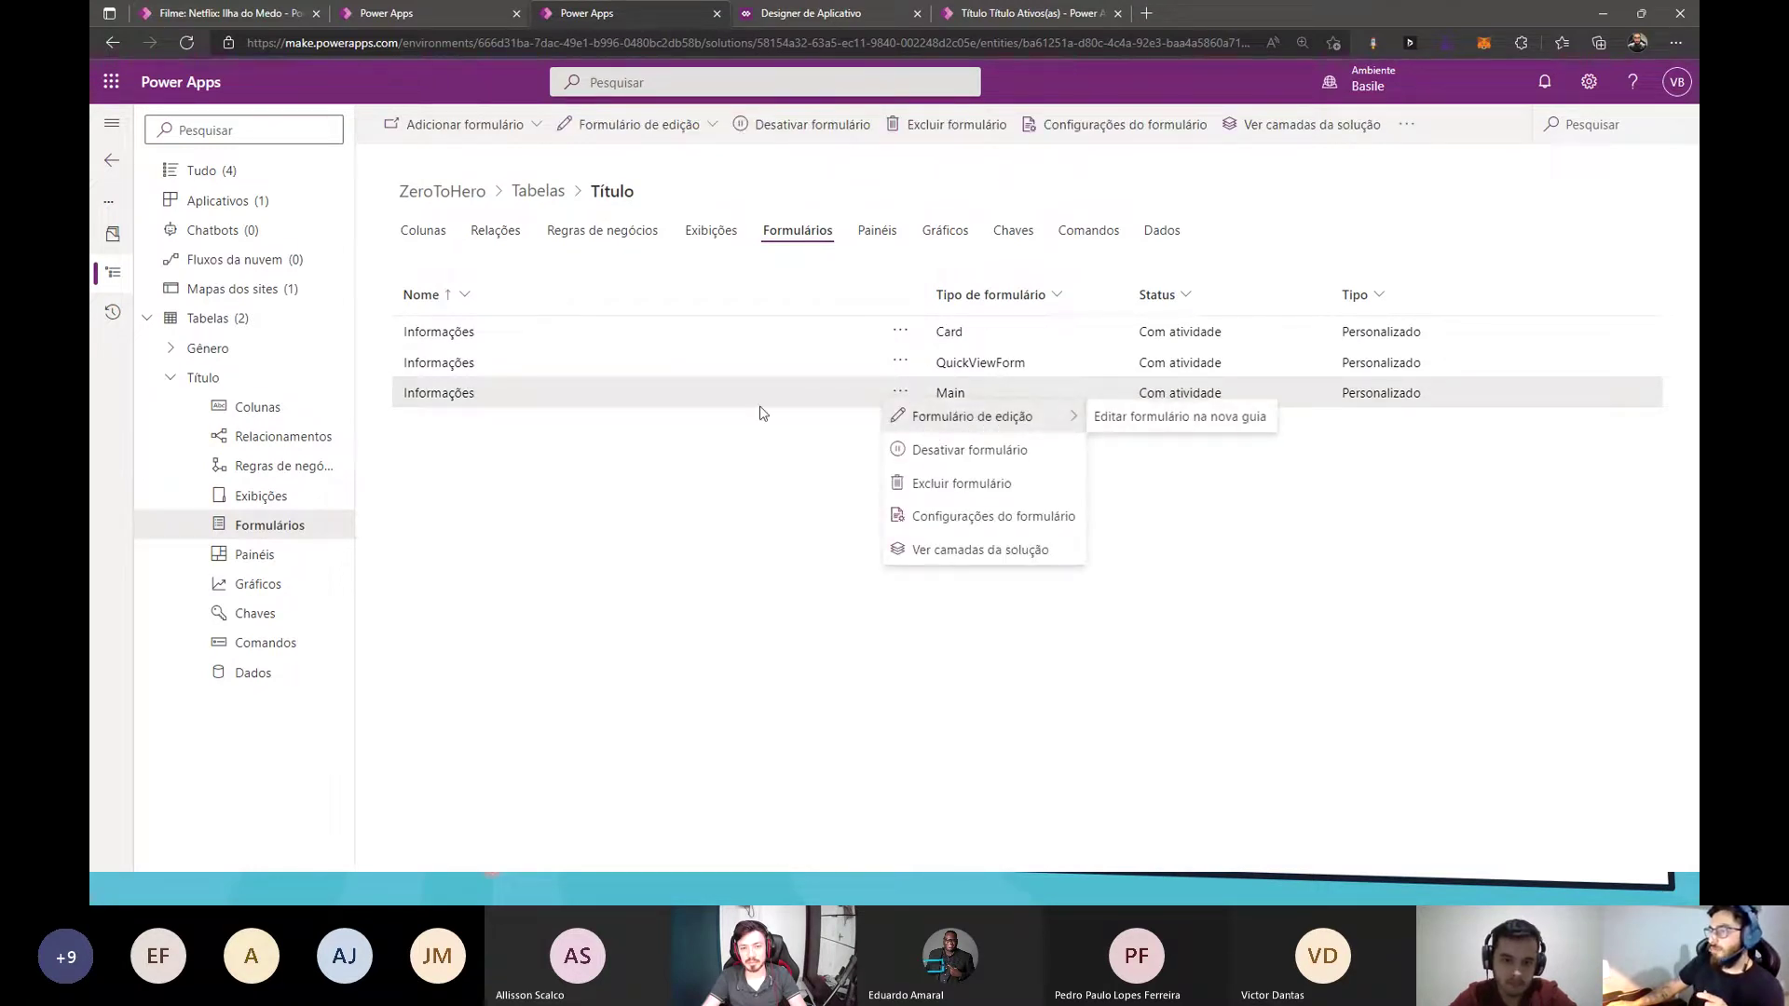
left_click(451, 399)
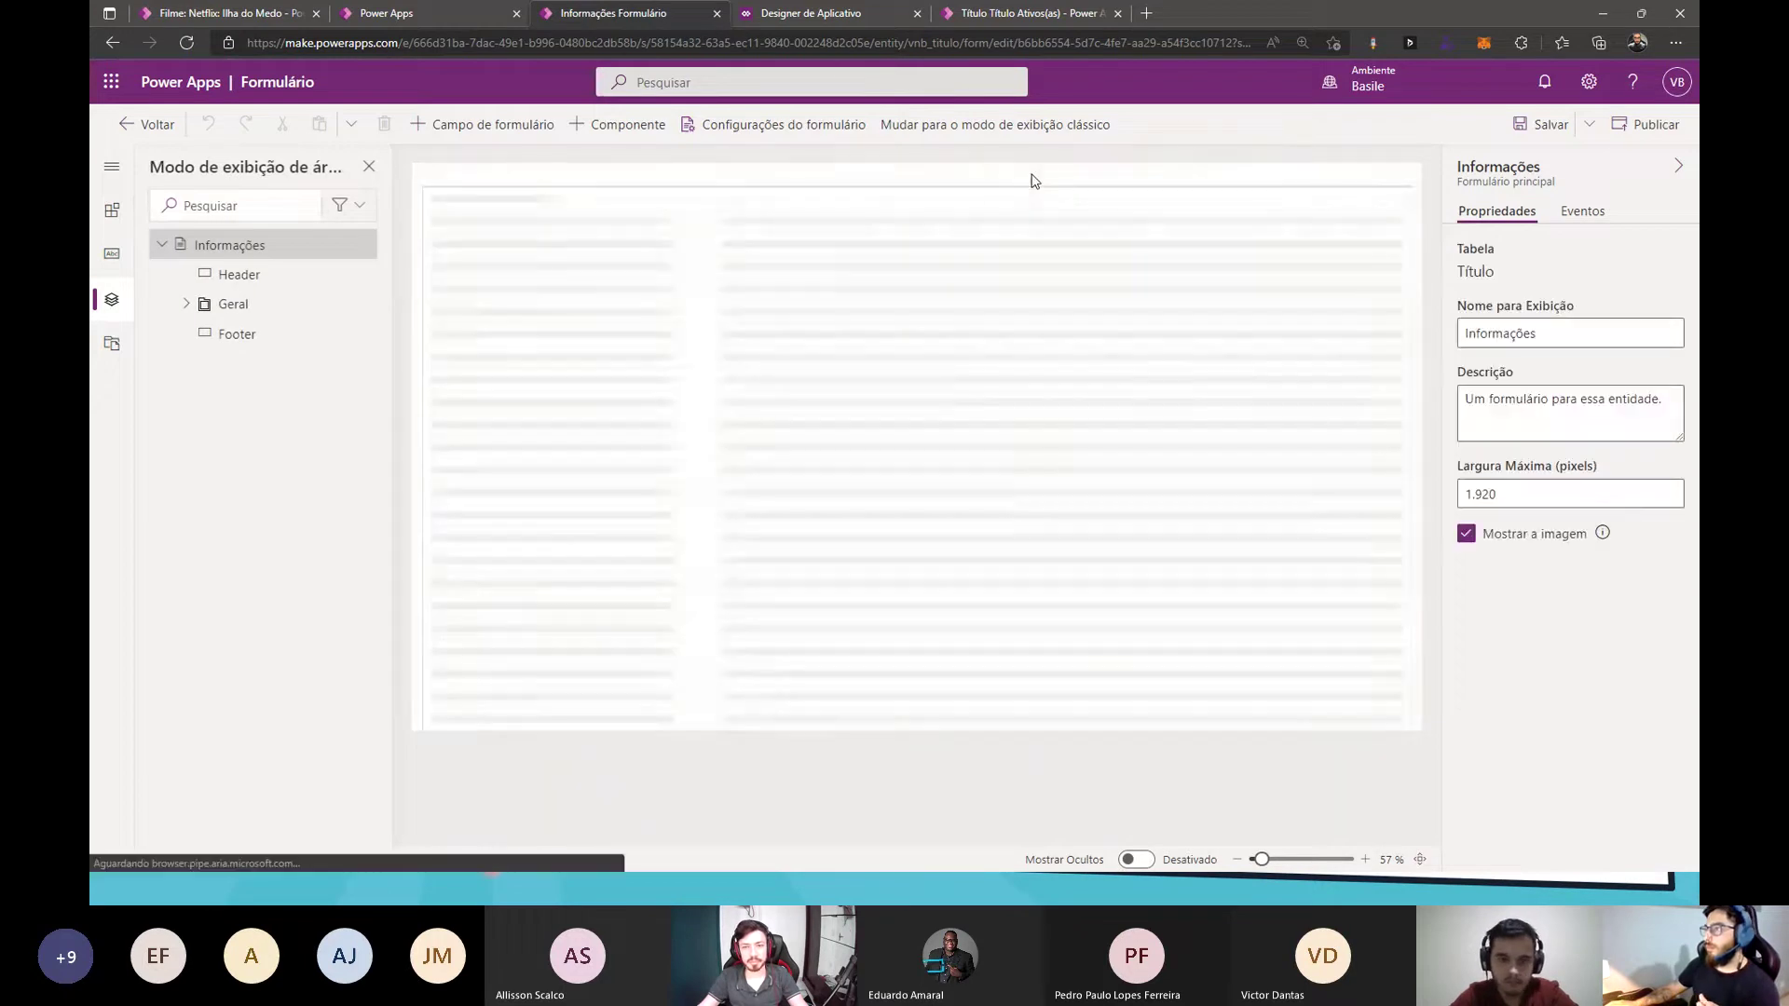
- Try to add a subgrid to the Informações form, checking the table choices with and without the related-records restriction
left_click(112, 254)
left_click(113, 211)
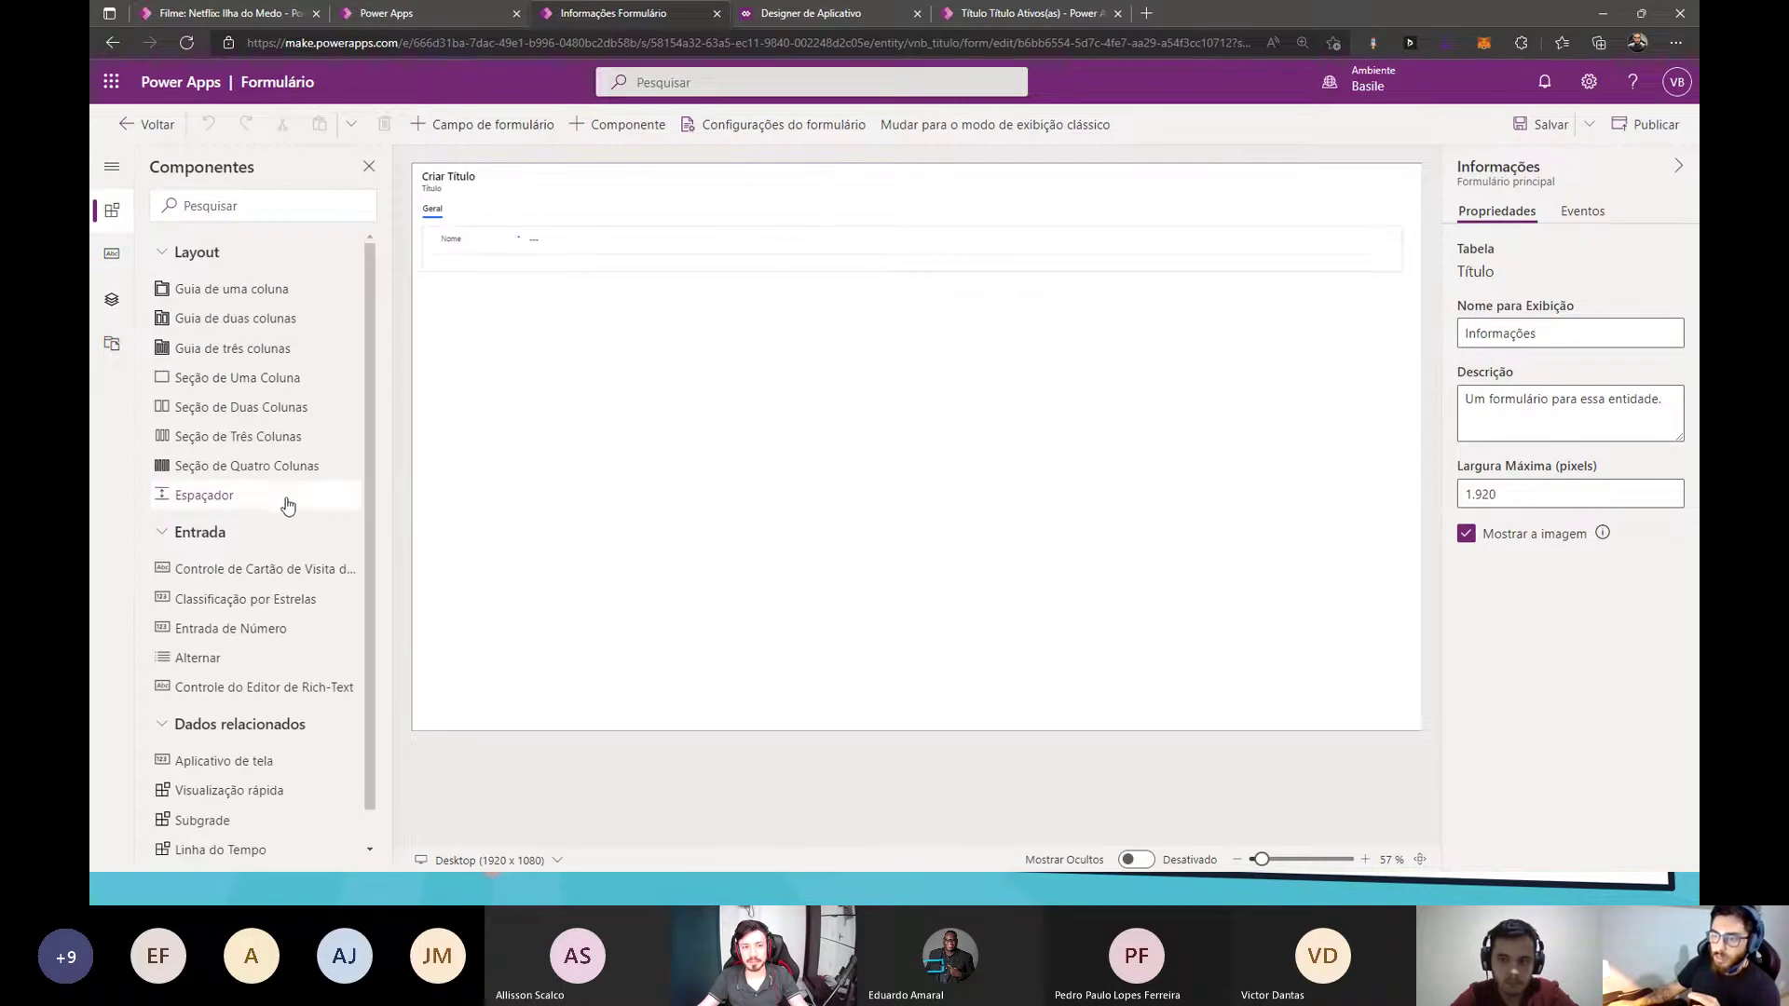
scroll(287, 557, "down", 1)
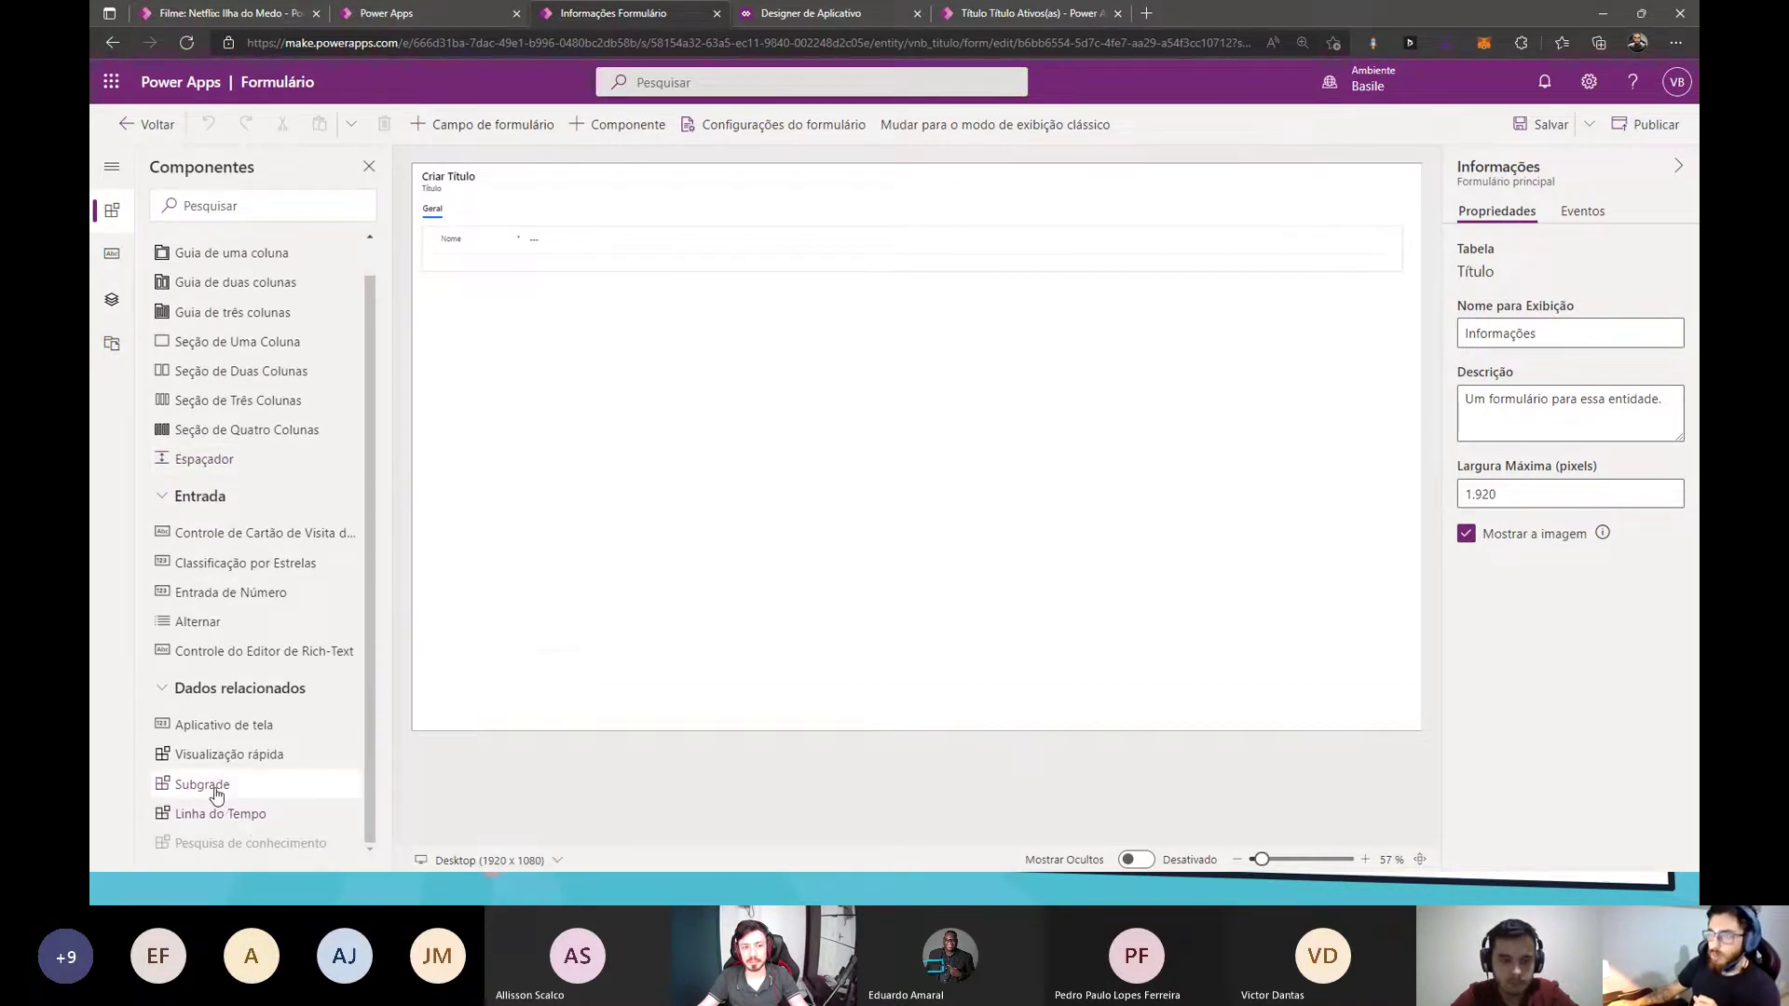
left_click_drag(216, 794, 679, 256)
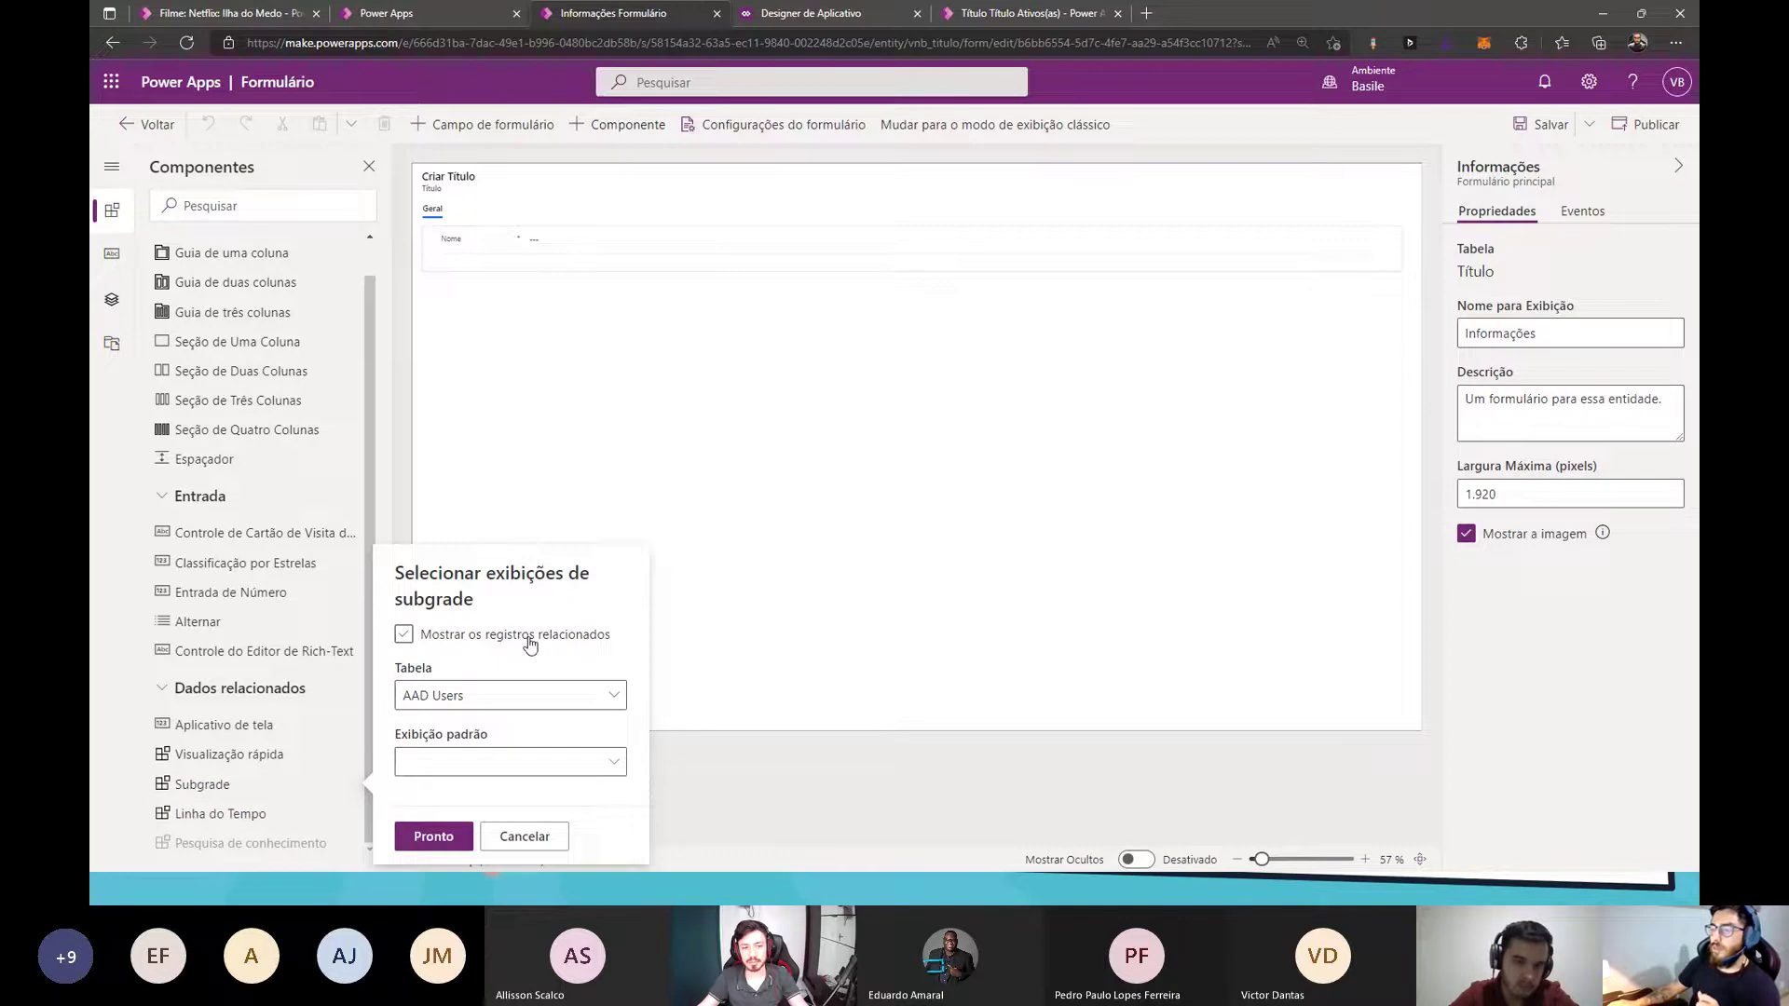
left_click(403, 635)
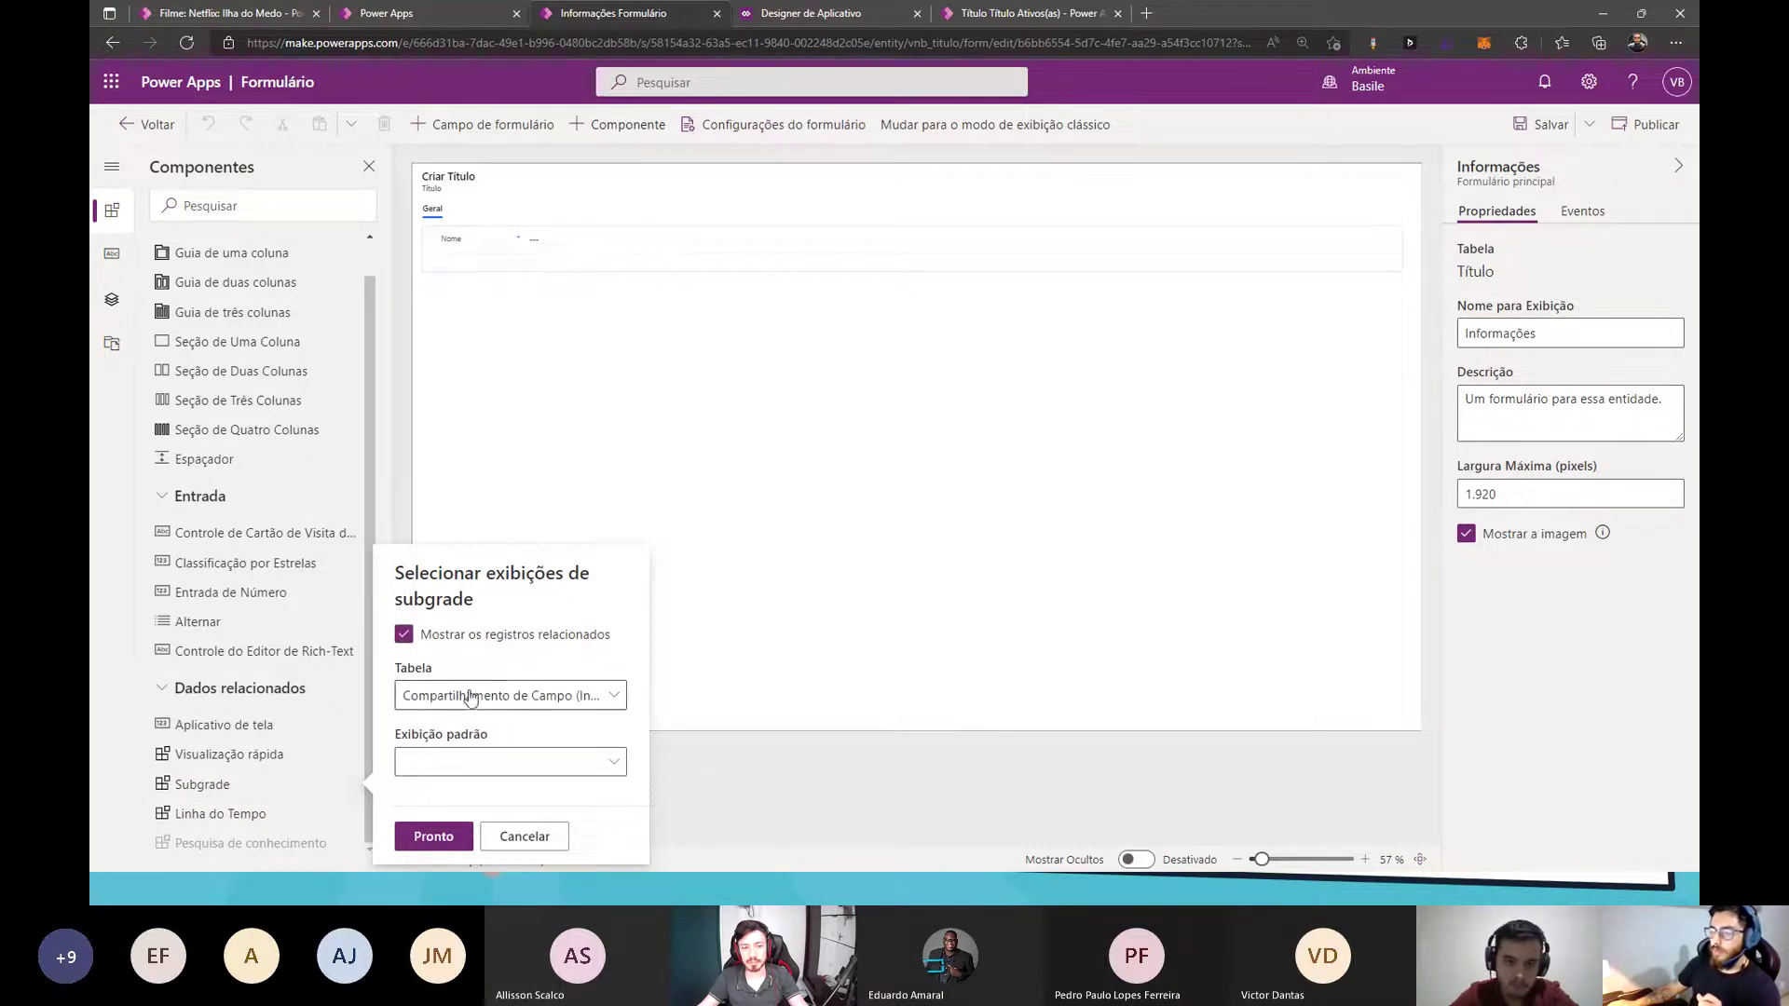
left_click(497, 702)
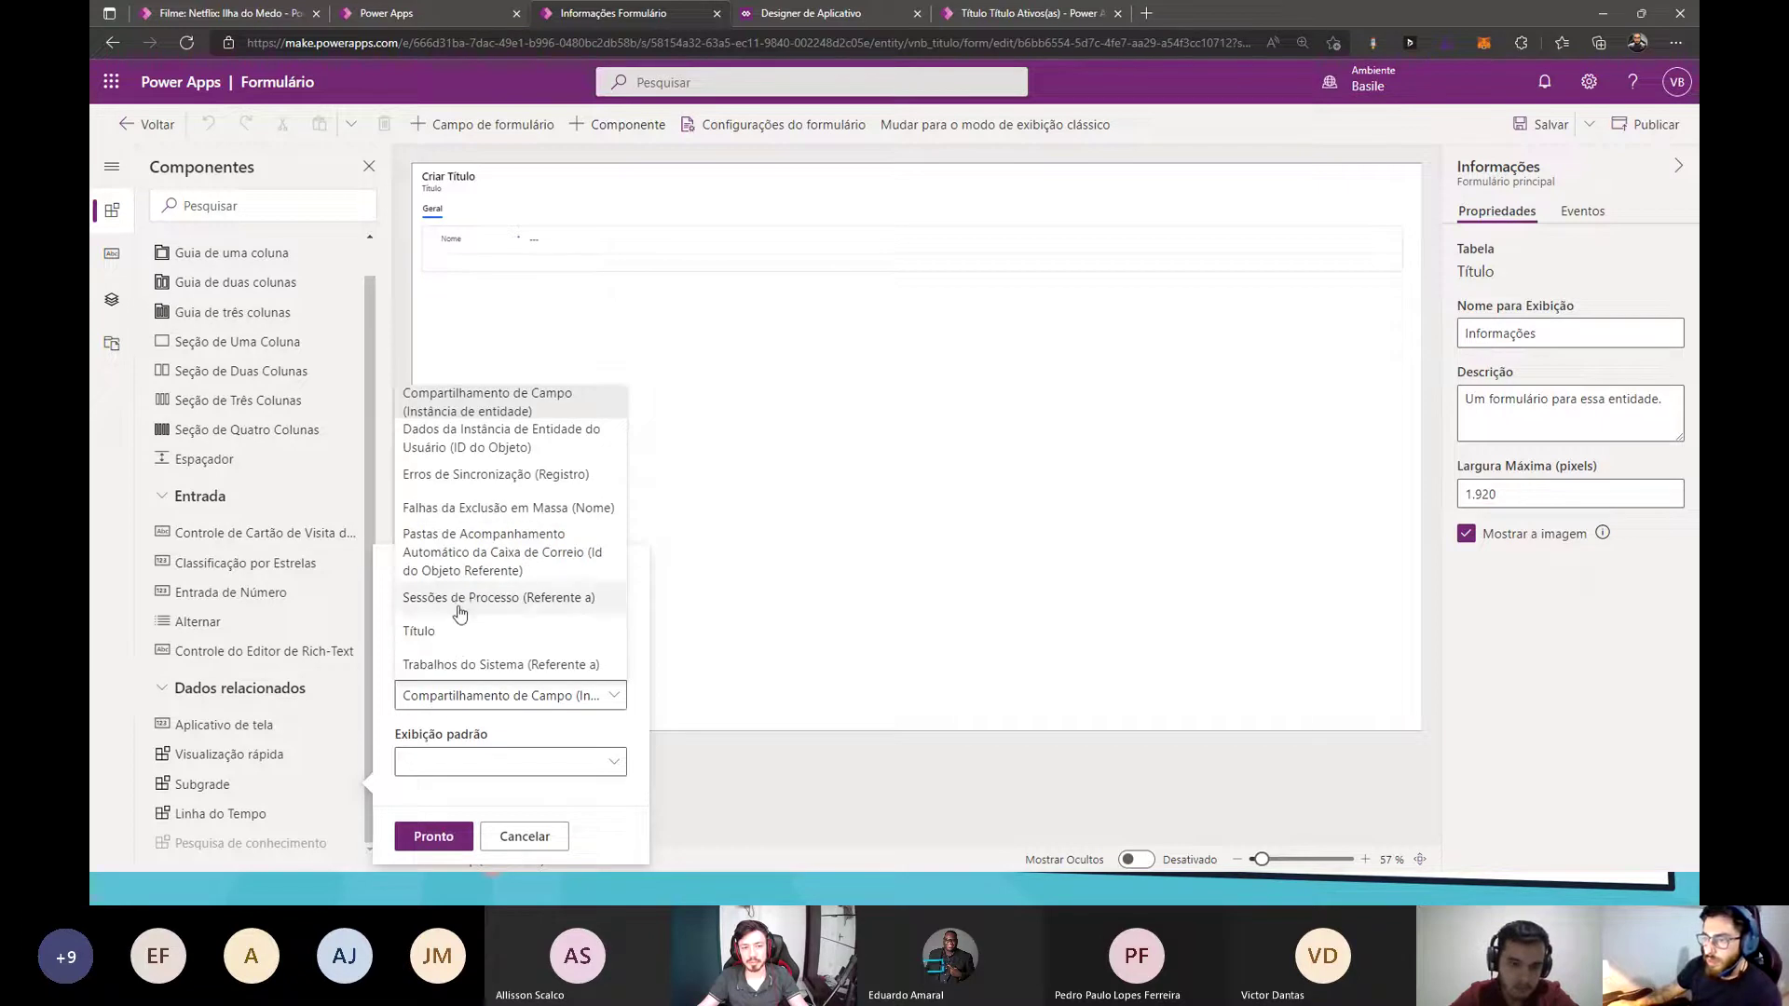
left_click(733, 486)
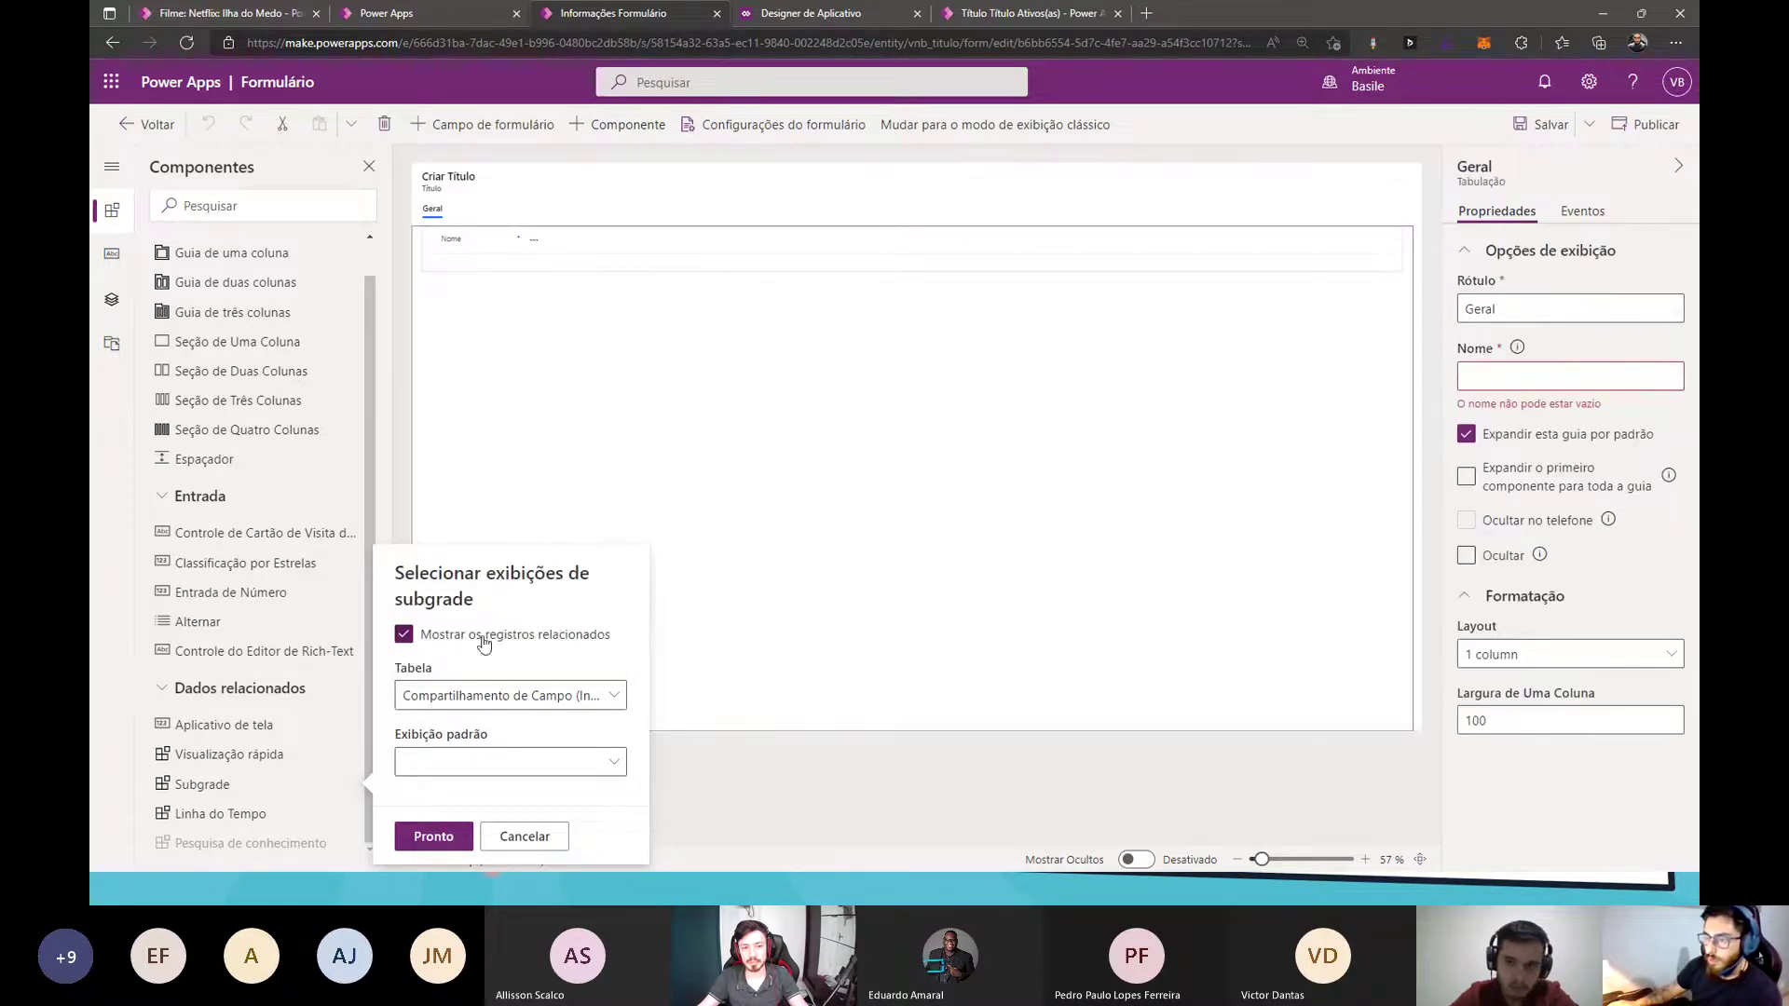
left_click(500, 699)
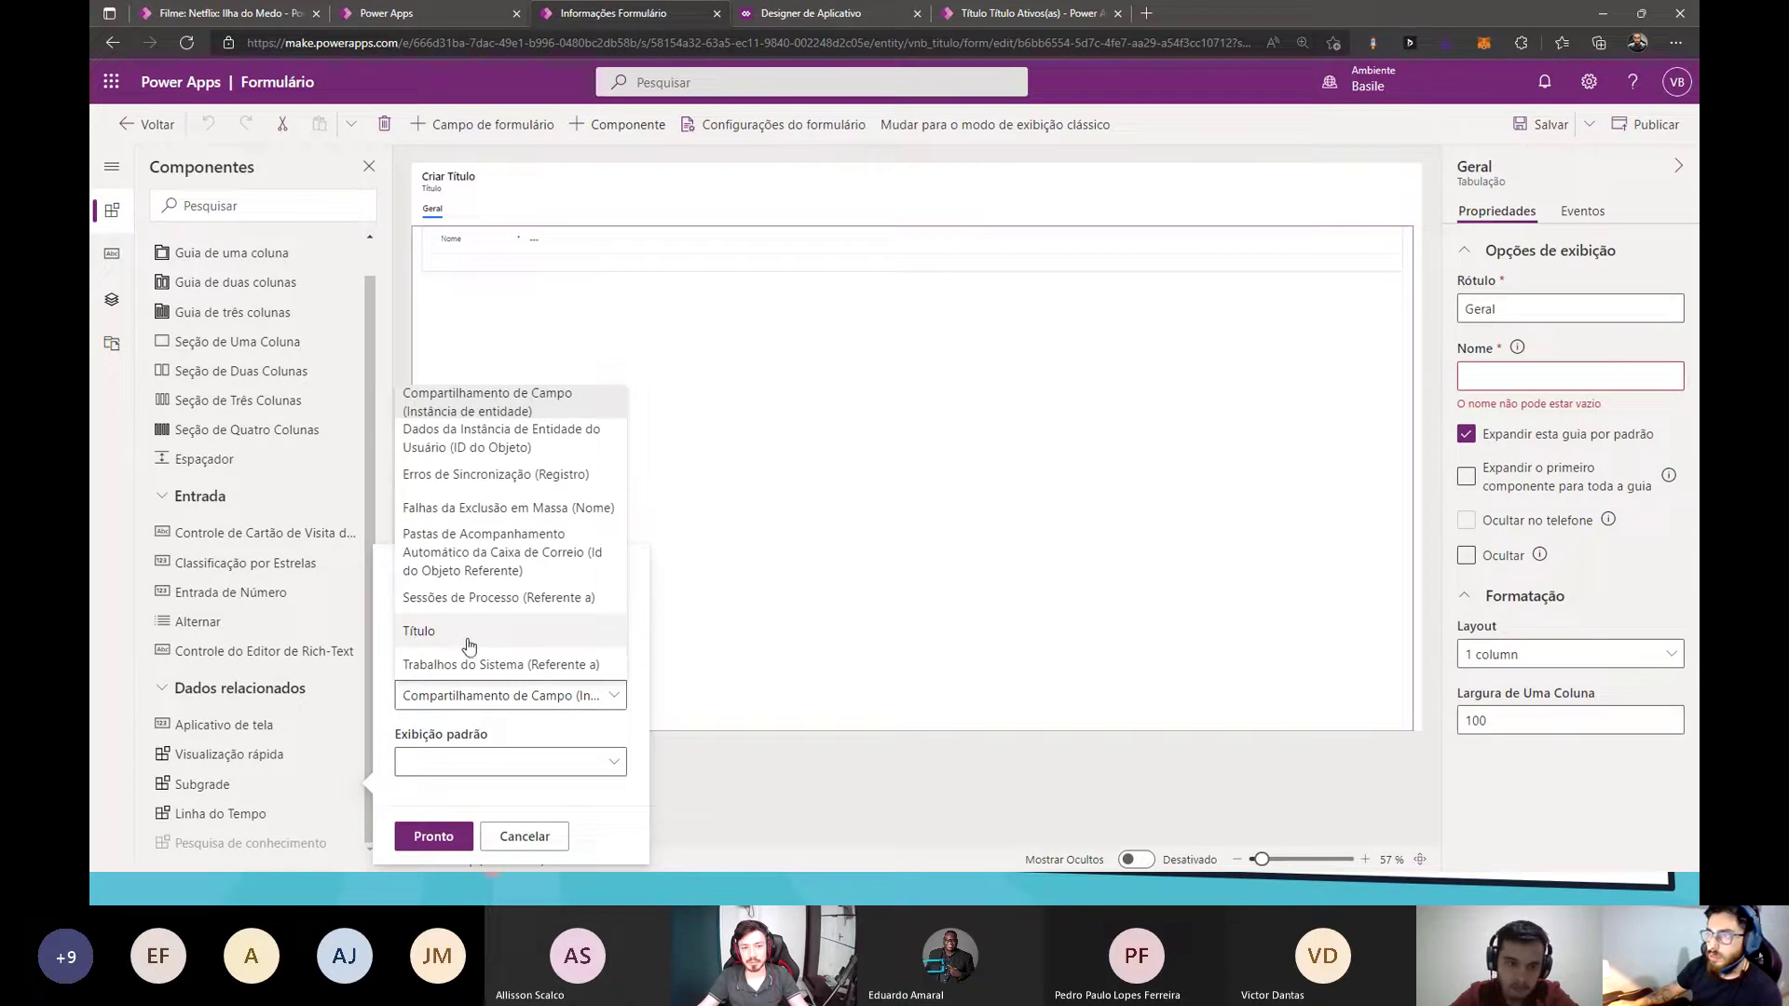
left_click(635, 635)
left_click(404, 633)
left_click(508, 708)
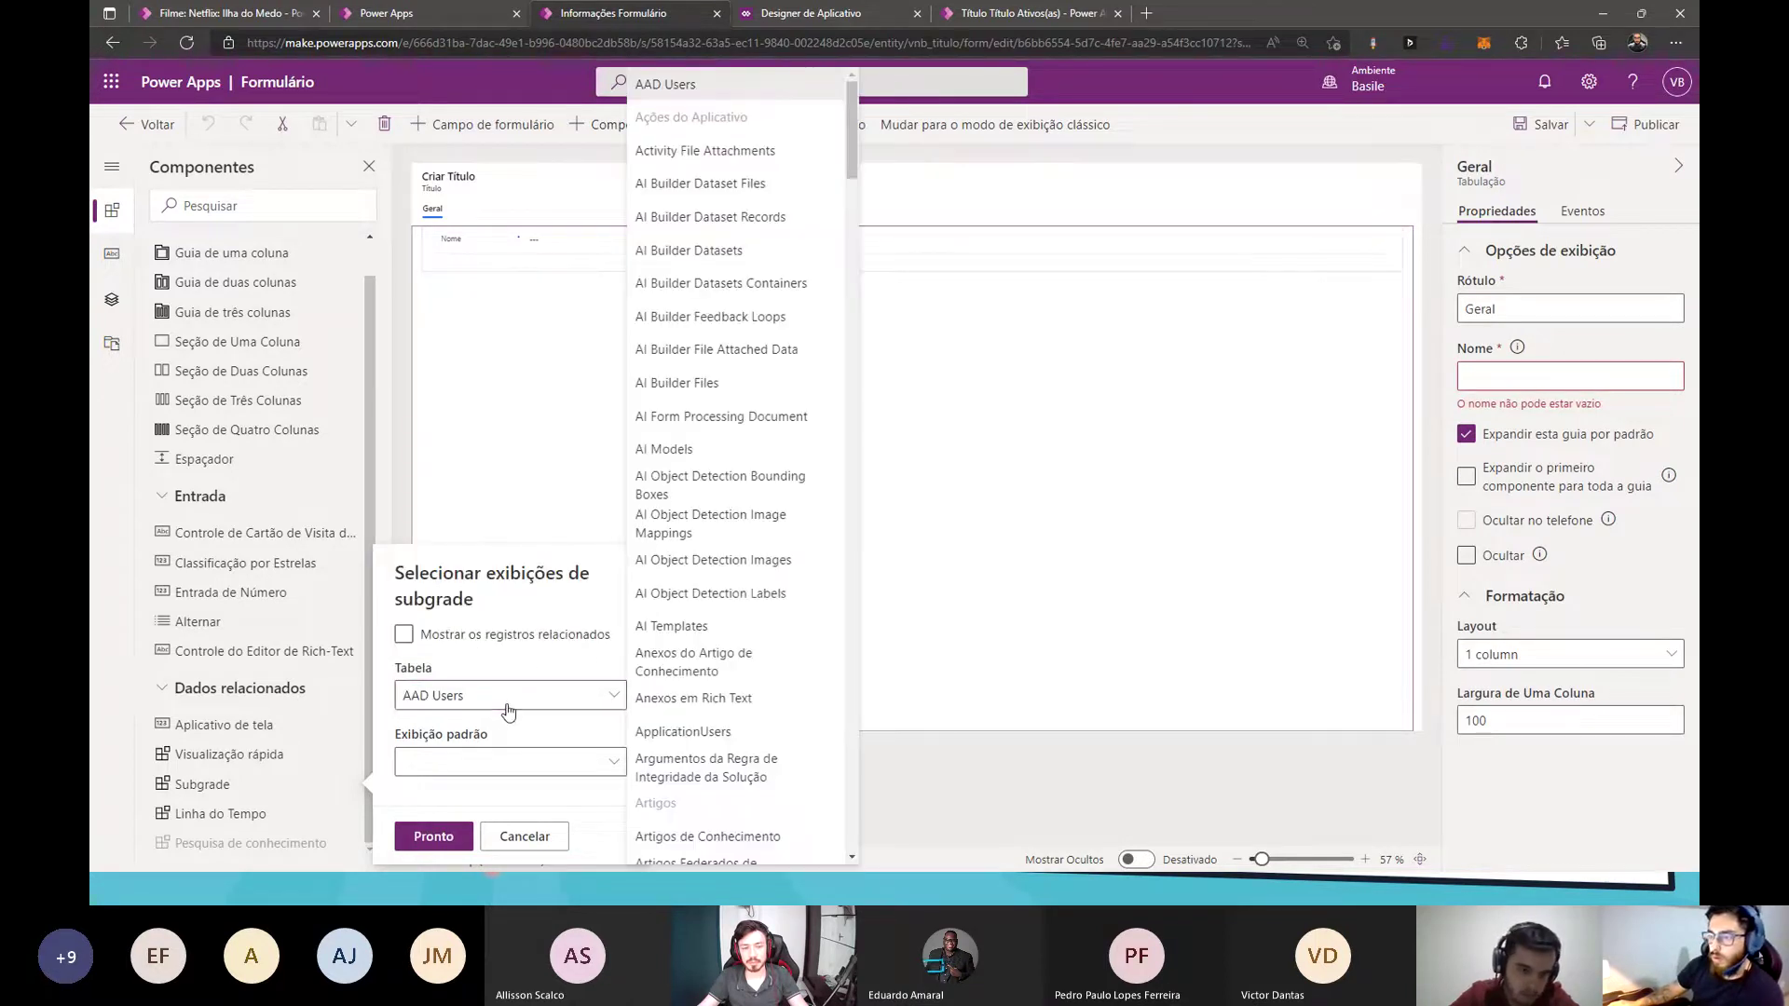
scroll(736, 466, "down", 10)
left_click(563, 450)
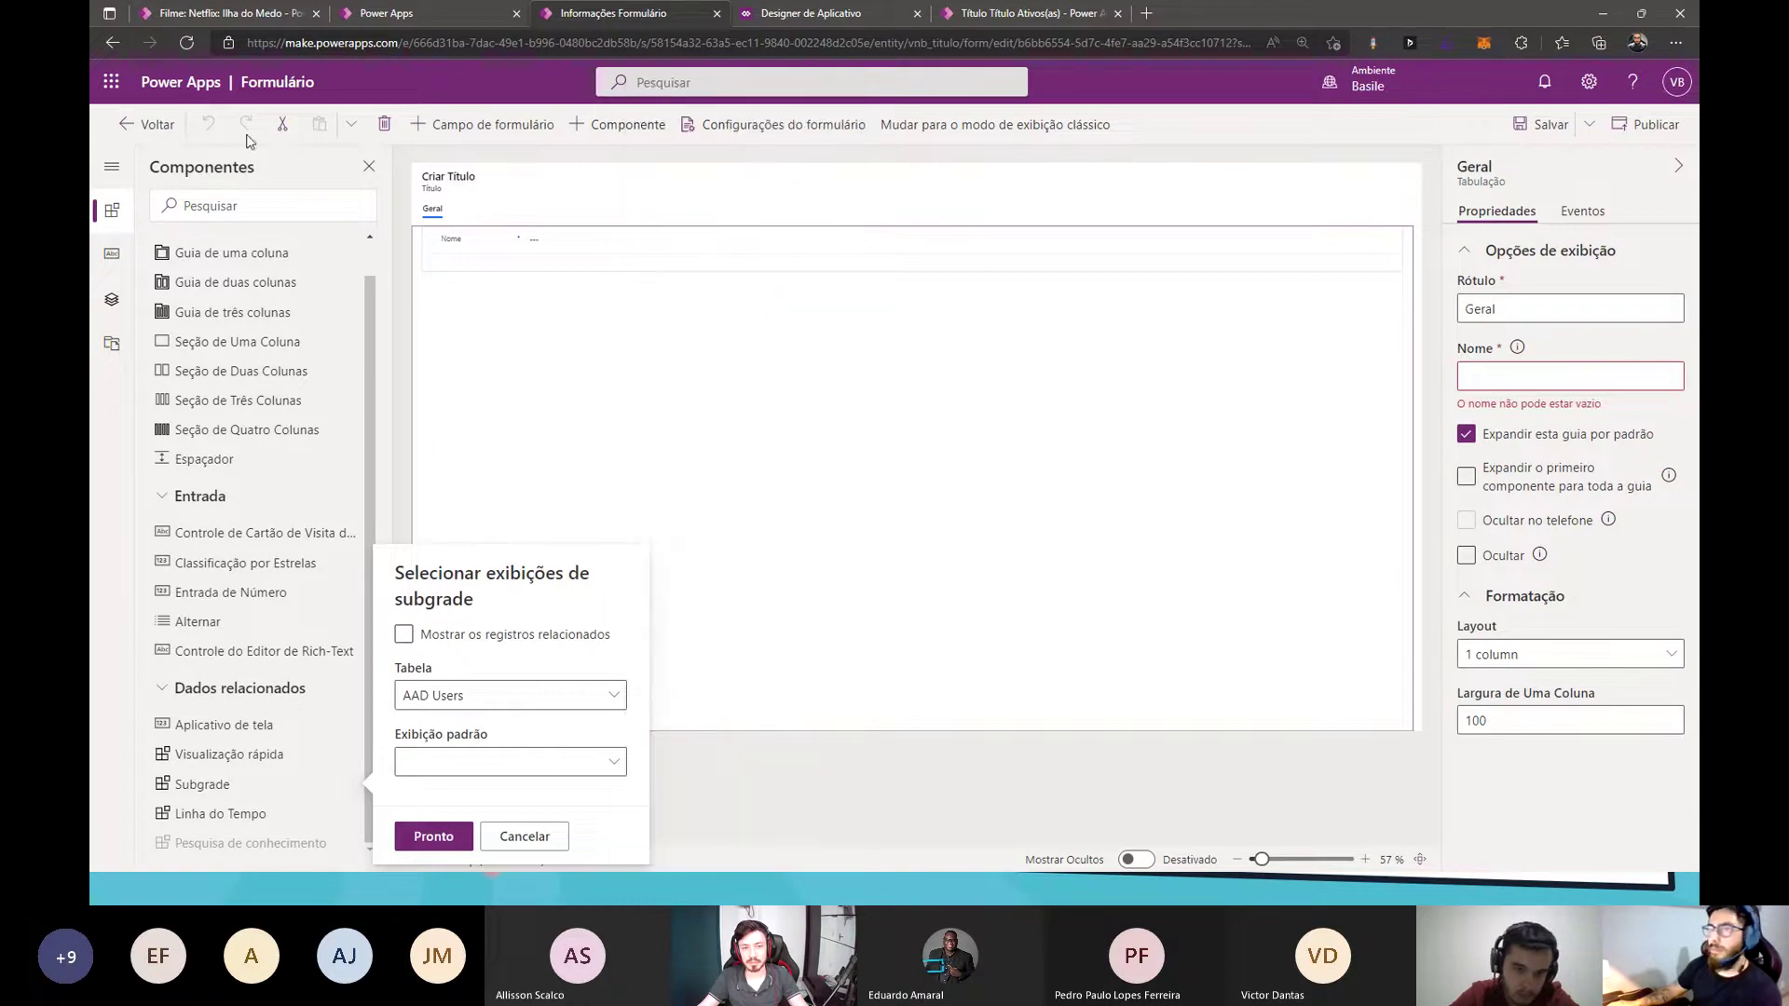
- Leave the form editor without adding the subgrid and return to the Título table in the solution
left_click(841, 15)
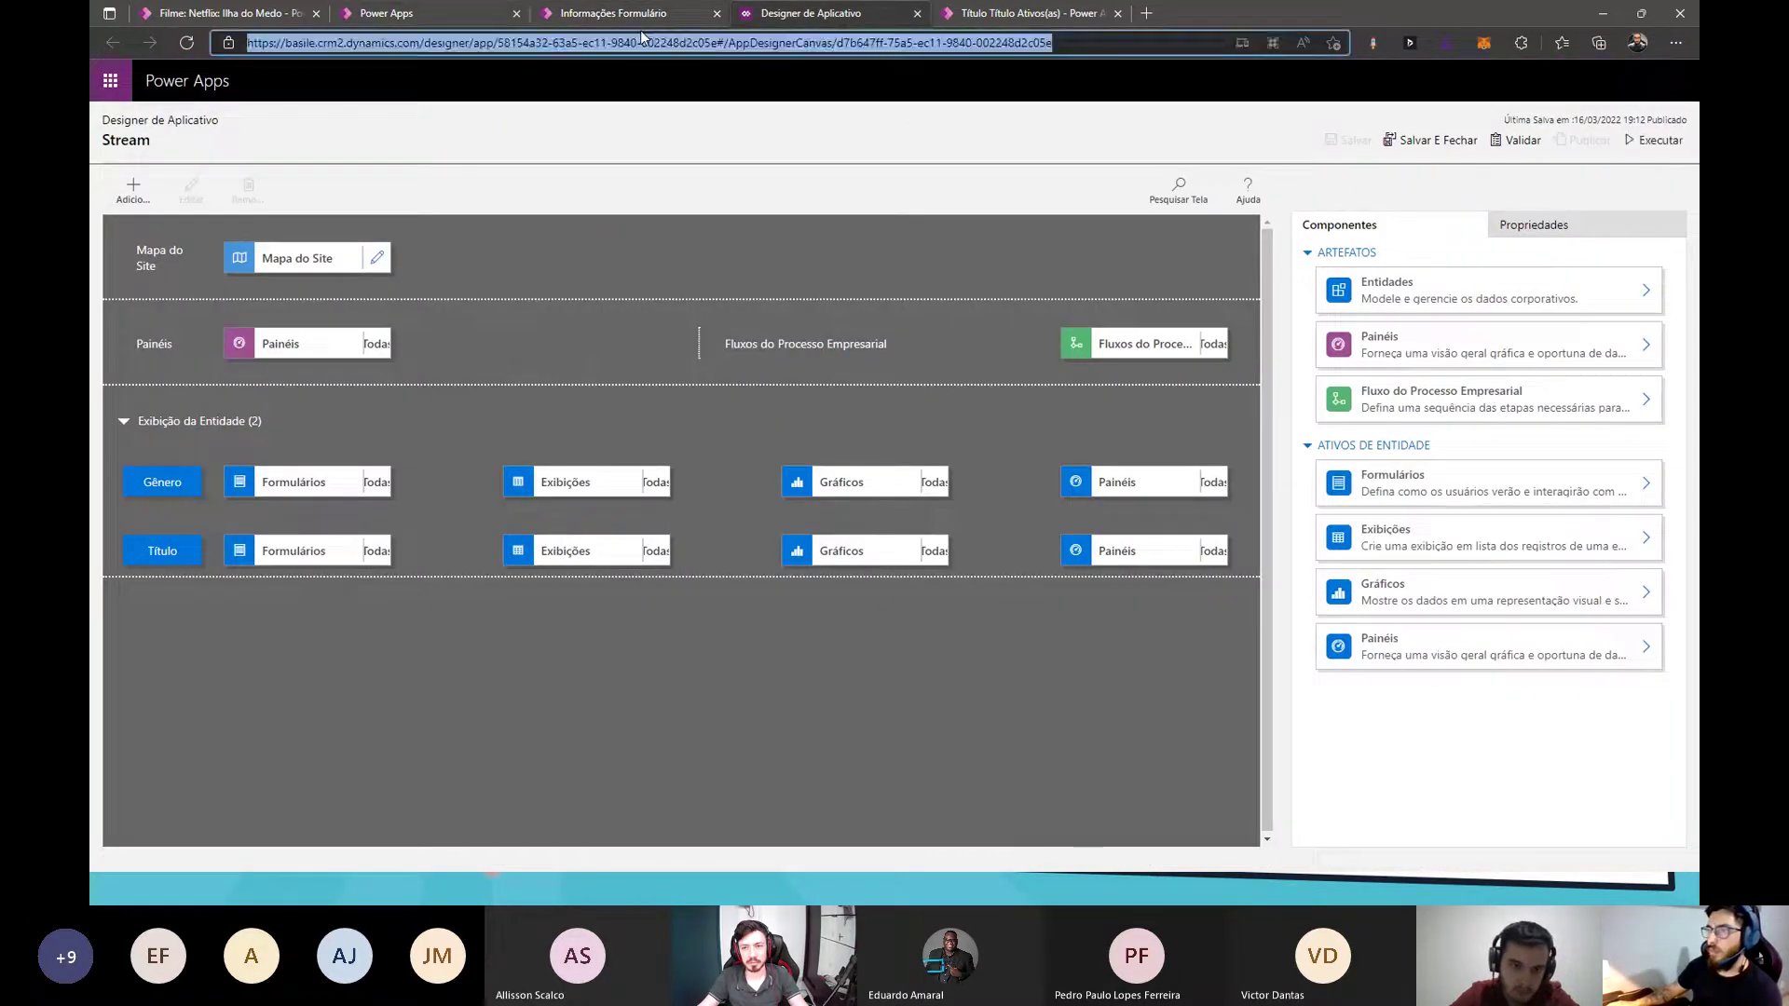
left_click(638, 18)
left_click(149, 124)
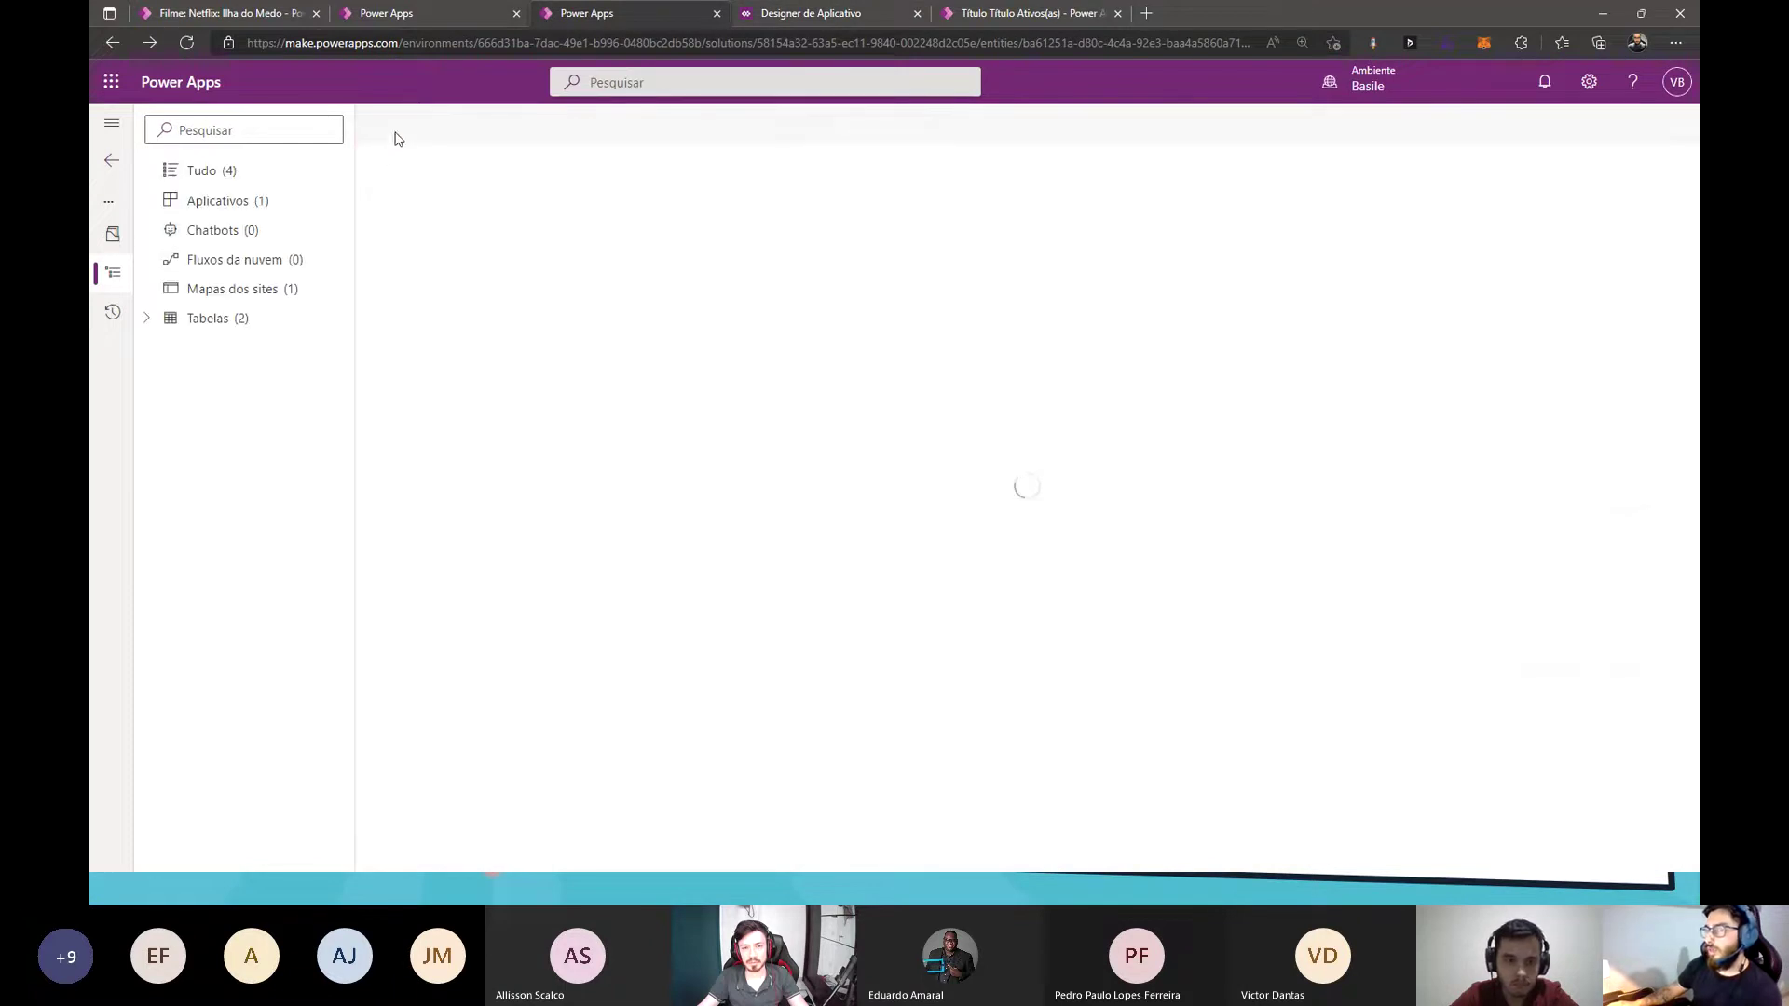
left_click(146, 317)
left_click(203, 377)
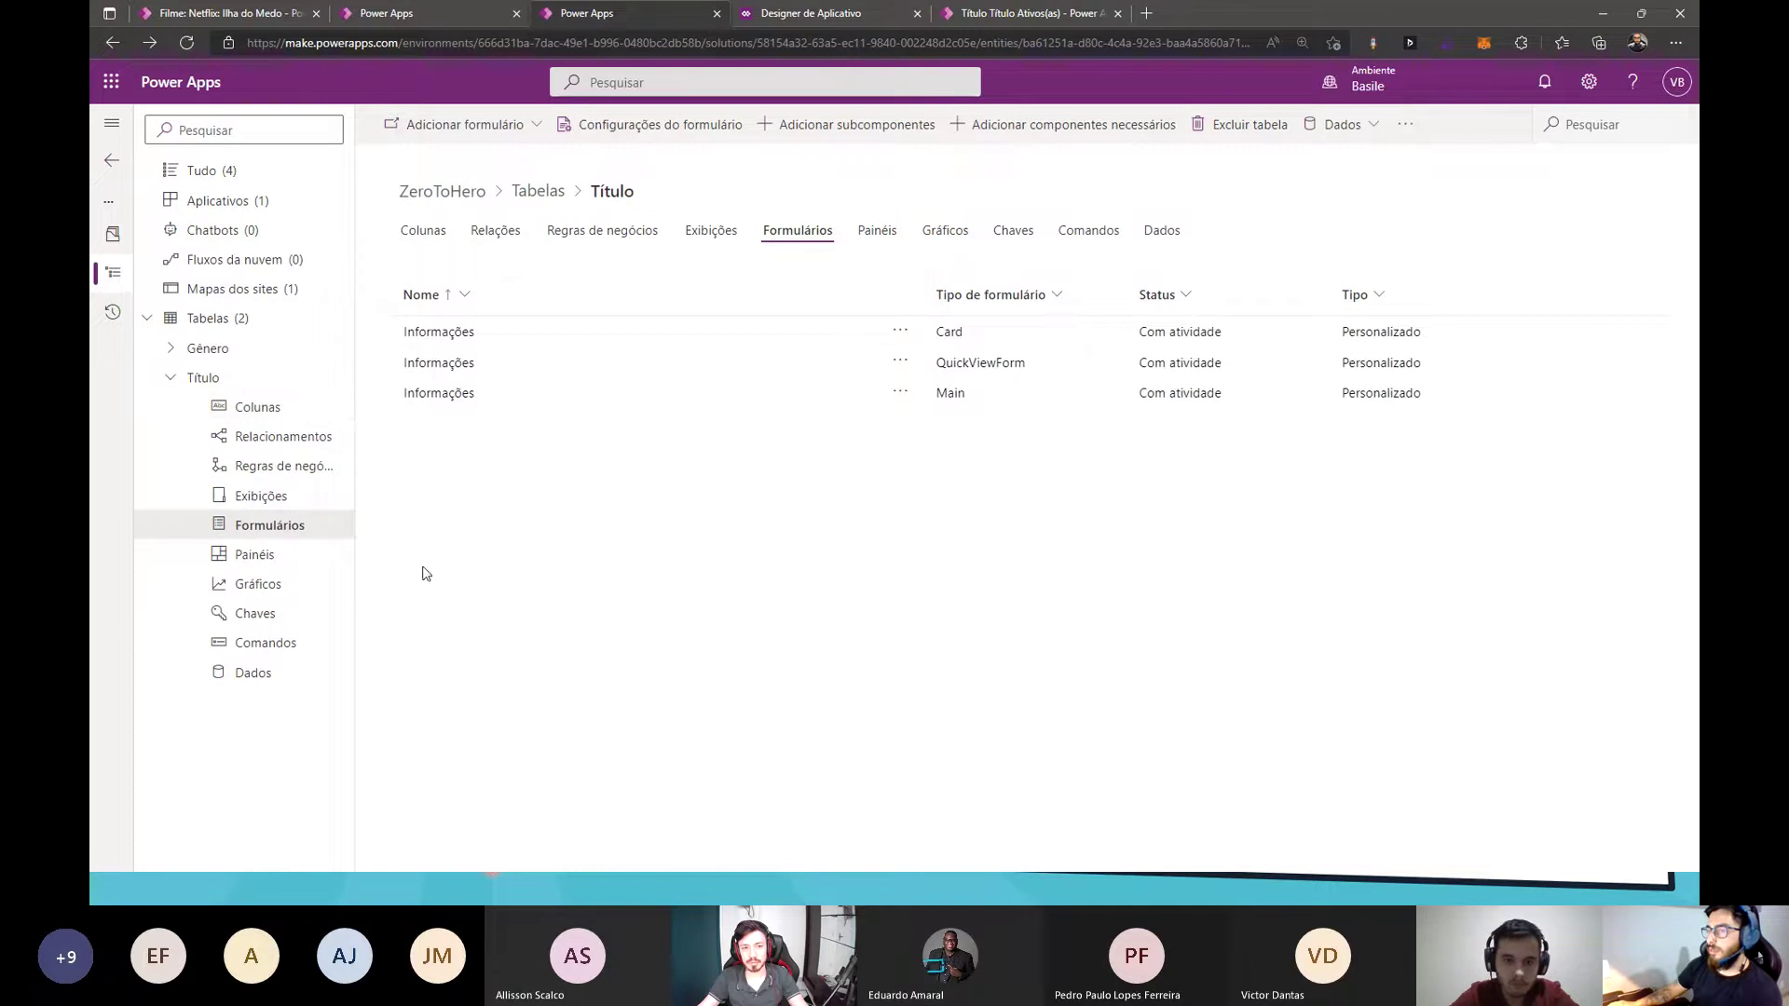
- Delete the many-to-many relationship between Título and itself from the Título table's relationships
left_click(496, 233)
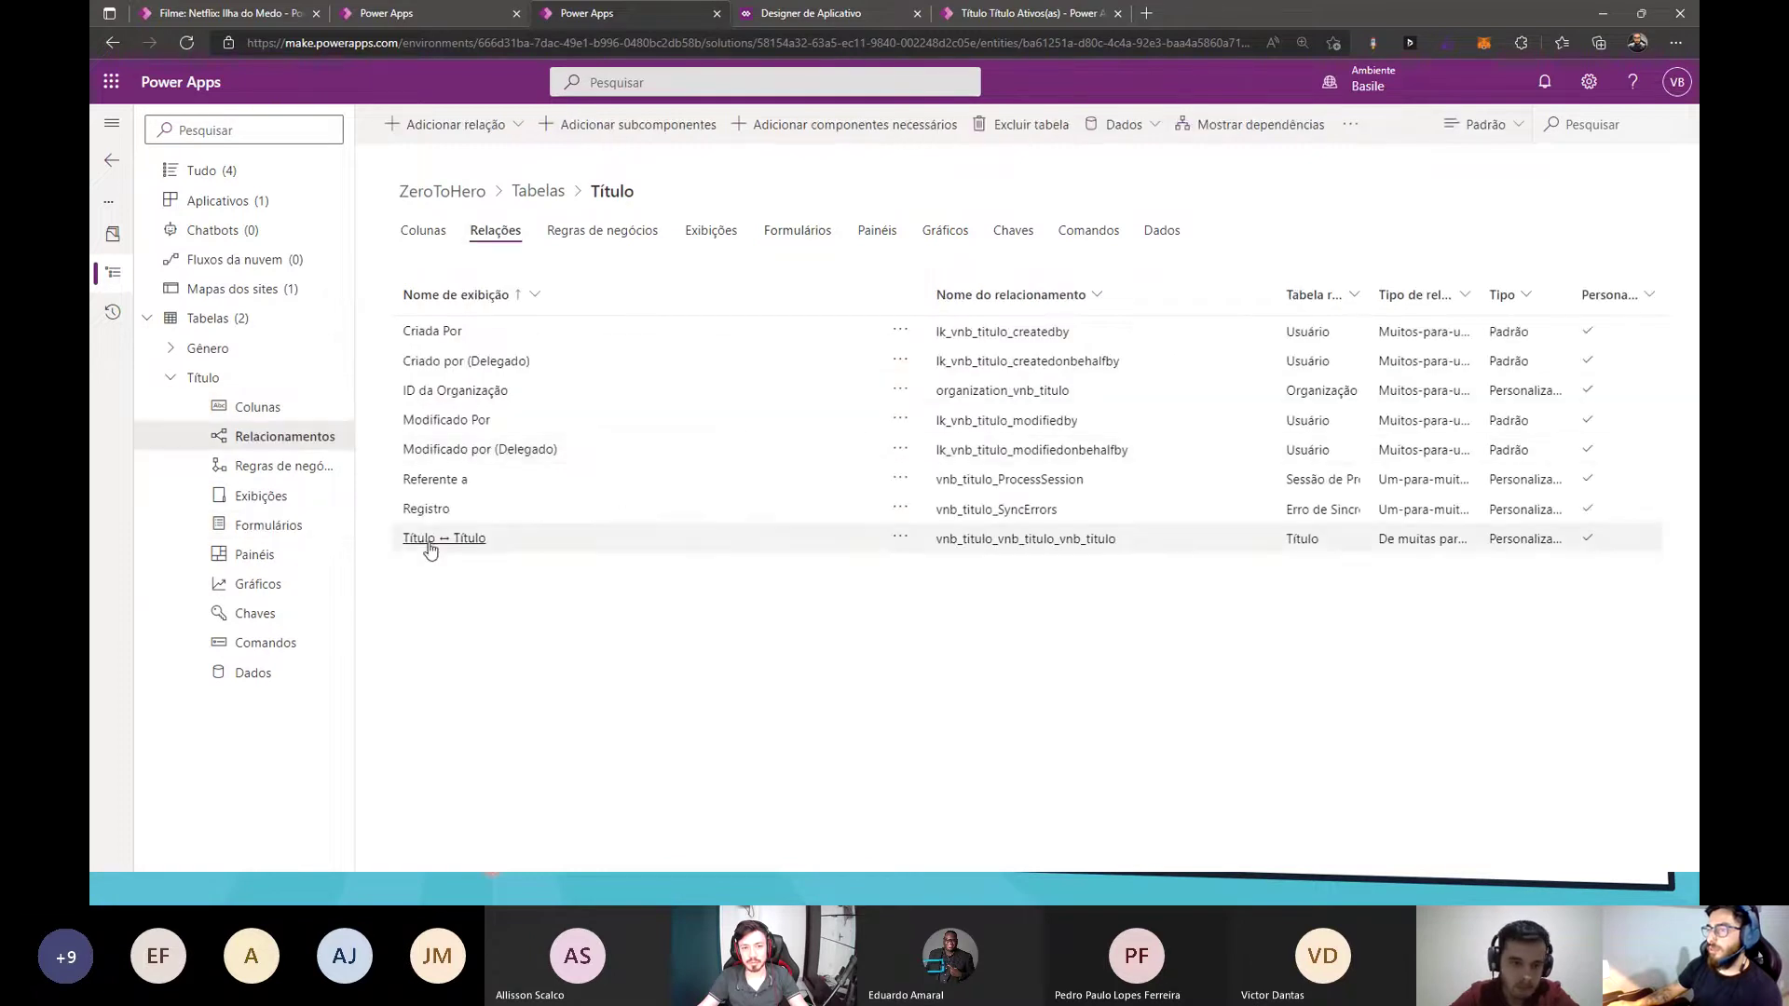
left_click(900, 541)
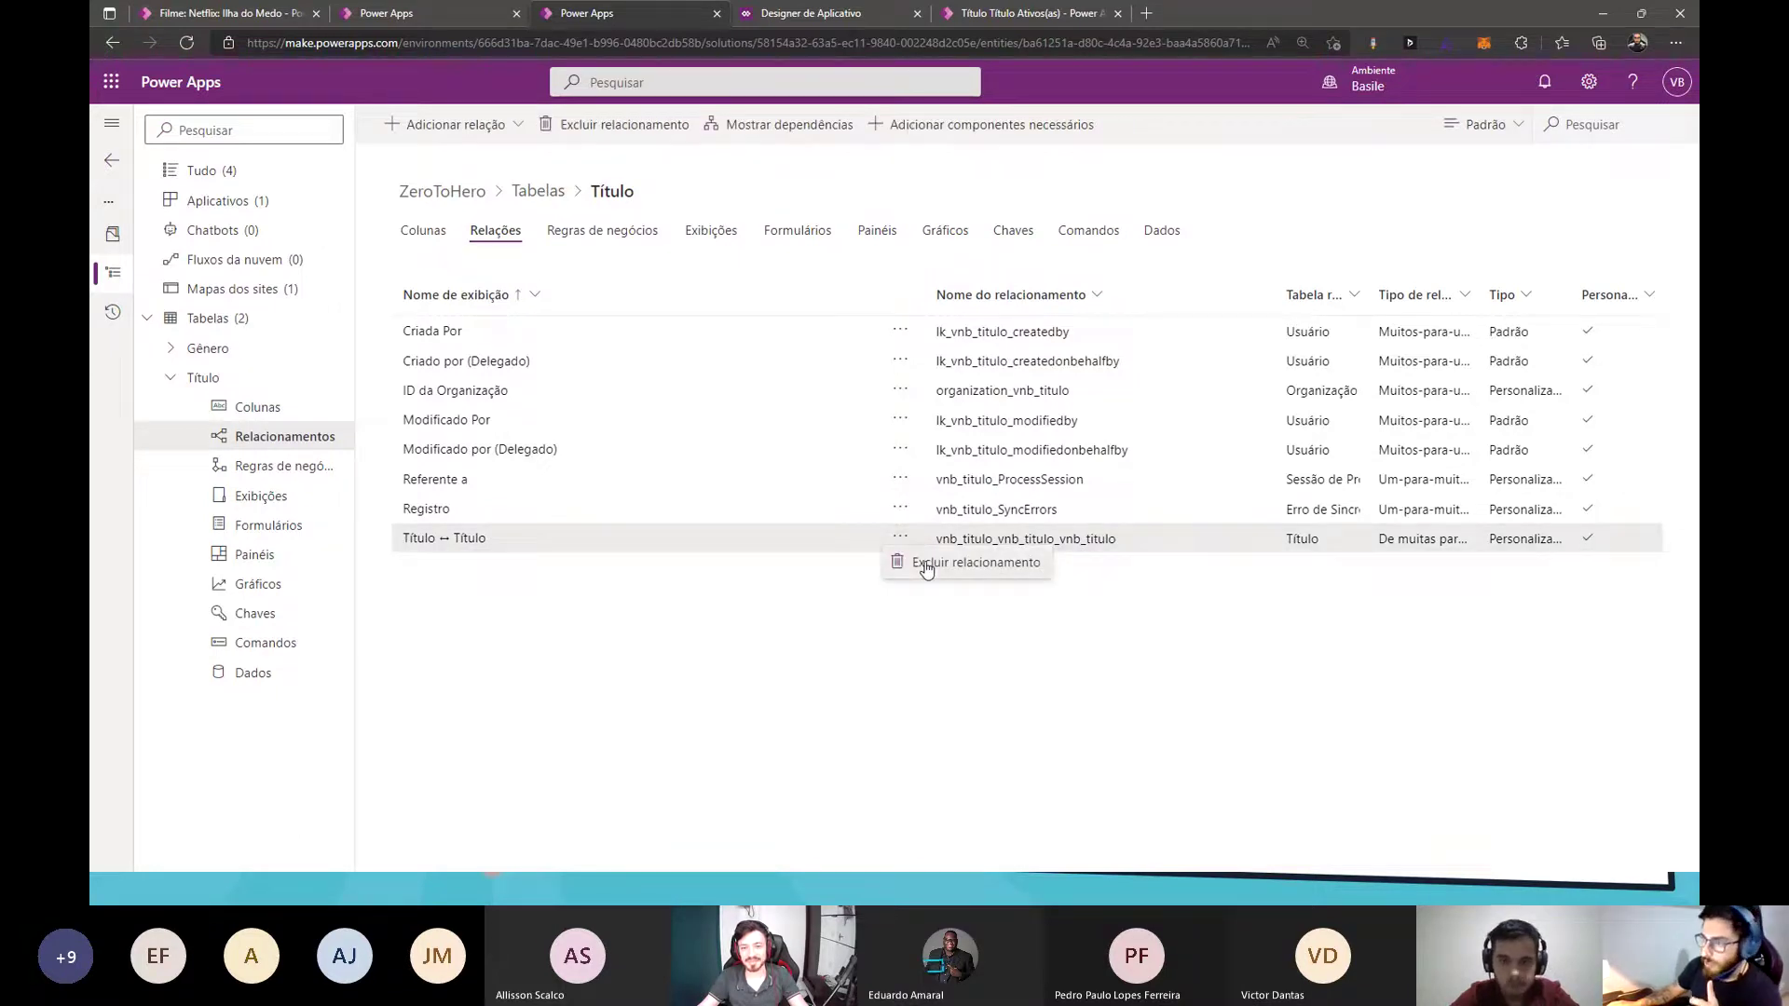
left_click(926, 564)
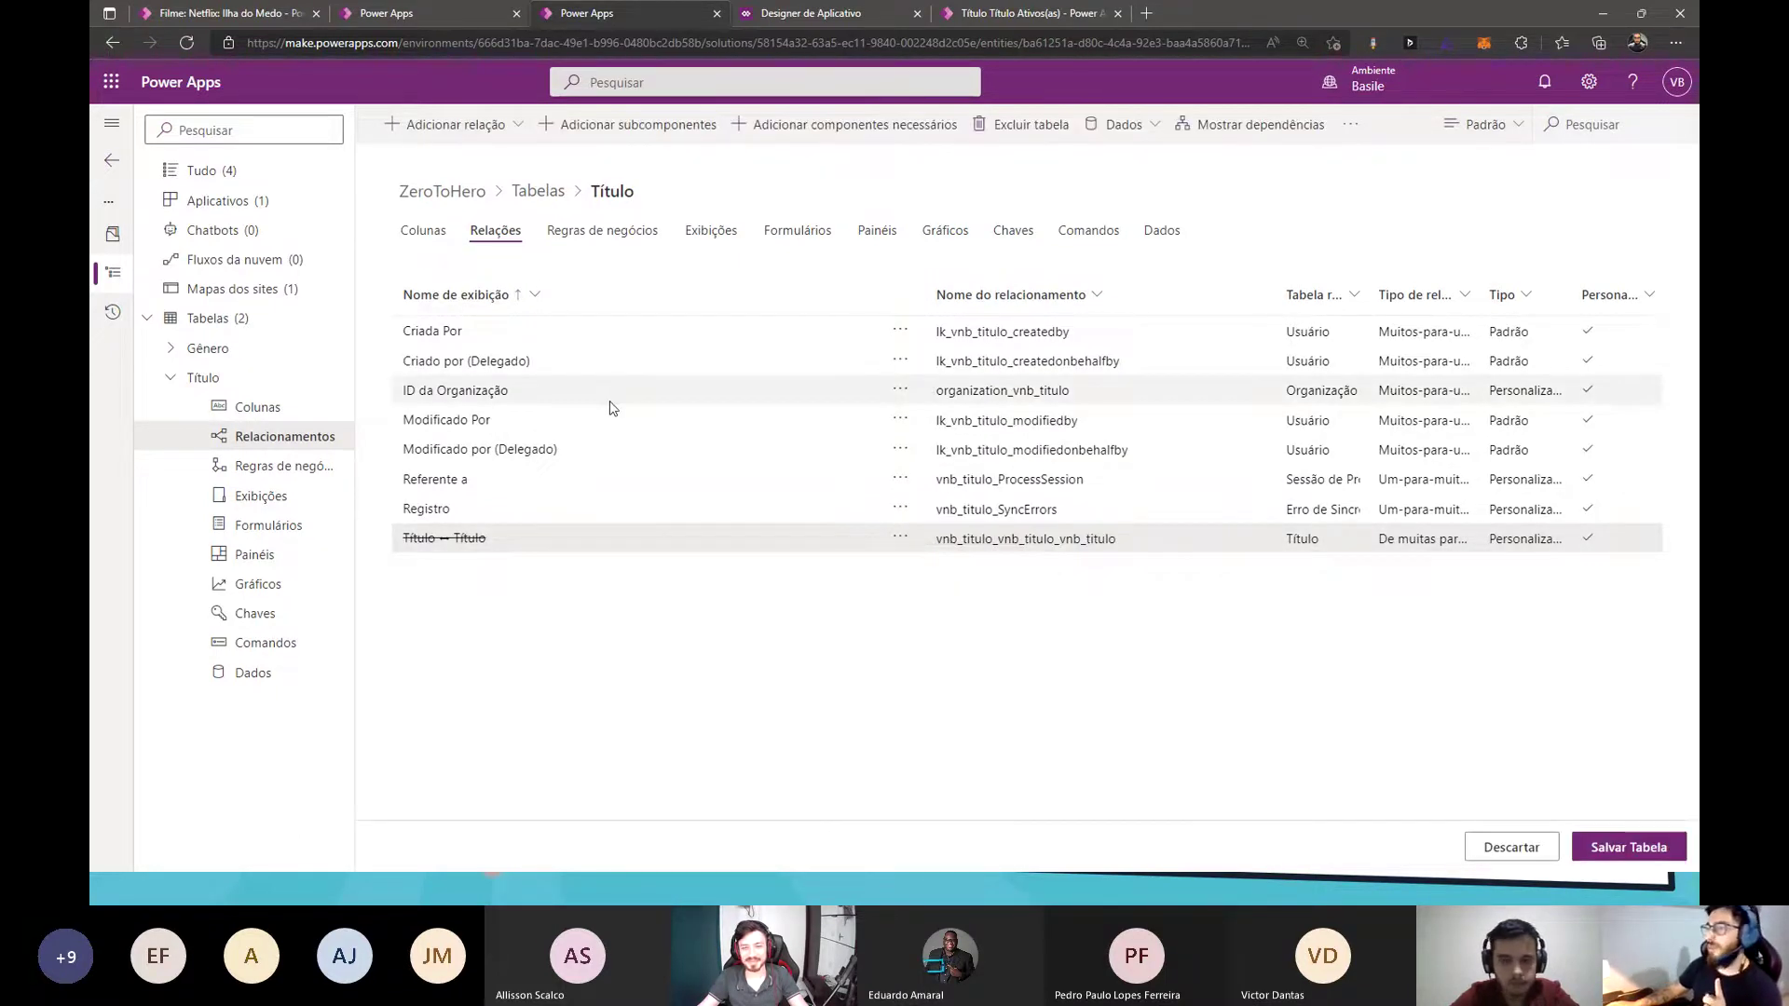
- Start a many-to-many relationship on the Título table with Gênero as the related table
left_click(484, 127)
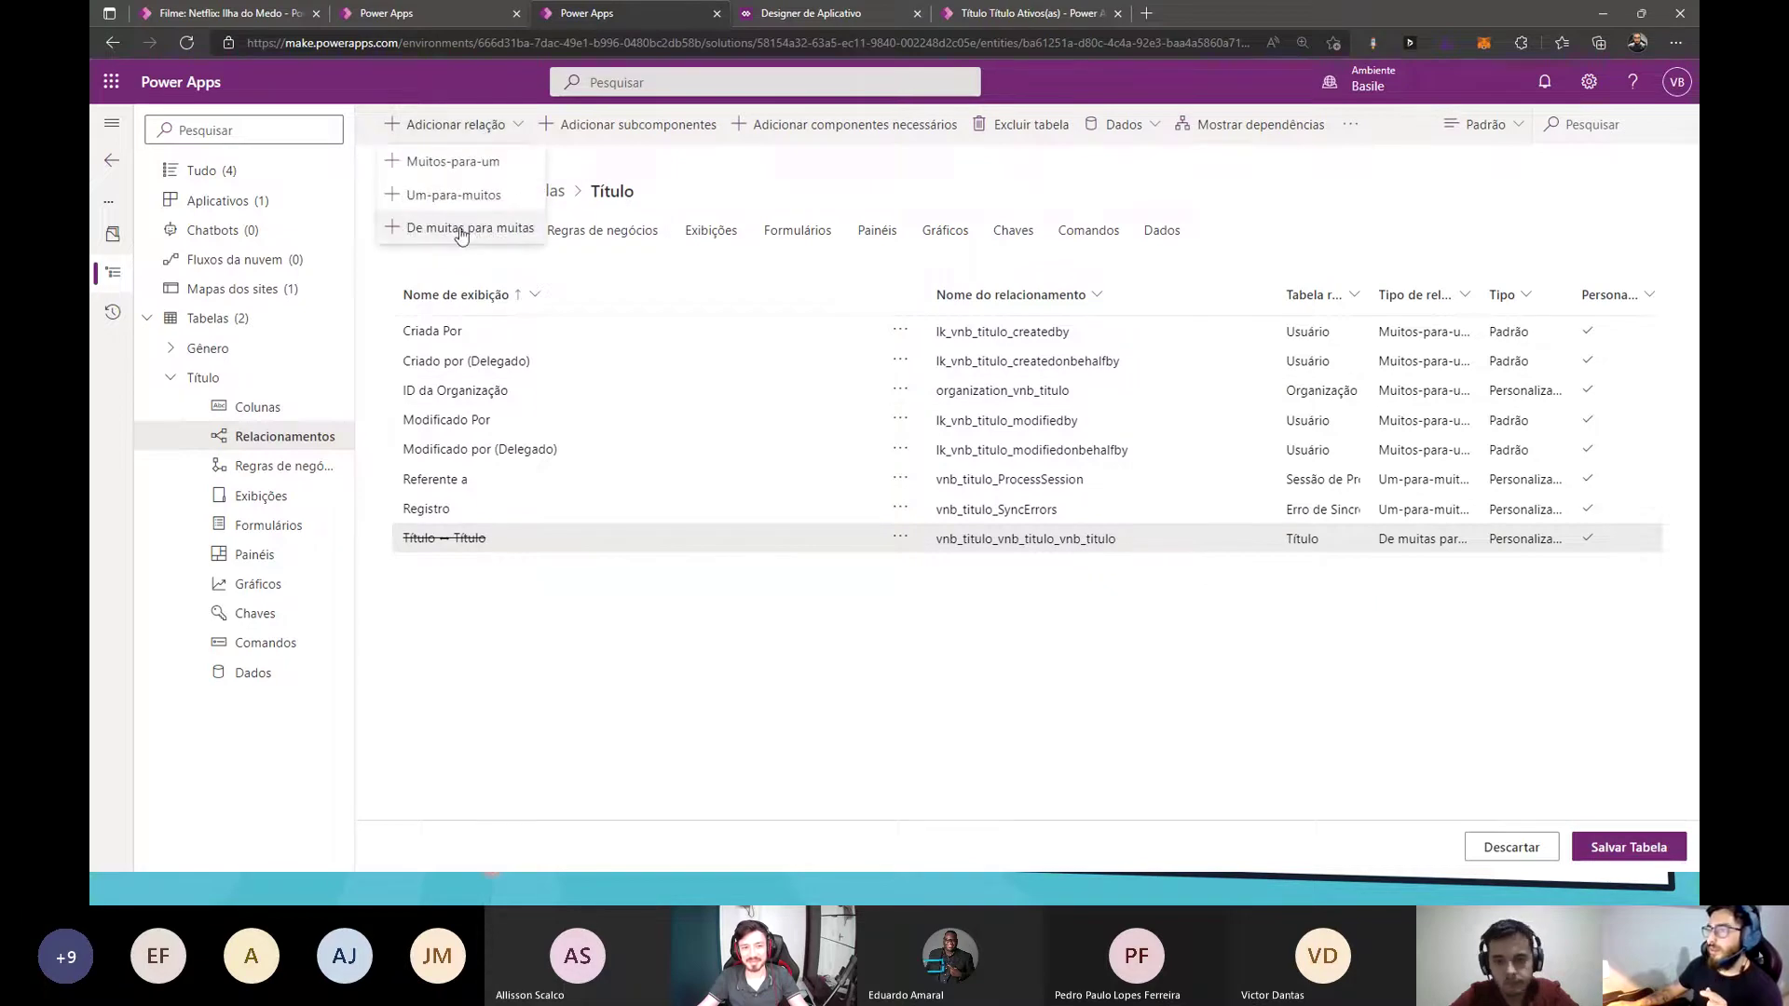
left_click(459, 227)
left_click(1419, 220)
scroll(1254, 532, "down", 10)
scroll(1254, 532, "down", 5)
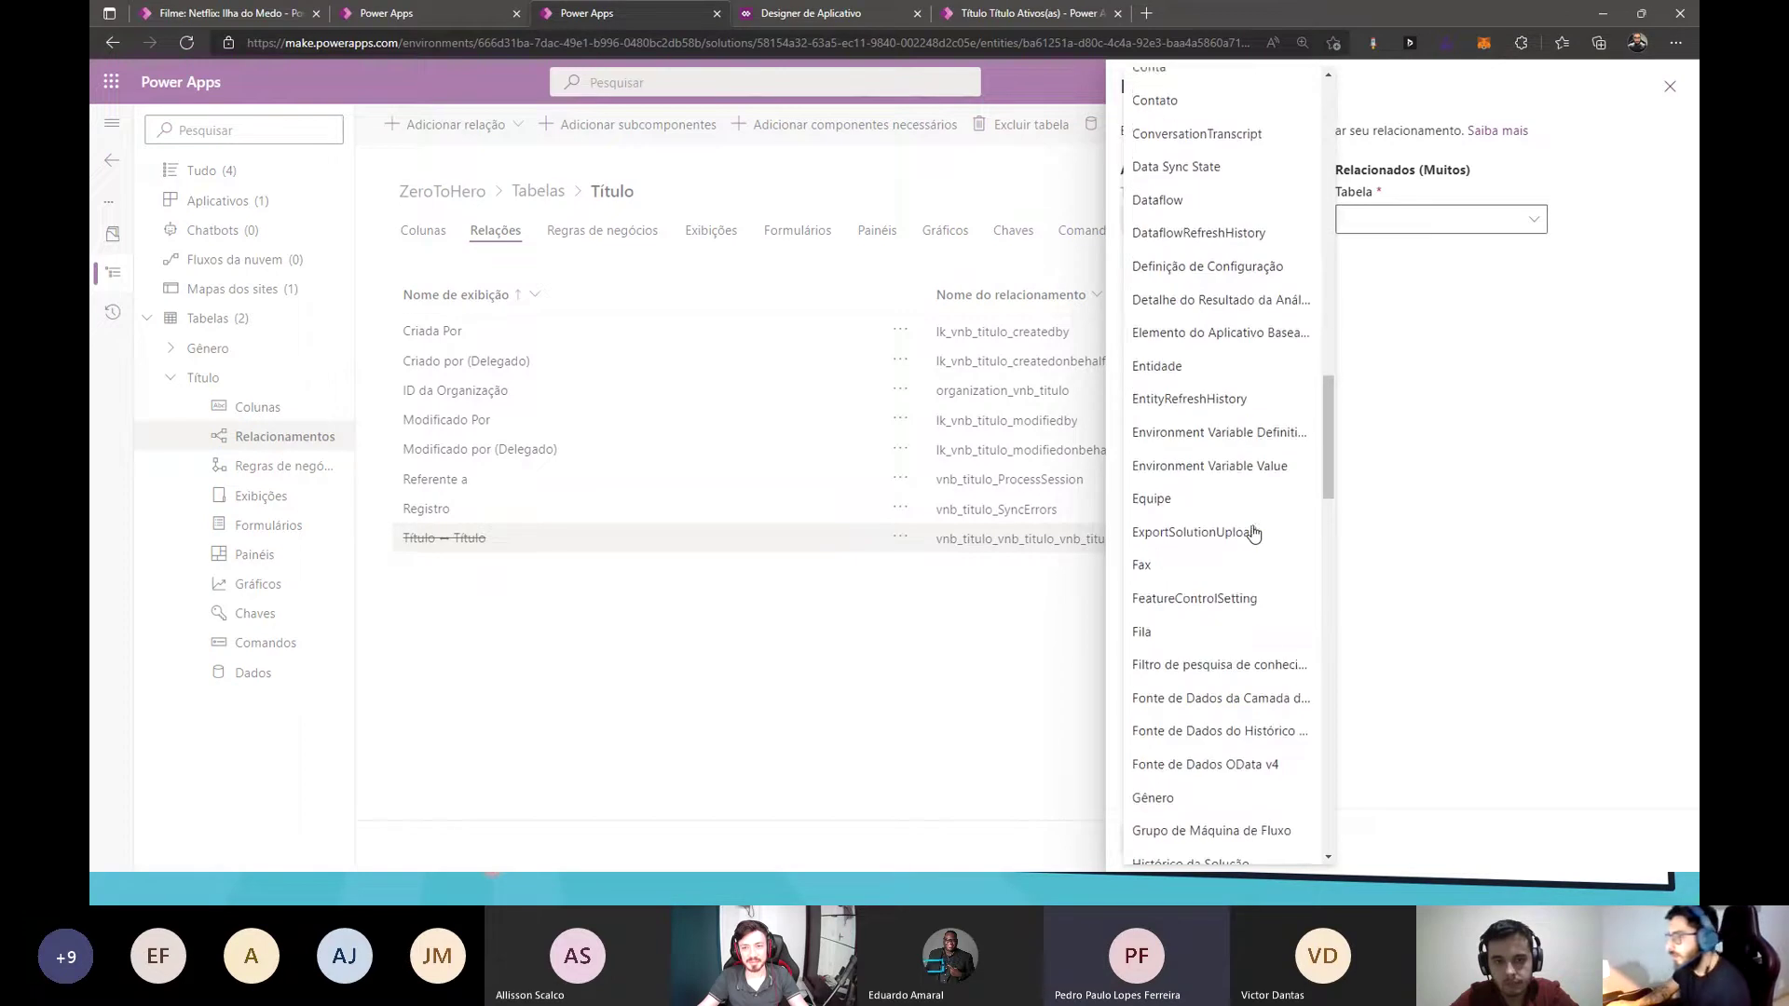
left_click(1183, 677)
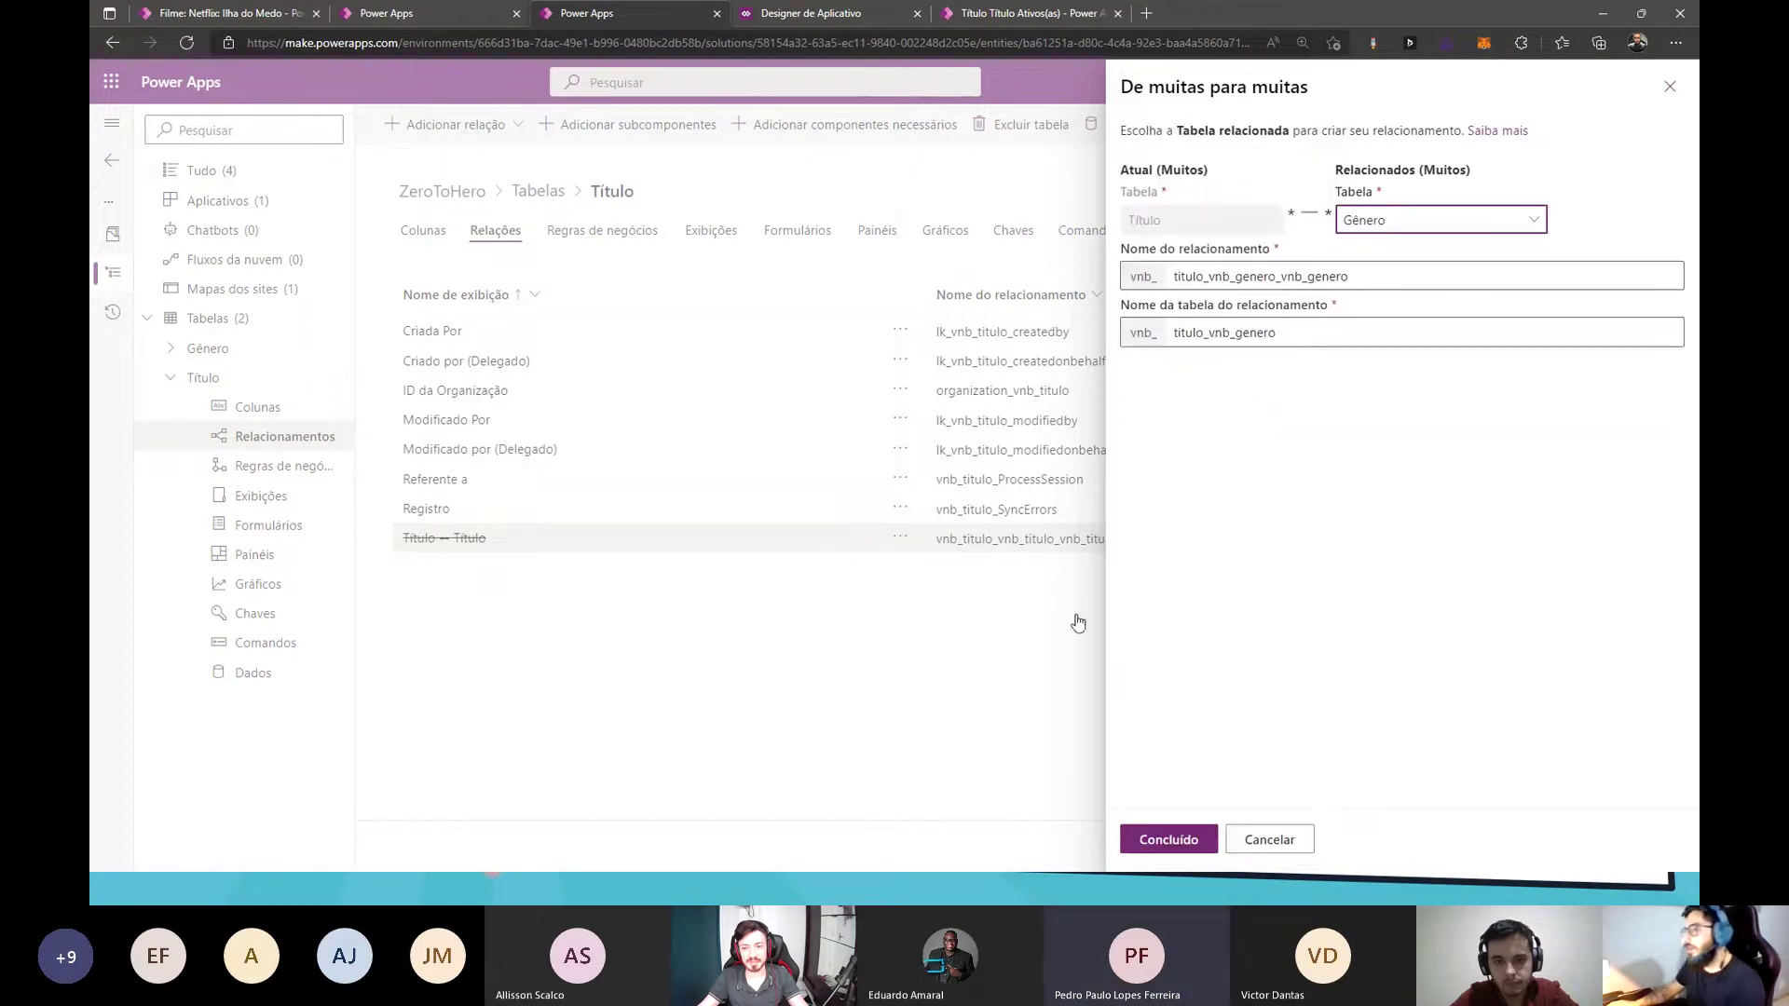
- Copy the relationship name titulo_vnb_genero_vnb_genero into the relationship's table name, and save the completed relationship on Título
left_click_drag(1364, 276, 1027, 281)
key("ctrl+c")
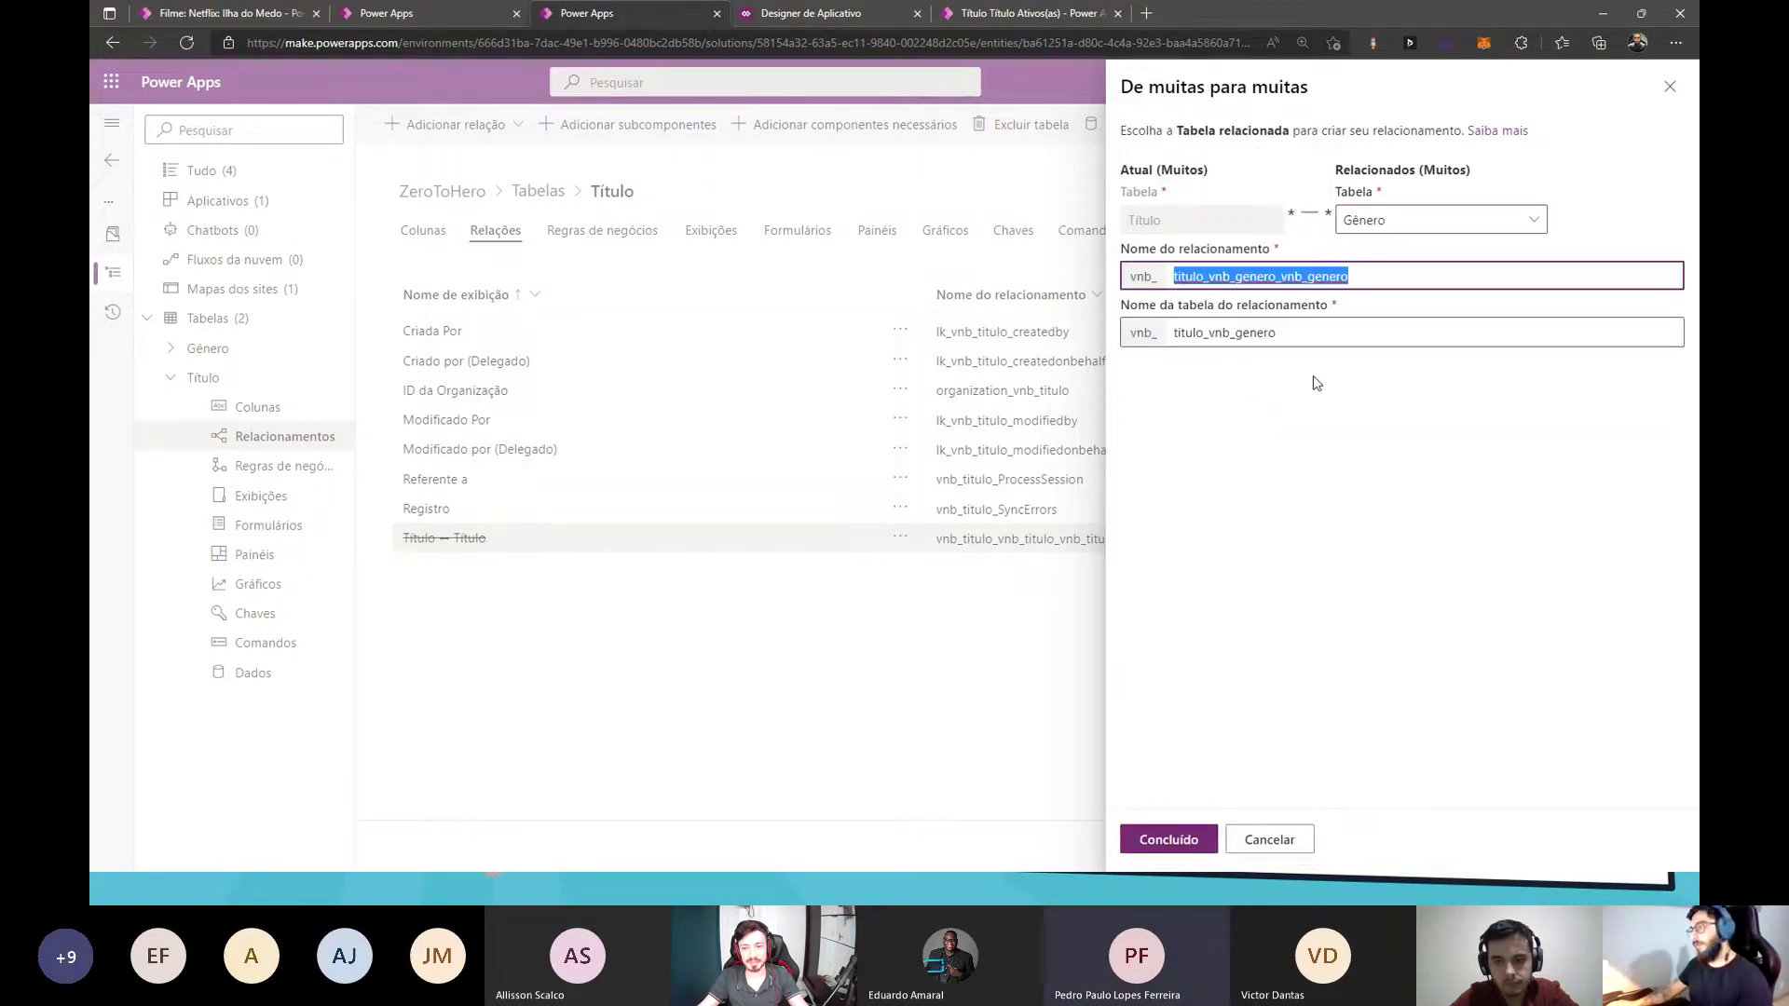
key("Tab")
key("ctrl+v")
left_click(1311, 443)
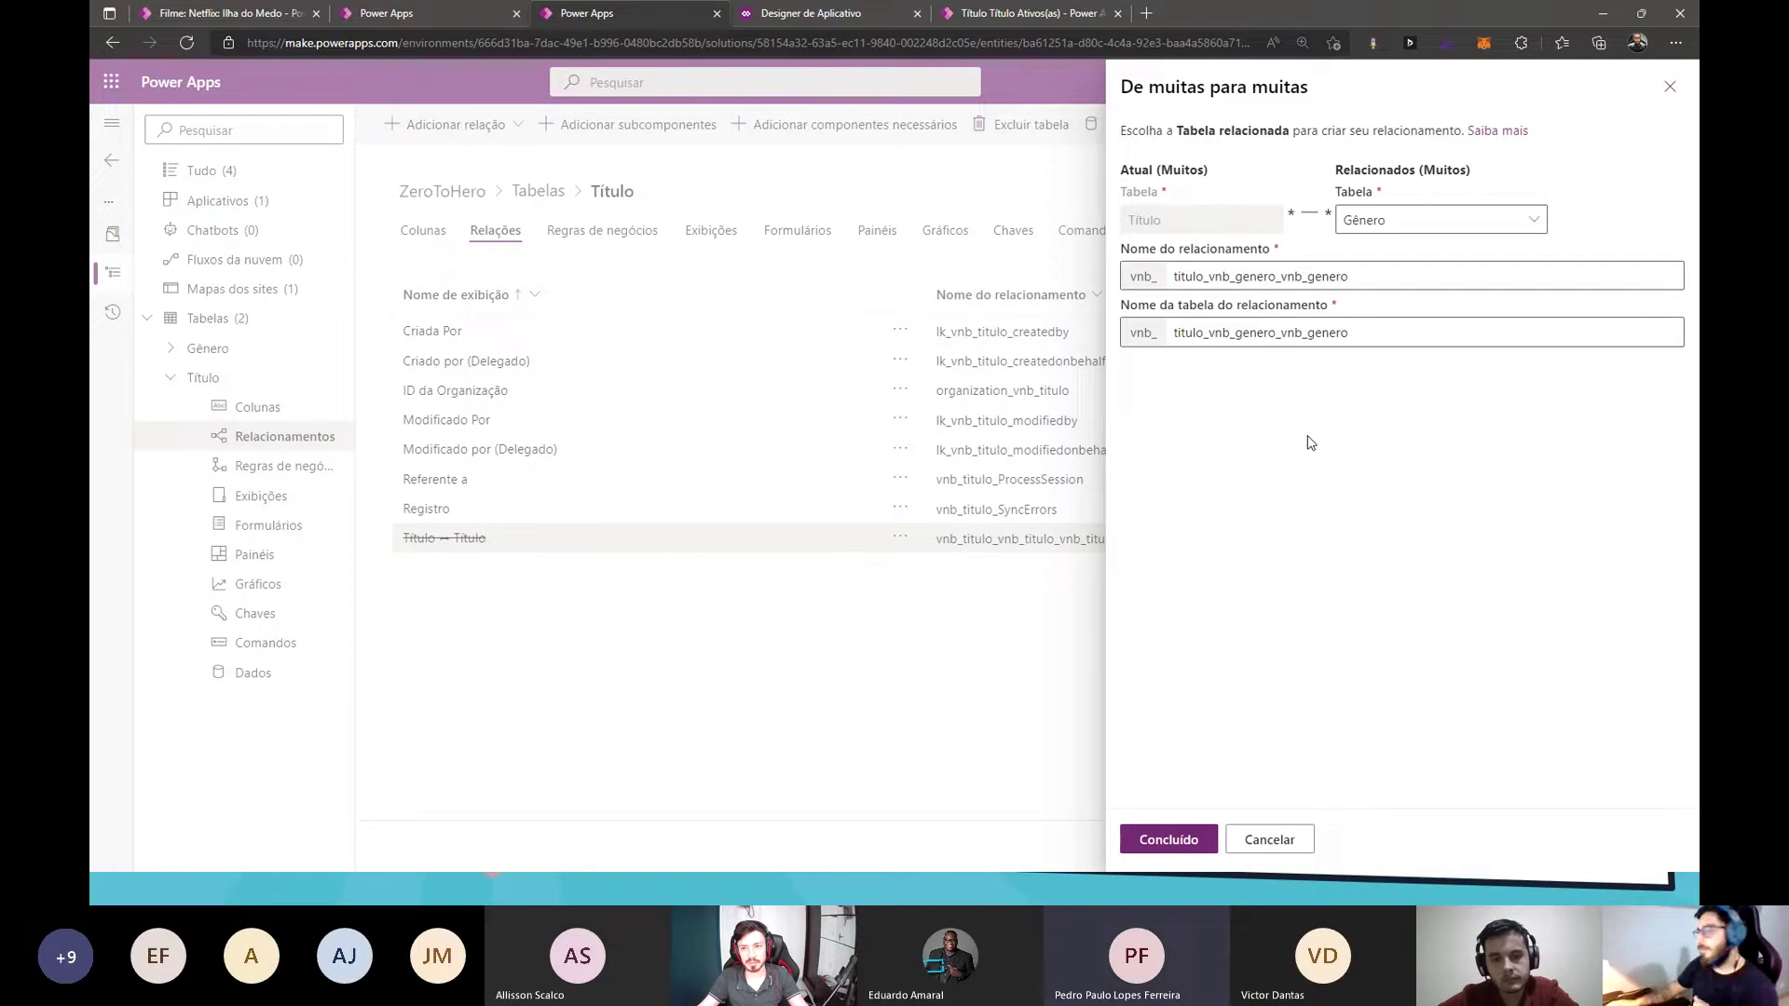
left_click(1214, 841)
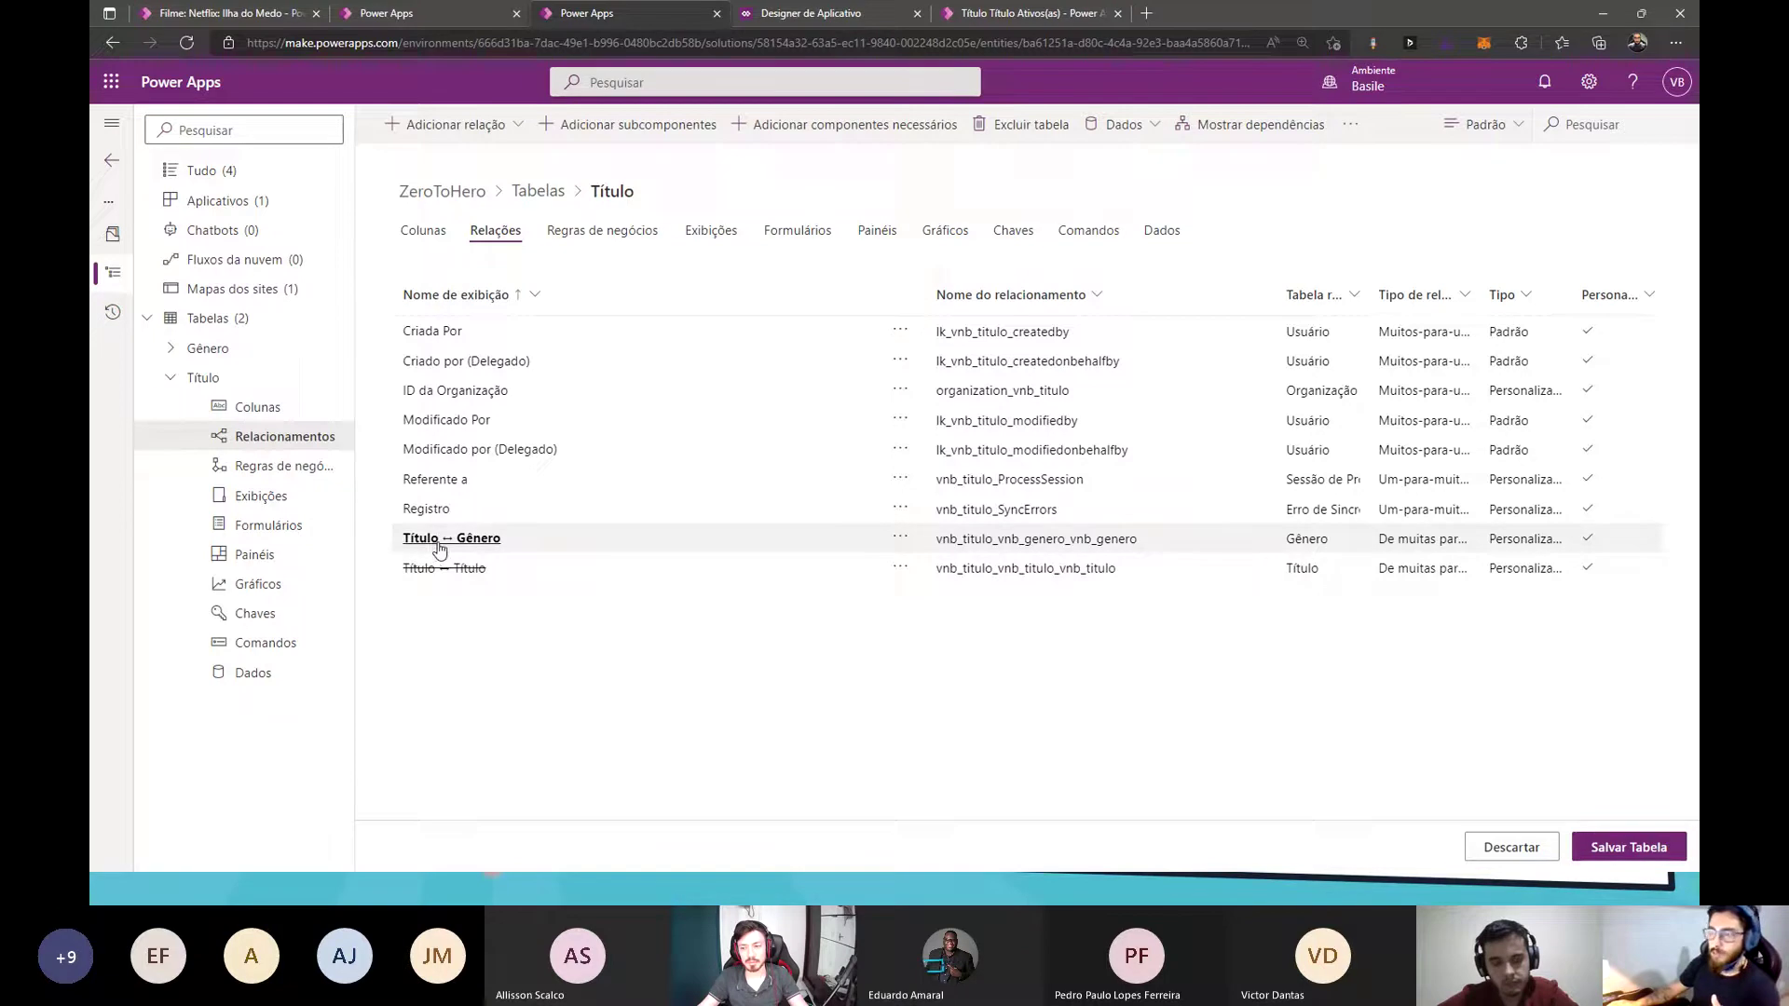
left_click(1622, 851)
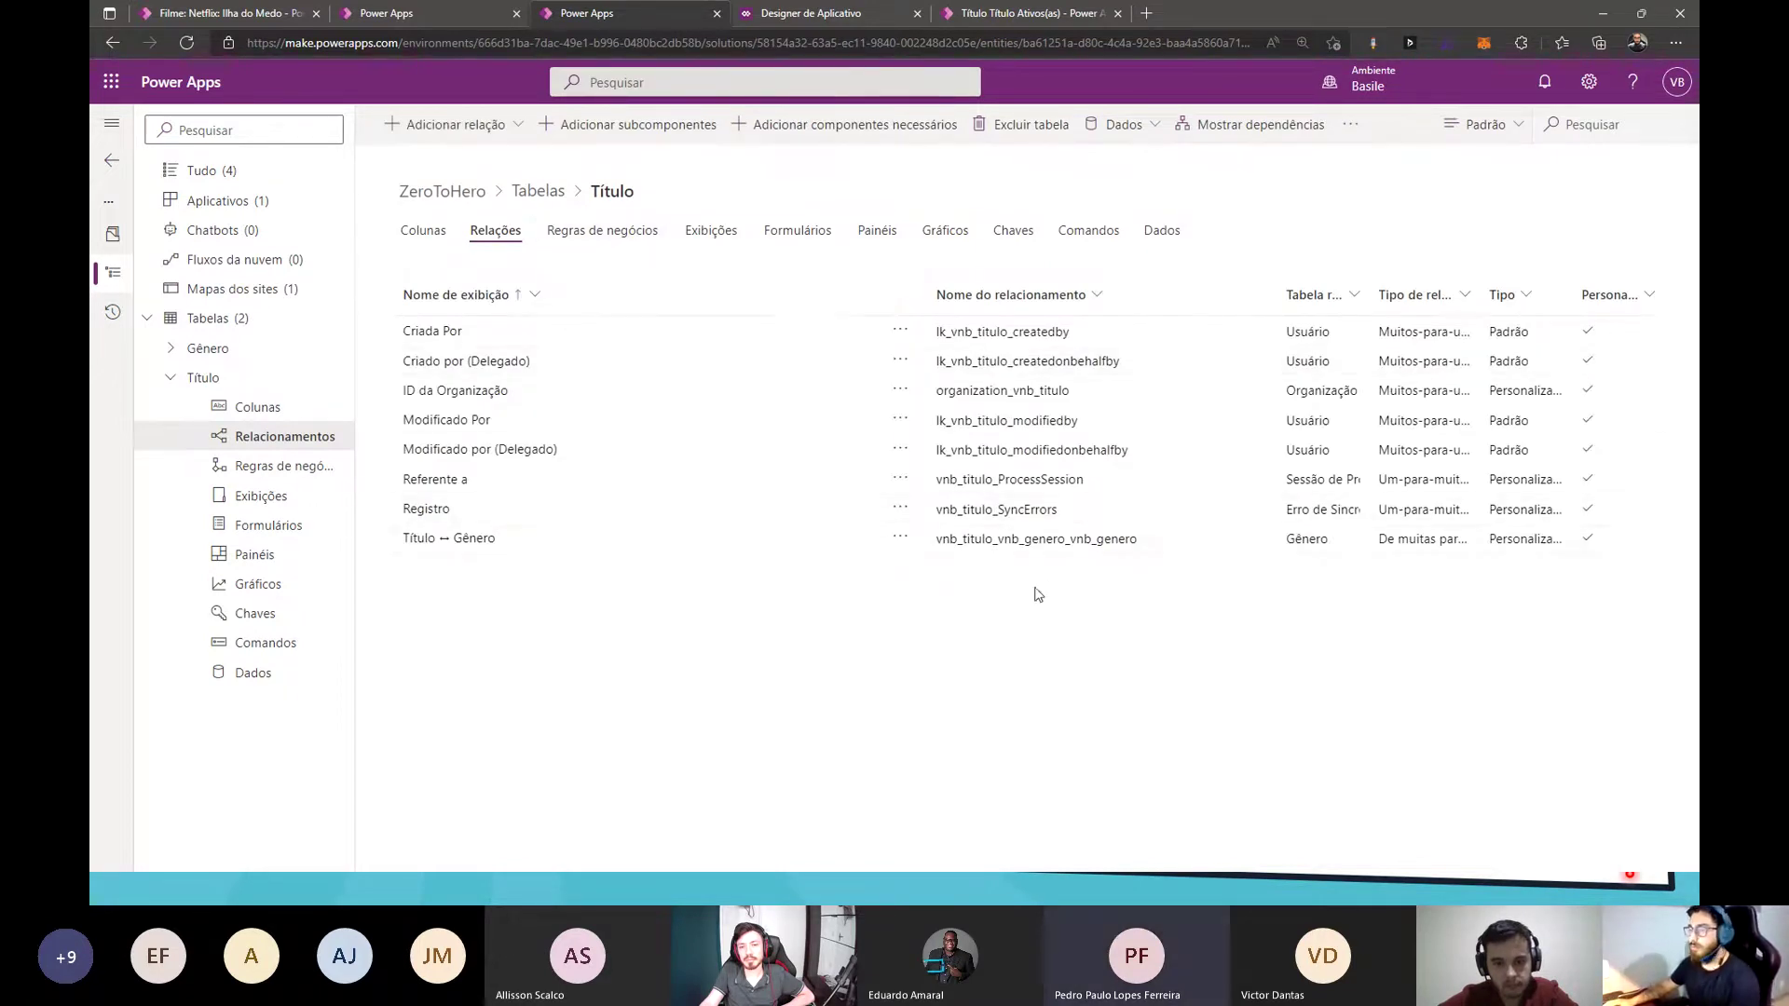
- Review the saved Título and Gênero relationship's name and table name, and close its details without changes
left_click_drag(938, 542, 993, 546)
left_click(1000, 546)
double_click(1001, 546)
double_click(1166, 331)
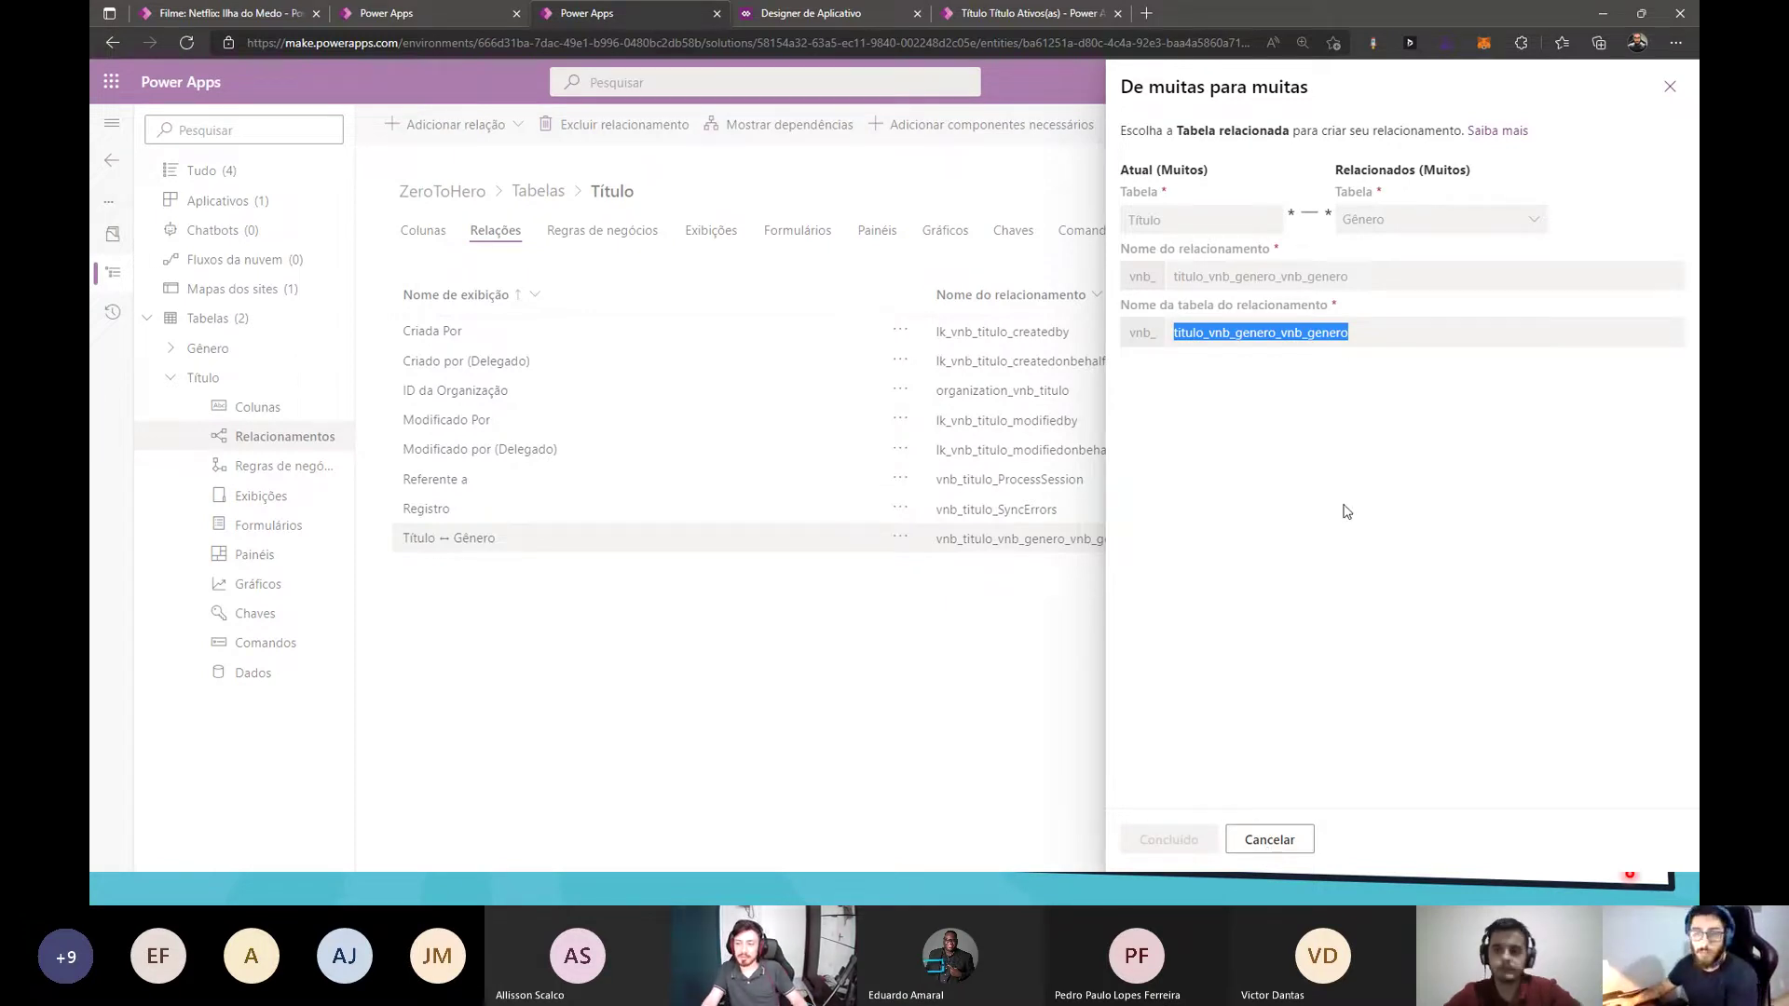
left_click(1269, 839)
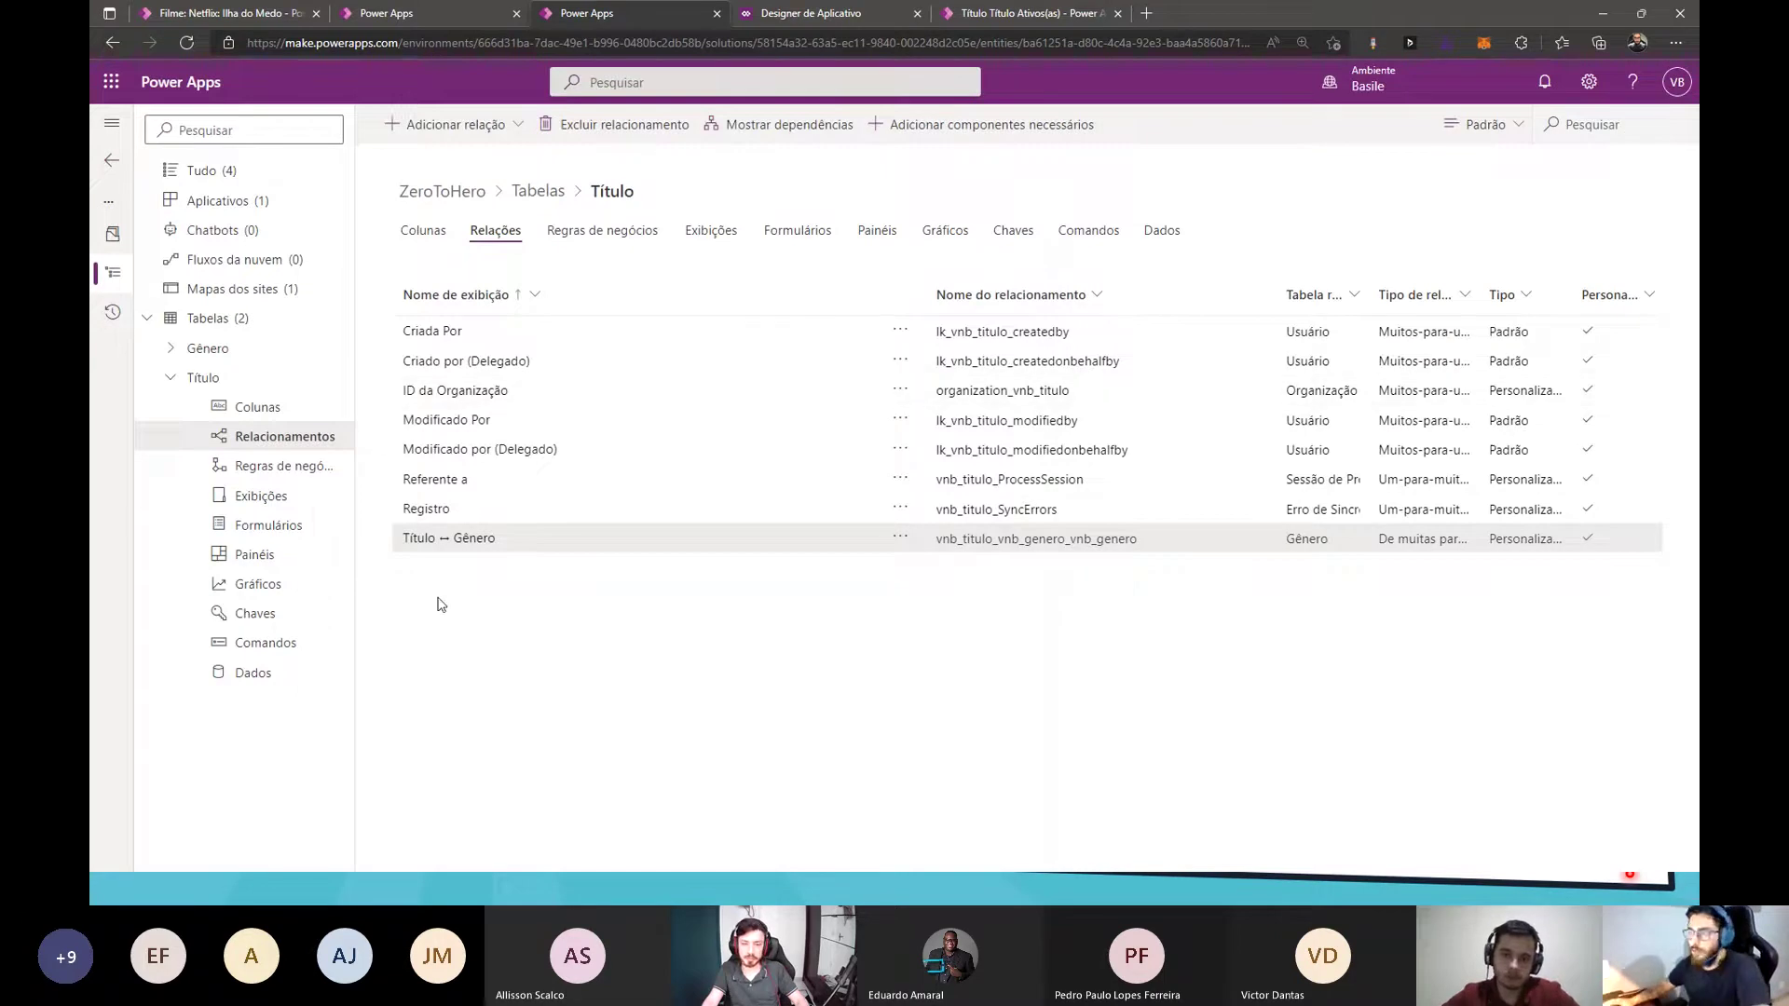
- Open the Título table's main Informações form and show the components available for it
left_click(785, 232)
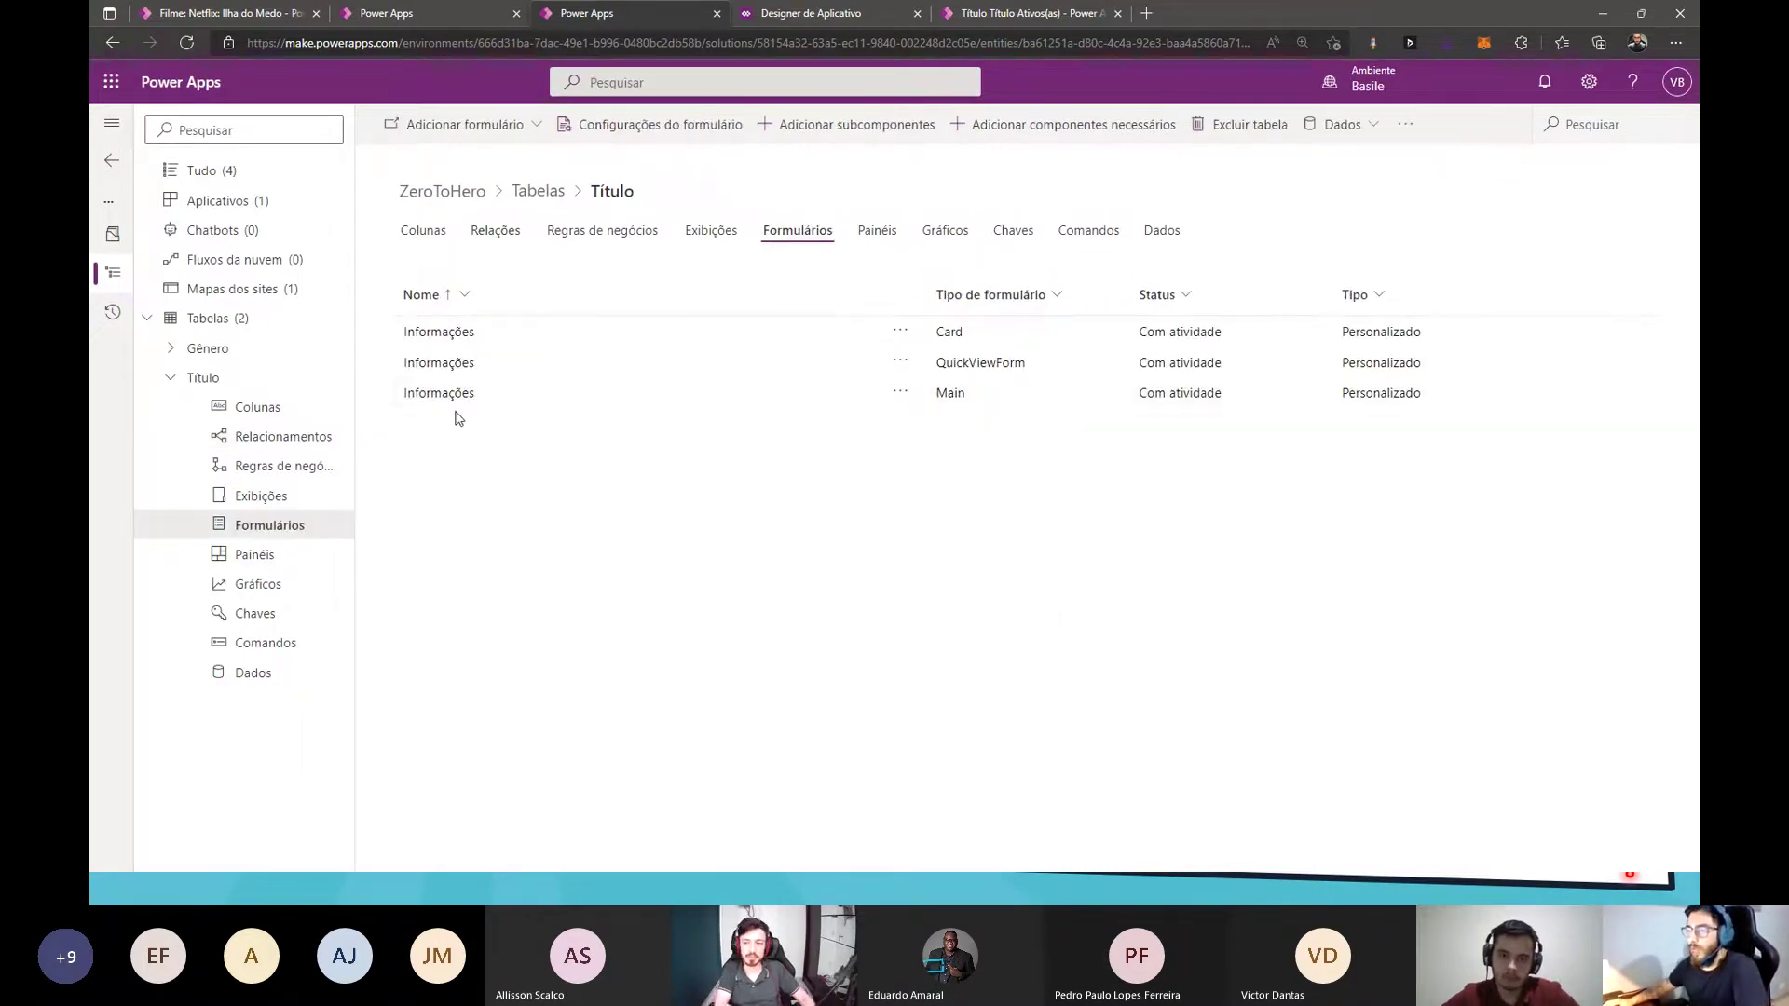
left_click(441, 395)
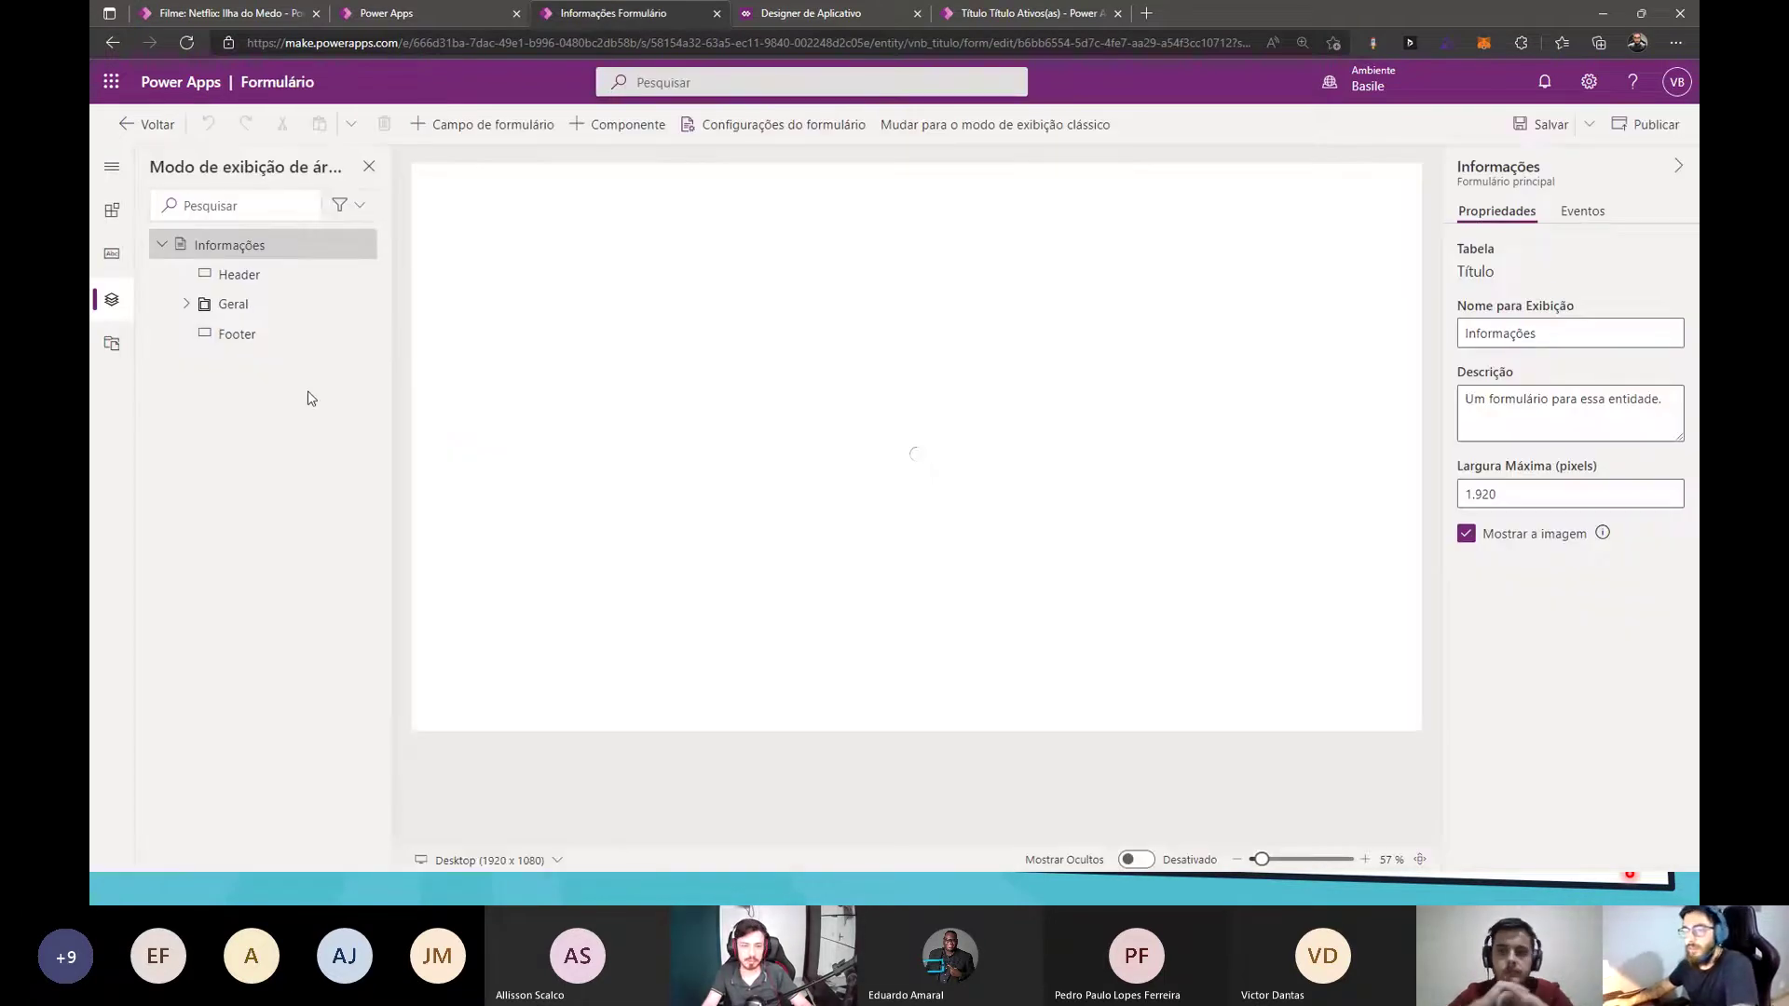
left_click(112, 209)
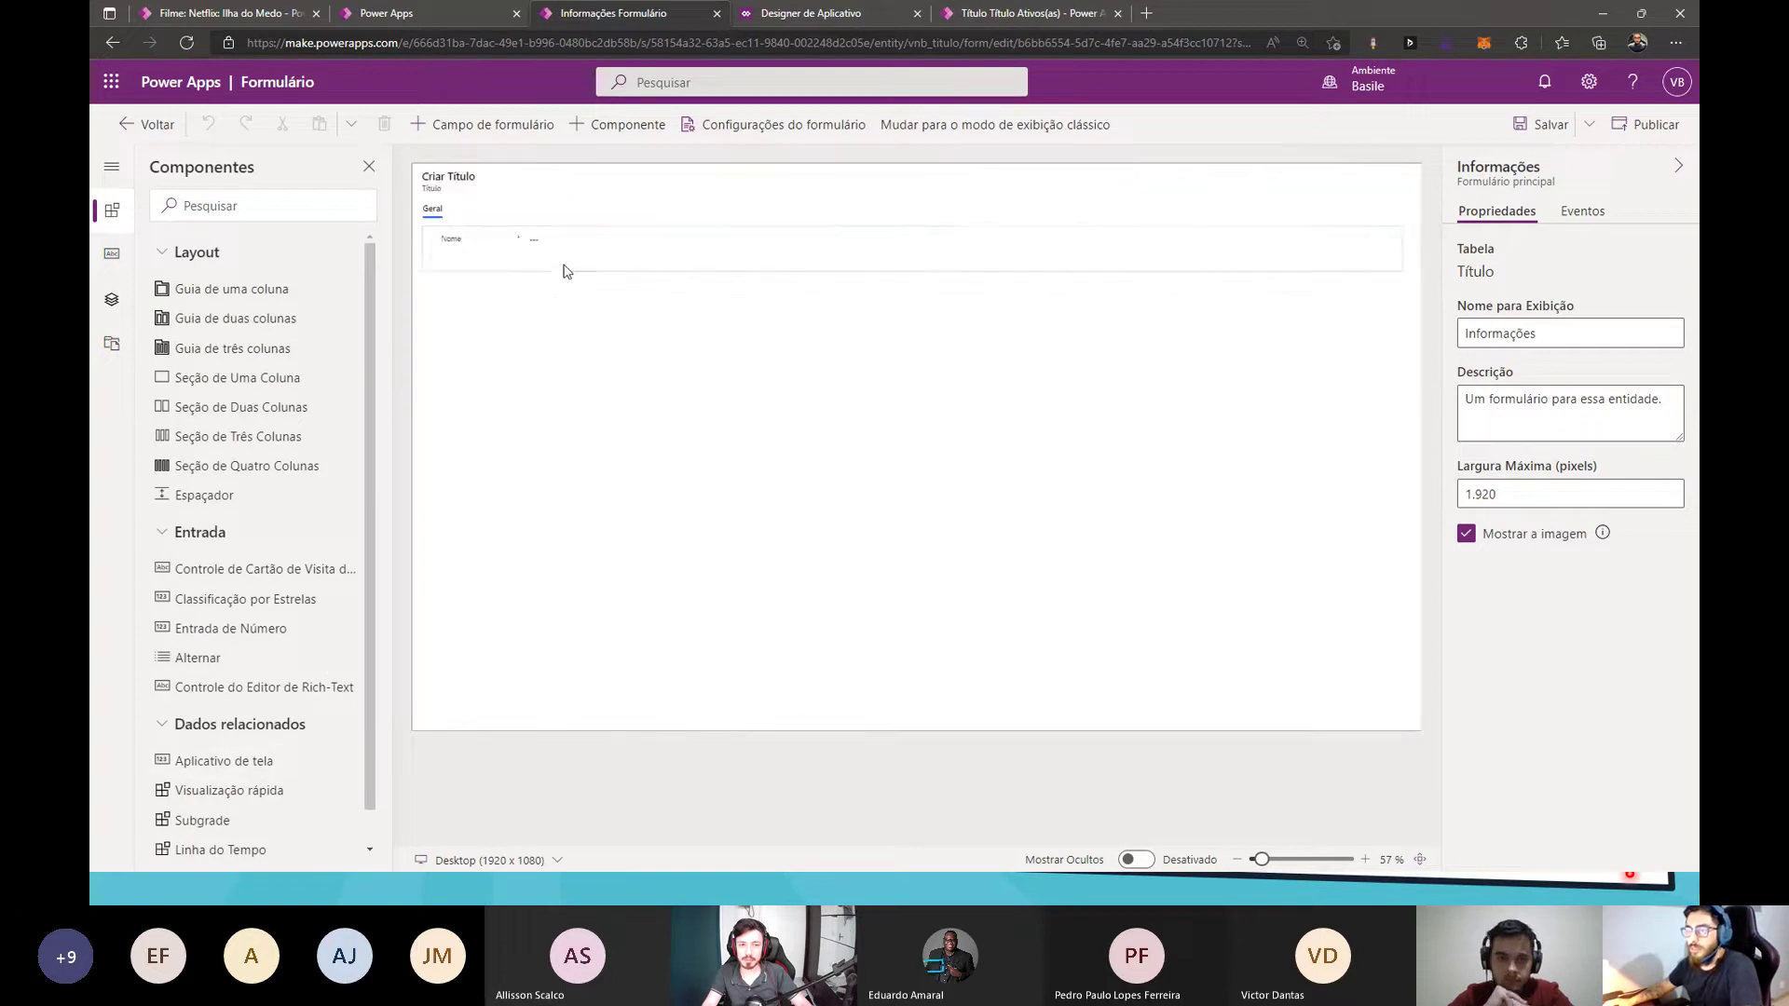
- Add a related-records Gênero subgrid with the Gênero Ativos(as) view to the Título form's Geral section, and save and publish the form
left_click(562, 266)
left_click(209, 822)
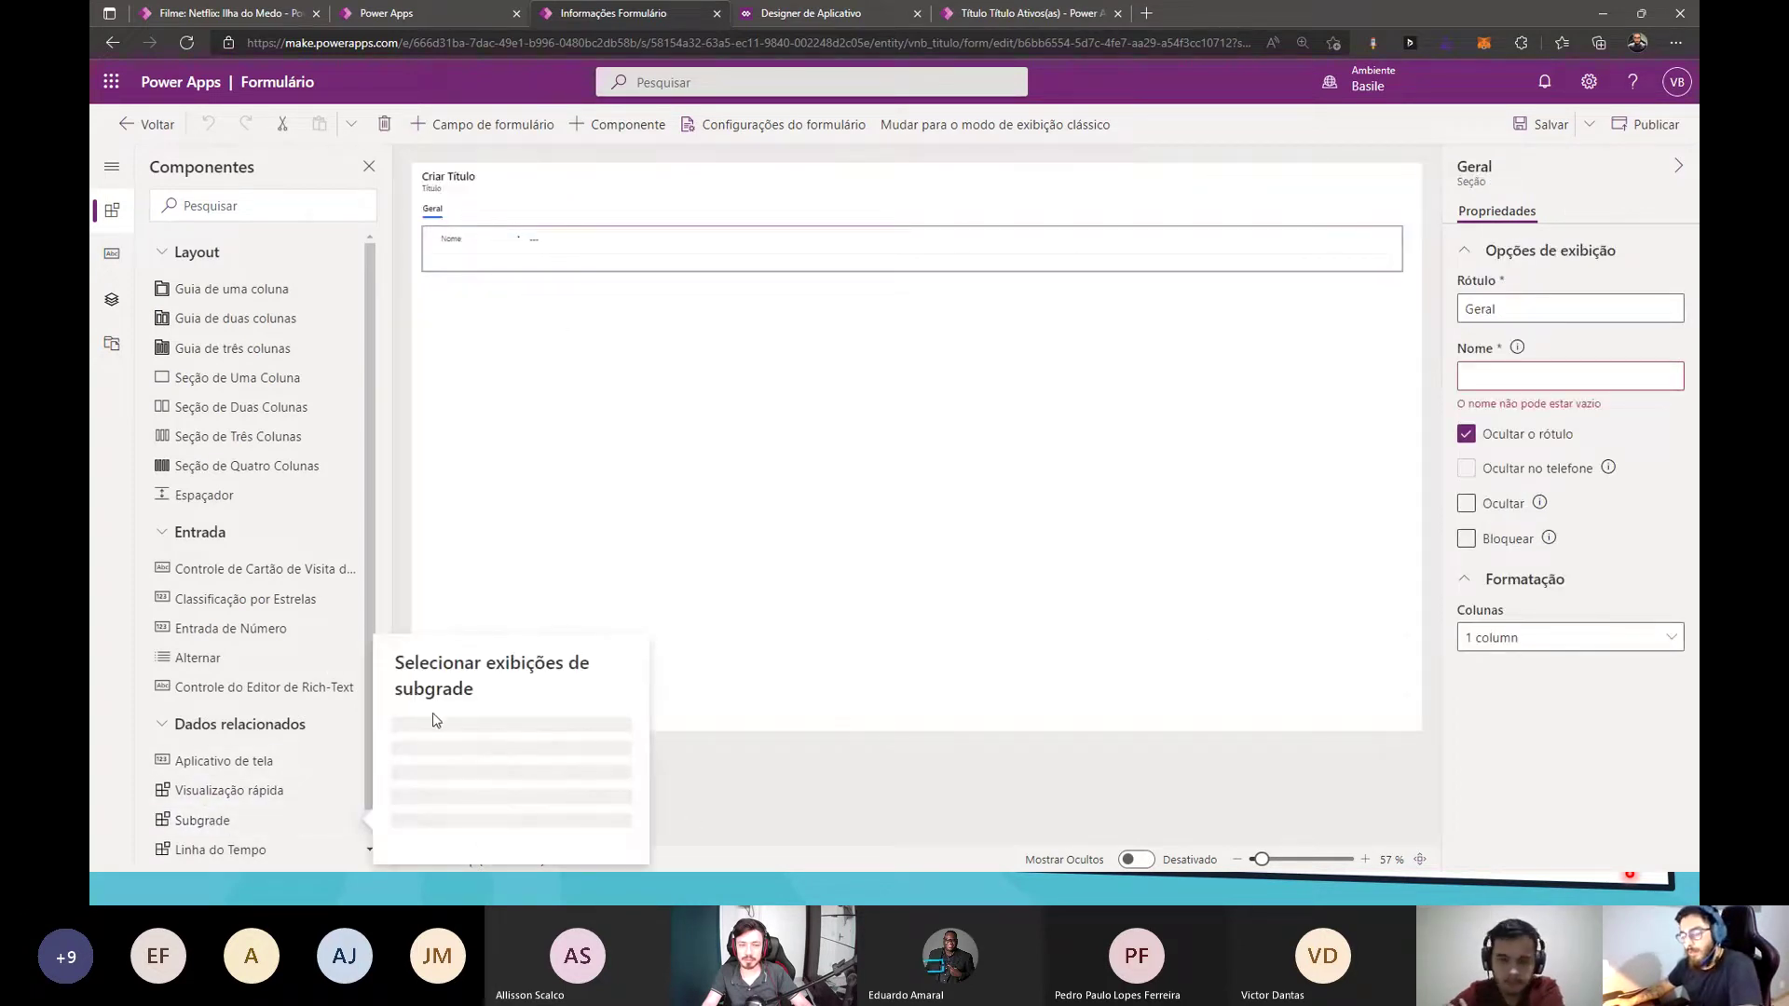
left_click(408, 639)
left_click(459, 695)
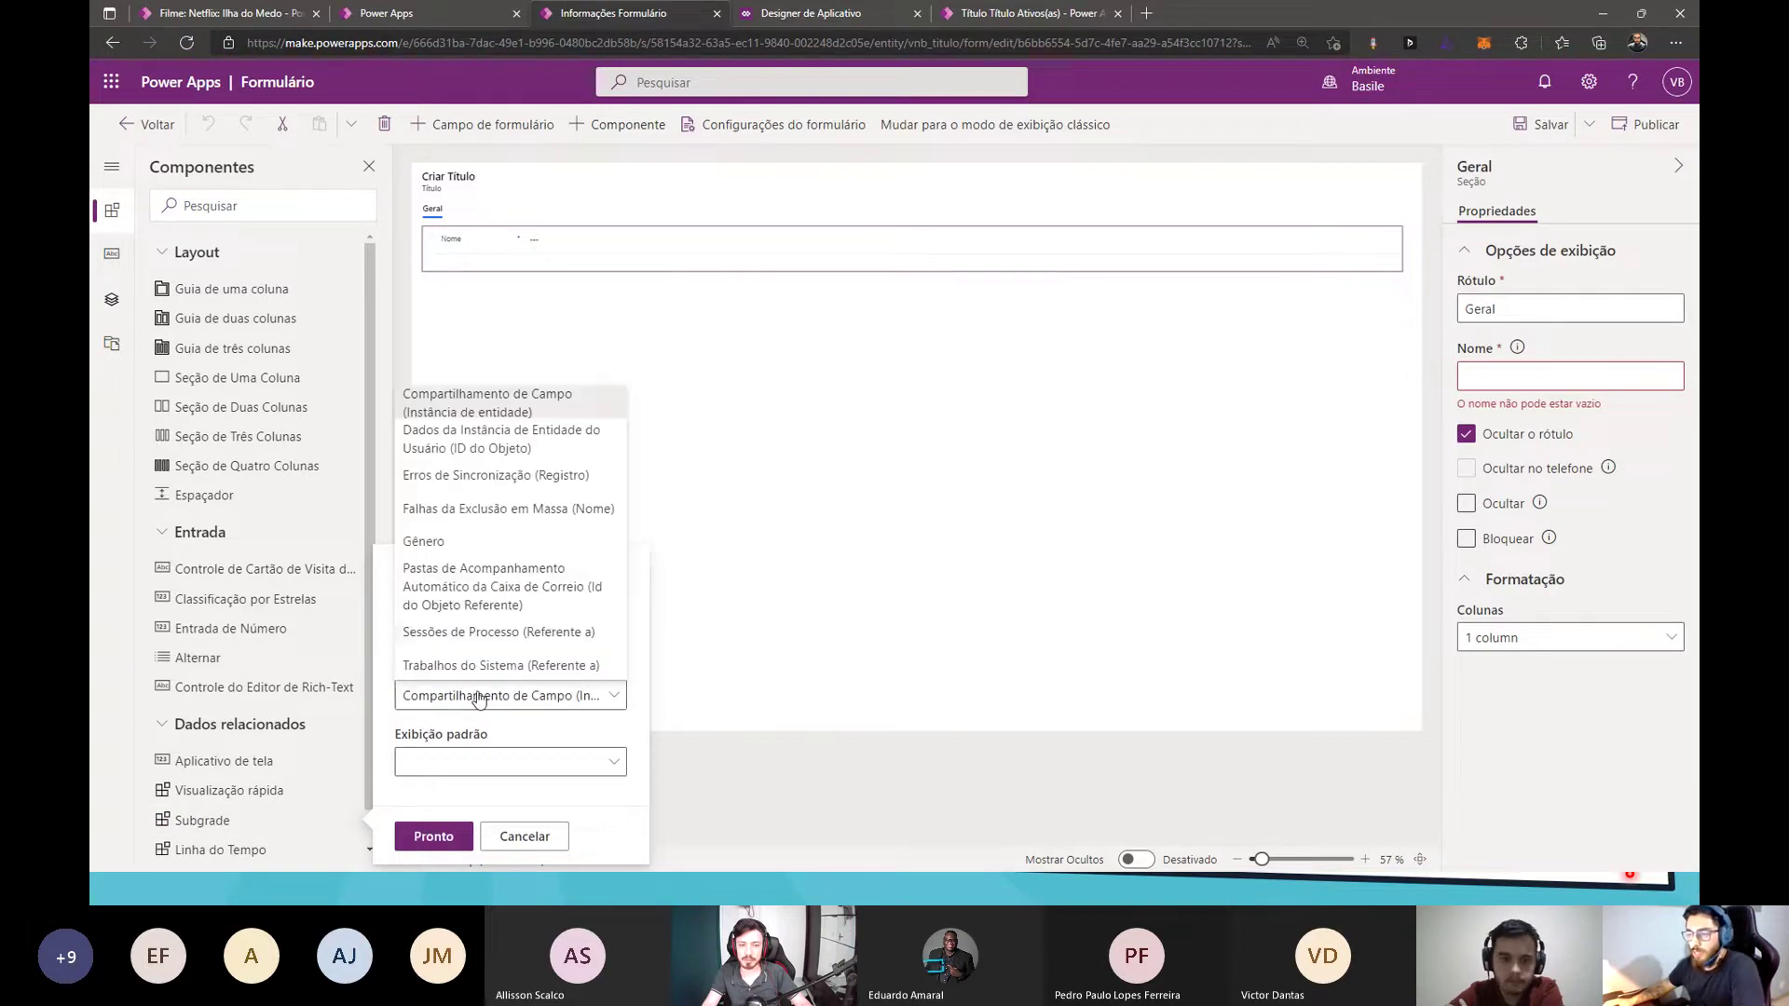
left_click(442, 540)
left_click(512, 770)
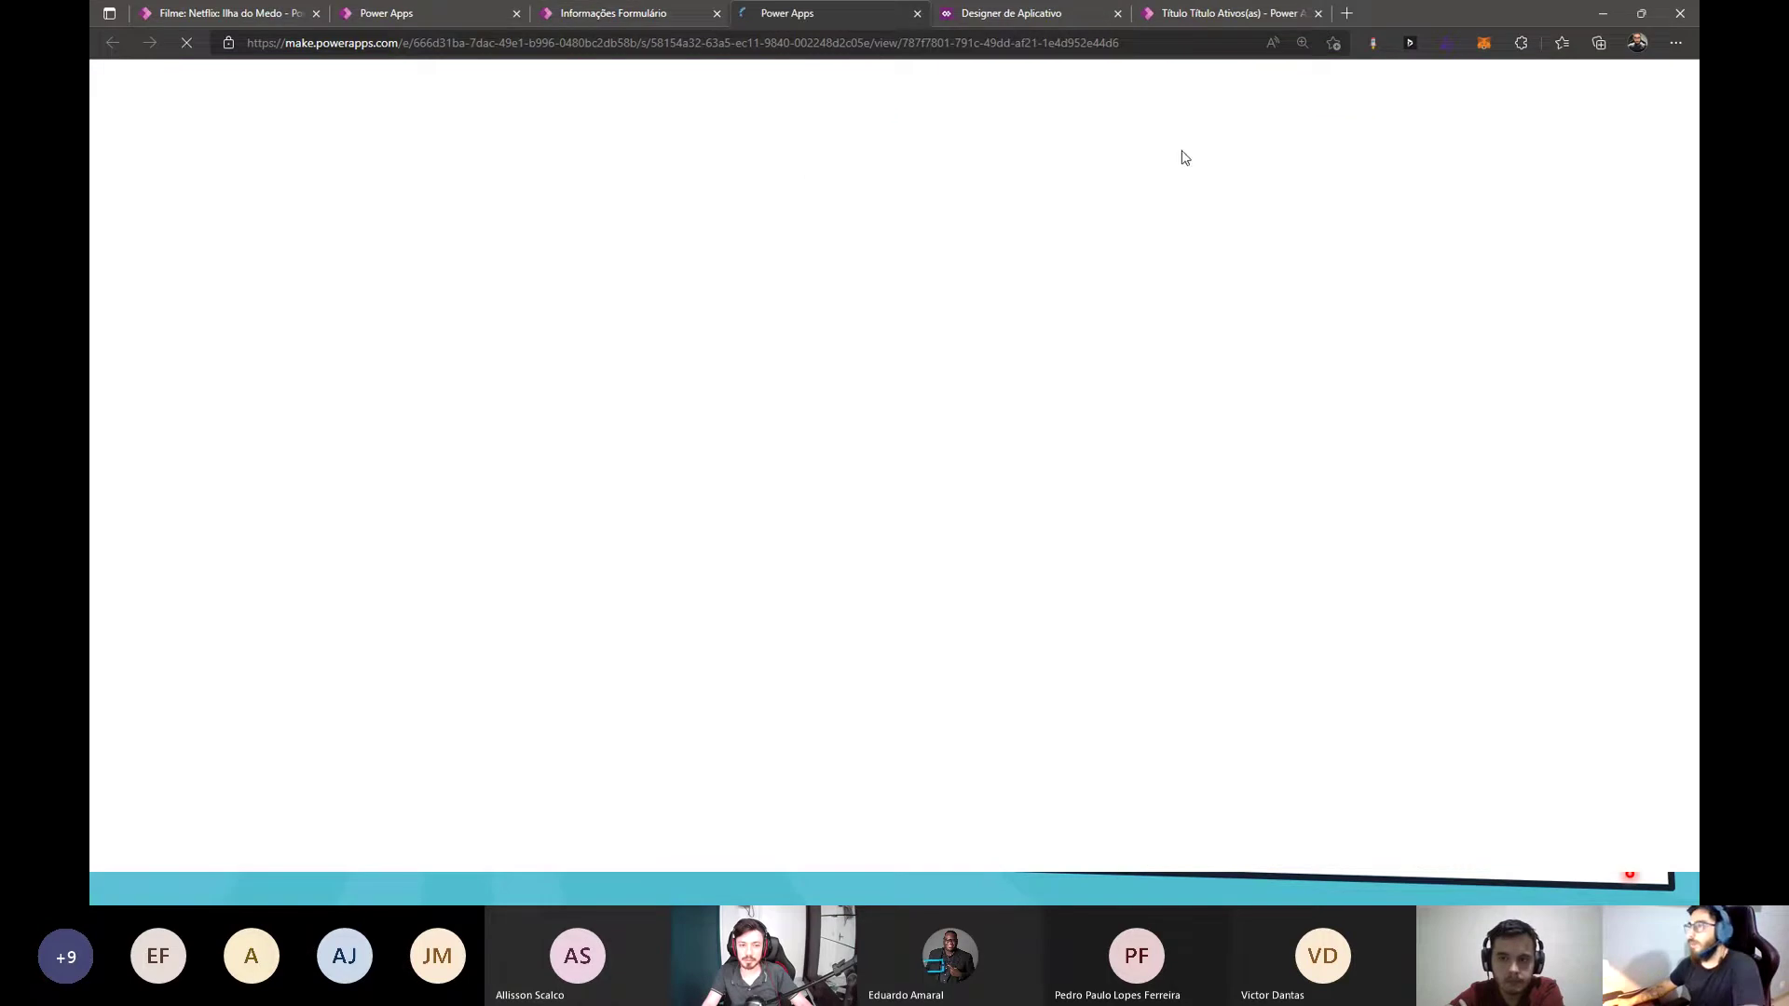
left_click(633, 13)
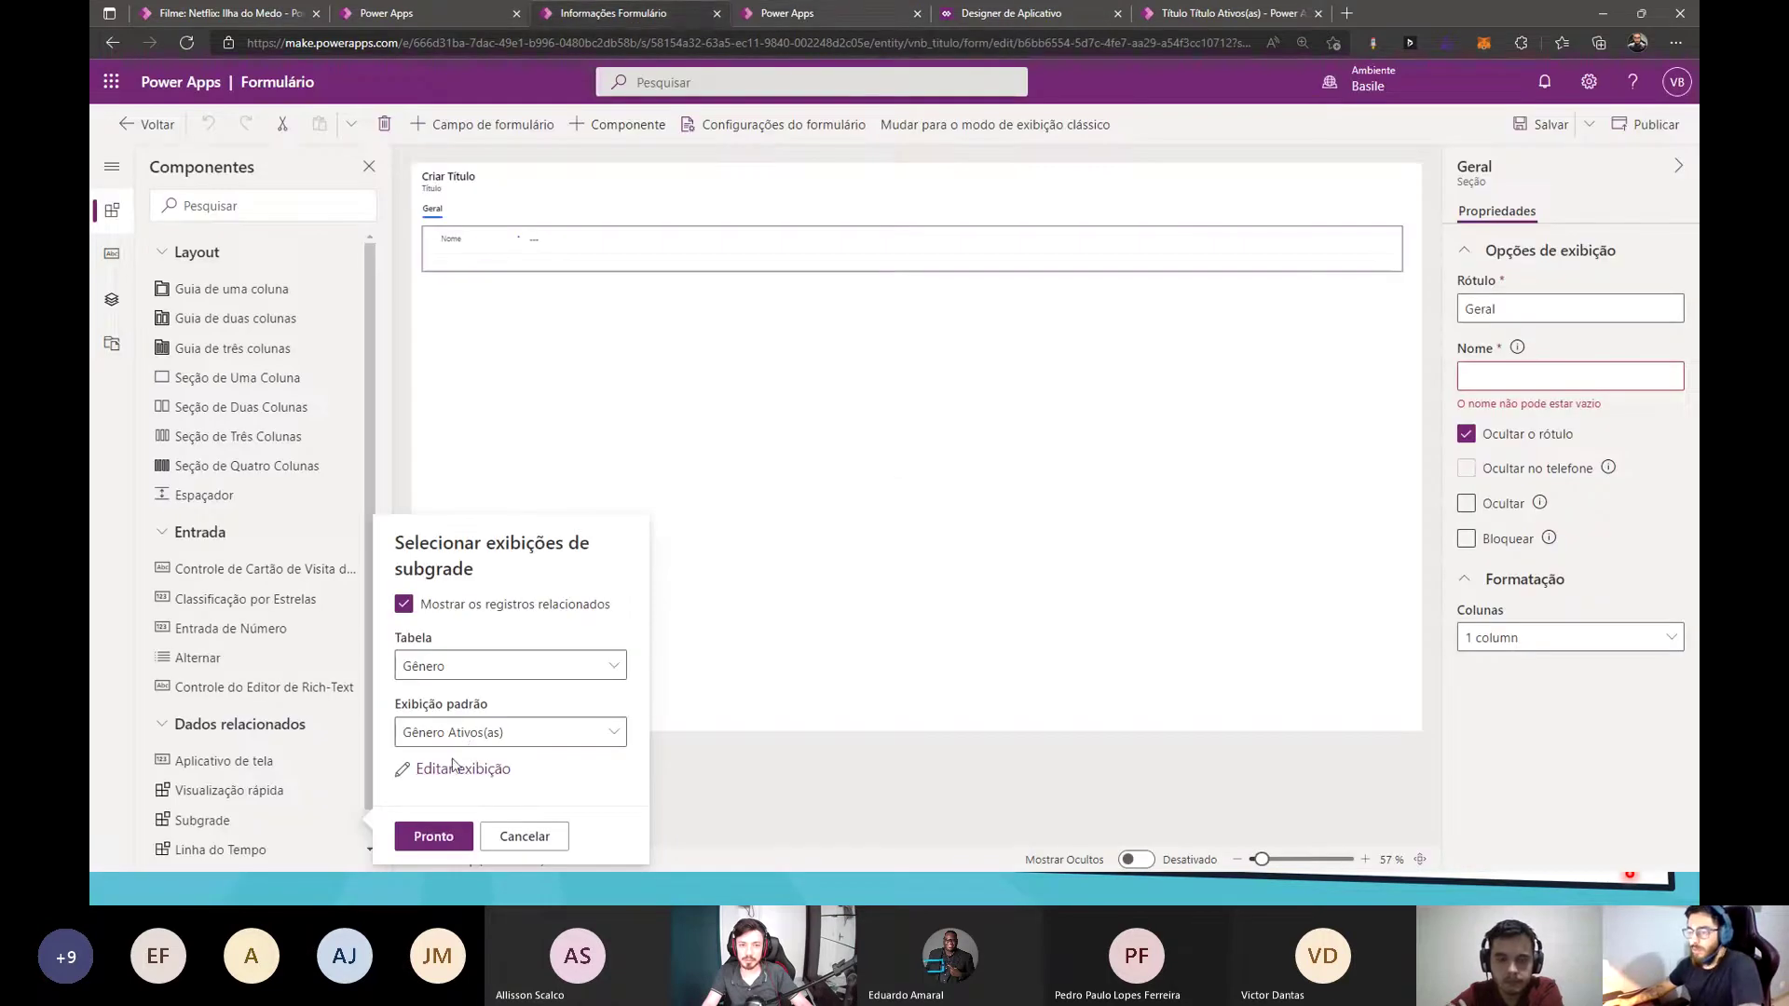
left_click(497, 736)
left_click(496, 765)
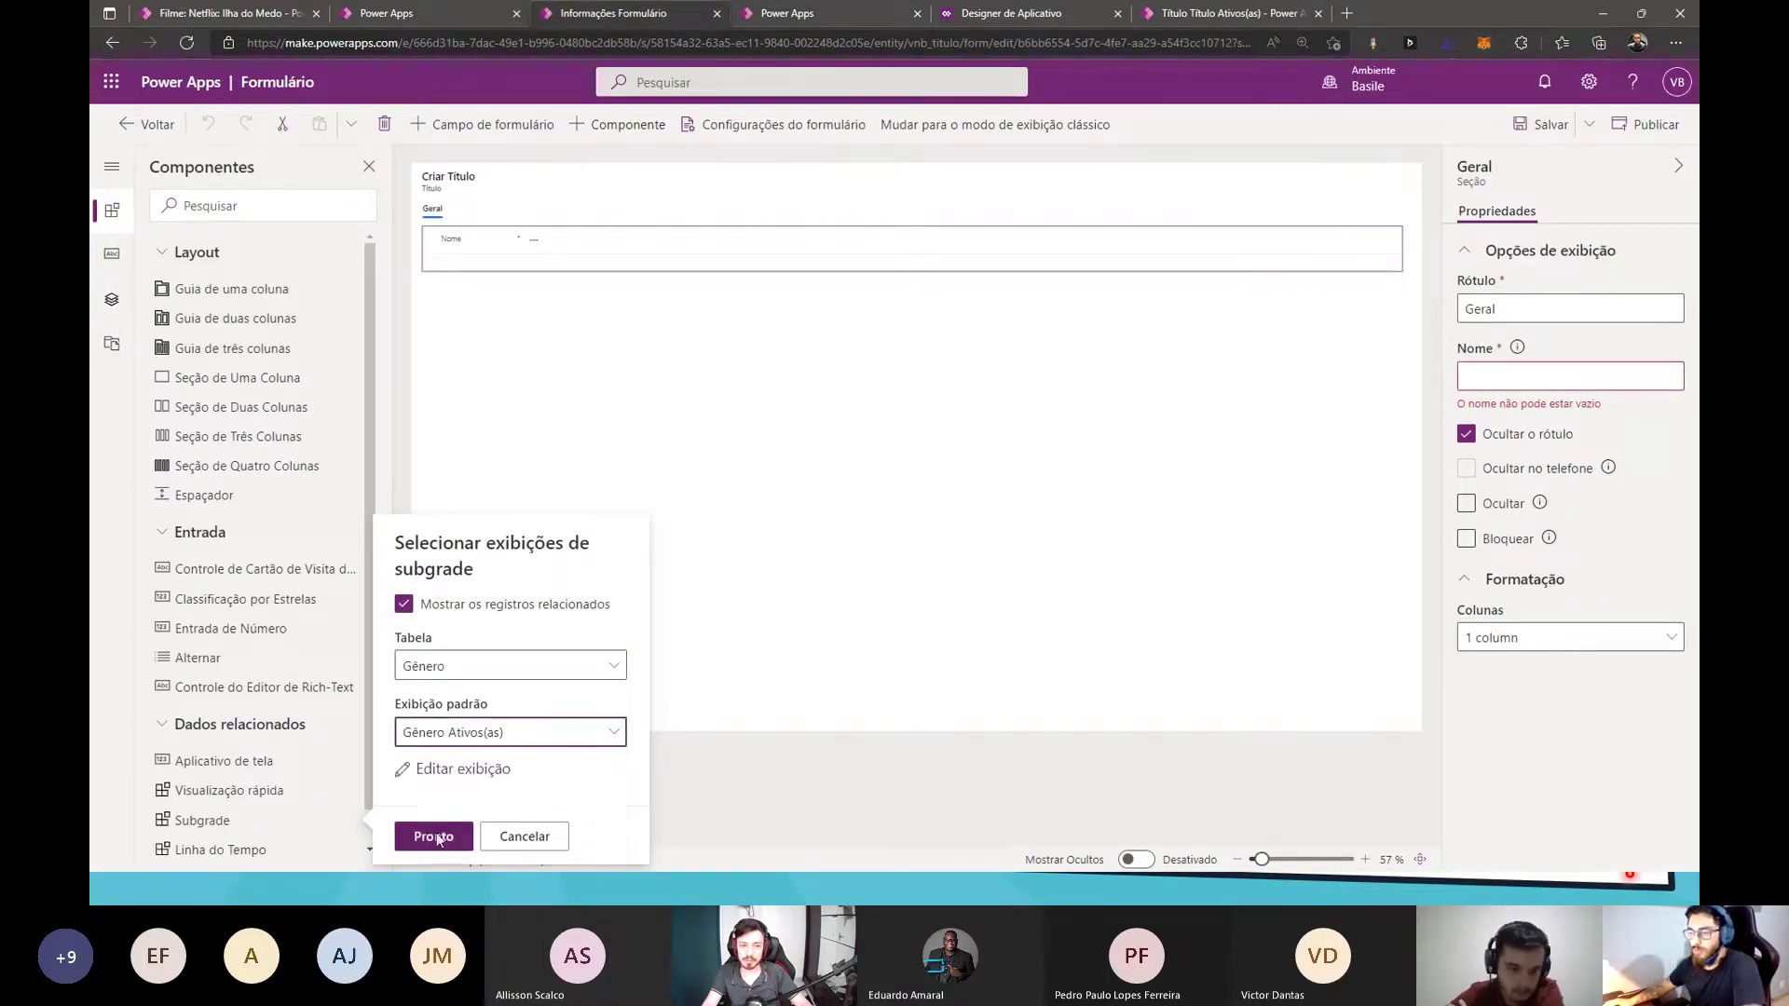
left_click(433, 837)
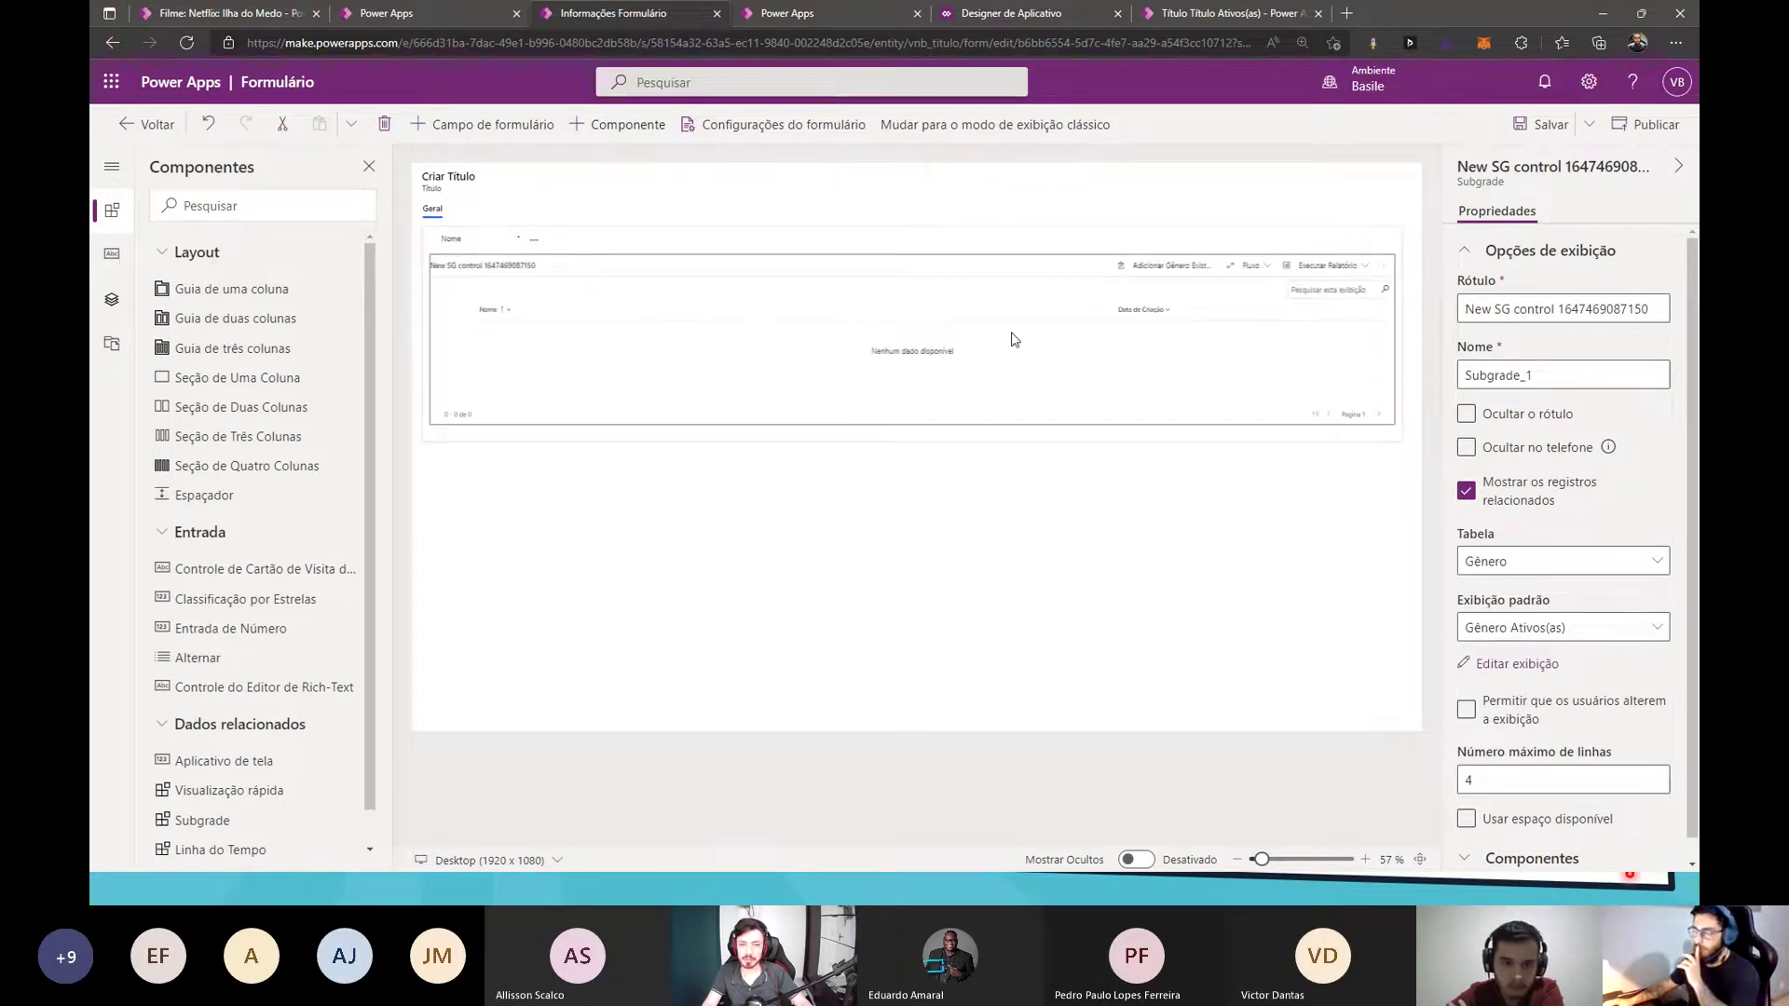
left_click(1546, 124)
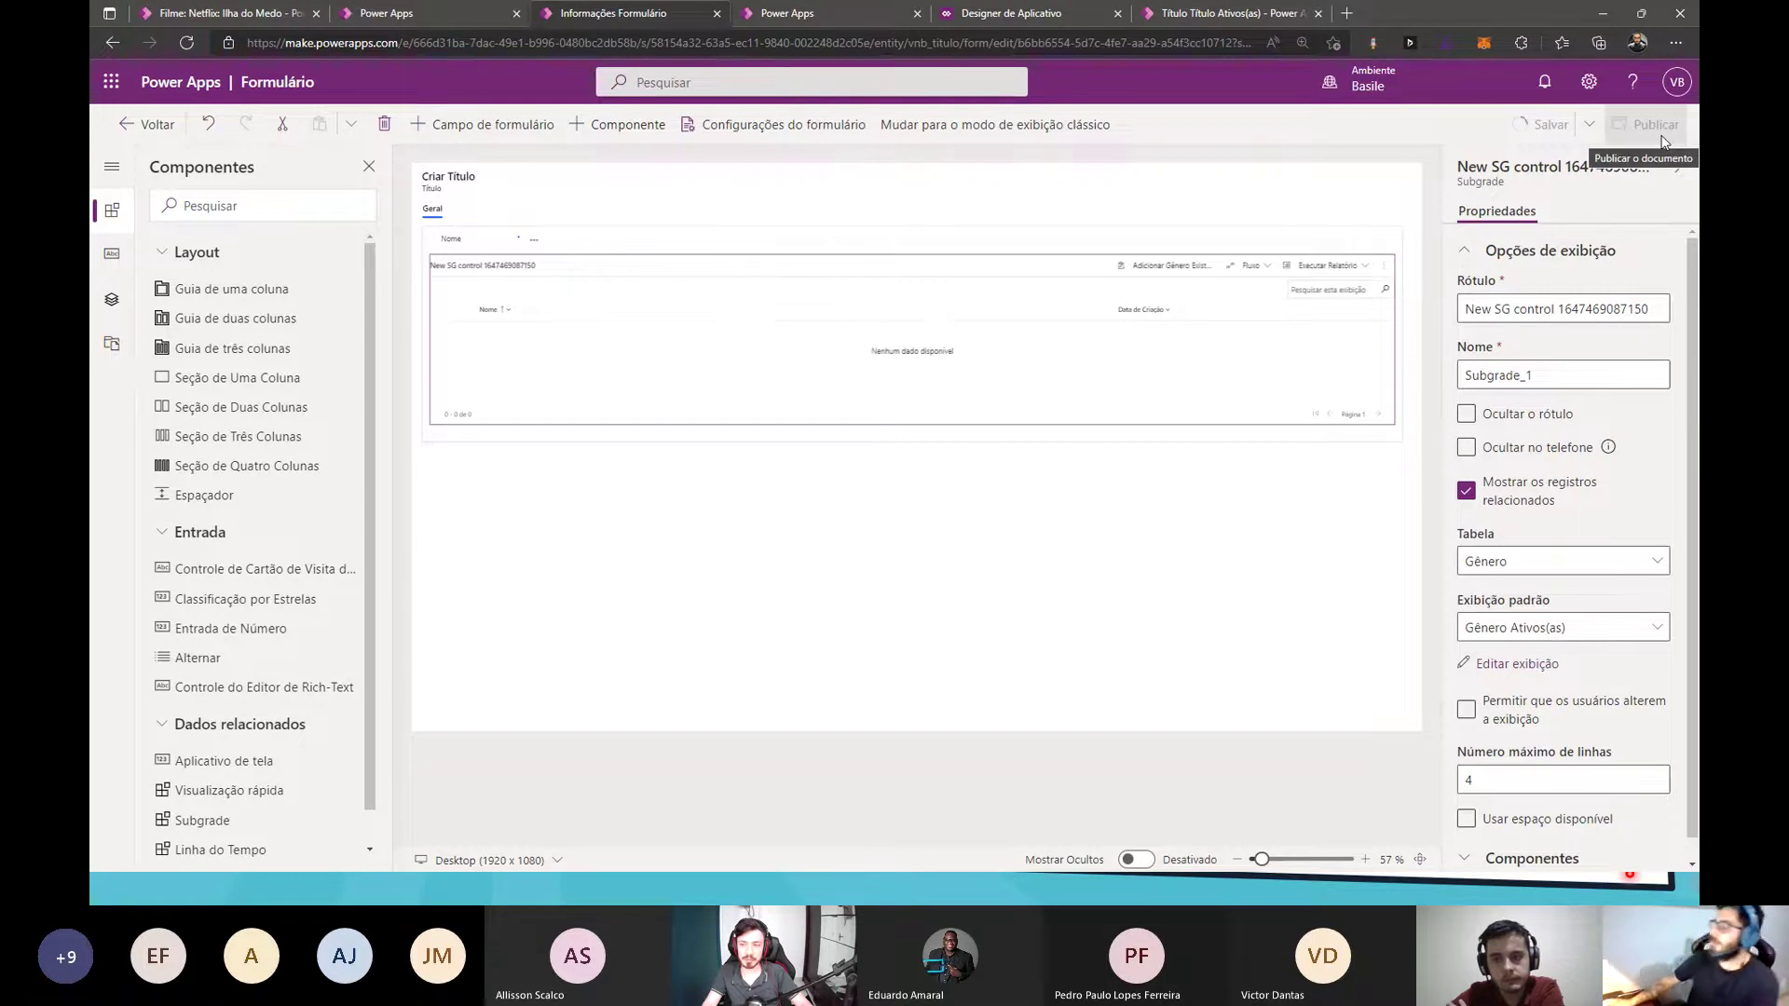
left_click(1663, 137)
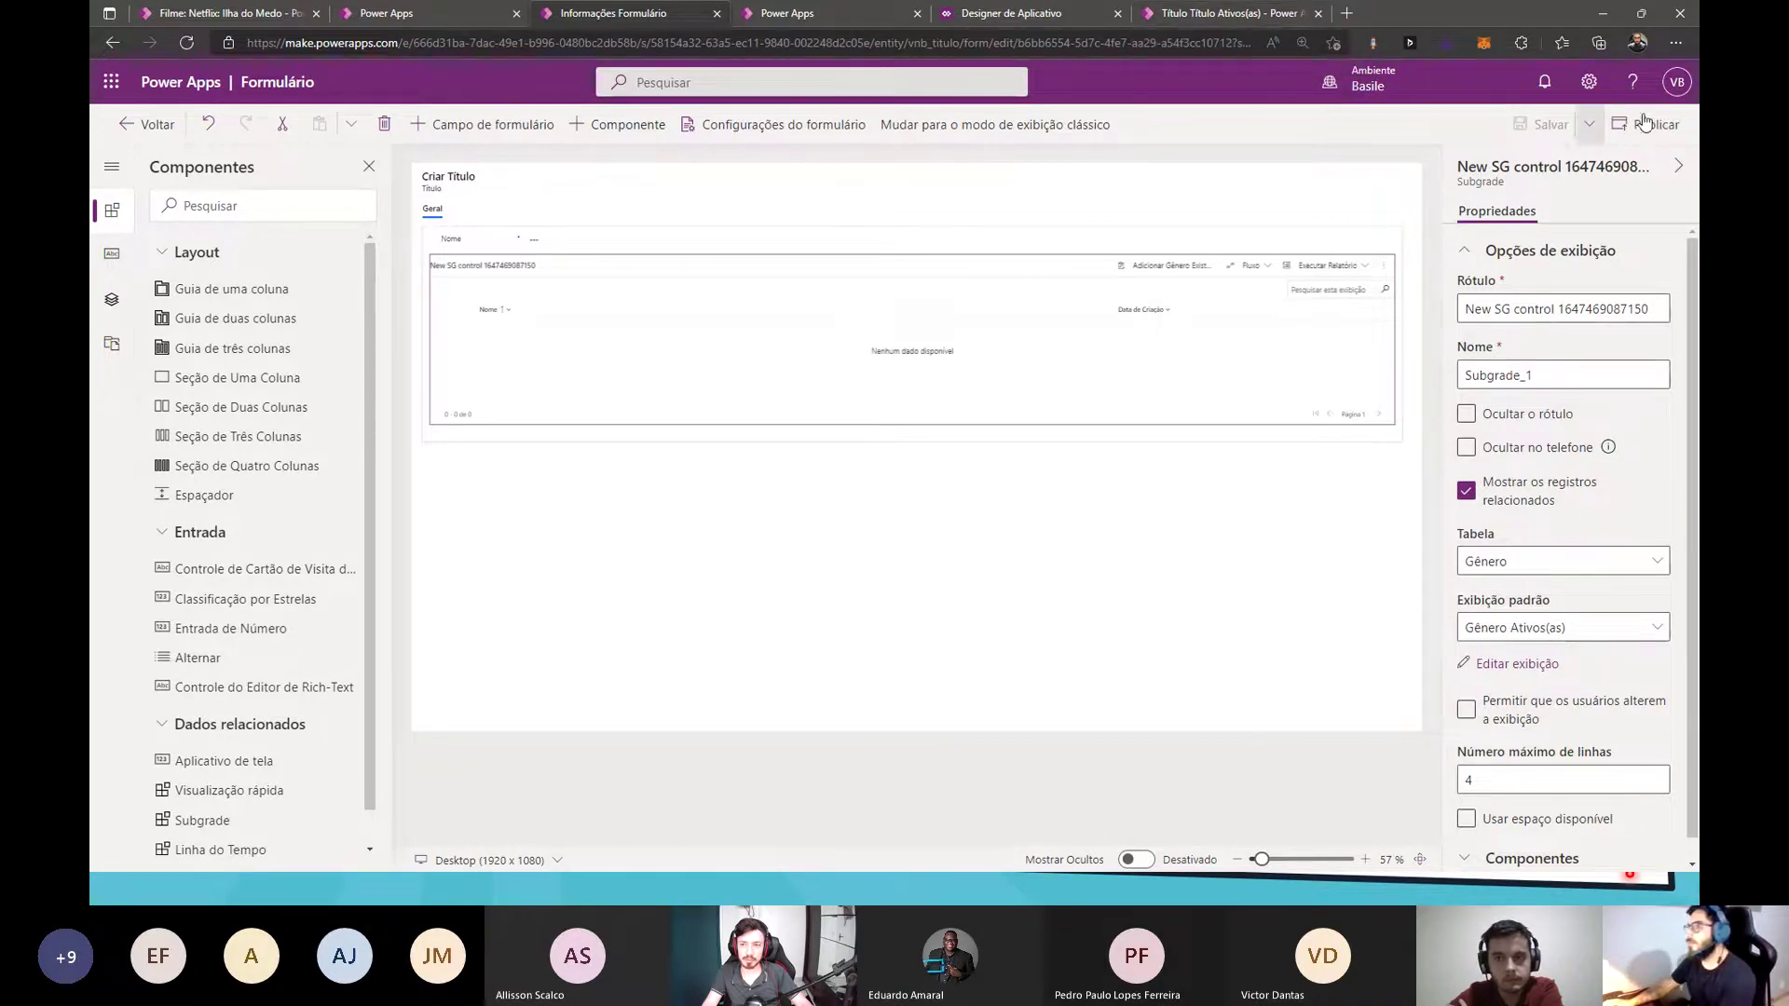
- Refresh the Stream app, open the Ilha do Medo title, and examine the new genre subgrid's label
left_click(1247, 15)
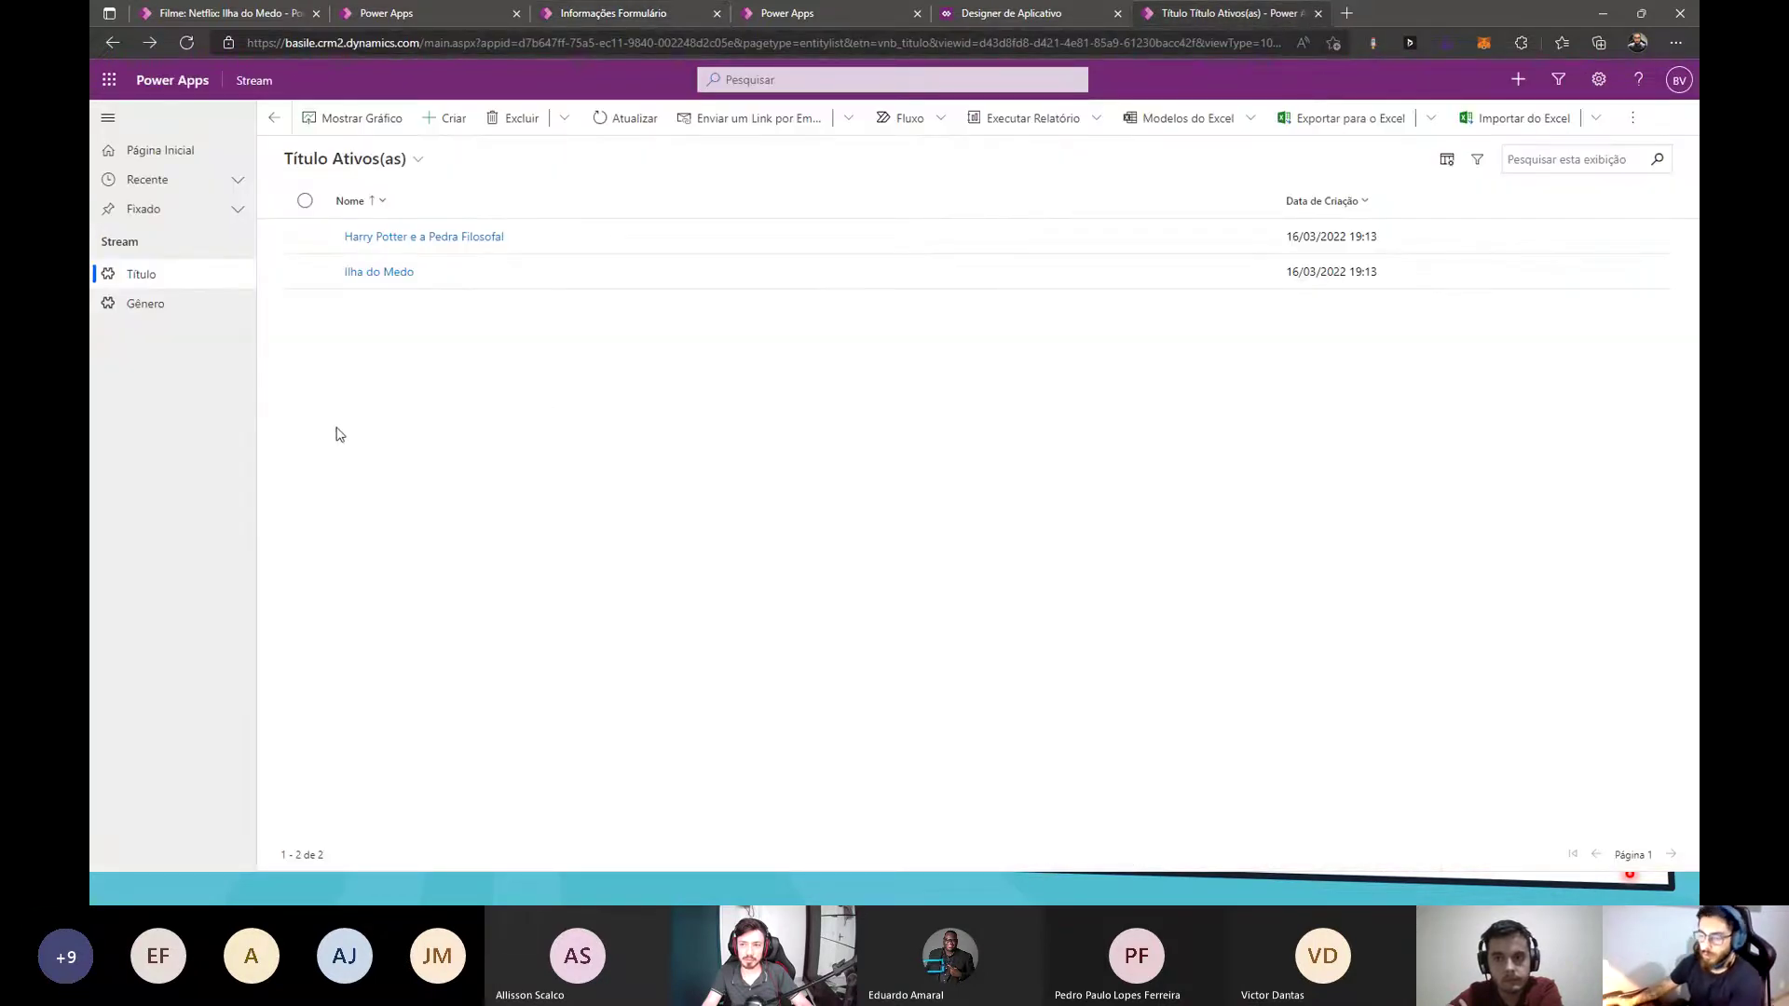
key("F5")
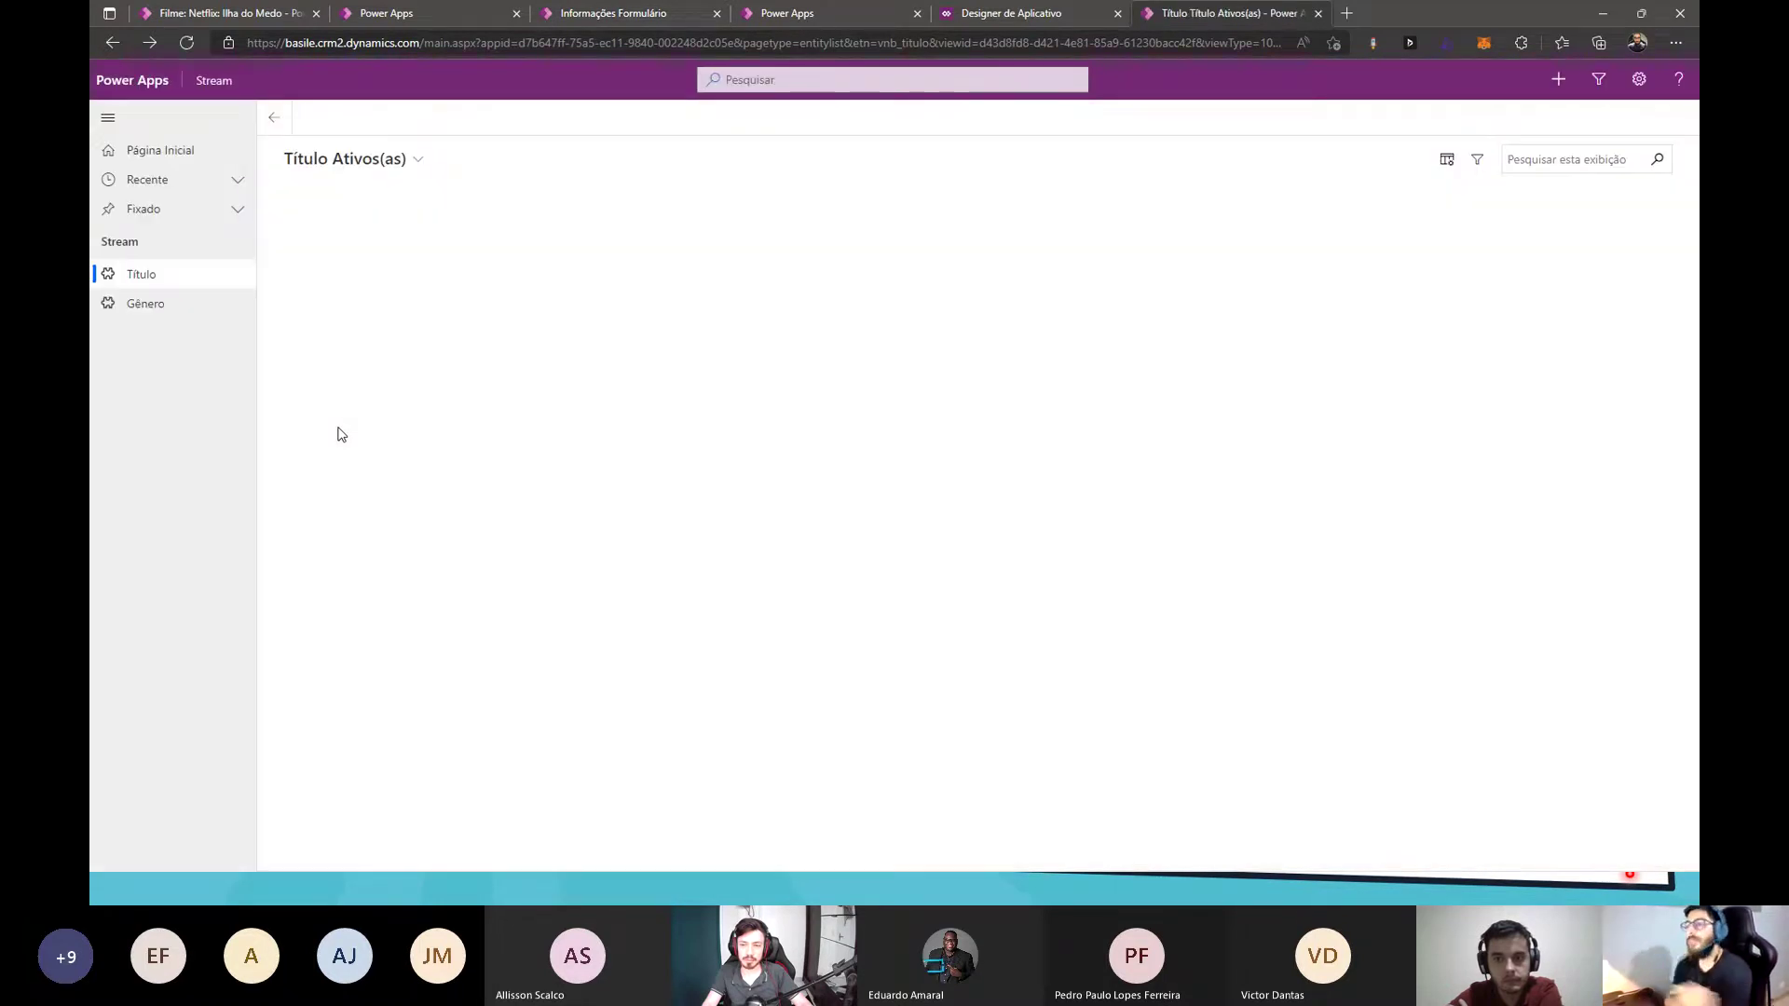
left_click(374, 271)
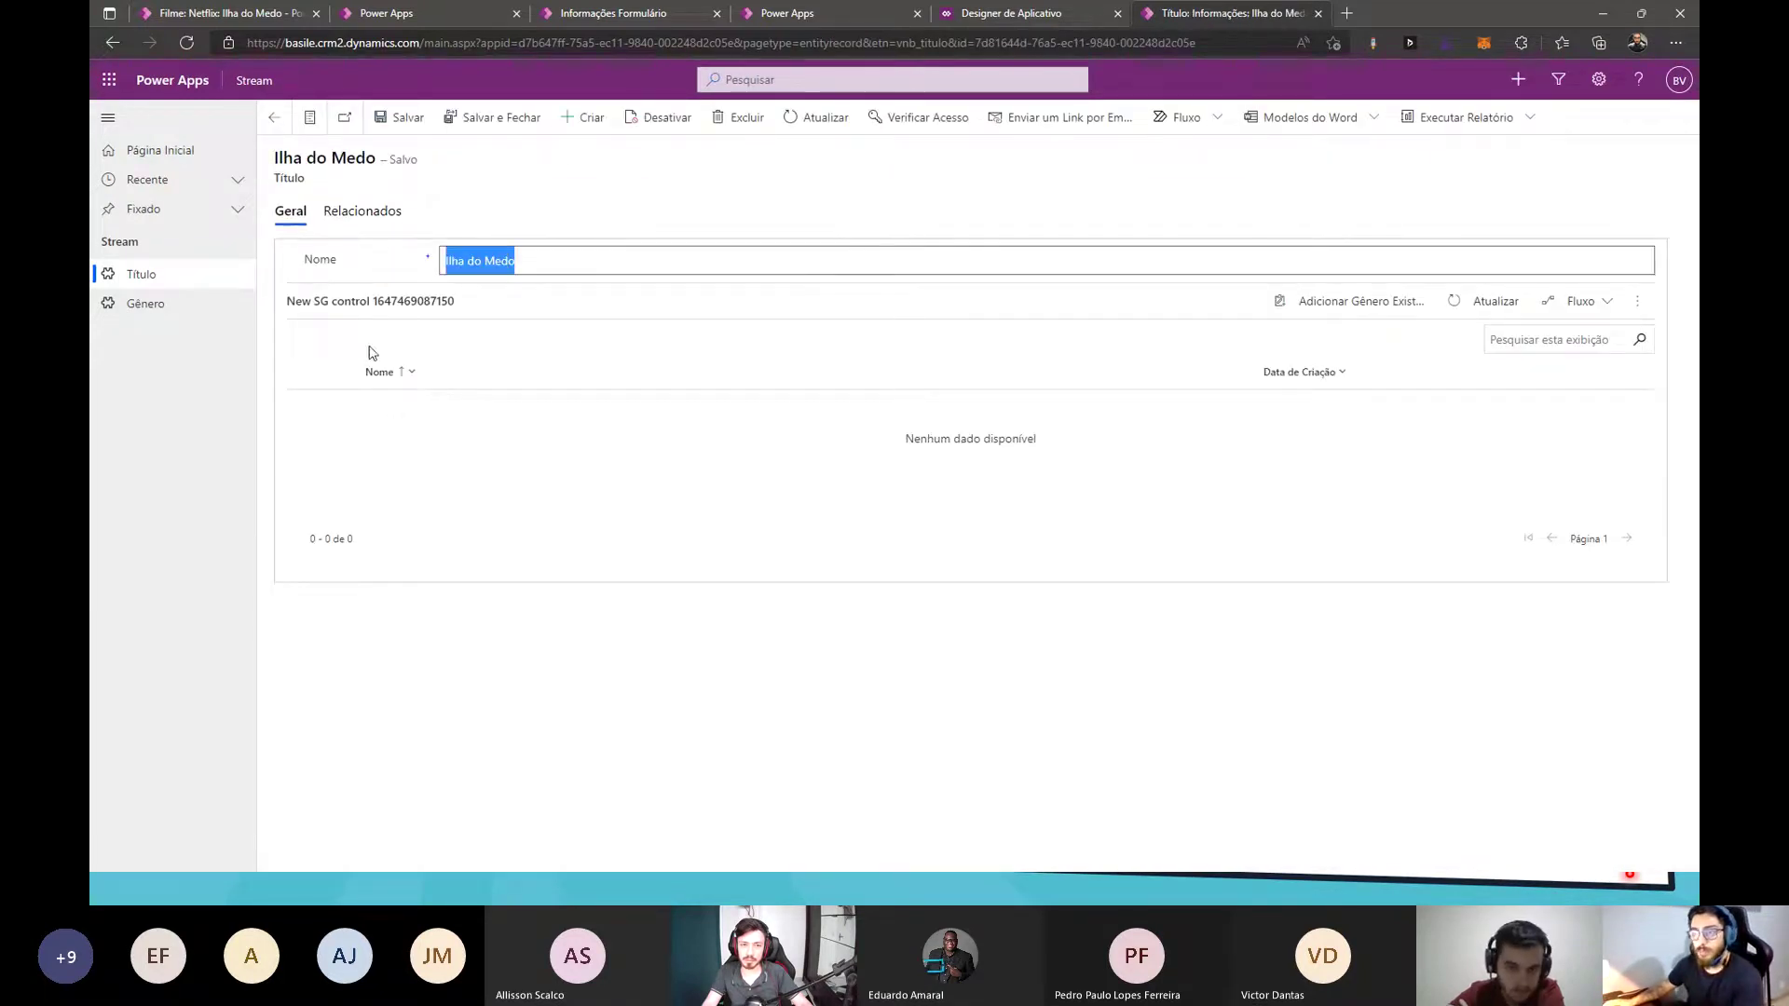
left_click_drag(467, 304, 279, 310)
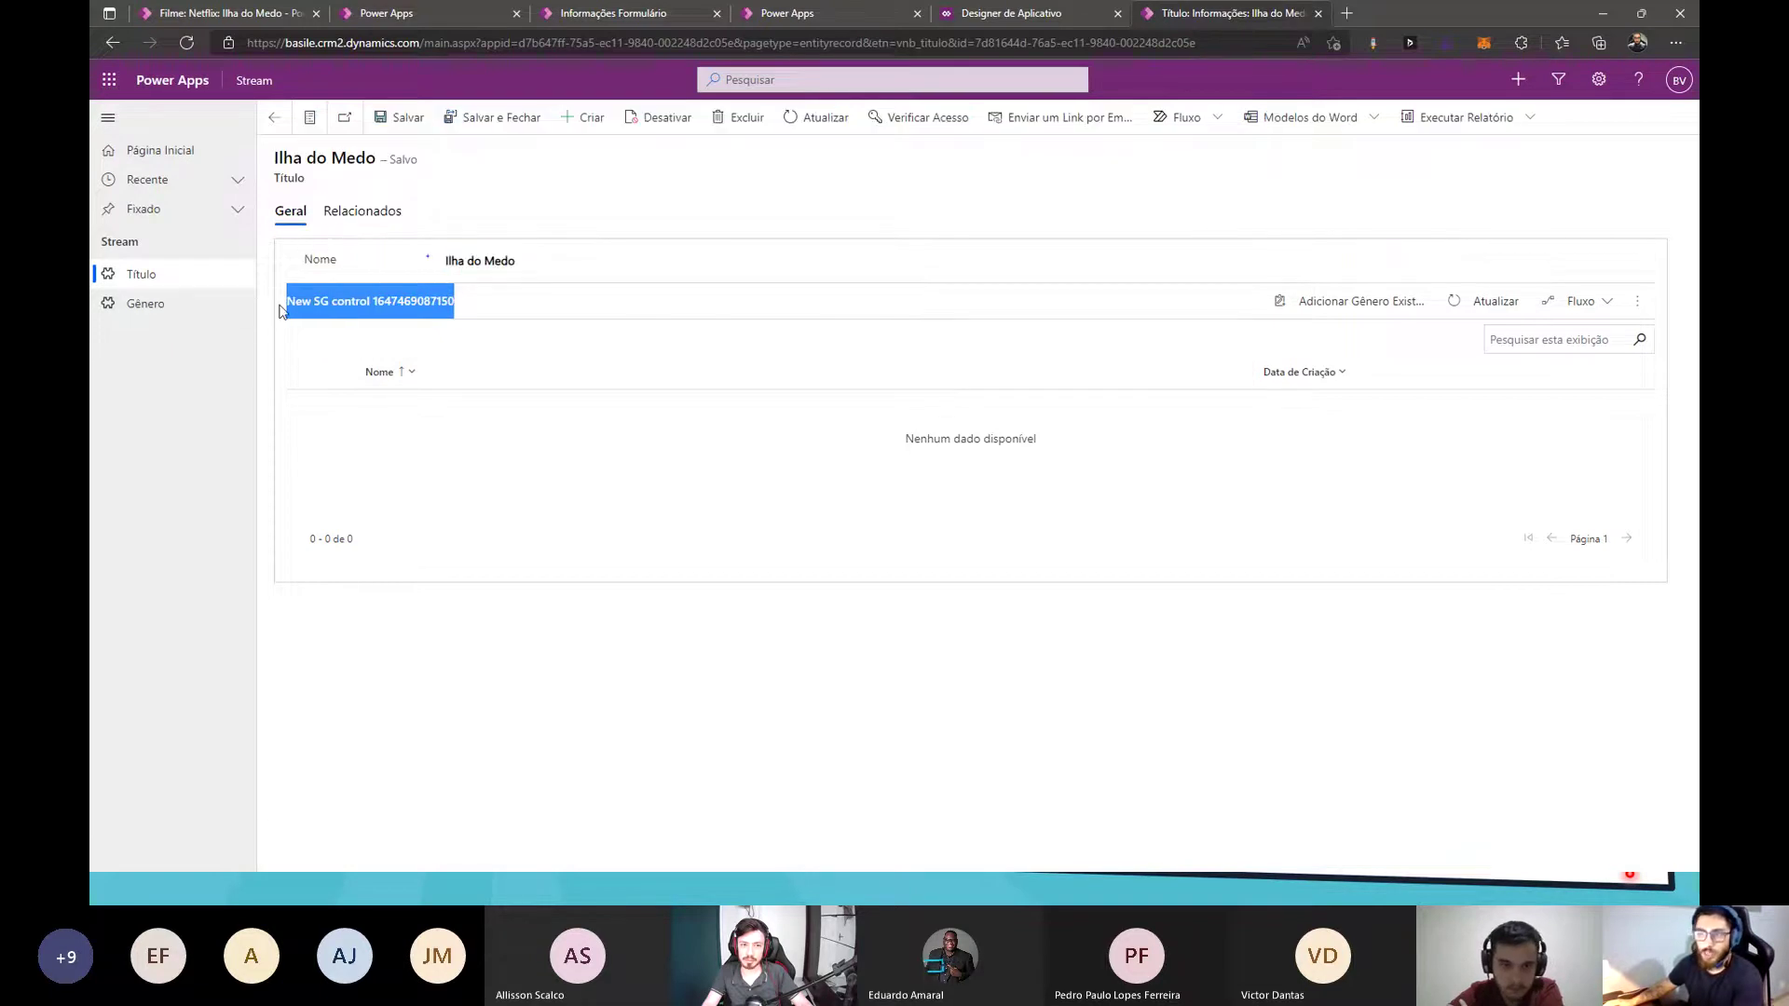
double_click(410, 302)
left_click_drag(454, 303, 287, 301)
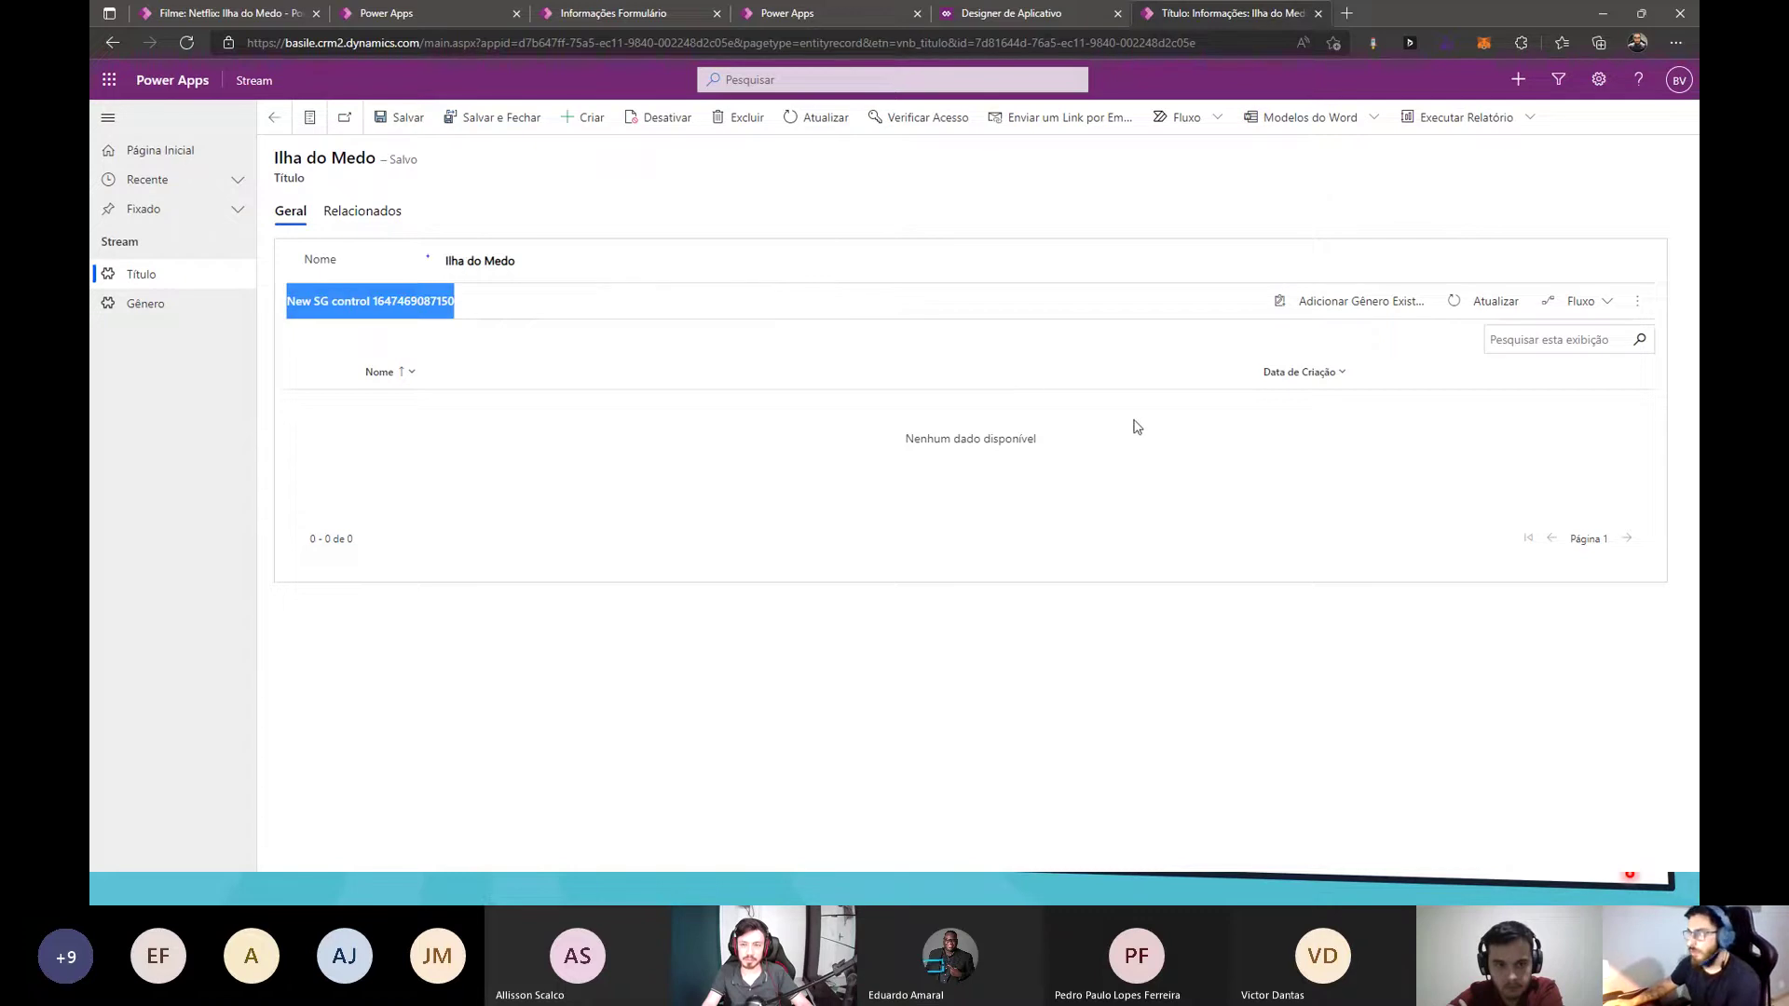
- Relate the existing genres Suspense and Terror to the Ilha do Medo title through its genre subgrid
left_click(1335, 302)
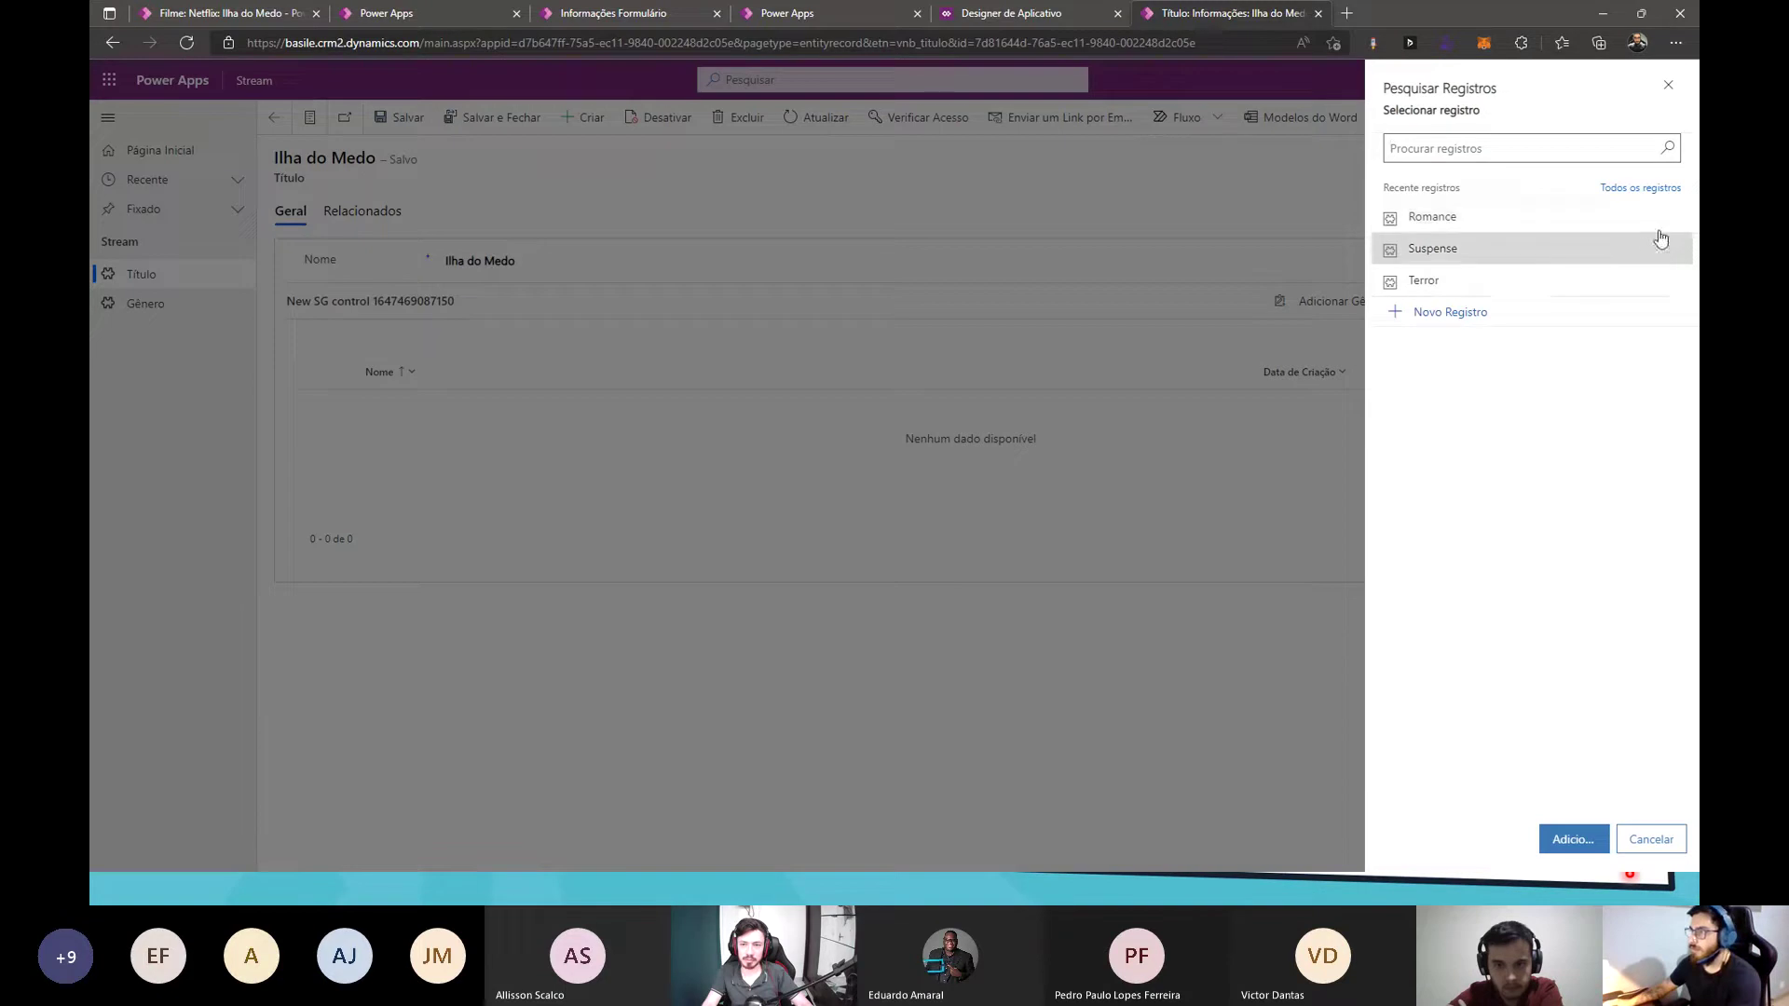
left_click(1501, 250)
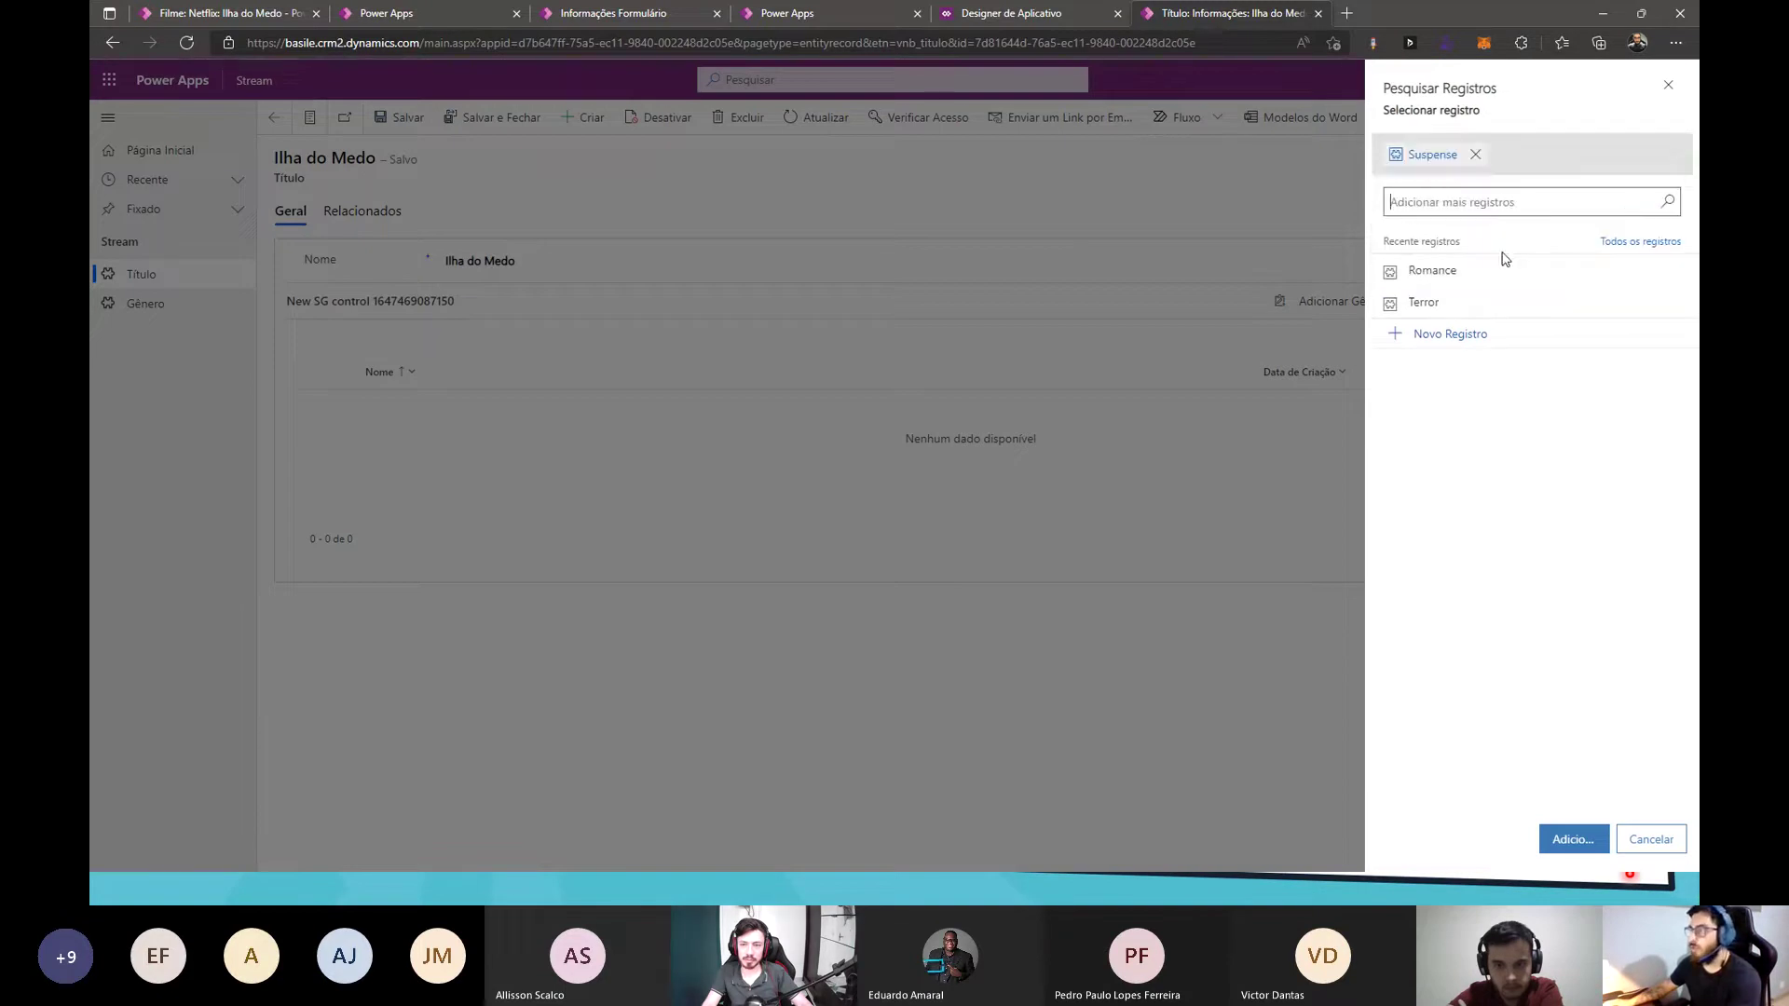
left_click(1482, 302)
left_click(1547, 837)
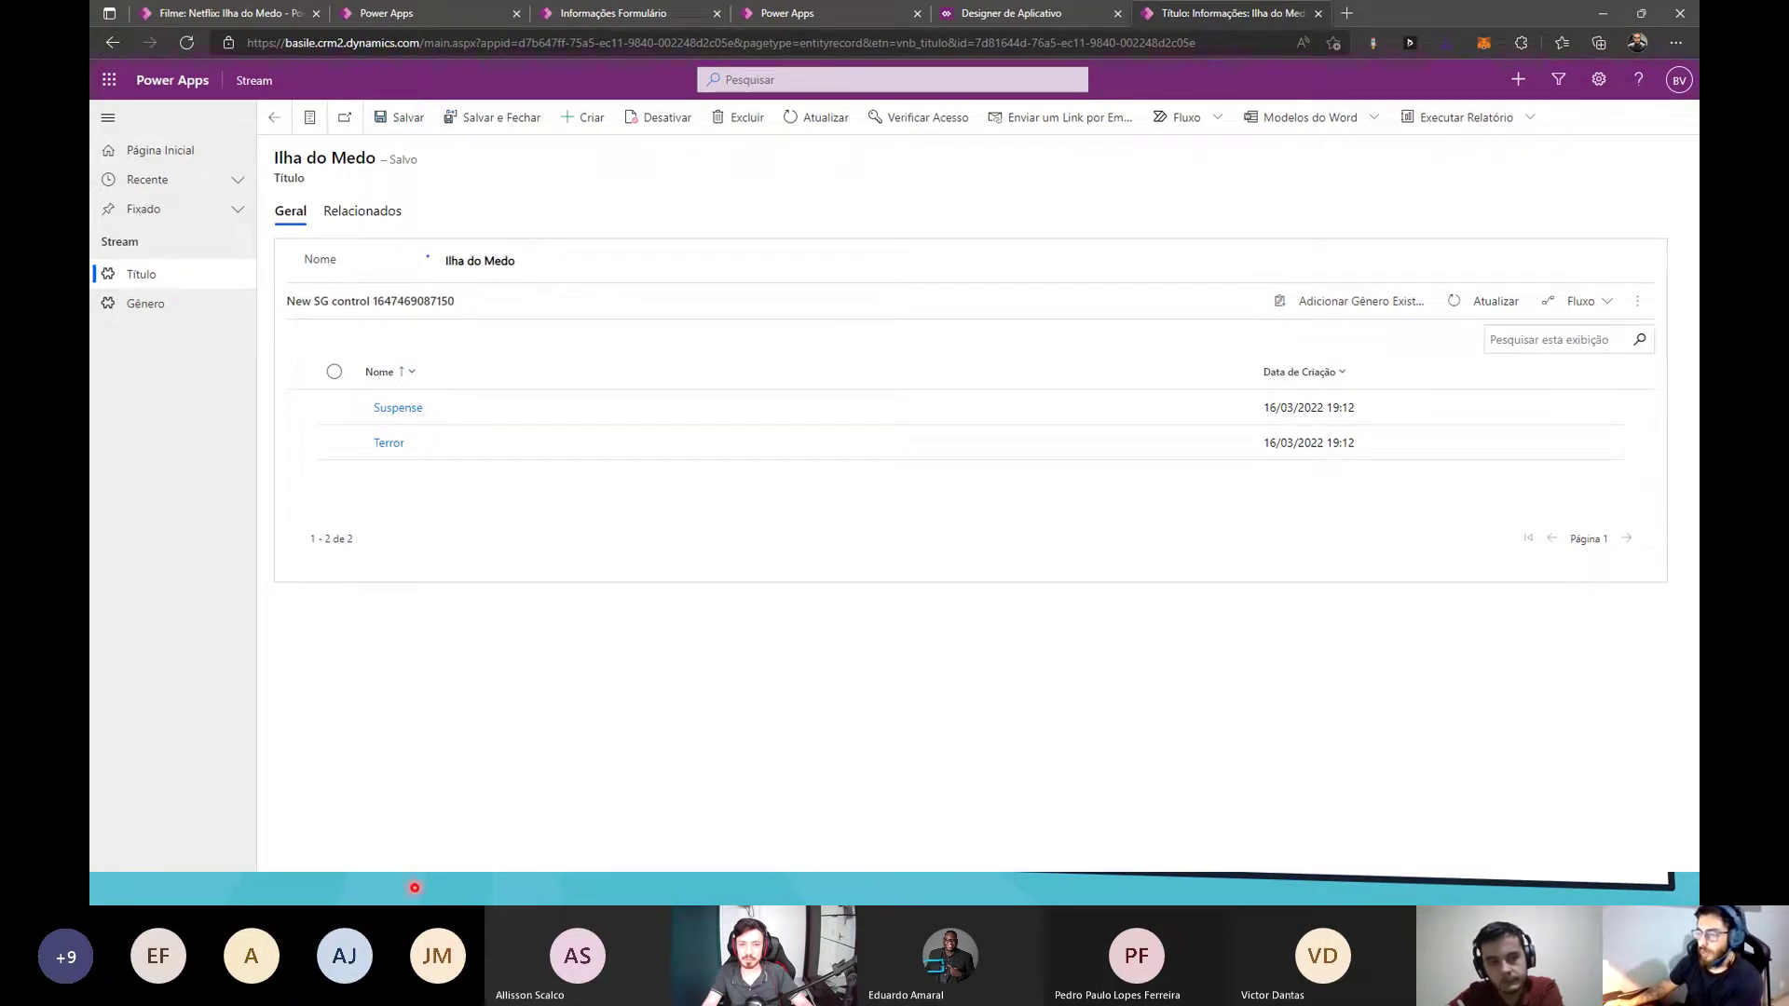
- Review the Plataforma de Filmes & Séries data model diagram on the slide and return to the browser
key("alt+Tab")
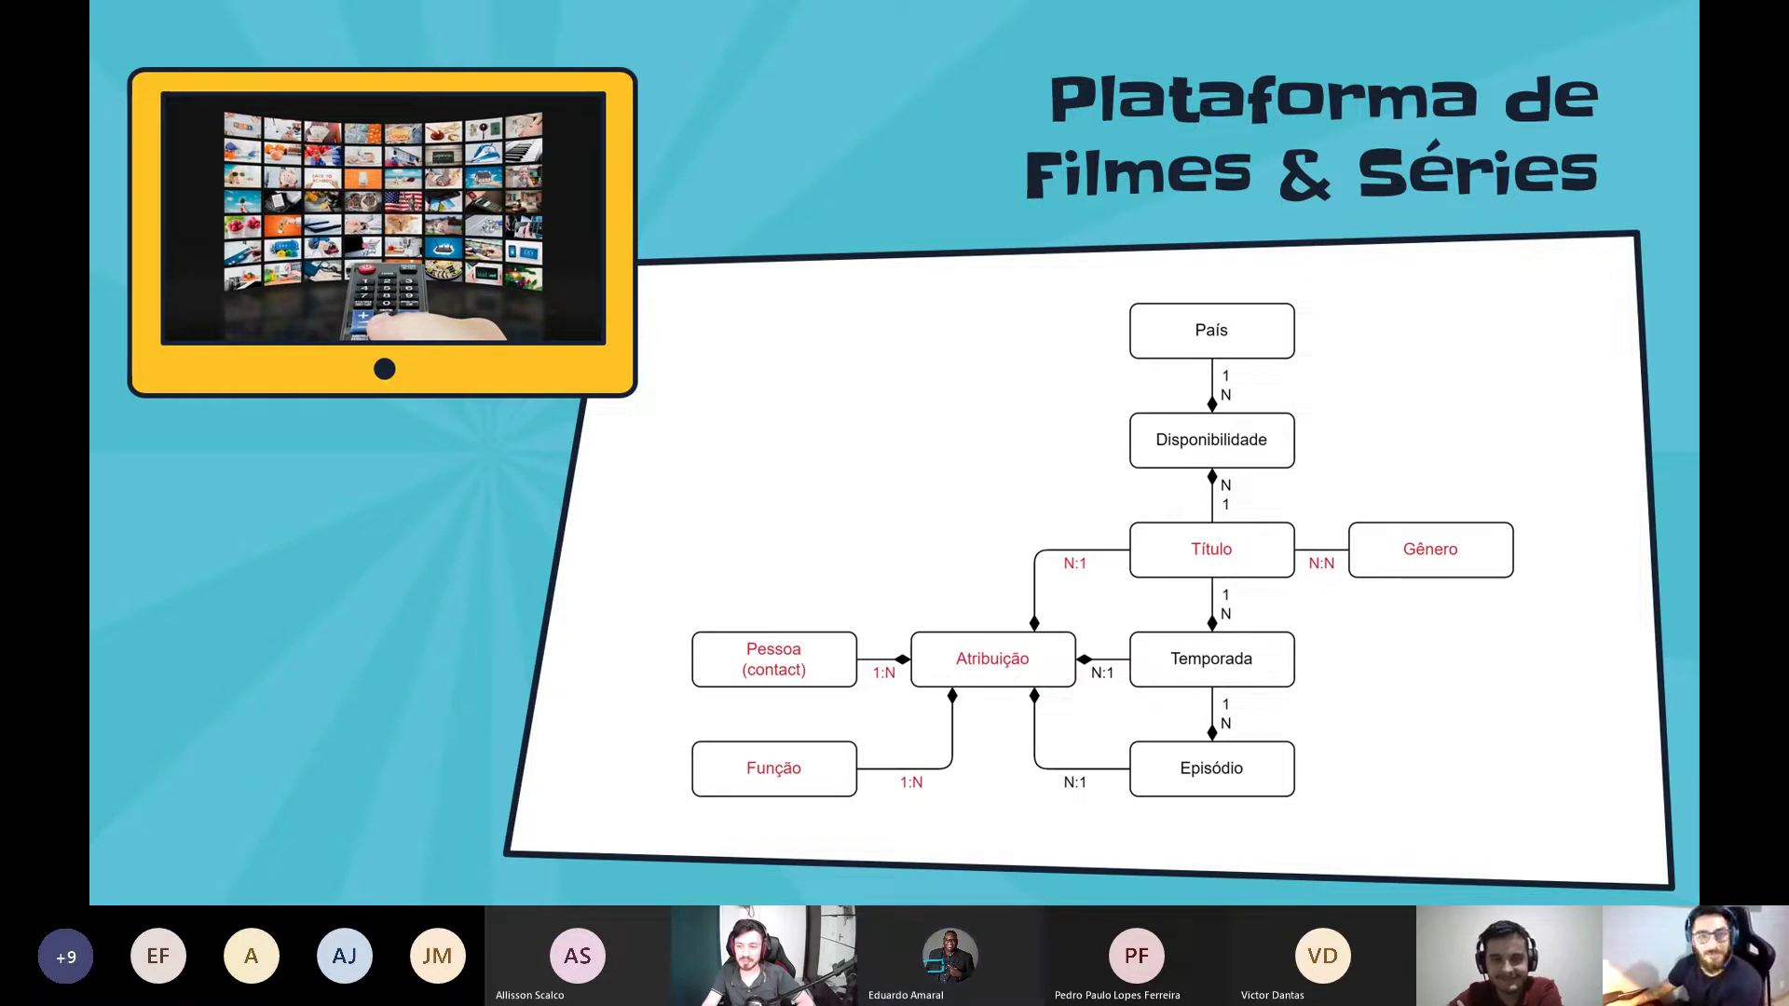
mouse_move(489, 896)
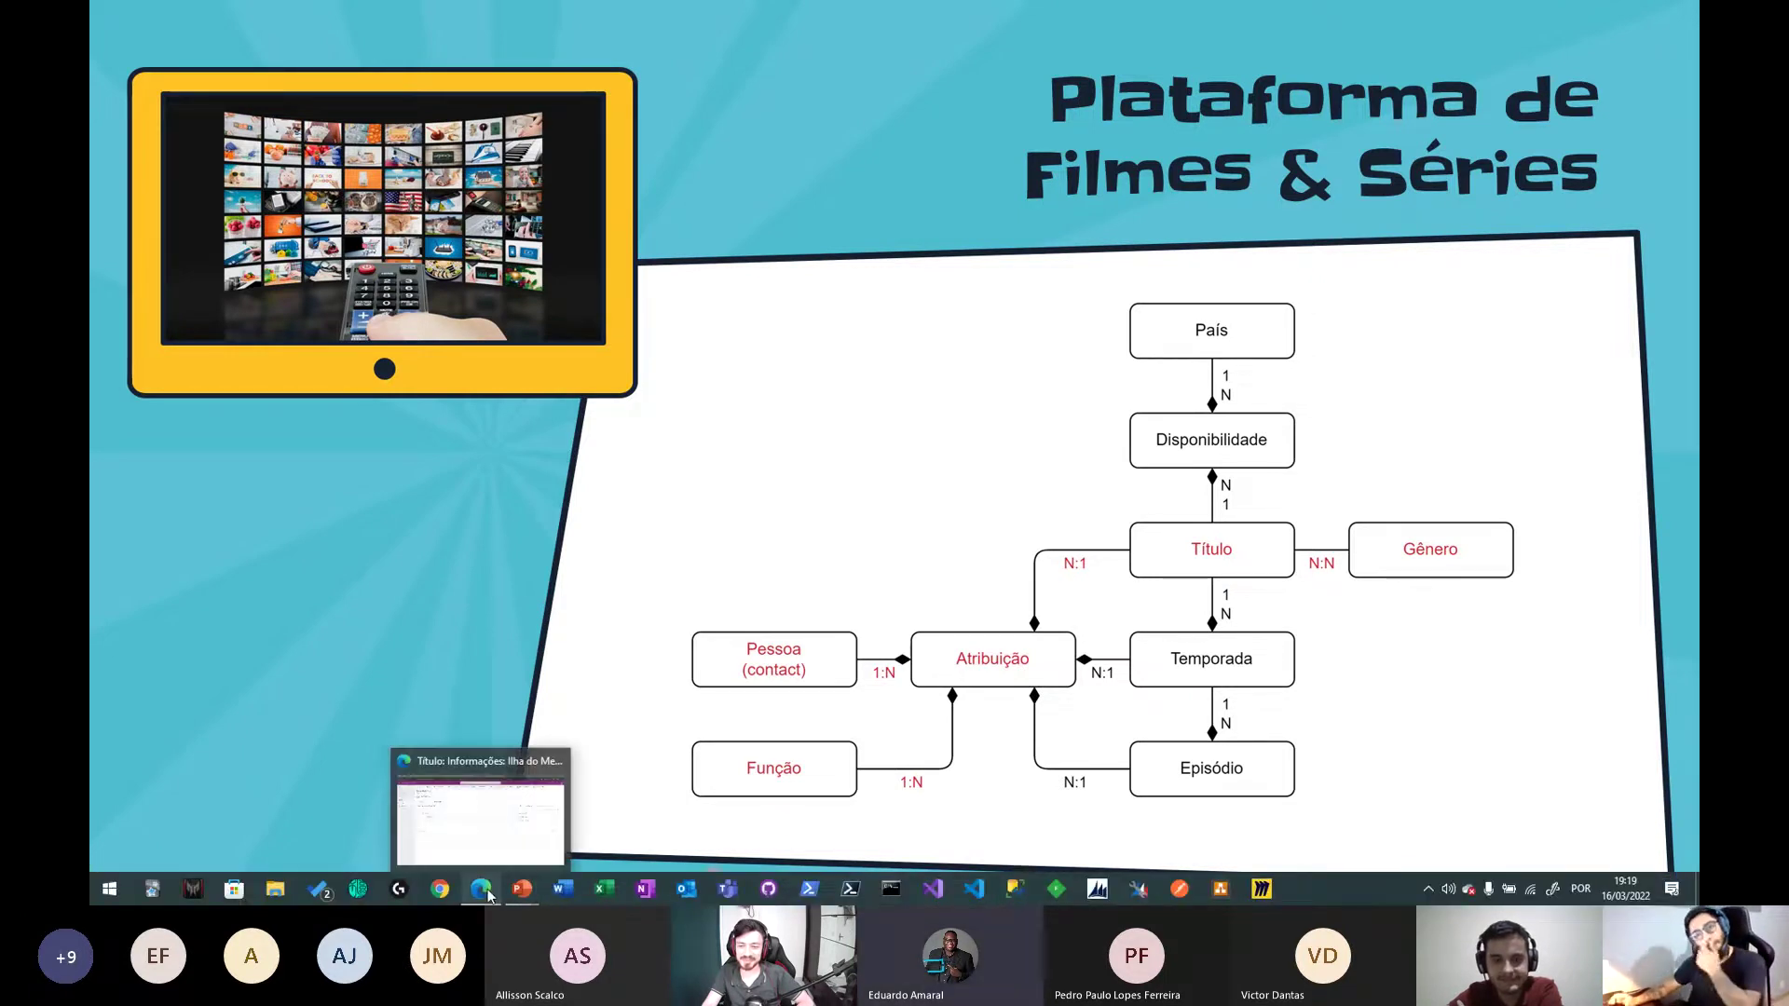
left_click(522, 839)
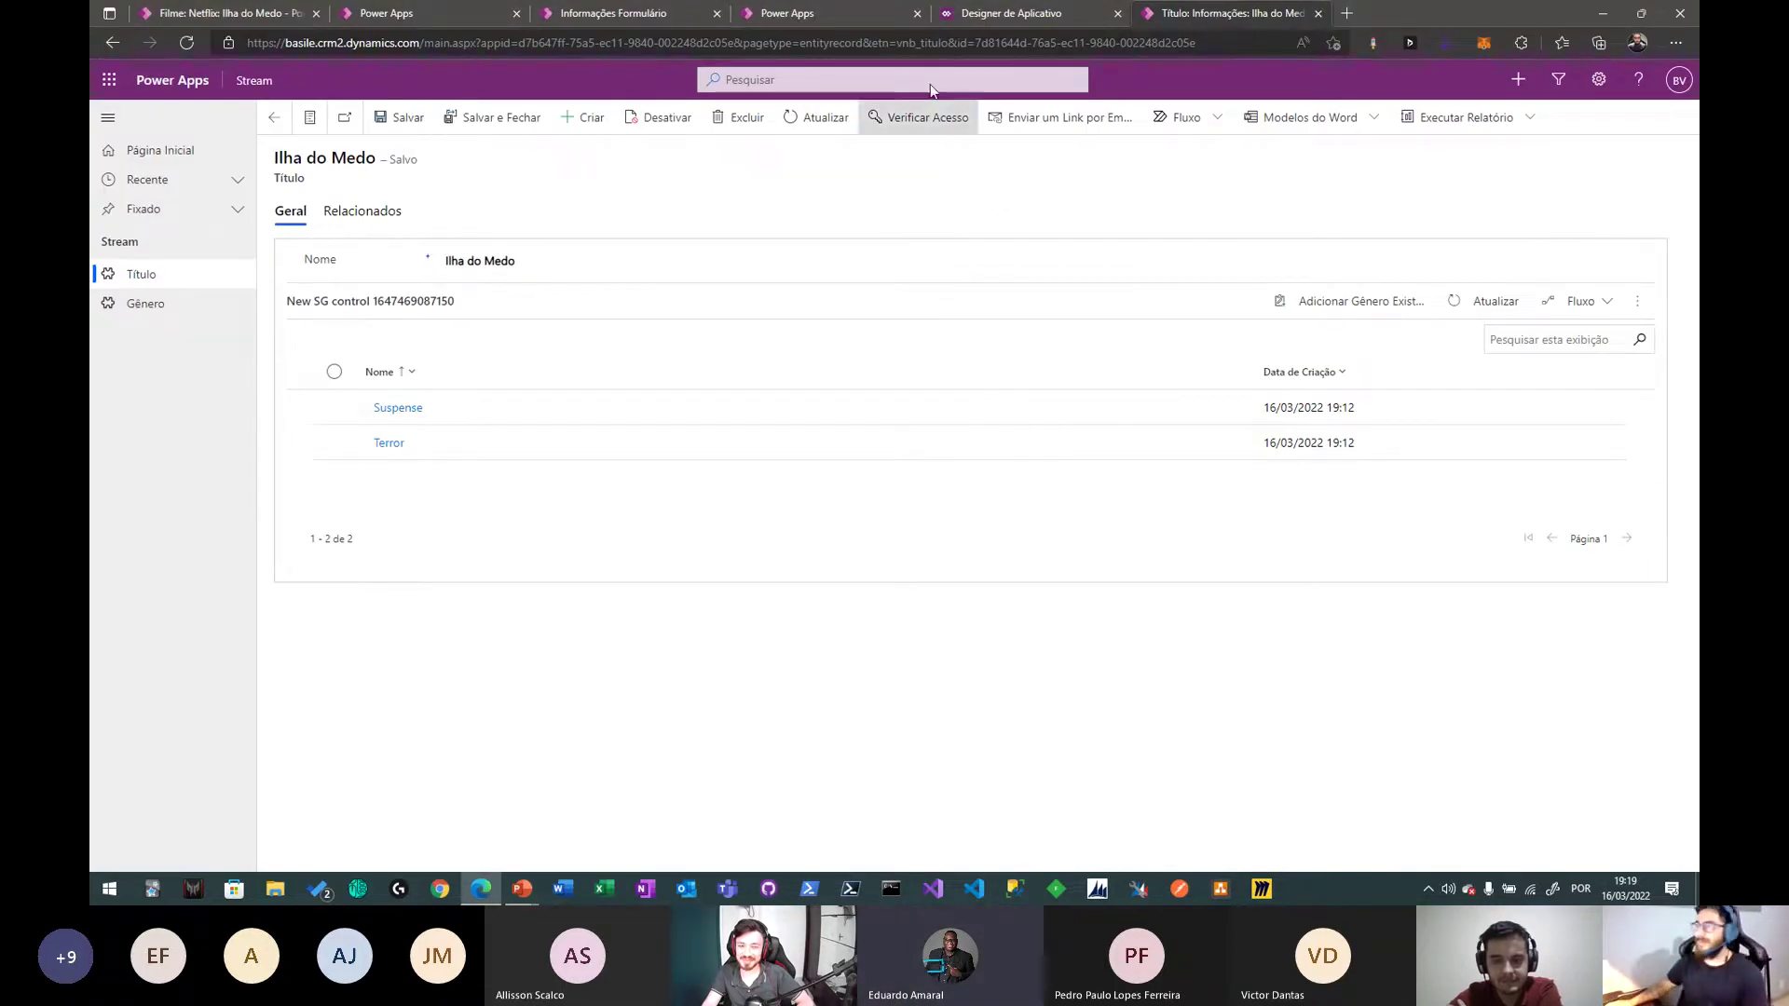
- Close the Título form editor and open the ZeroToHero solution in the Basile environment with its tables expanded
left_click(562, 15)
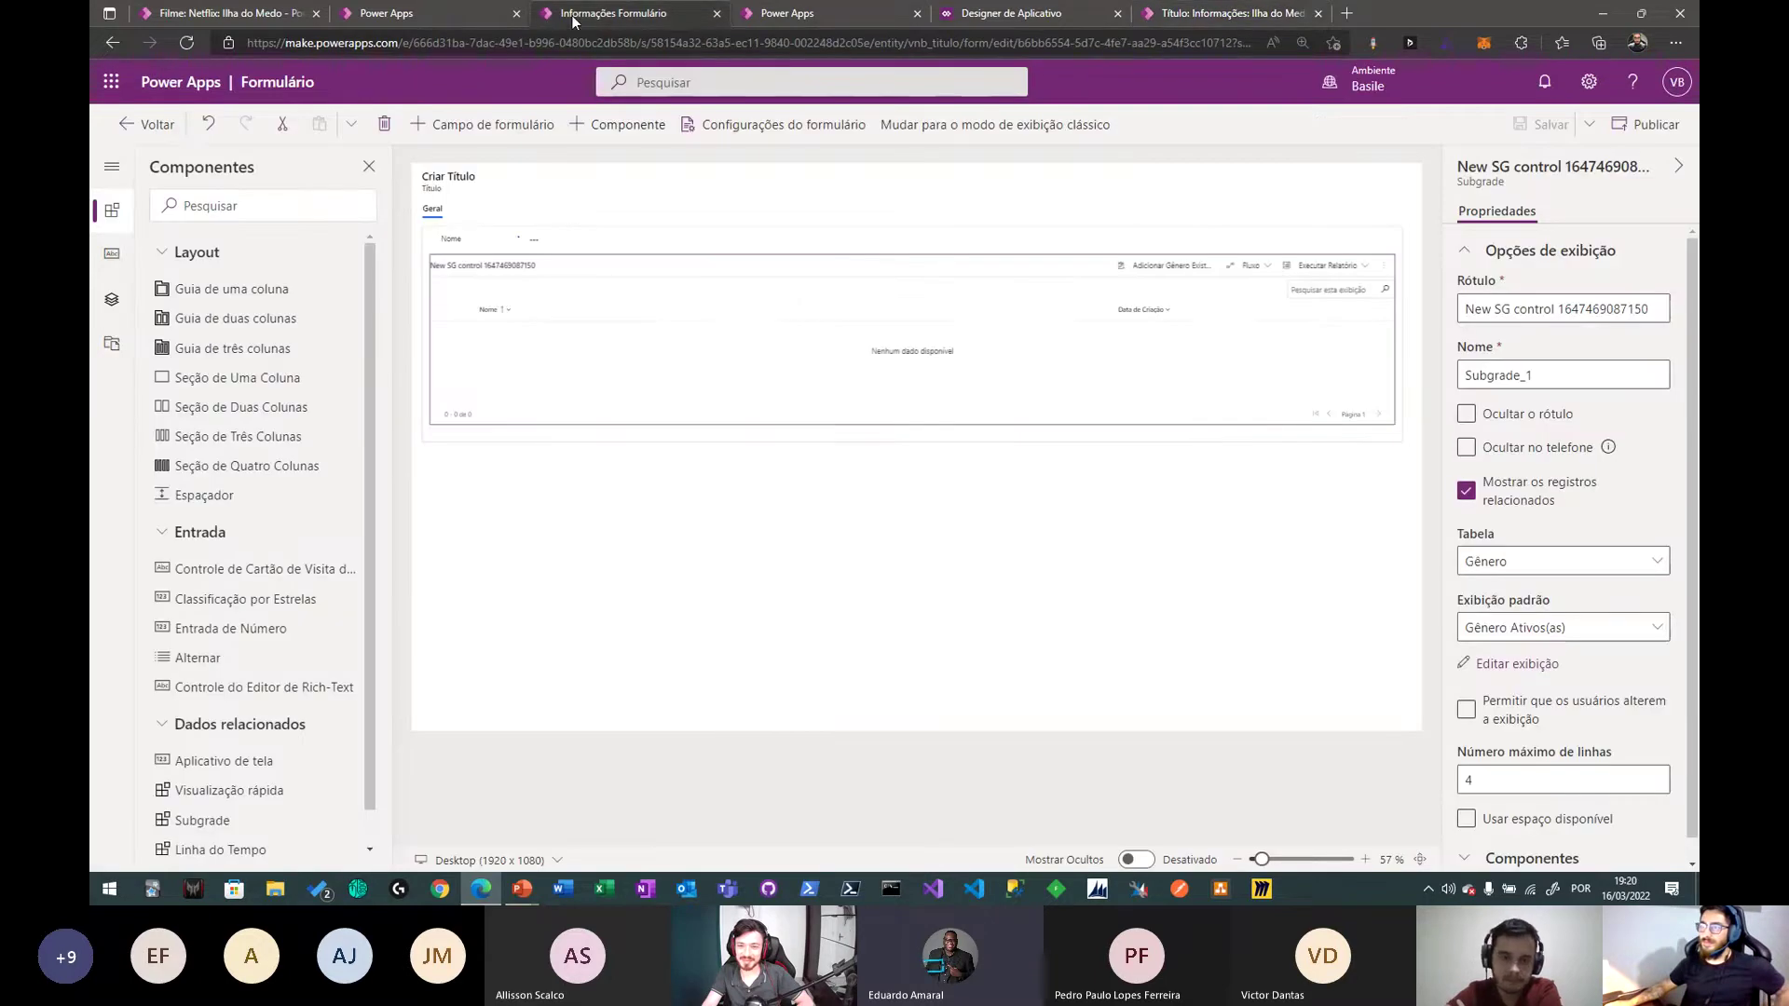
key("ctrl+w")
left_click(445, 22)
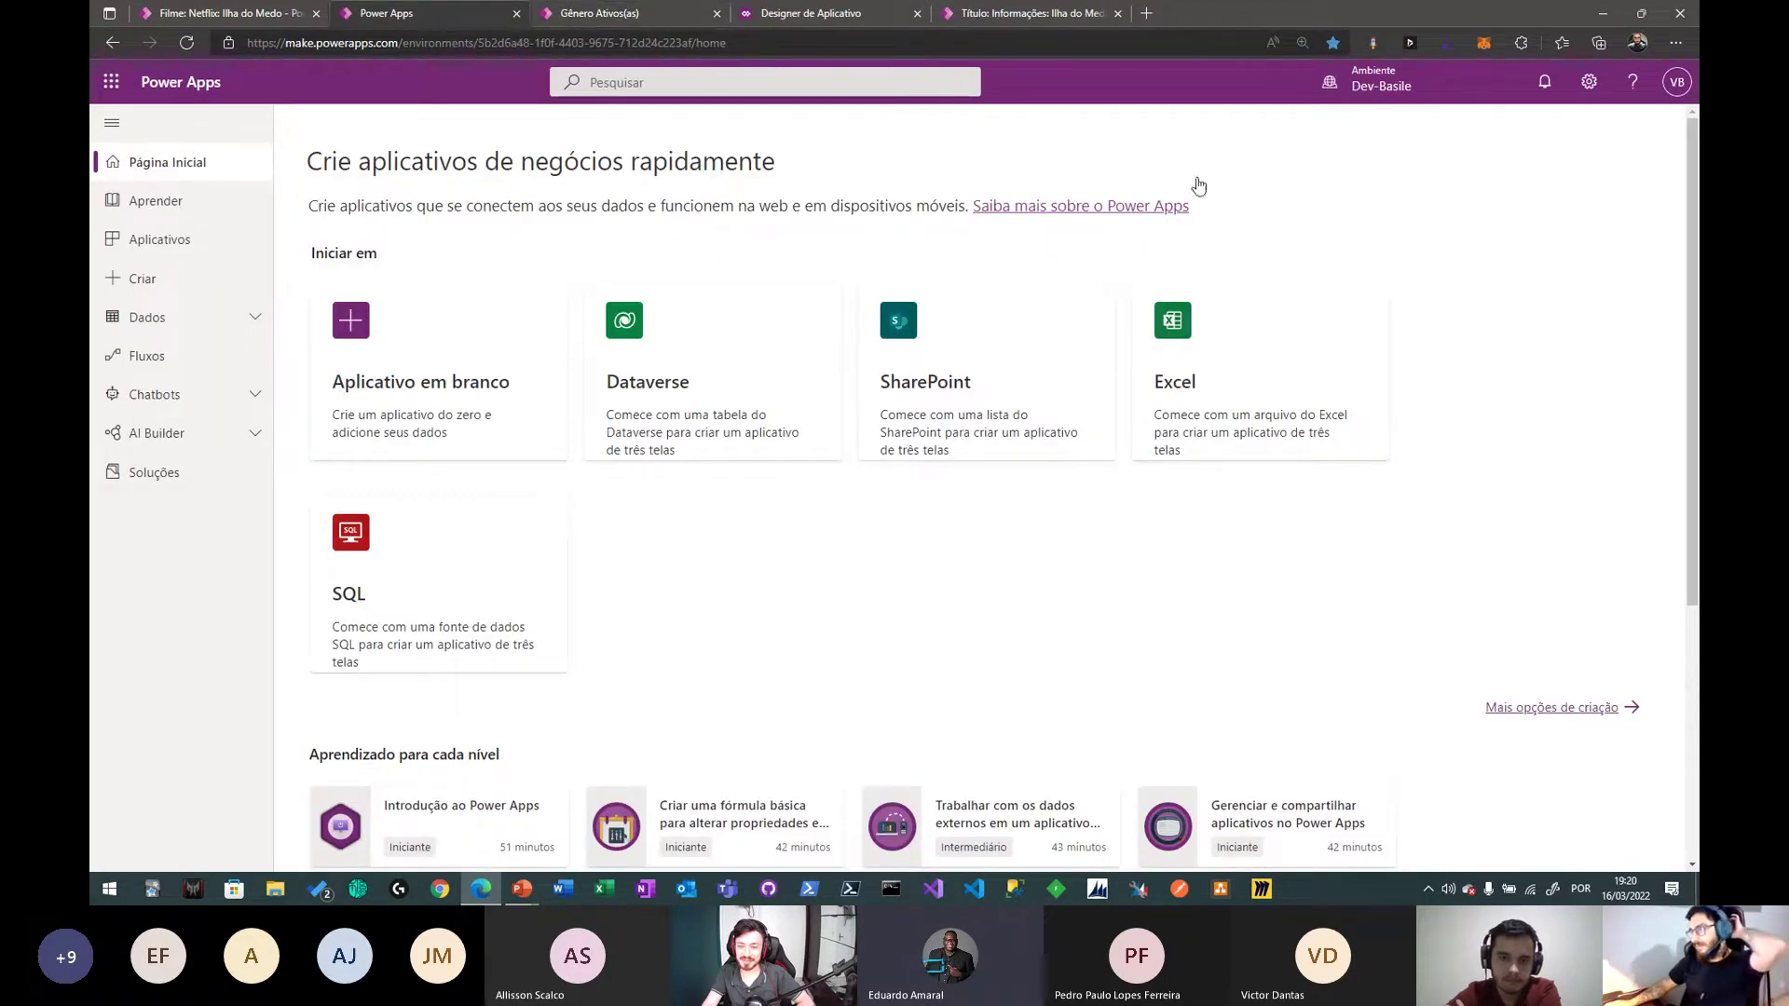
left_click(1369, 79)
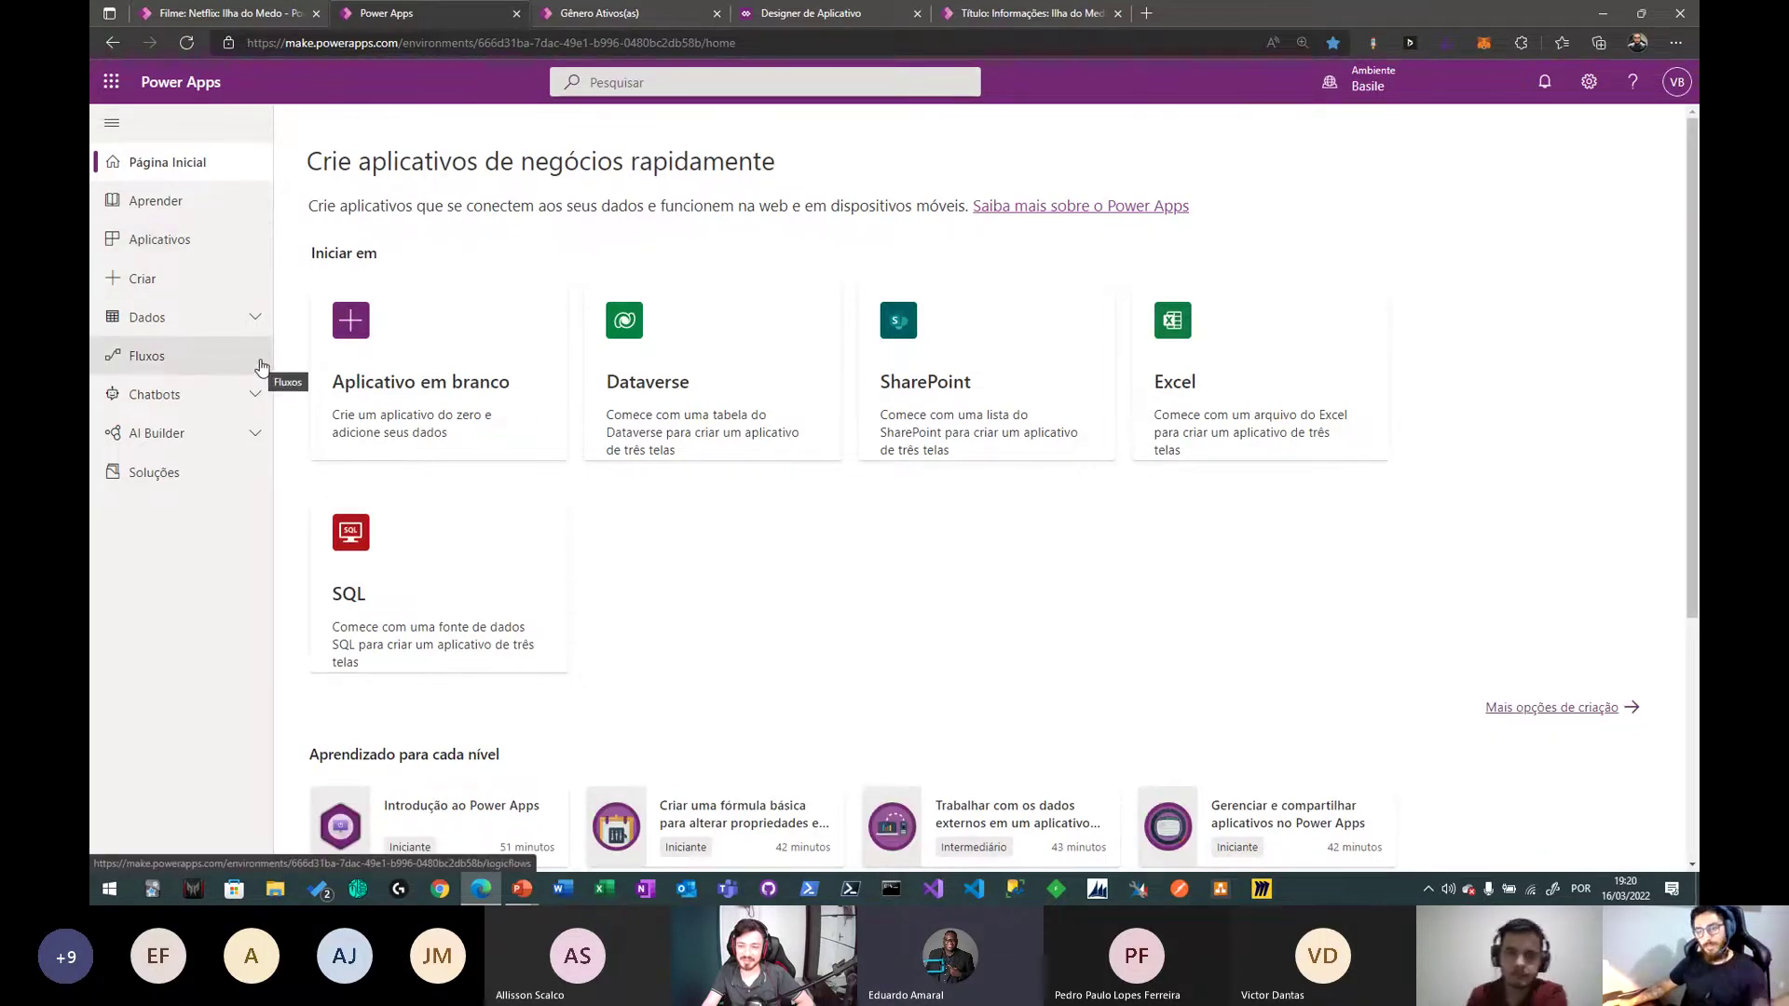
left_click(200, 485)
double_click(490, 265)
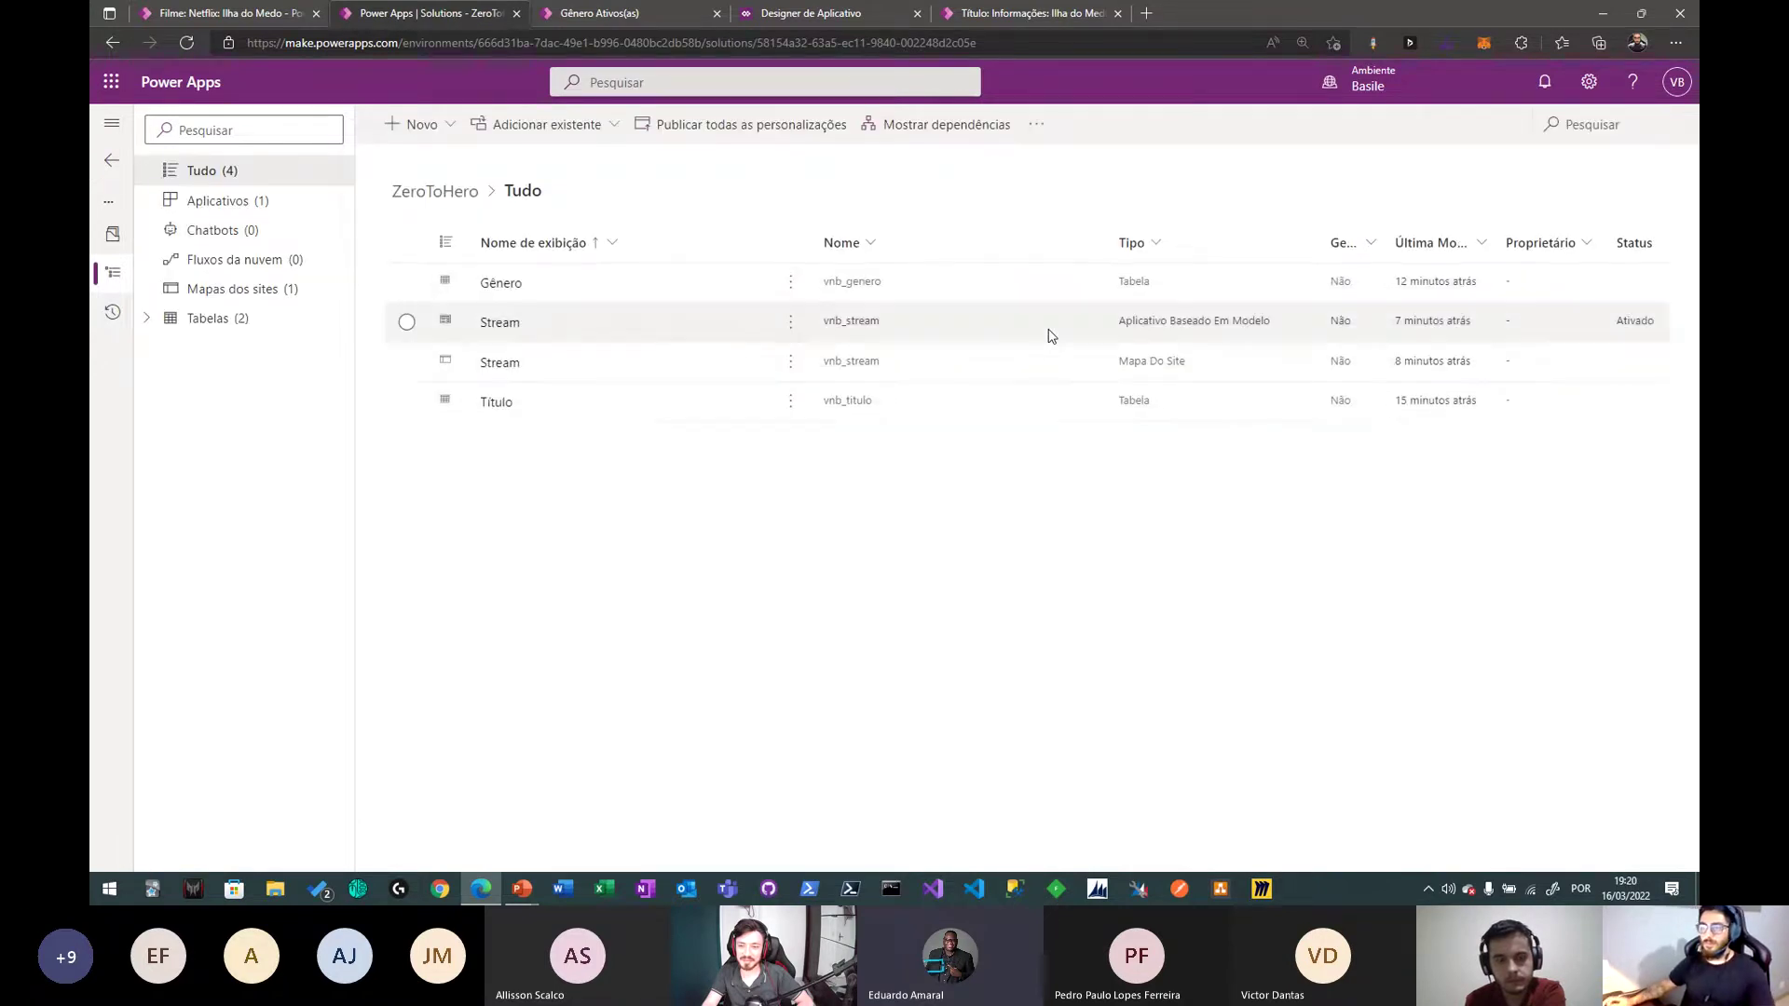
left_click(147, 318)
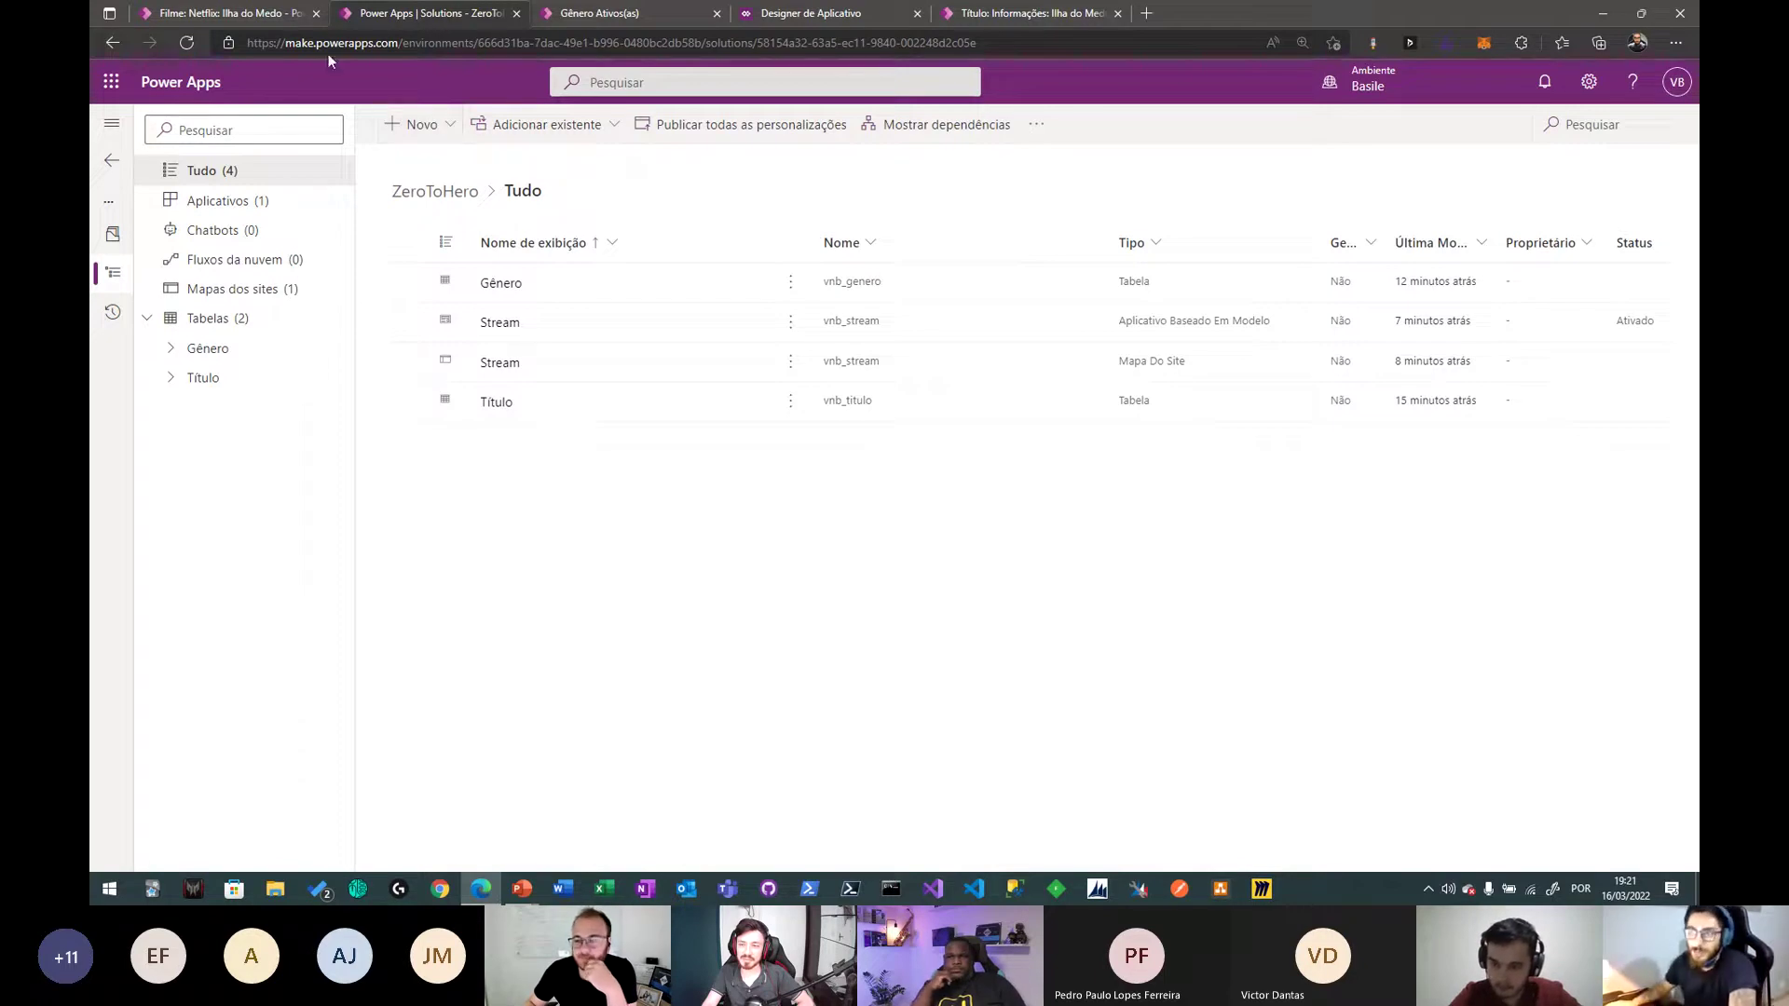
- In the Netflix app, display the Ilha do Medo film record with the Netflix - PCFs form
left_click(231, 13)
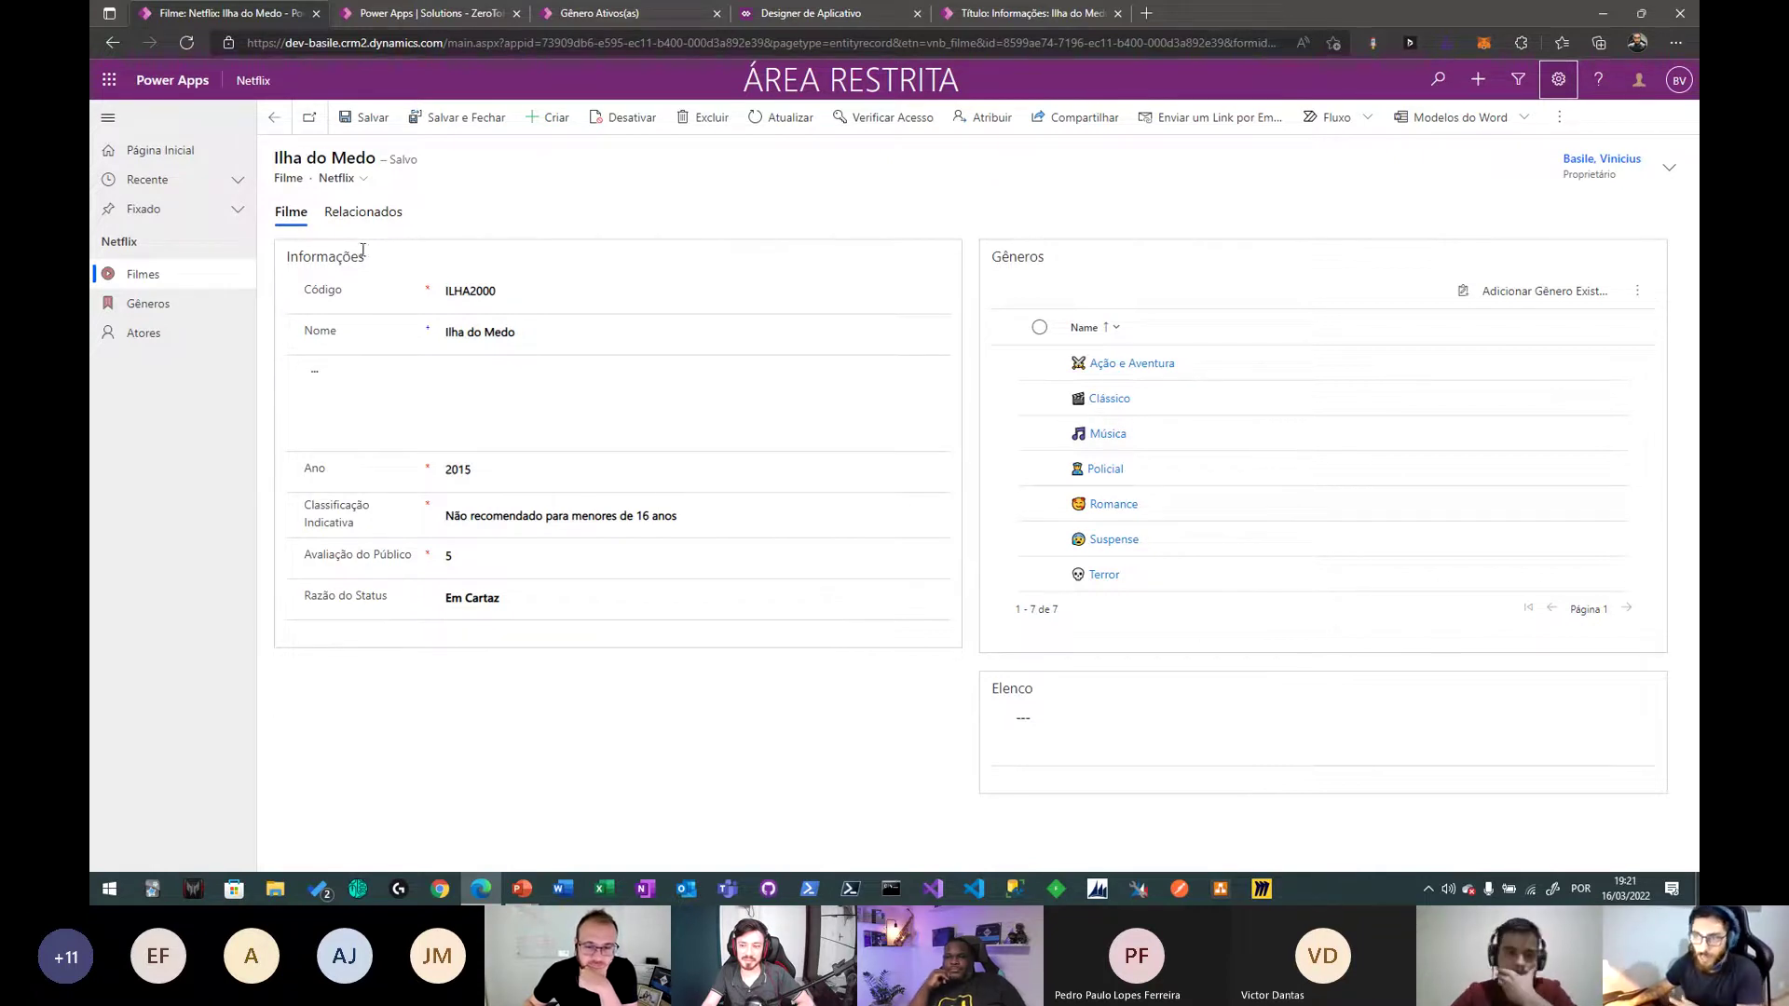
left_click(337, 178)
left_click(391, 228)
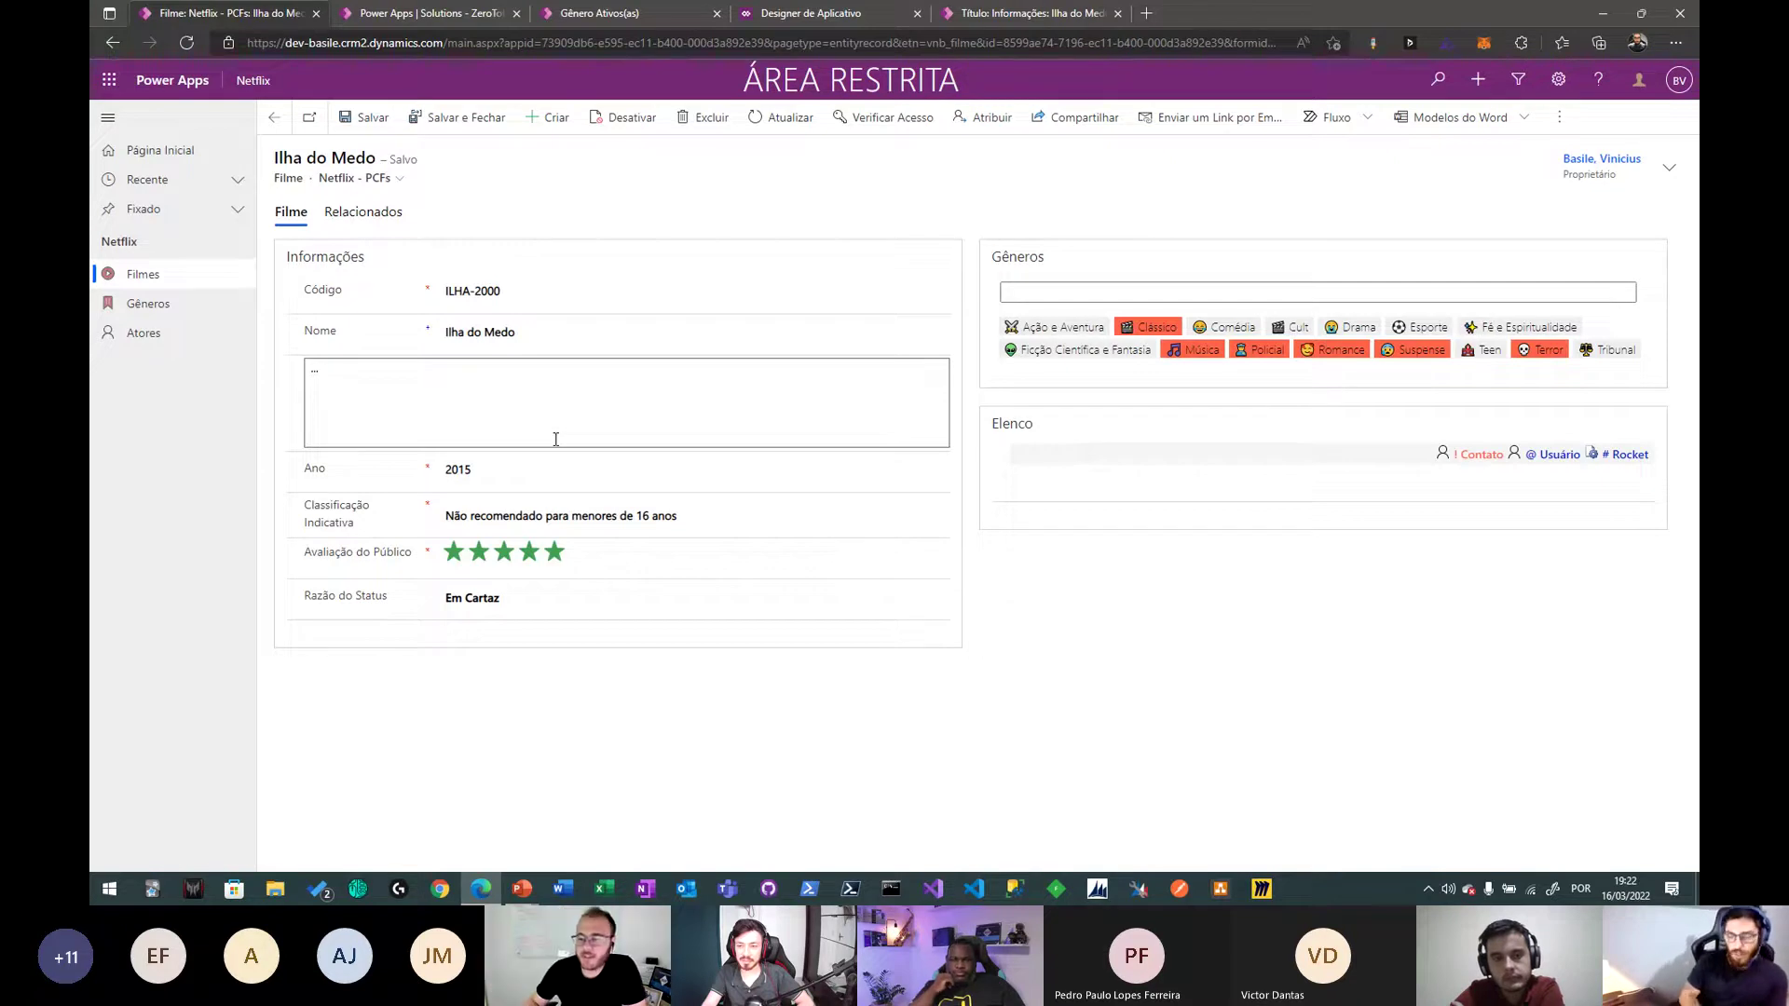
- Examine the Netflix app's active genres list, including its record count and the name column's sorting and filtering options
left_click(166, 272)
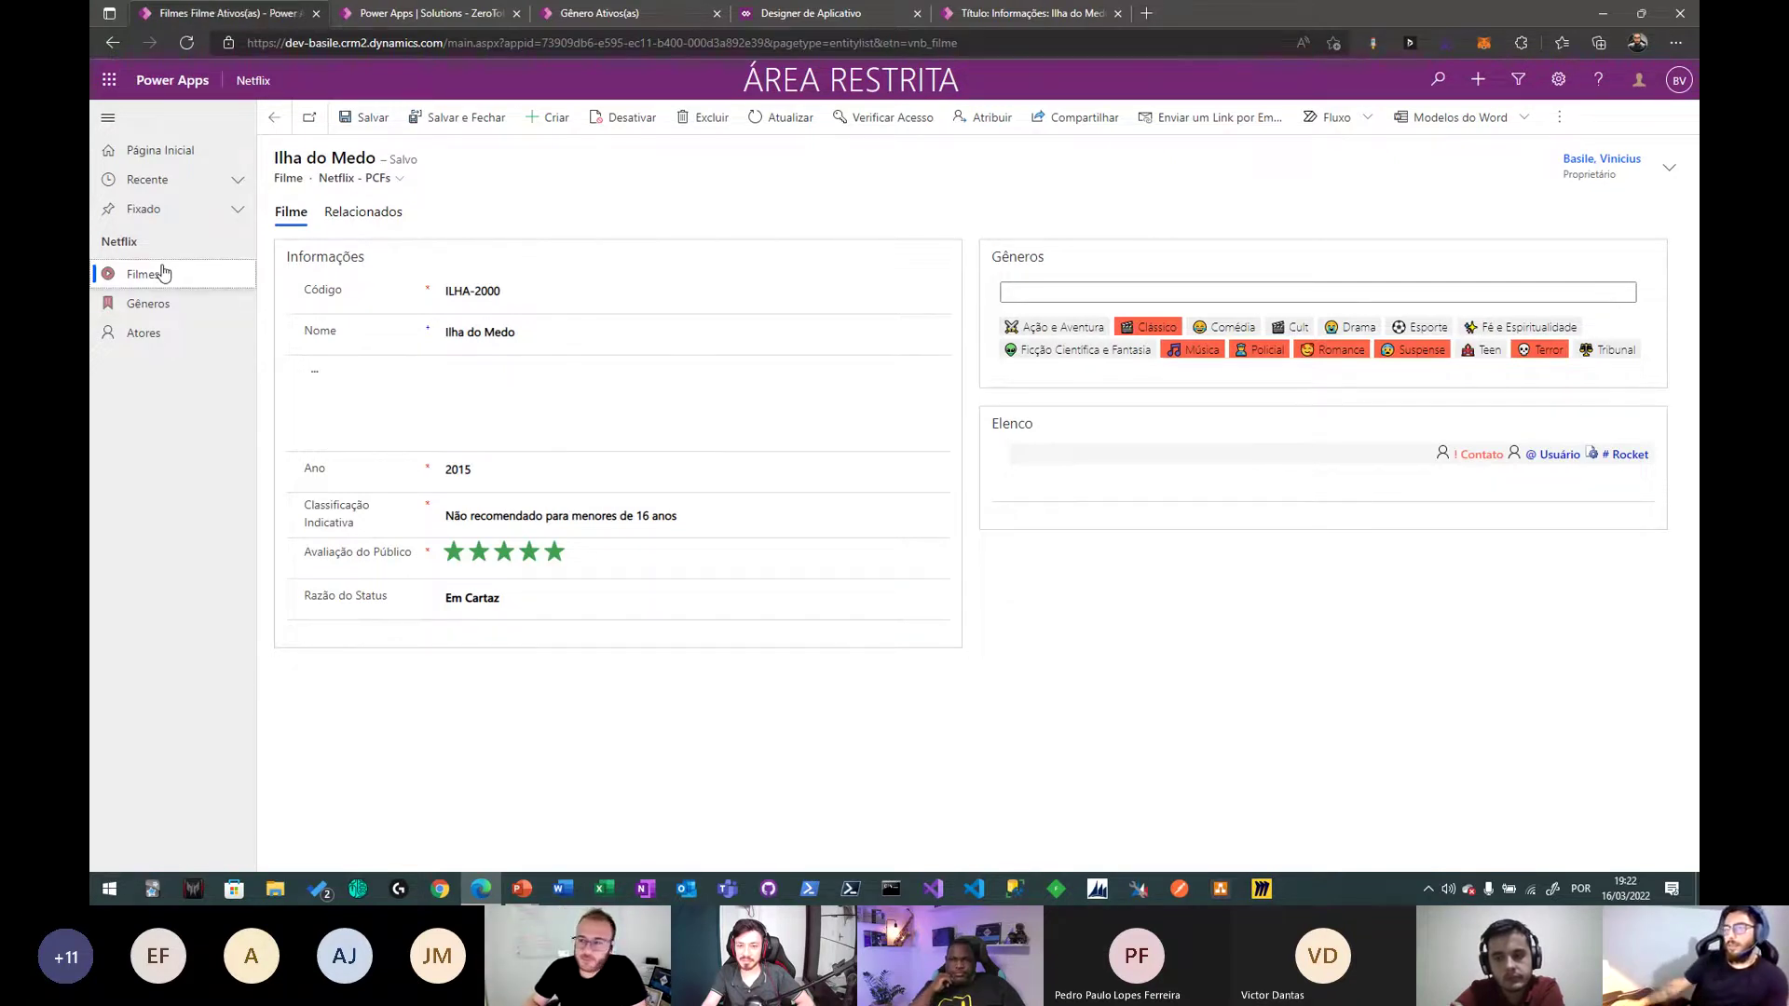
left_click(213, 314)
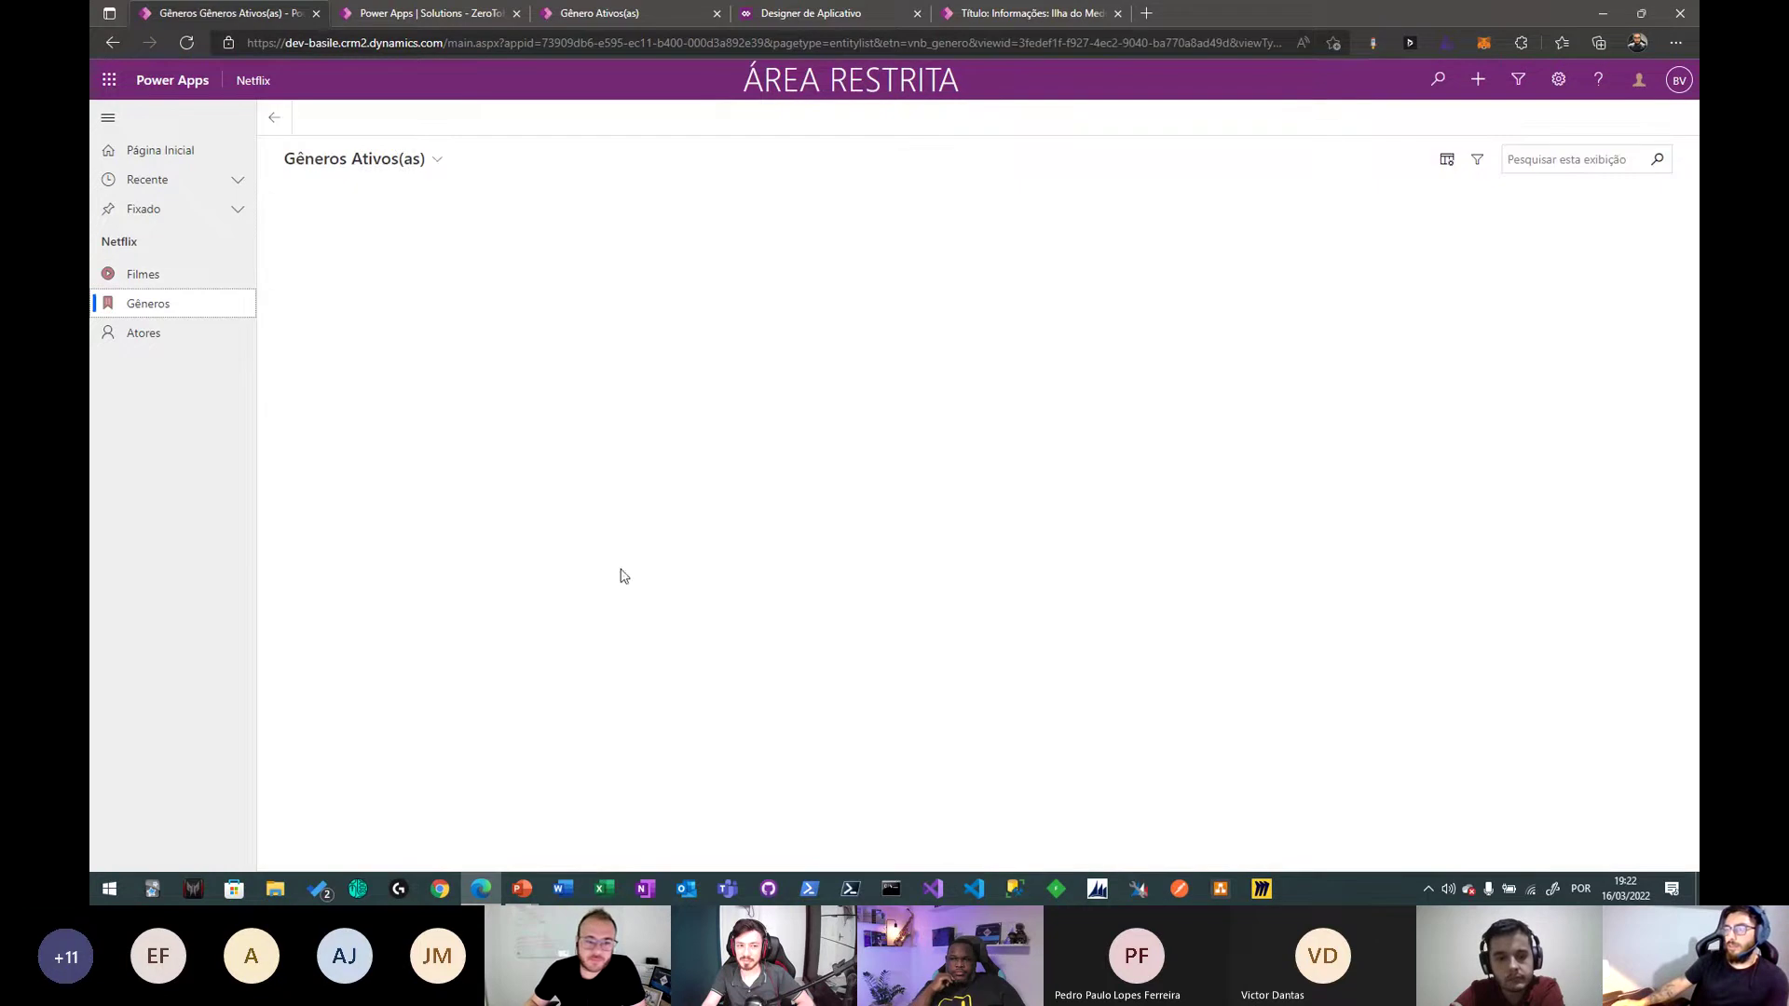
left_click_drag(369, 839, 282, 855)
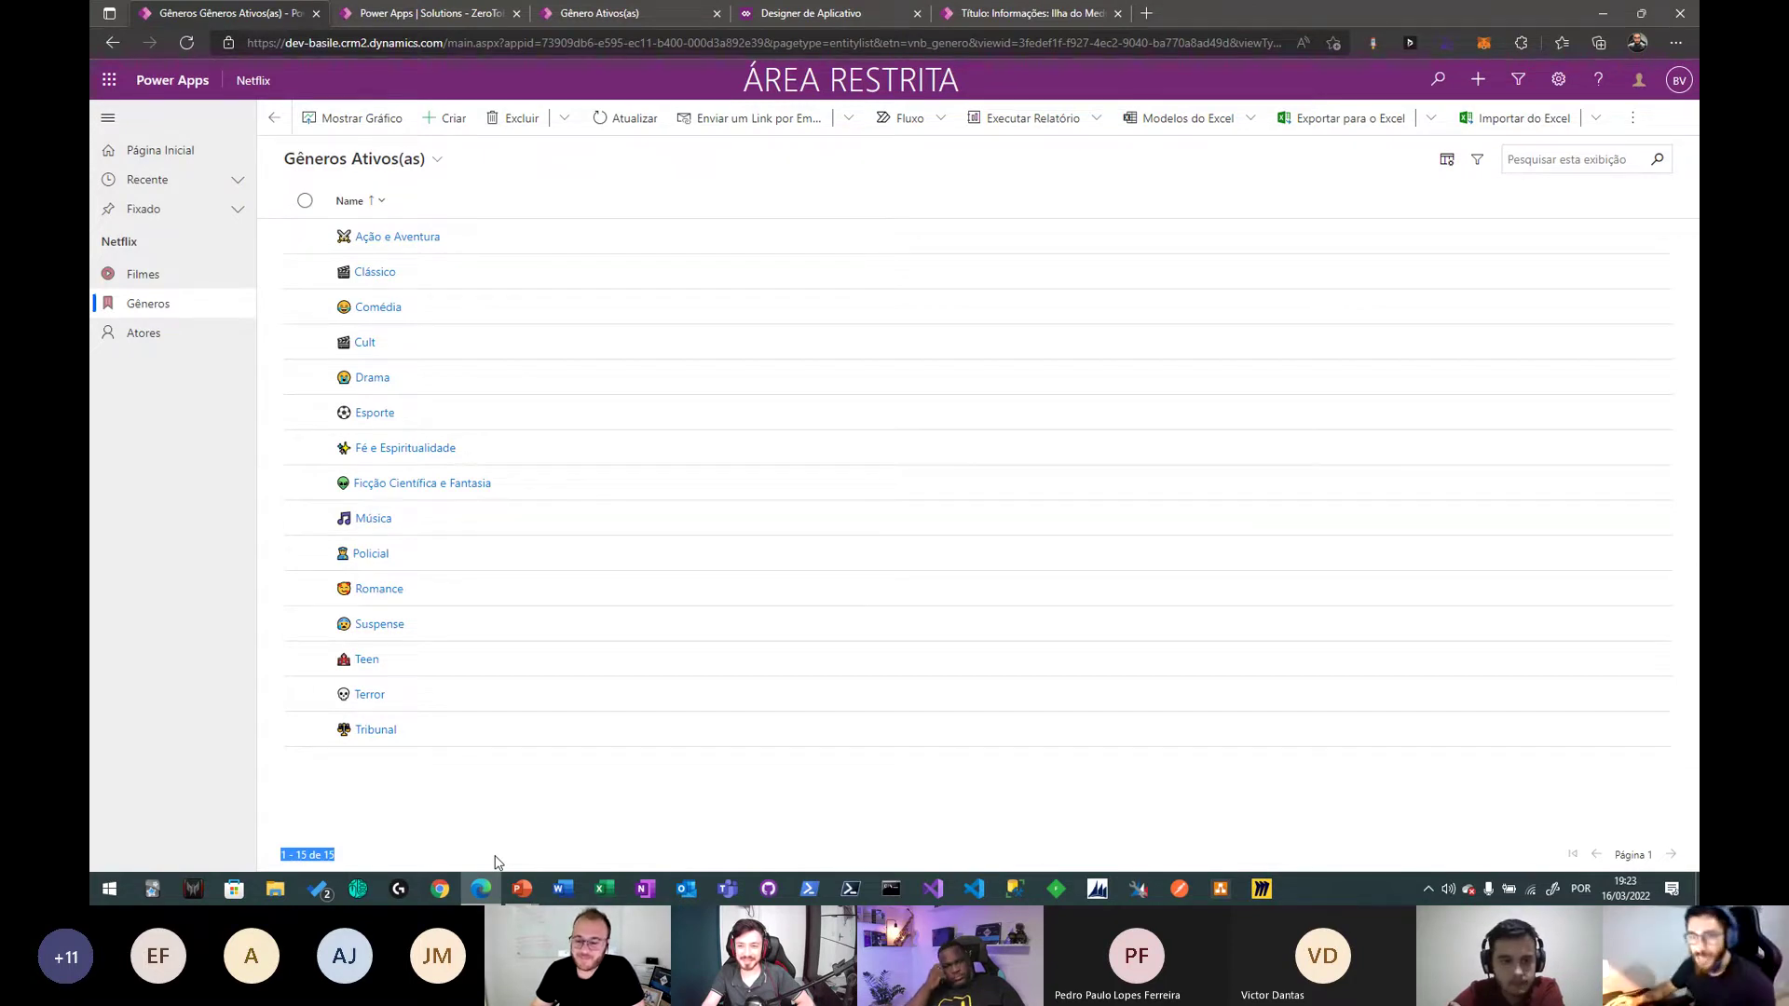
double_click(328, 853)
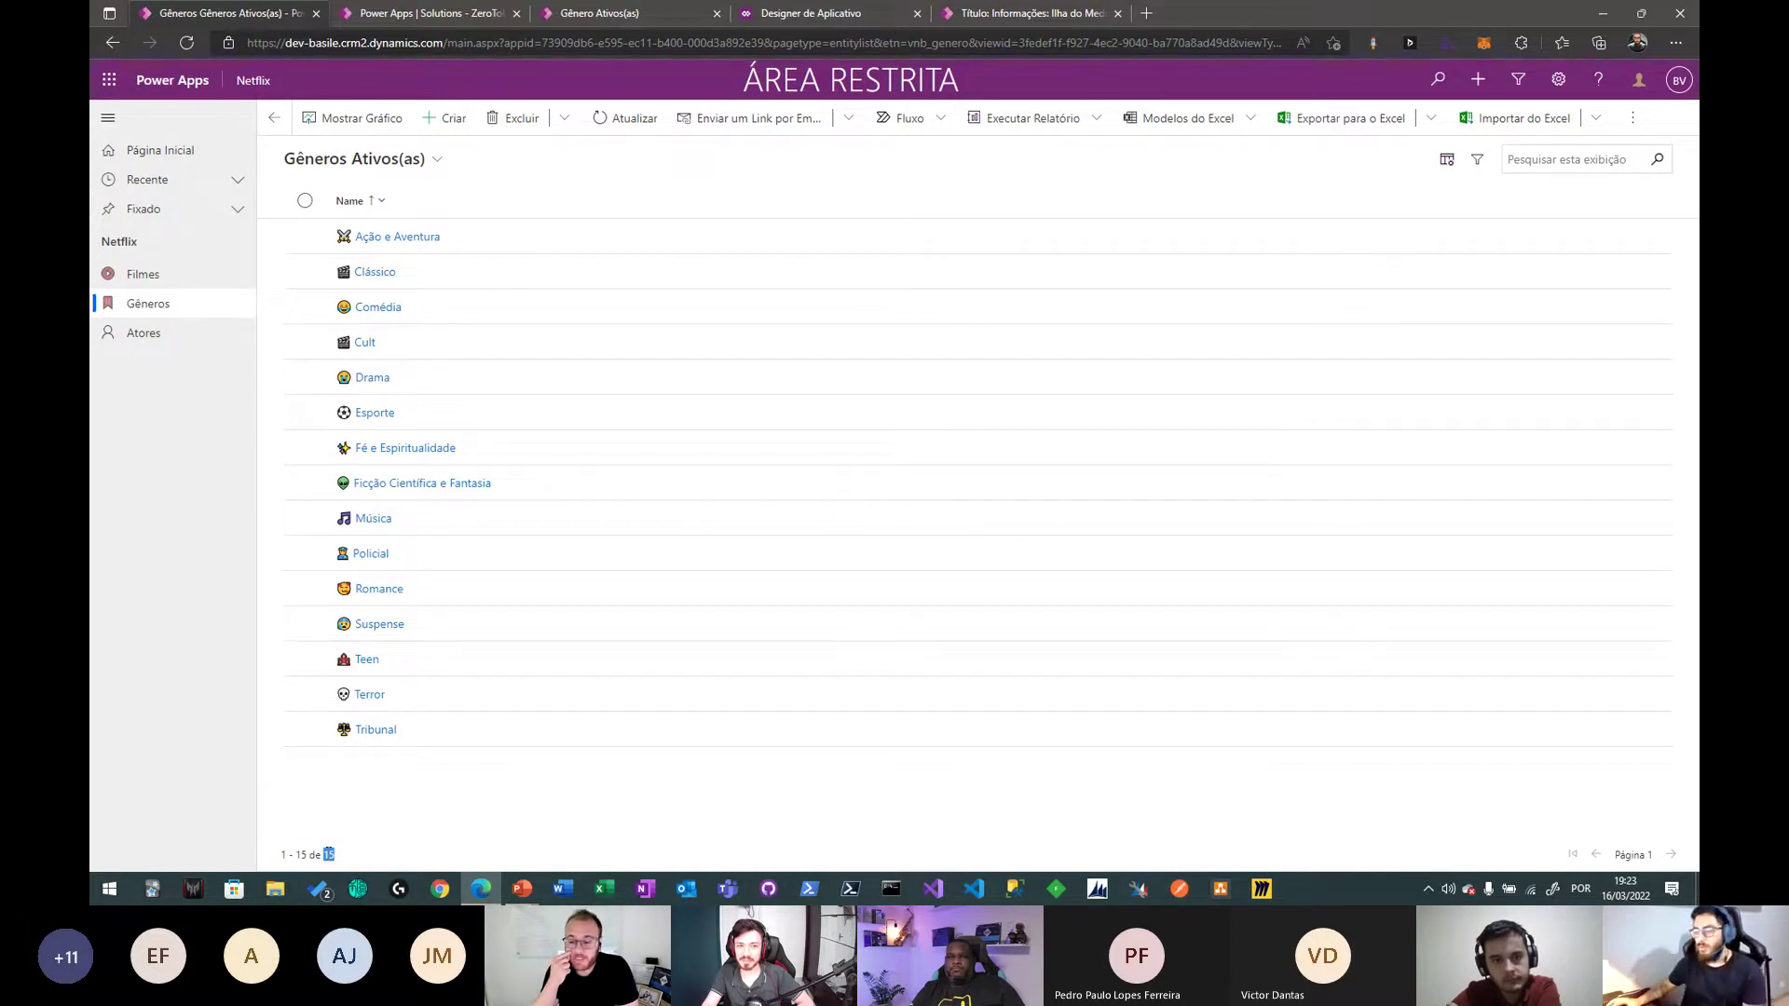
left_click(328, 853)
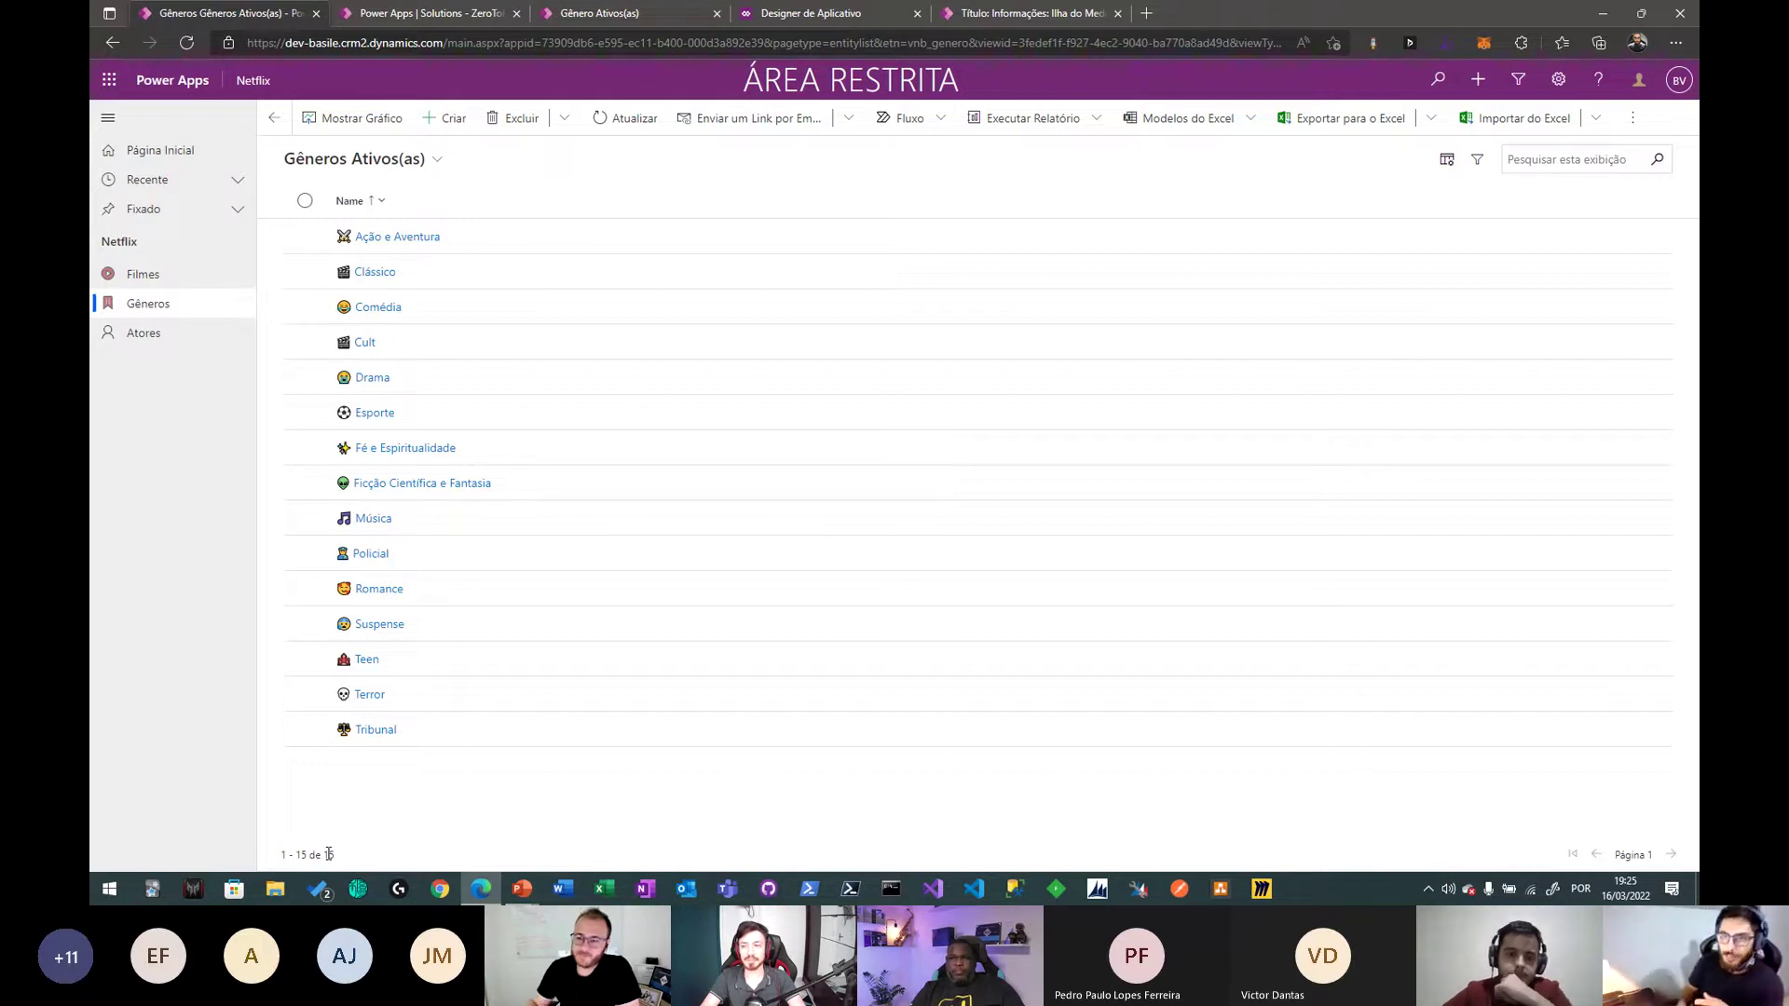
left_click(599, 197)
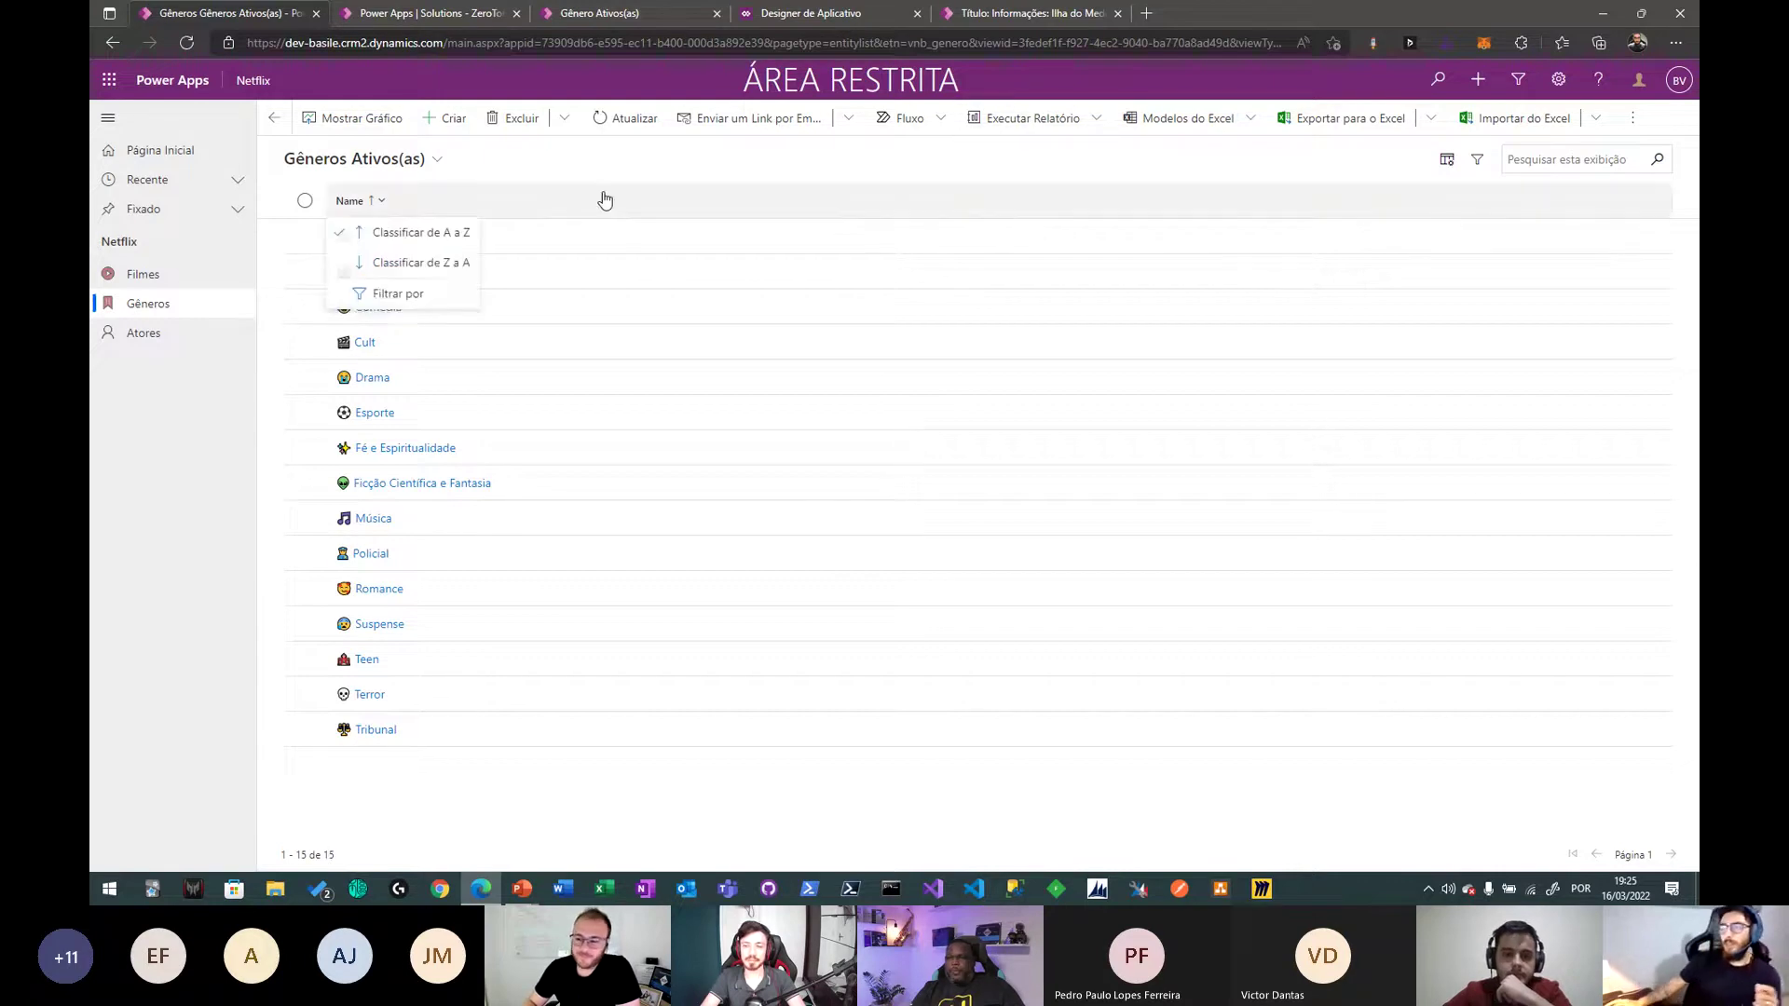
left_click(593, 178)
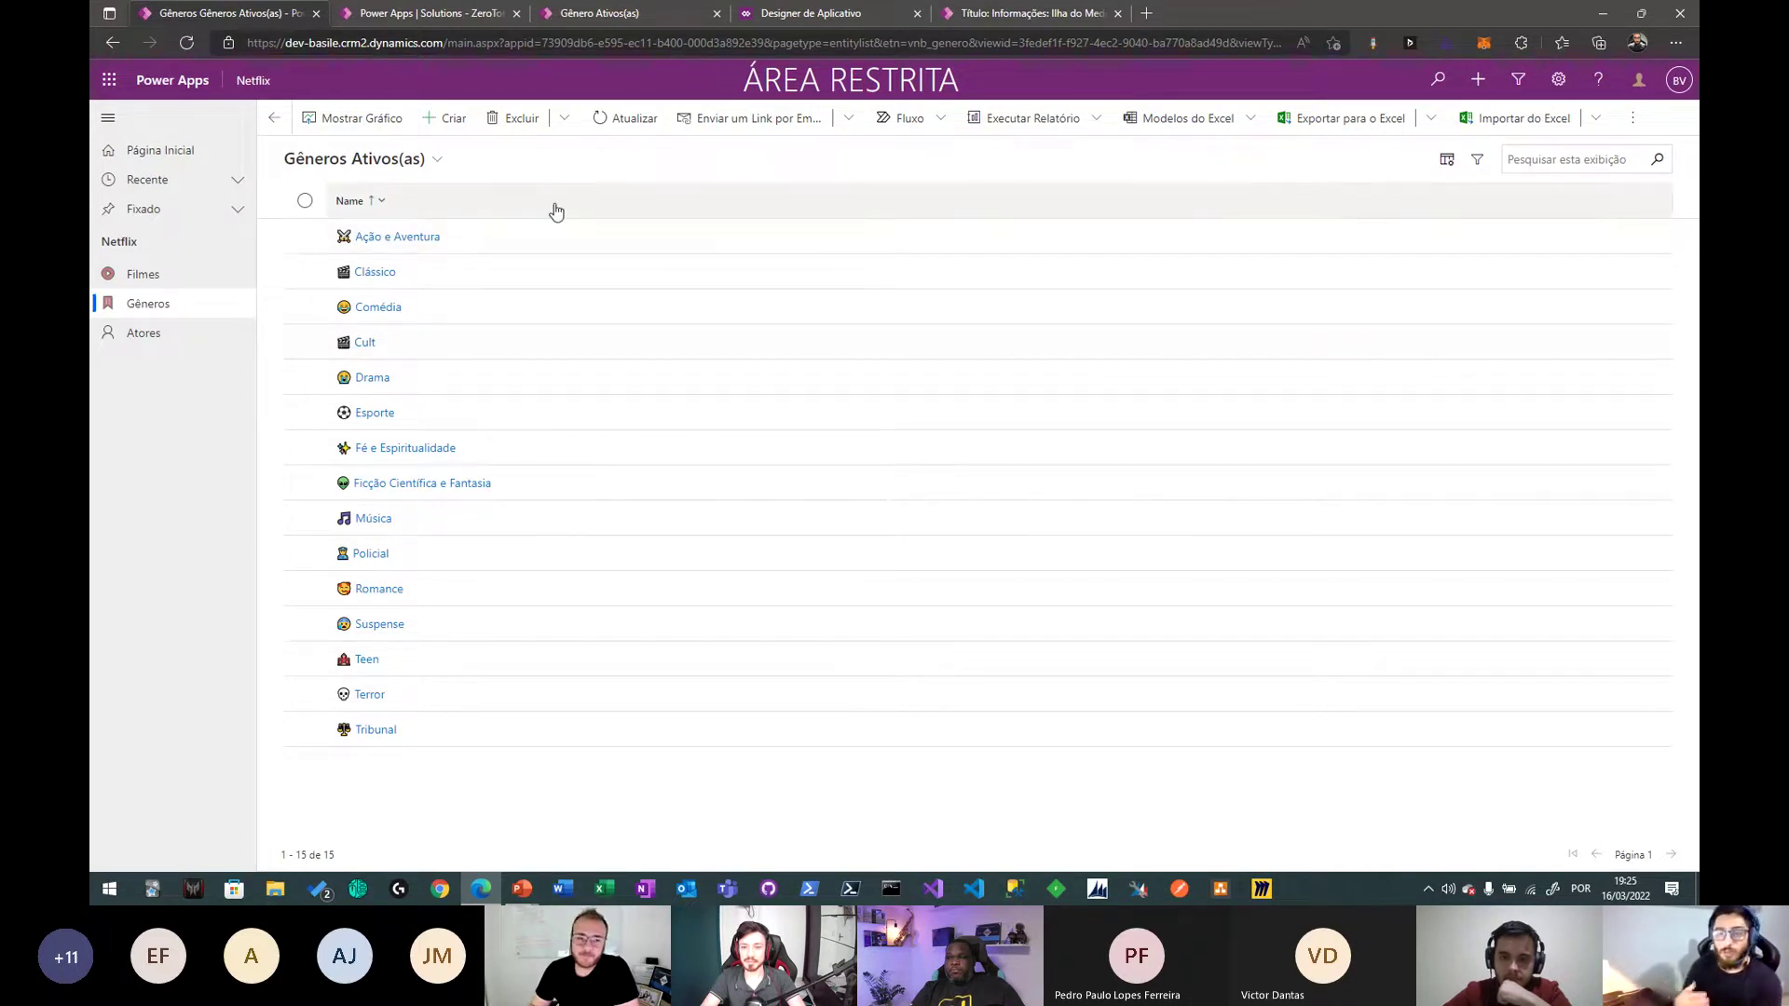
- Show the Netflix app's films in the Filme Inativos(as) view, select them all, and display the available views
left_click(136, 275)
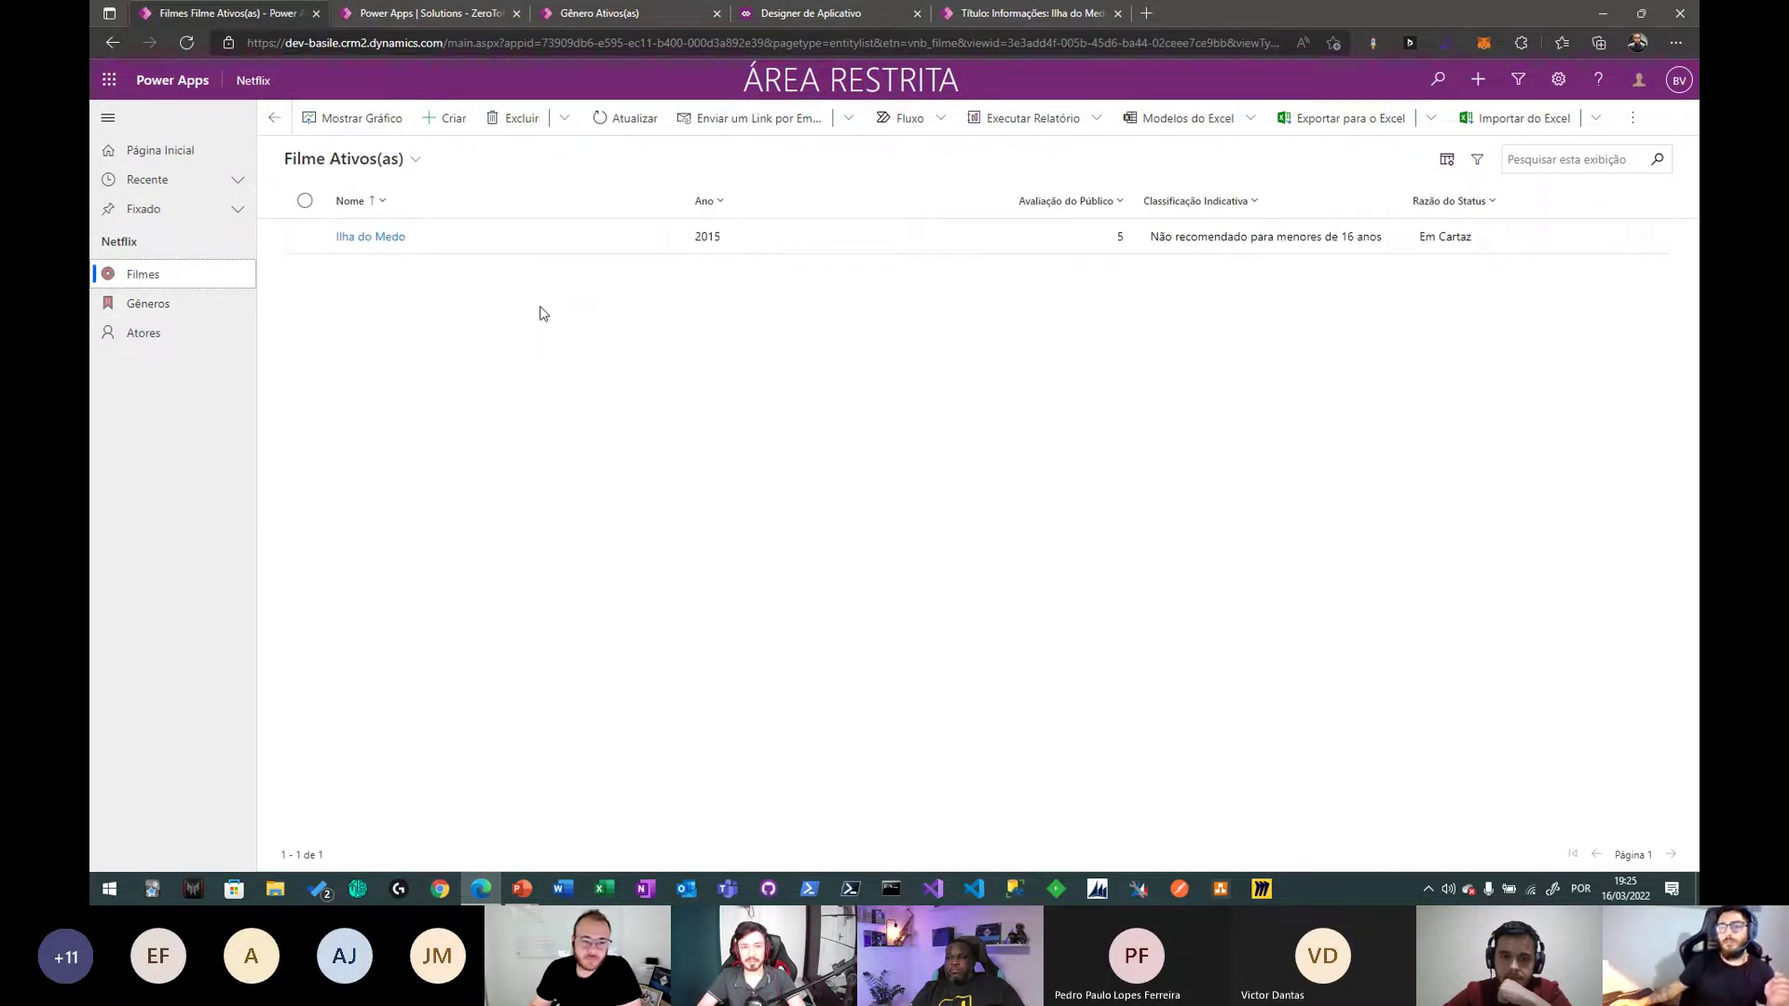
left_click(349, 160)
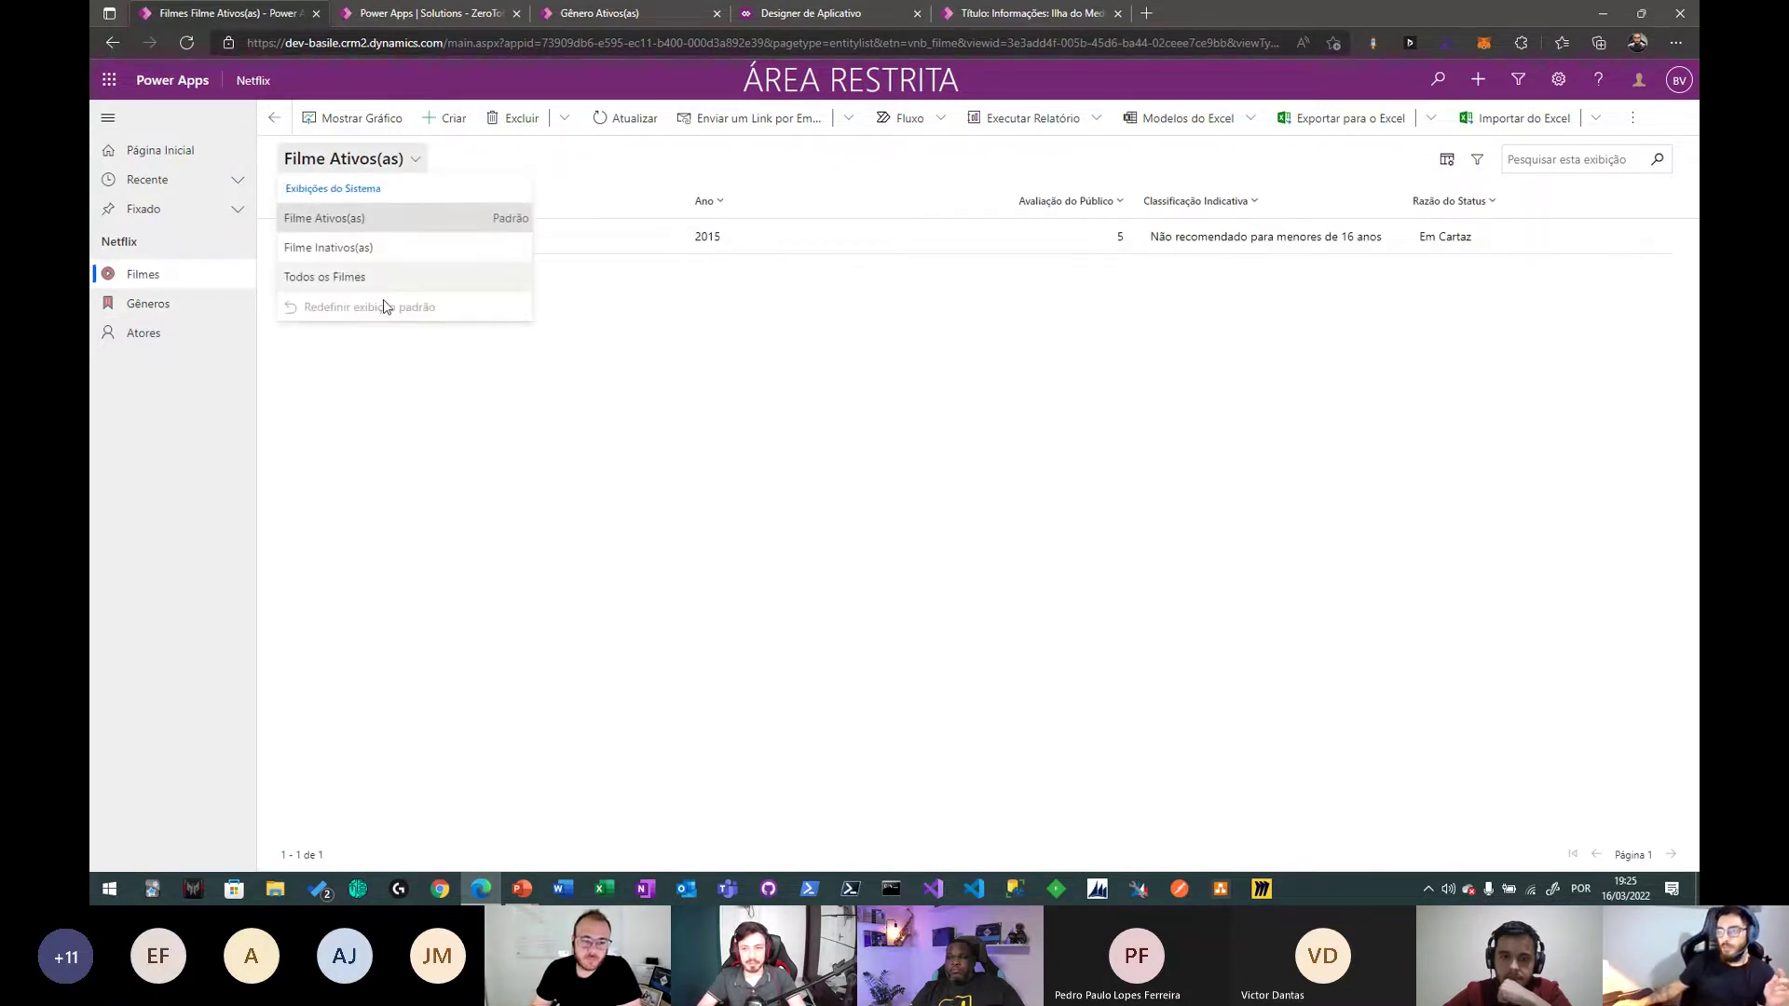
left_click(376, 247)
left_click(305, 200)
left_click(349, 160)
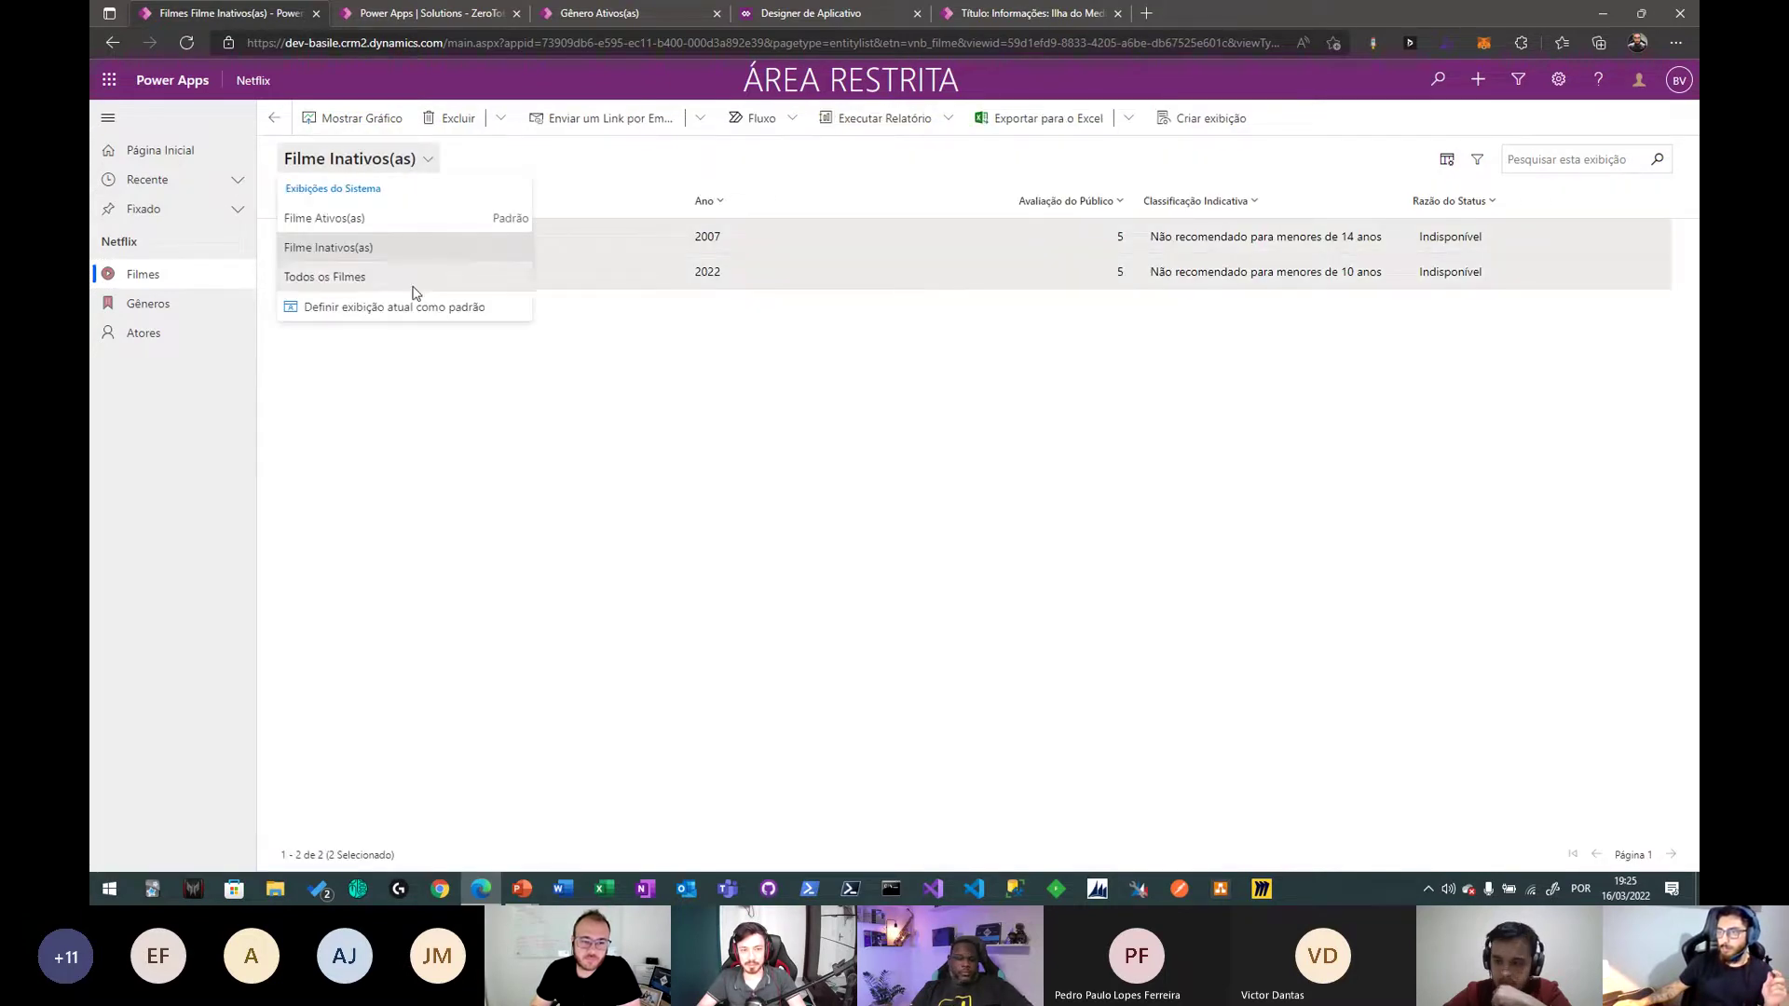
- Activate both films listed in the Filme Inativos(as) view and switch to the Filme Ativos(as) view
left_click(414, 284)
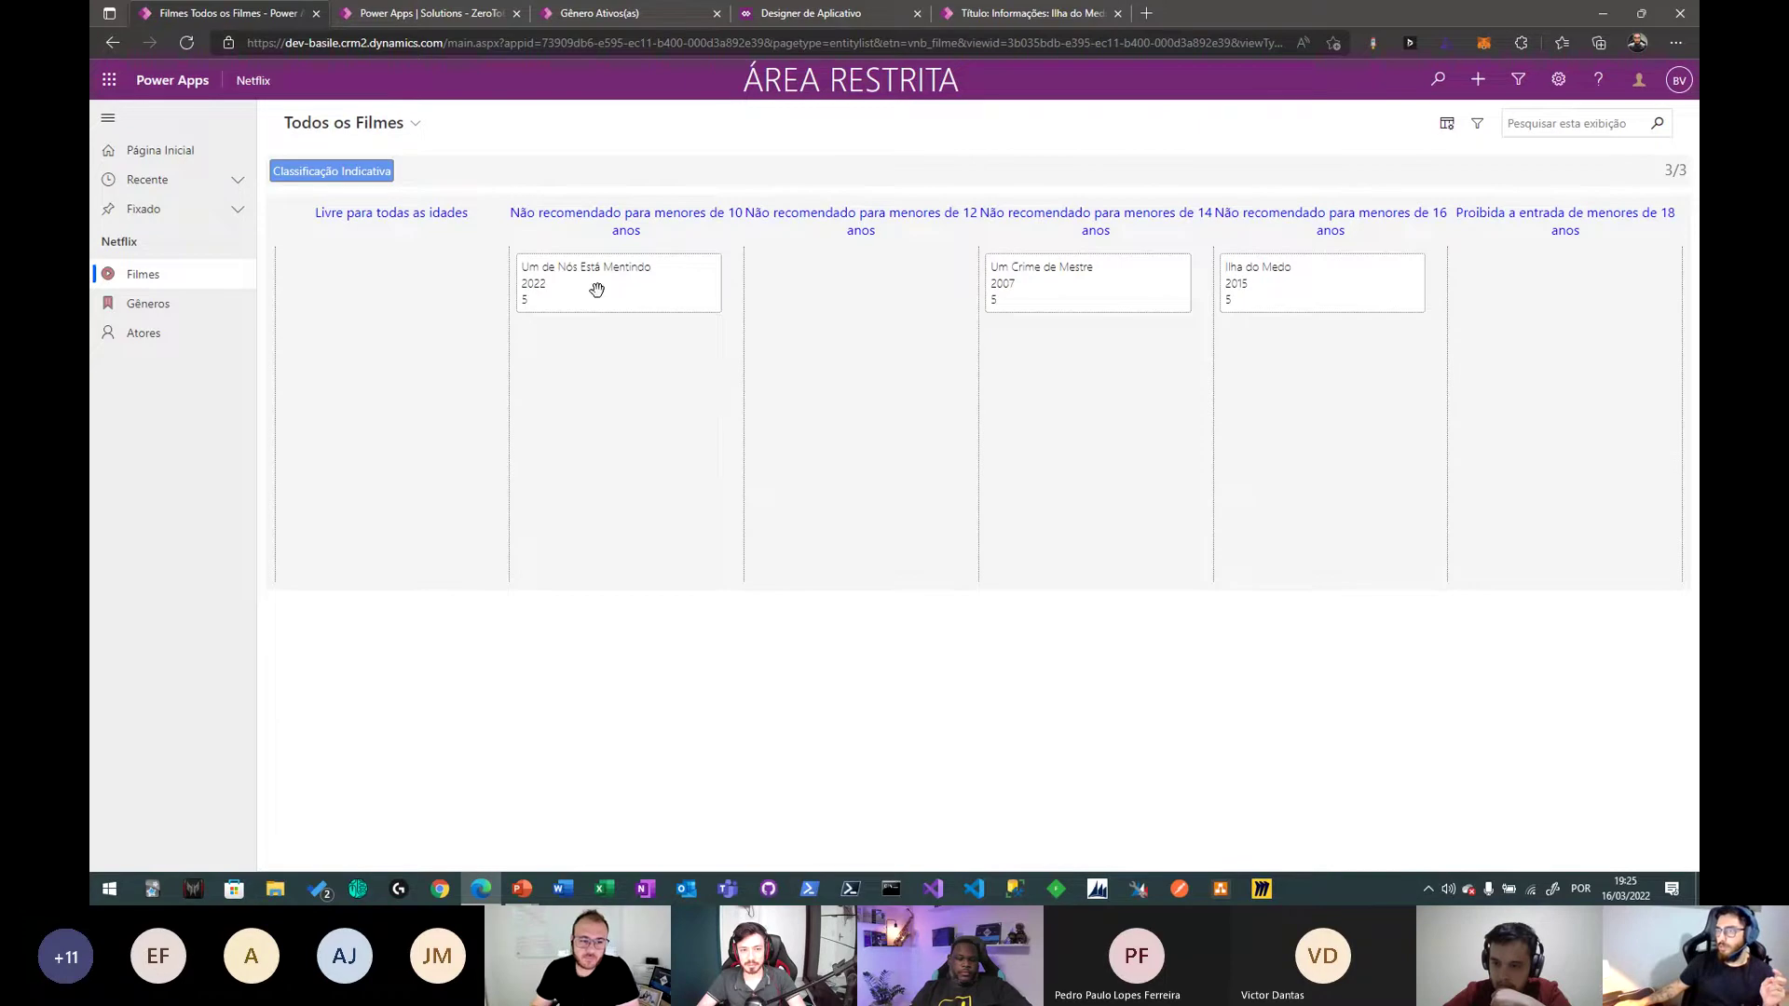
left_click(419, 123)
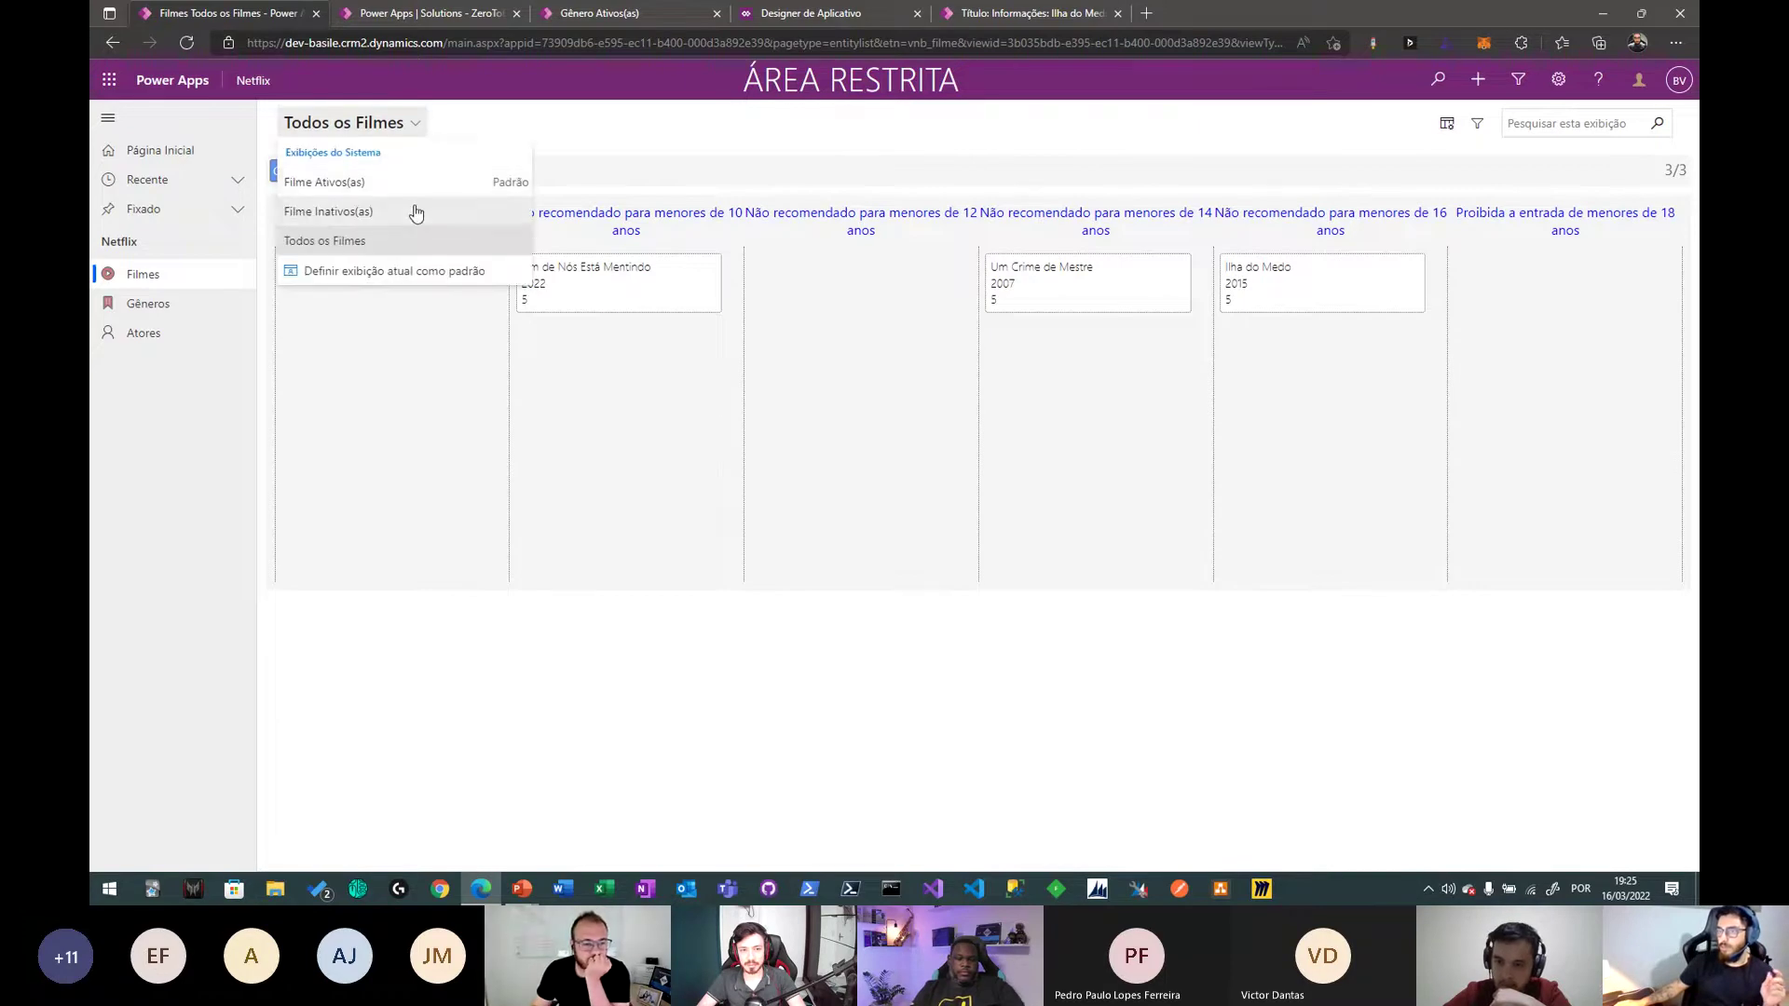
left_click(416, 211)
left_click(304, 201)
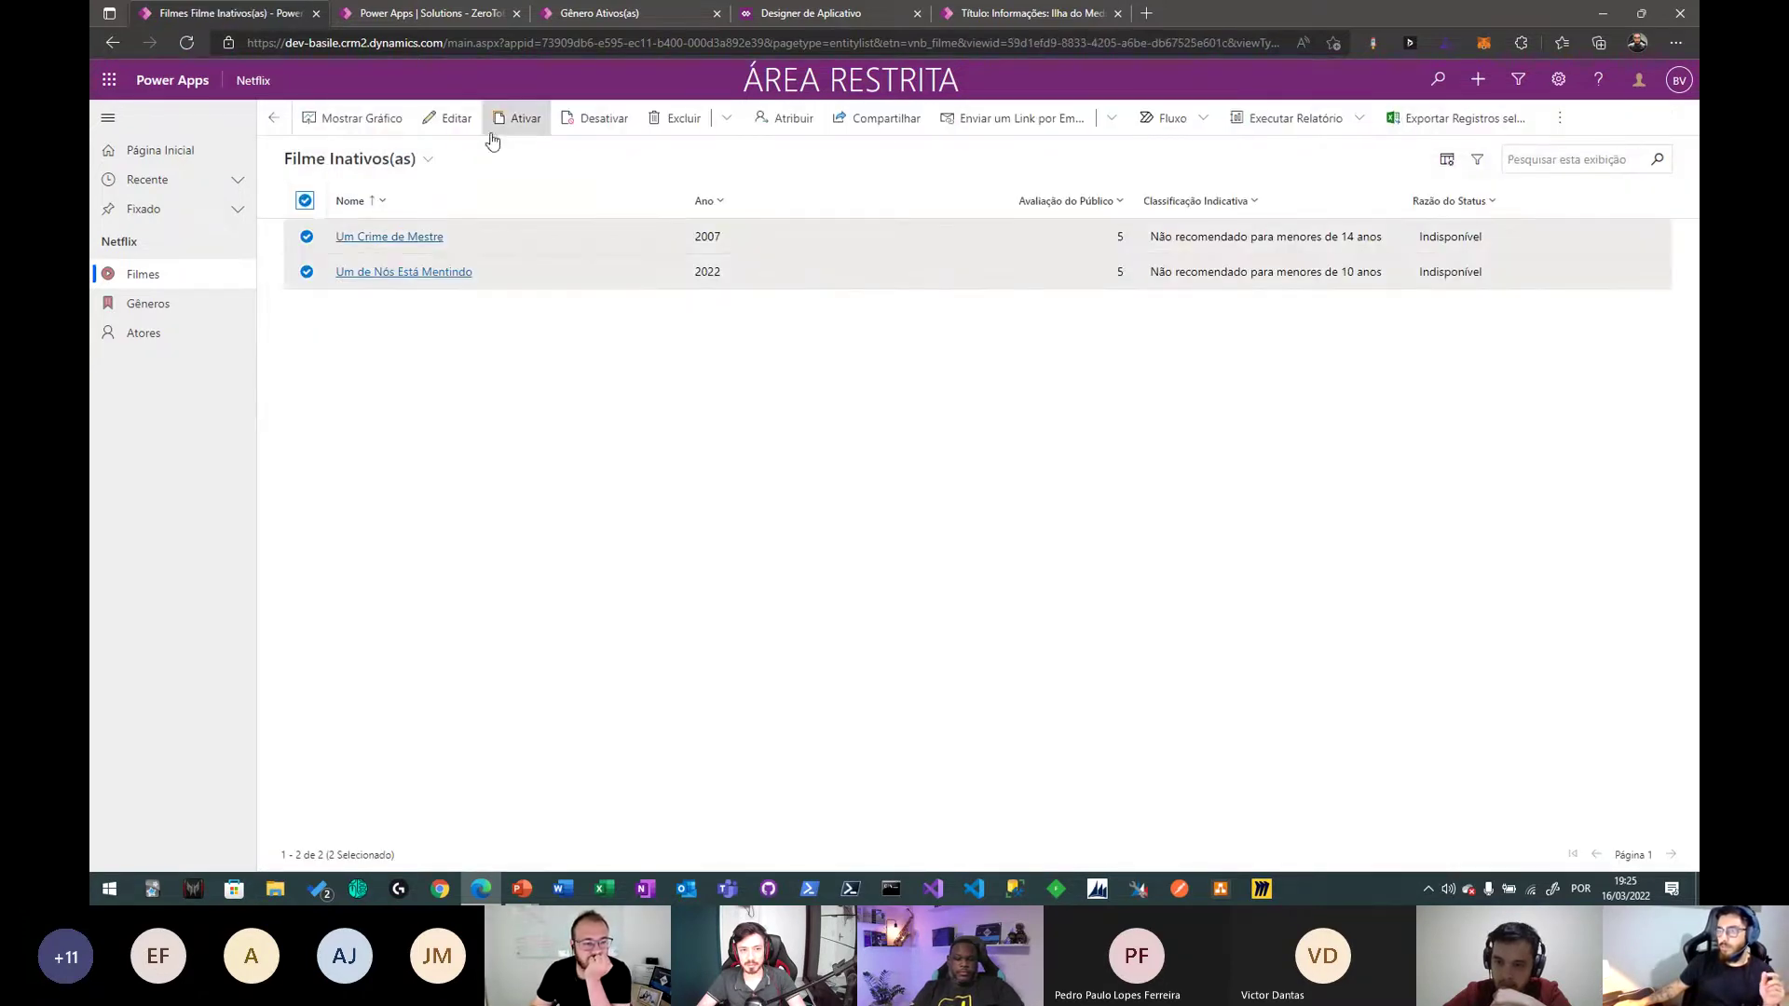
left_click(518, 118)
left_click(1016, 550)
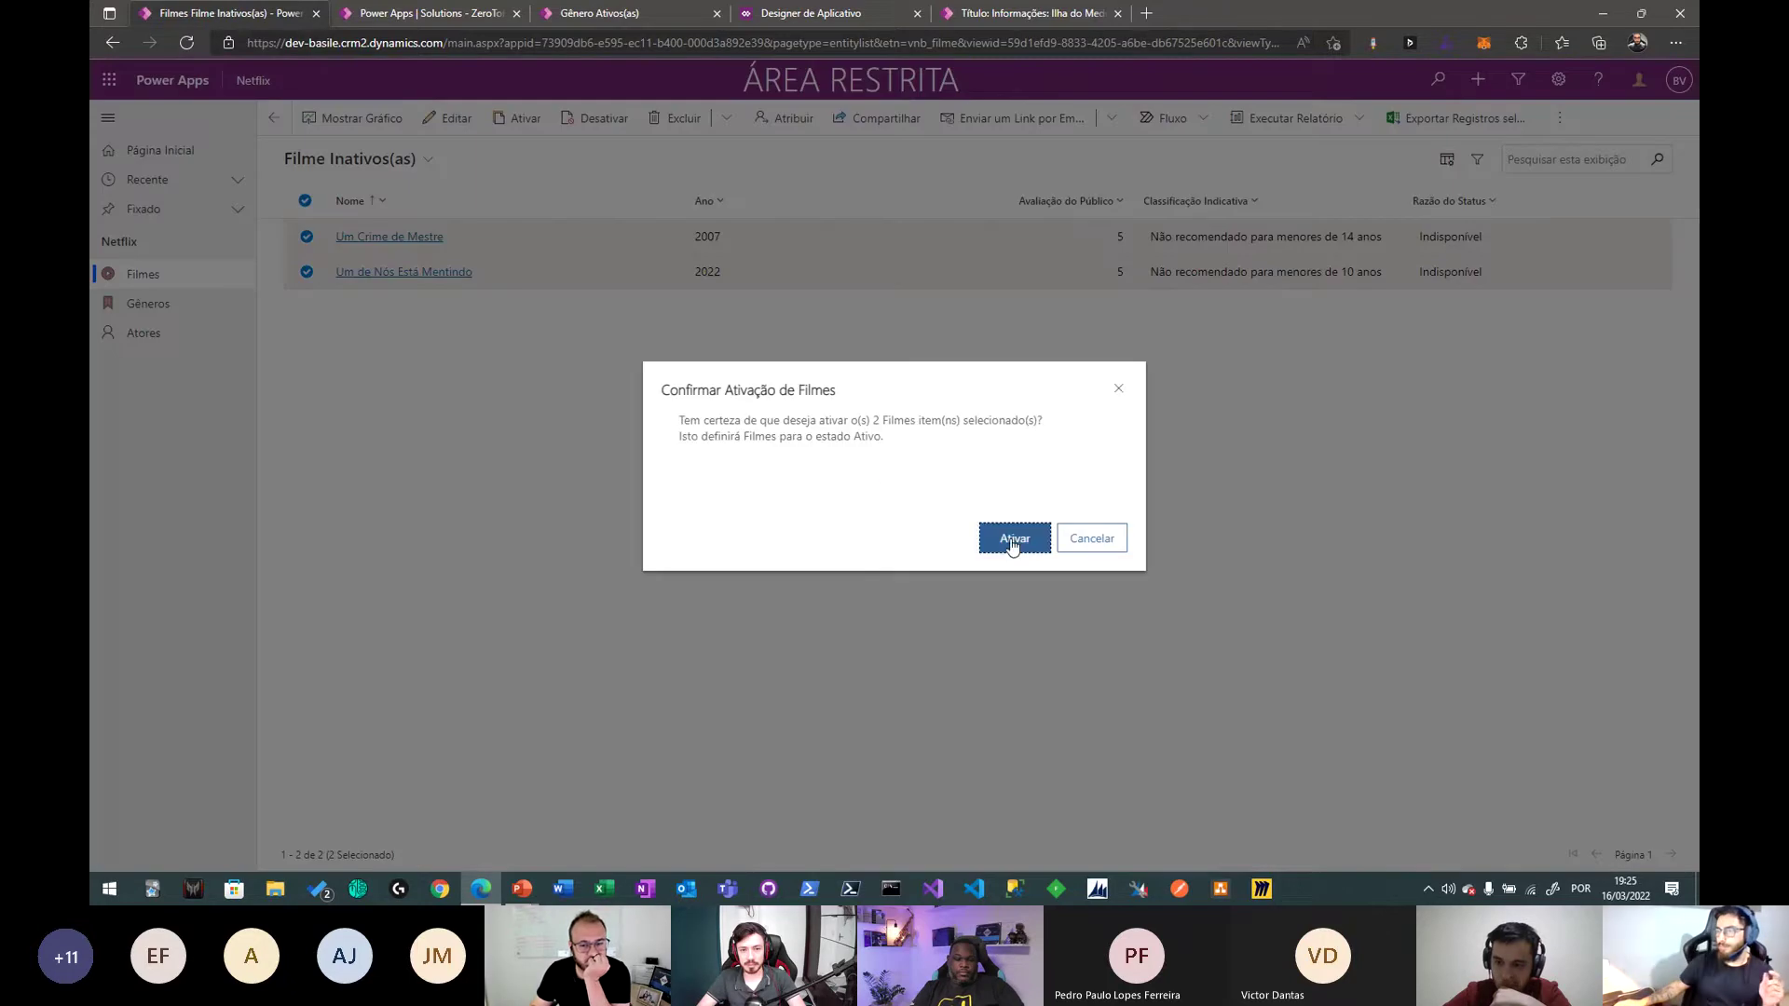
left_click(383, 166)
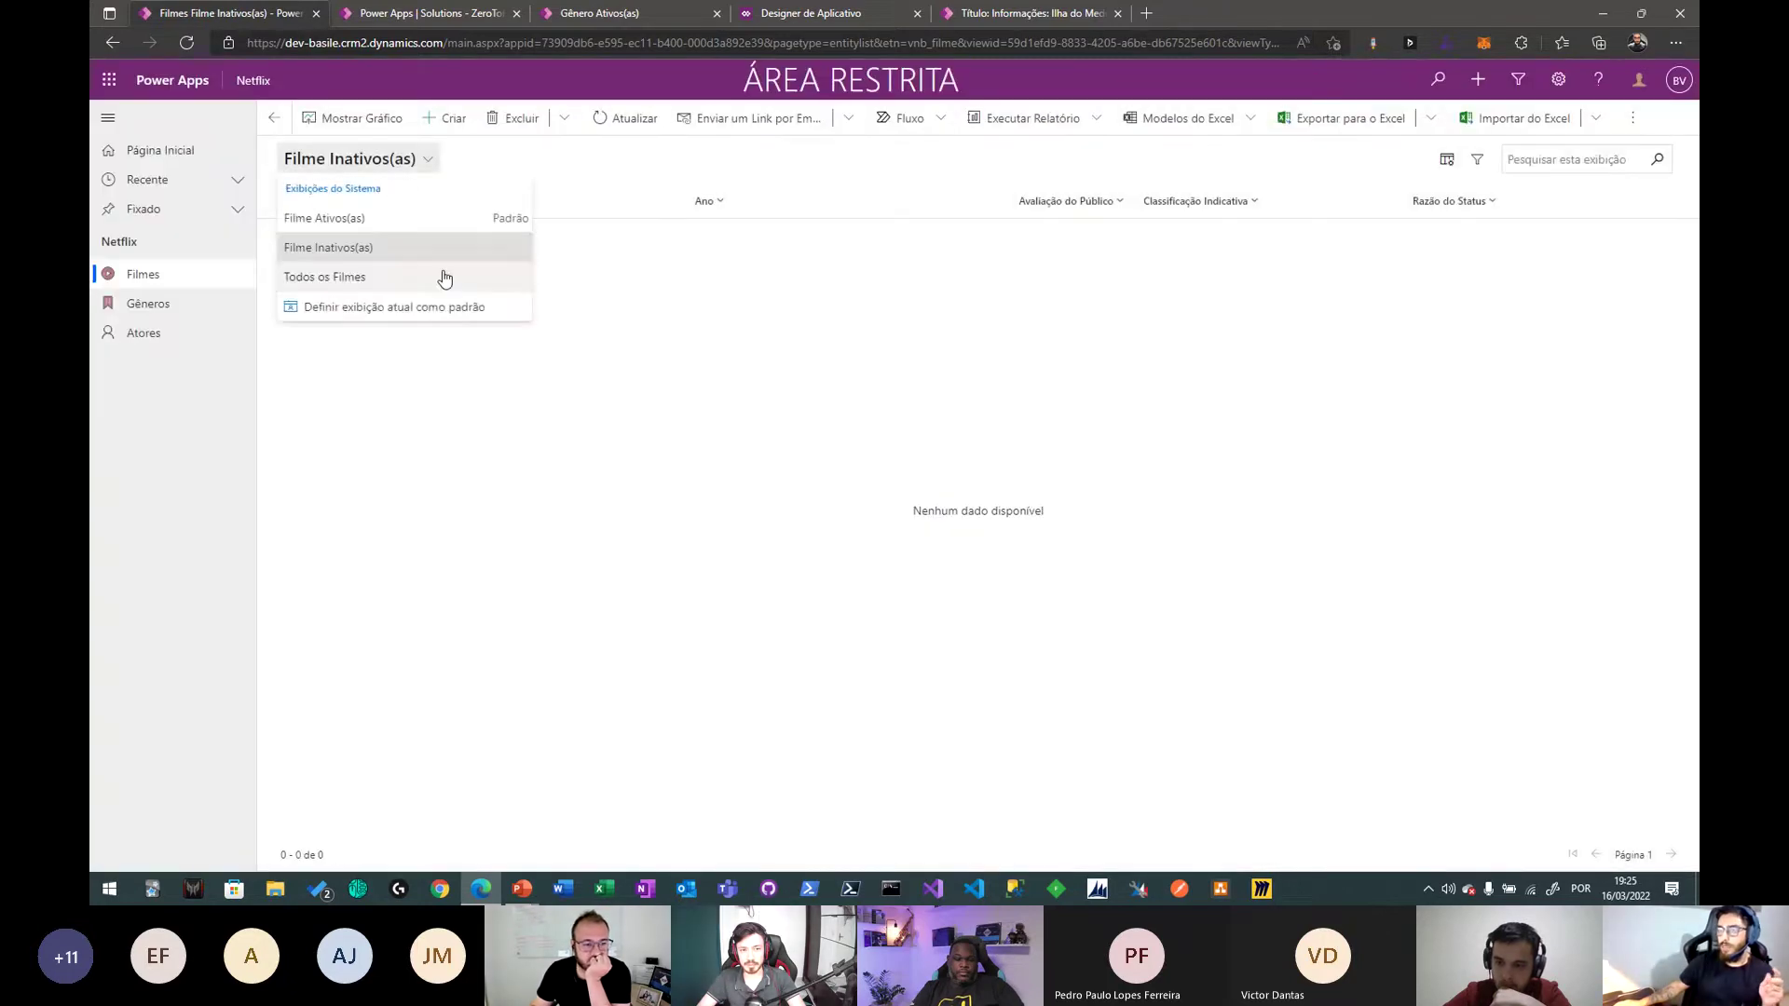
left_click(408, 220)
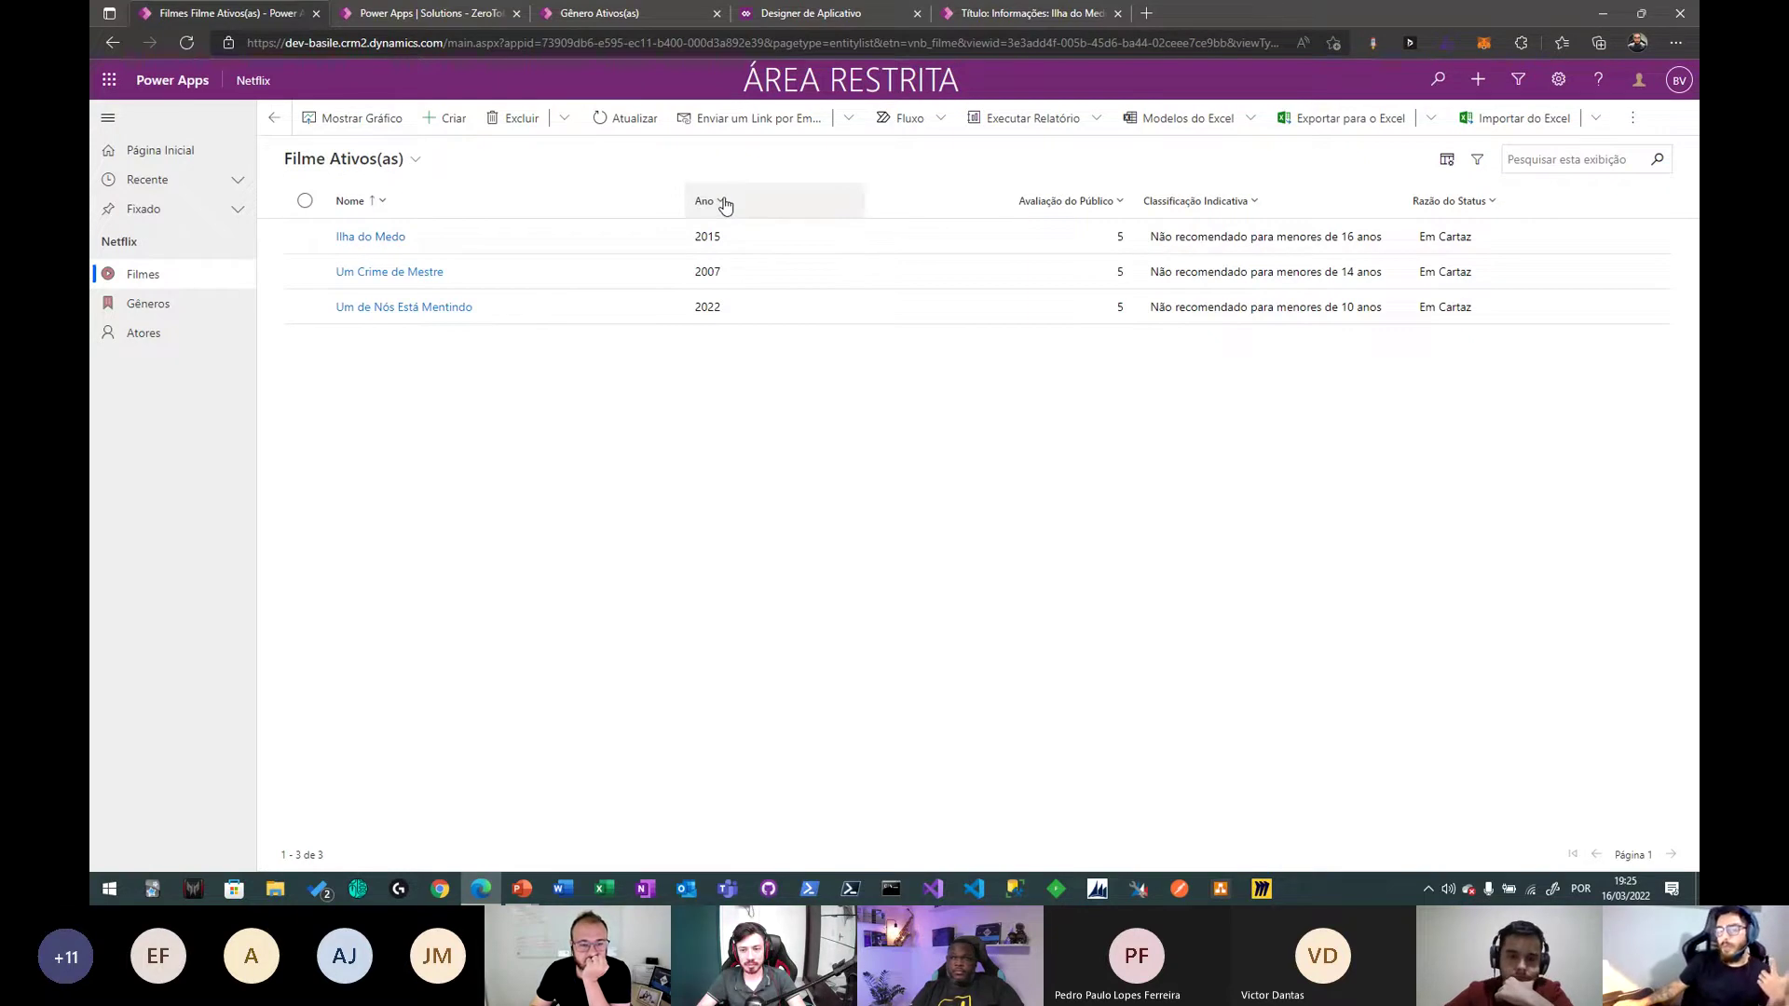
- Examine the comparison operators available in the filter for the Ano column
left_click(723, 203)
left_click(757, 296)
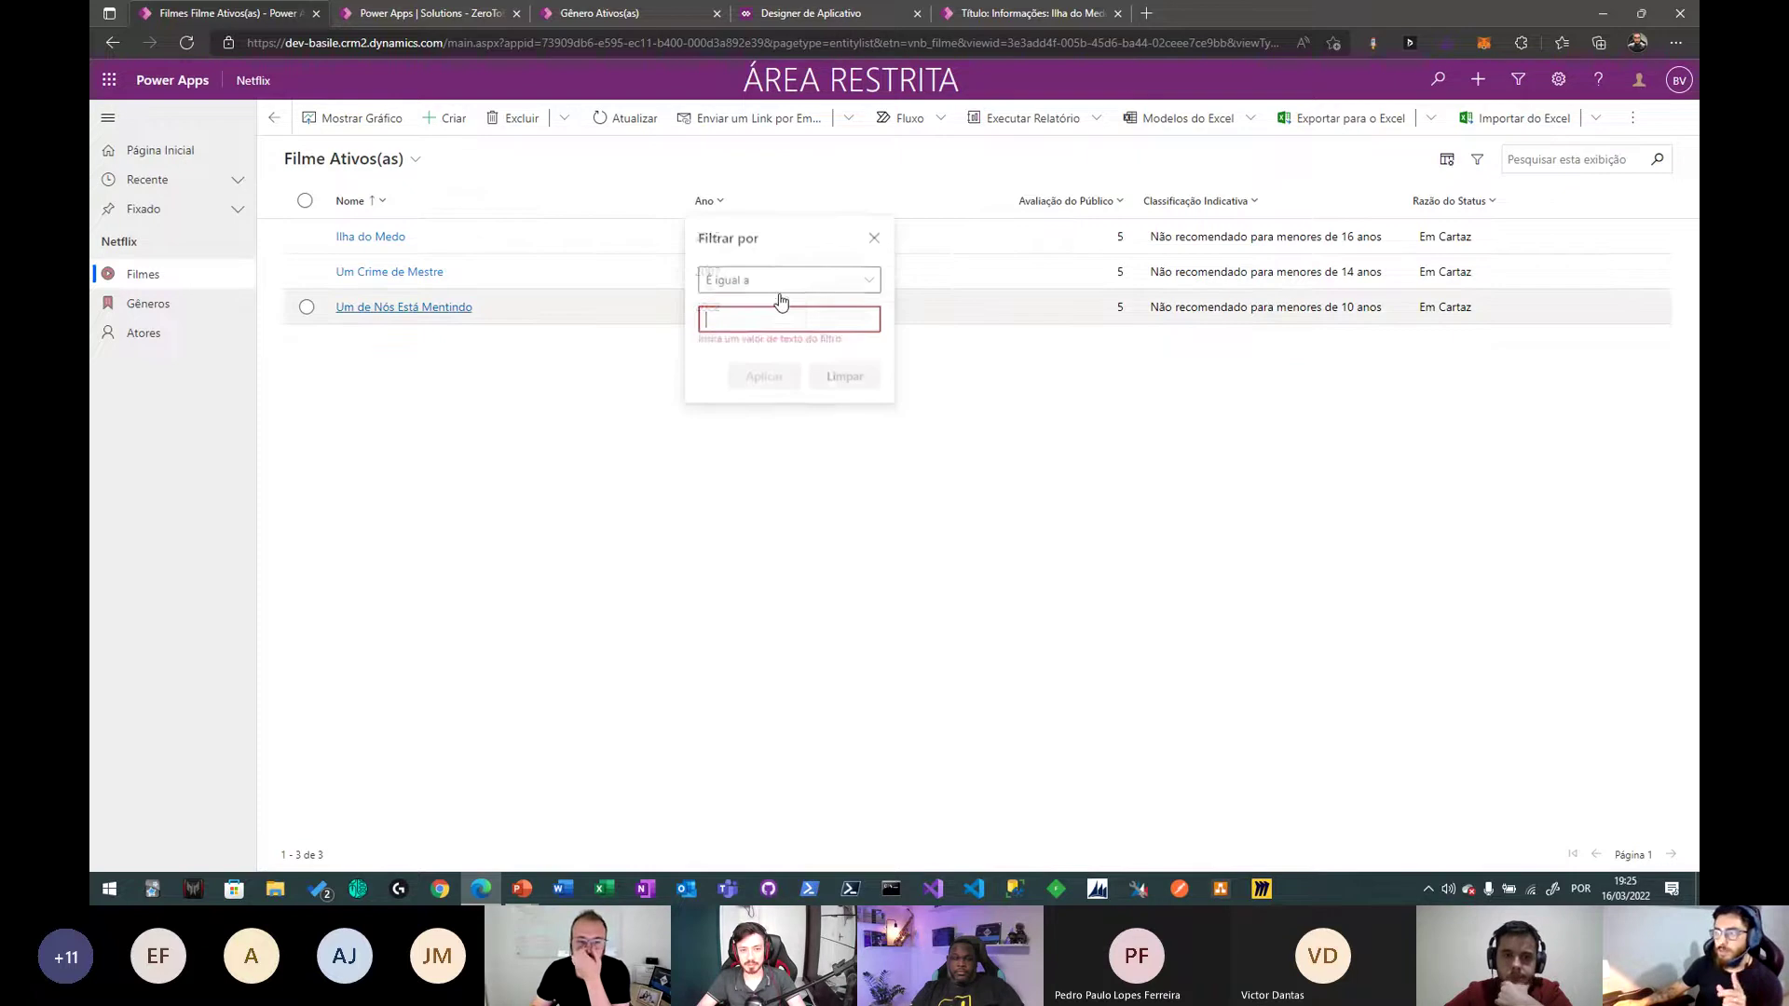
left_click(782, 283)
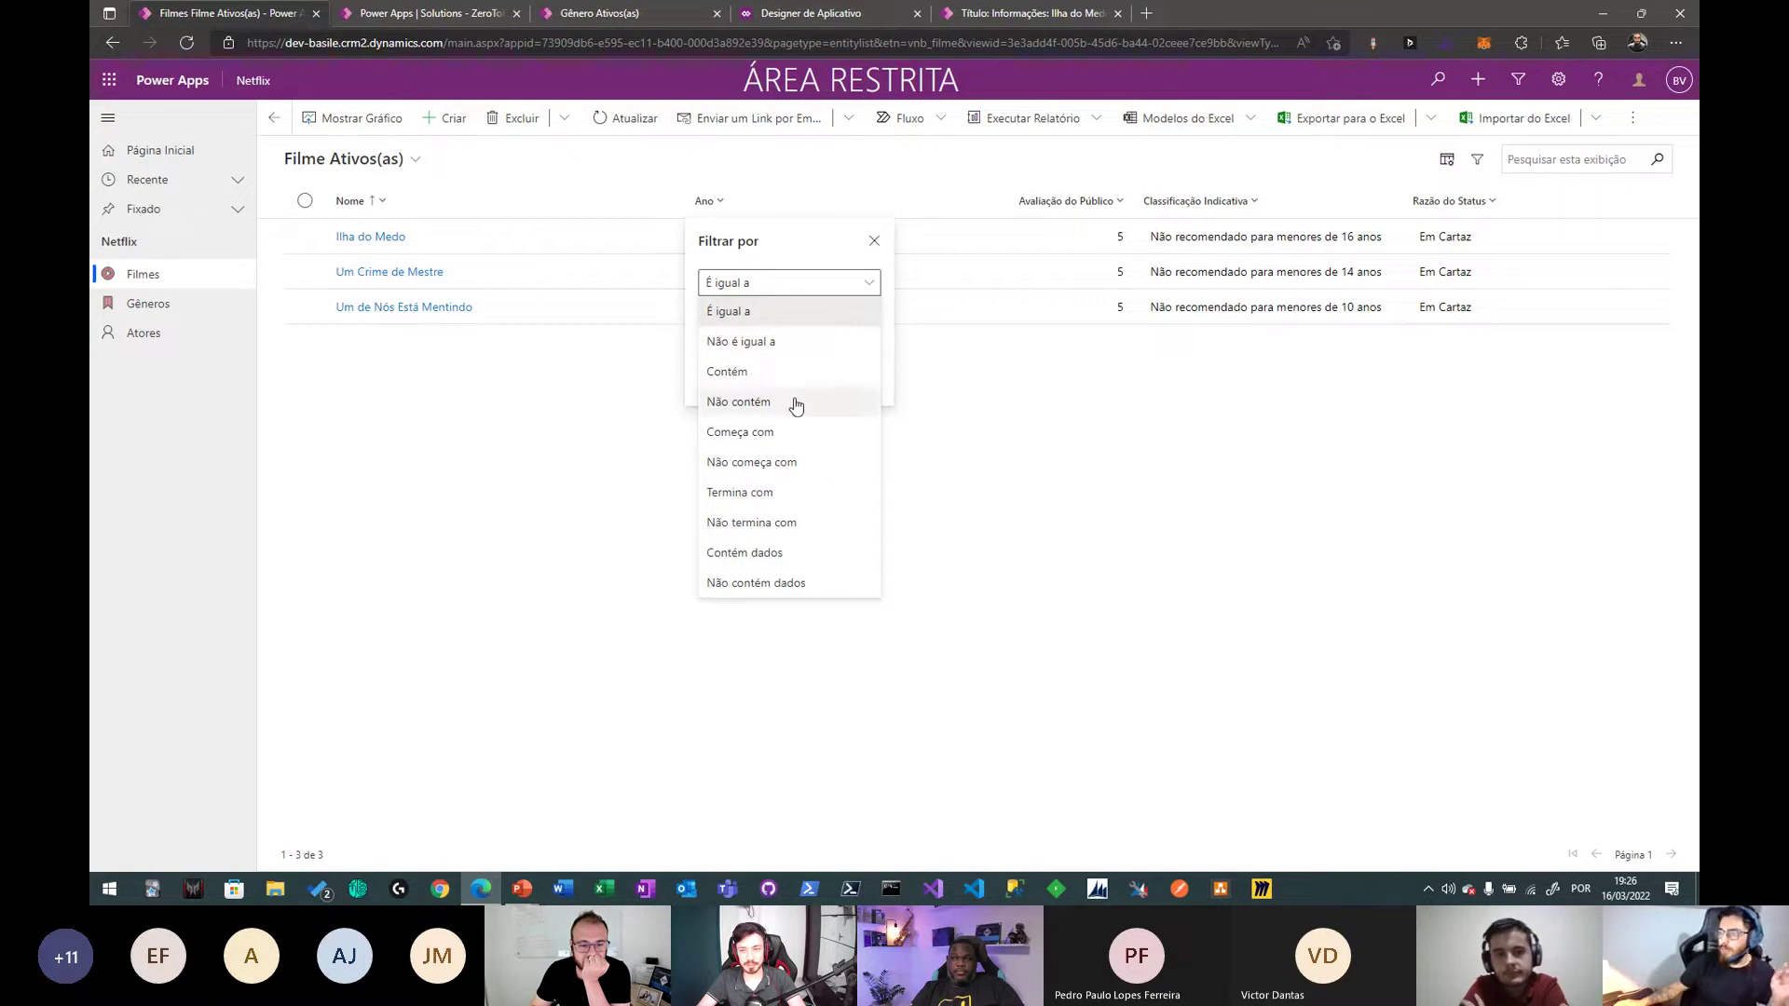
left_click(711, 239)
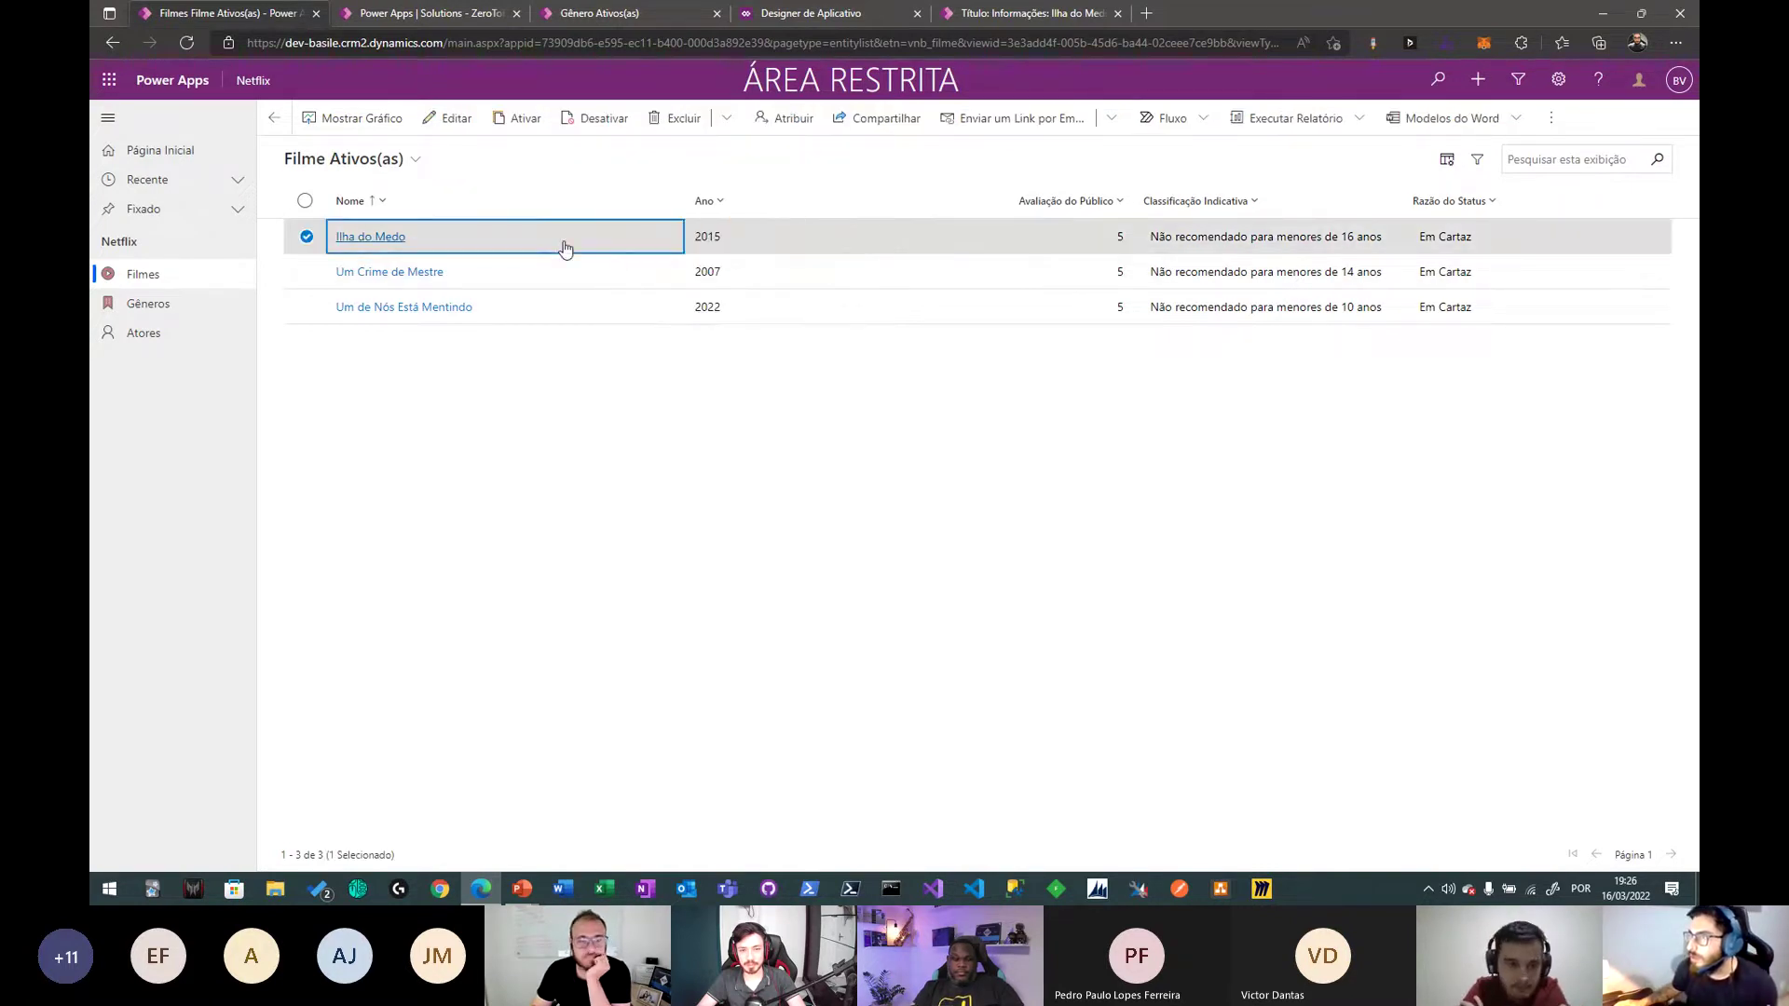
- Try entering the text ssss in the Ano field of the film Ilha do Medo, remove it and return to the film list
left_click(1051, 244)
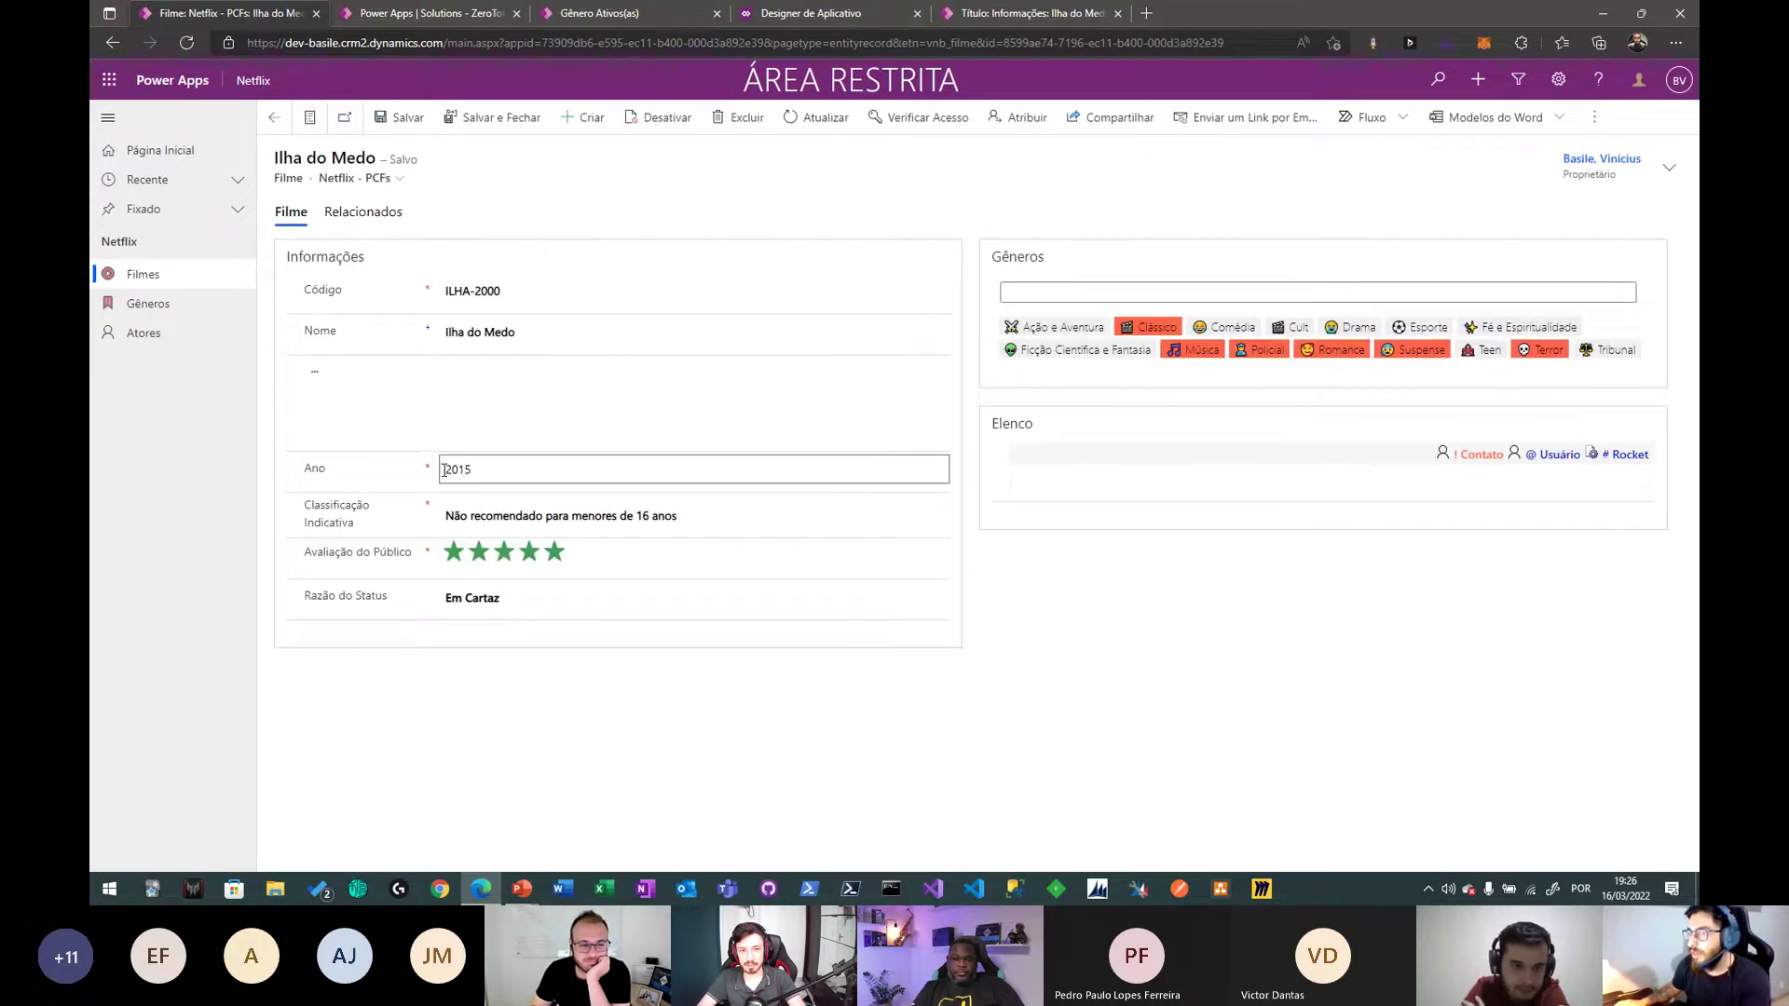
type("ssss")
key("Tab")
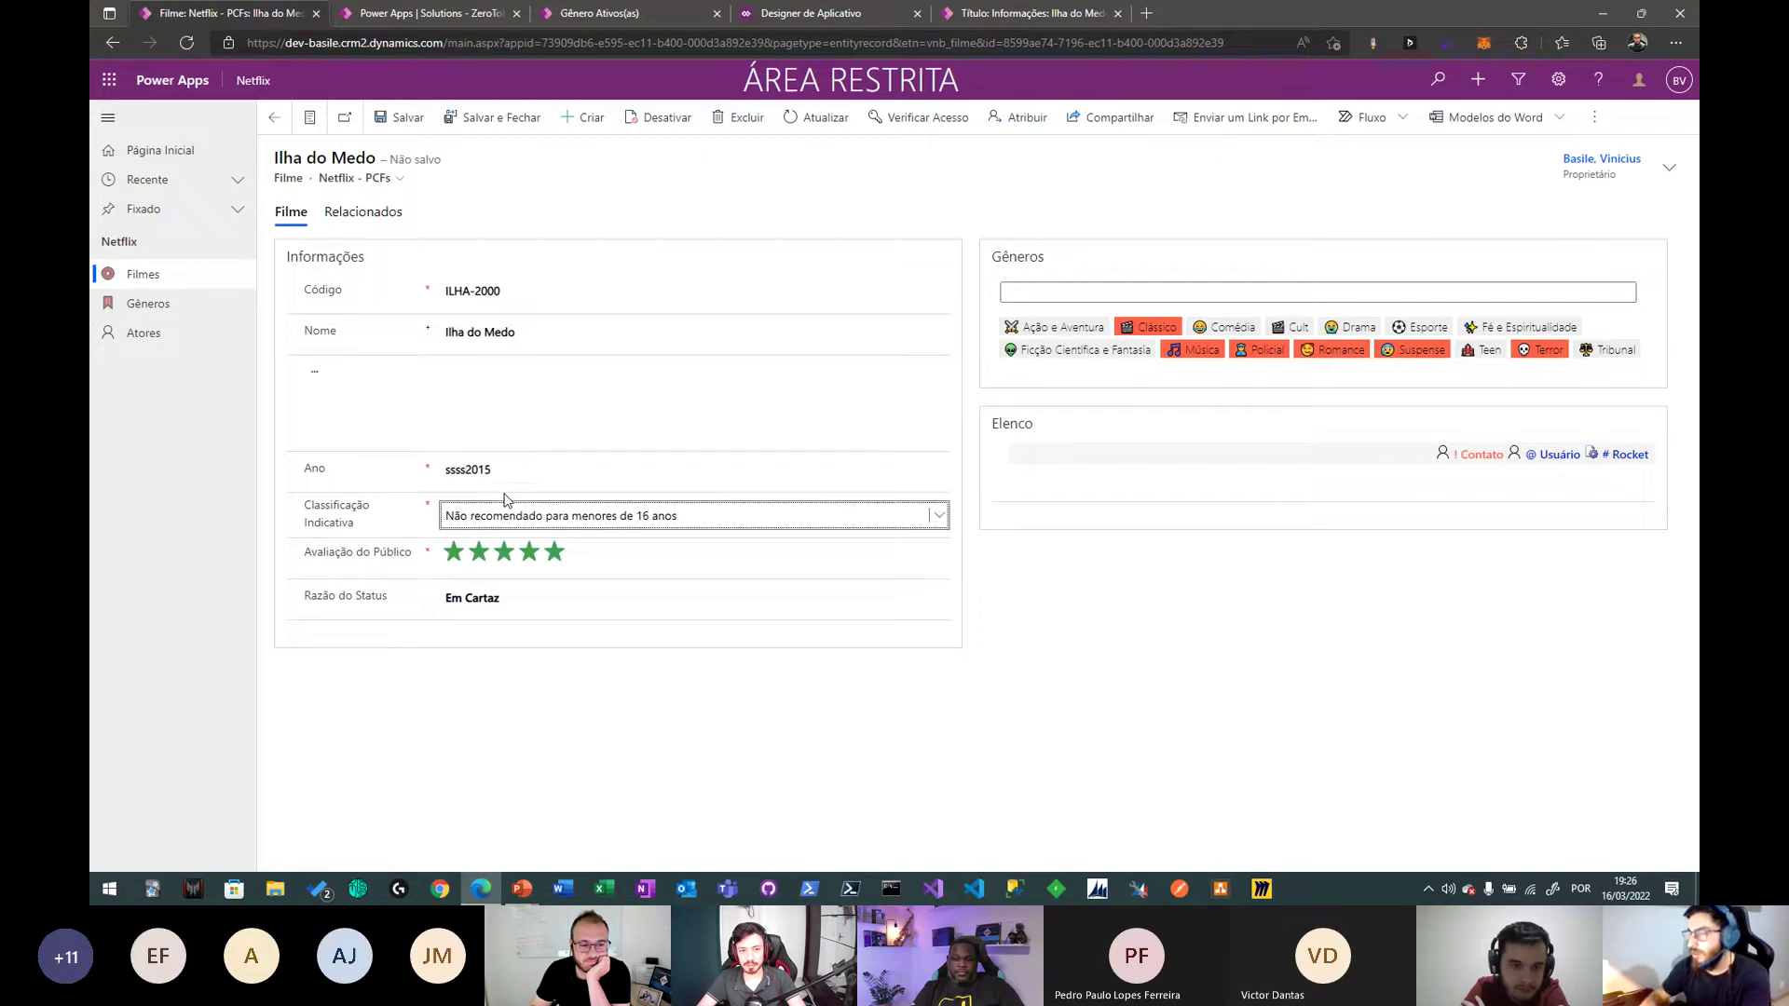
left_click_drag(467, 468, 360, 467)
key("BackSpace")
left_click(187, 280)
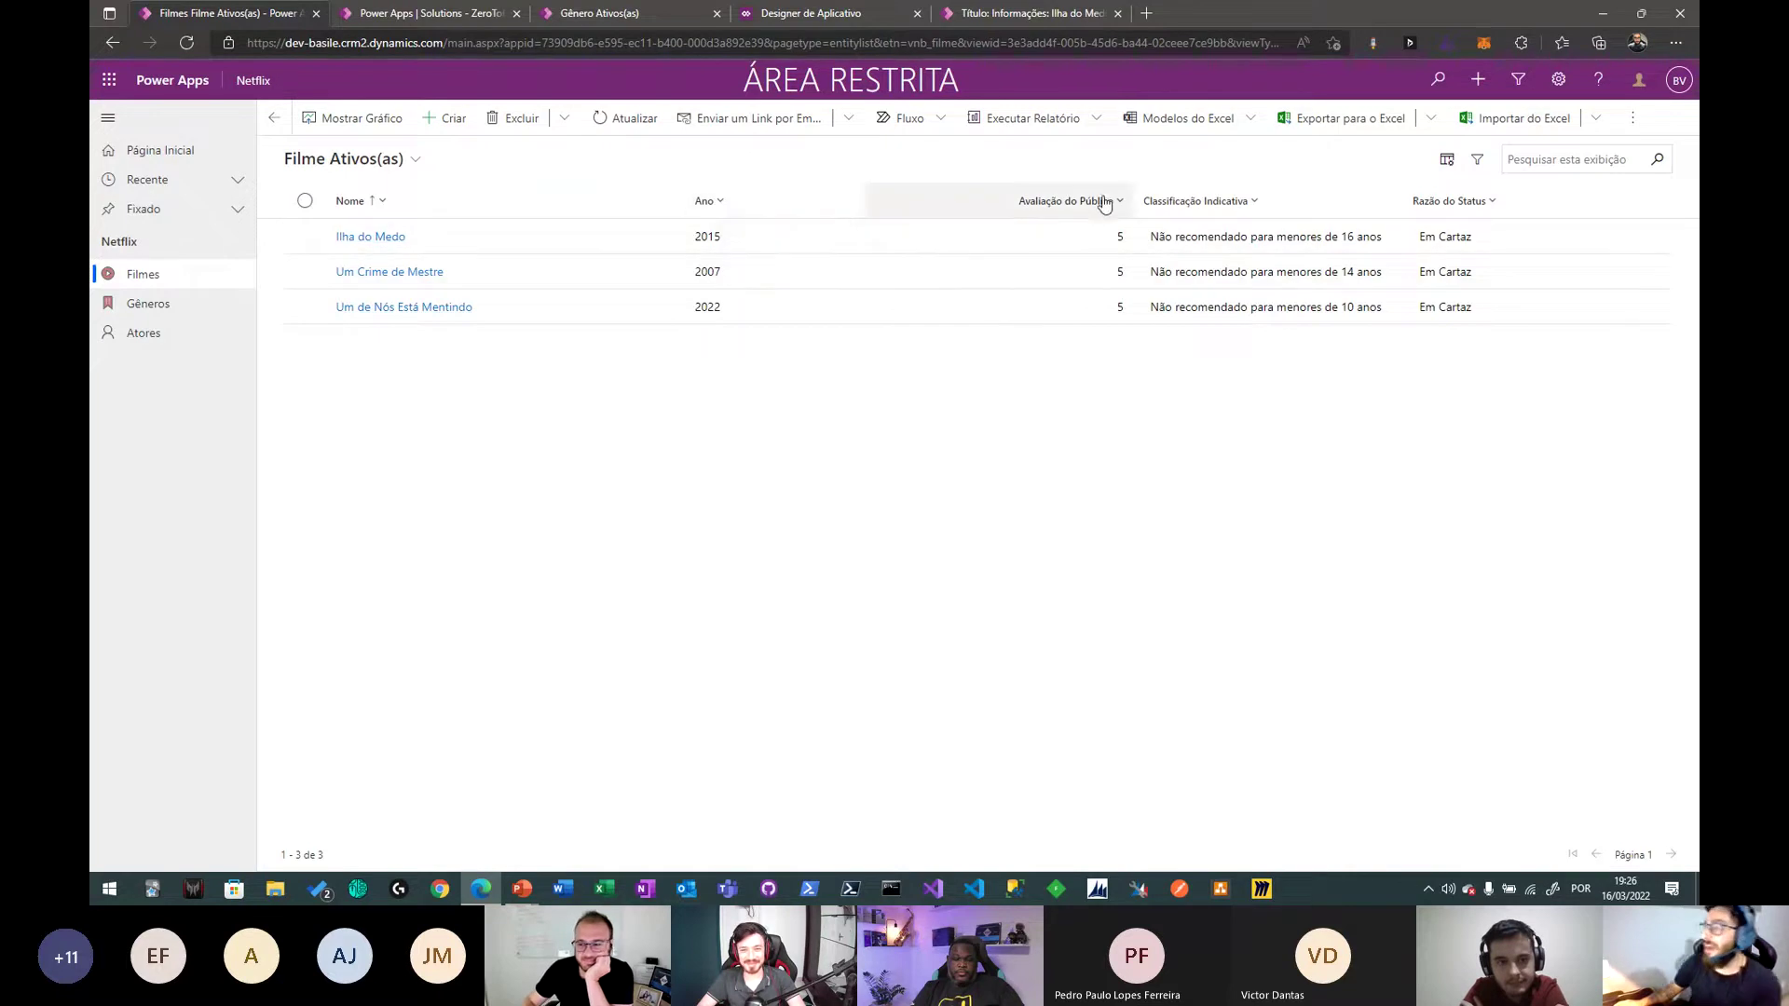
- Sort the films by Avaliação do Público in ascending order and save Um de Nós Está Mentindo with a four-star rating
left_click(1065, 200)
left_click(947, 229)
left_click(914, 245)
double_click(914, 244)
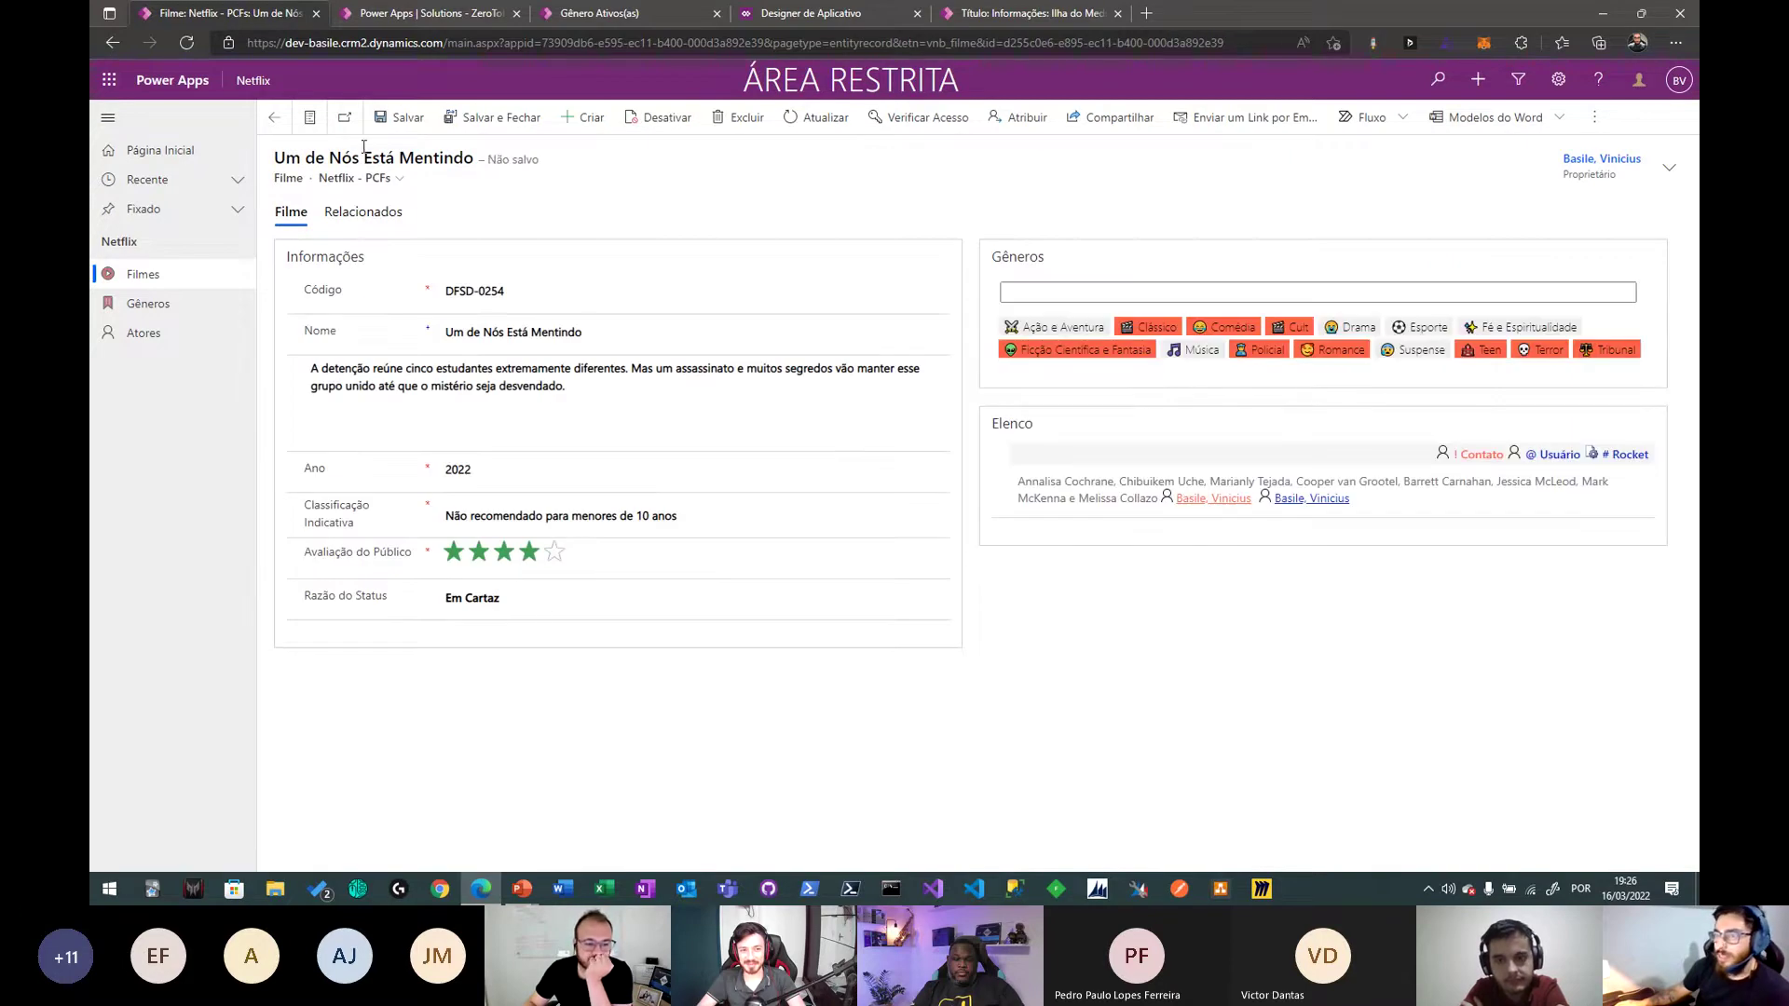
left_click(480, 118)
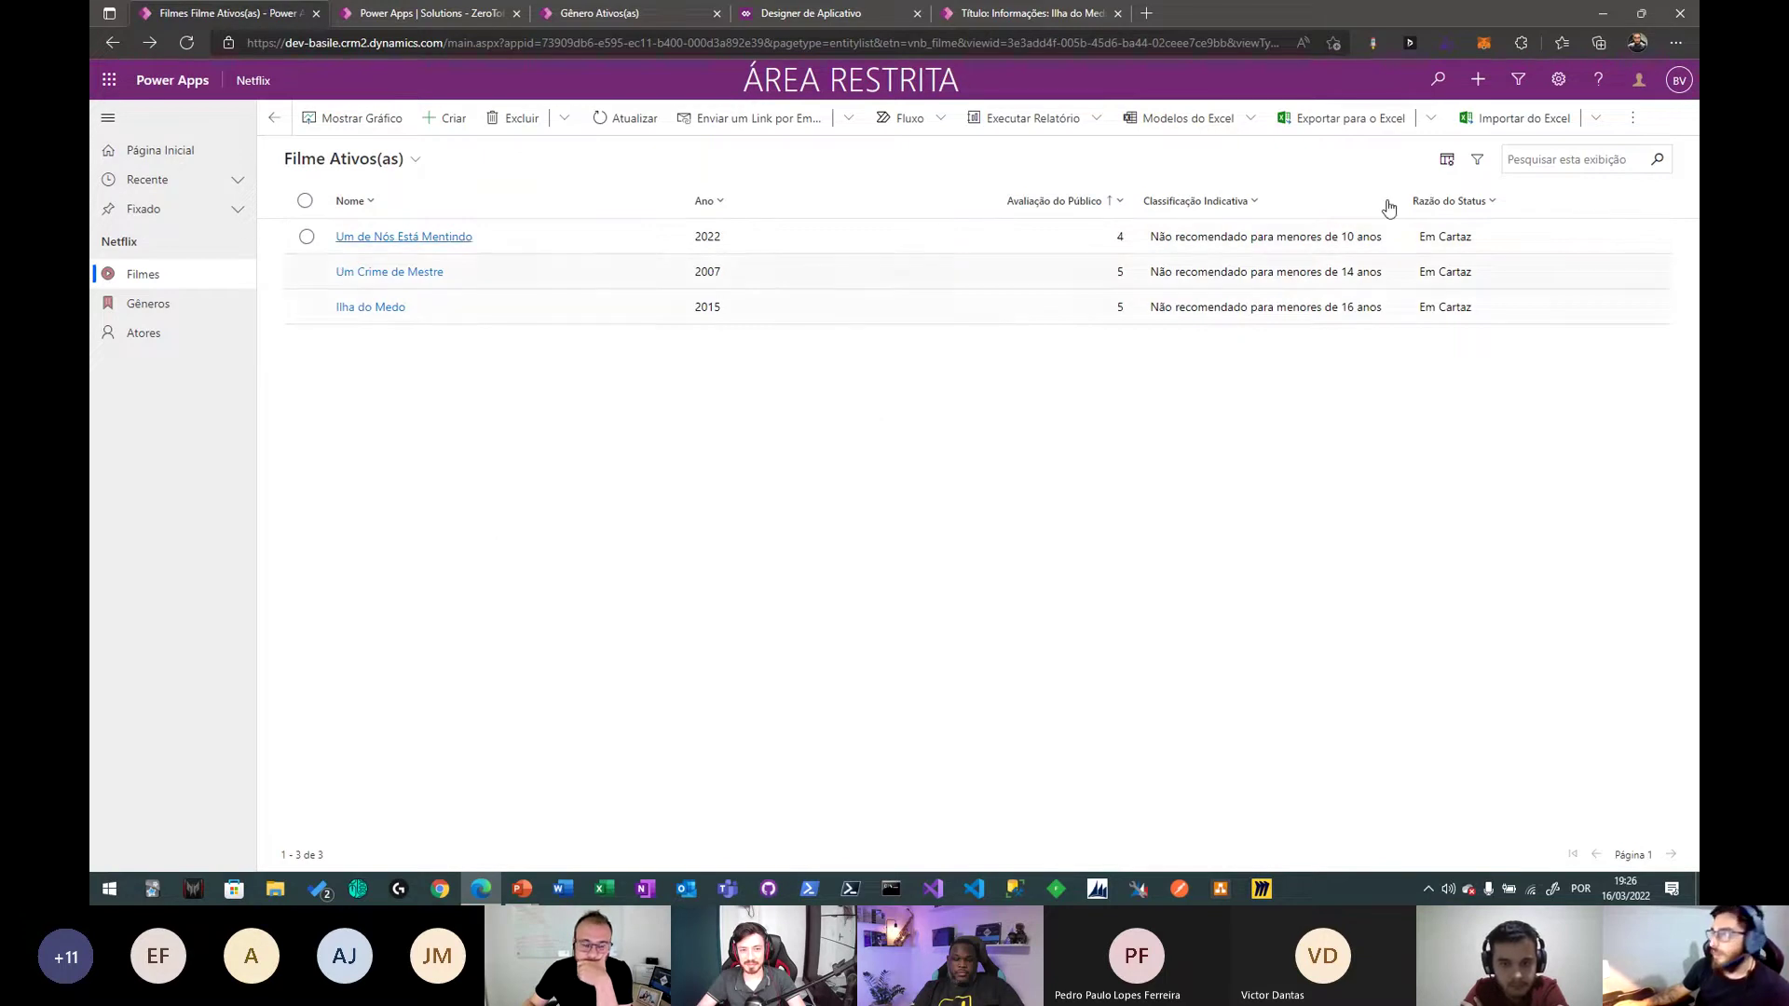
- Filter the Avaliação do Público column to films rated Maior que 4
left_click(1108, 200)
left_click(1026, 309)
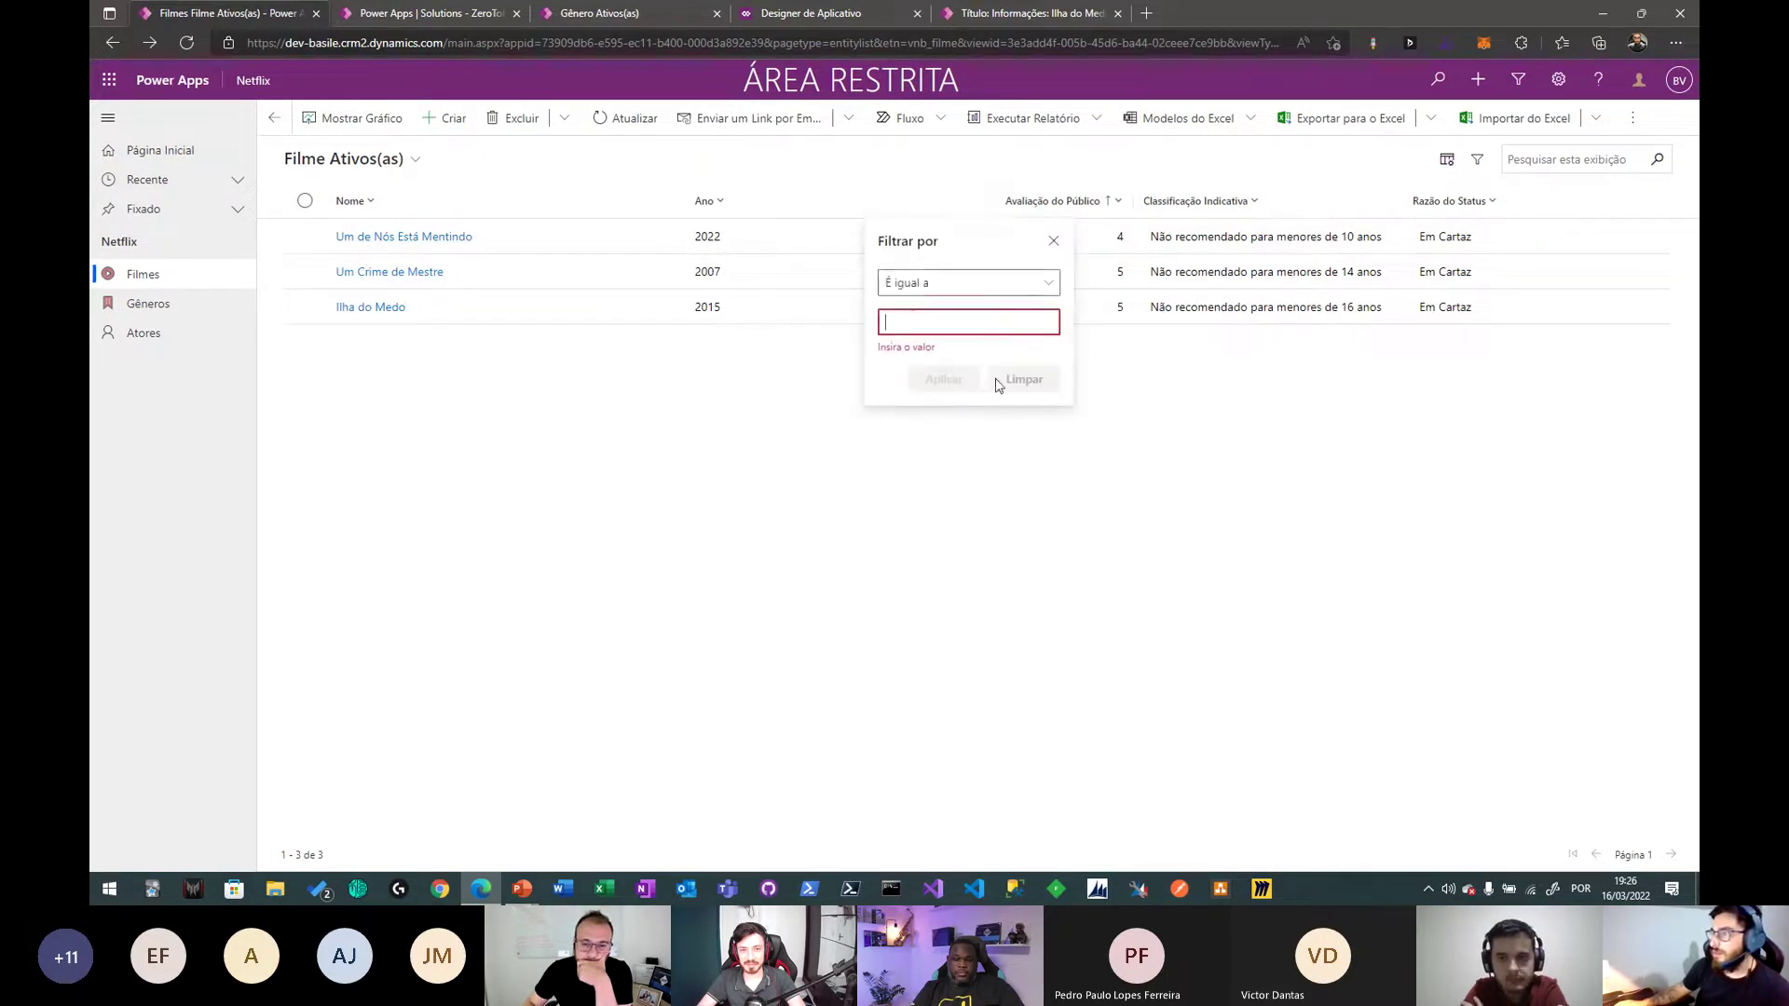
left_click(1006, 288)
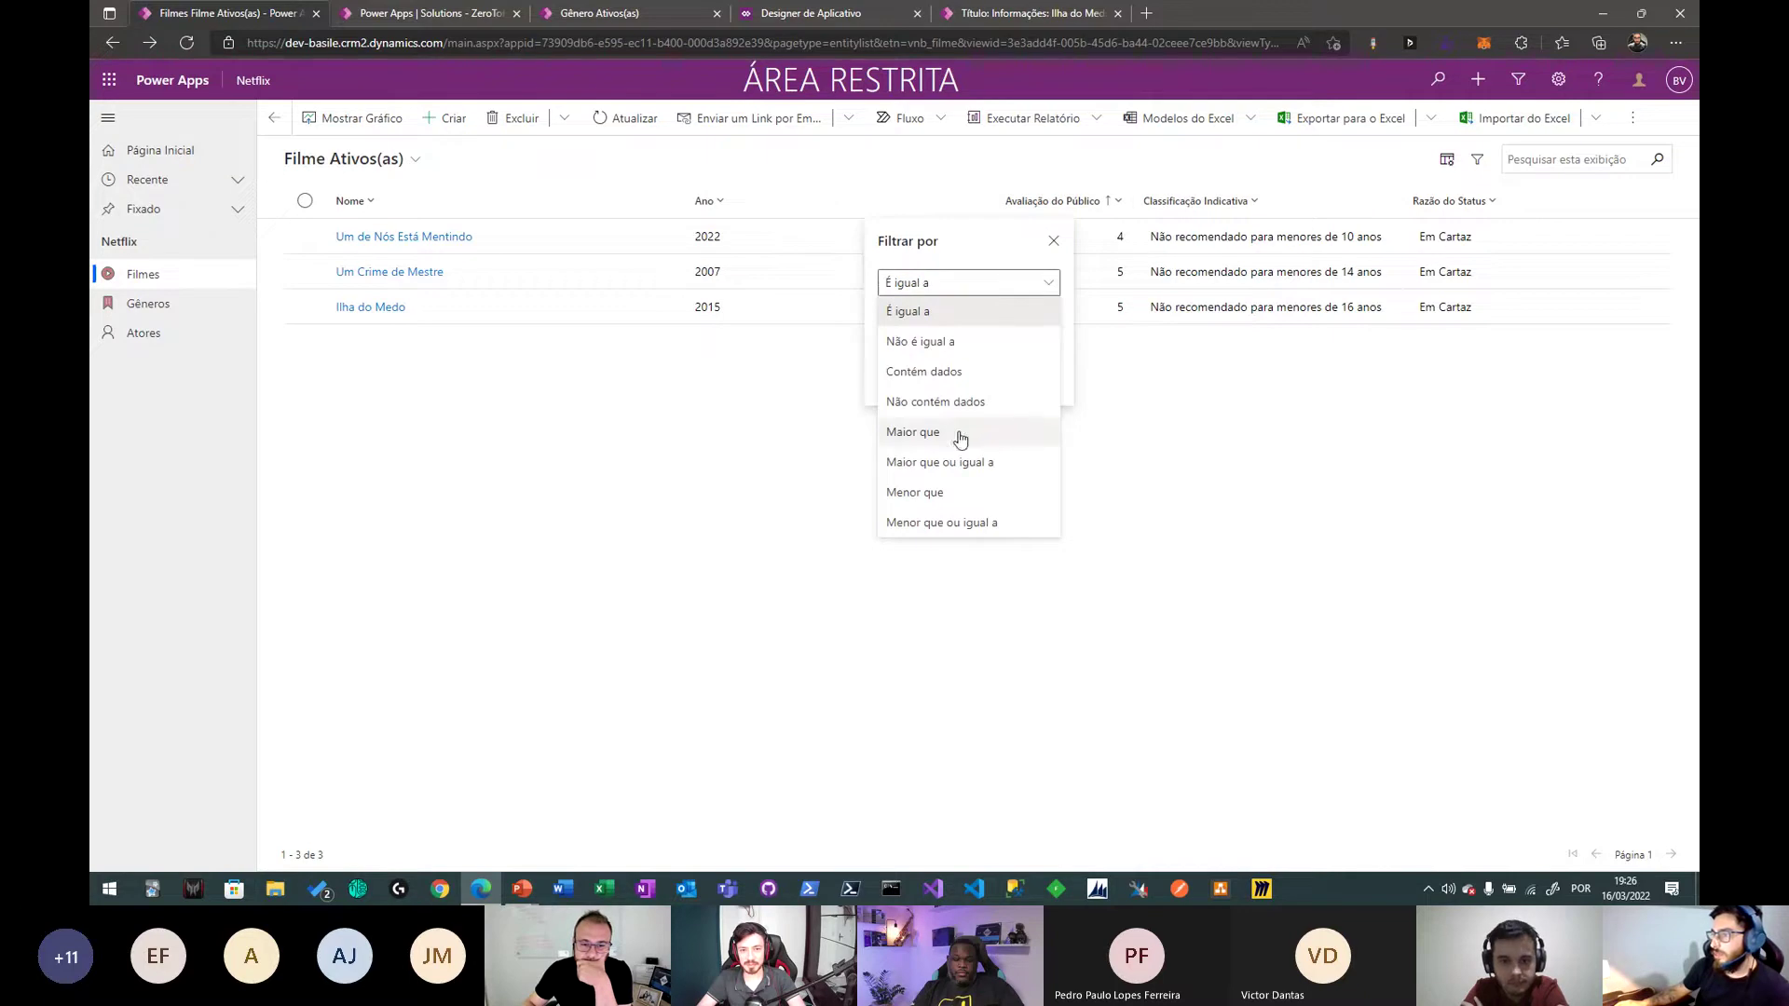
left_click(913, 431)
left_click(997, 331)
type("4")
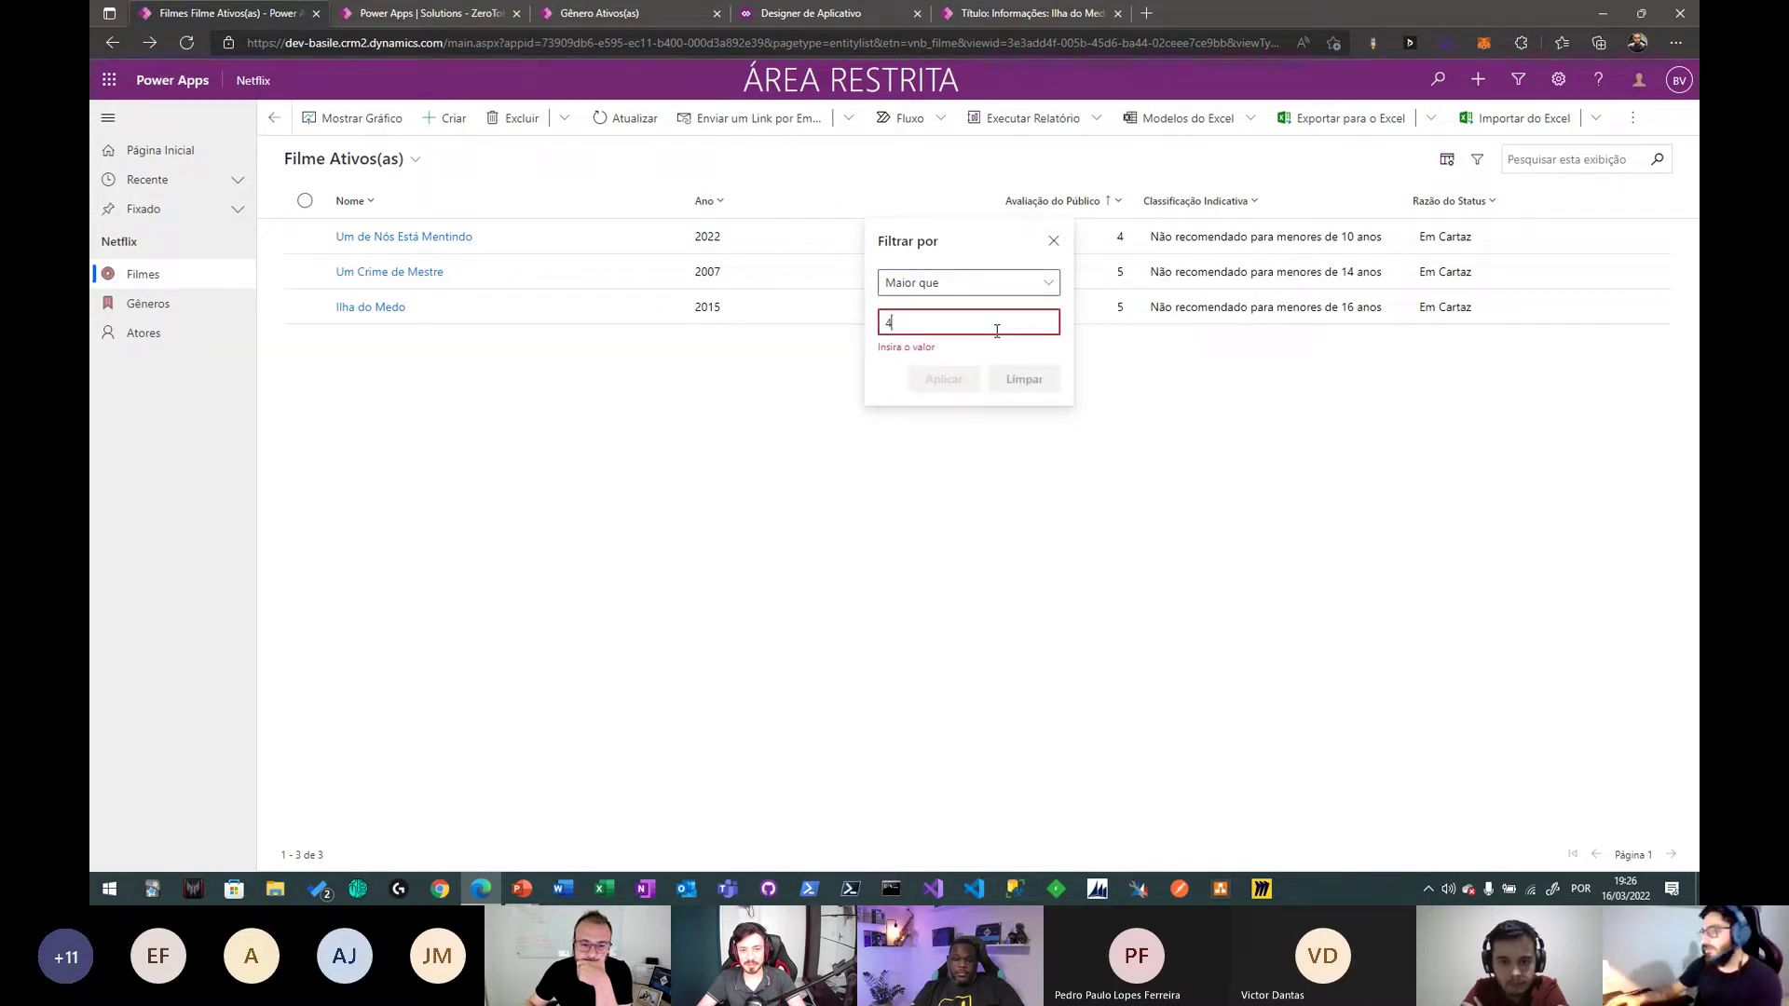
left_click(943, 364)
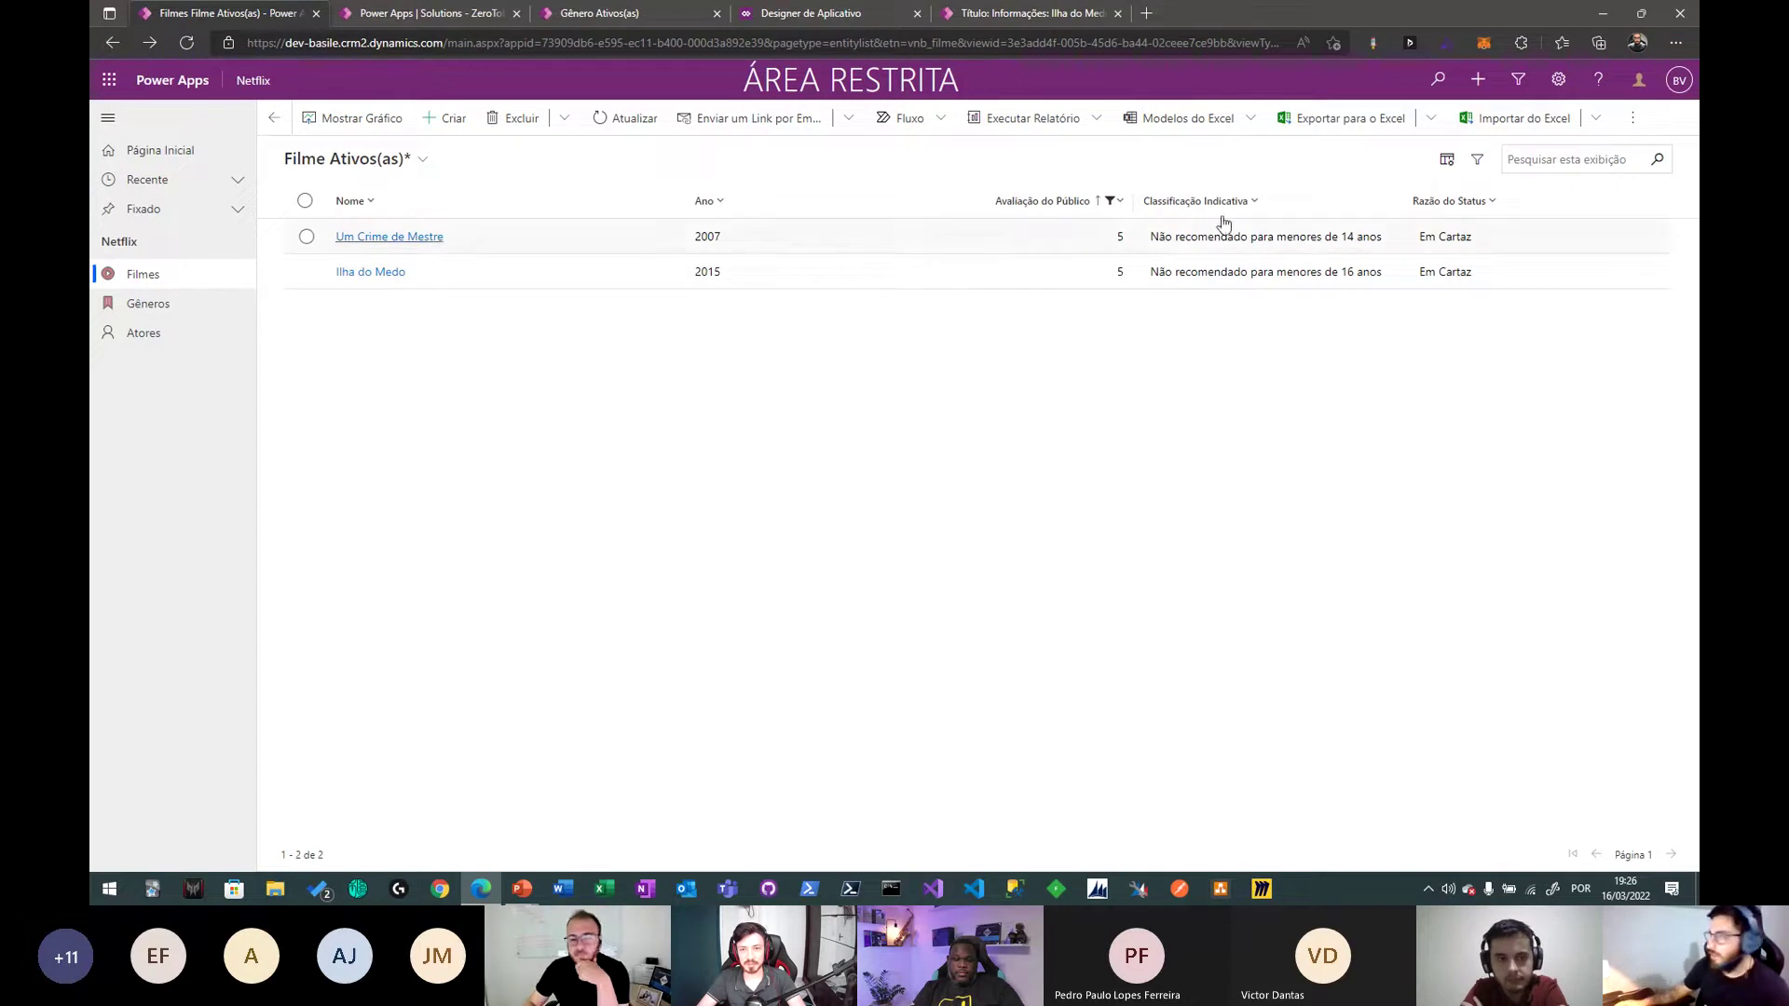
- Add the Proprietário column to the Filme Ativos(as) view and open the view's filter editor
left_click(1447, 159)
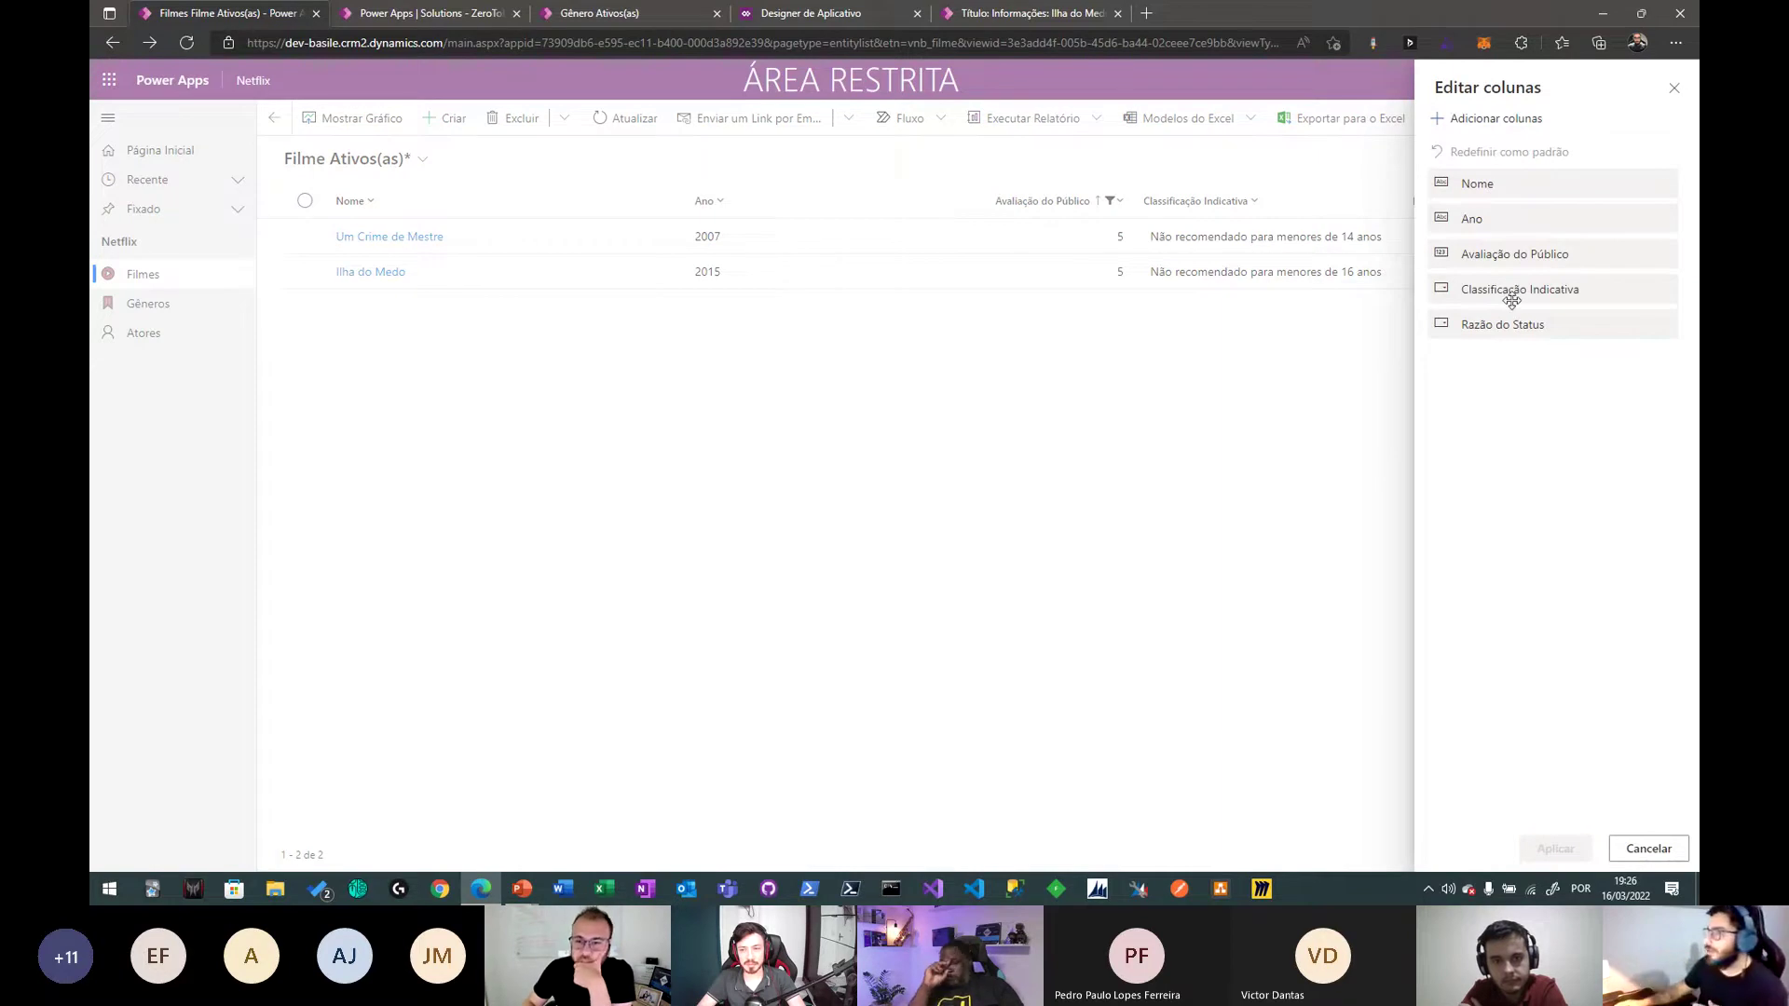
left_click(1496, 119)
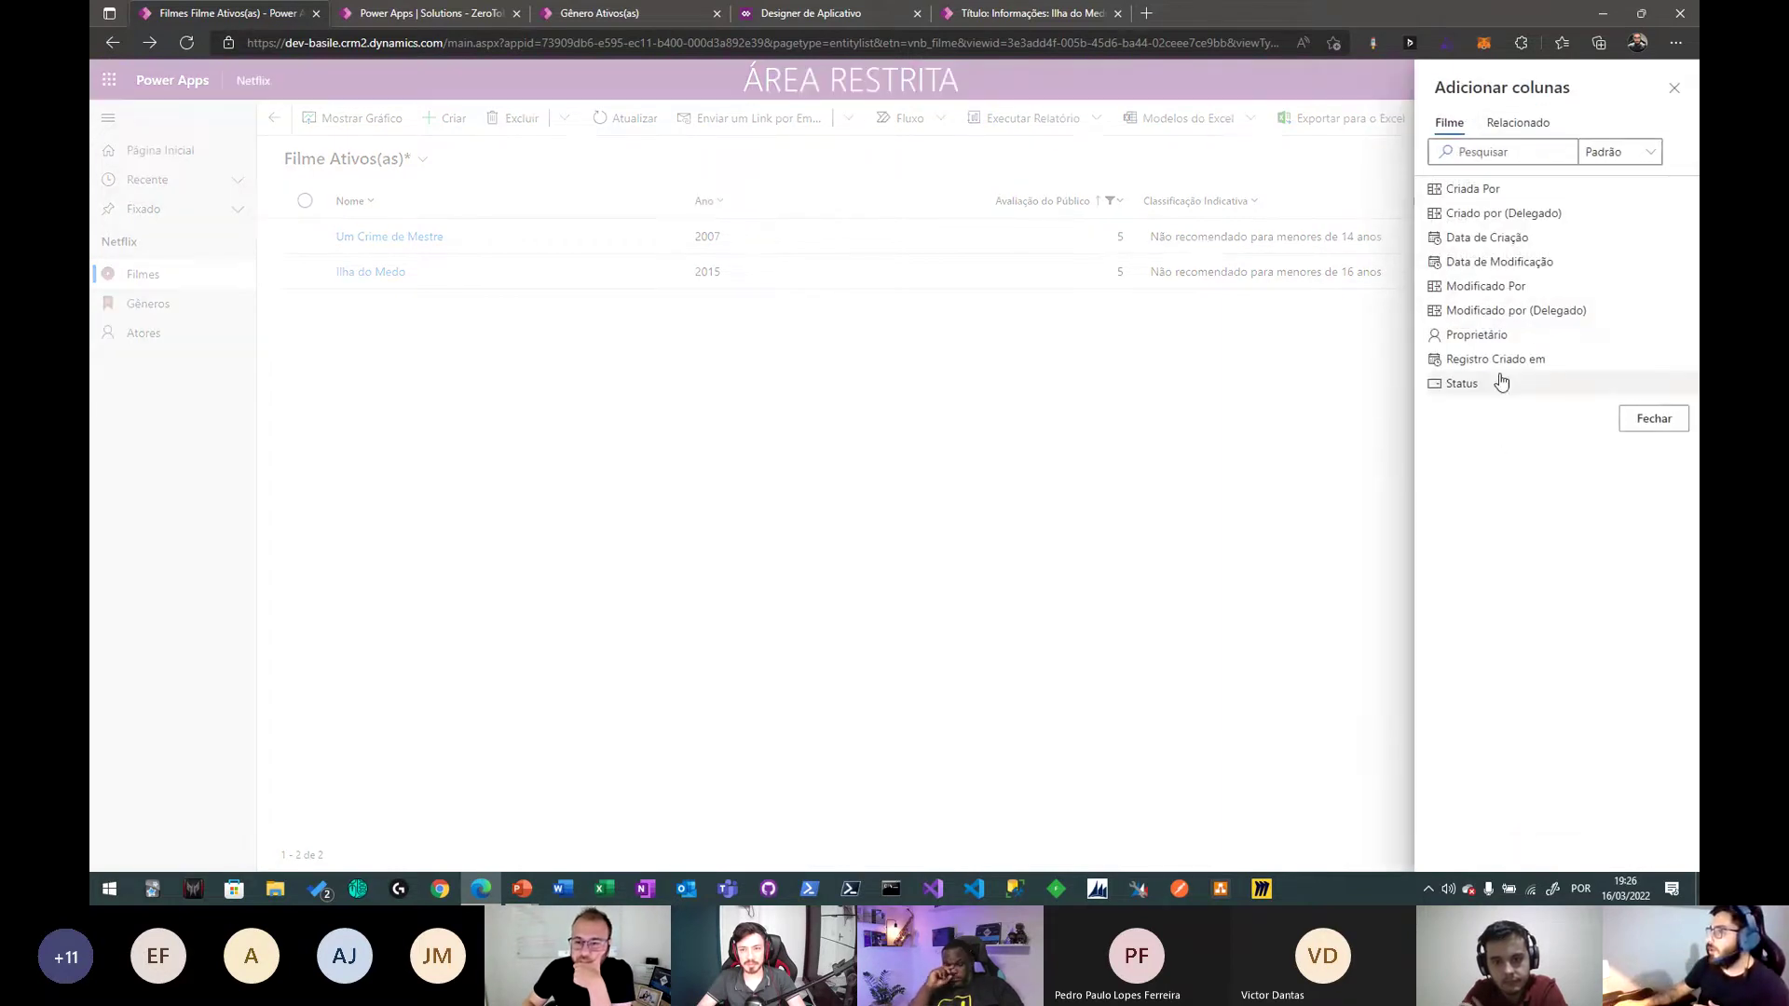
left_click(1509, 337)
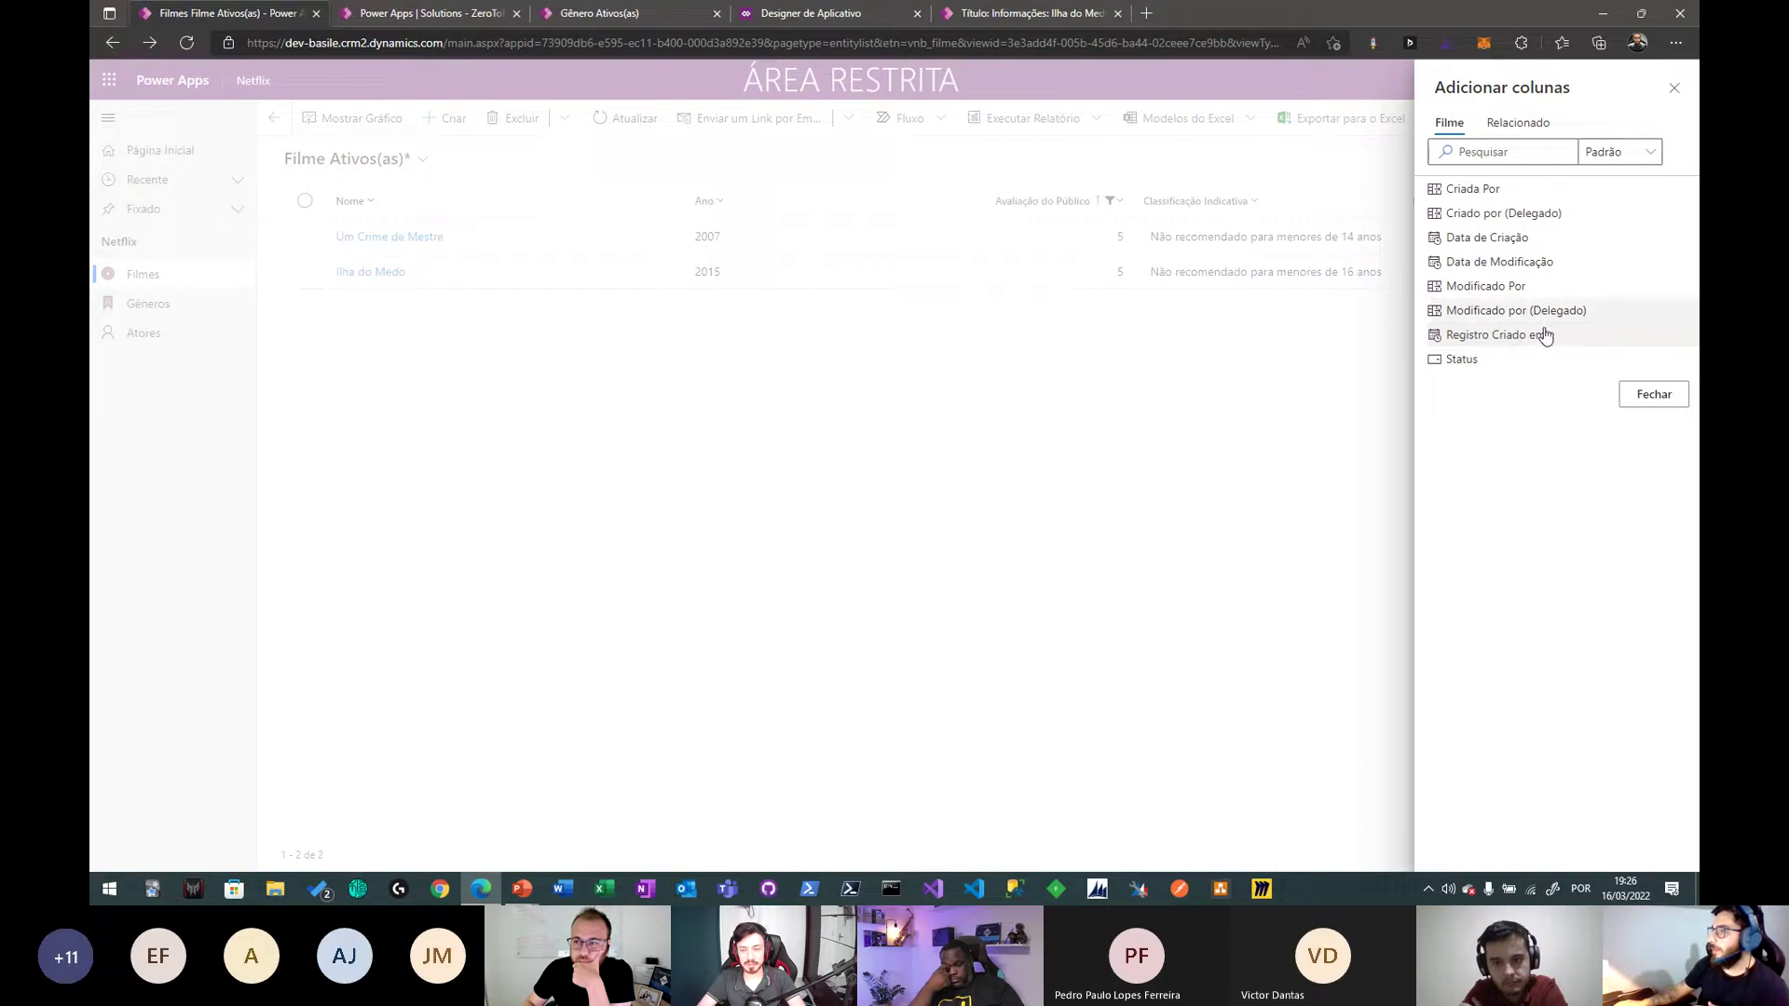
left_click(1649, 395)
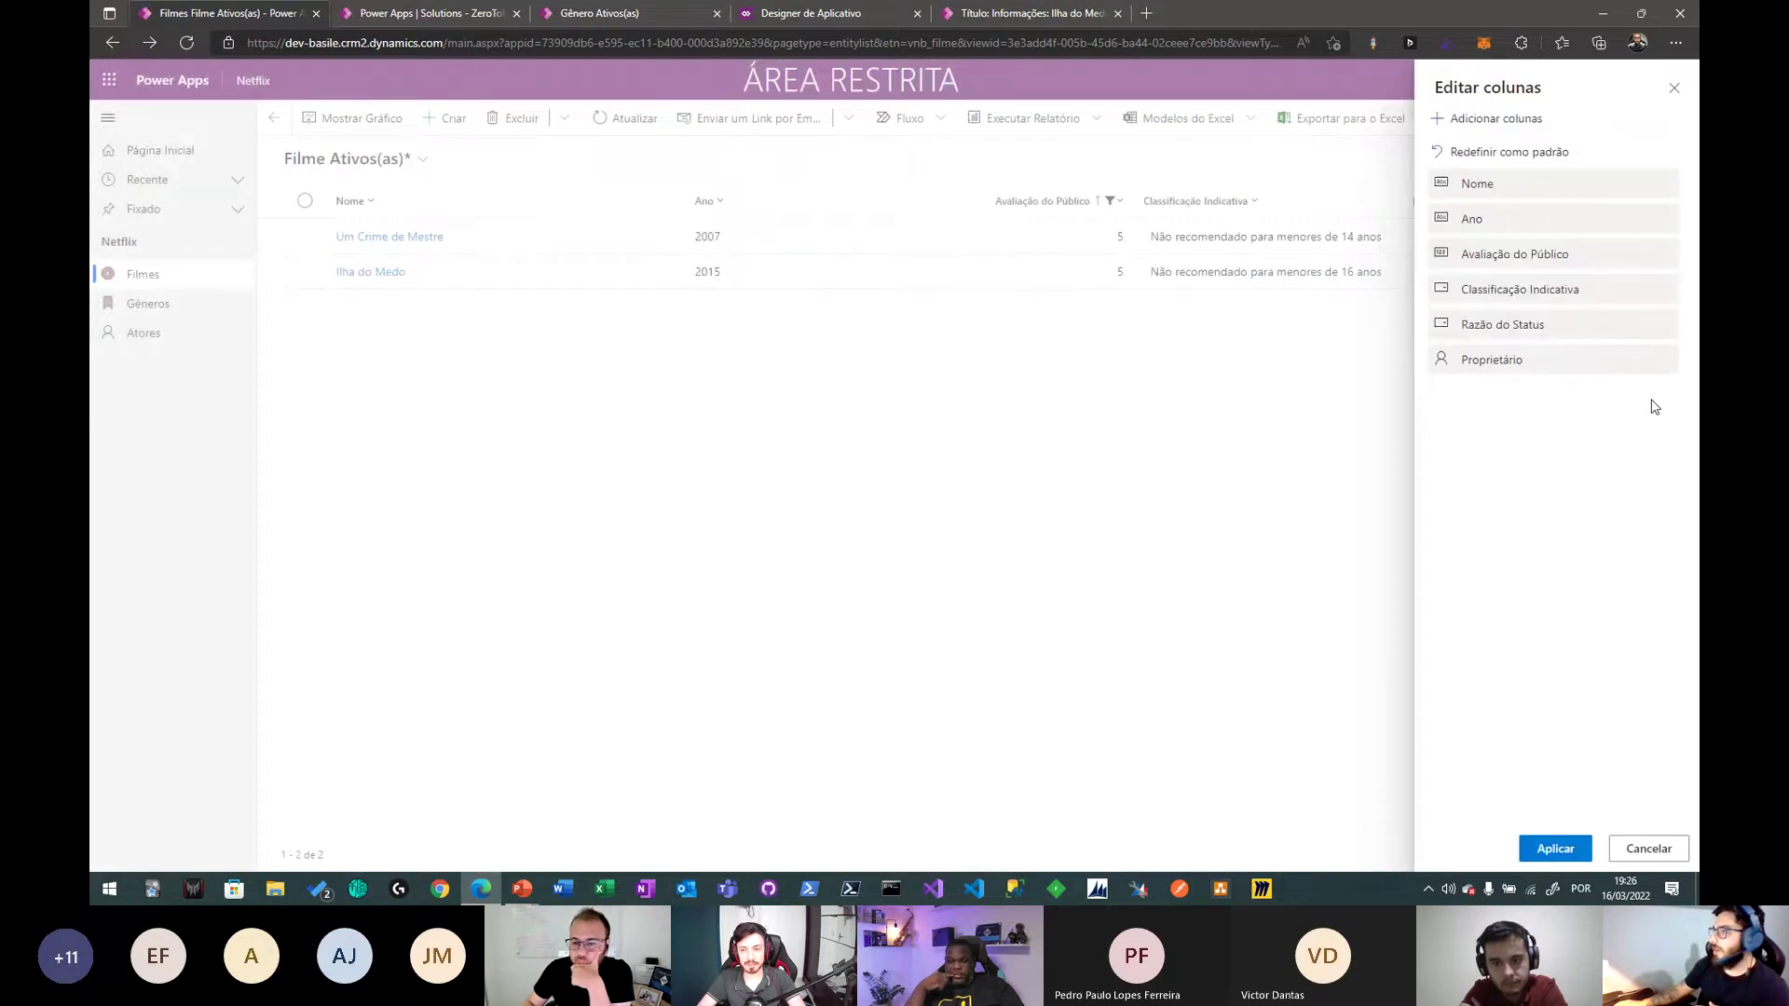
left_click(1557, 846)
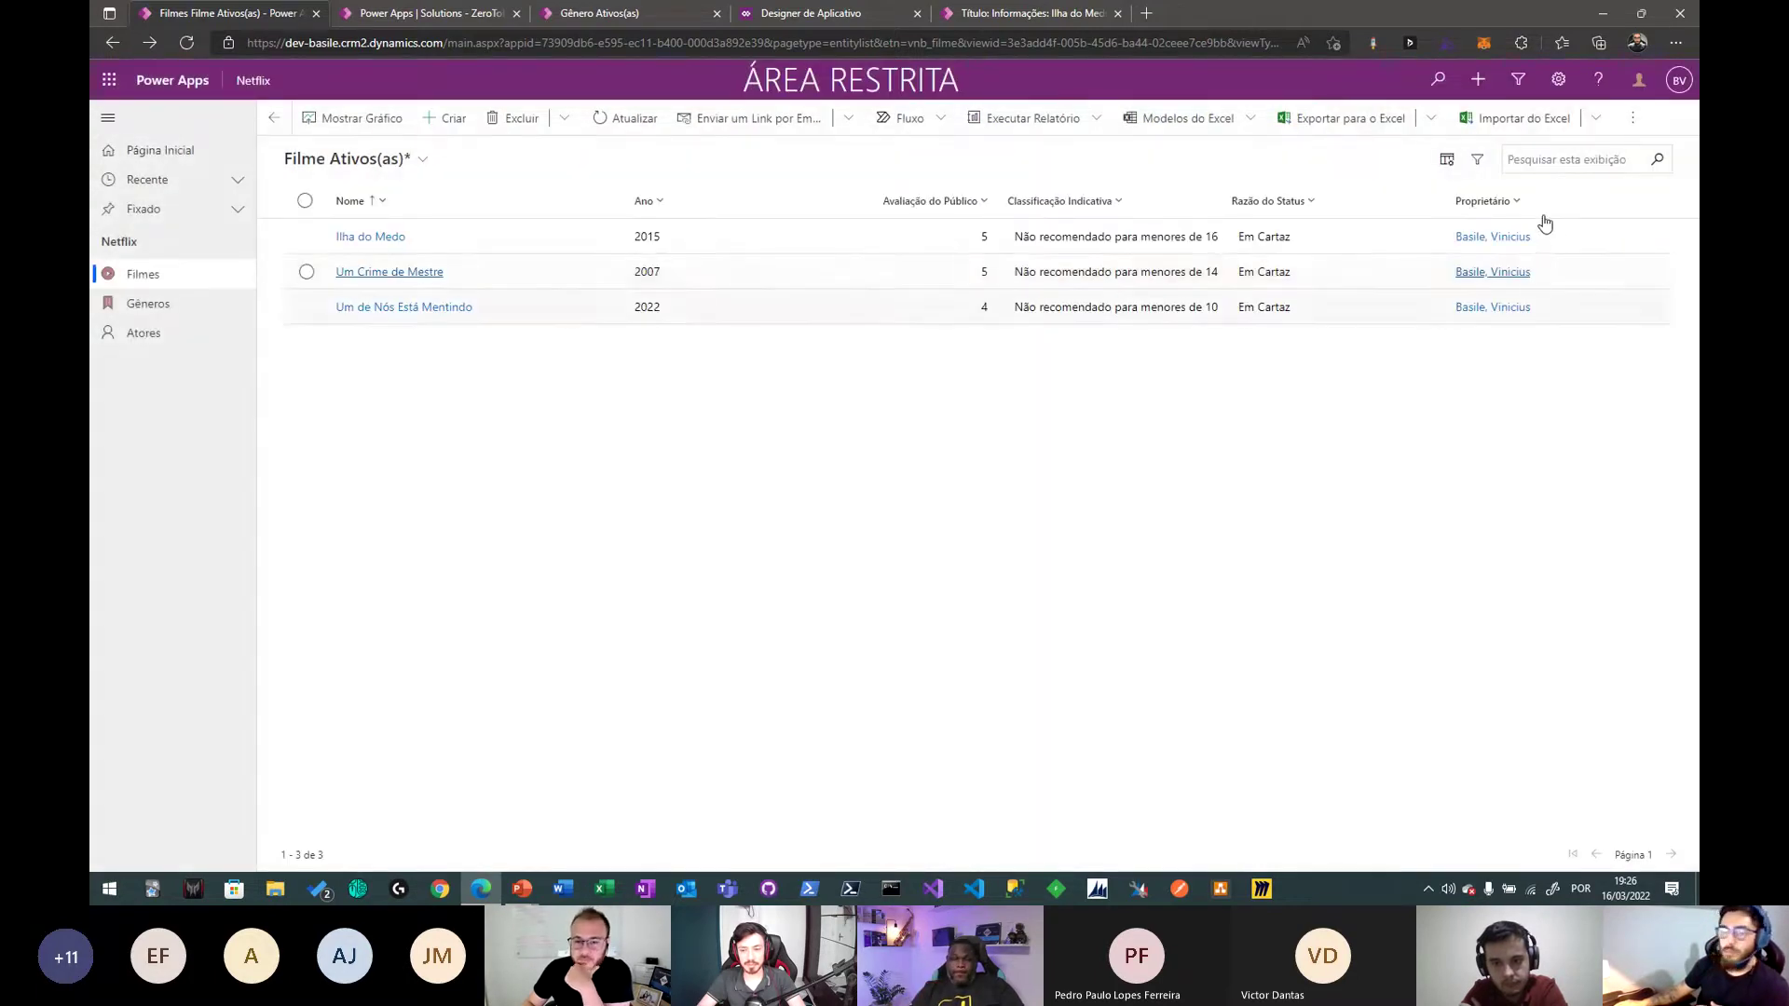
left_click(1478, 161)
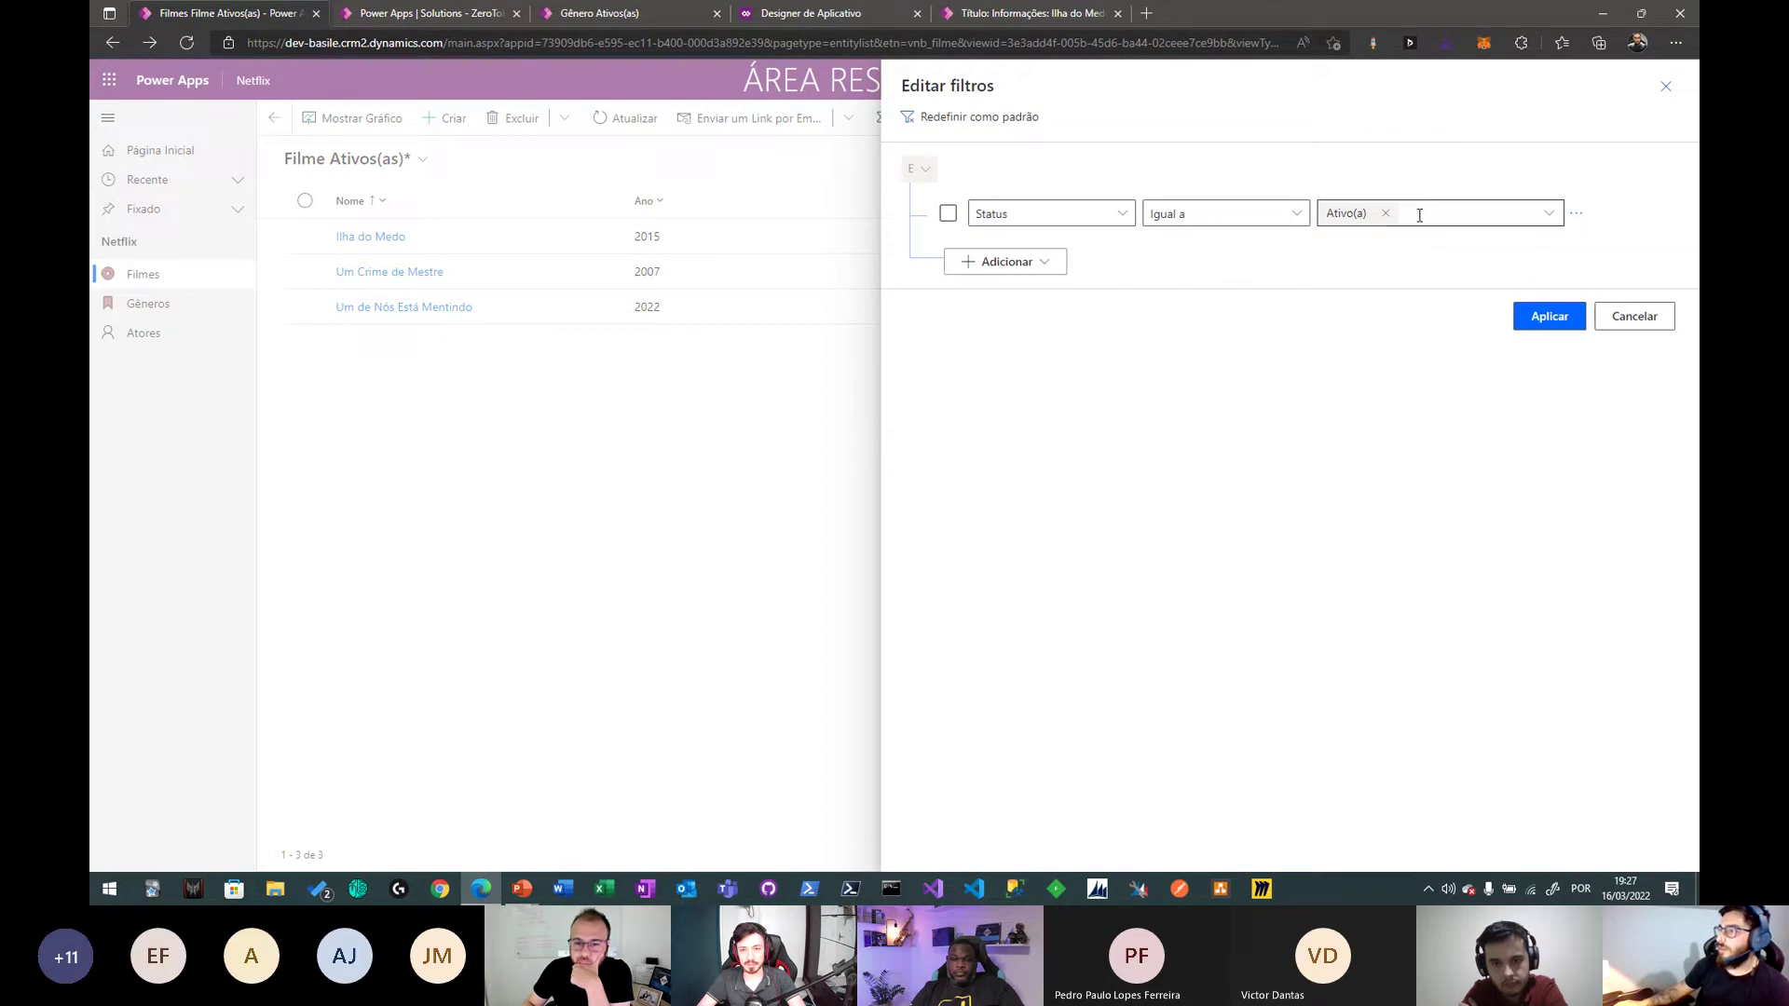
left_click(1045, 263)
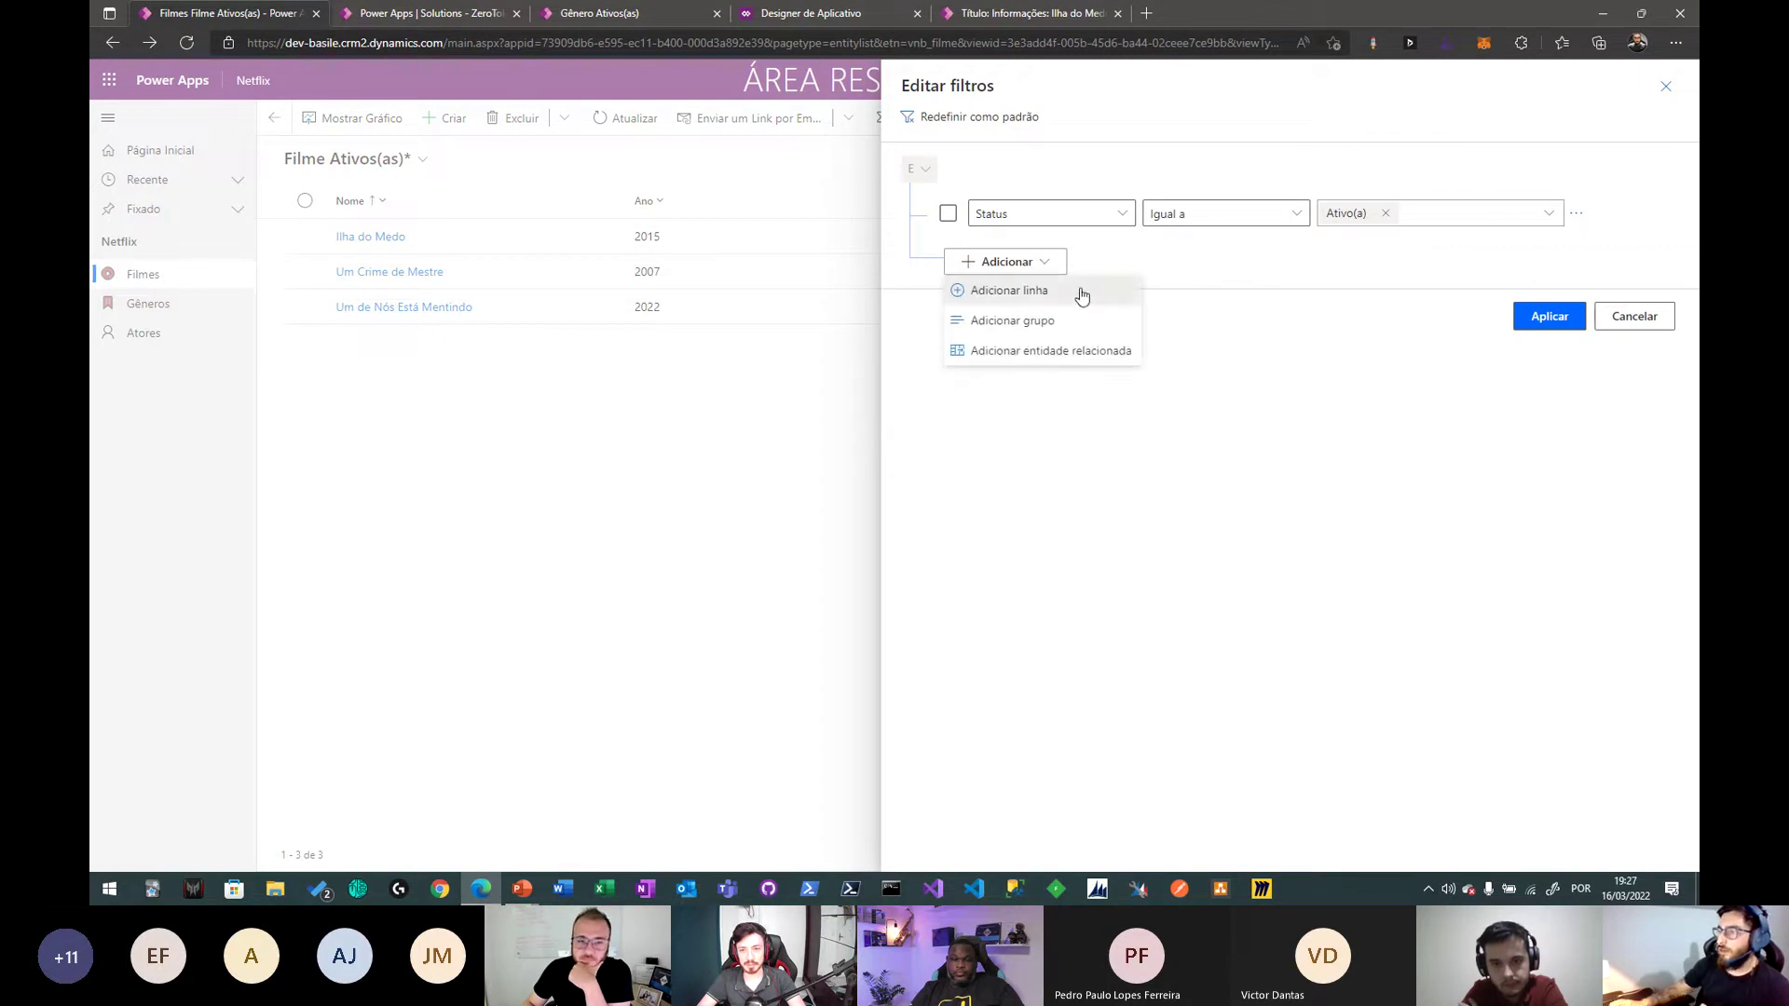
left_click(1081, 294)
left_click(1478, 270)
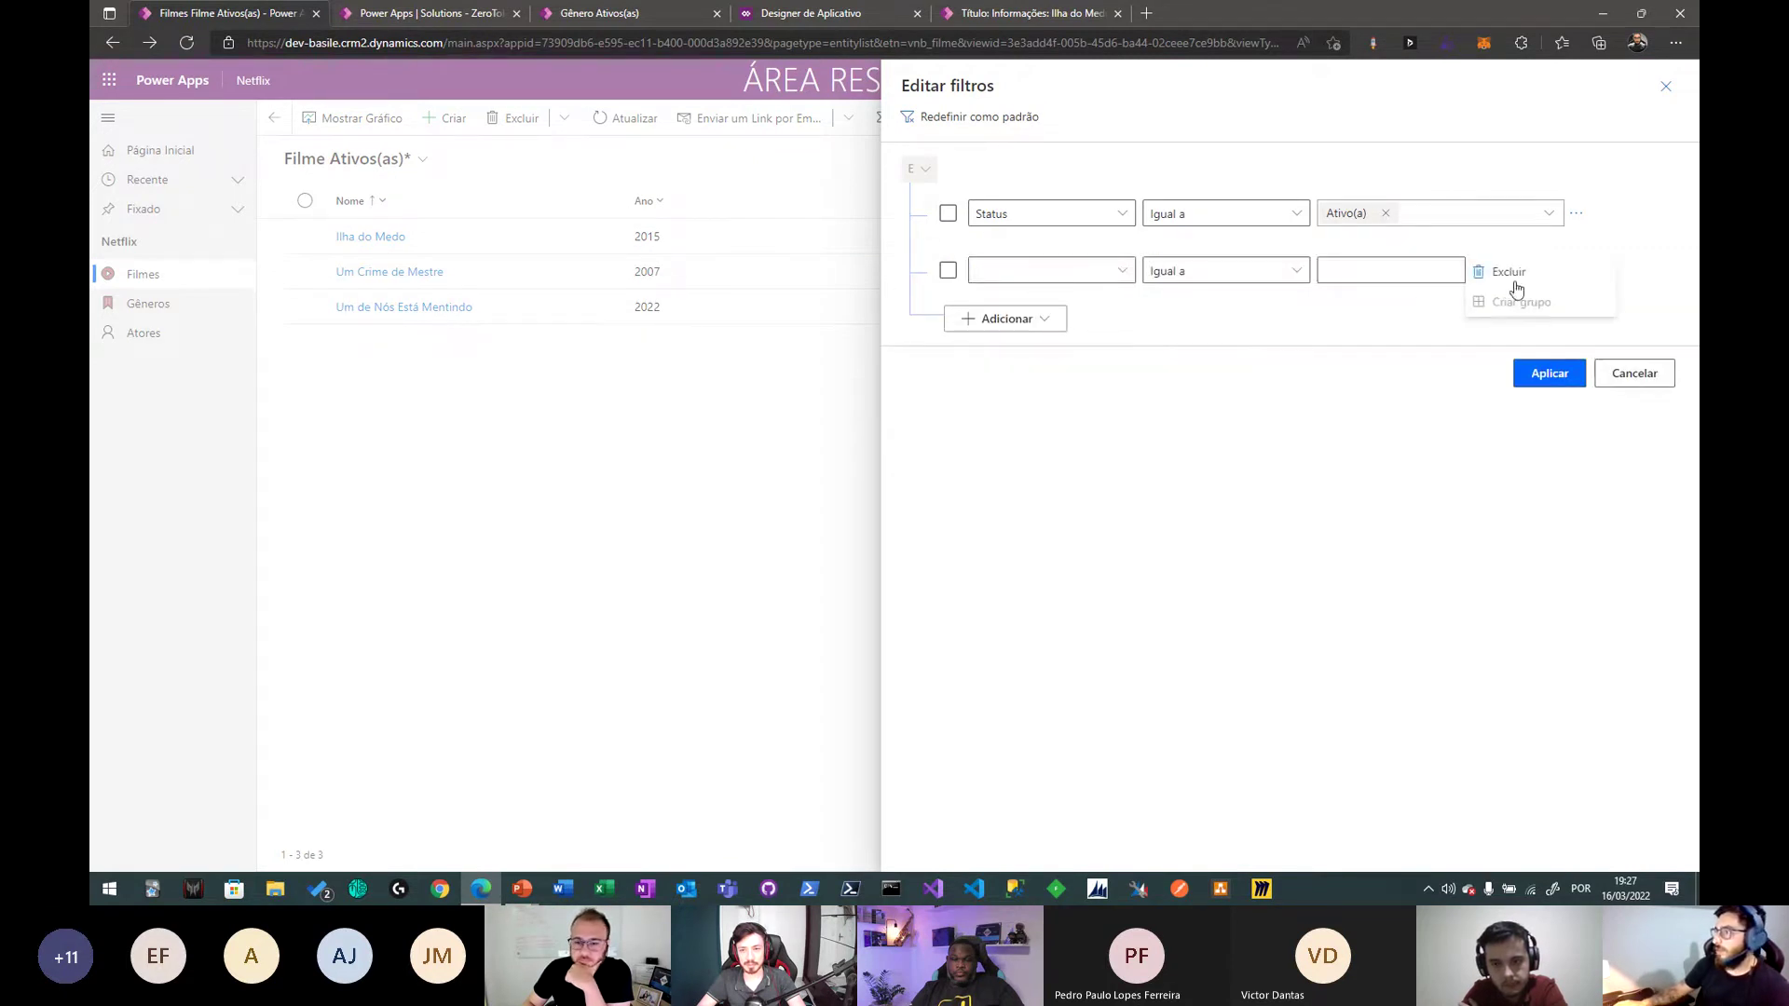
left_click(1514, 282)
- Add a related entity condition for Gêneros (Gêneros) to the view's filters
left_click(1025, 262)
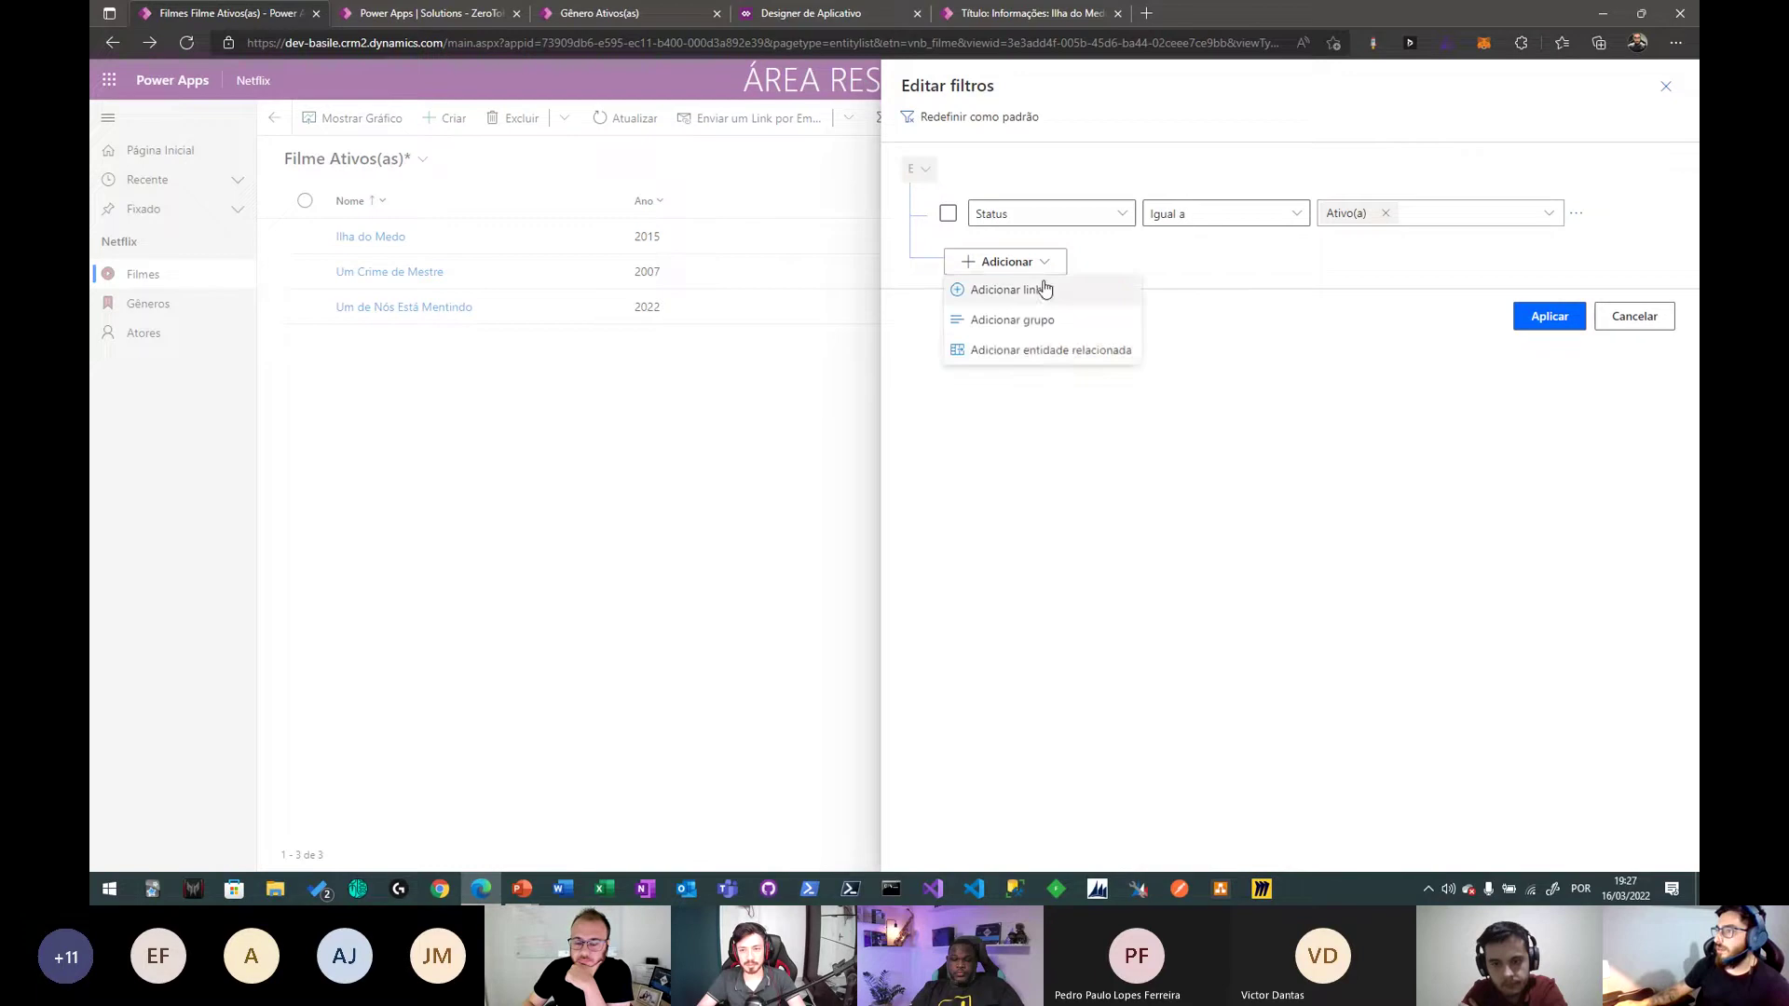
left_click(1057, 358)
left_click(1111, 274)
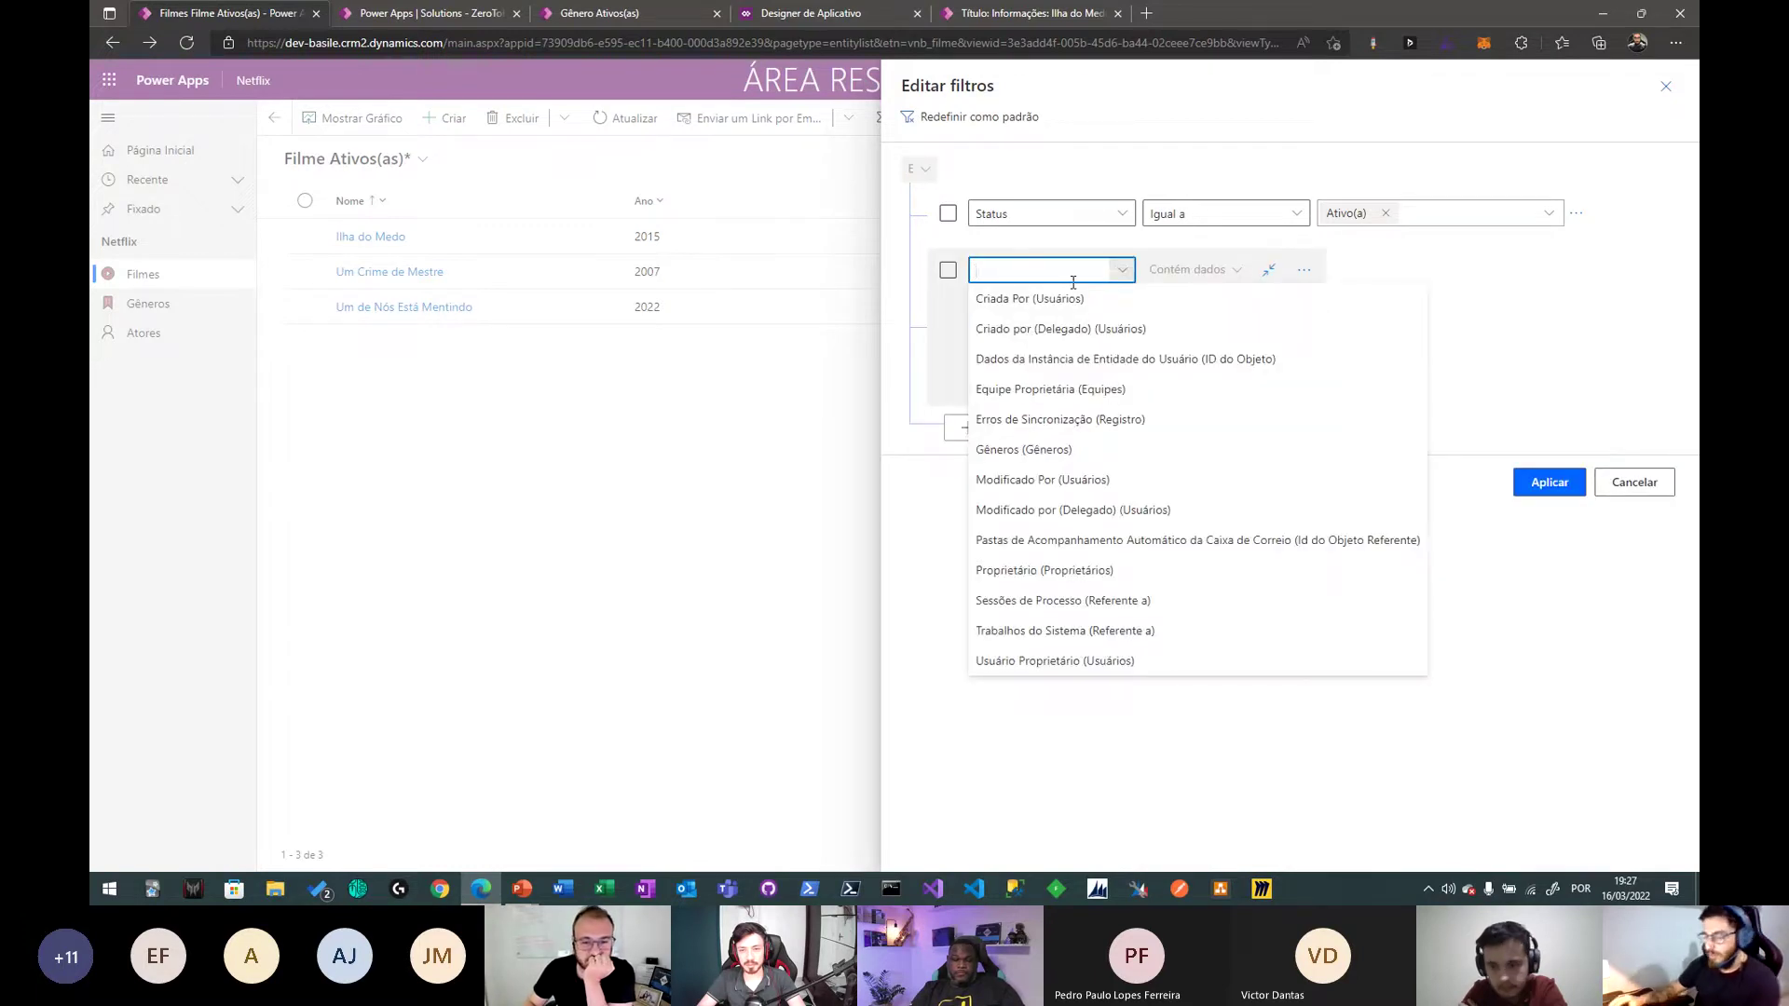
type("Gêneros (Gêneros")
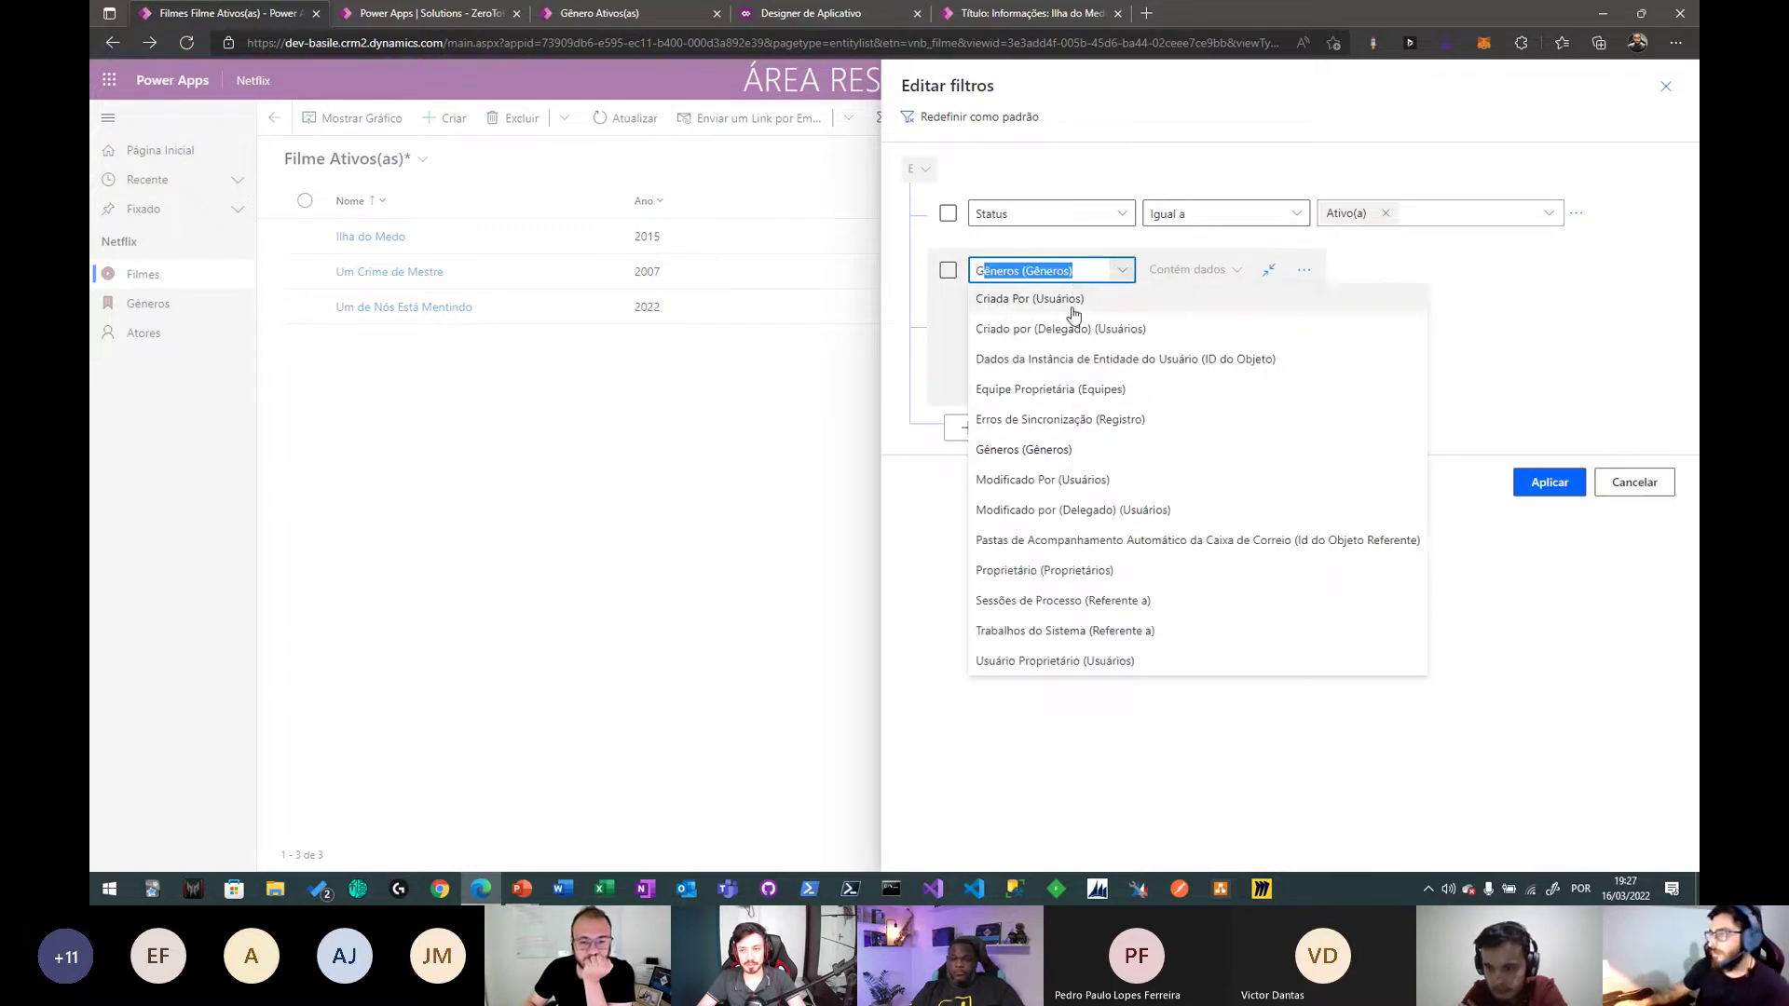
key("Return")
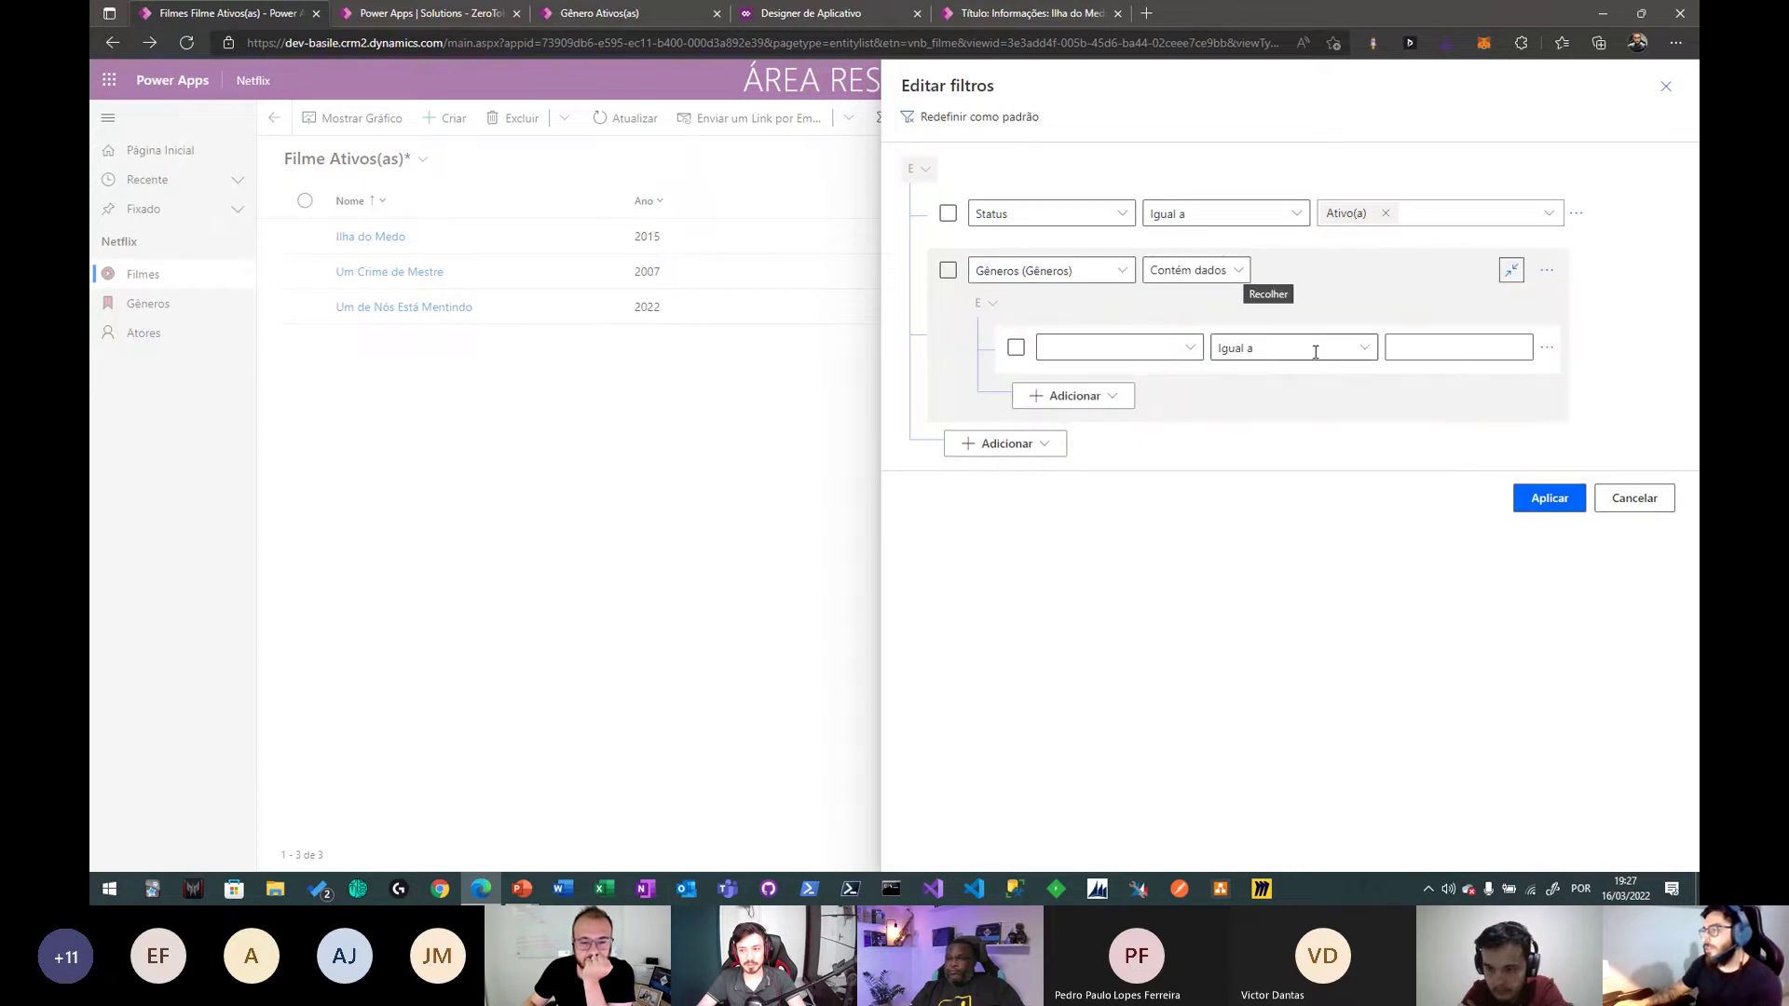
- Set the related condition to Gênero Igual a Comédia and apply the filters to the film list
left_click(1185, 349)
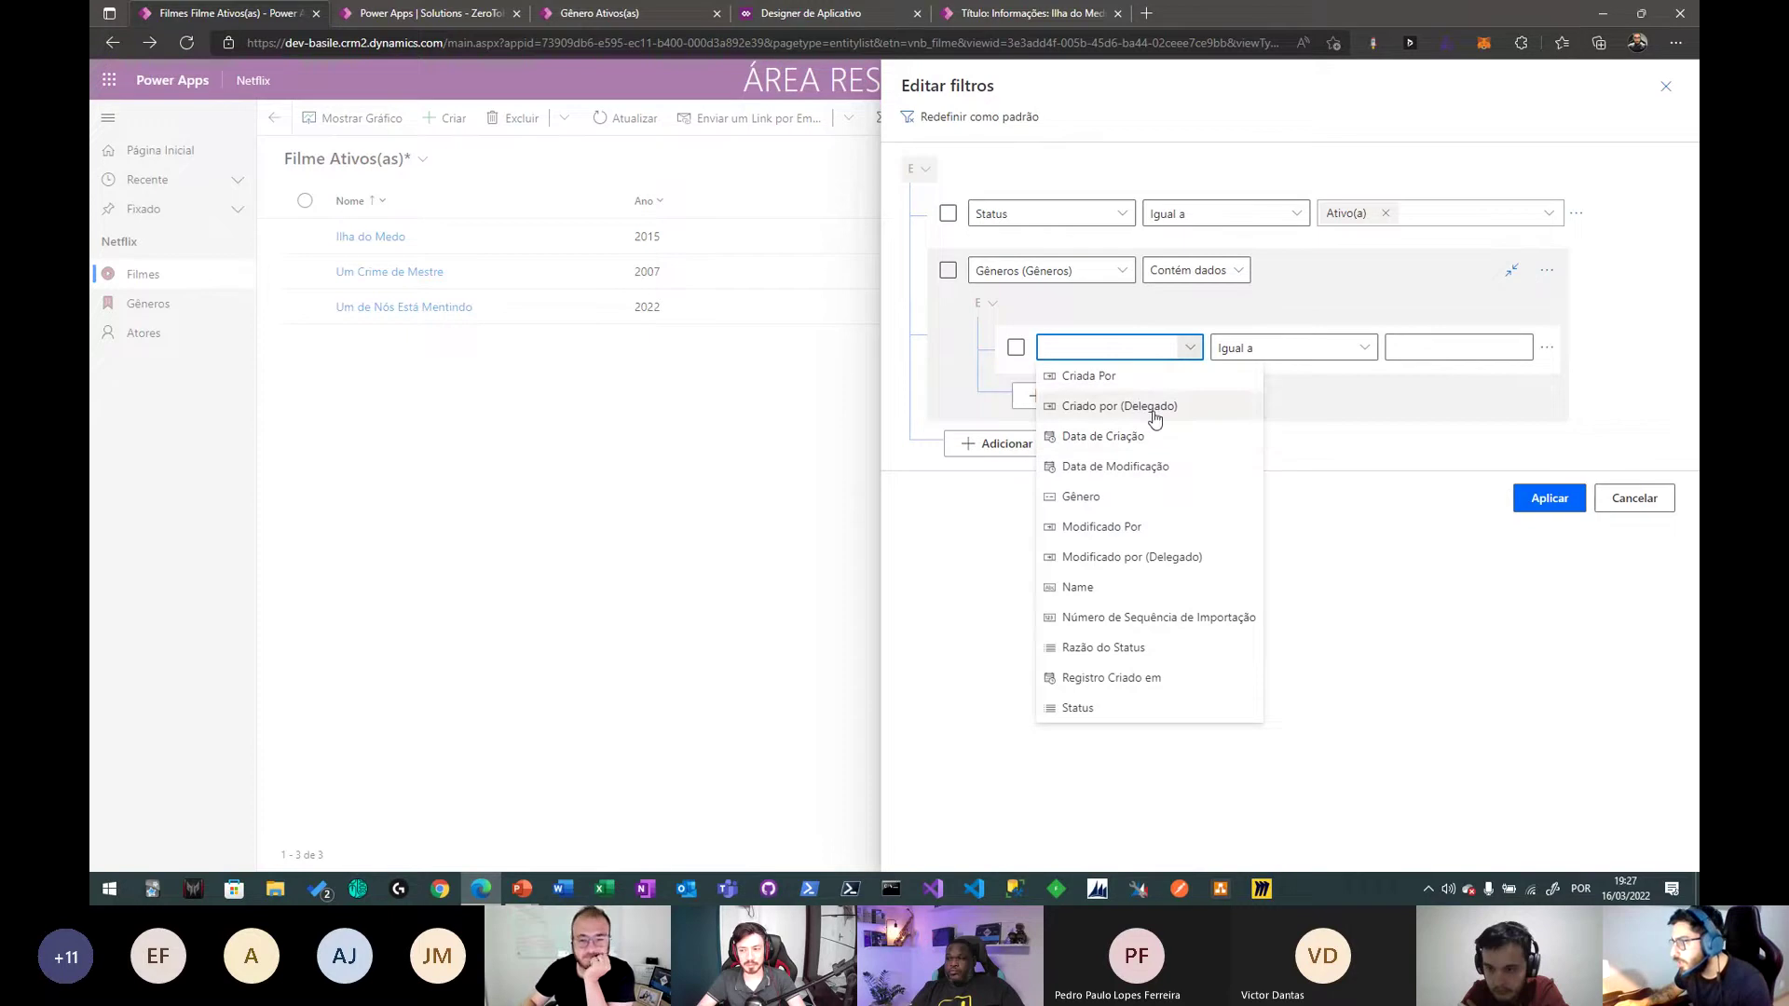
left_click(1113, 495)
left_click(1449, 347)
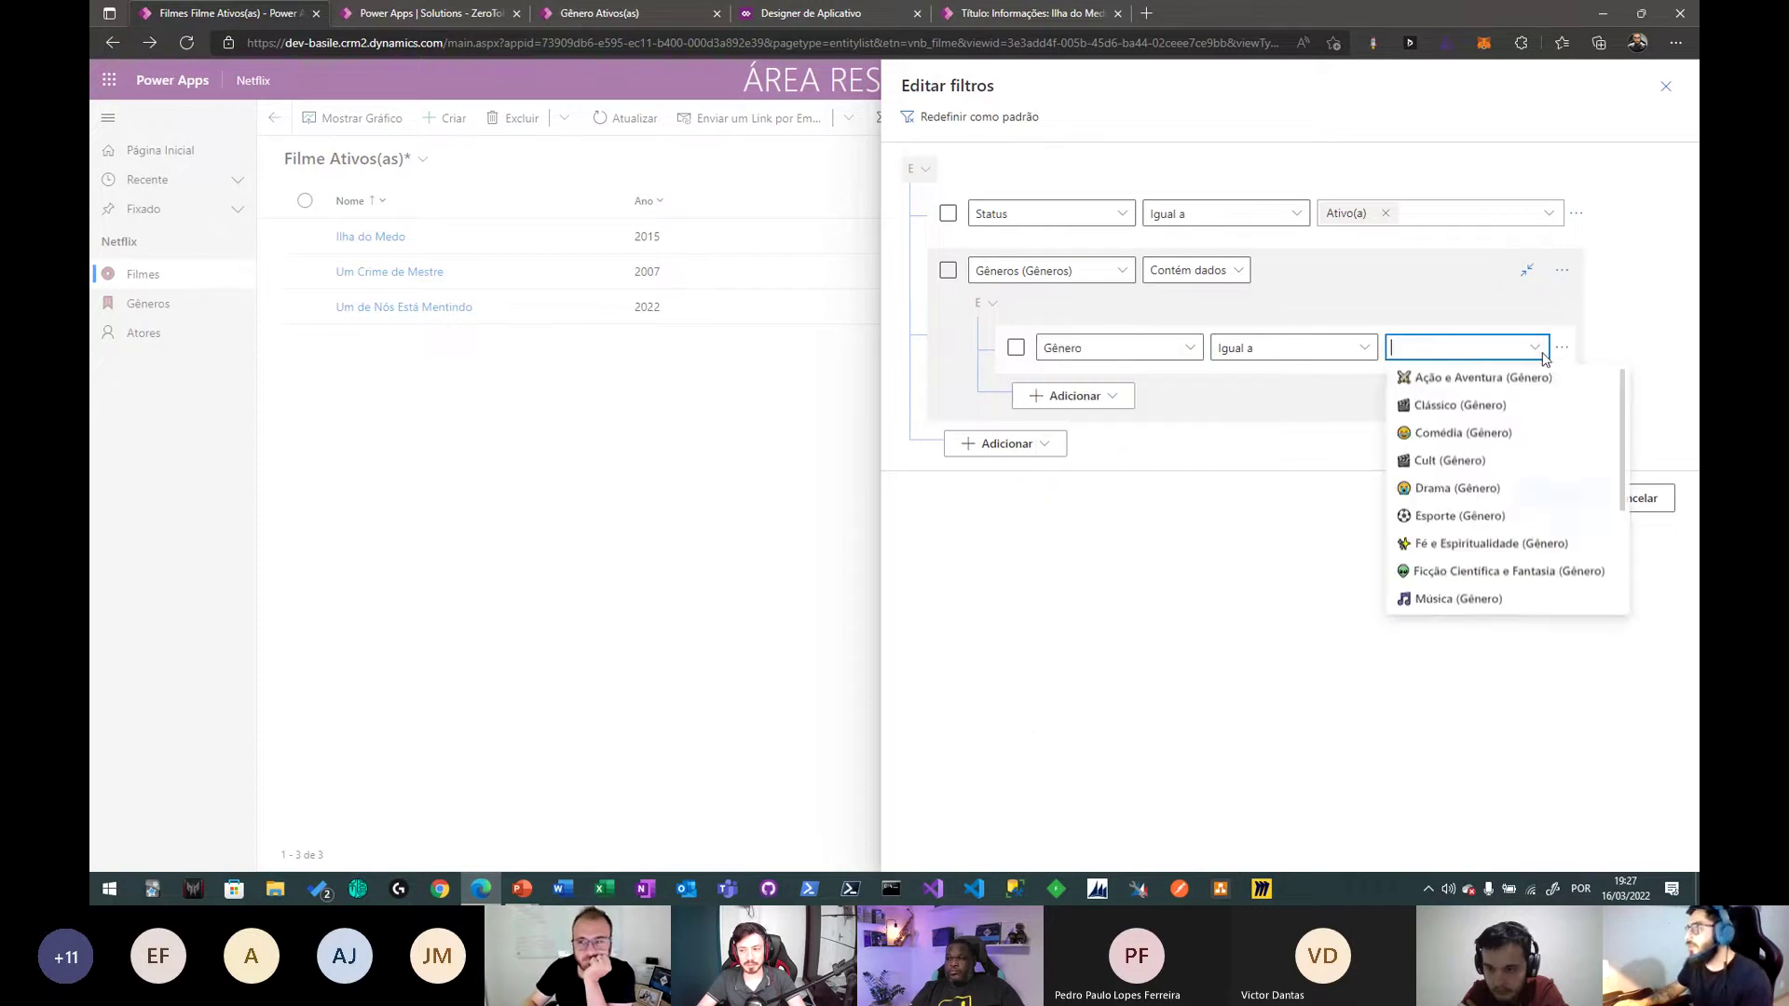
left_click(1477, 430)
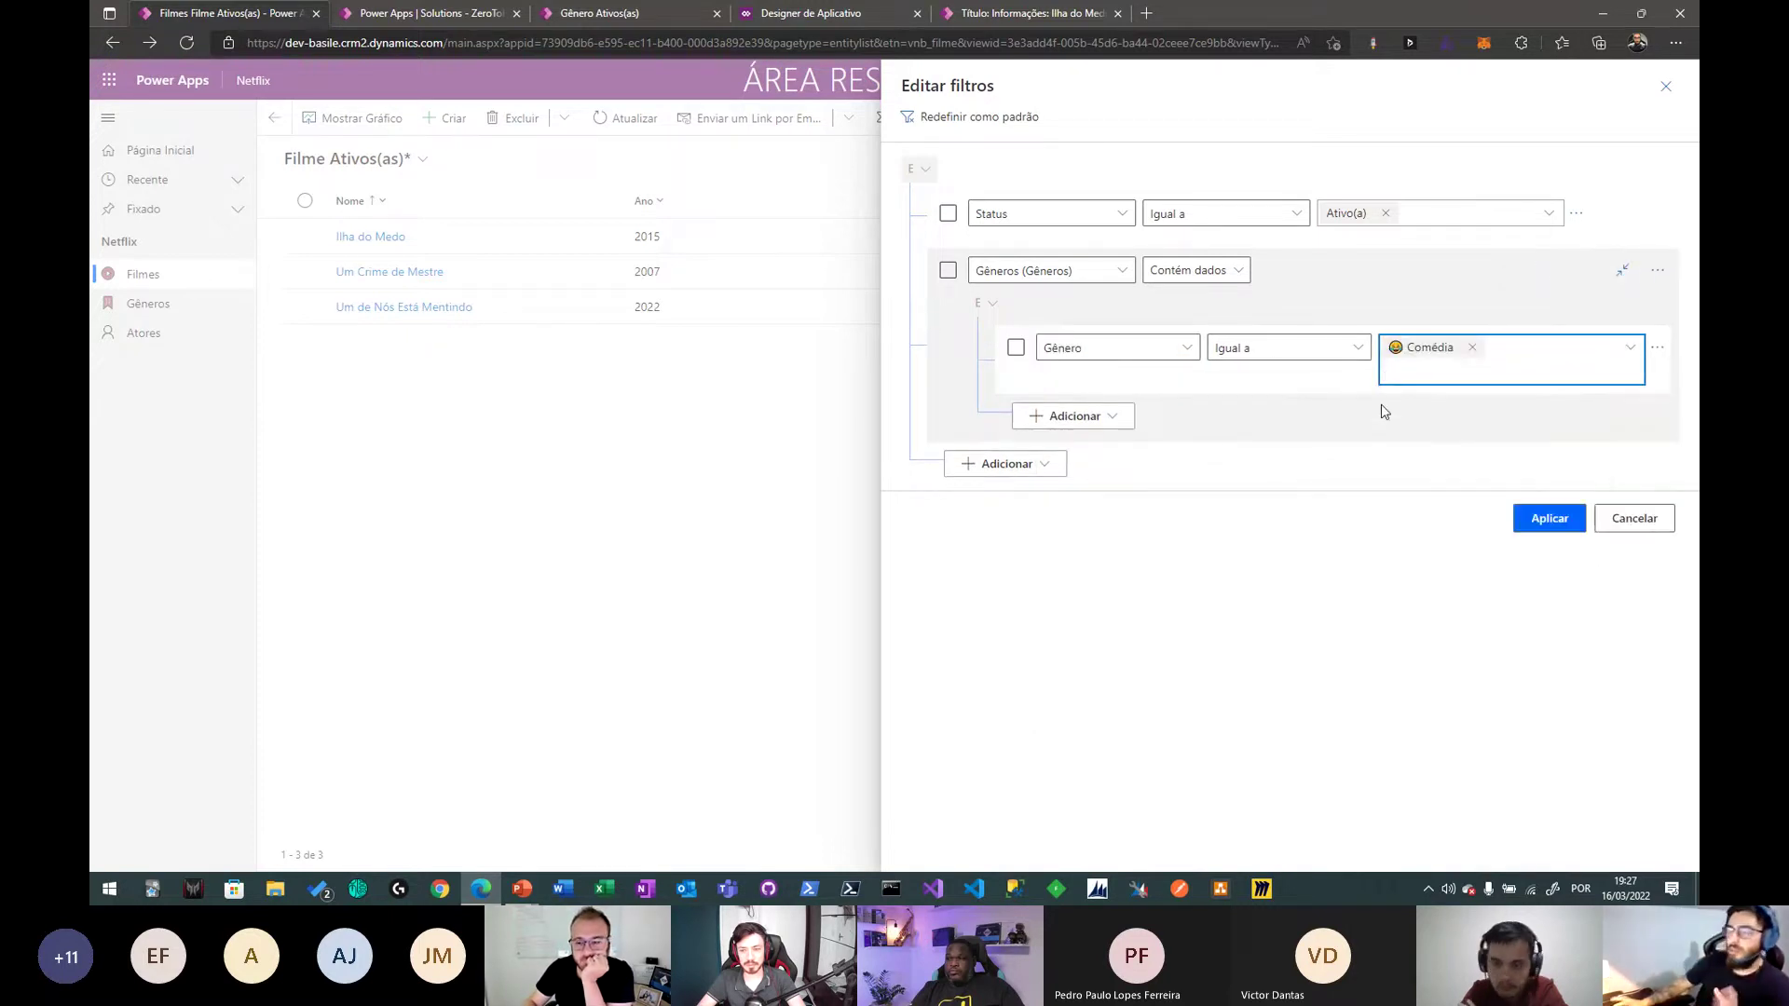
left_click(1536, 533)
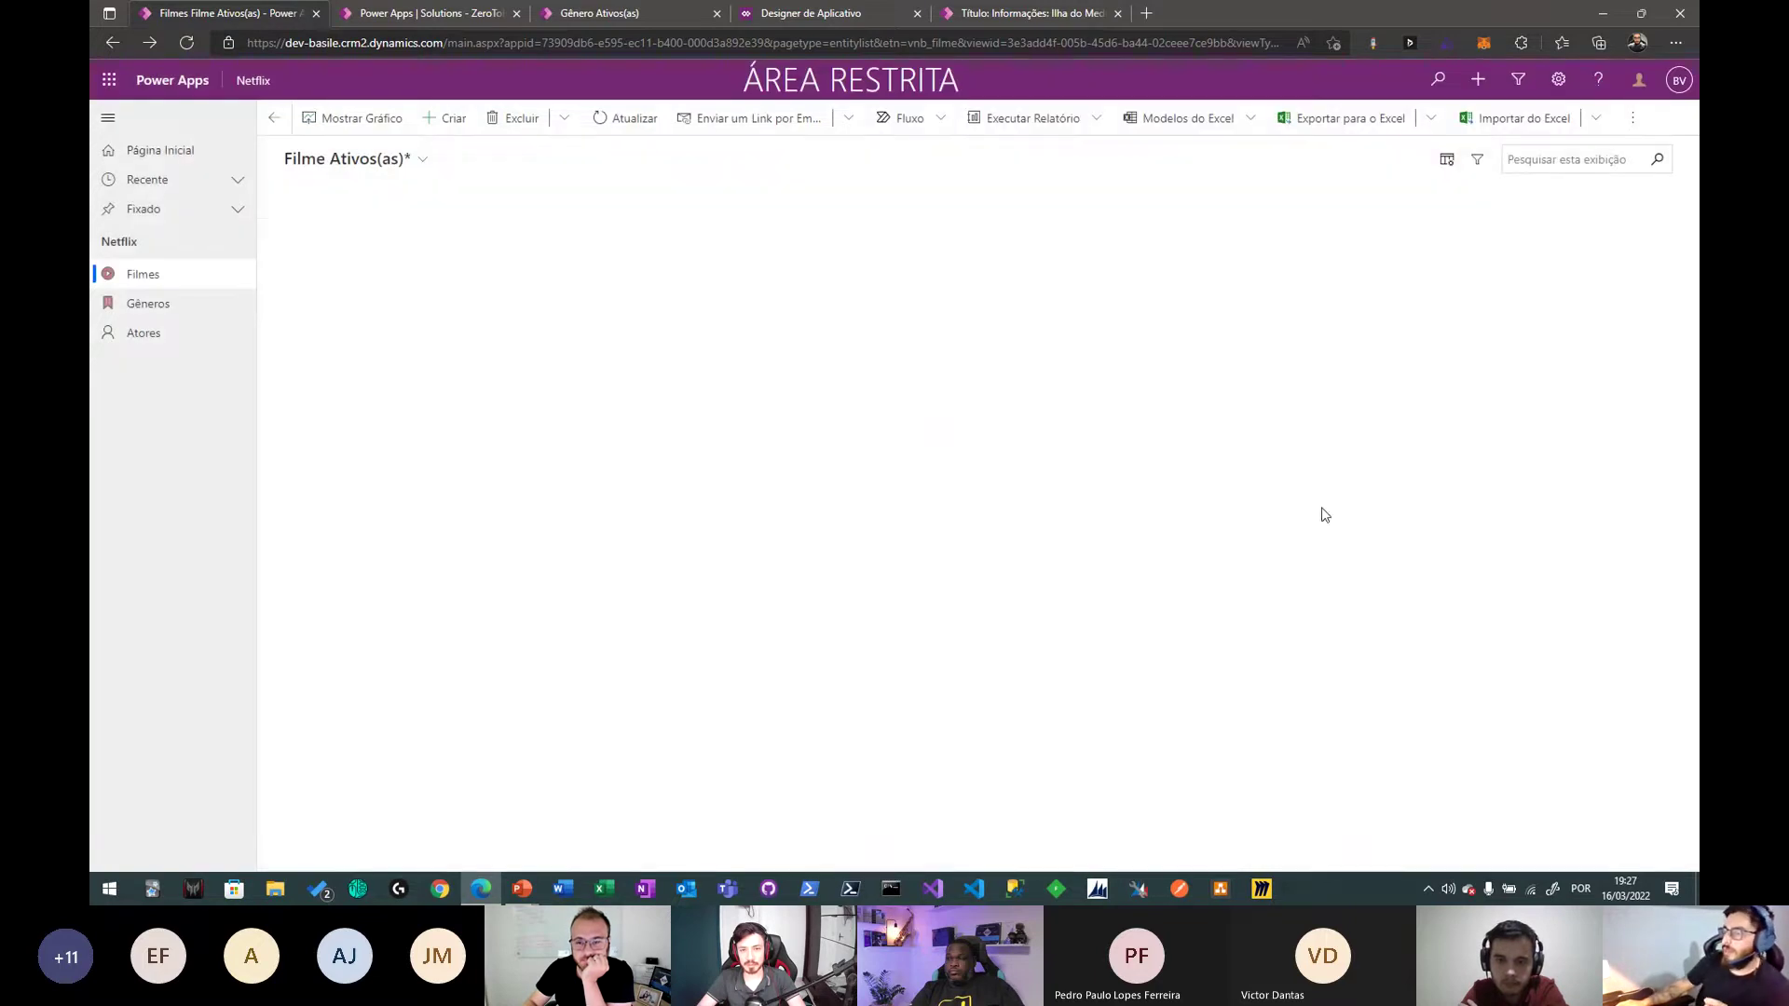
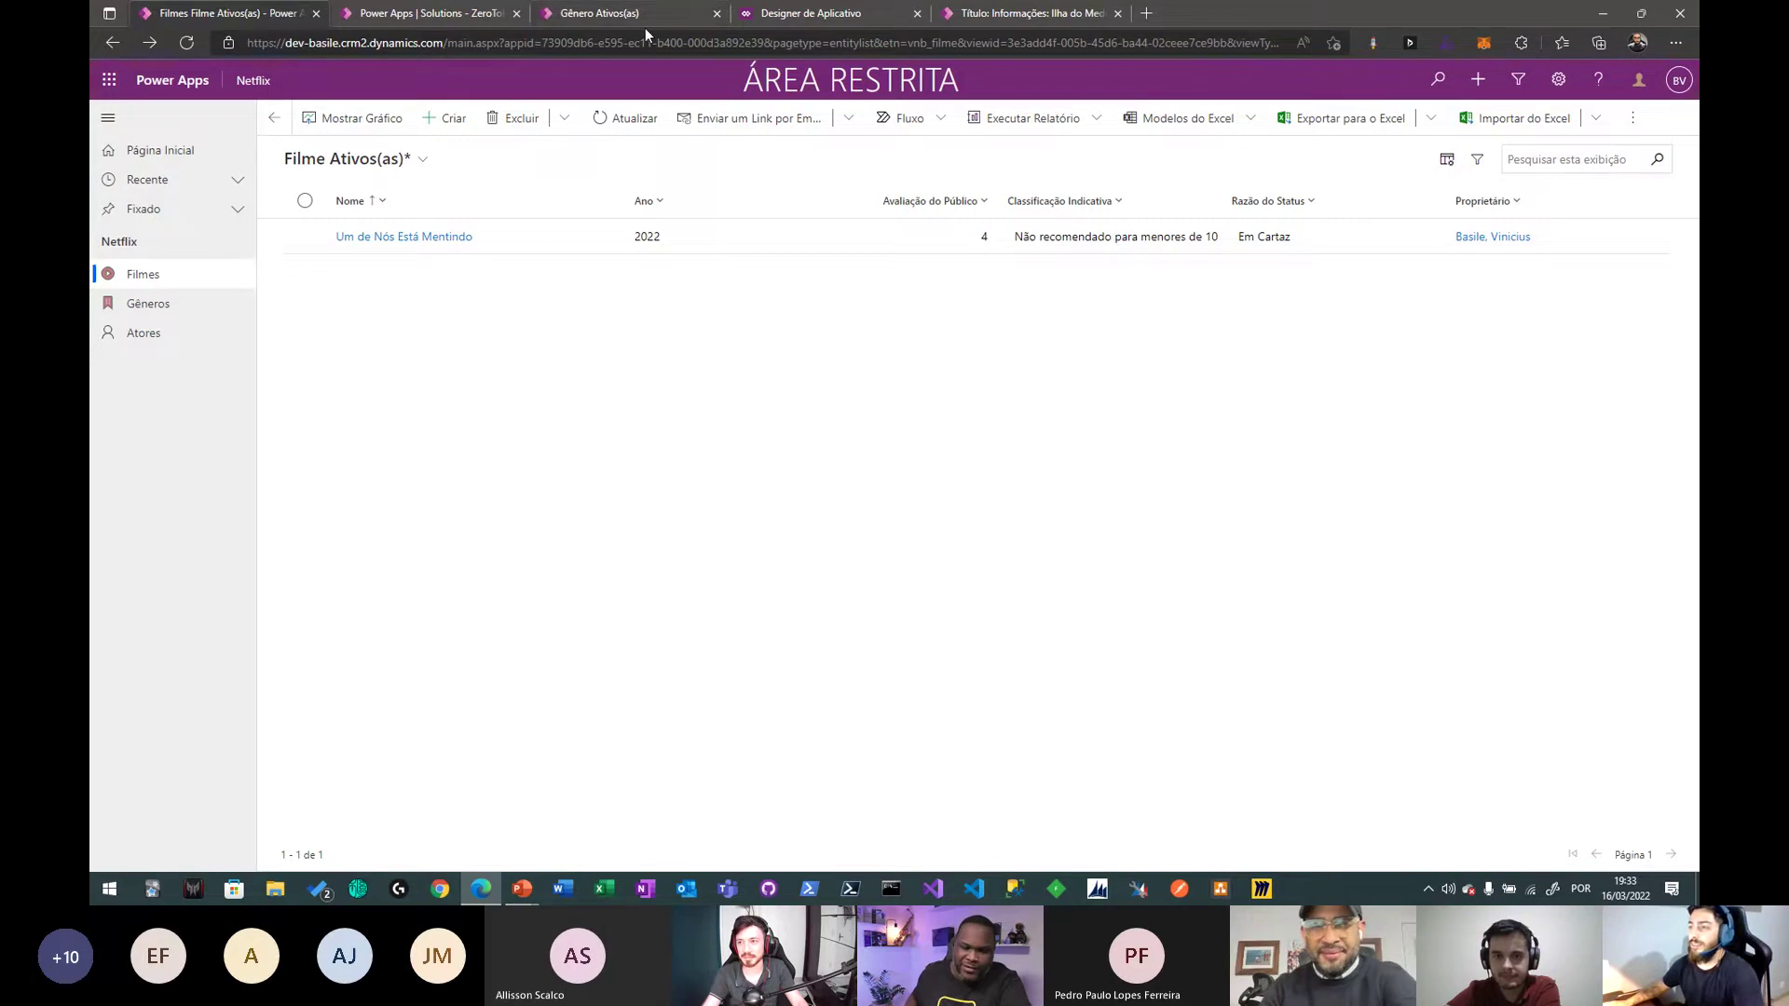
- Switch to the ZeroToHero solution in Power Apps and start a new table with the display name Função
left_click(830, 19)
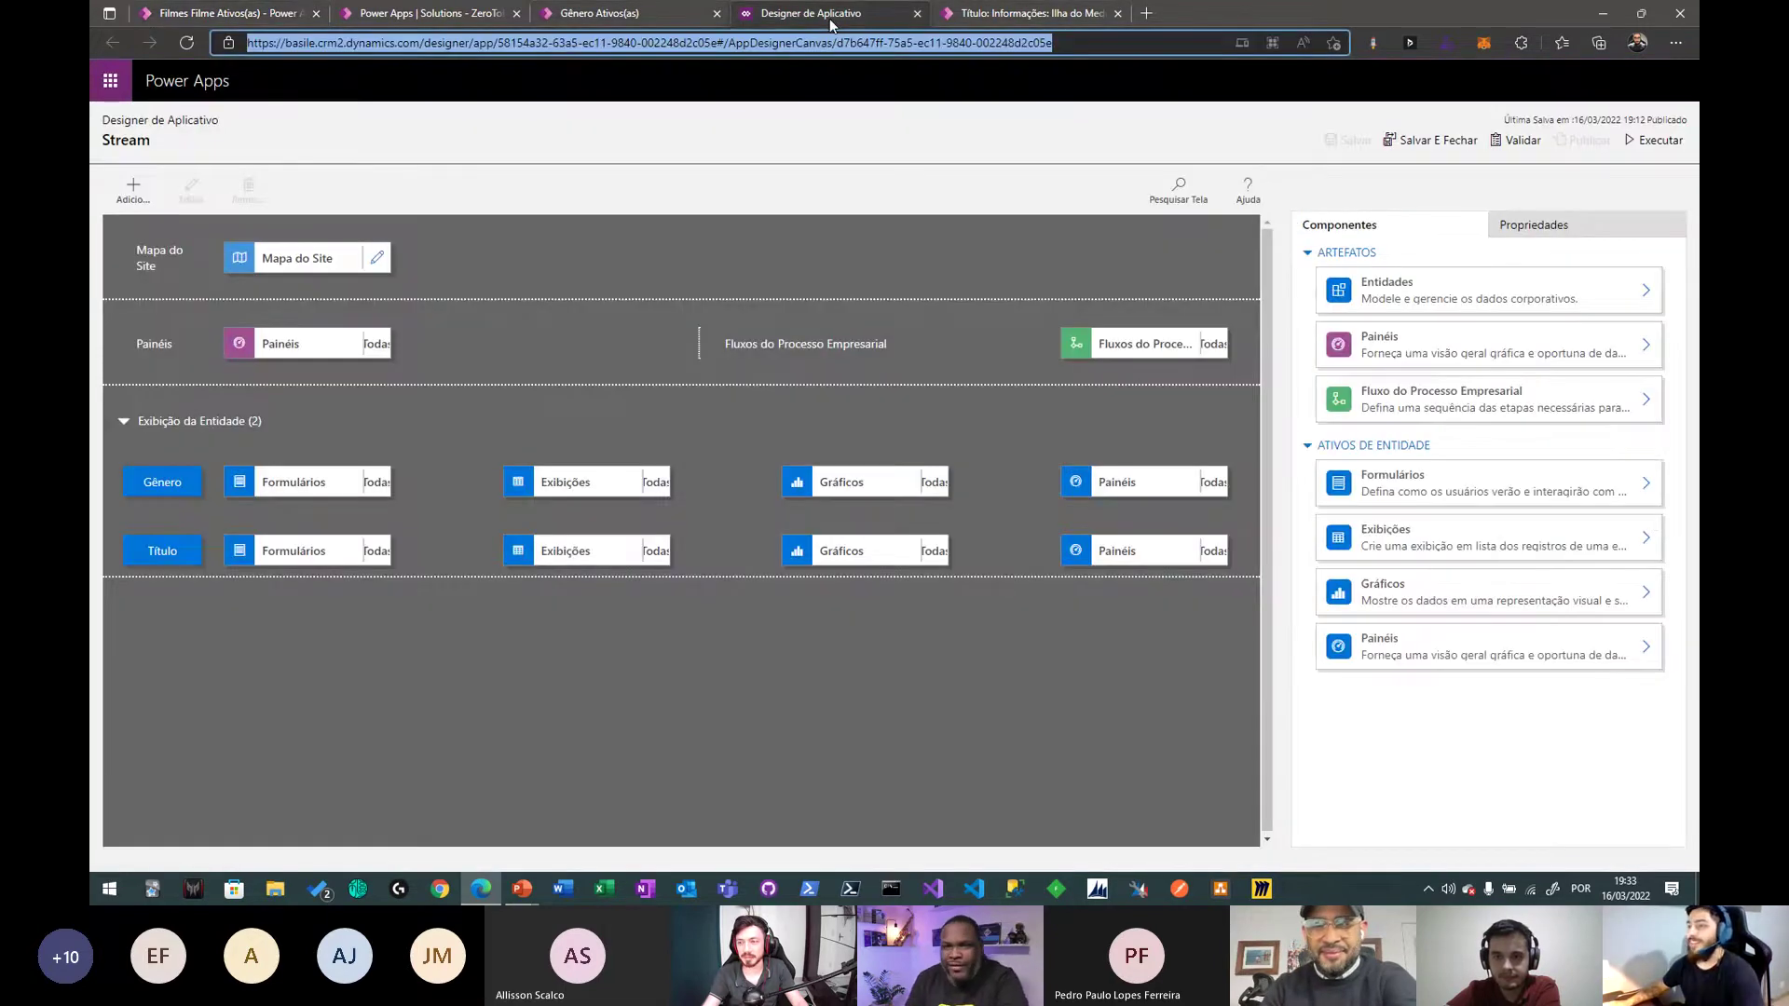
key("ctrl+2")
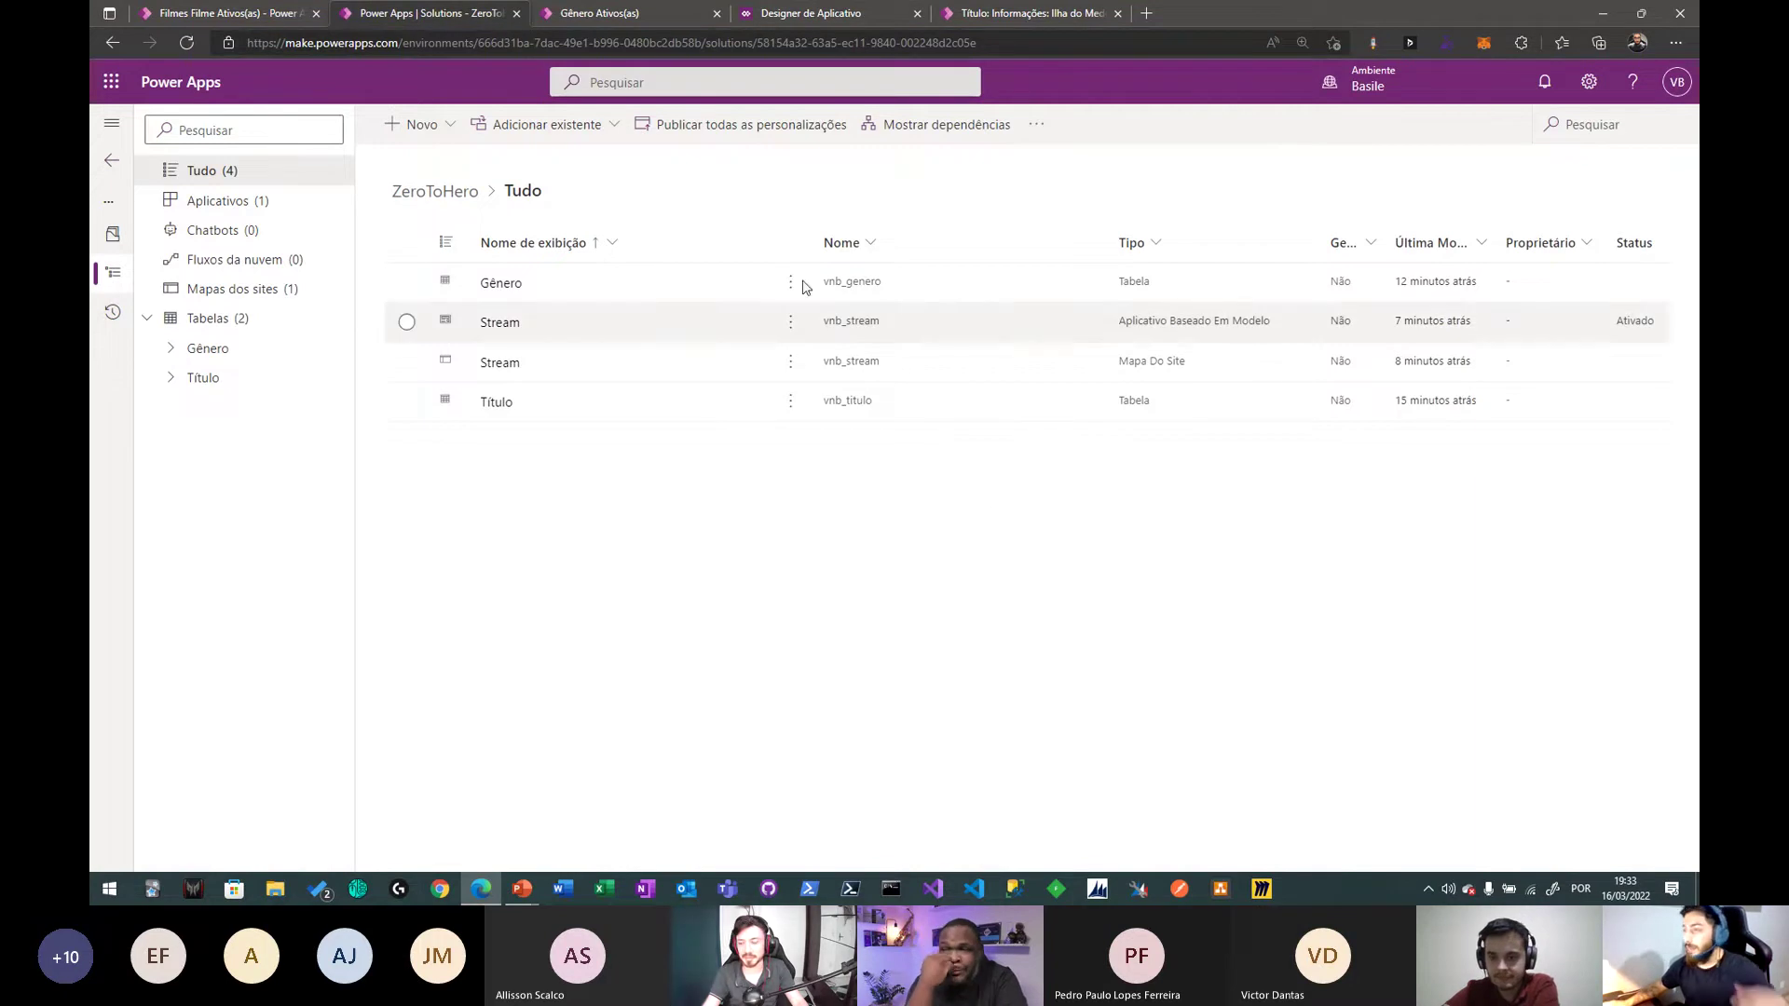
left_click(424, 125)
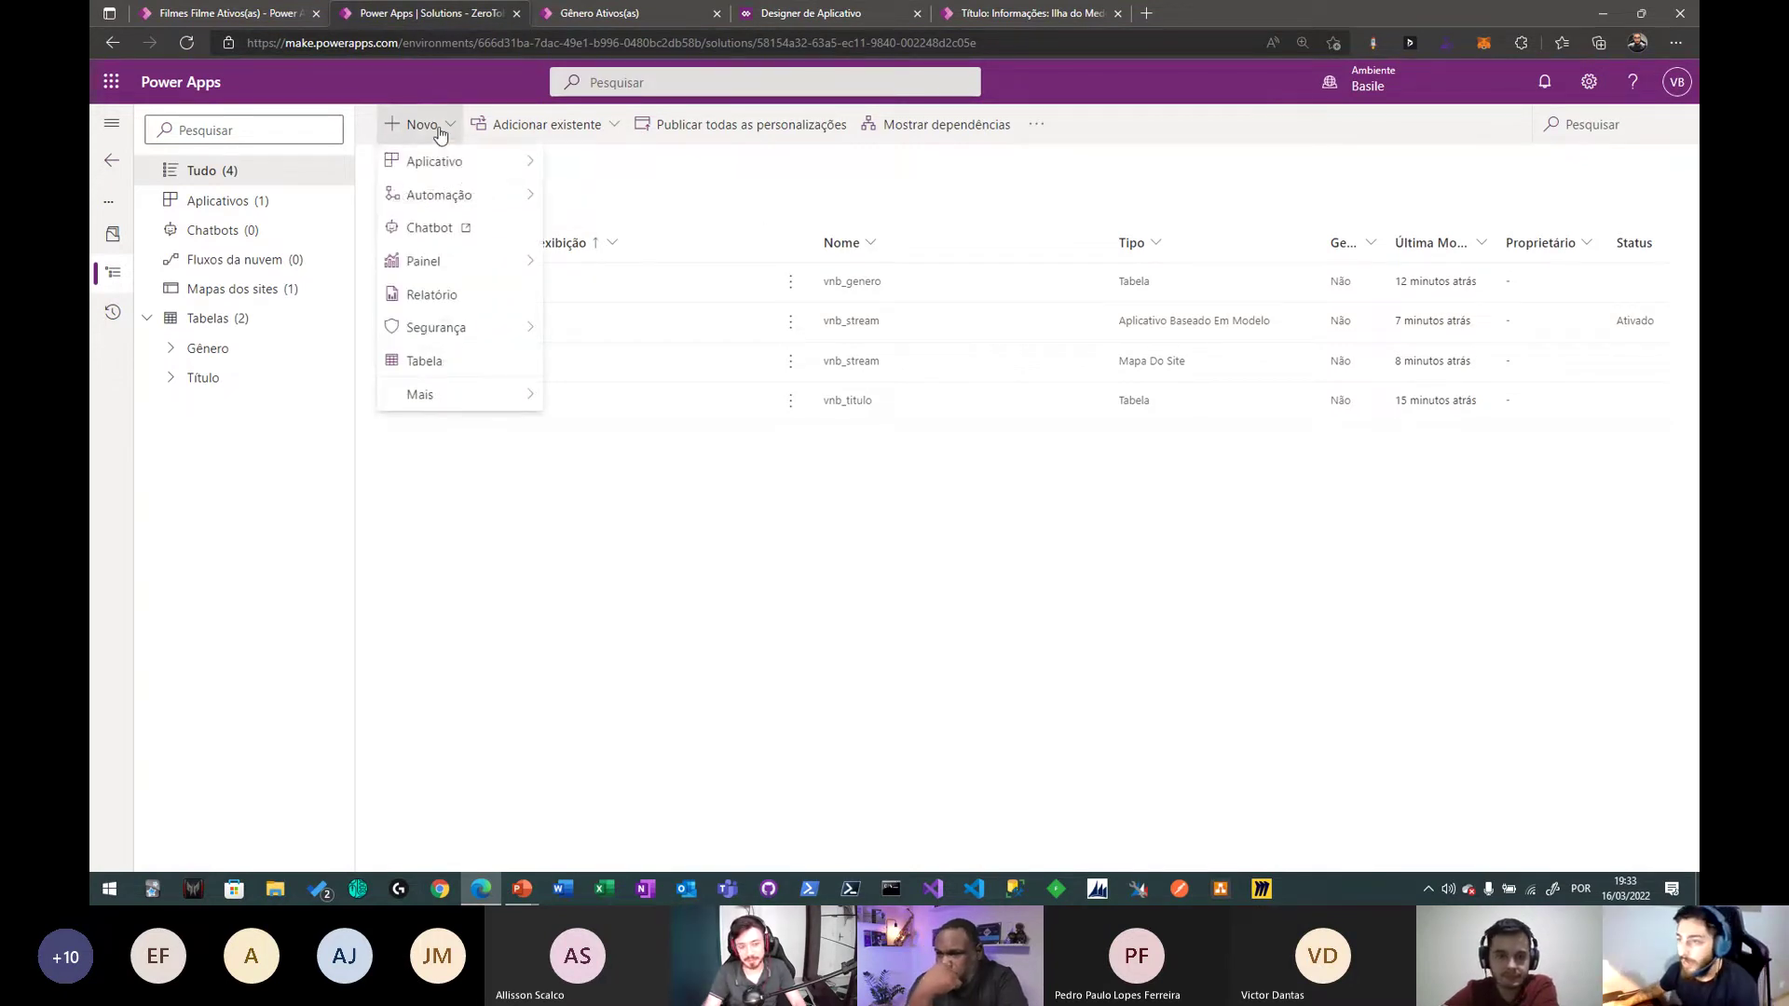
left_click(460, 373)
left_click(1190, 240)
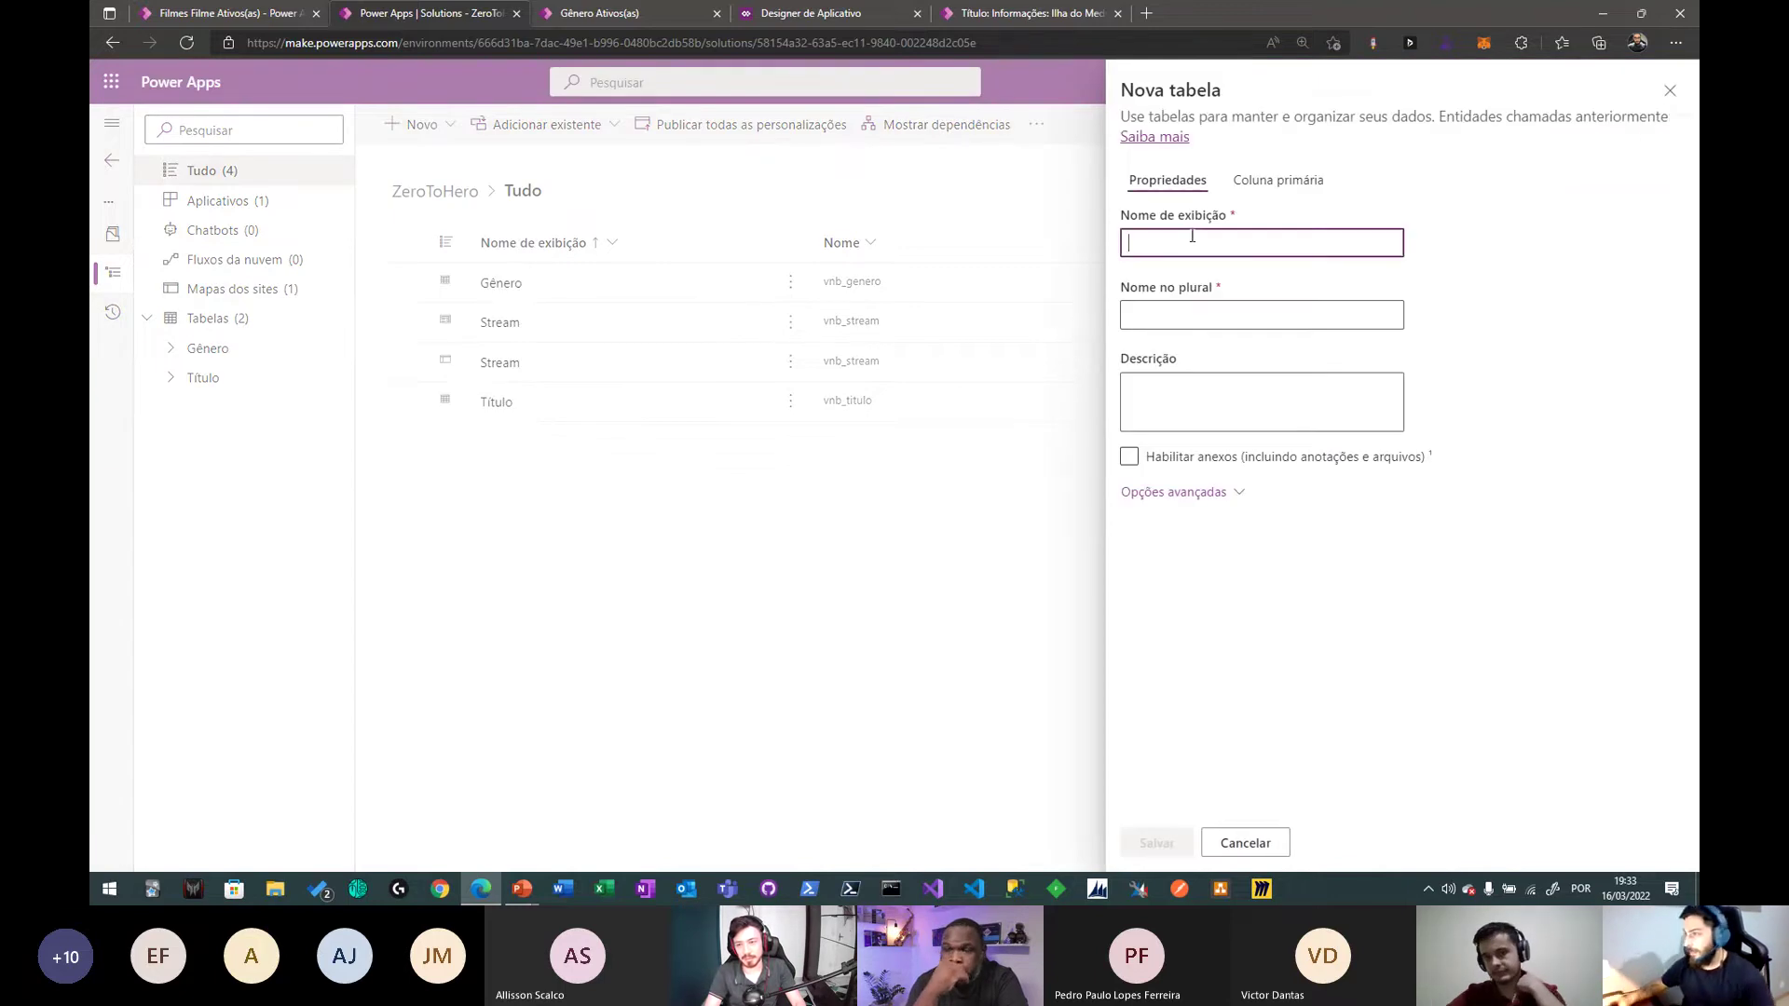
type("Função")
key("Tab")
key("Tab")
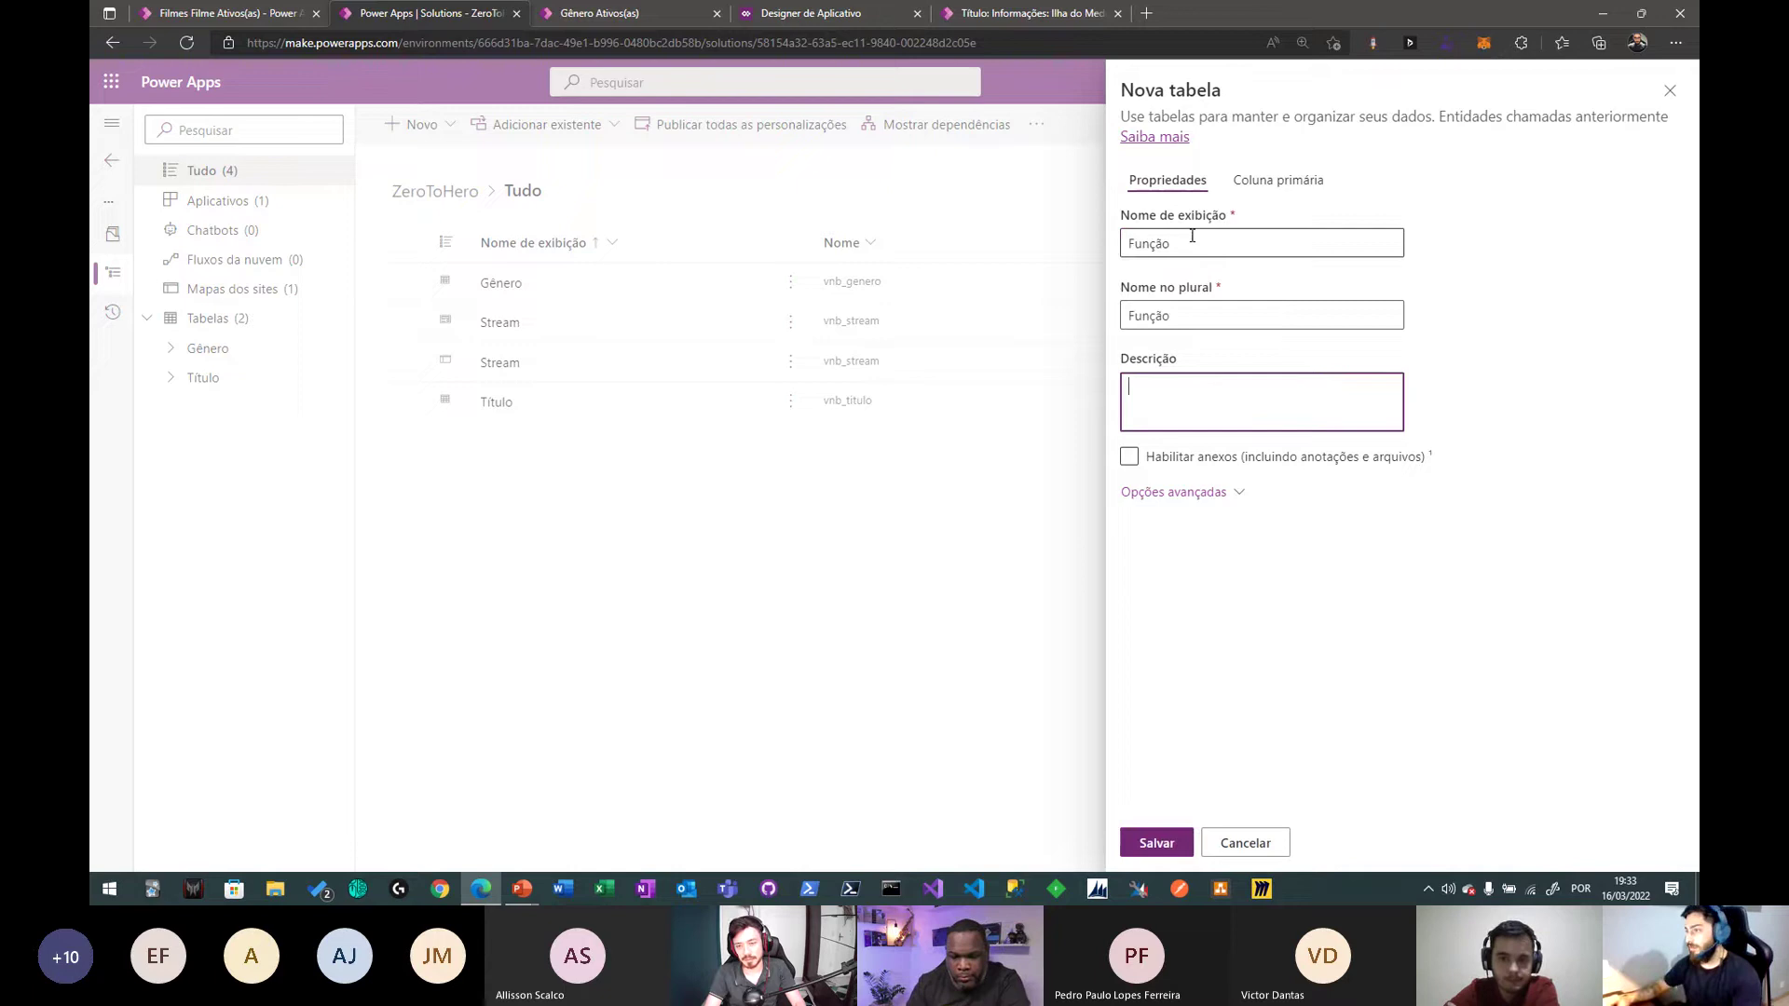
- In the advanced options, set the schema name to funcao, record ownership to Organização, and disable duplicate detection rules
left_click(1188, 496)
key("Tab")
key("Tab")
left_click(1218, 708)
left_click(1224, 766)
scroll(1528, 680, "down", 5)
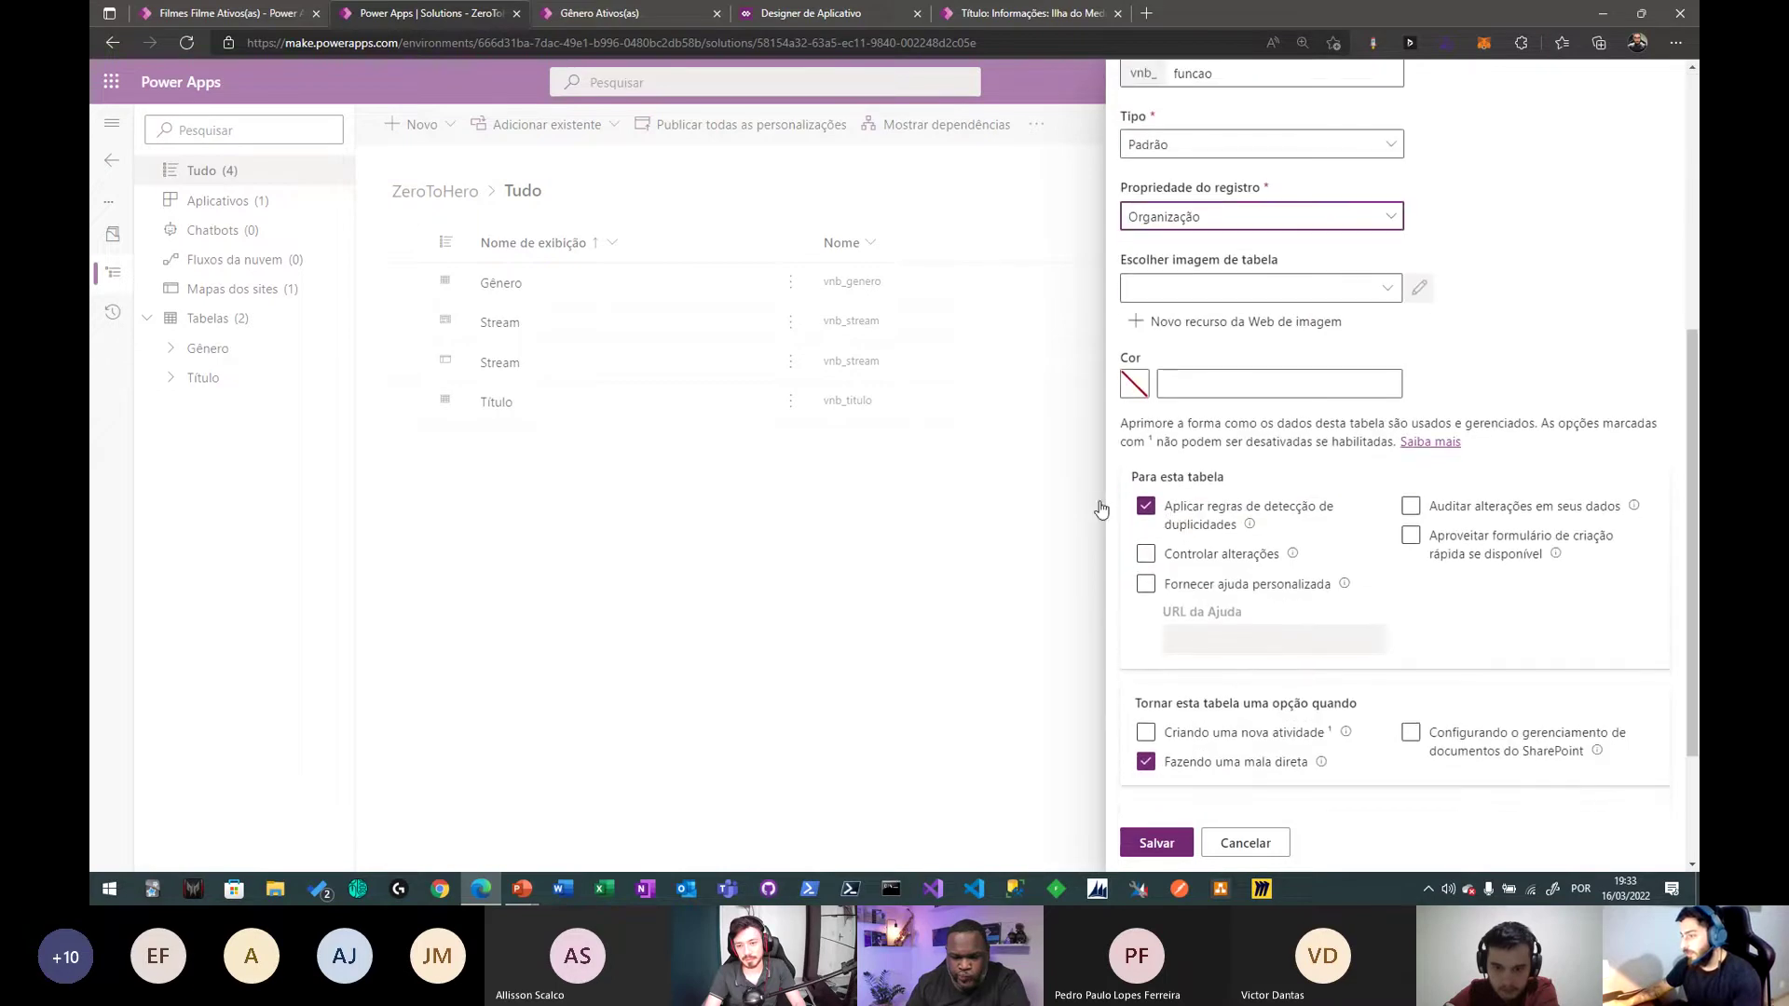
left_click(1145, 506)
scroll(1258, 771, "up", 5)
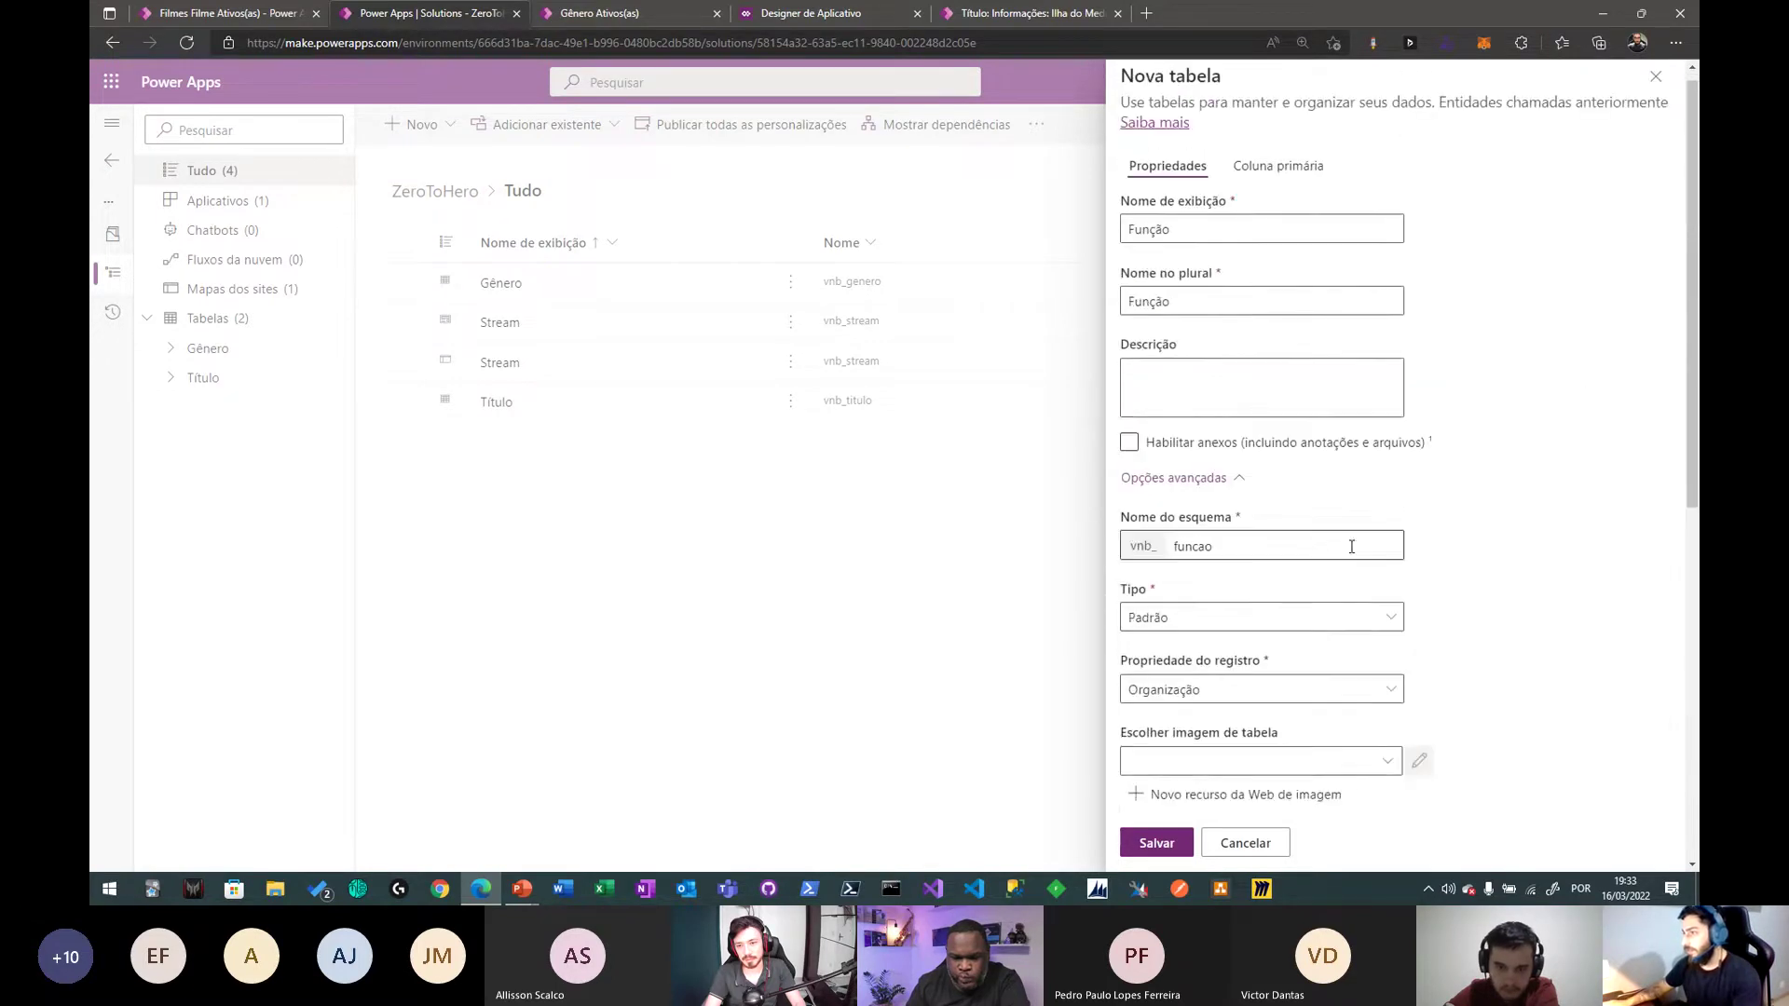
- Name the primary column Nome, rewrite its schema name in lowercase, and save the Função table
left_click(1284, 179)
double_click(1230, 240)
type("Nome")
left_click(1202, 386)
double_click(1129, 444)
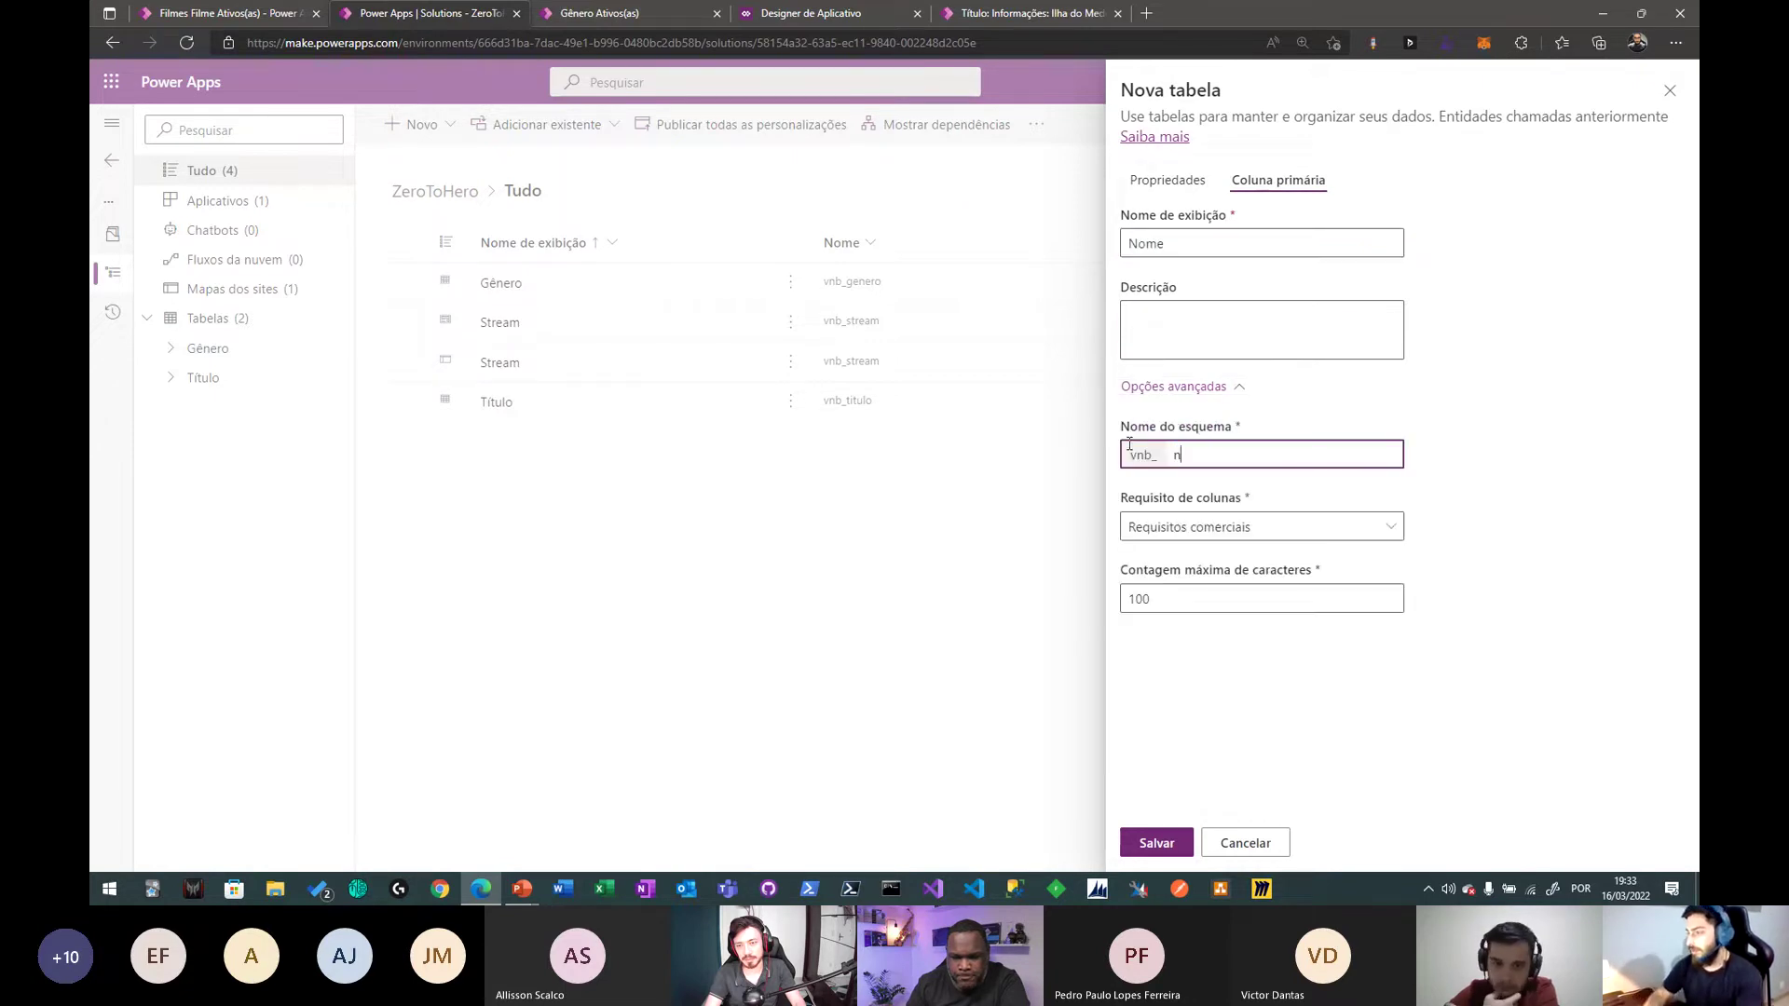
left_click(1156, 842)
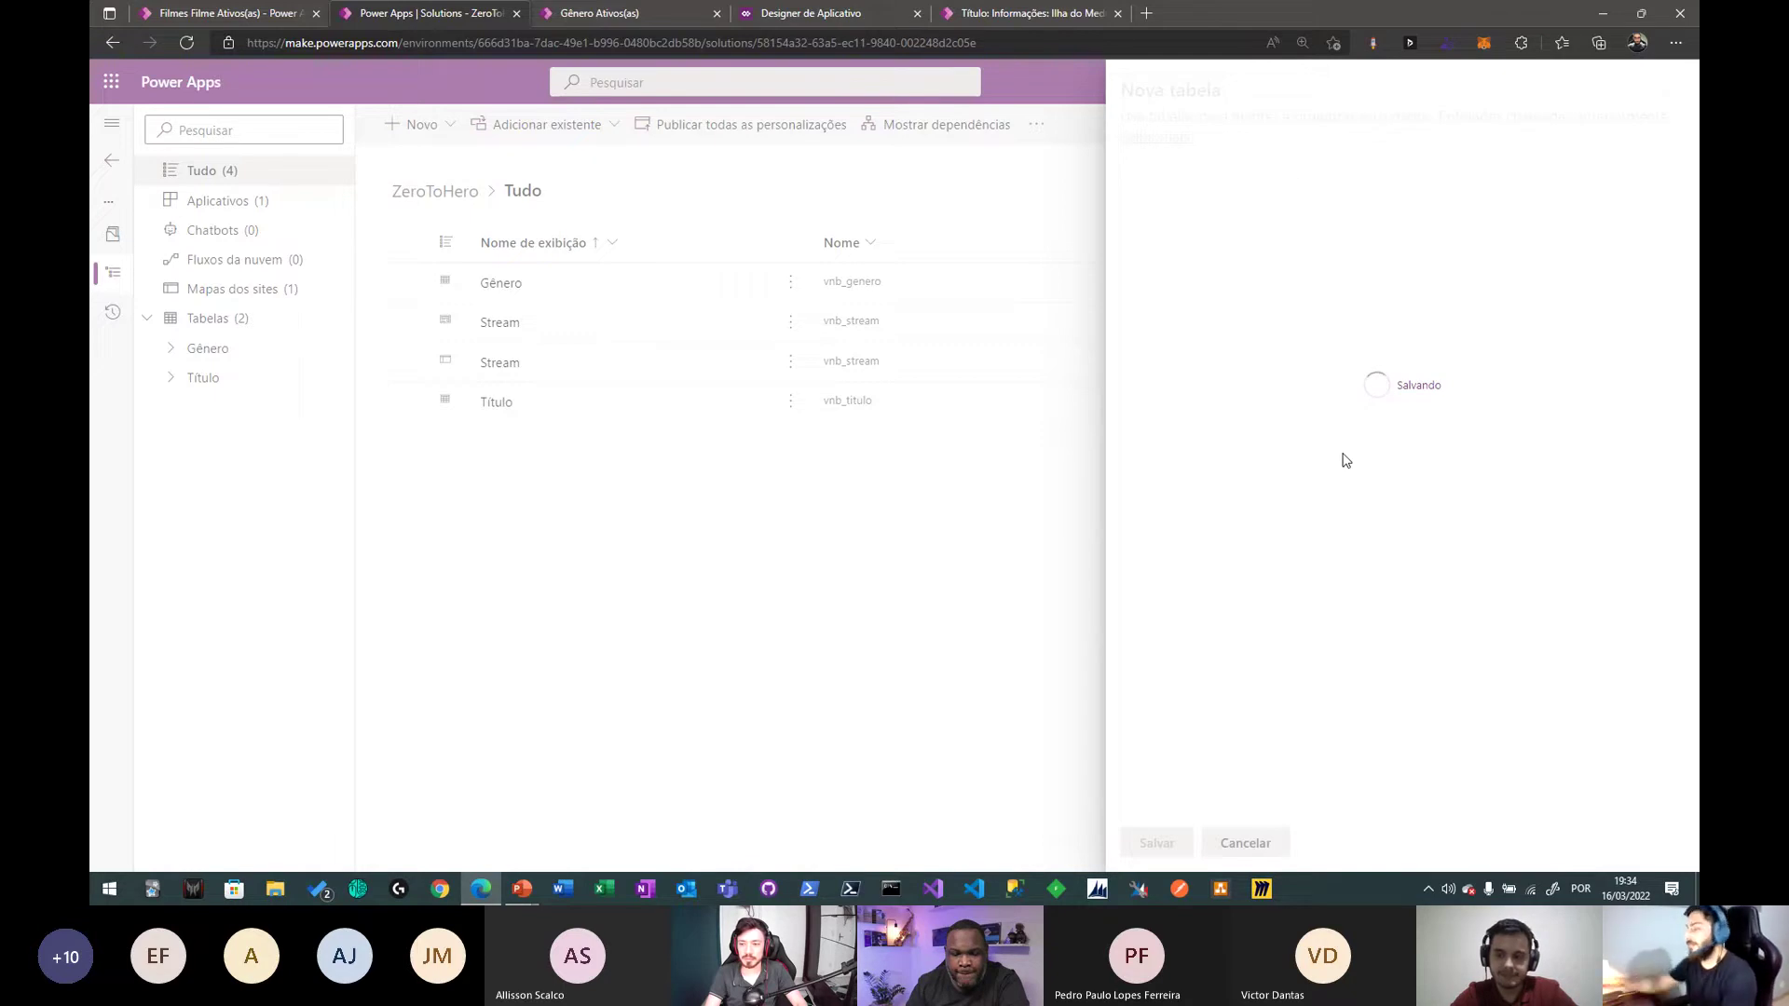
- Start another new table with the display name Atribuição, leaving attachments disabled
left_click(408, 138)
mouse_move(519, 168)
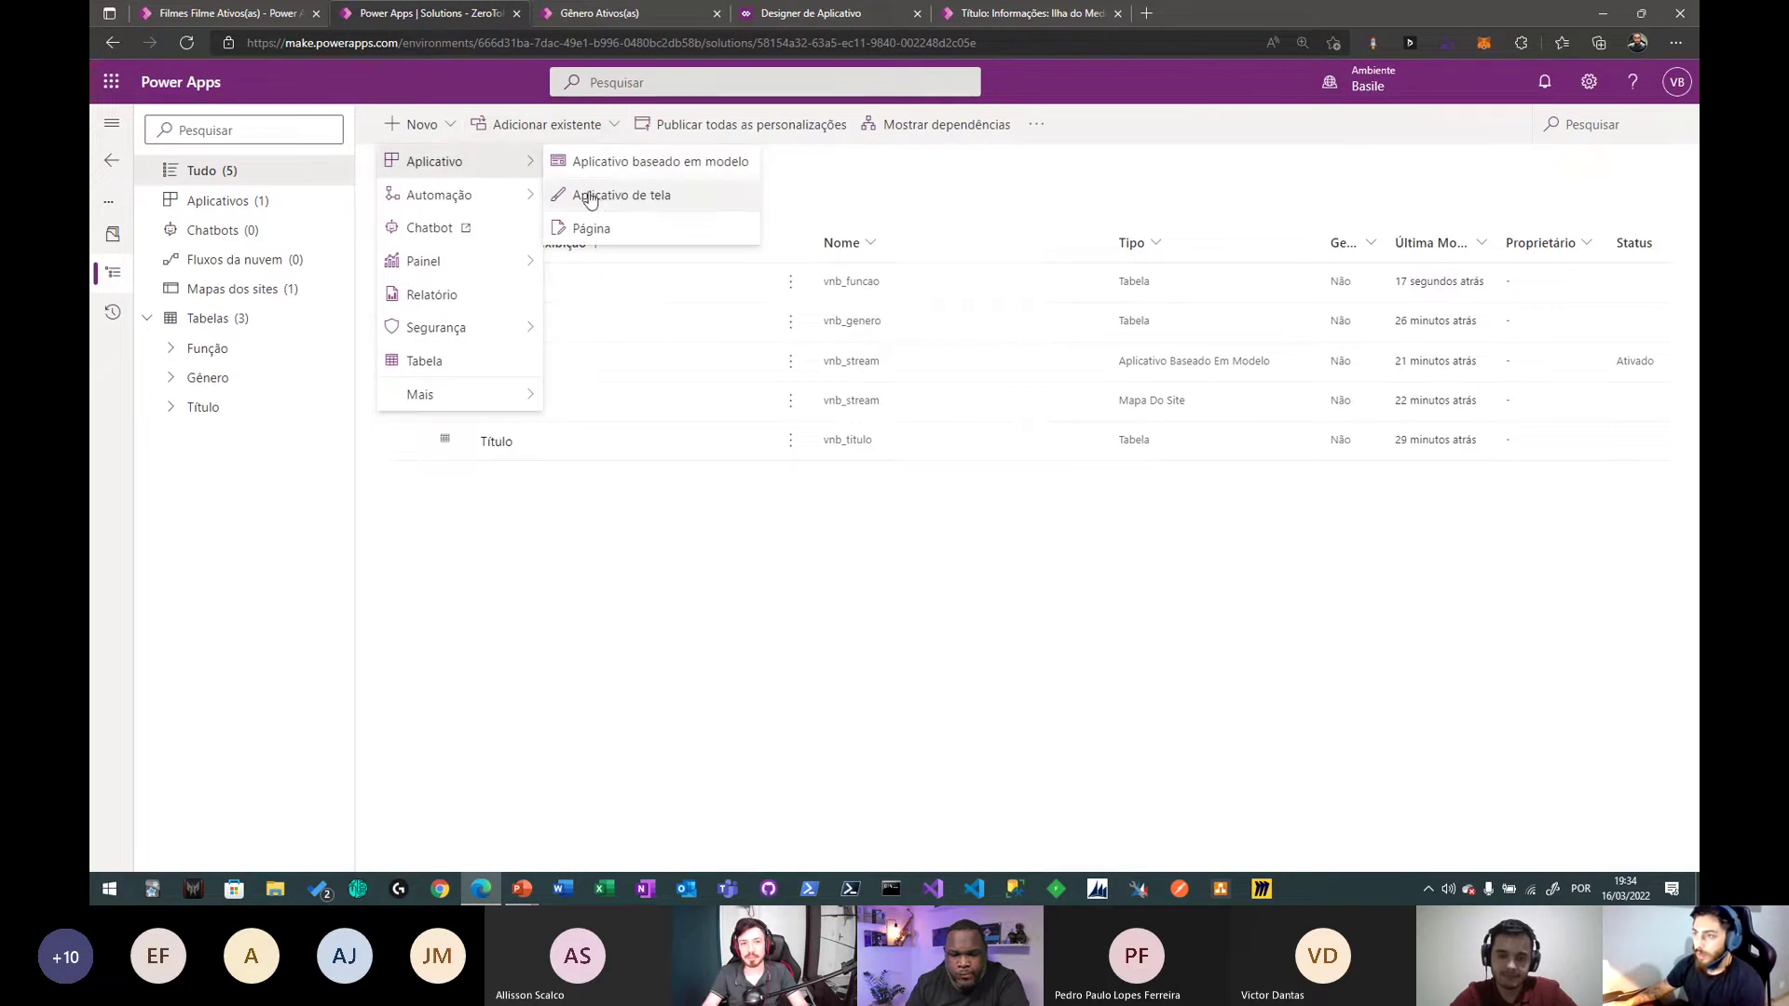
left_click(478, 365)
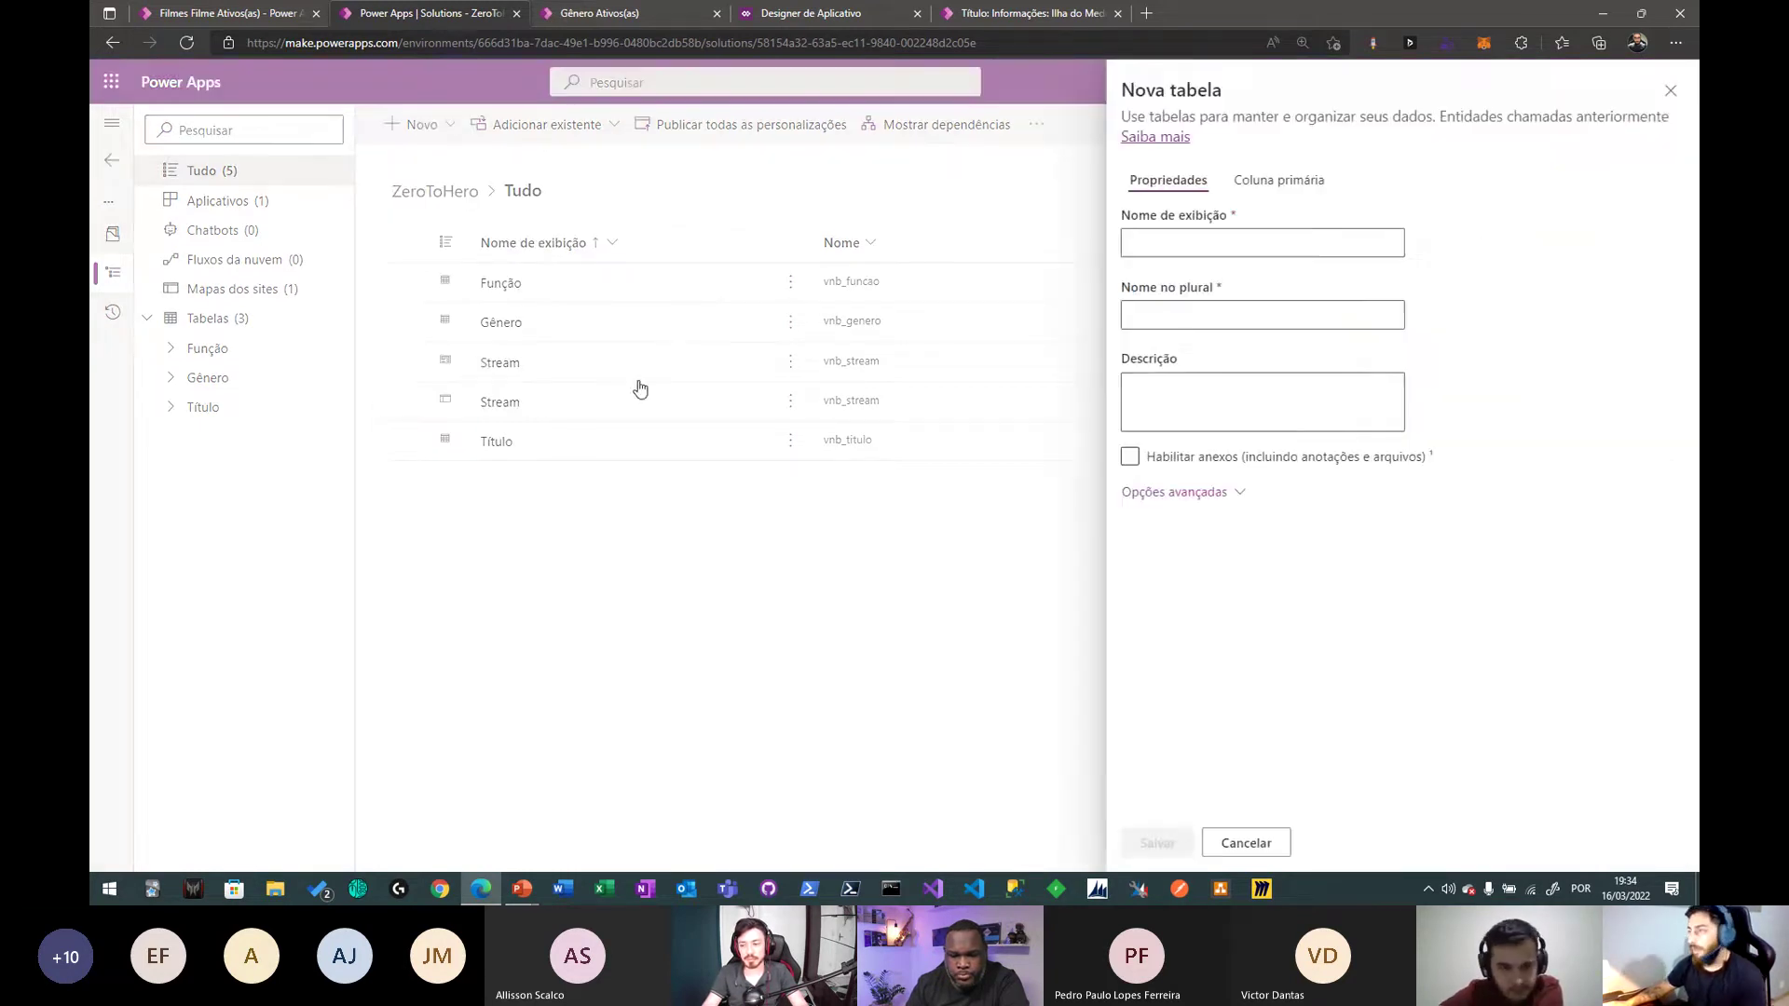
left_click(1183, 247)
type("At")
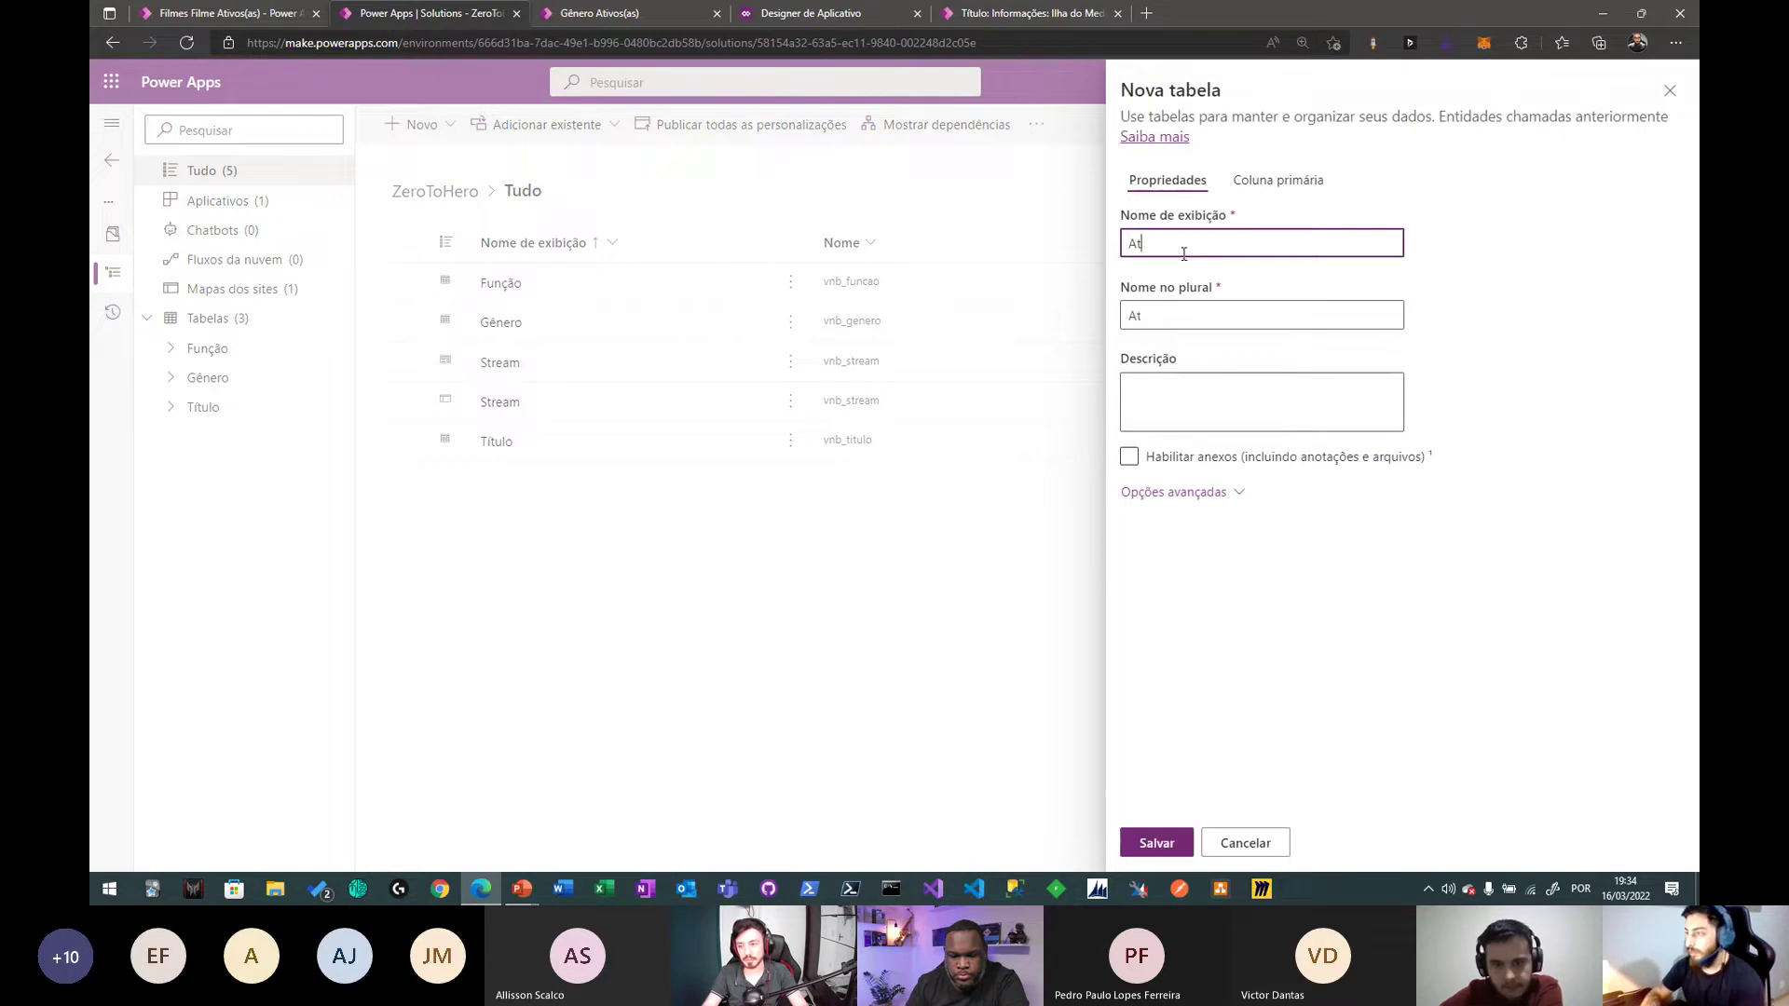
type("ribuição")
key("Tab")
key("Tab")
key("Tab")
key("space")
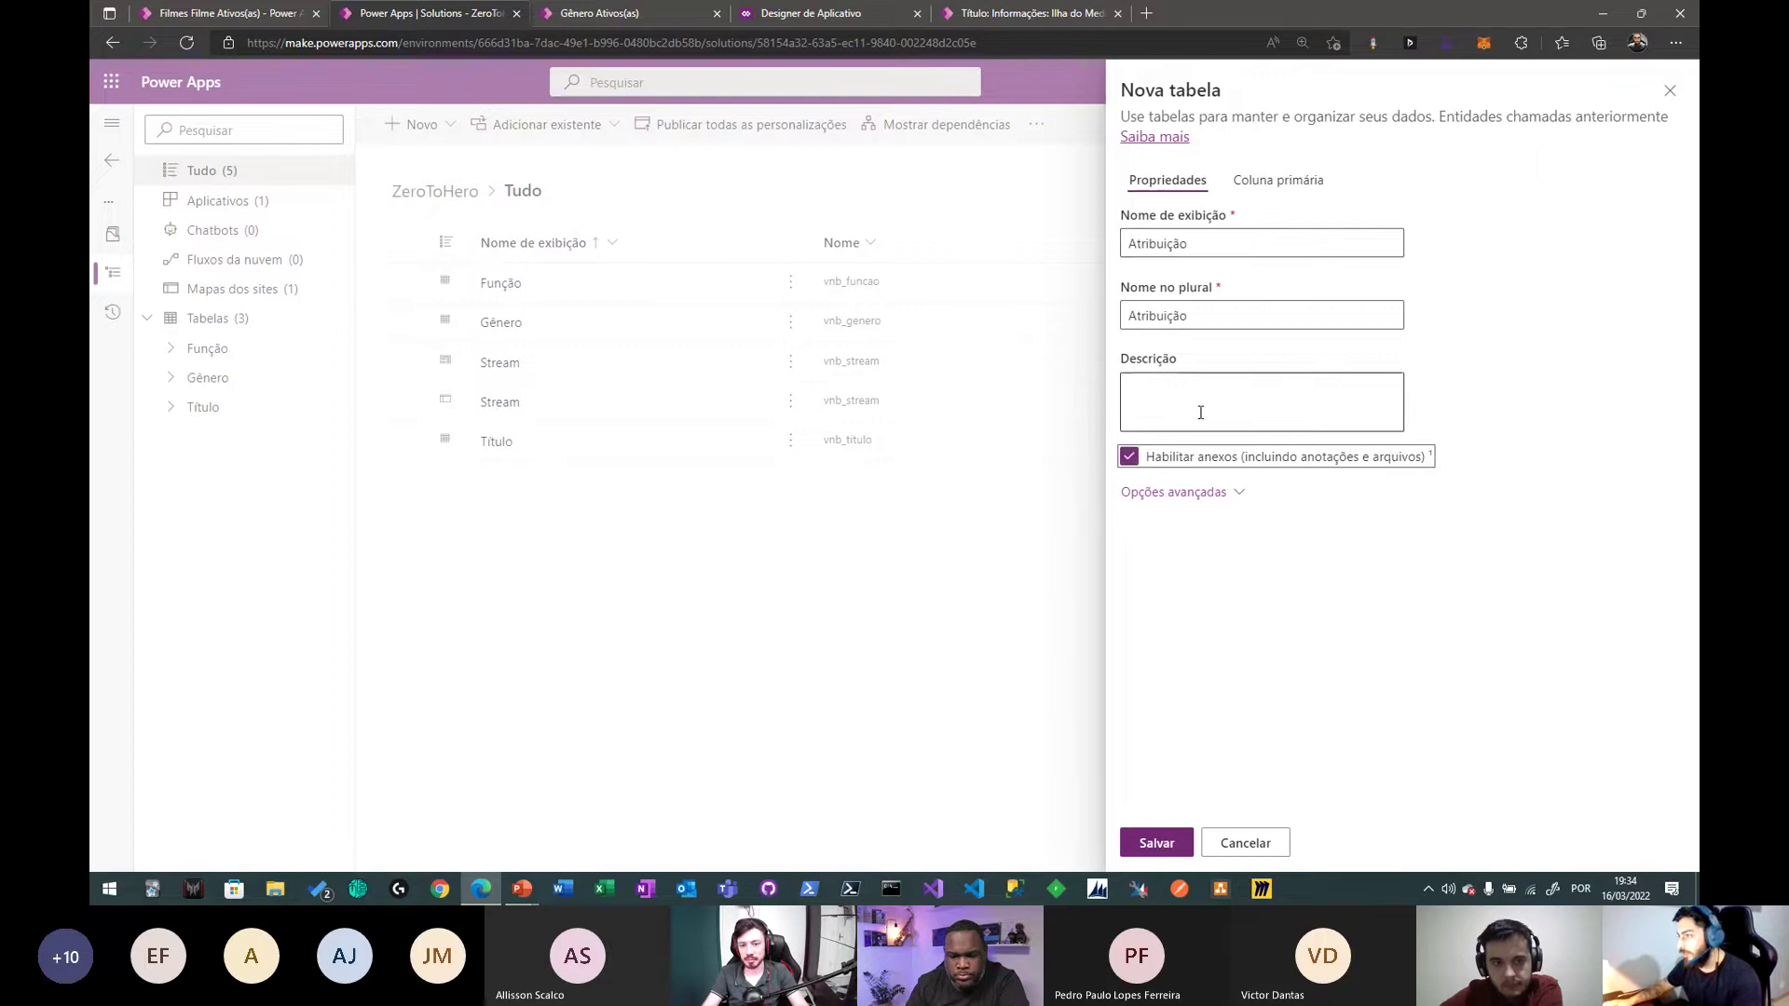
key("space")
- Set the Atribuição table's schema name to atribuicao in the advanced options
left_click(1174, 492)
left_click_drag(1267, 560, 1020, 559)
type("atri")
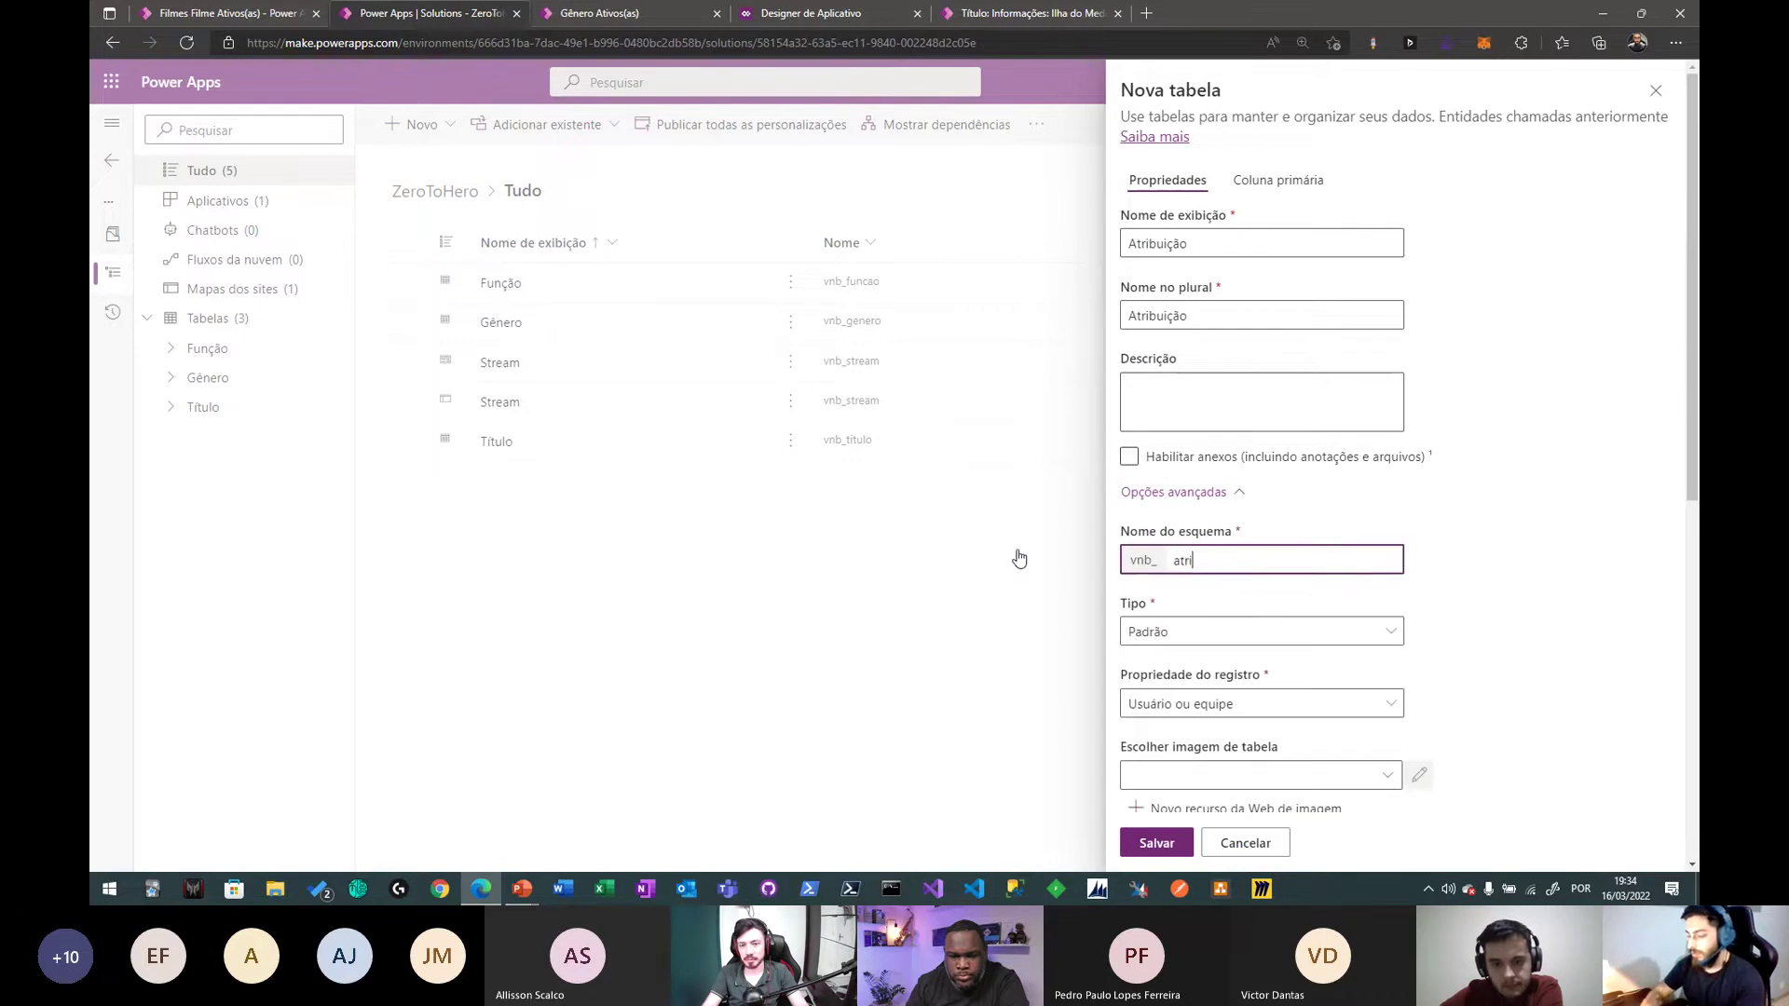
type("buicao")
key("Tab")
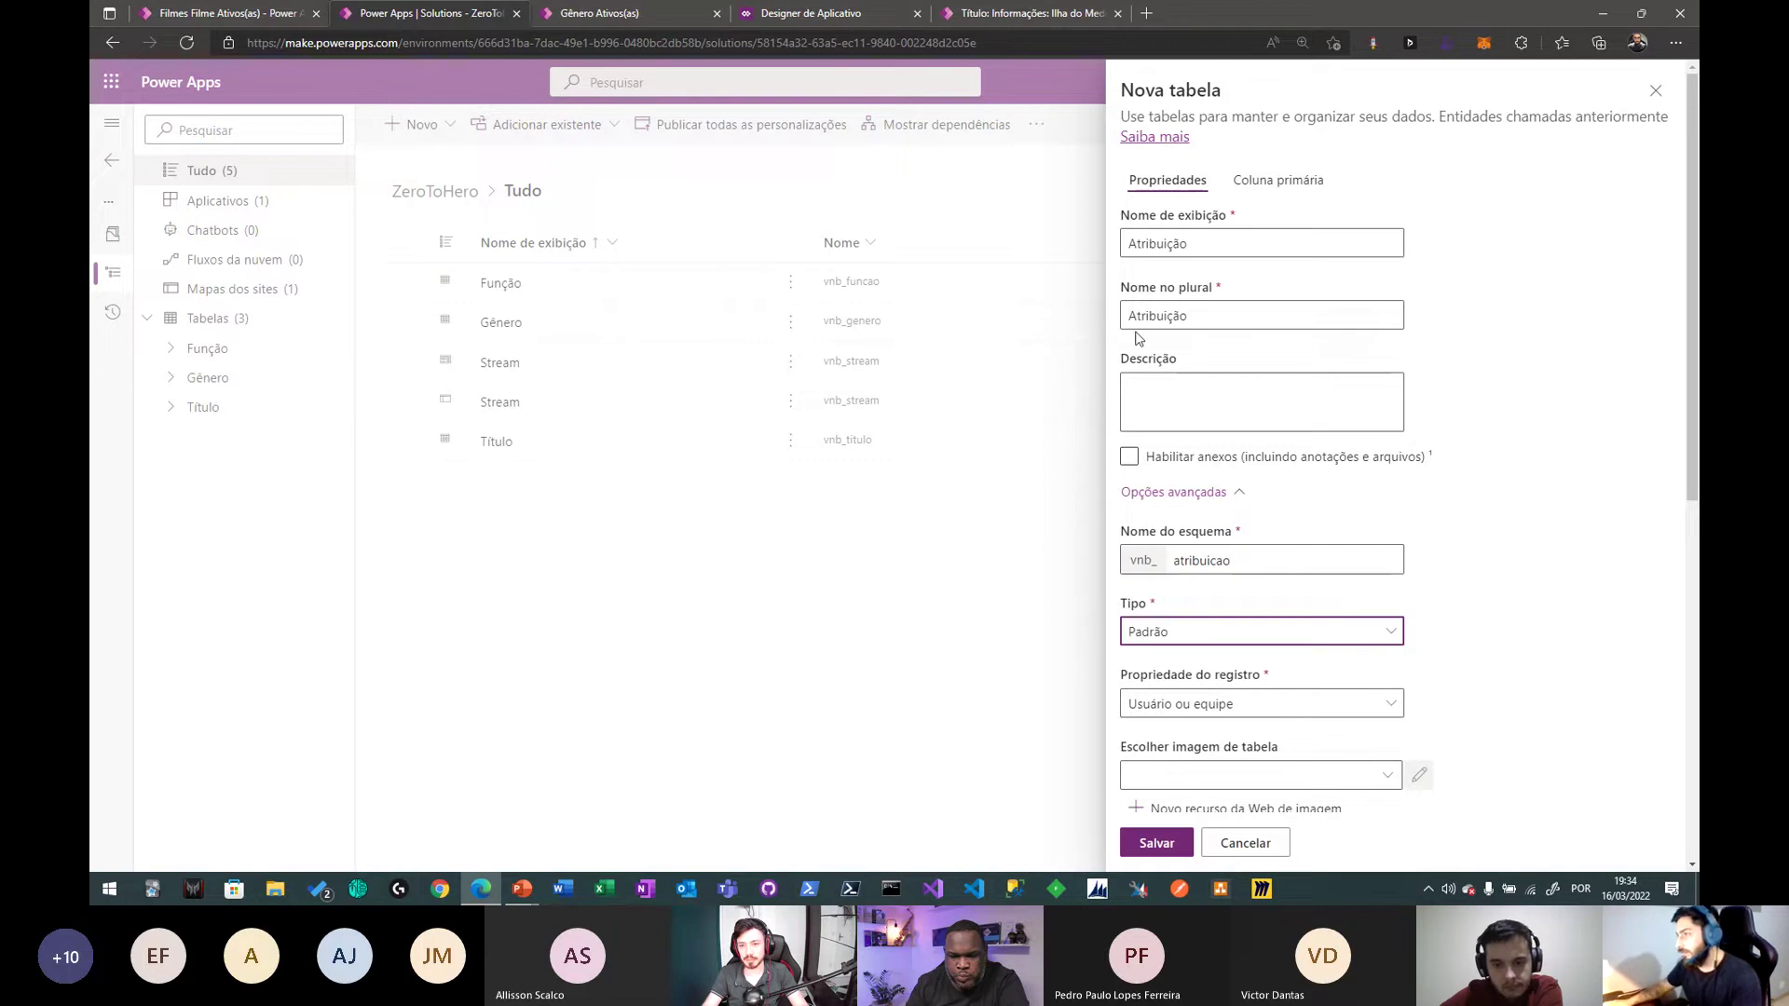
- Set the display name of the Atribuição table's primary column to Label
left_click(1278, 181)
key("Tab")
type("N")
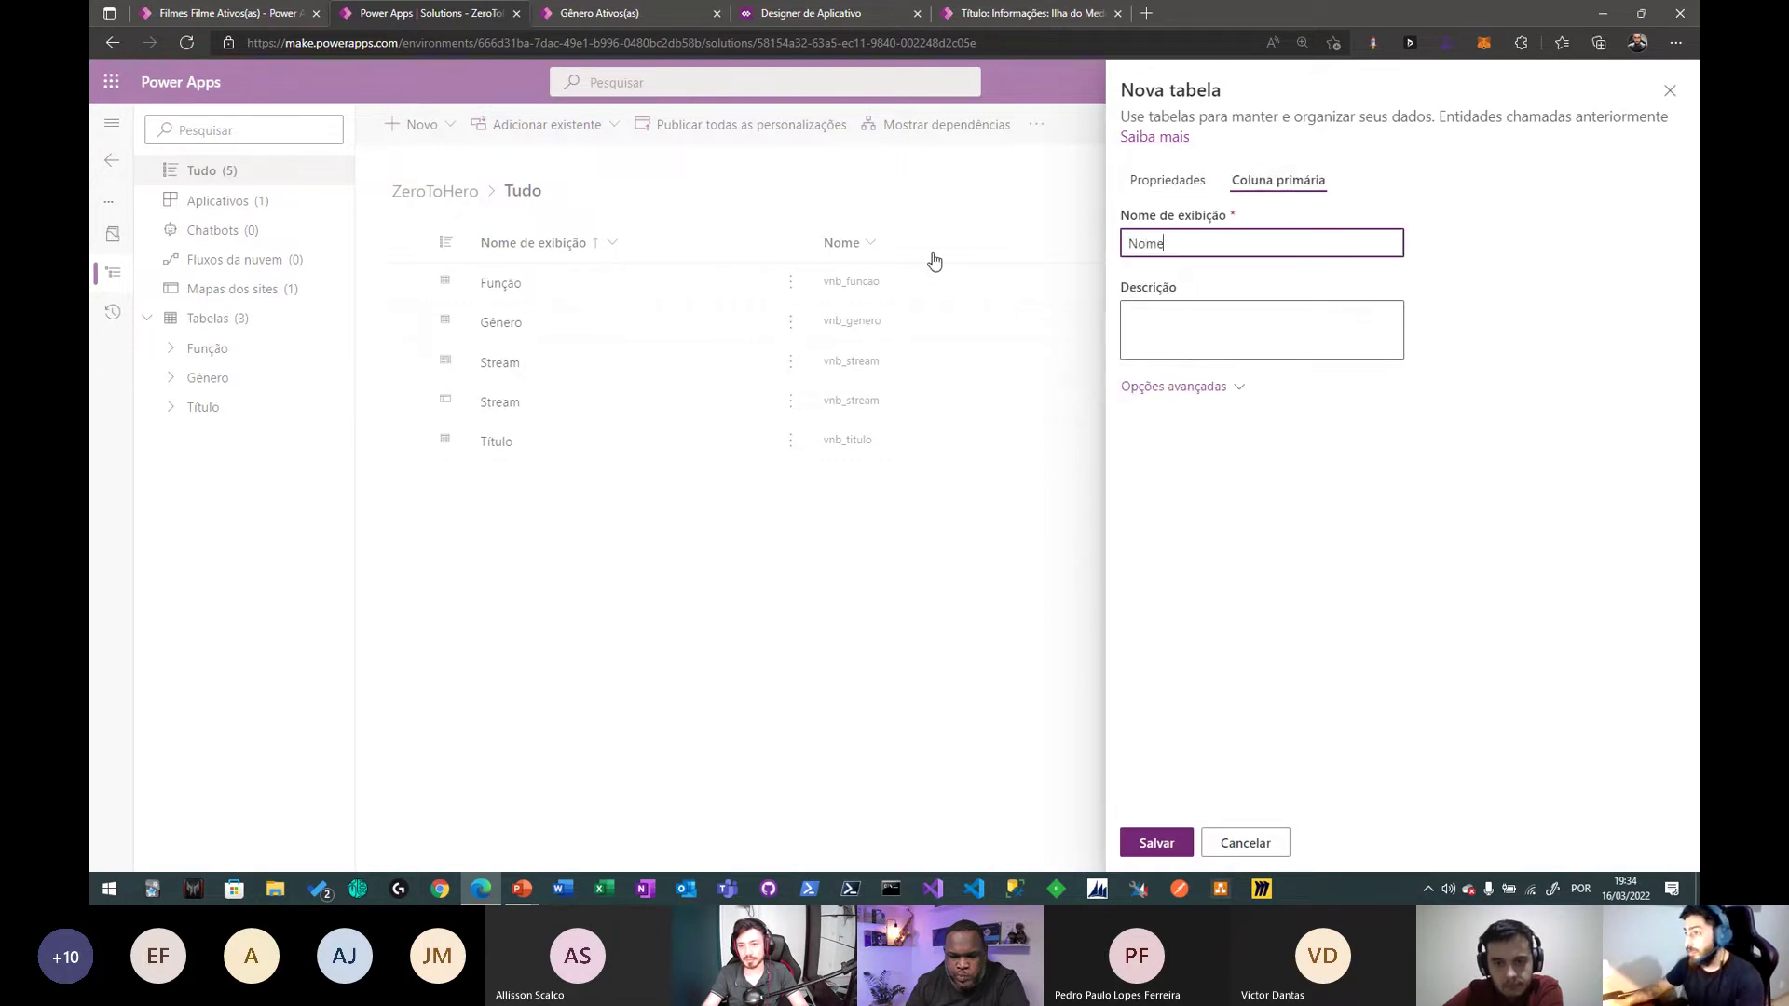
key("ctrl+a")
type("La")
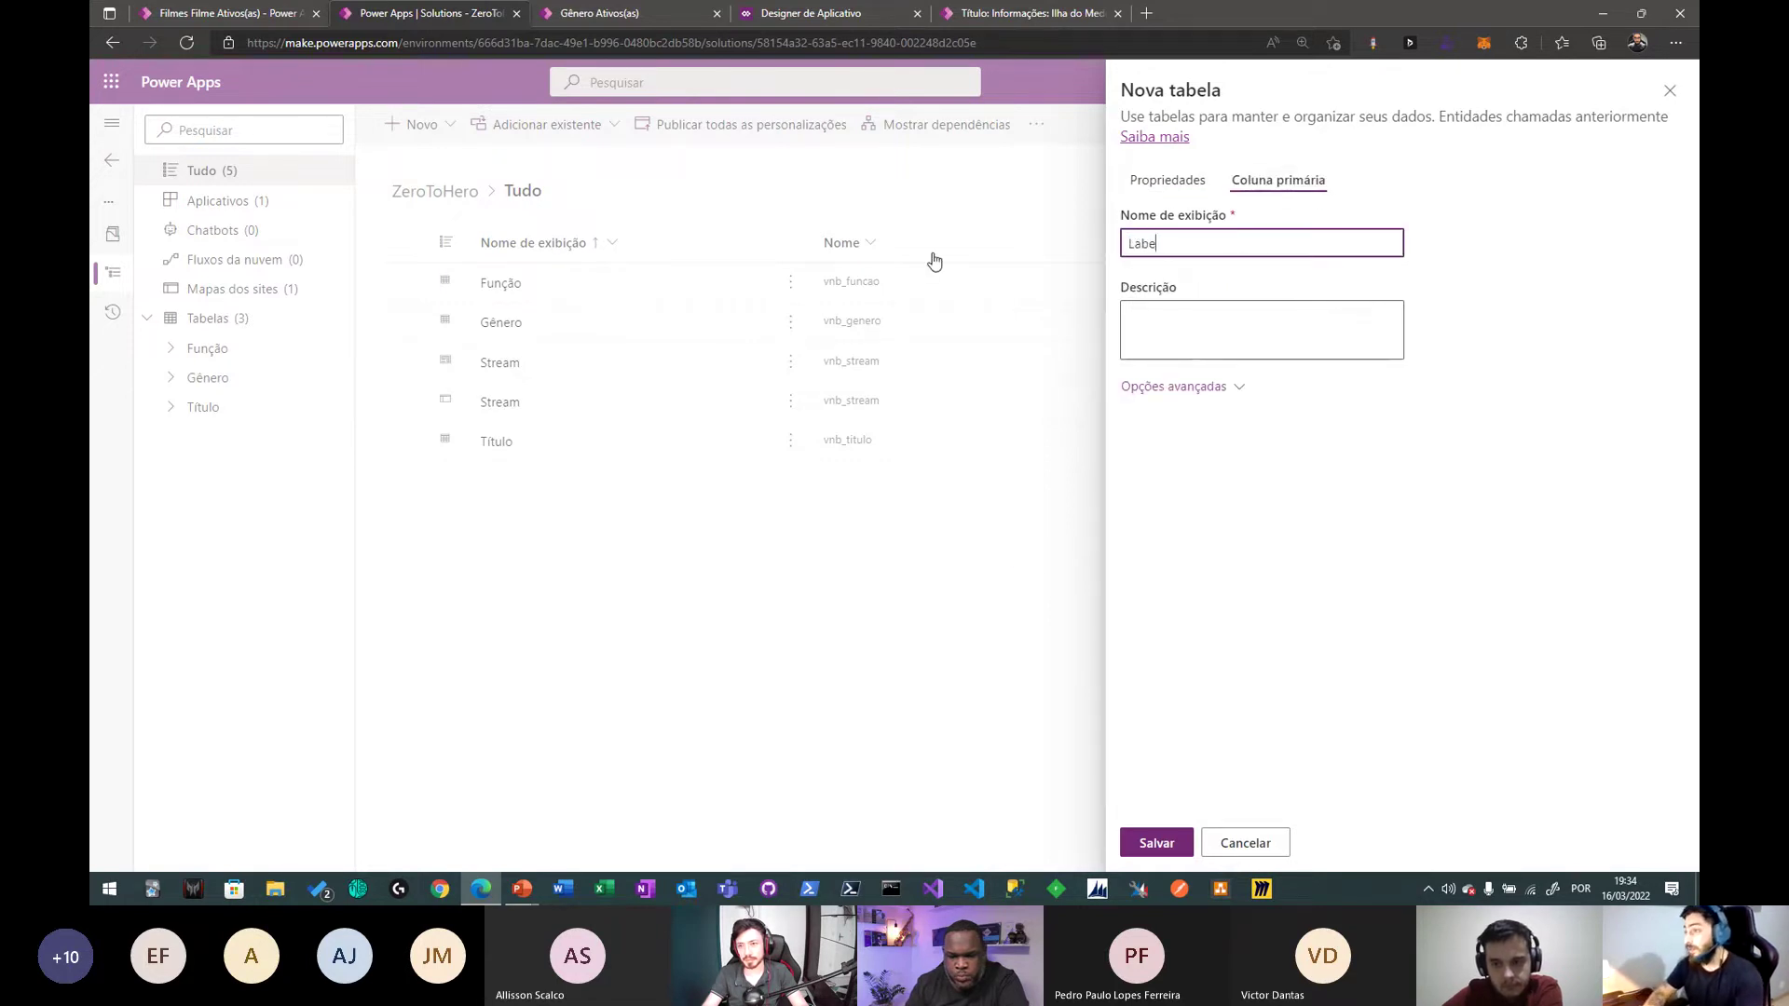
- Set the primary column's schema name to label in its advanced options
key("Tab")
key("Tab")
key("Return")
key("Tab")
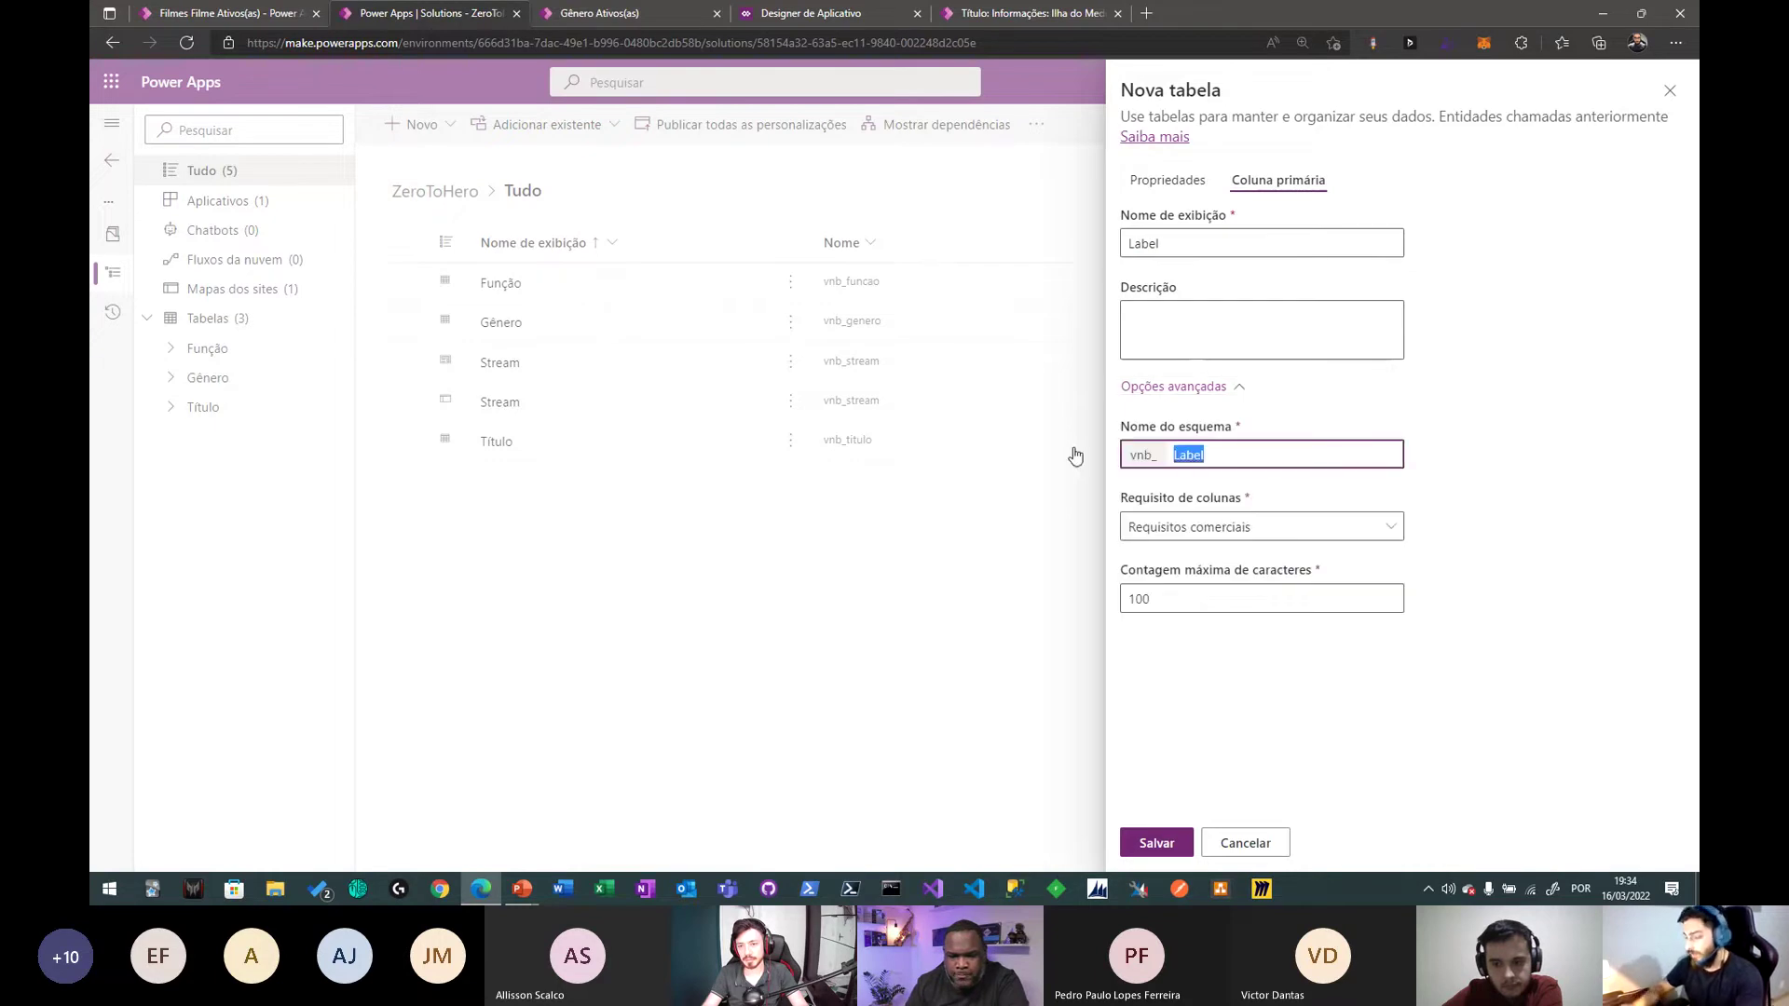
type("lbale")
key("Tab")
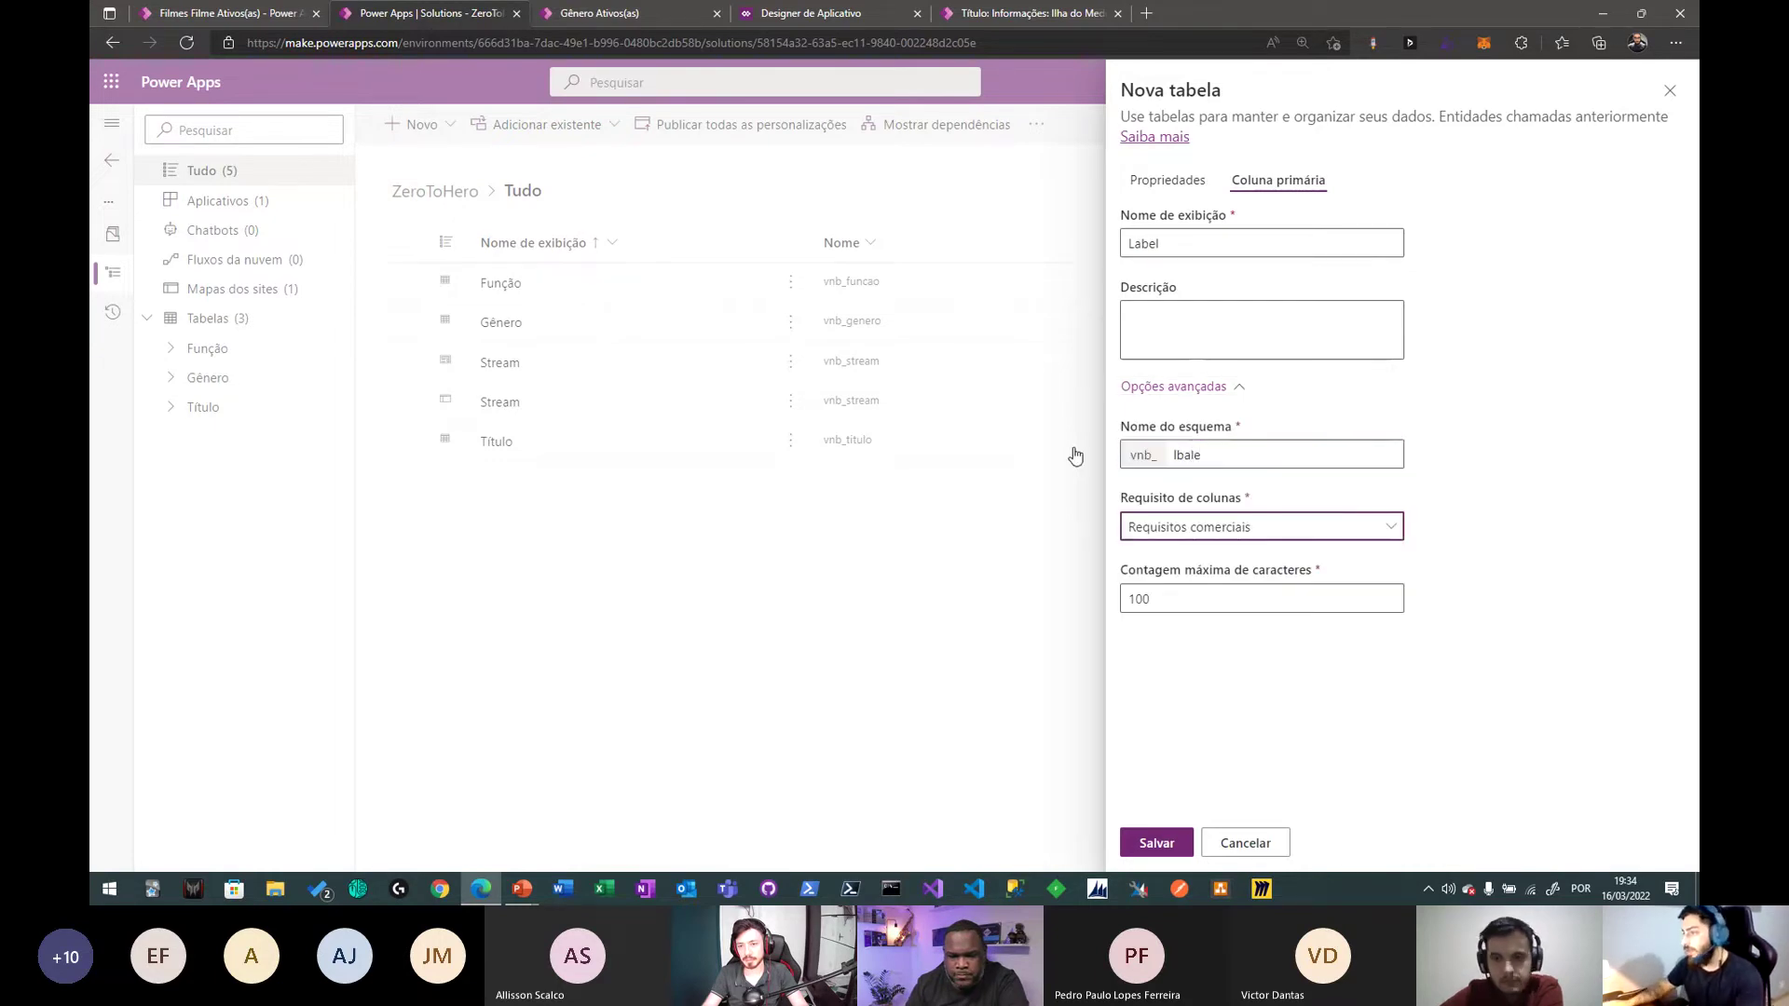
key("shift+Tab")
type("label")
key("Tab")
- Check the Atribuição table's advanced properties and save the new table
left_click(1168, 180)
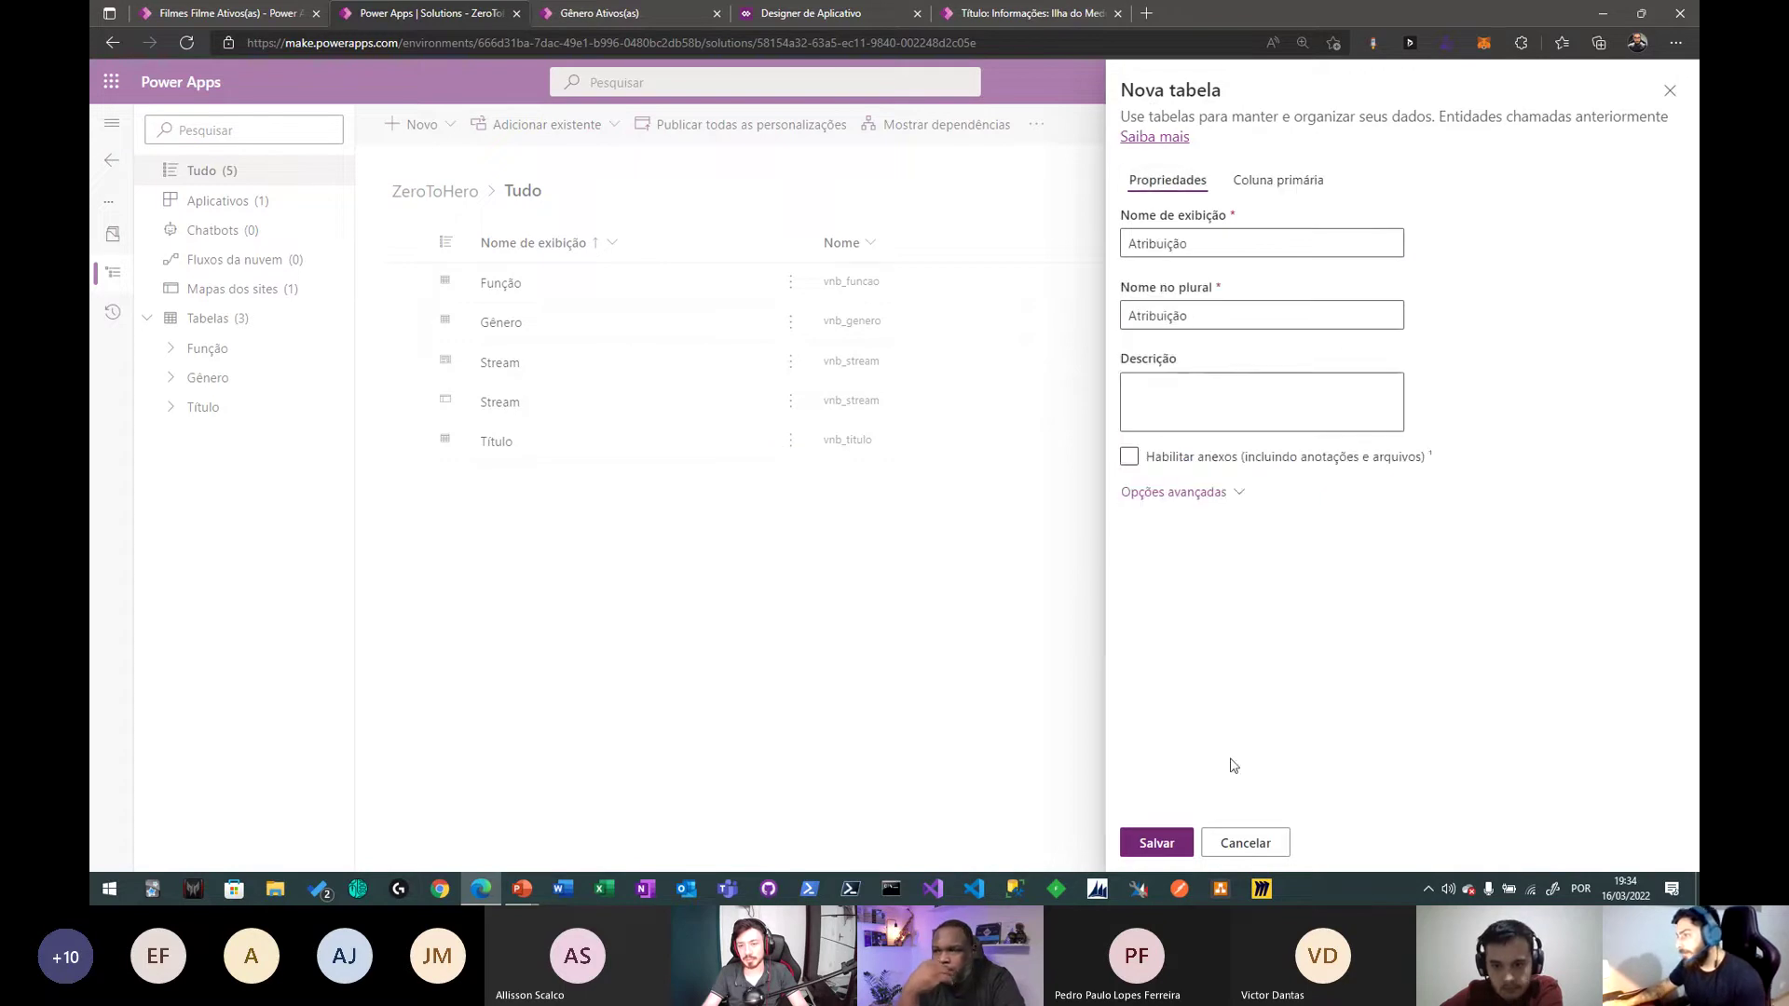
left_click(1212, 491)
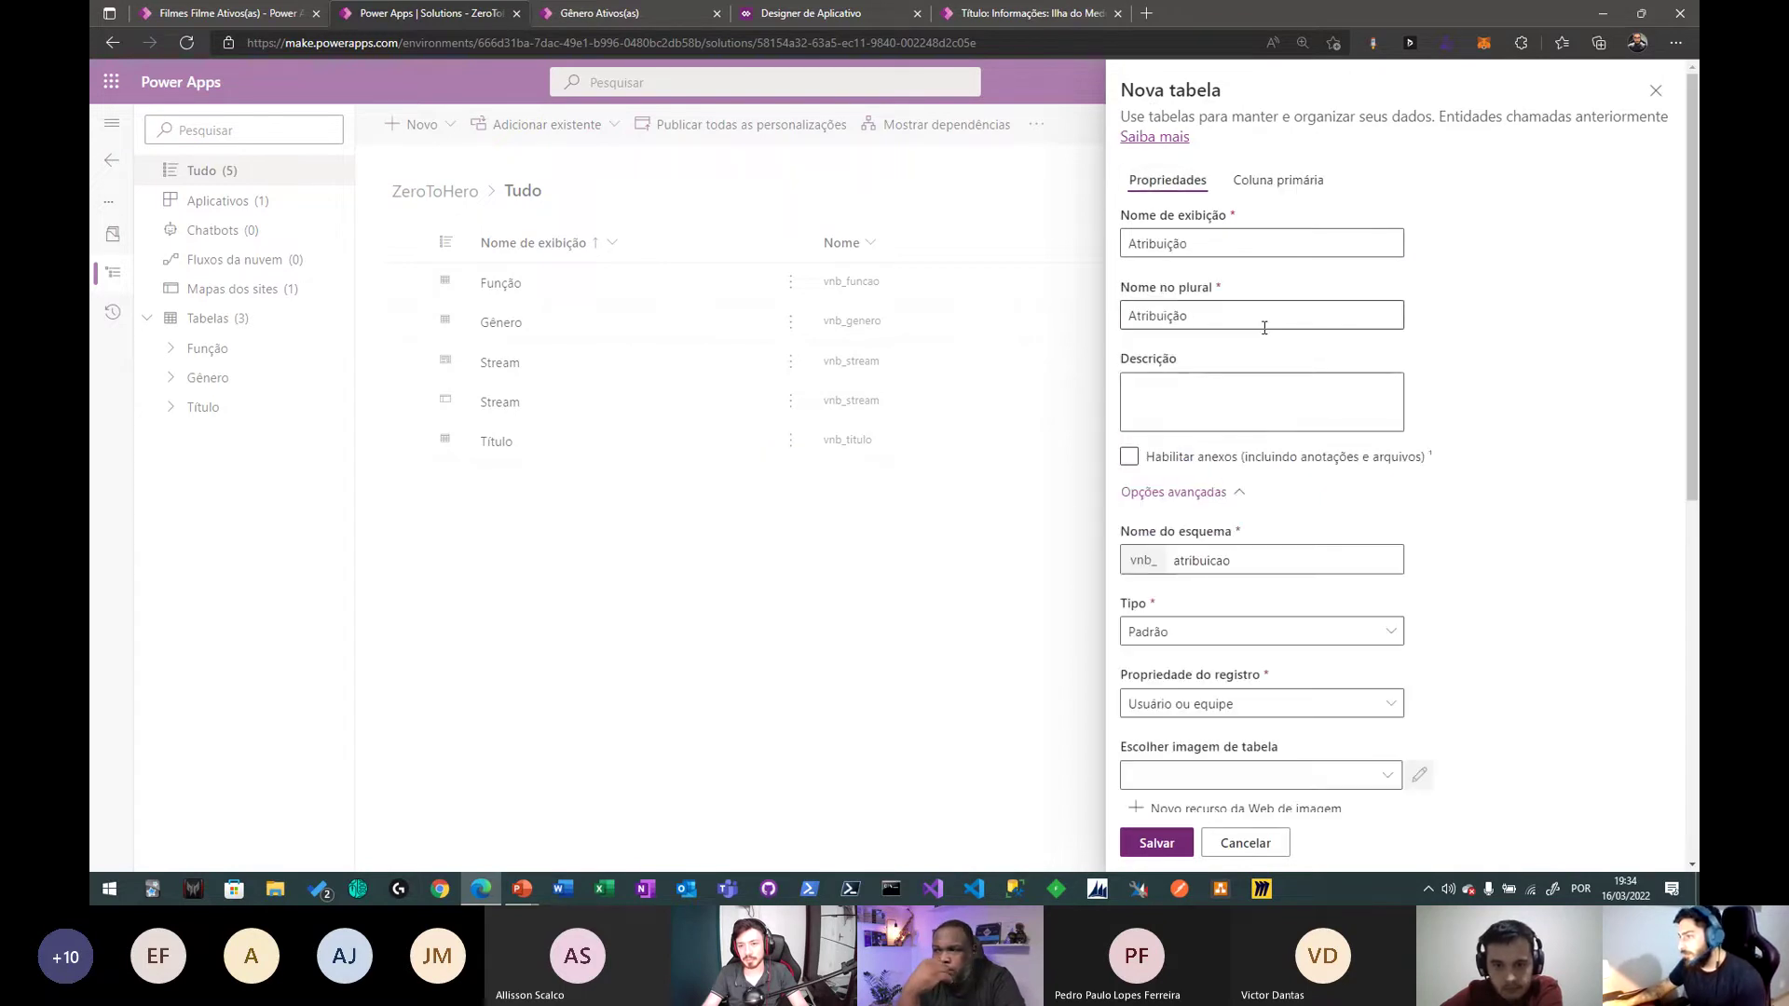
left_click(1160, 846)
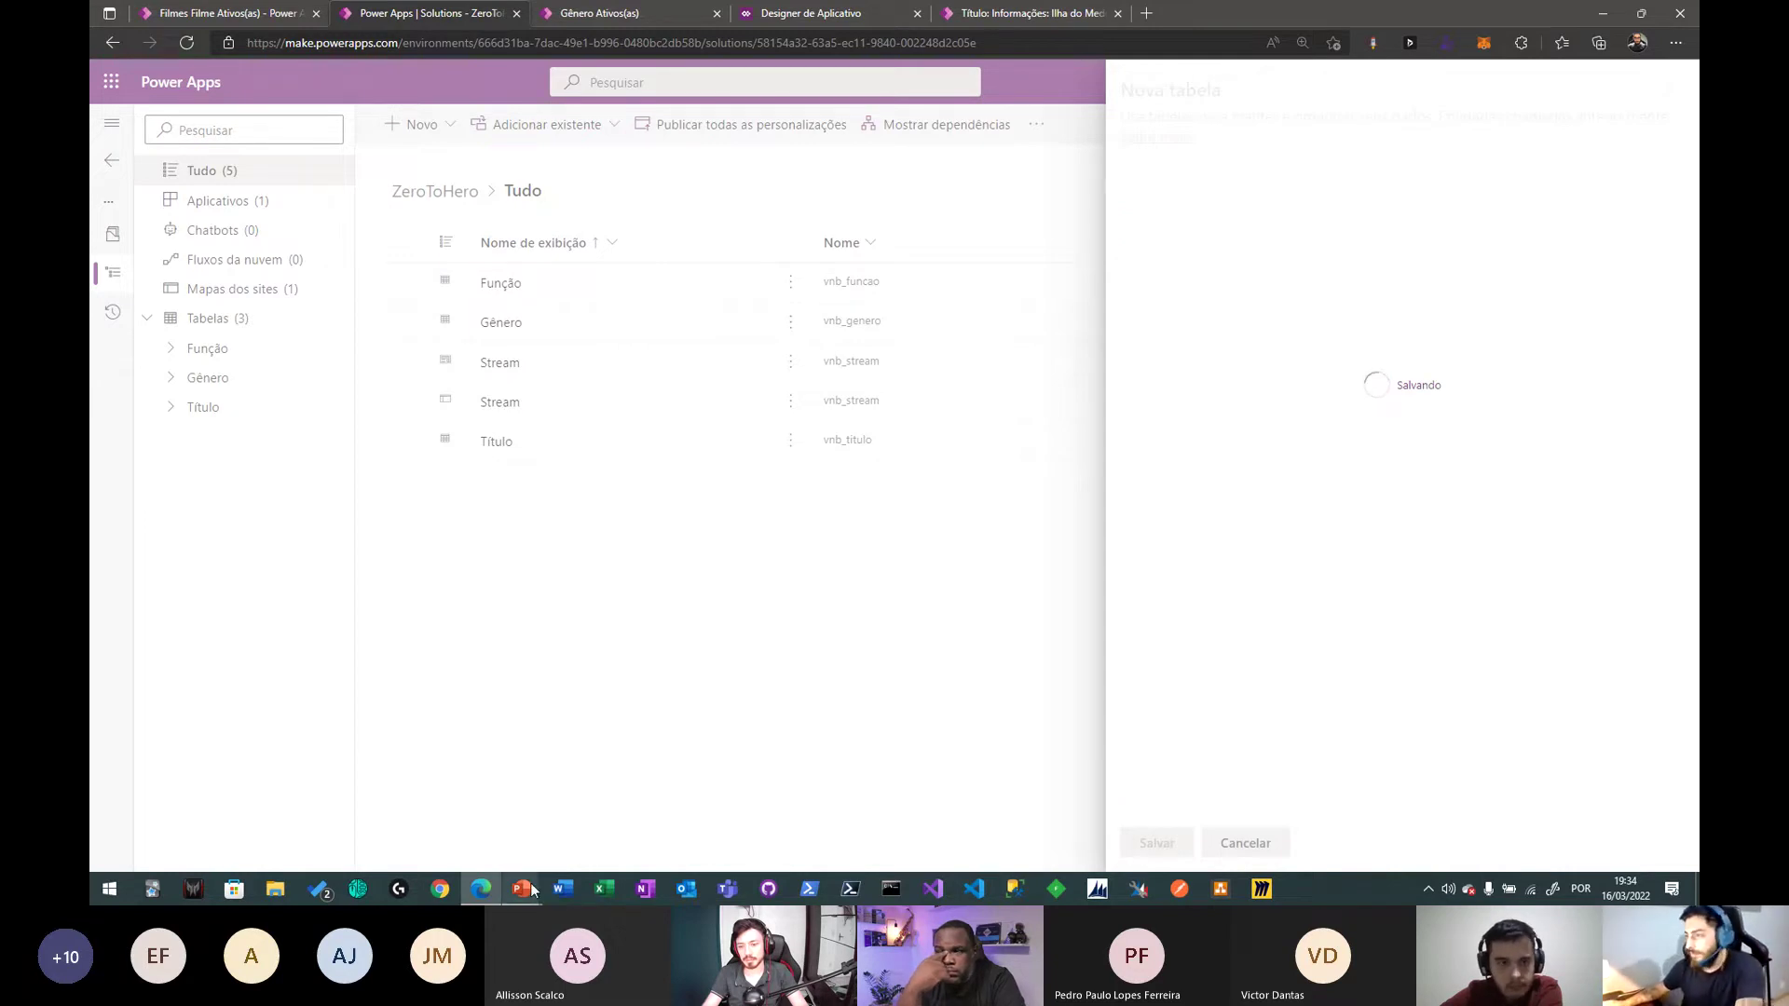
- Switch to the PowerPoint slide with the data model and zoom in on the relationships around Atribuição
mouse_move(533, 892)
left_click(611, 818)
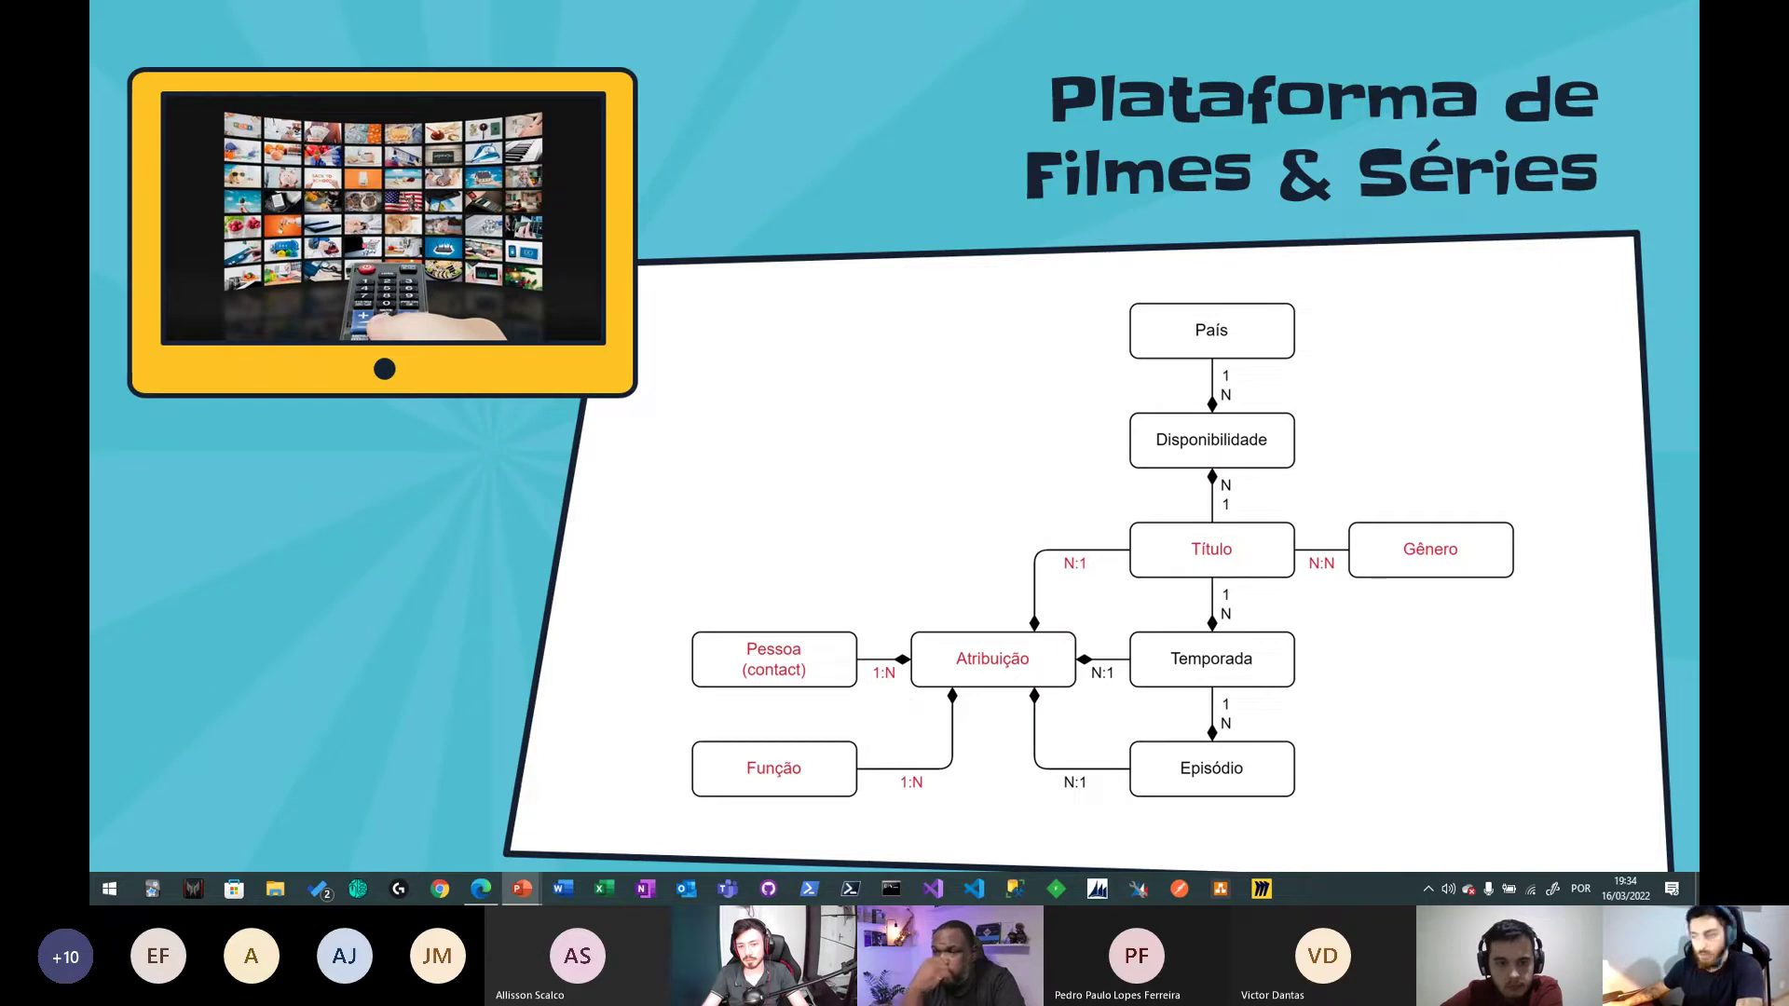
left_click(768, 758)
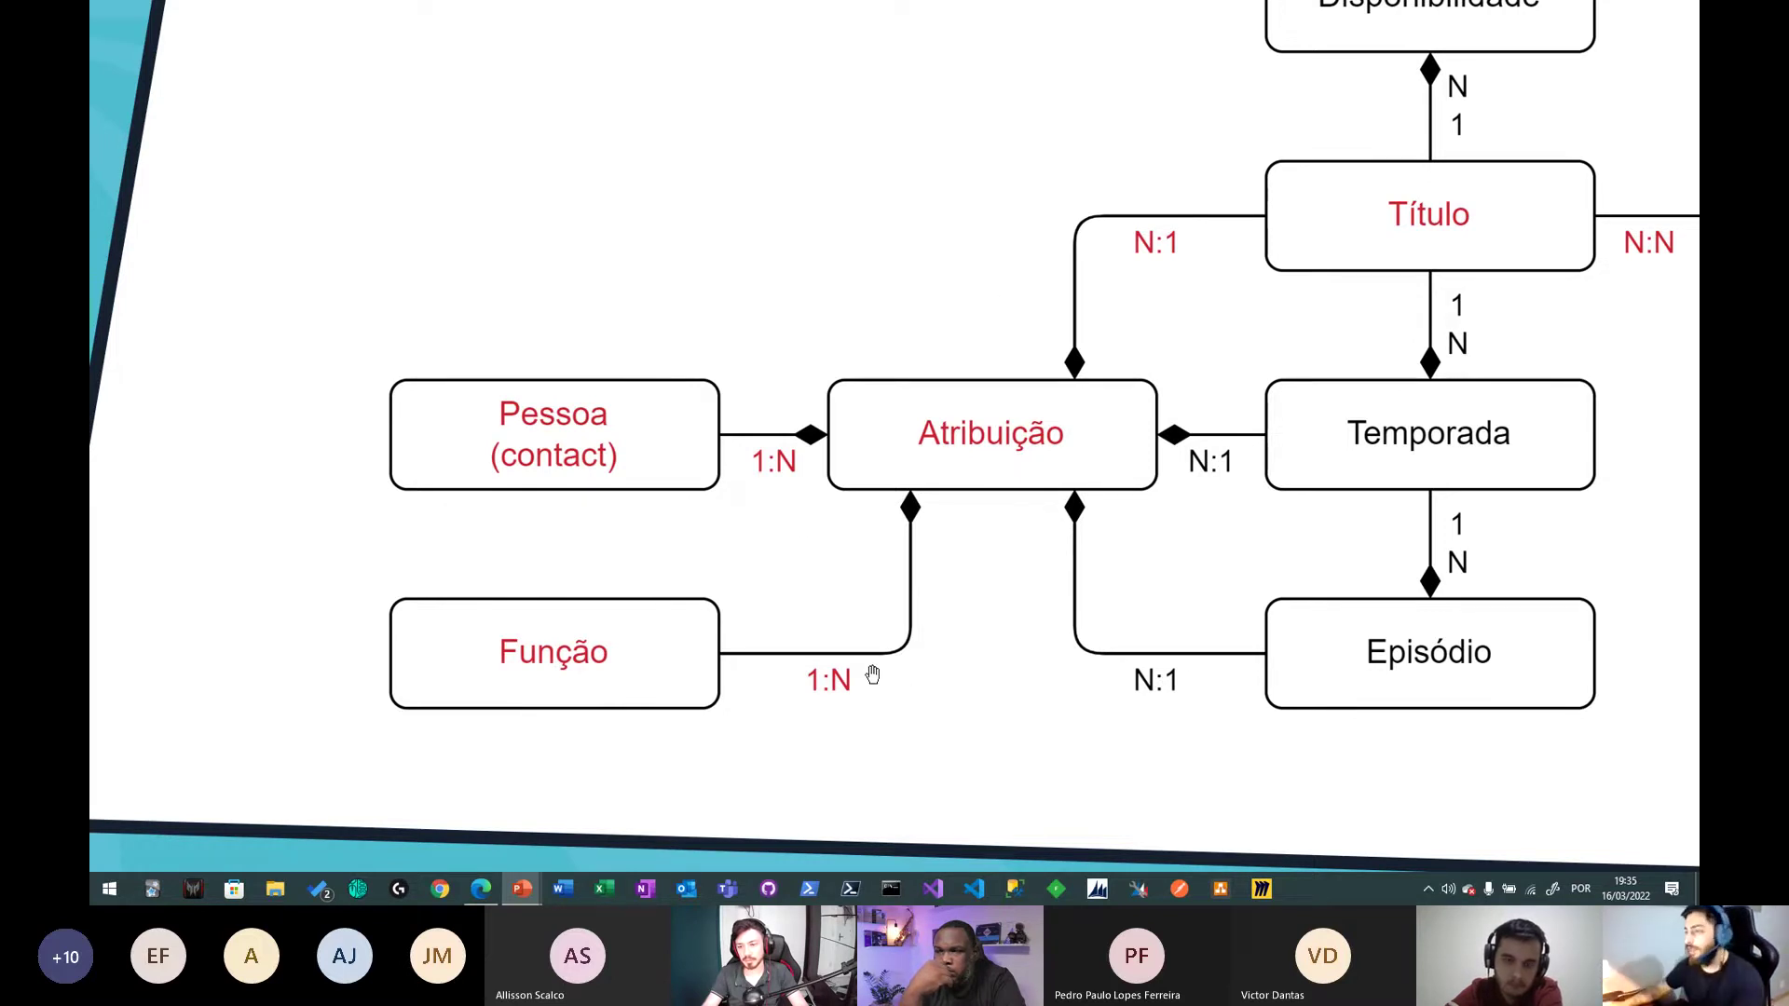
- Return to Power Apps and start a new column in the Atribuição table with display name Pessoa and schema name pessoa
mouse_move(491, 895)
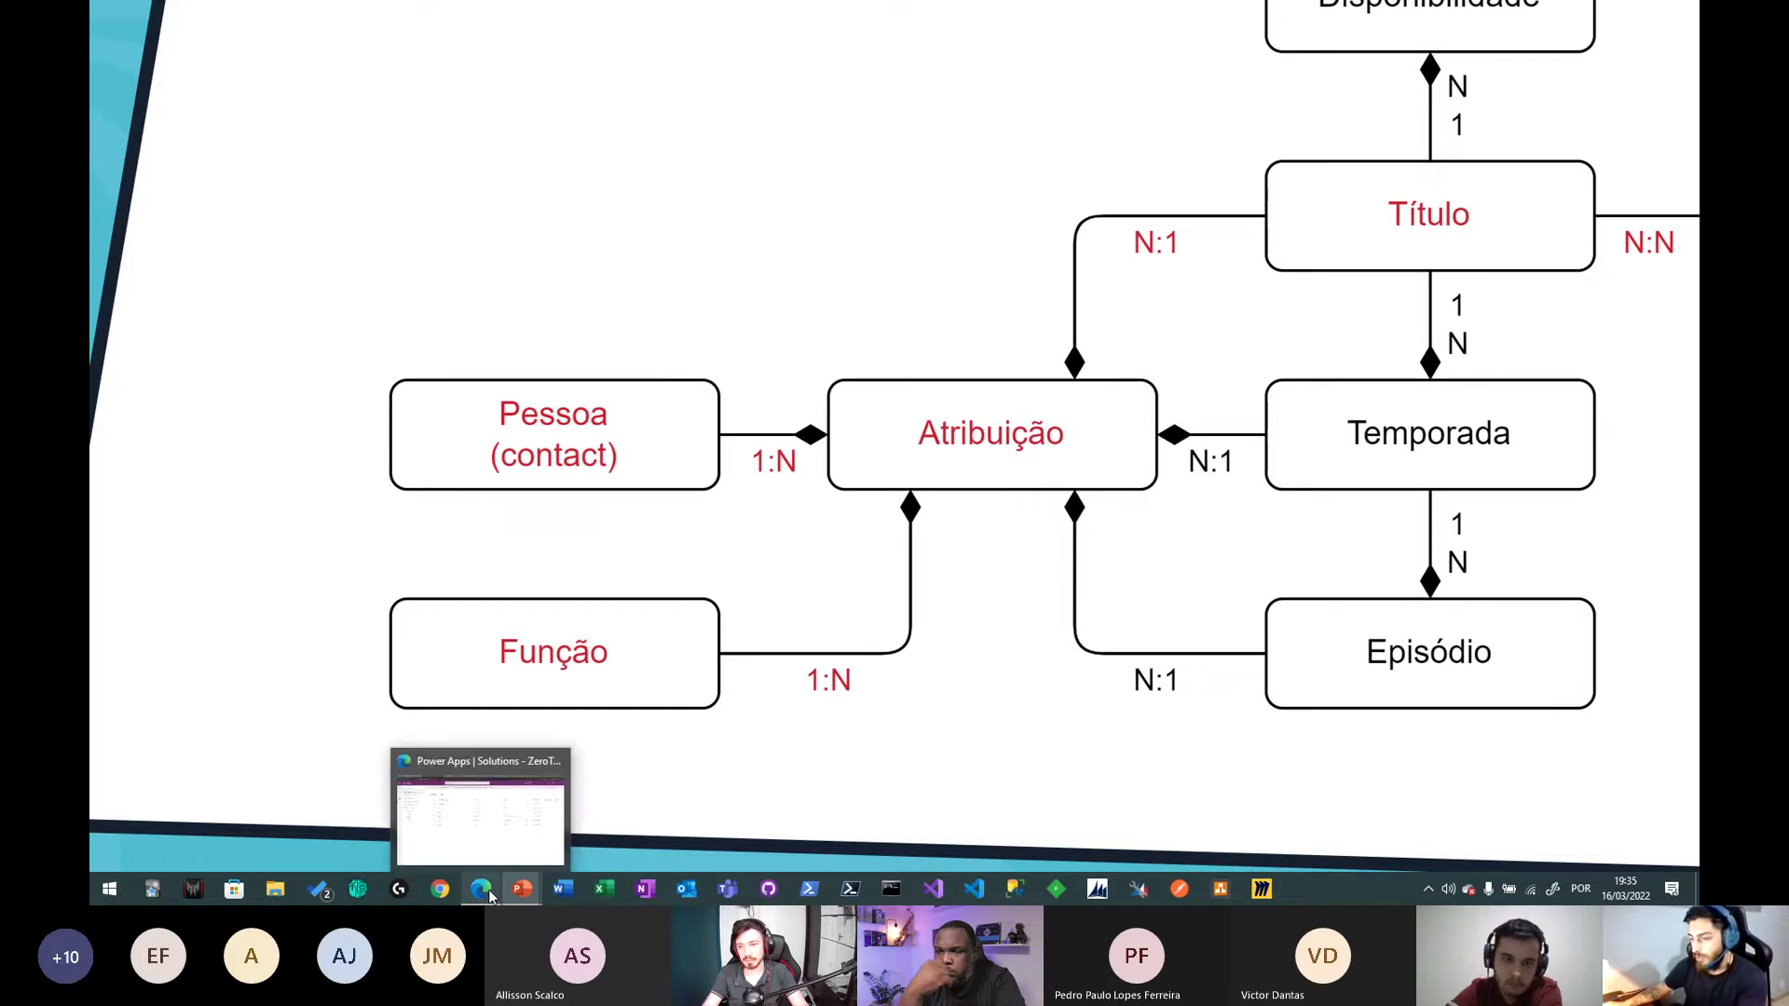
left_click(540, 802)
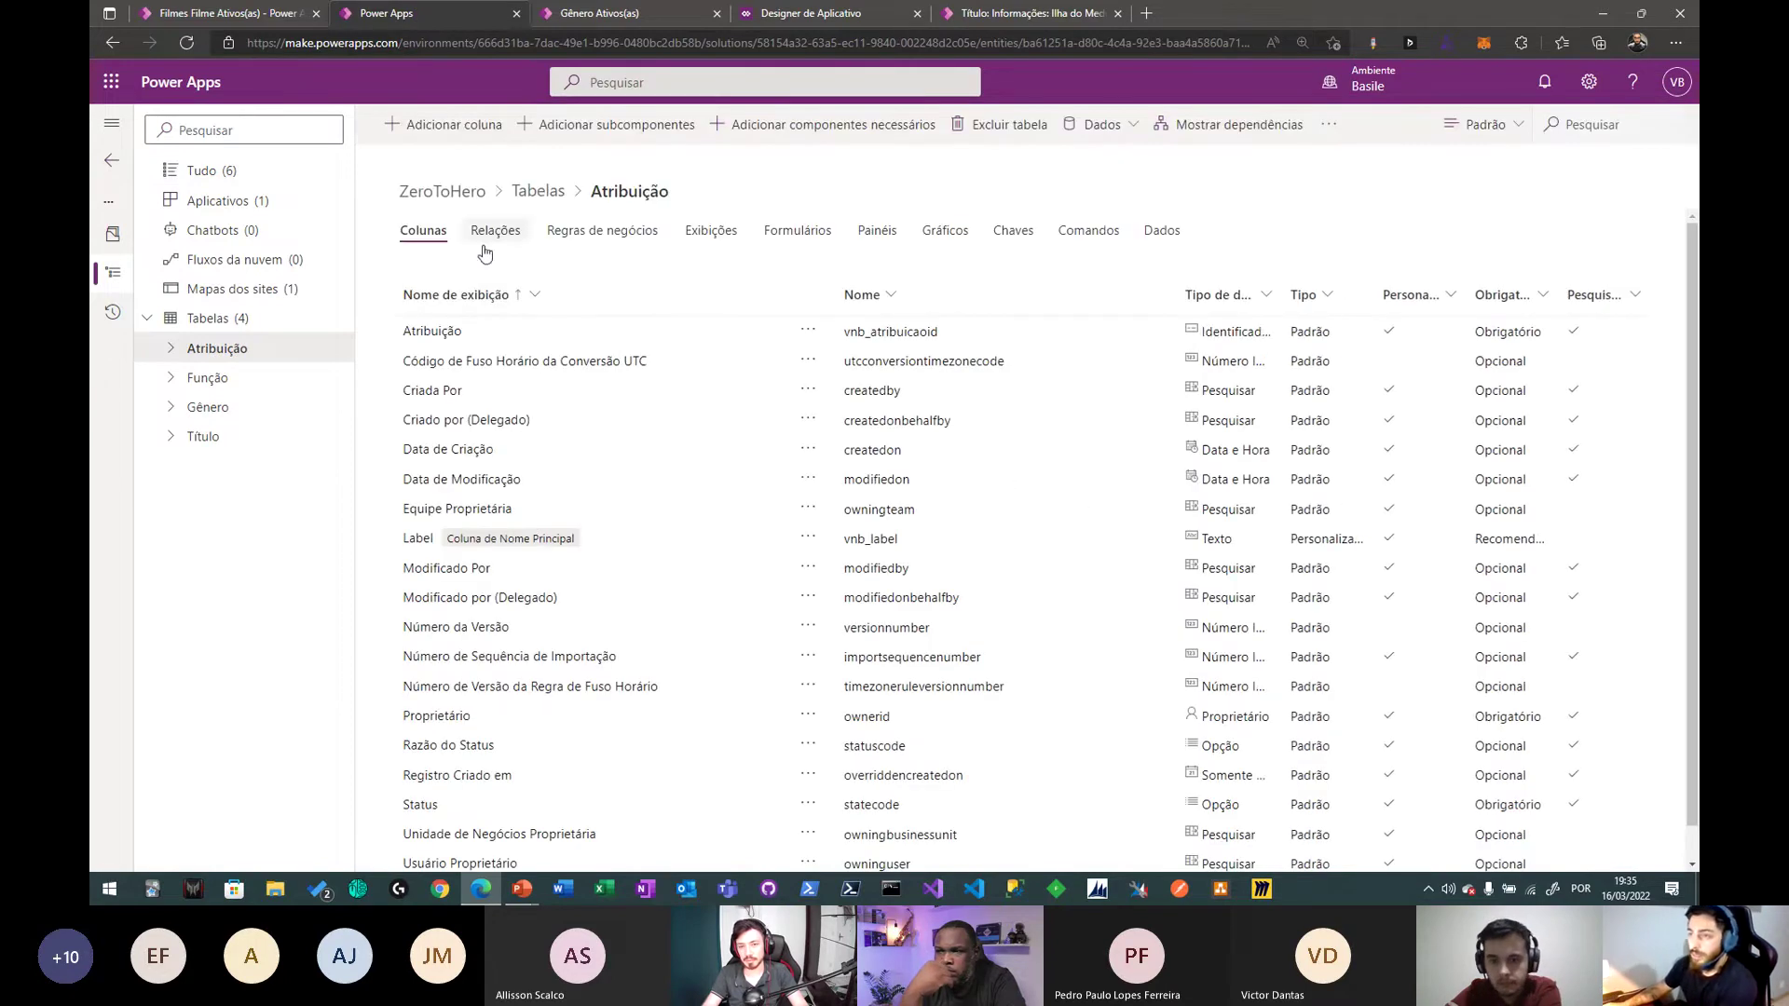
left_click(453, 126)
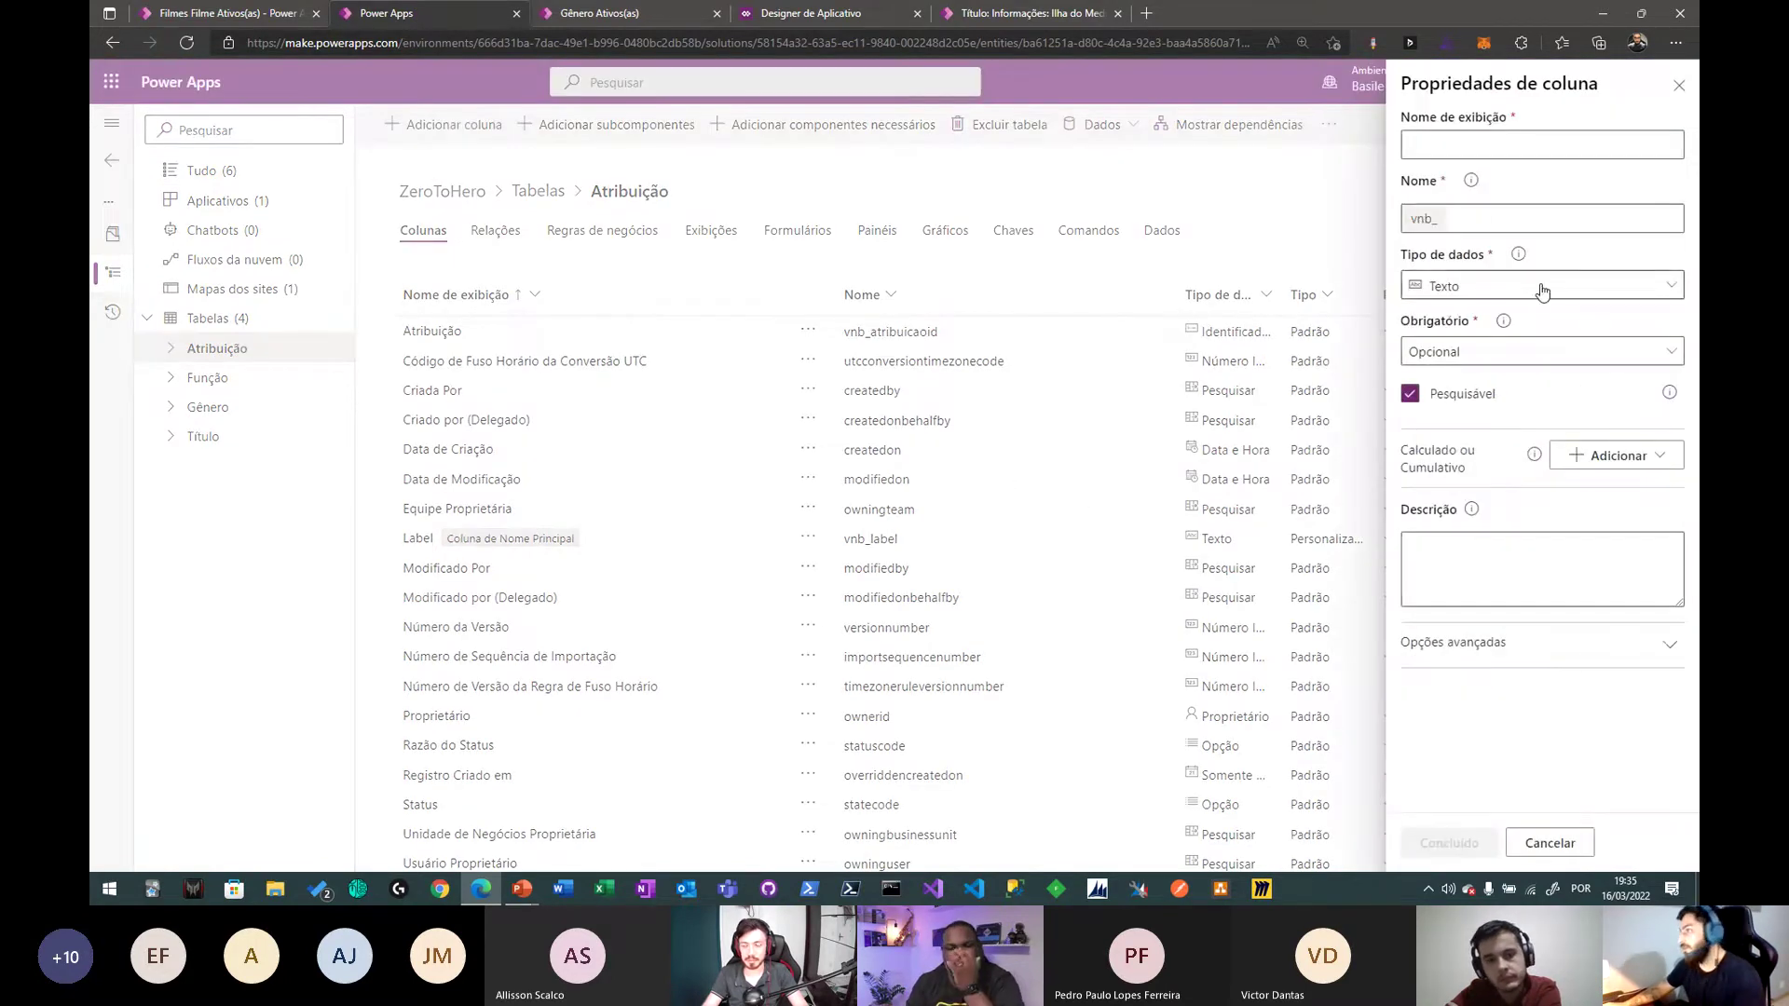
left_click(1519, 147)
type("Pessoa")
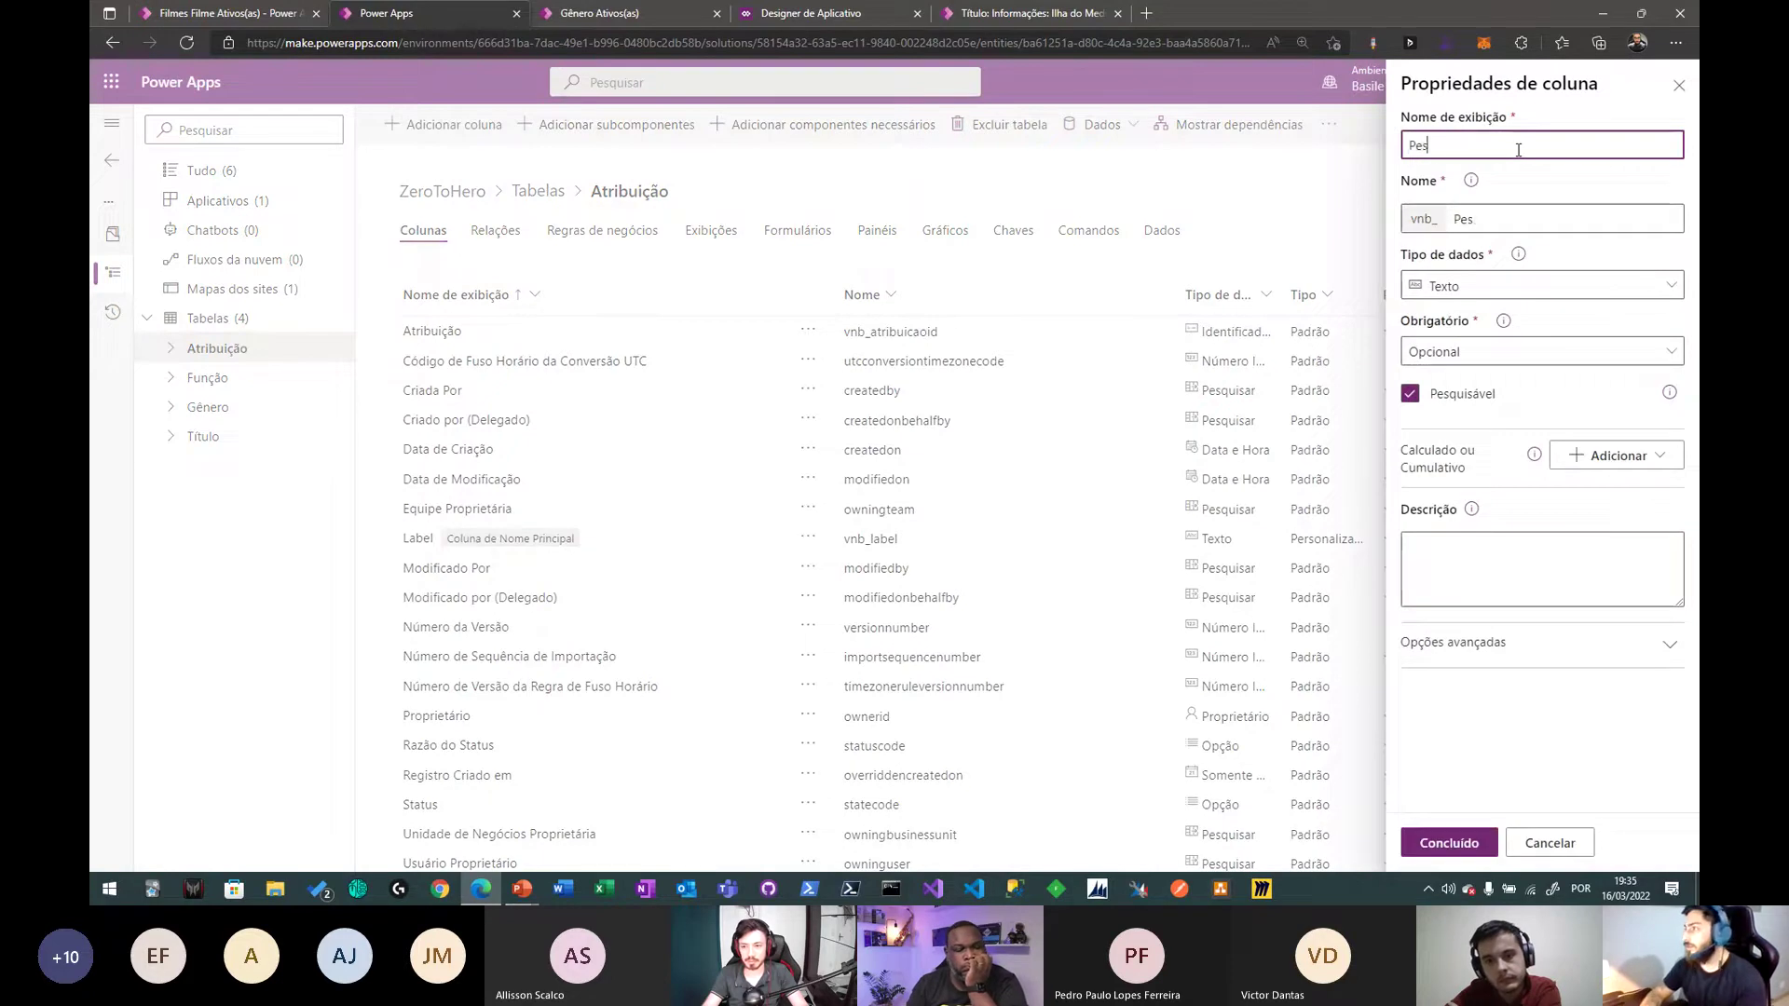
key("Tab")
type("pessoa")
key("Tab")
- Set the Pessoa column's data type to Pesquisar and its related table to Contato
left_click(1495, 289)
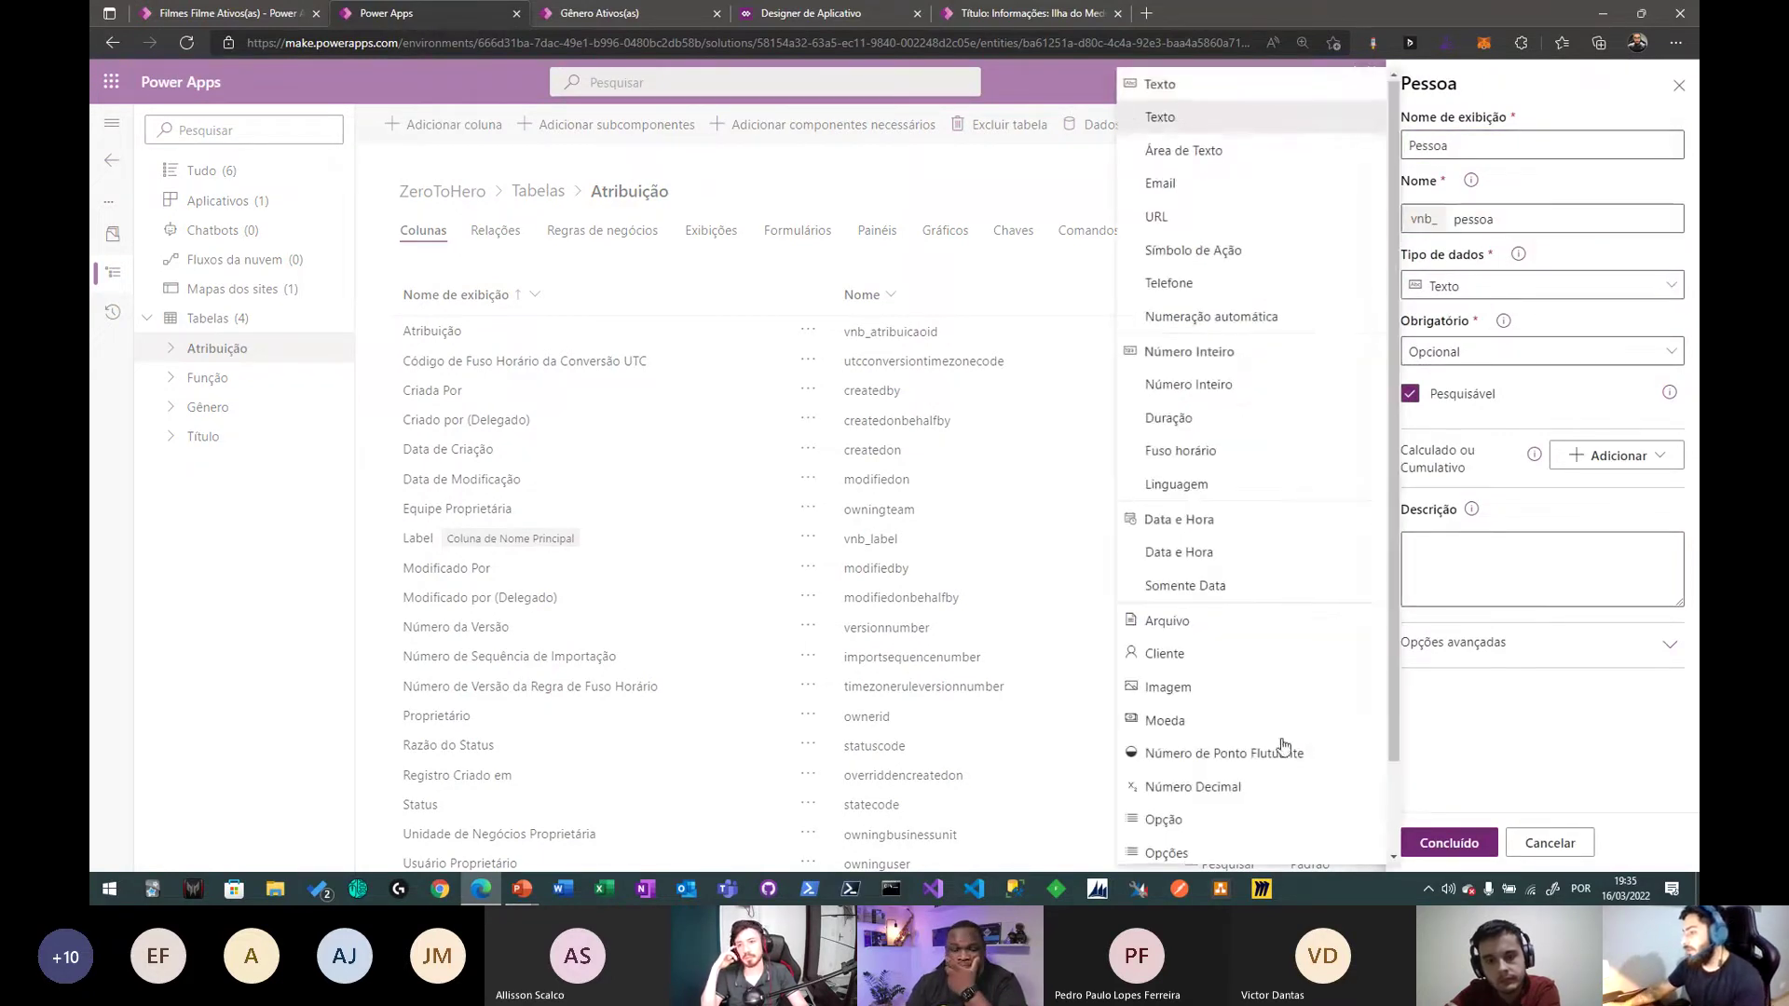
scroll(1273, 809, "down", 1)
left_click(1268, 786)
left_click(1486, 353)
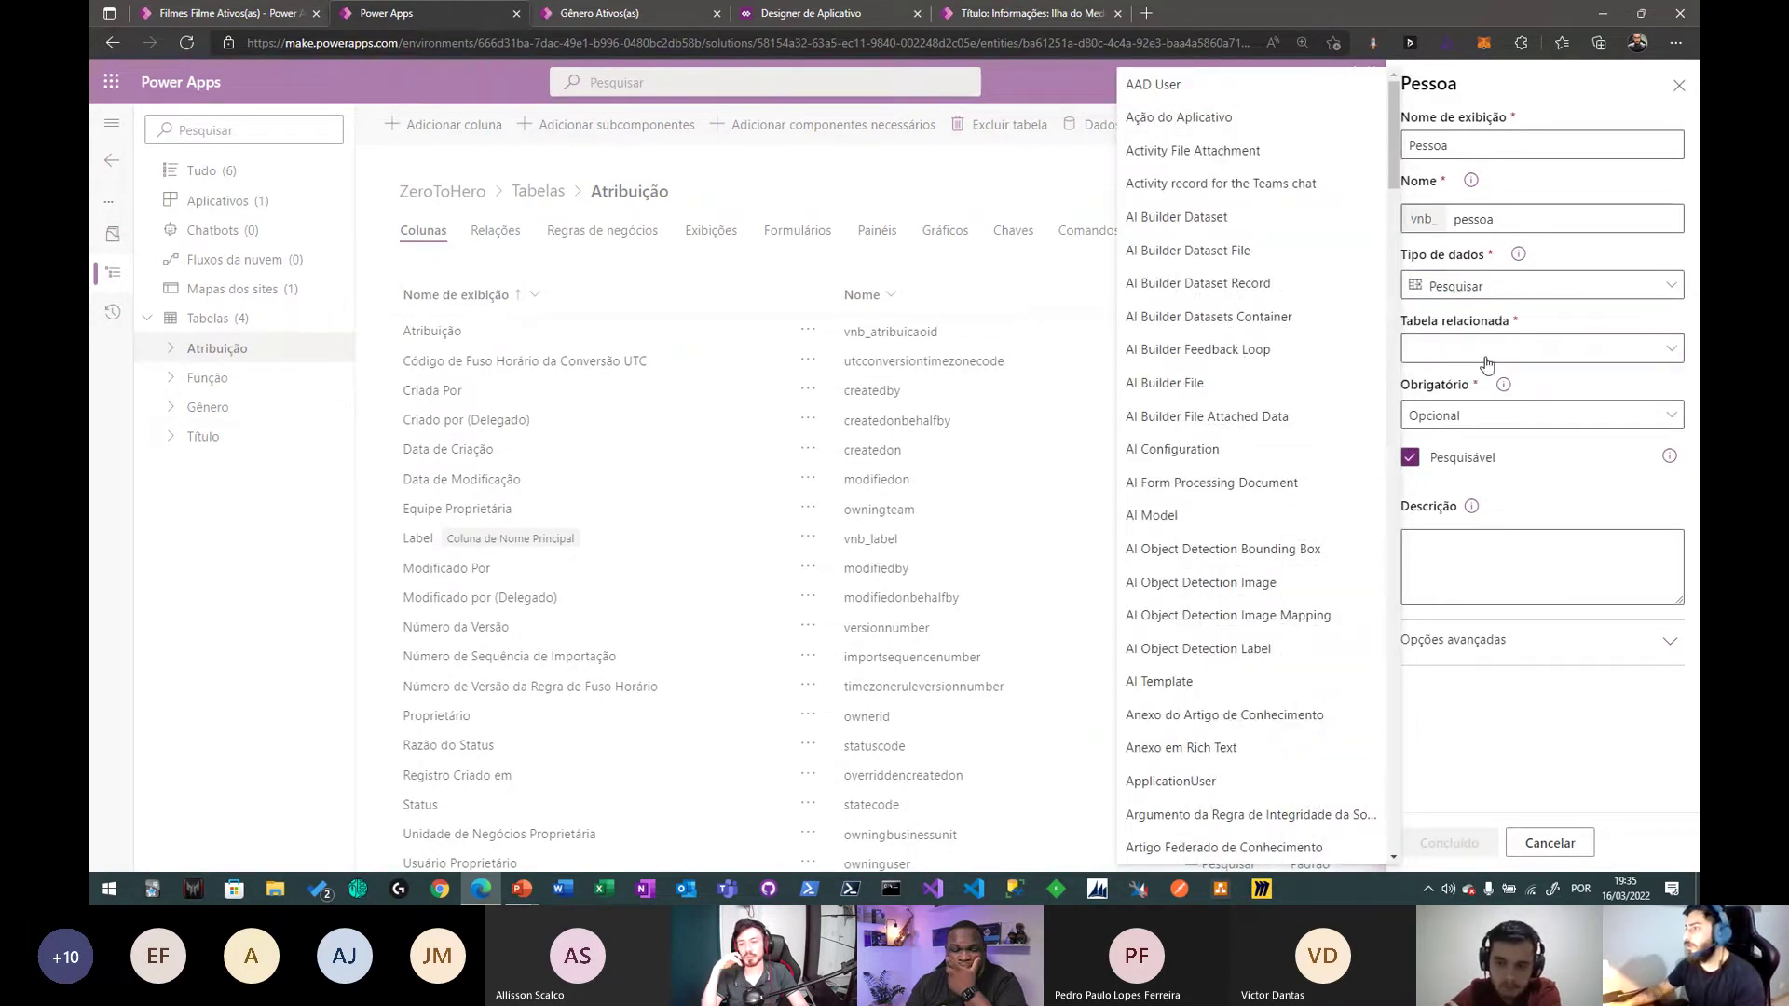
left_click_drag(1393, 175, 1403, 229)
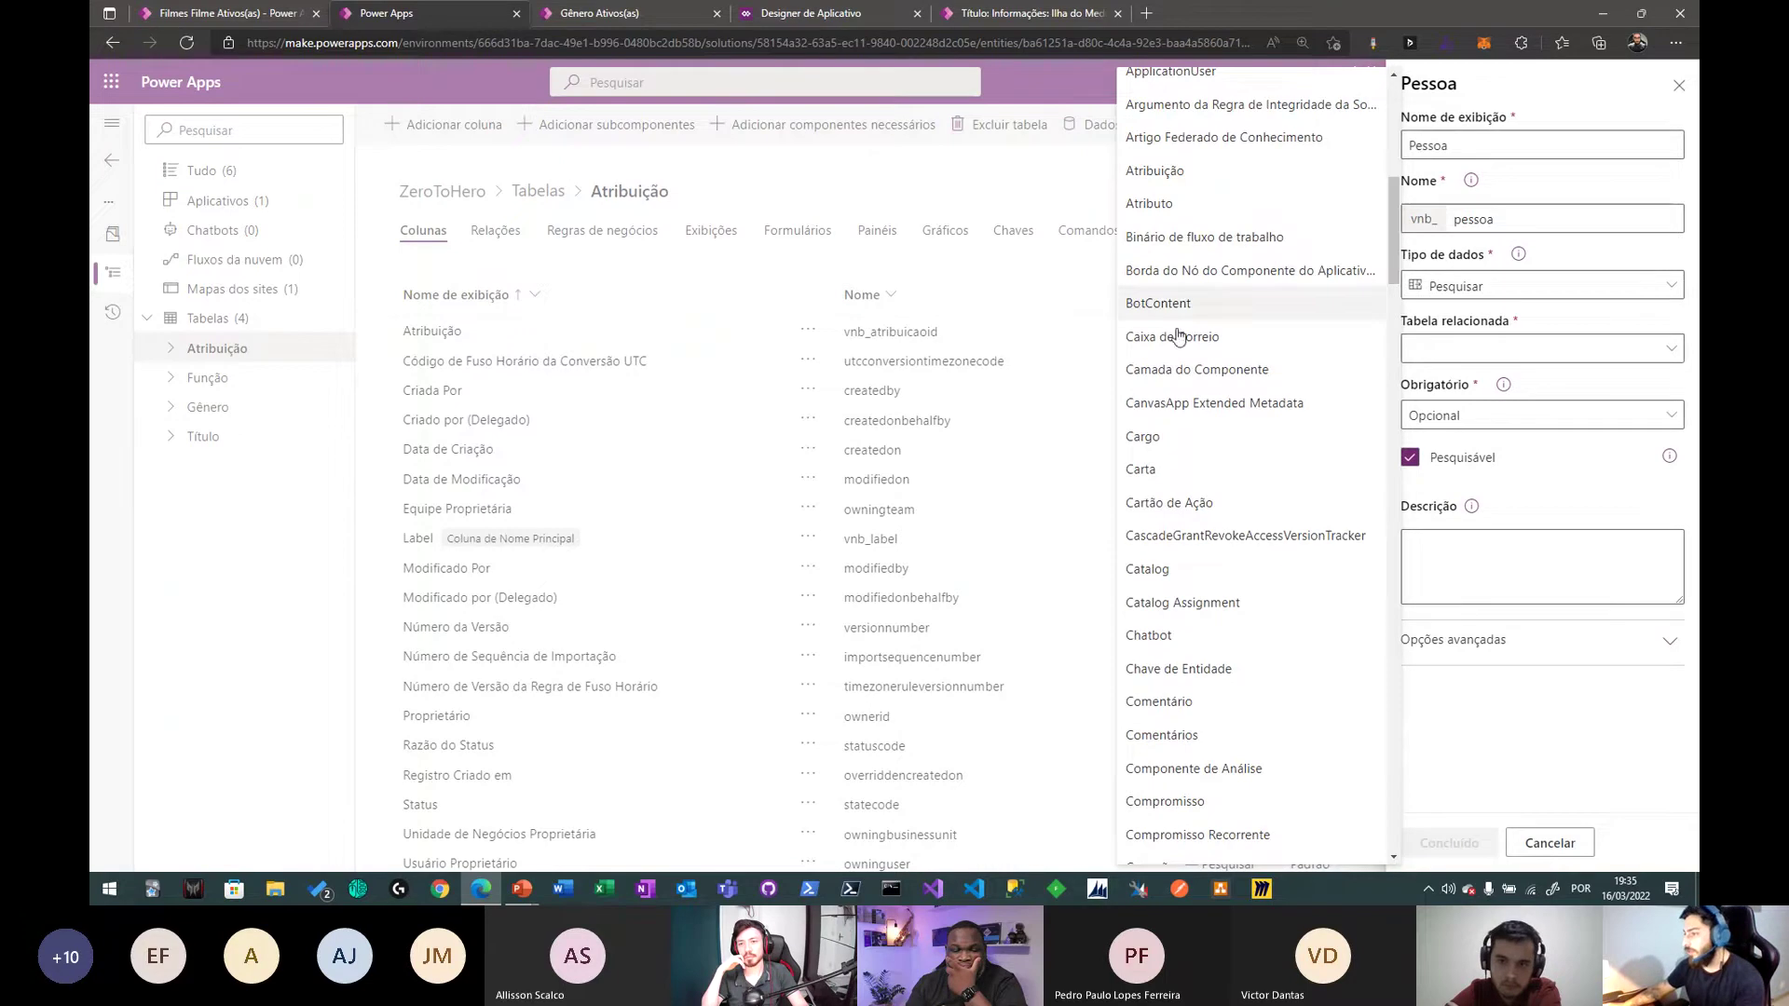
scroll(1195, 653, "down", 4)
scroll(1195, 662, "down", 4)
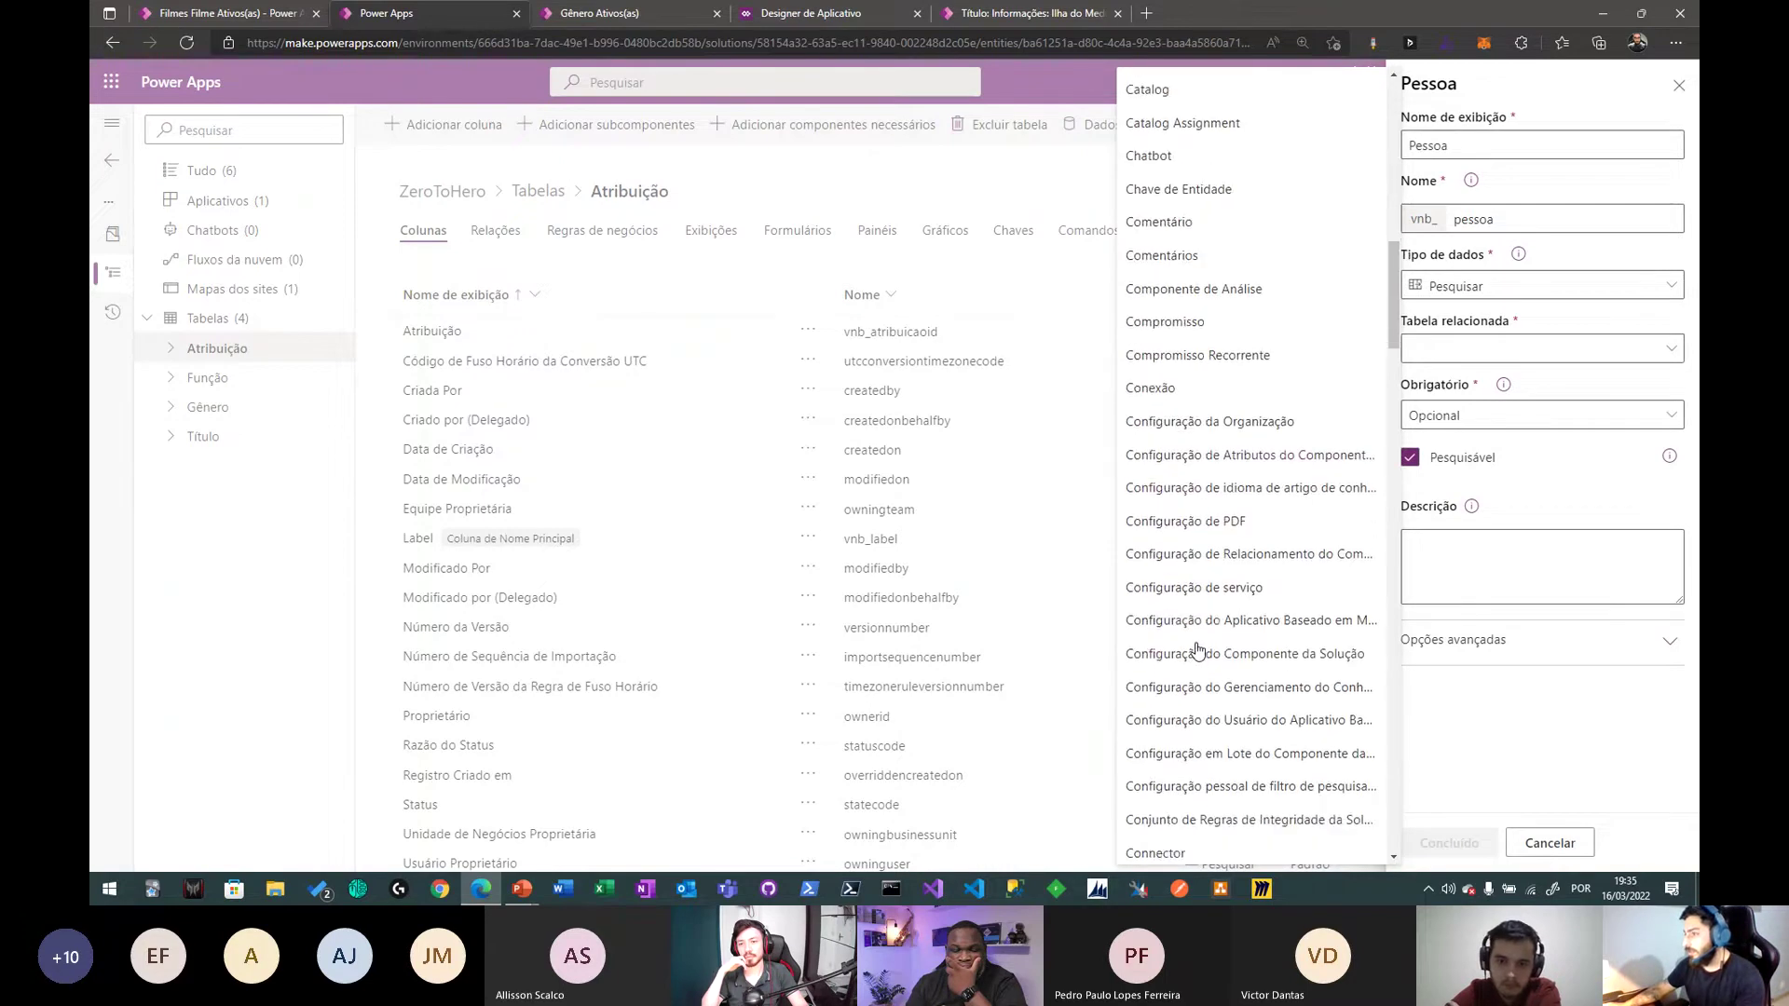
left_click(1198, 713)
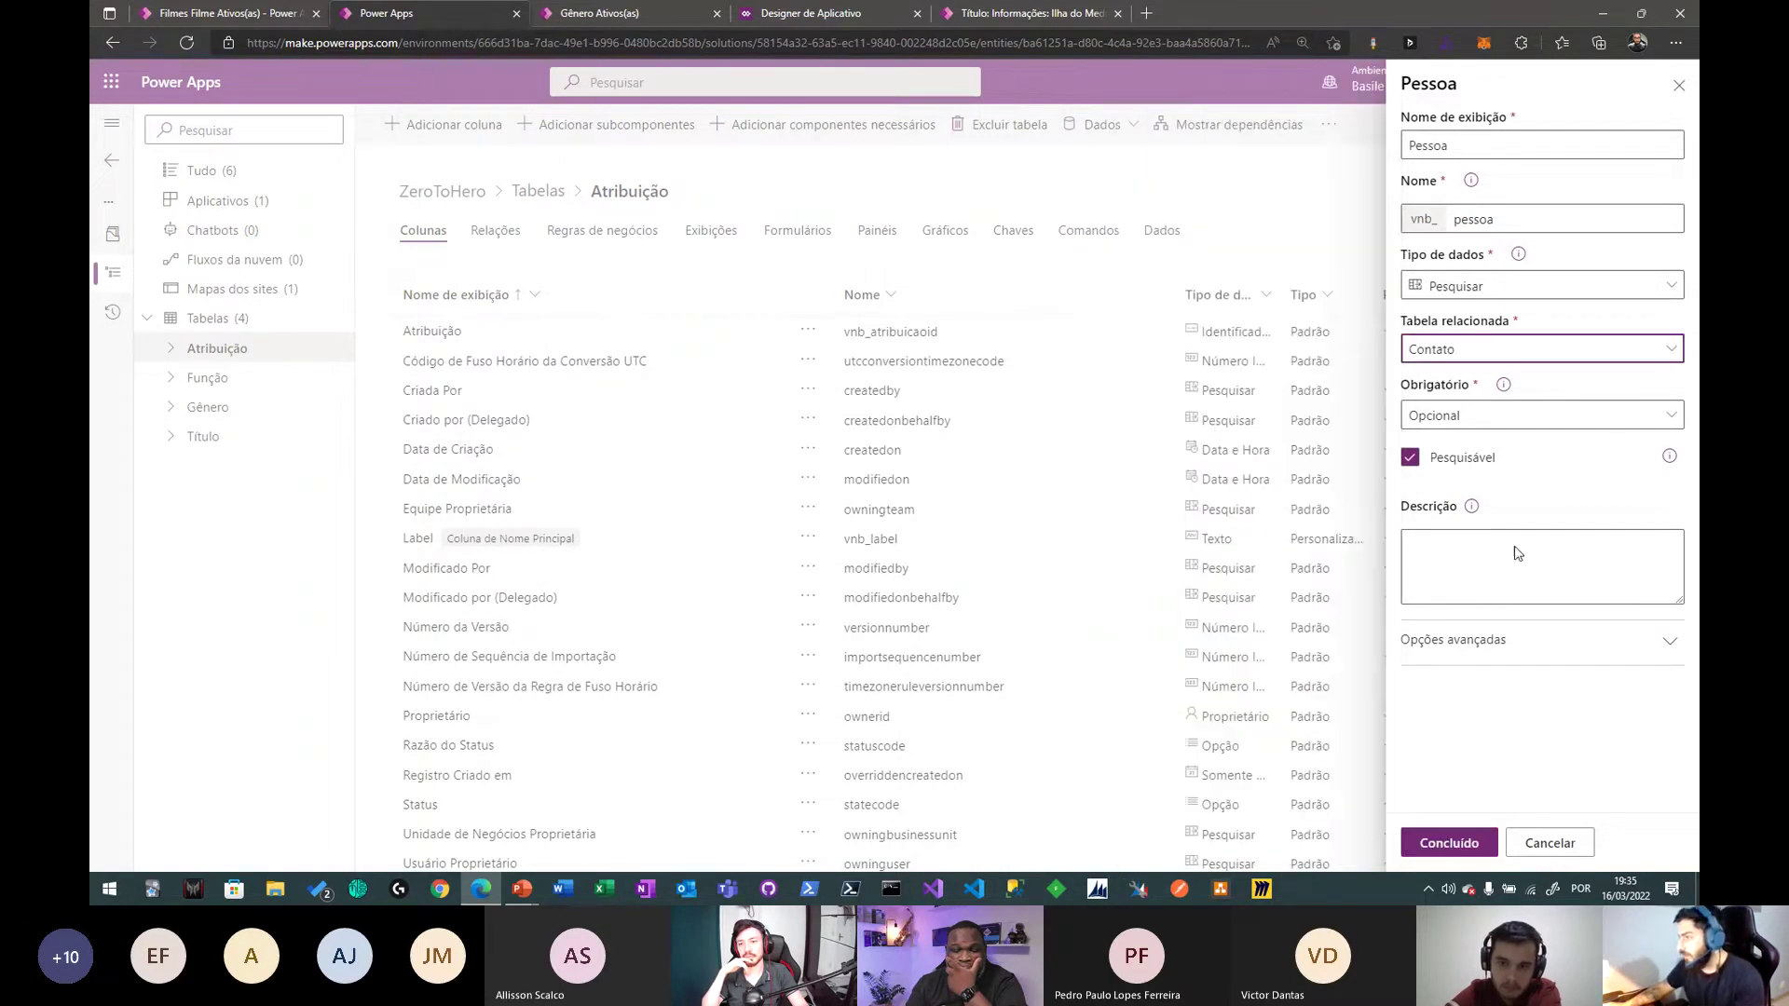
- Make the Pessoa column Obrigatório and finish its definition
left_click(1477, 415)
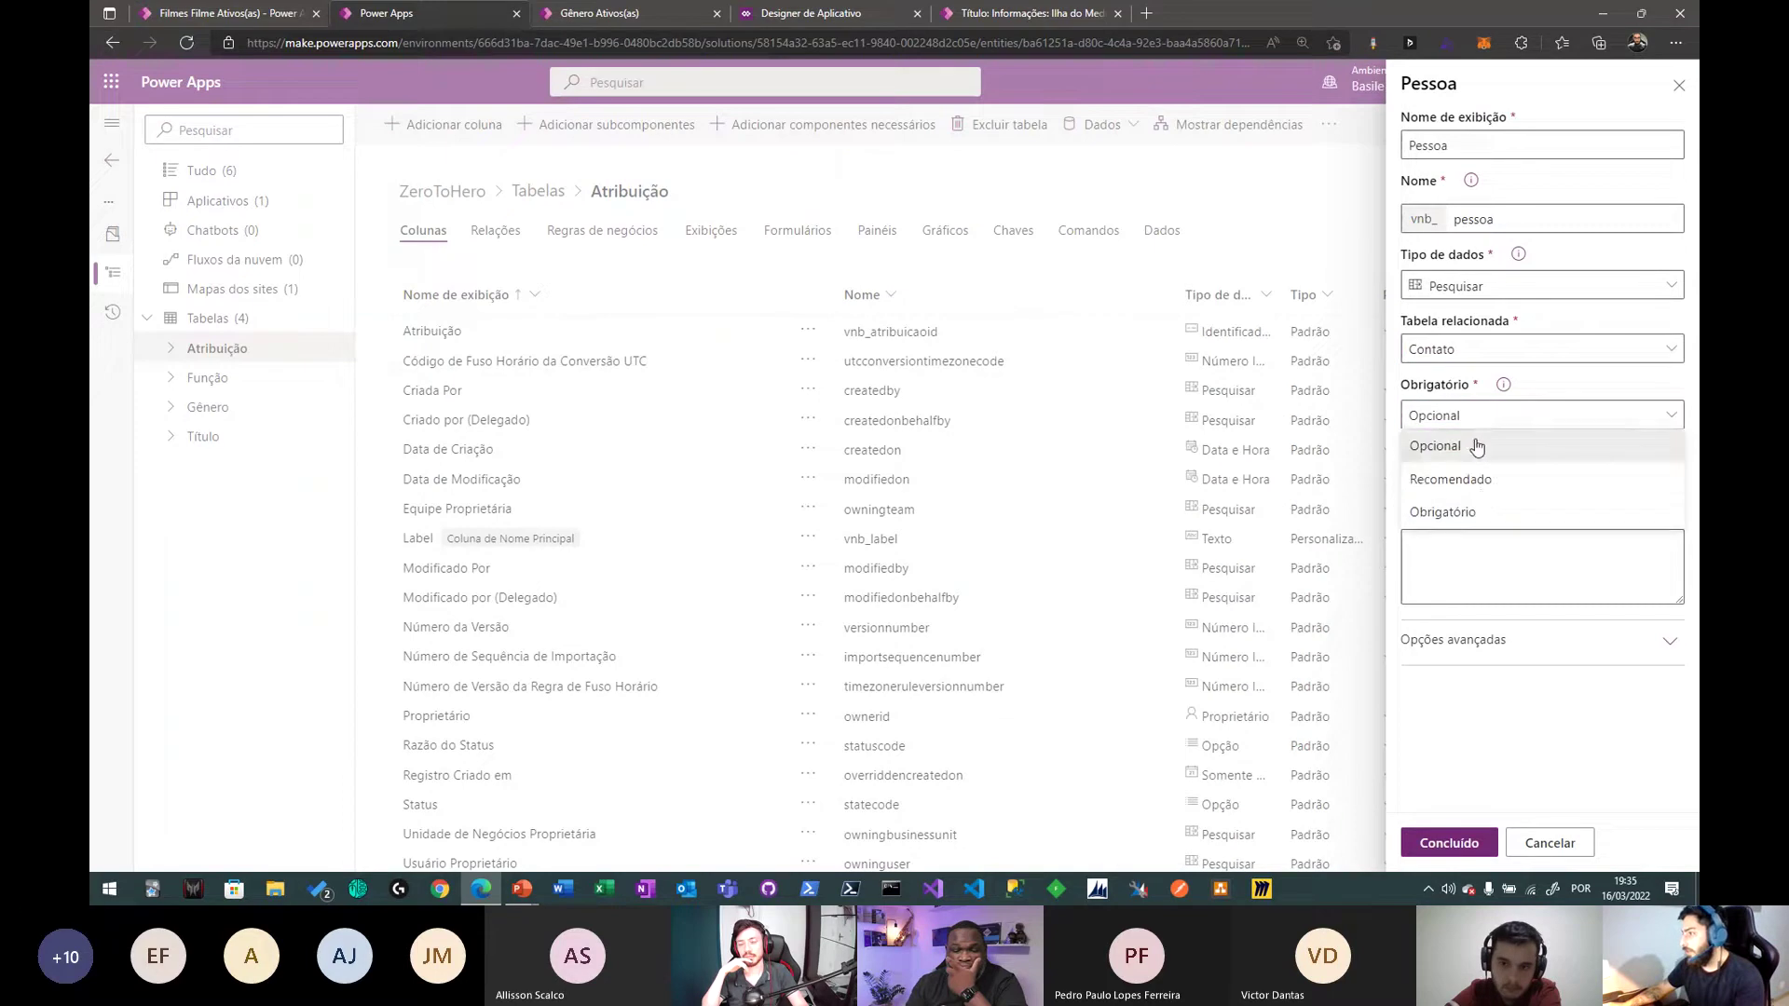
left_click(1481, 511)
left_click(1486, 835)
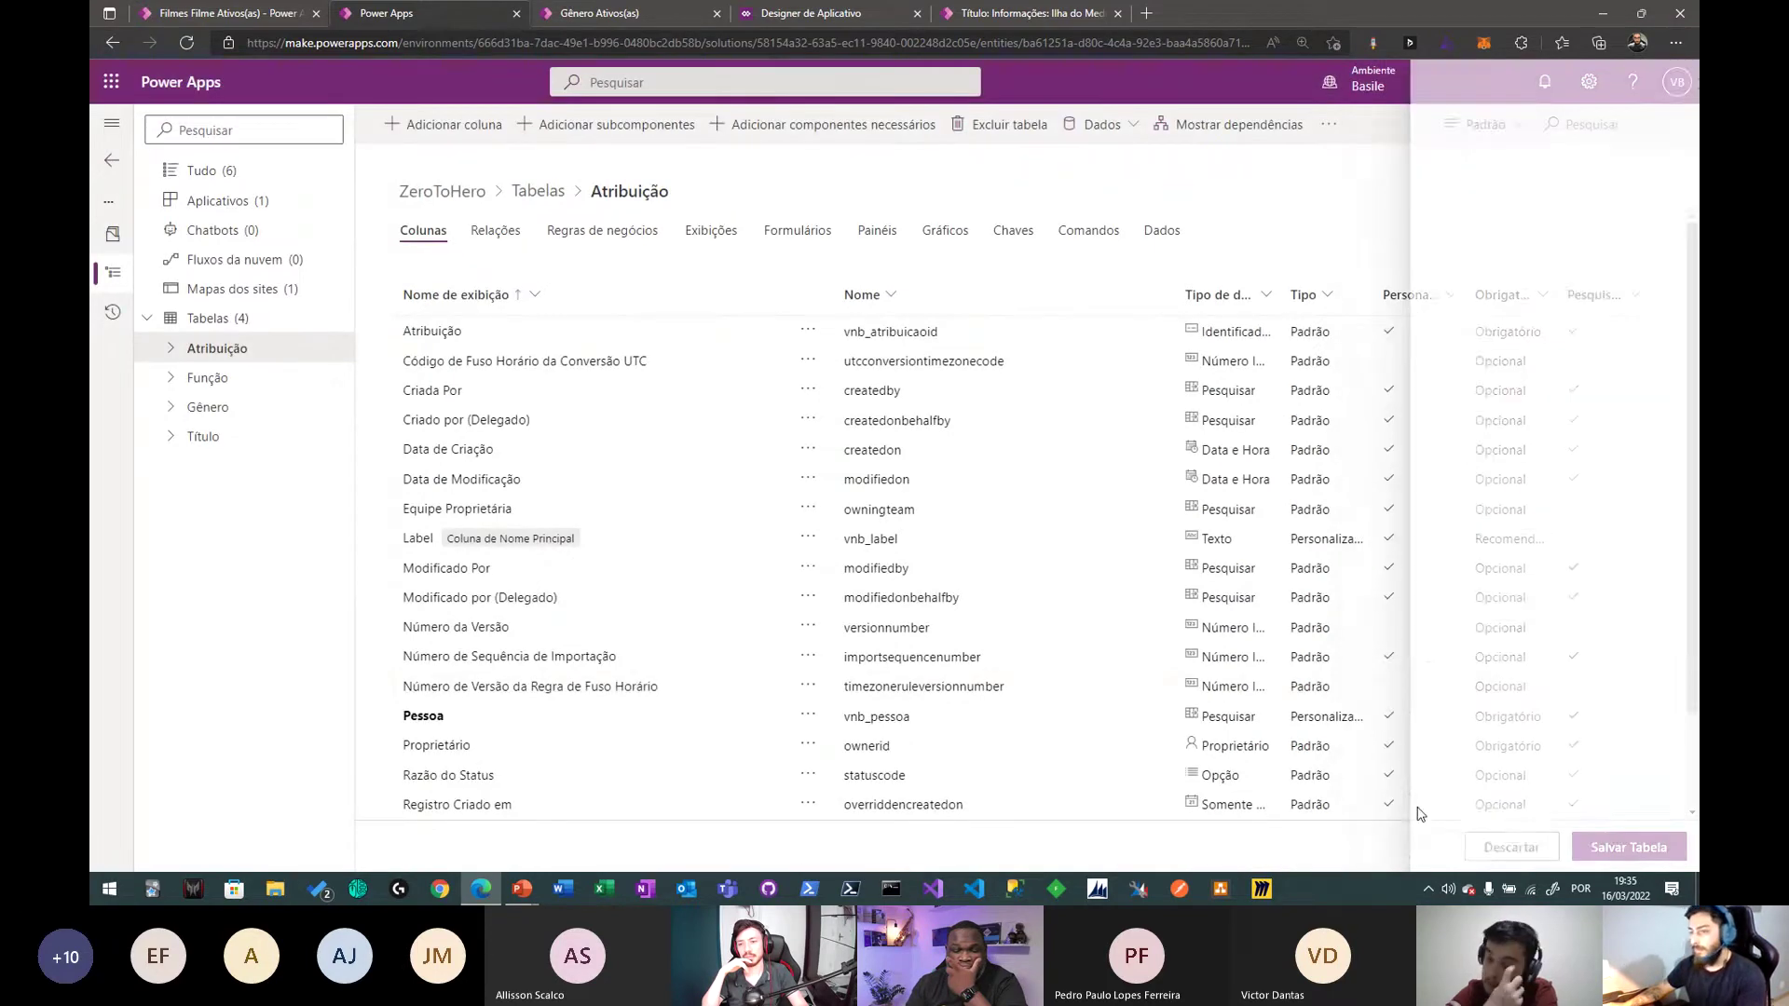
- Start a new column in the Atribuição table with display name Função and schema name funcao
left_click(454, 125)
left_click(1541, 145)
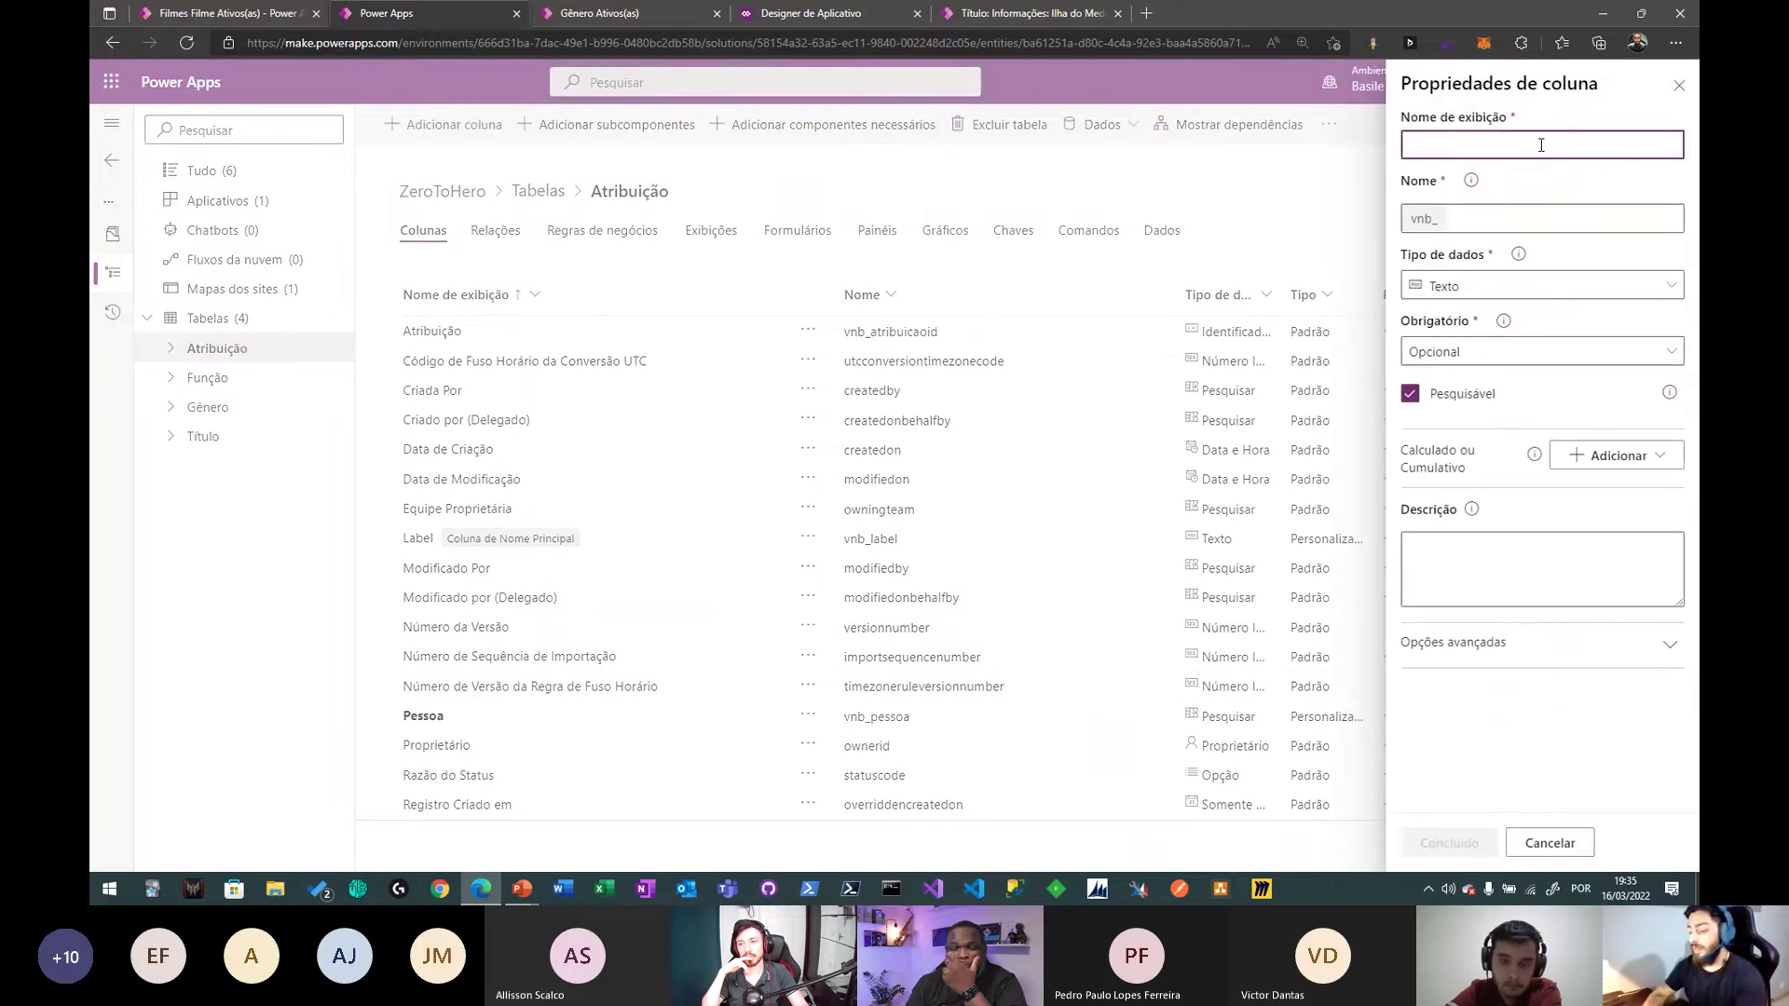
type("Função")
key("Tab")
type("funcao")
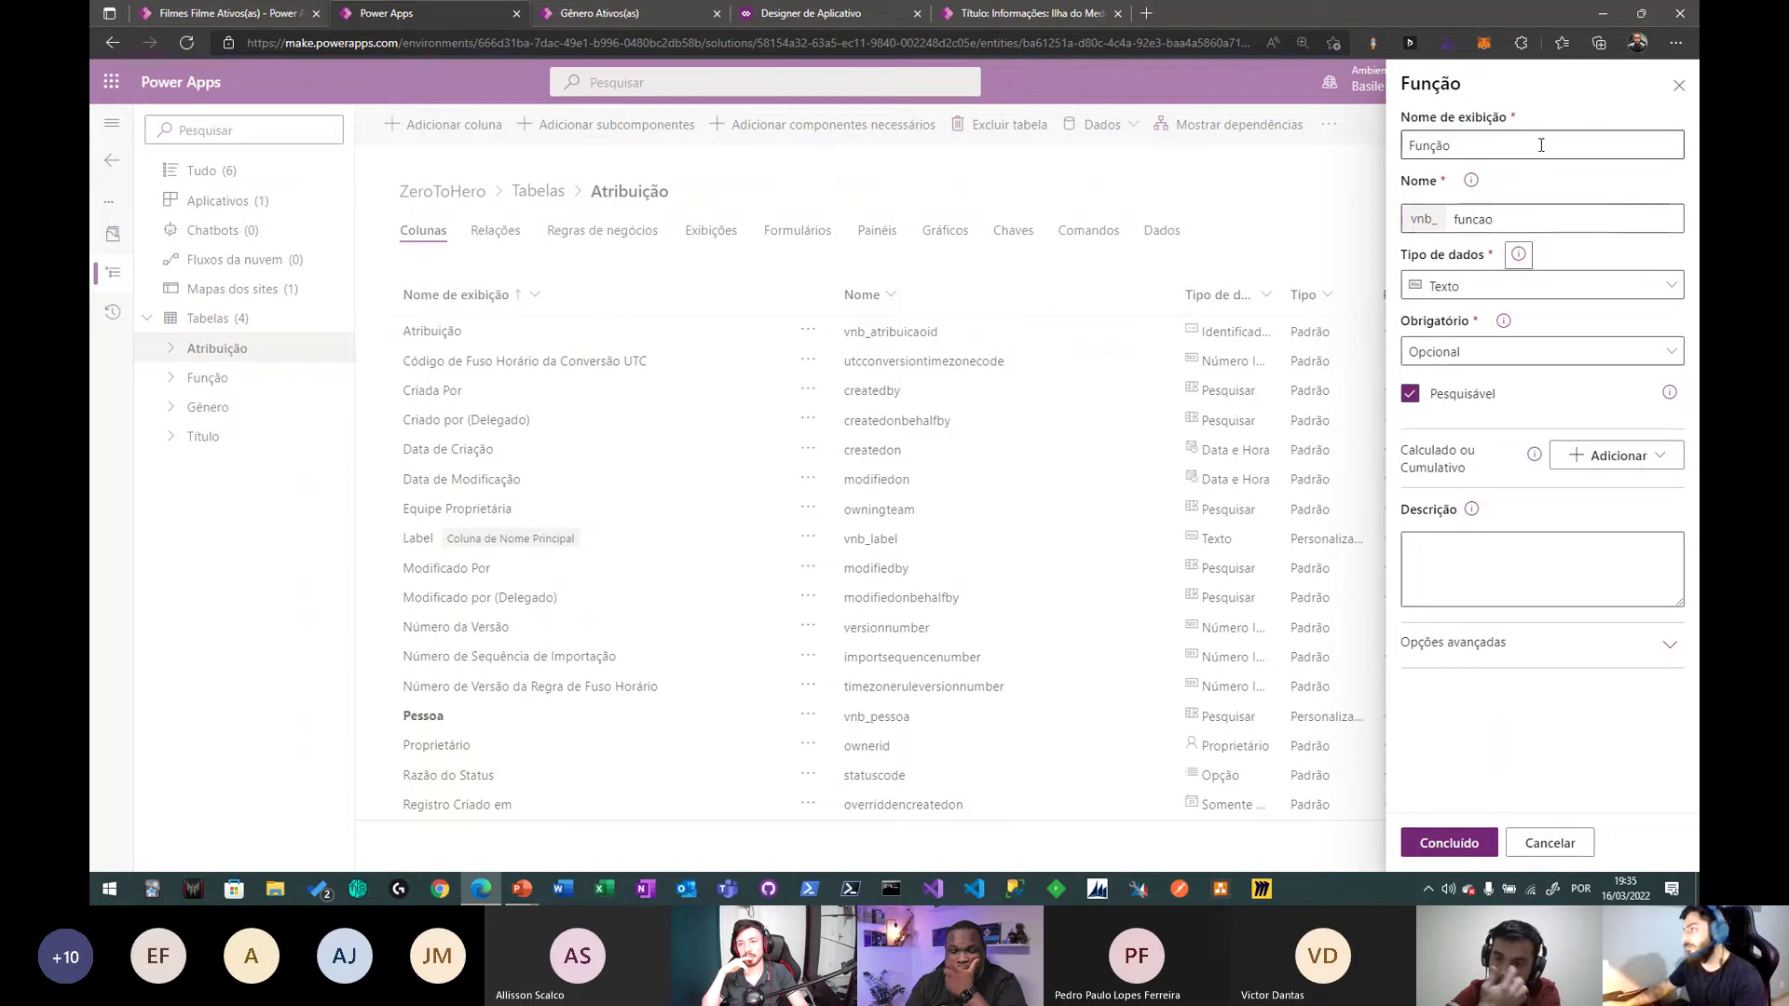
- Set the Função column's data type to Pesquisar and its related table to Função
left_click(1560, 287)
scroll(1246, 708, "down", 2)
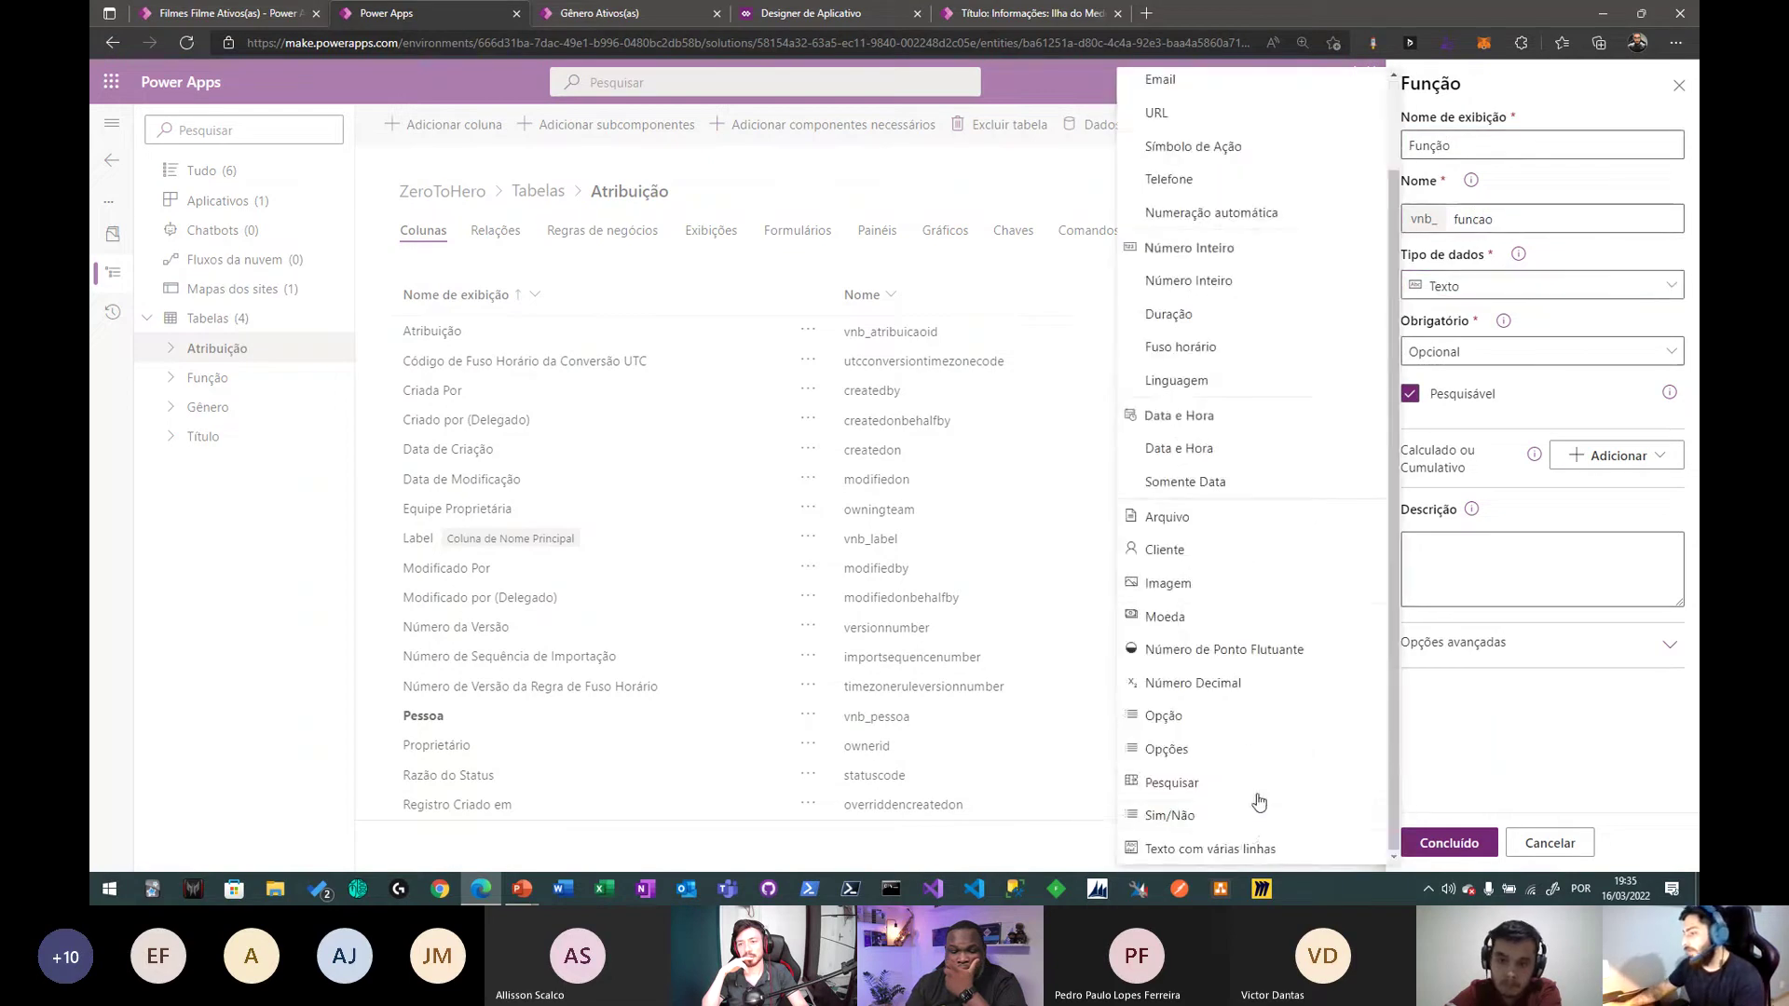
left_click(1235, 782)
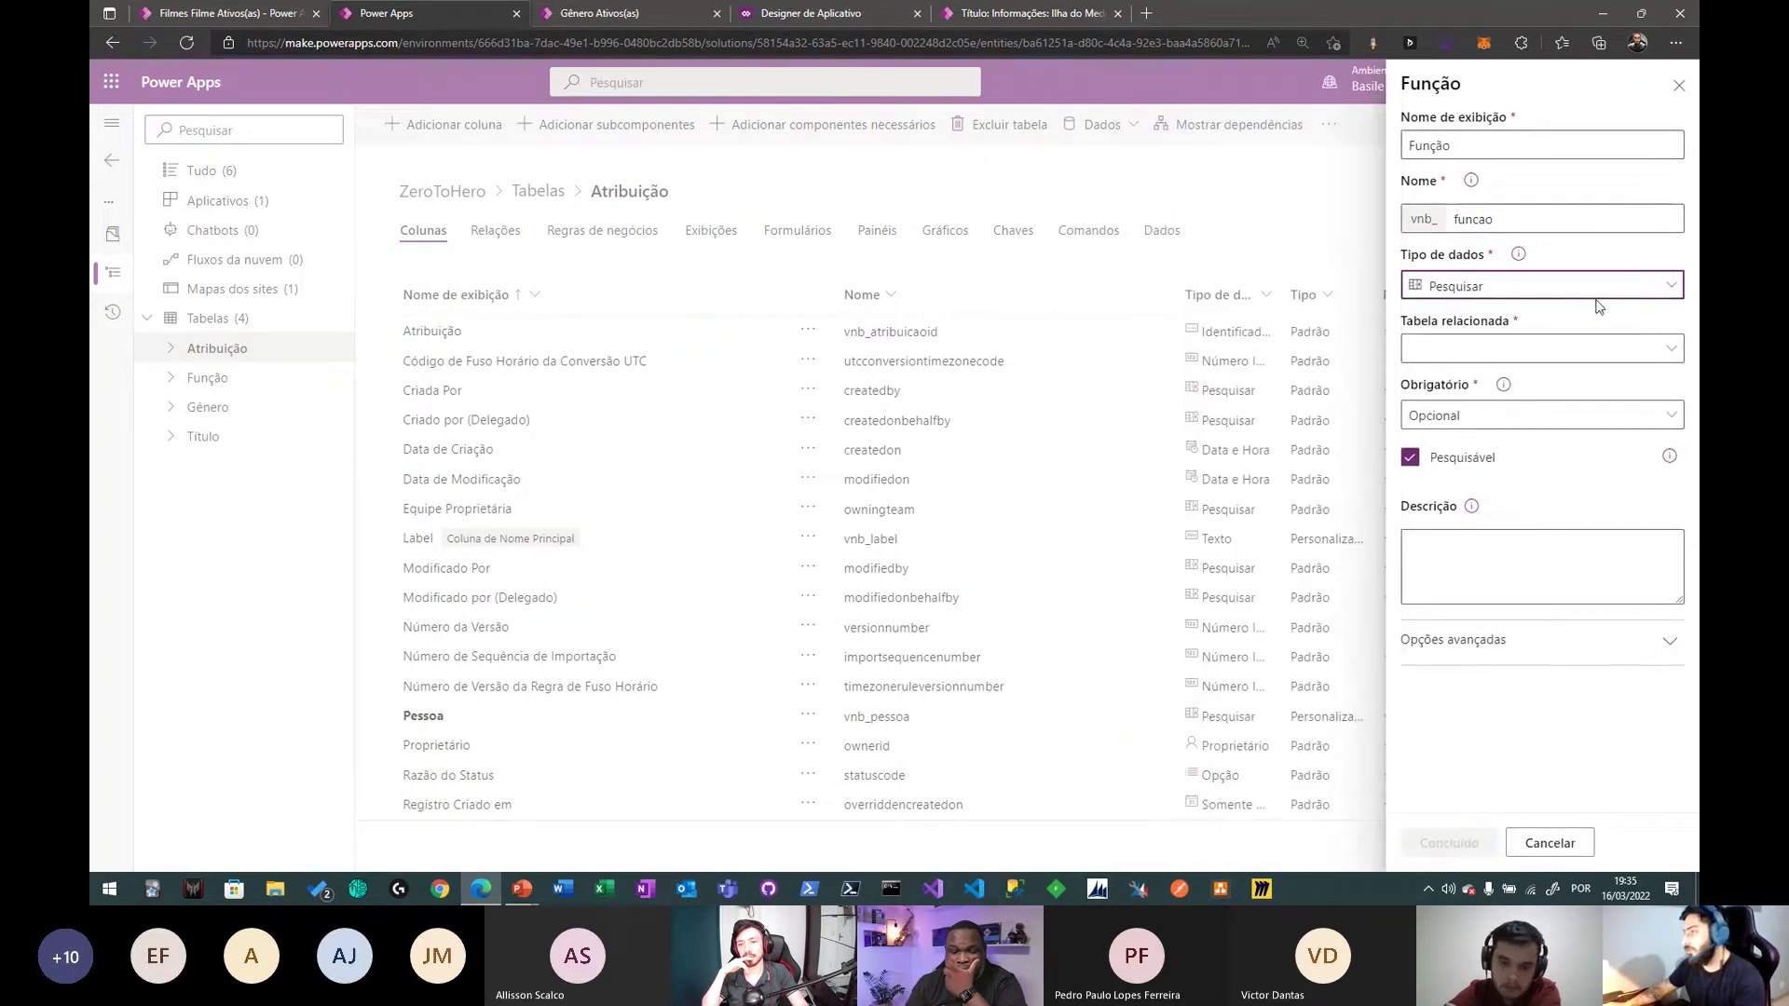
left_click(1516, 351)
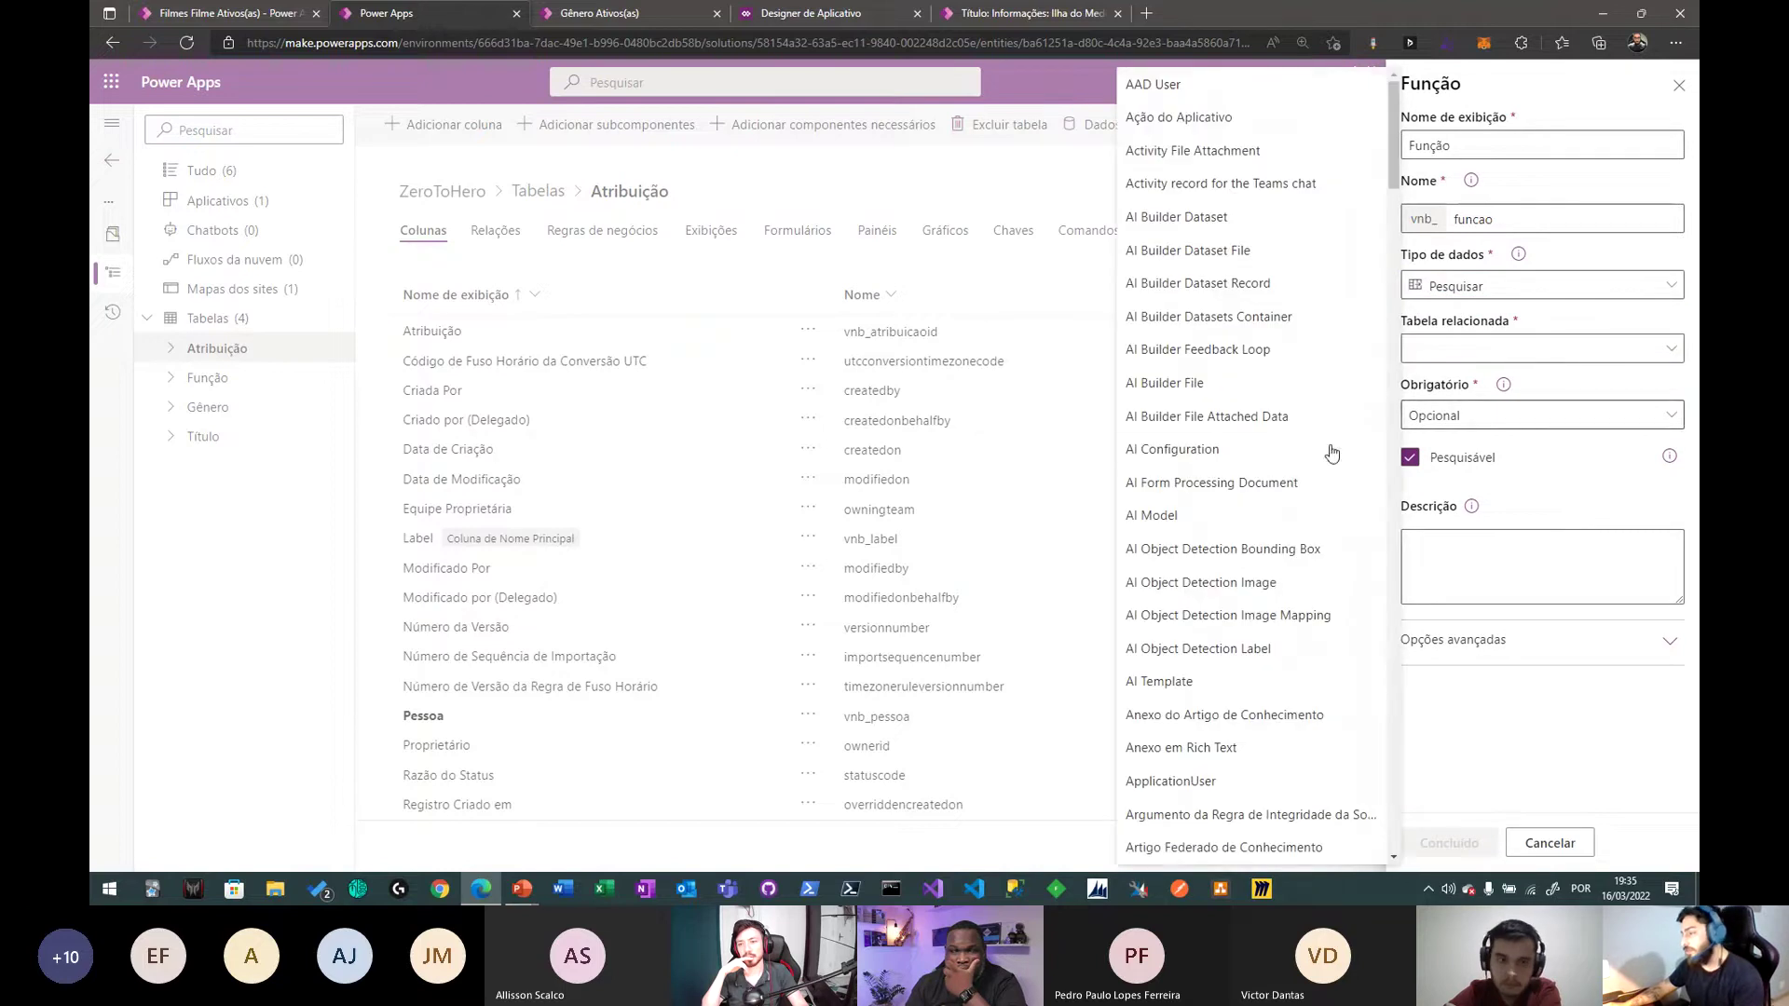
scroll(1335, 305, "down", 2)
left_click_drag(1394, 149, 1404, 517)
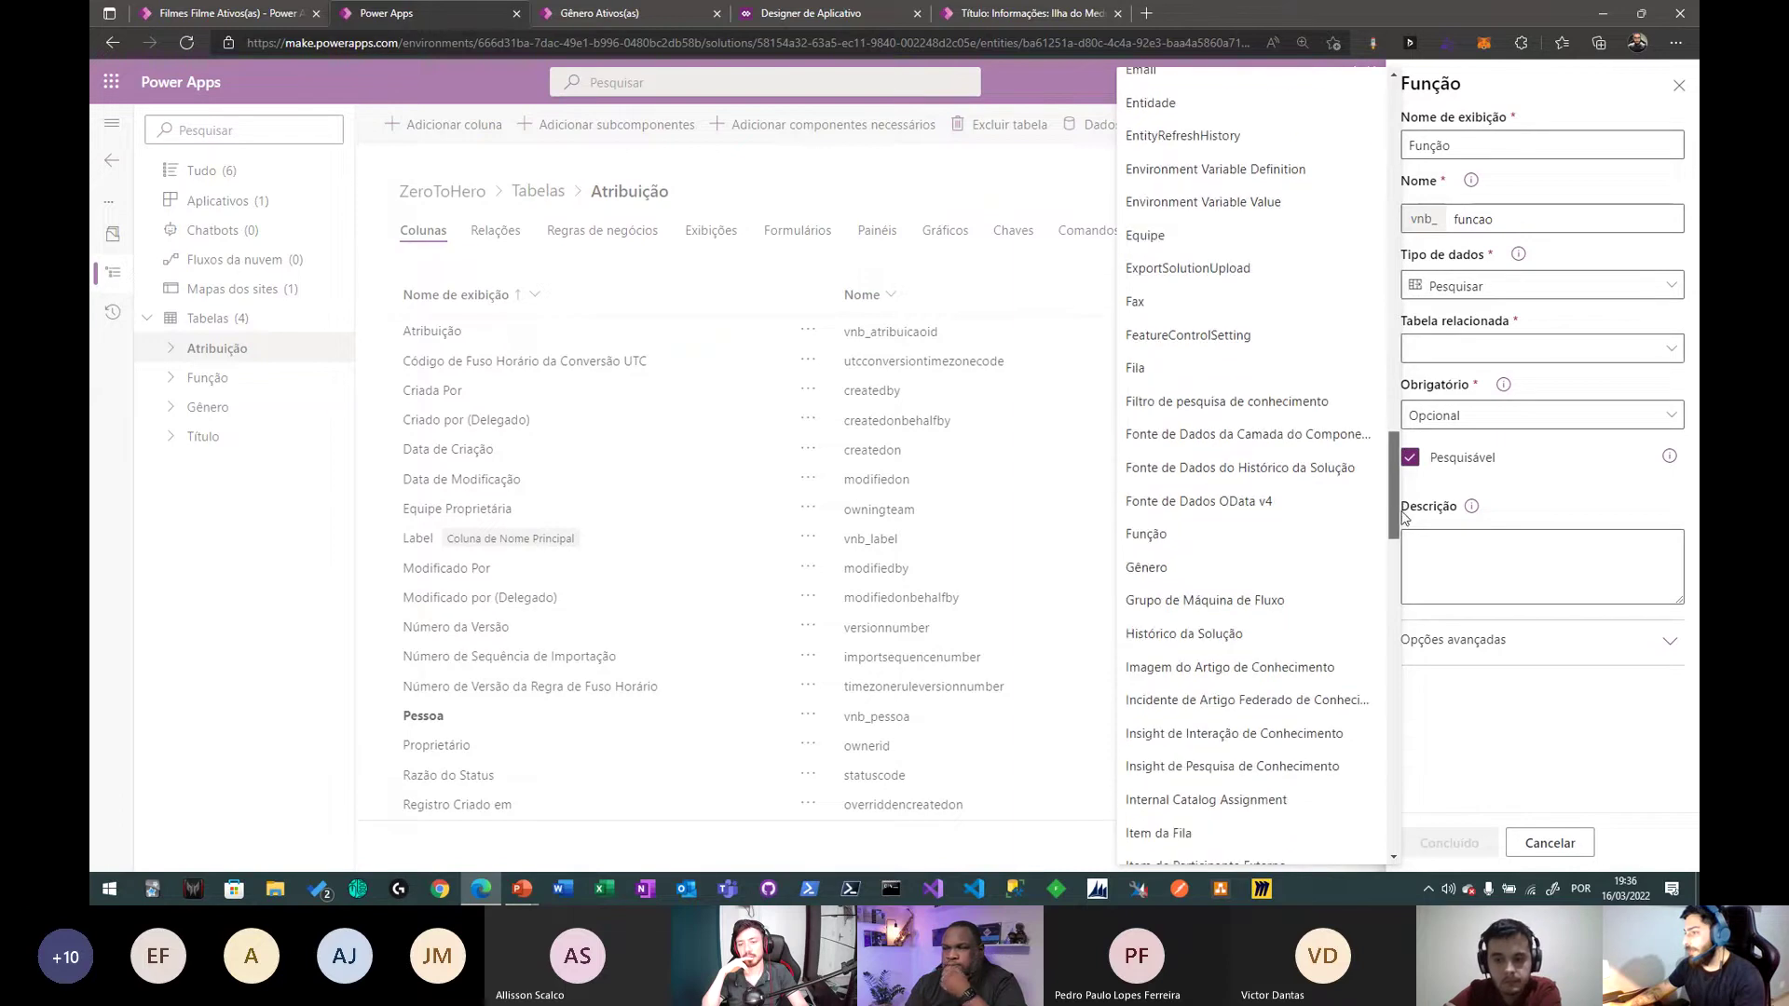
left_click(1227, 534)
- Make the Função column Obrigatório and finish its definition
left_click(1501, 415)
left_click(1474, 511)
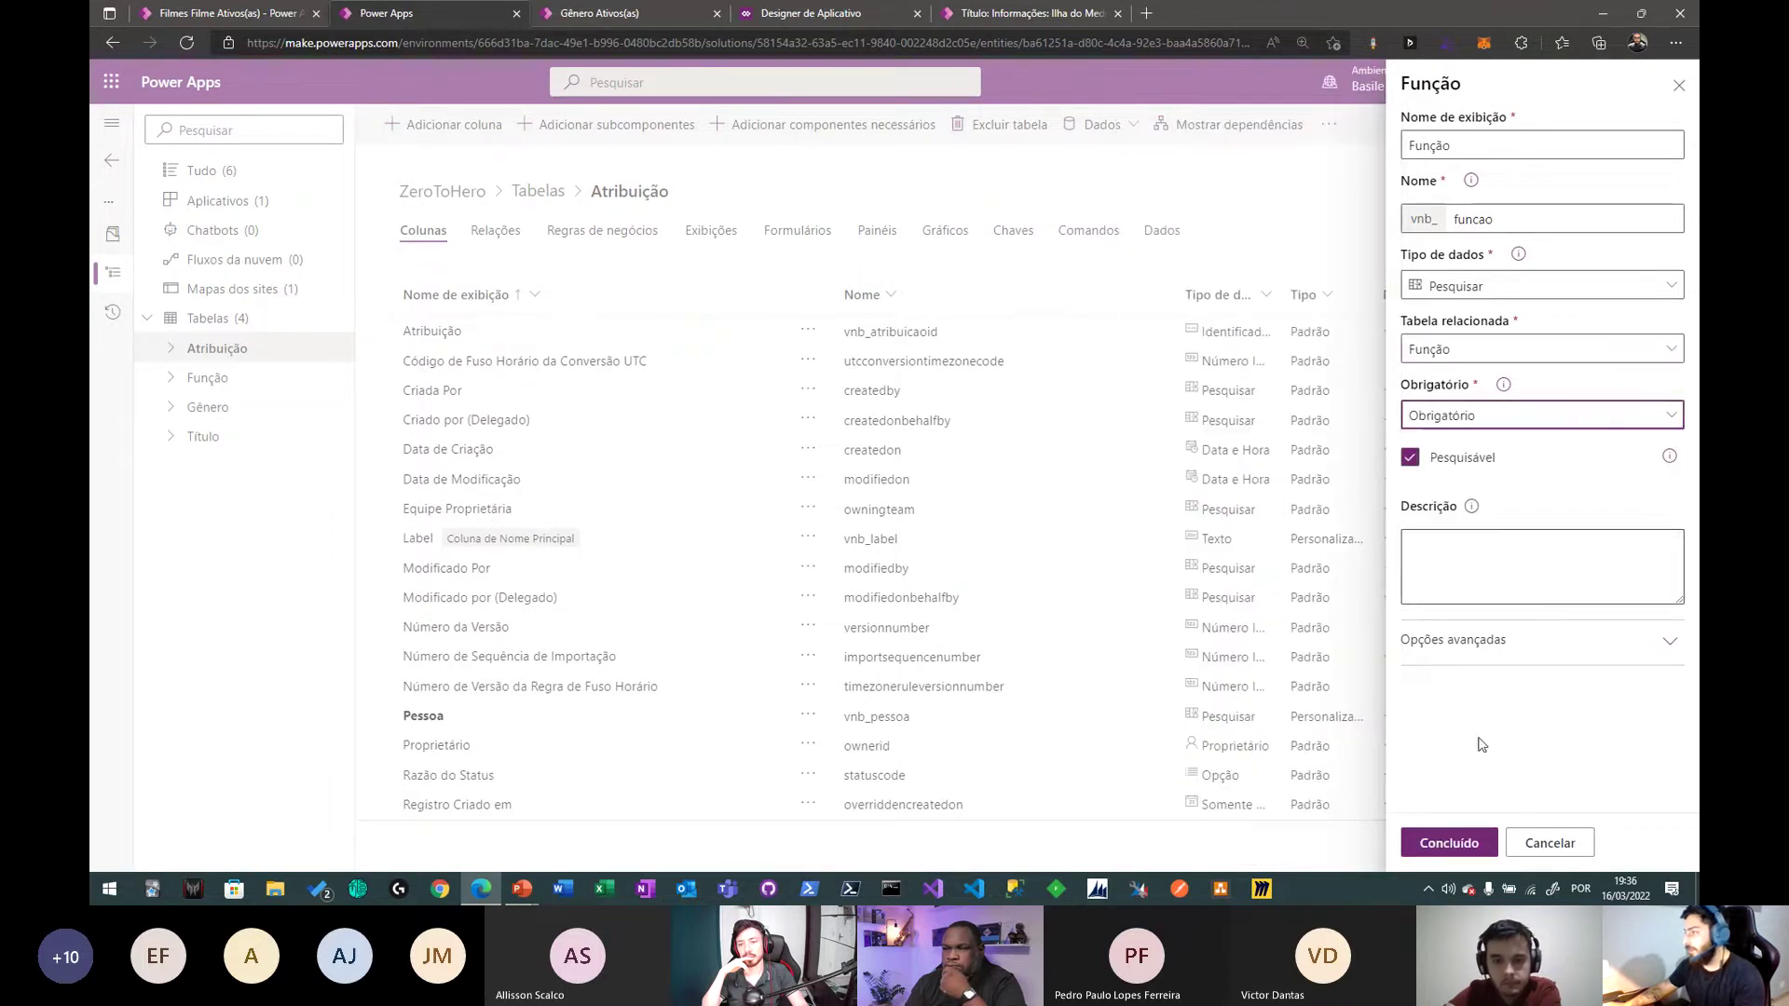
left_click(1479, 850)
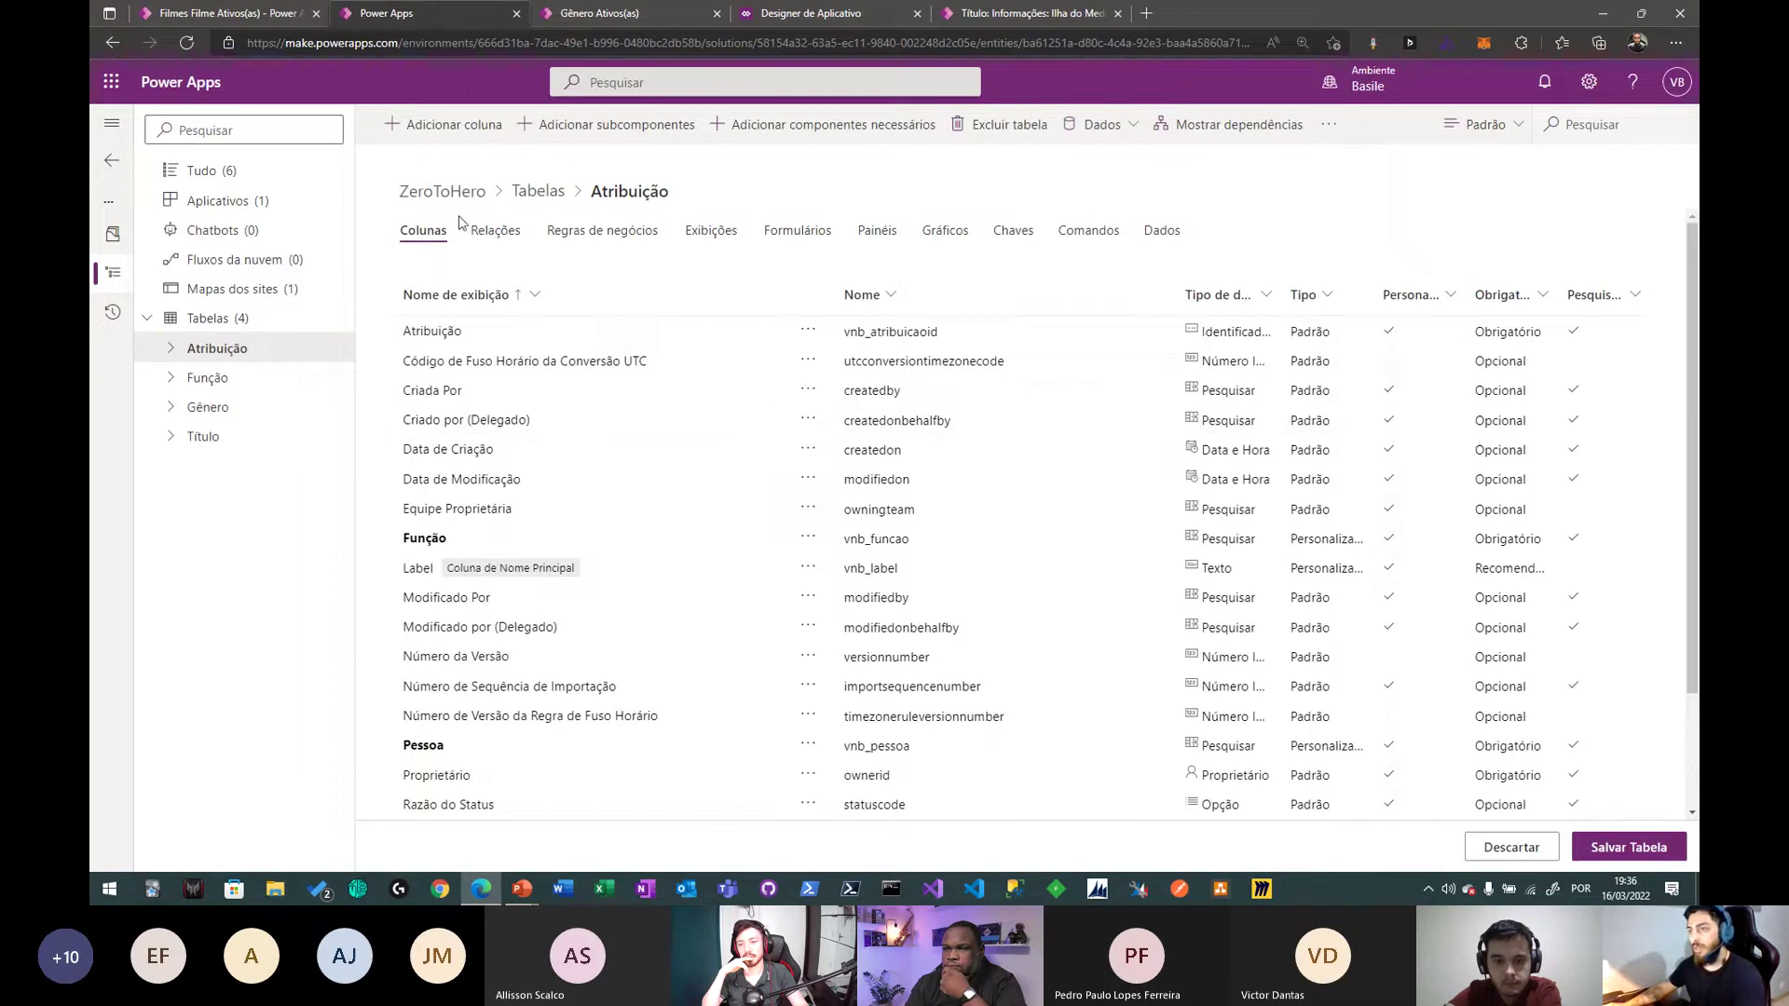
- Start another column in the Atribuição table with display name Título and schema name titulo
left_click(443, 124)
left_click(1532, 147)
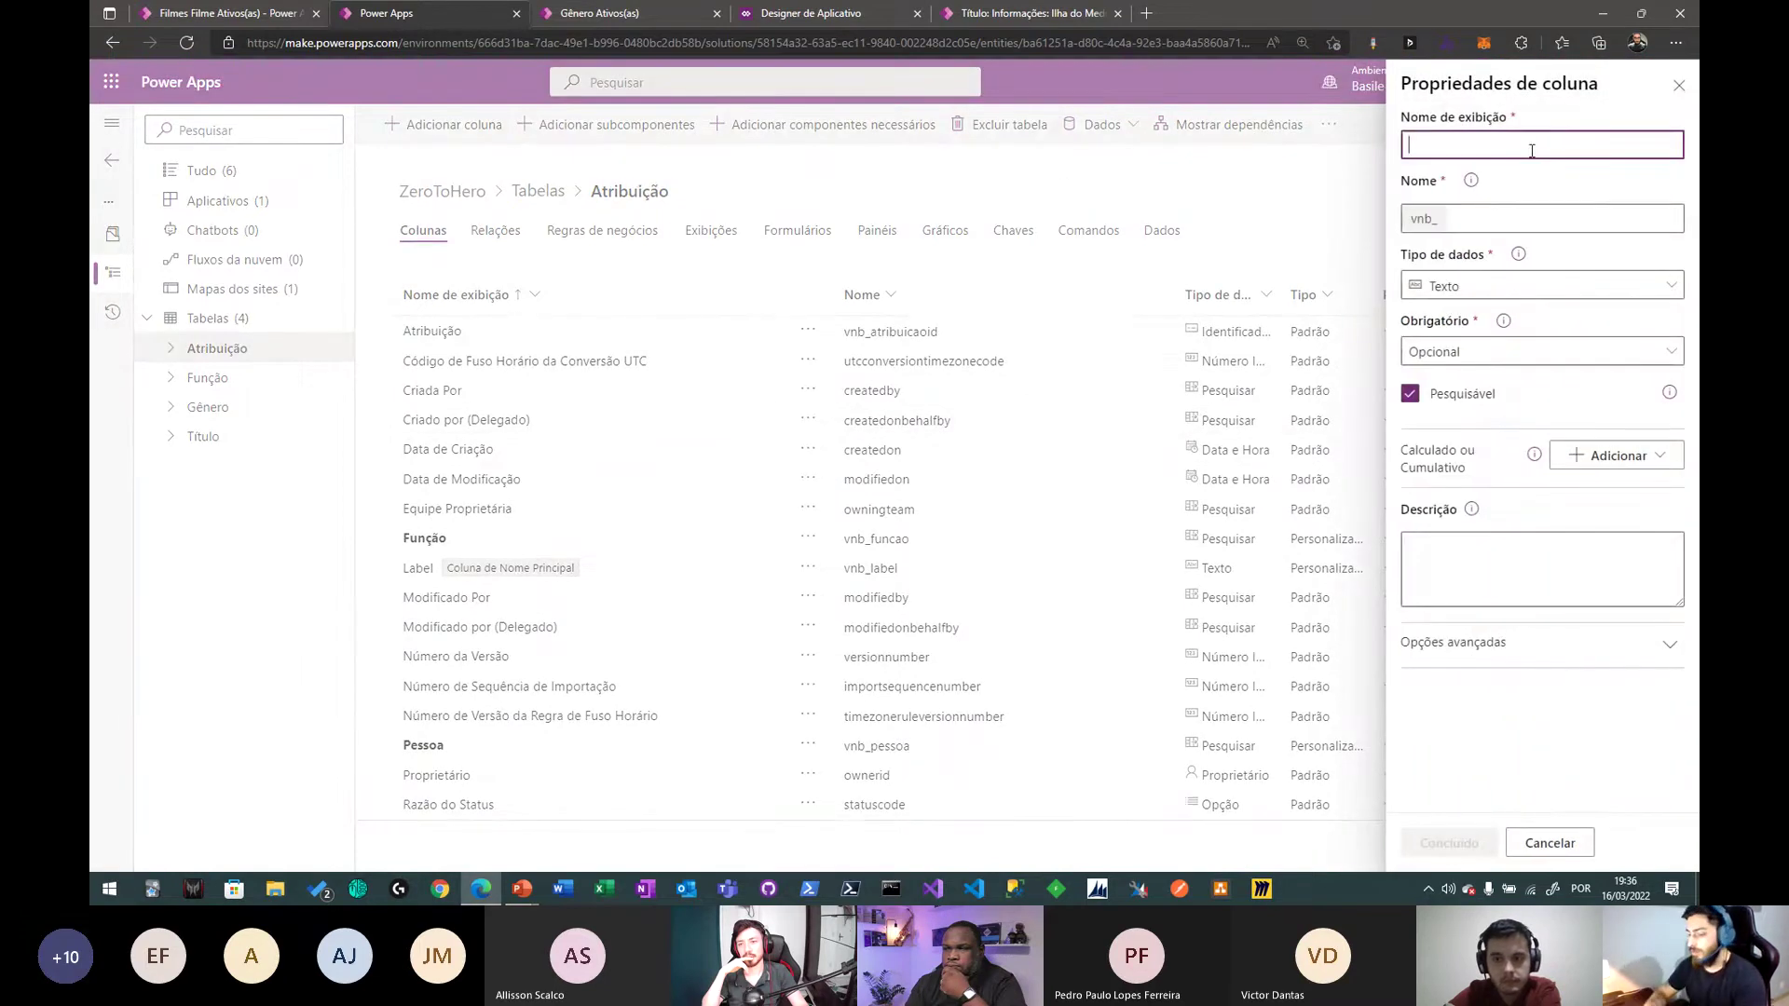
type("Título")
key("Tab")
type("titulo")
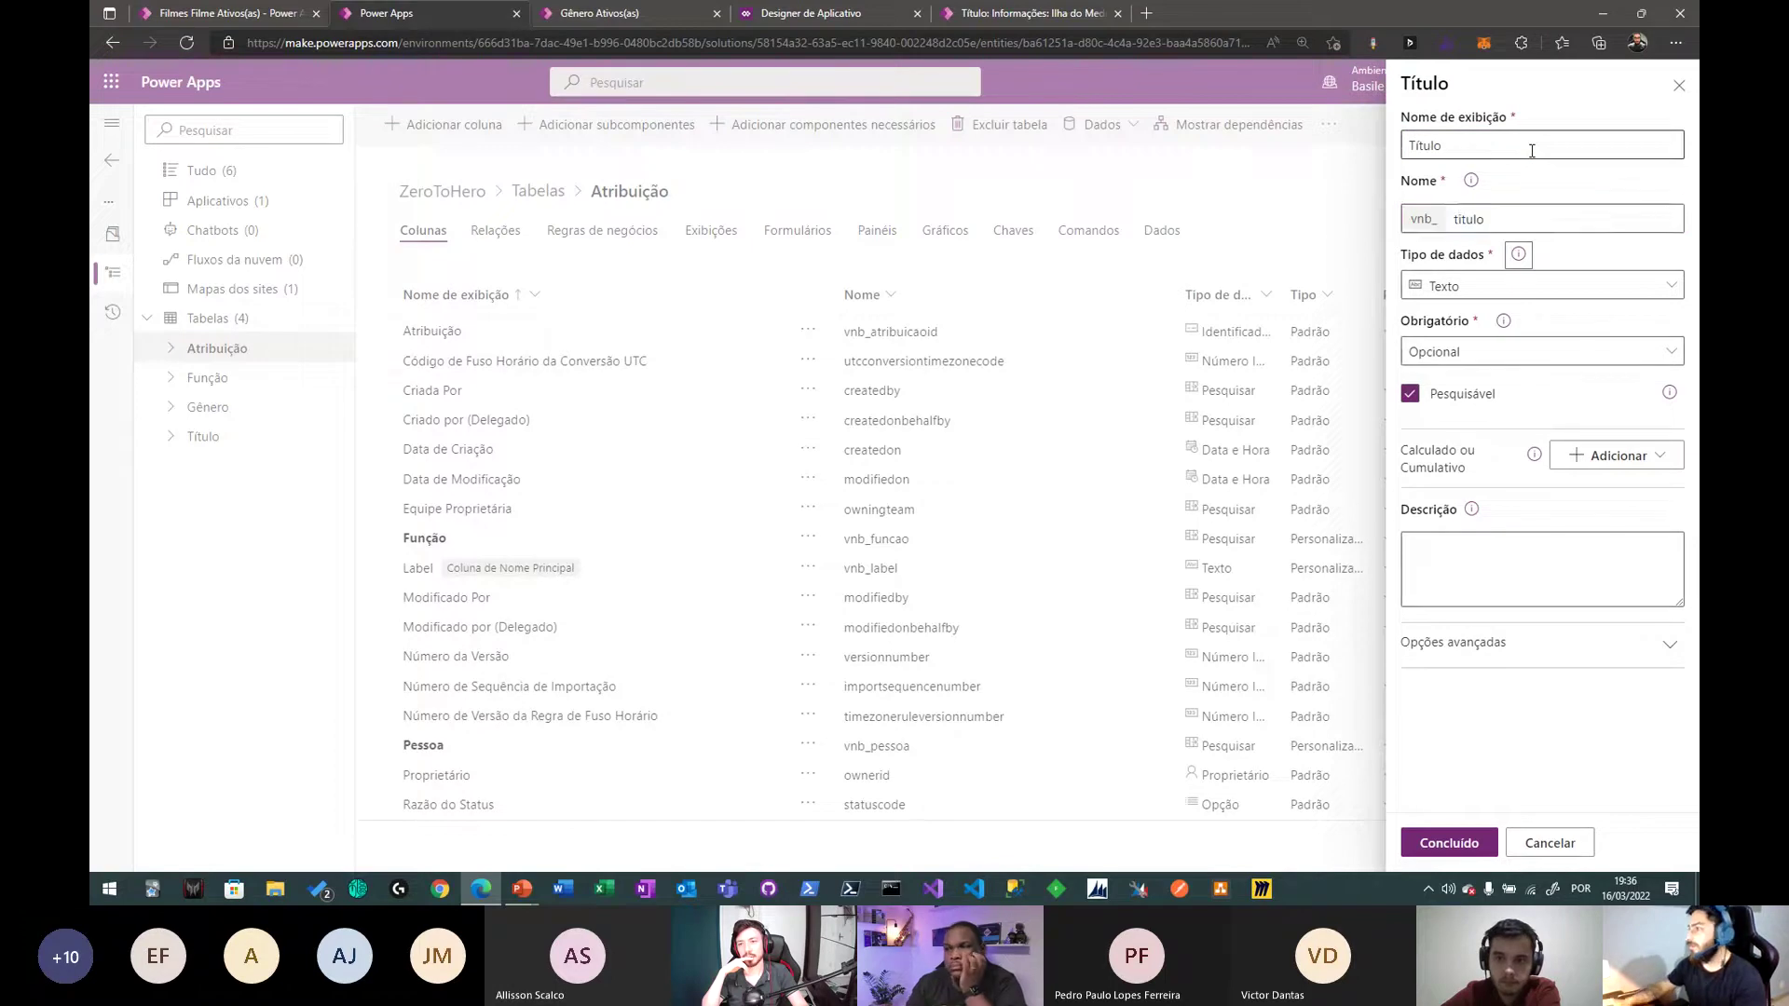
- Set the Título column's data type to Pesquisar and its related table to Título
left_click(1559, 287)
scroll(1300, 801, "down", 2)
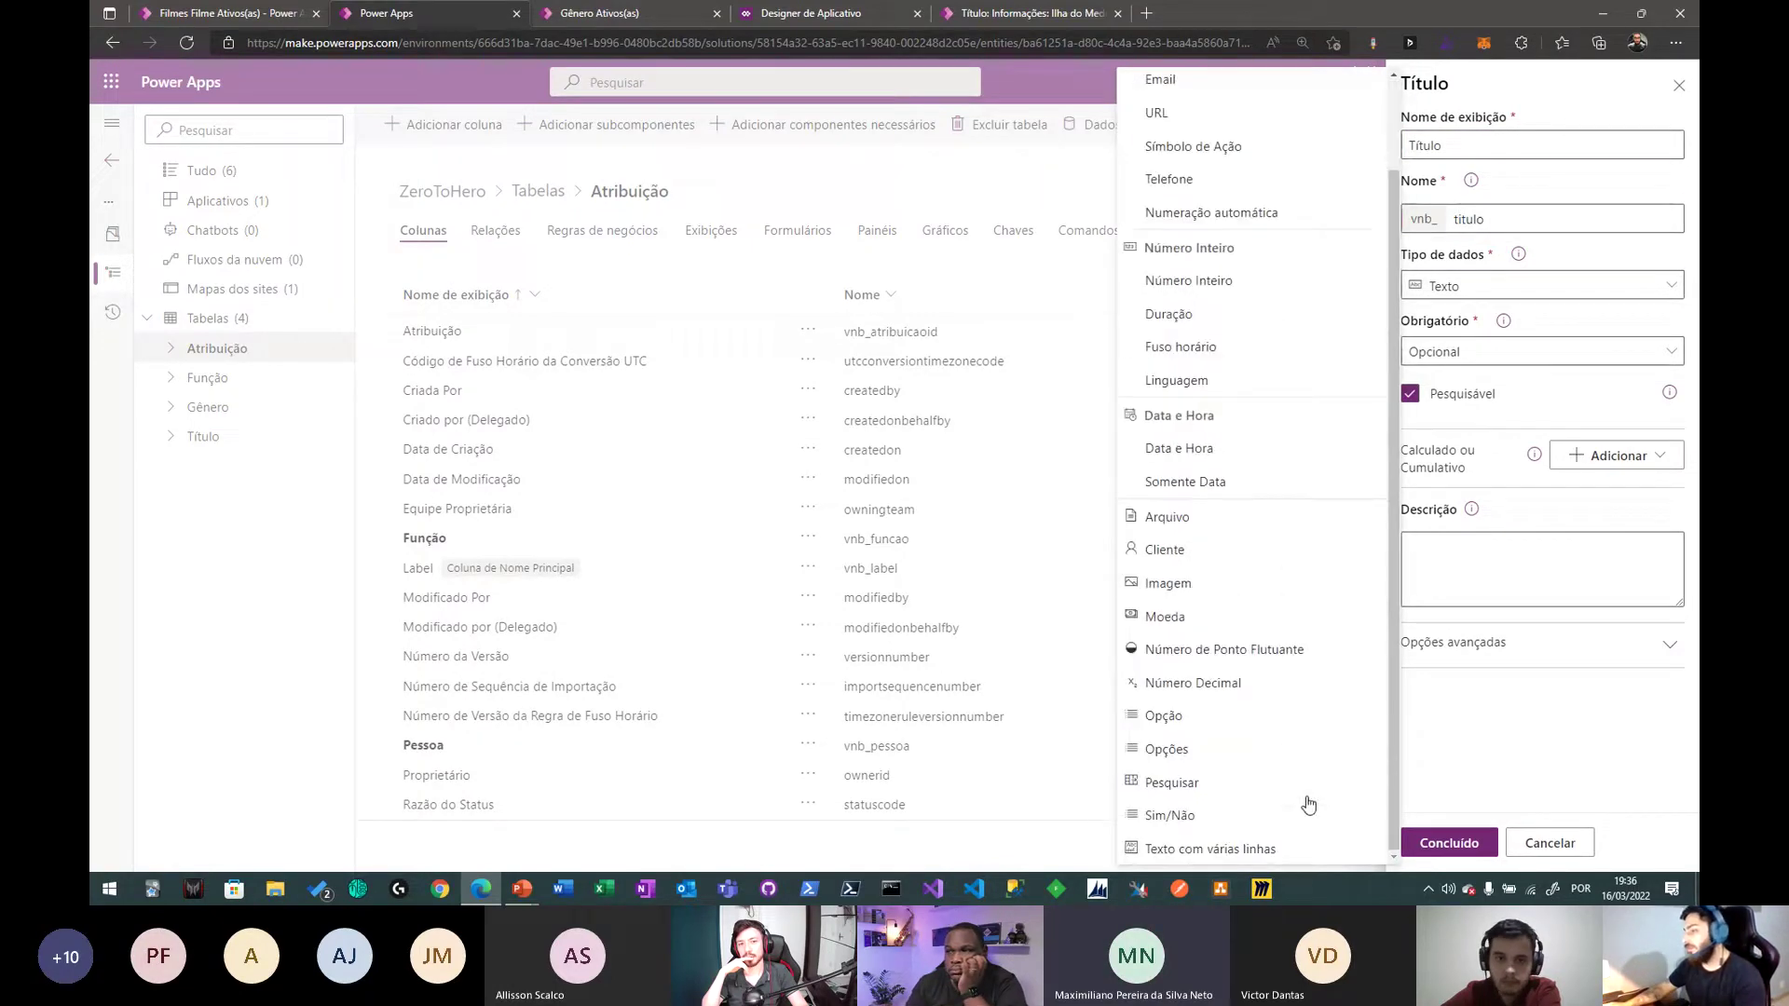
left_click(1287, 784)
left_click(1479, 355)
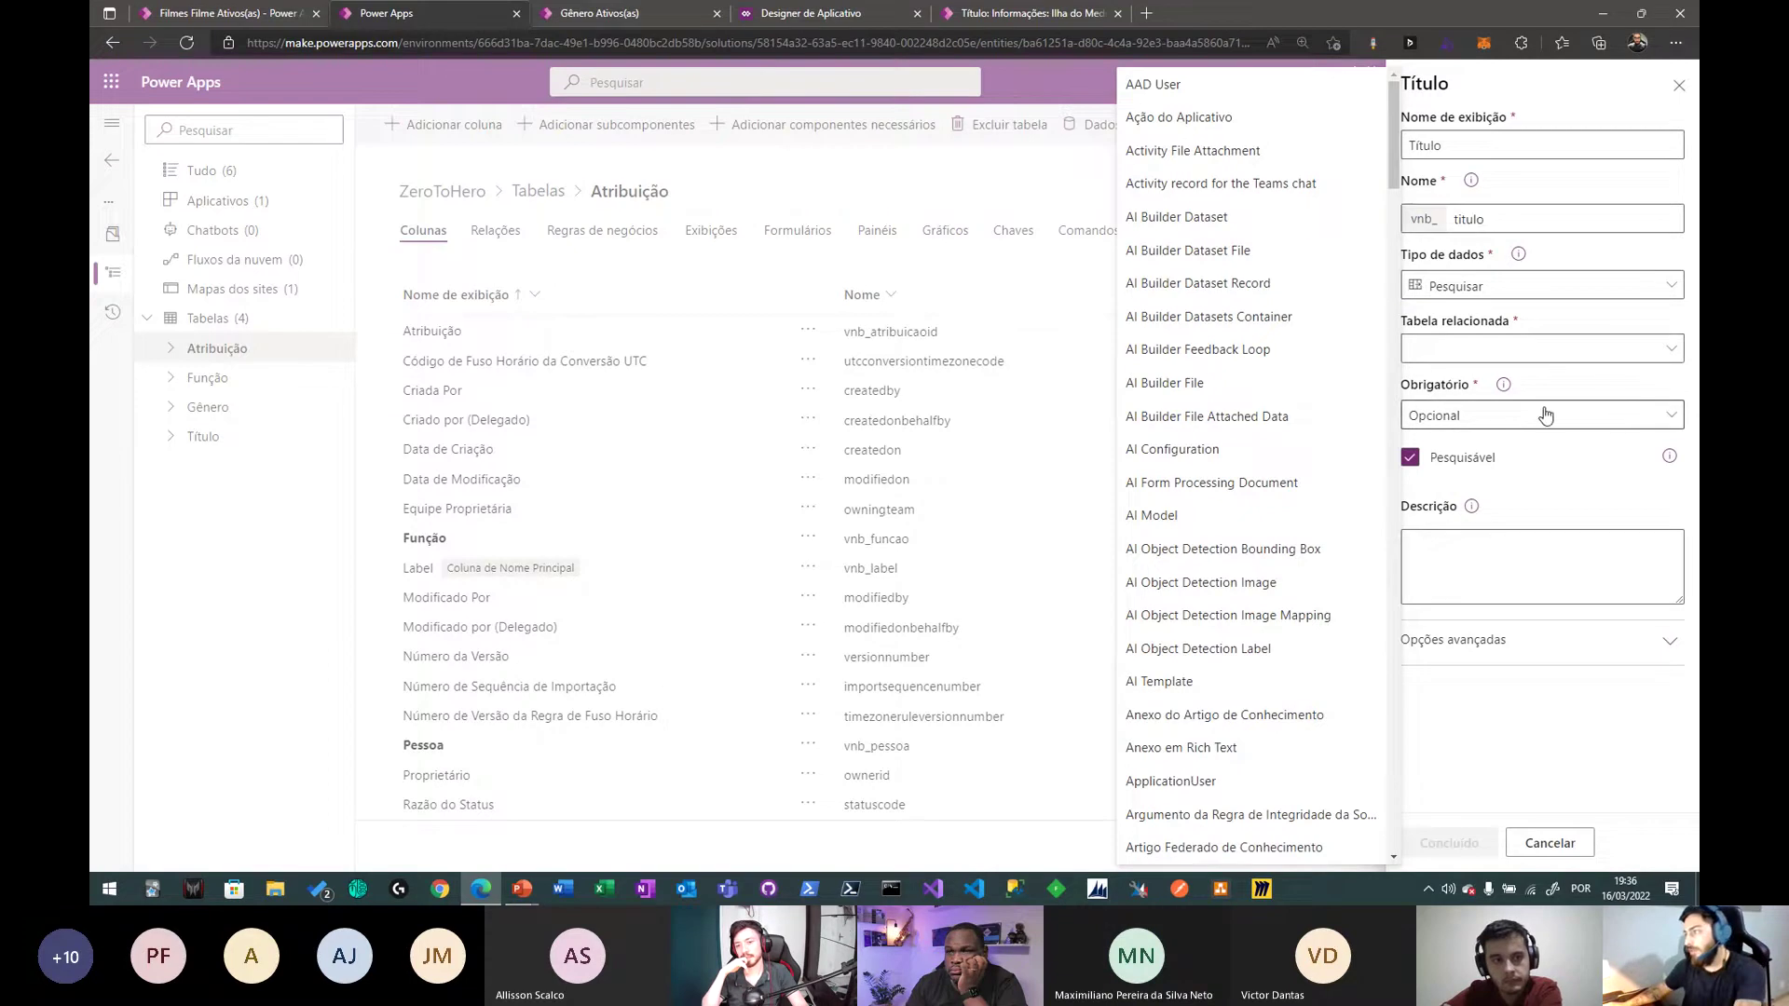
left_click(1490, 416)
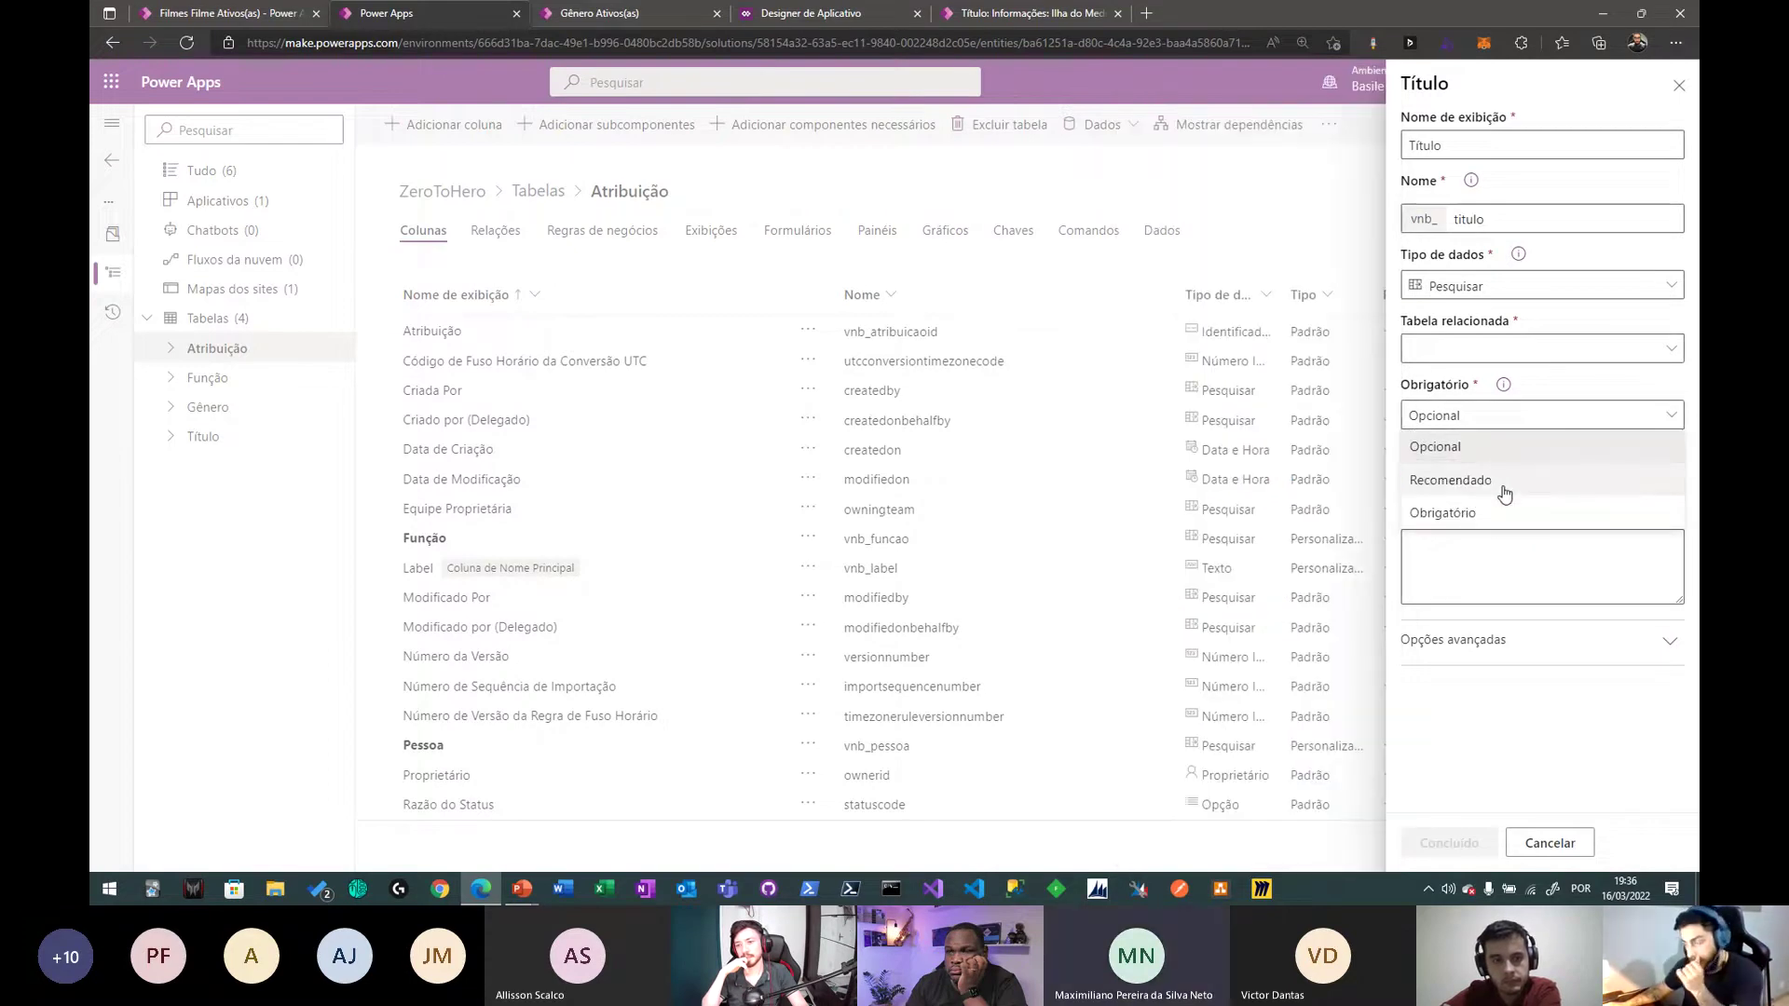
left_click(1535, 352)
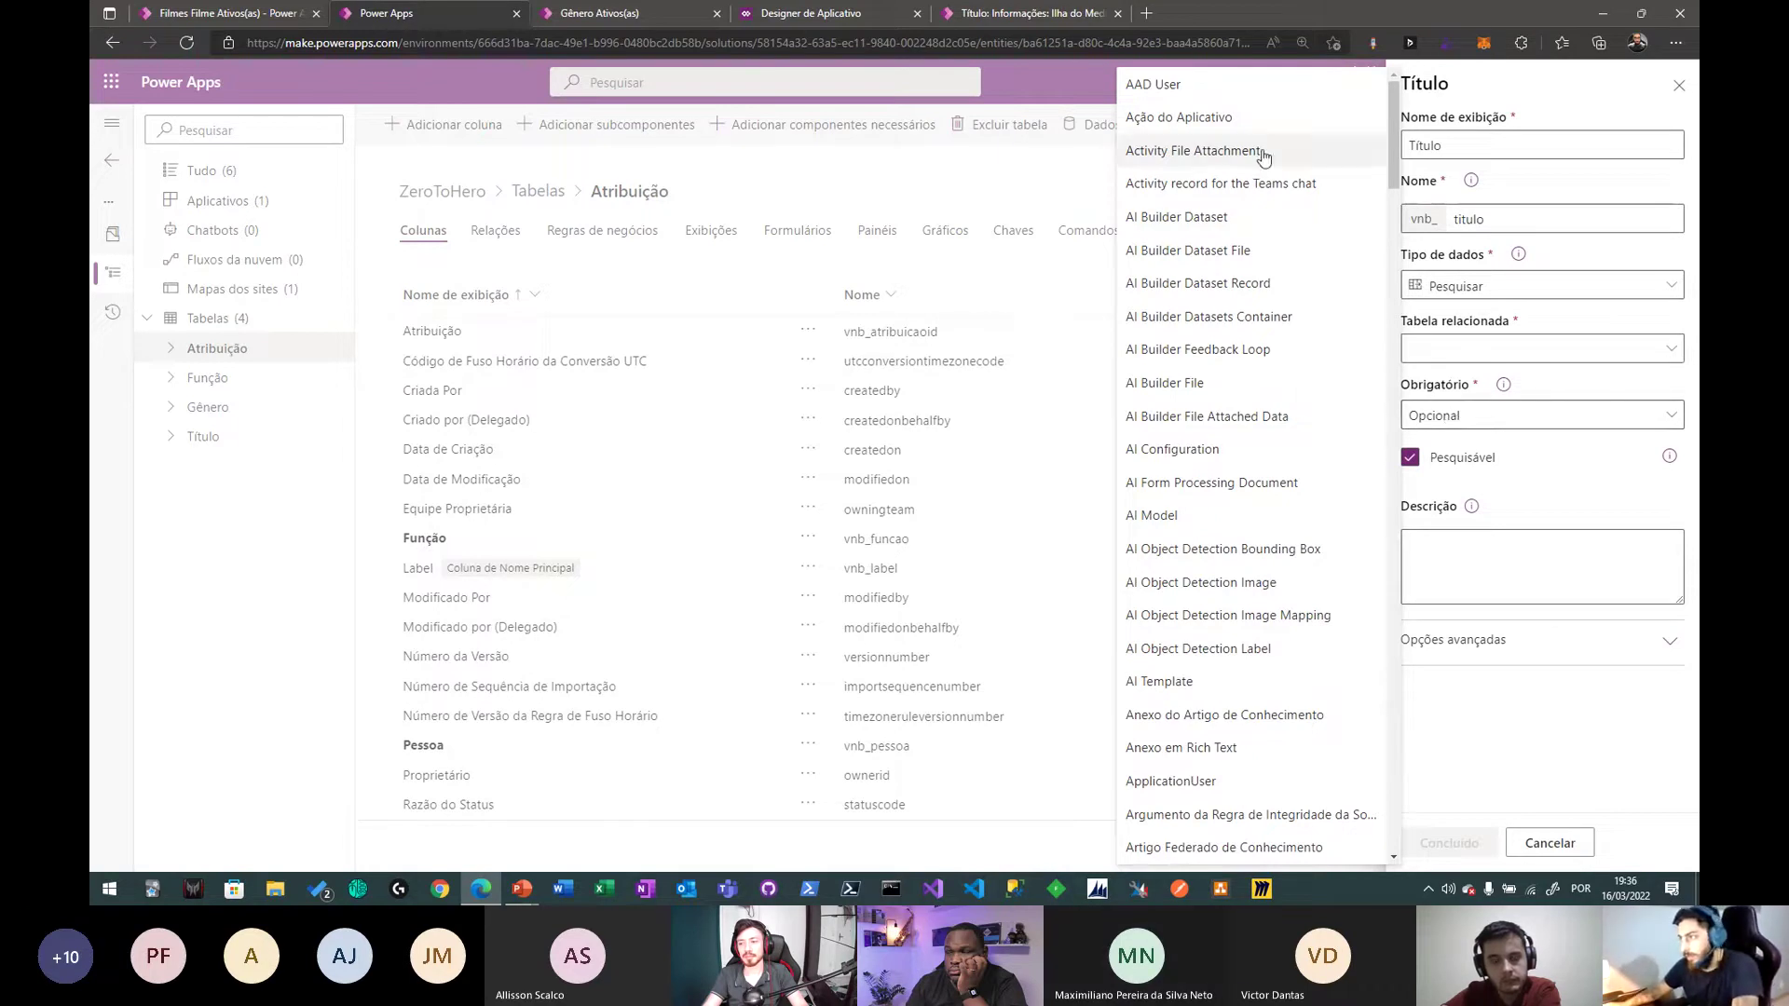
scroll(1390, 157, "down", 5)
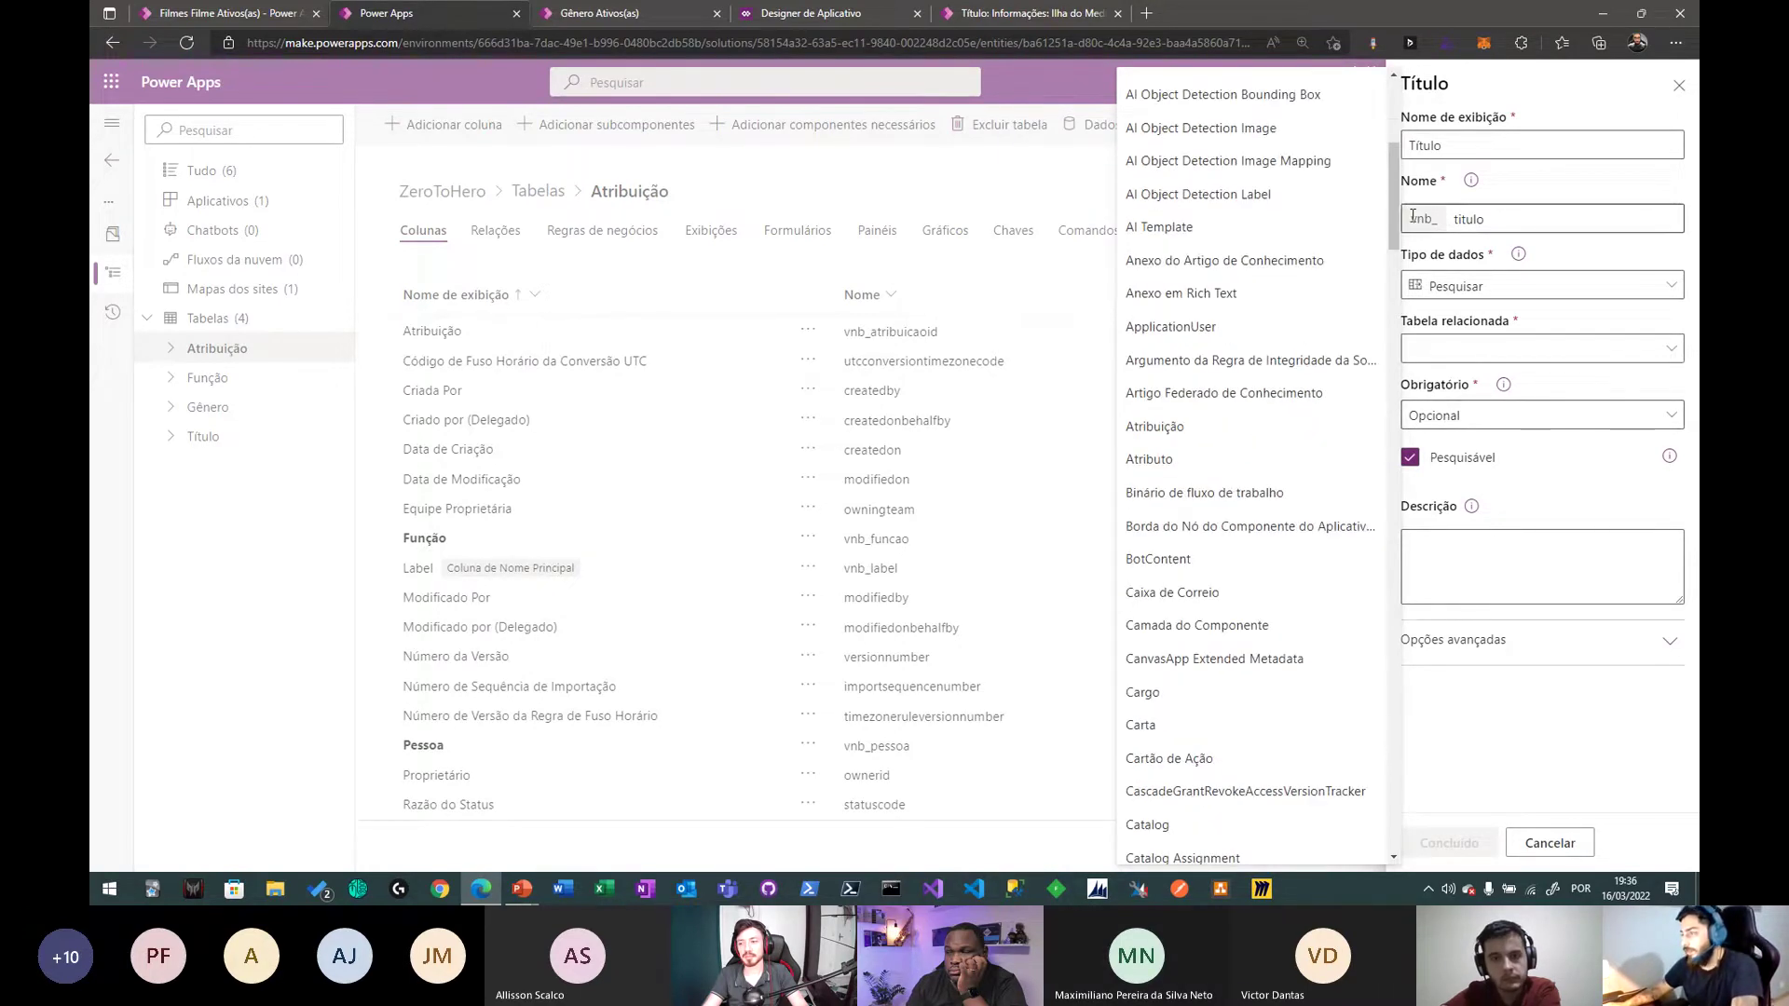
left_click_drag(1390, 187, 1388, 776)
scroll(1211, 681, "down", 1)
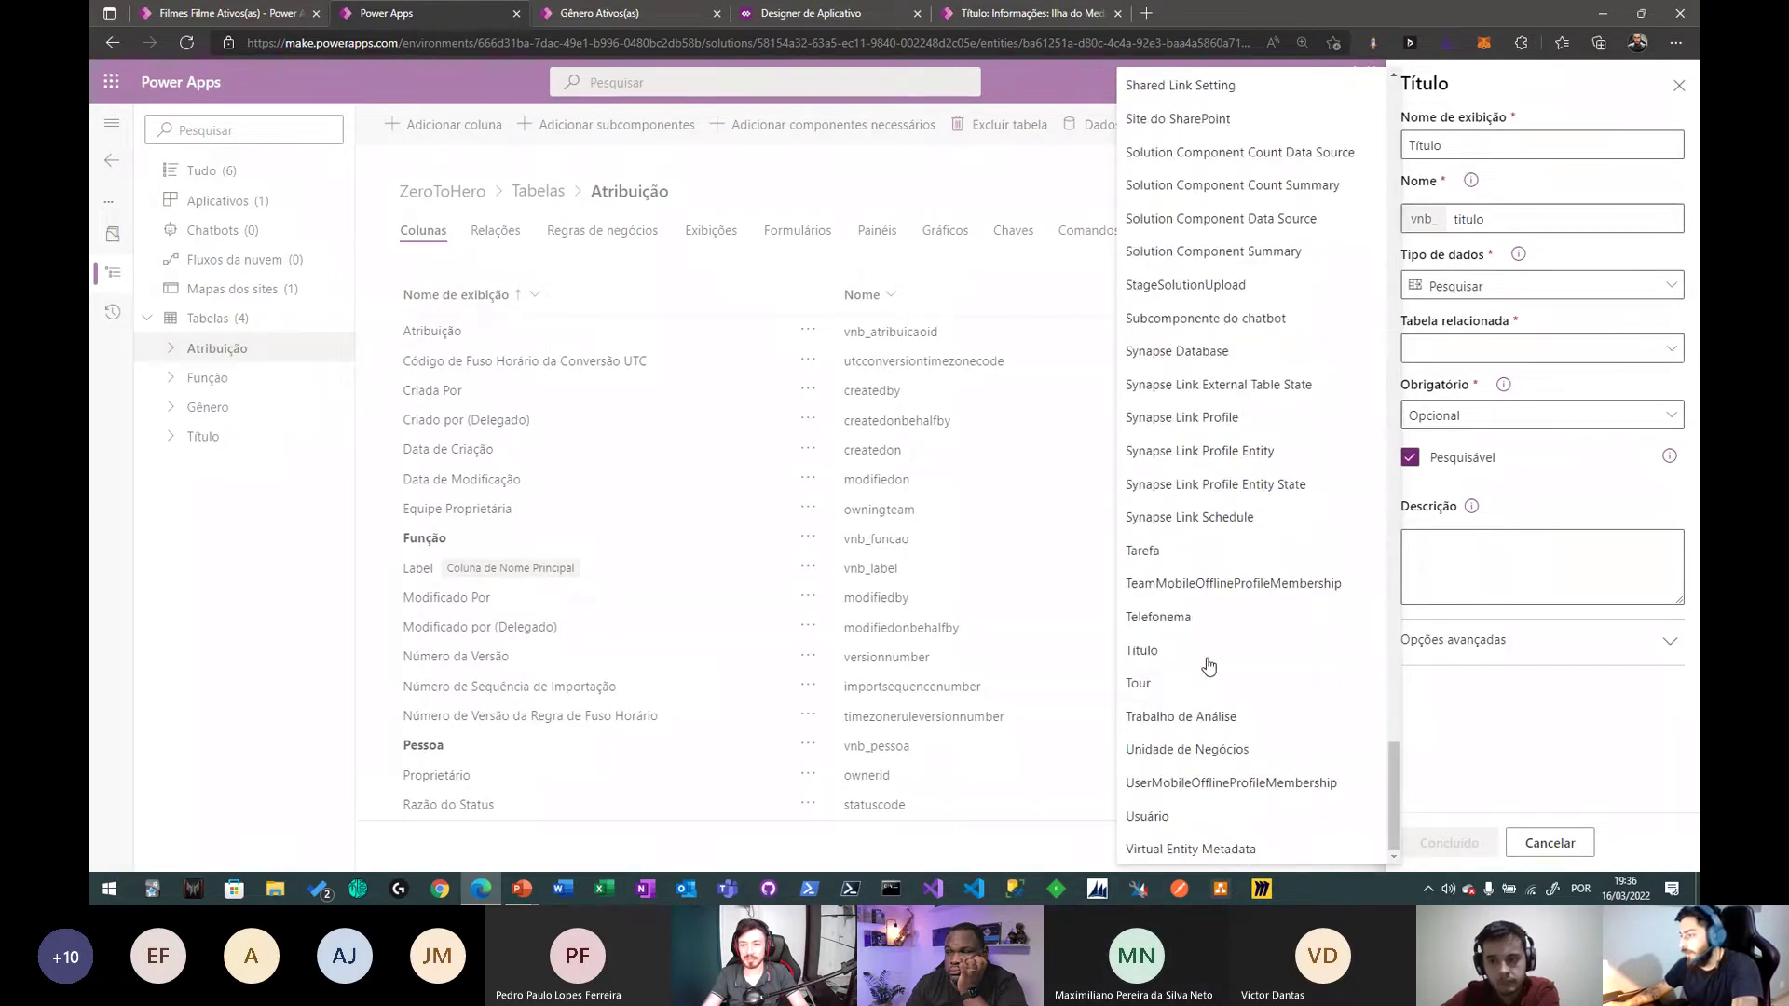
left_click(1144, 651)
- Make the Título column Obrigatório and finish its definition
left_click(1486, 414)
left_click(1485, 512)
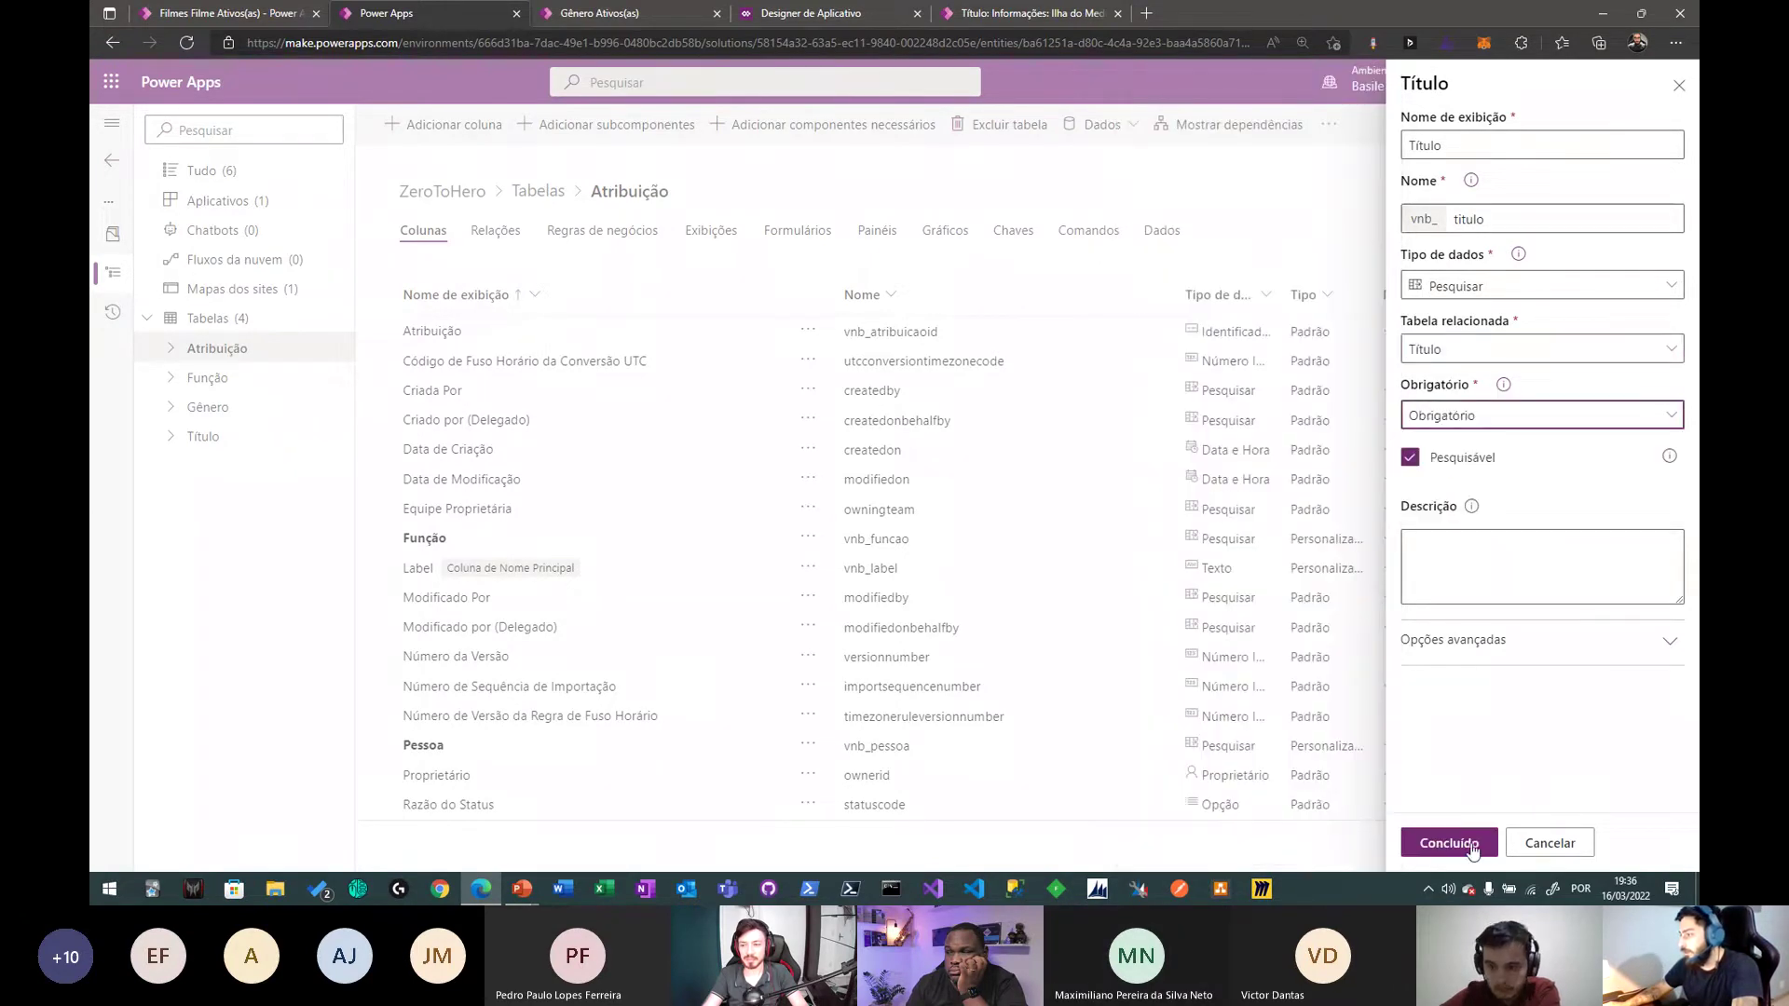
left_click(1449, 842)
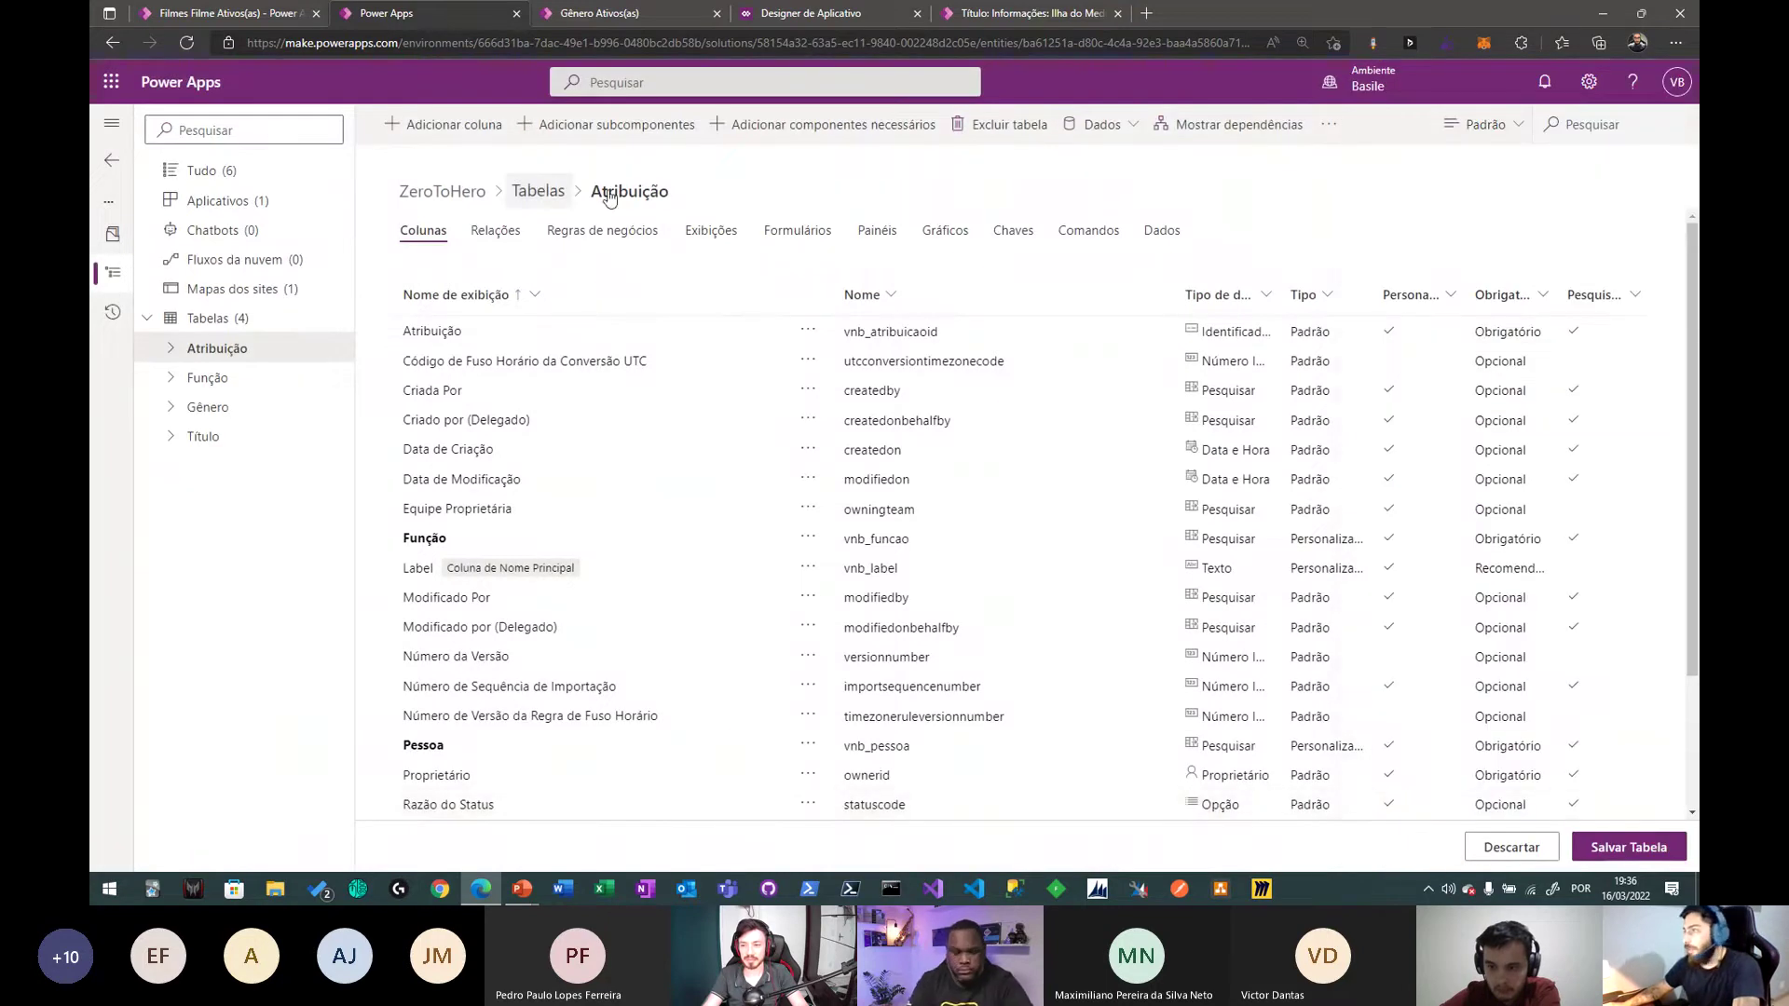
- Enable "Aproveitar formulário de criação rápida se disponível" in the Atribuição table's settings and save the table with its new columns
left_click(1329, 126)
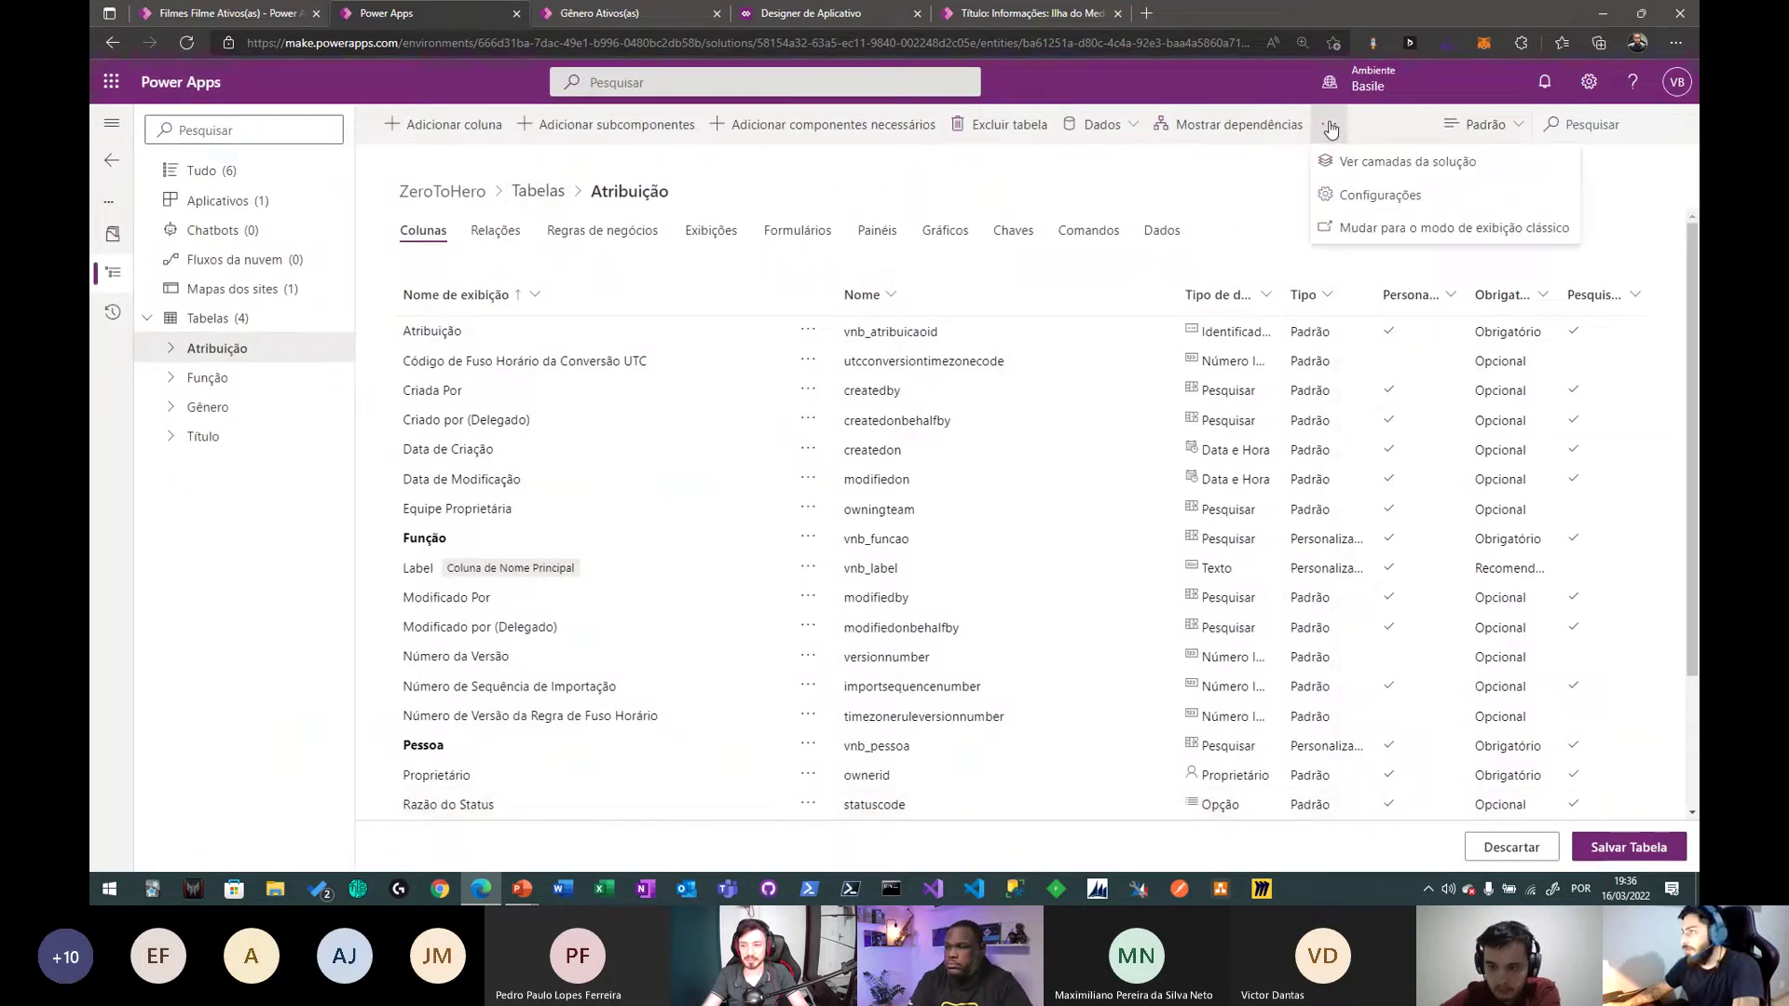
left_click(1414, 197)
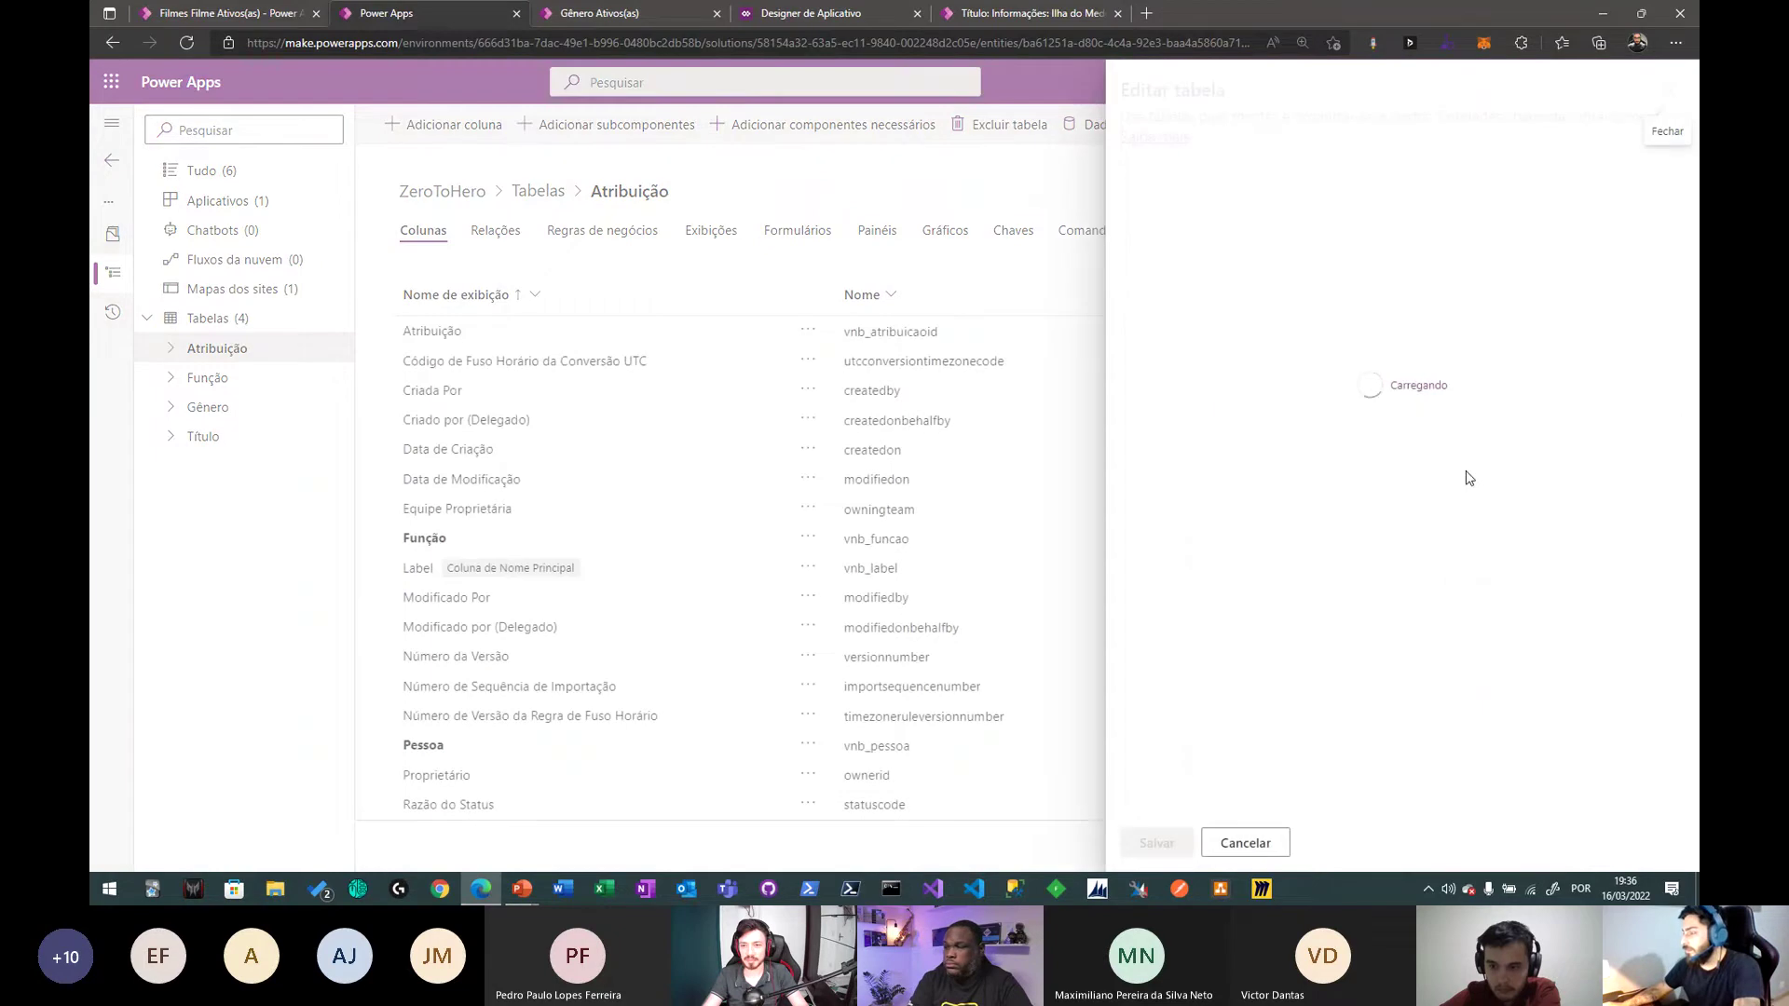
left_click(1198, 499)
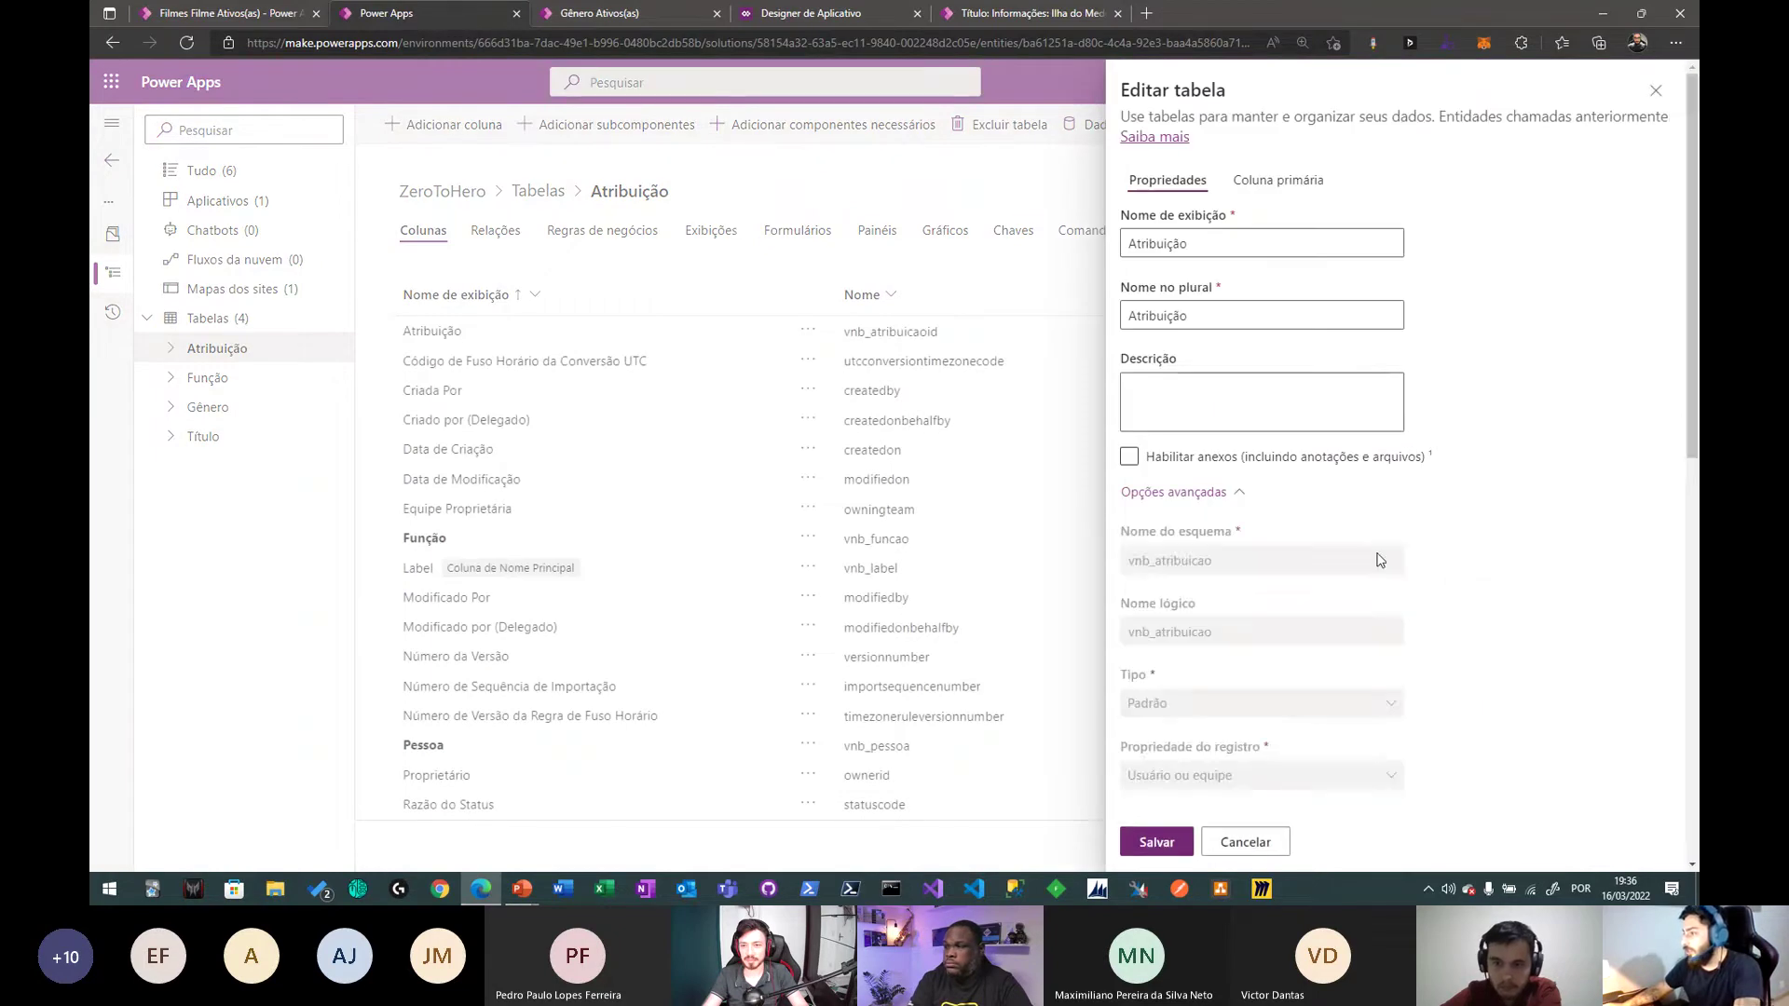
scroll(1460, 720, "down", 5)
scroll(1460, 720, "down", 1)
left_click(1165, 530)
scroll(1494, 634, "down", 3)
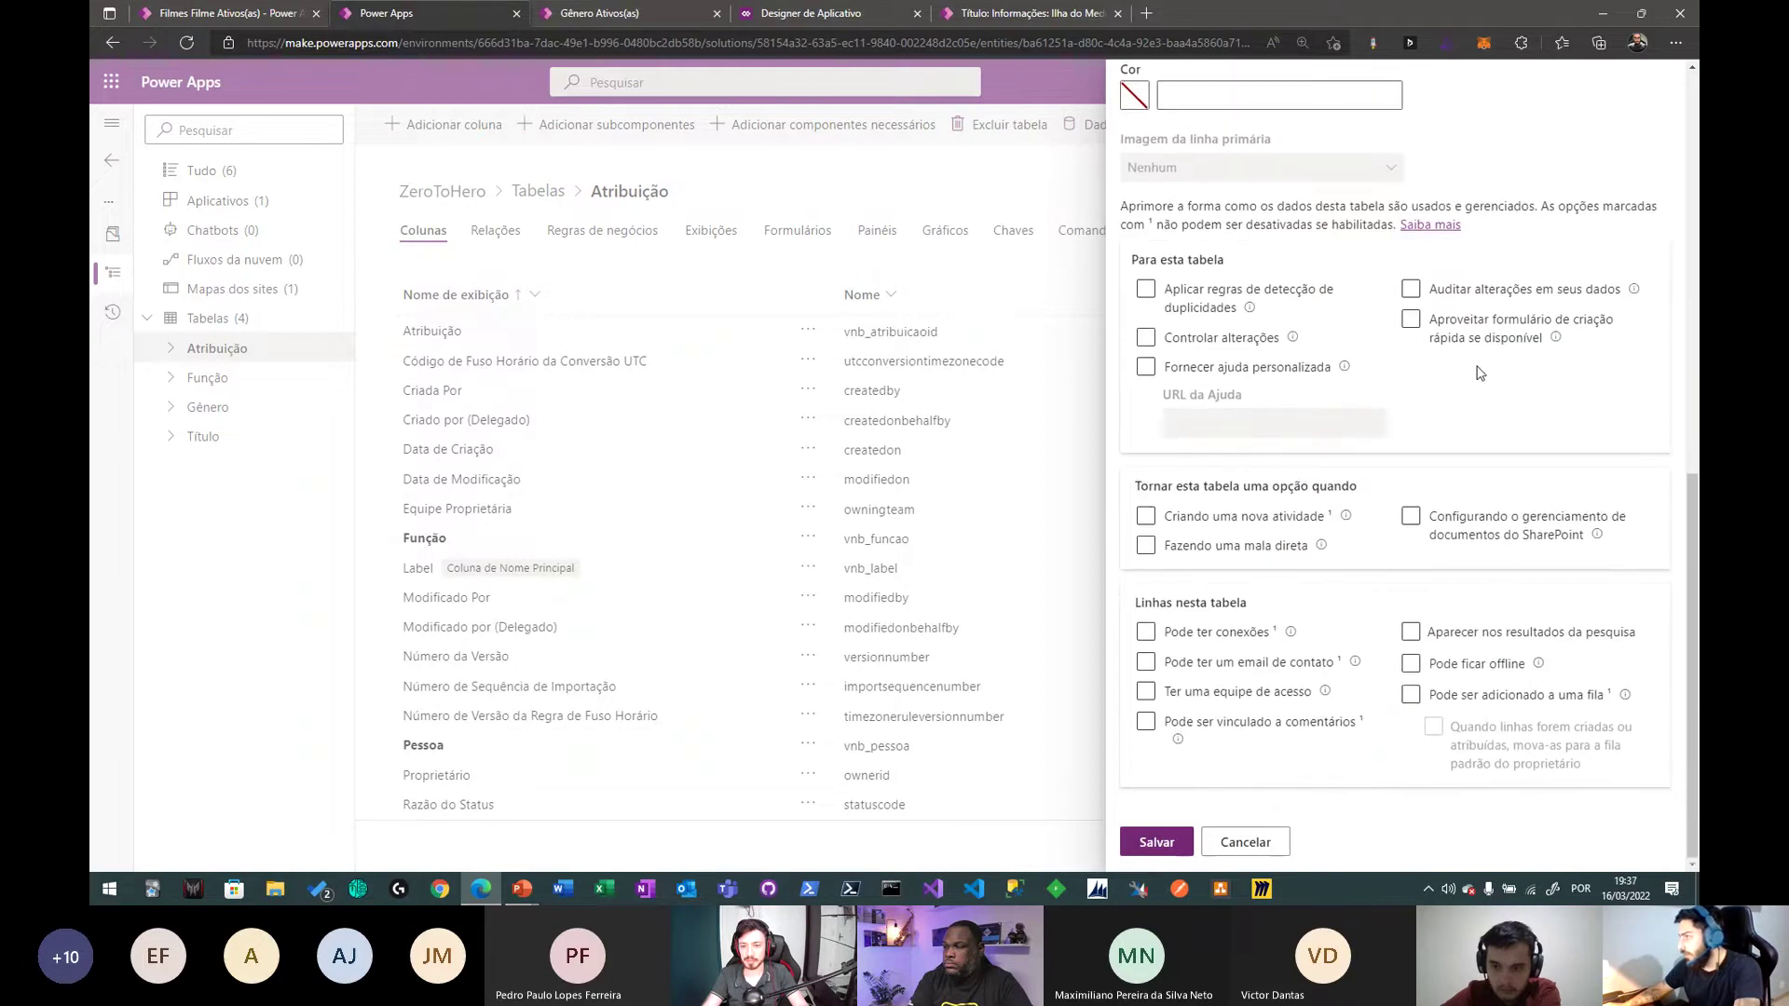
left_click(1486, 326)
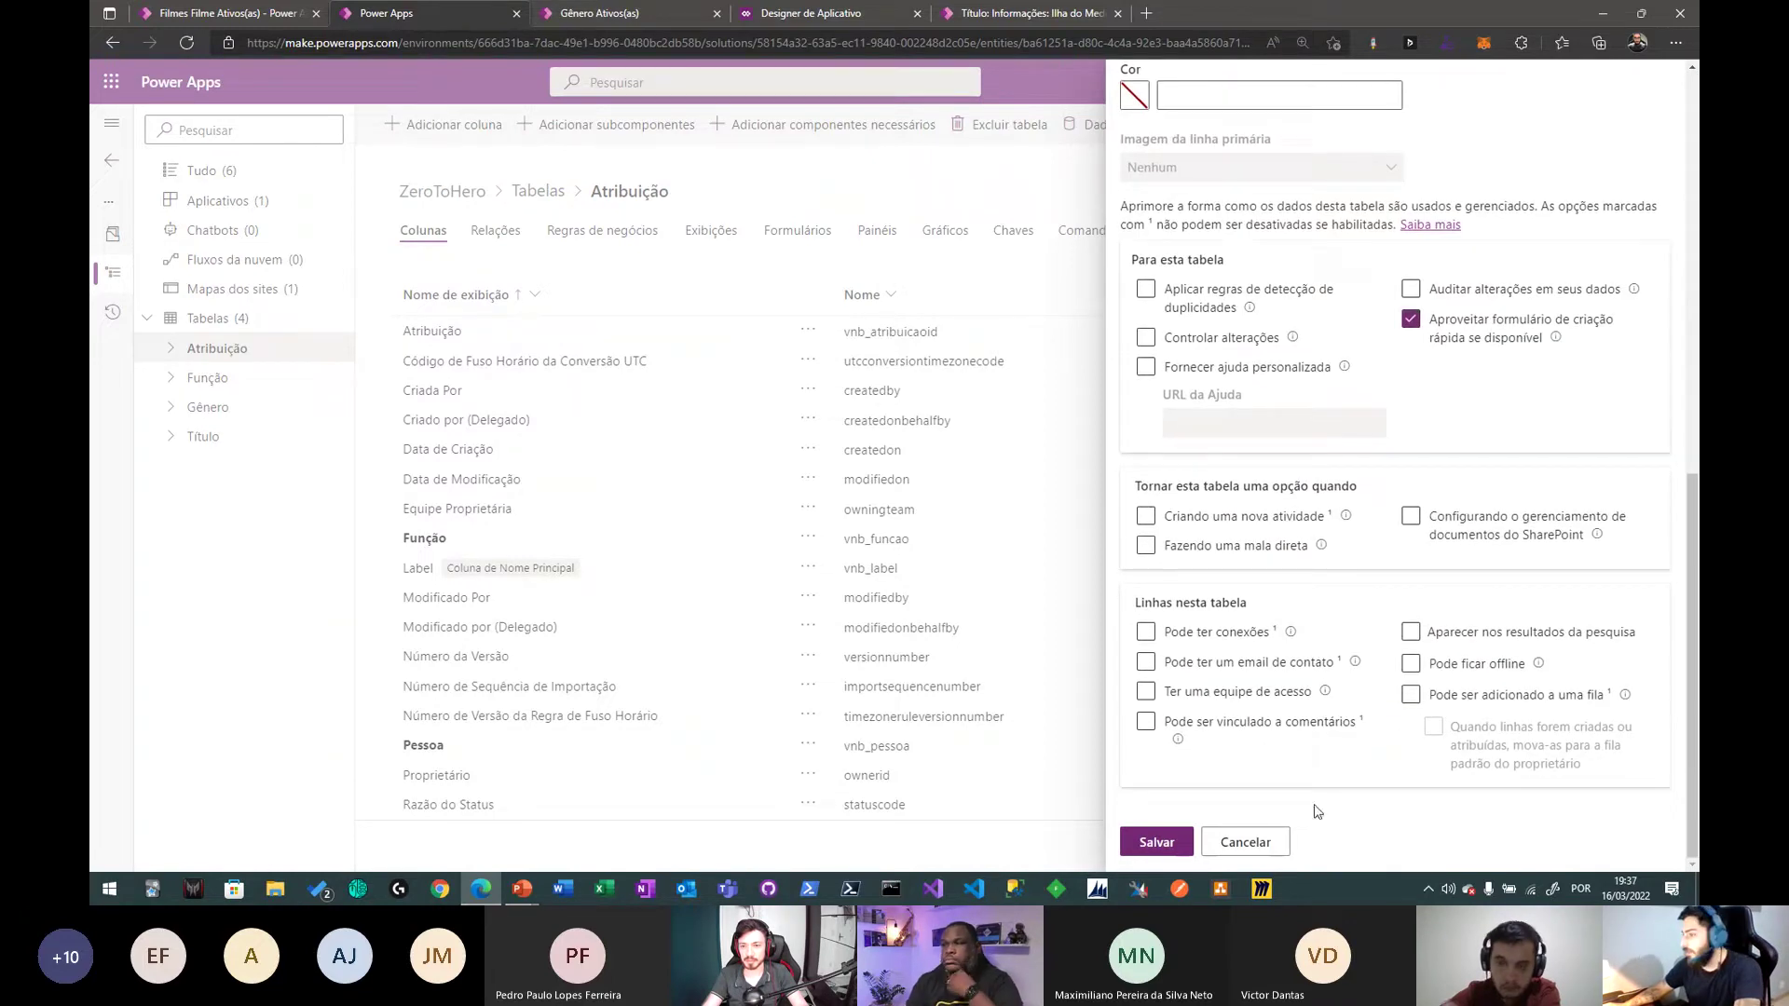
left_click(1152, 851)
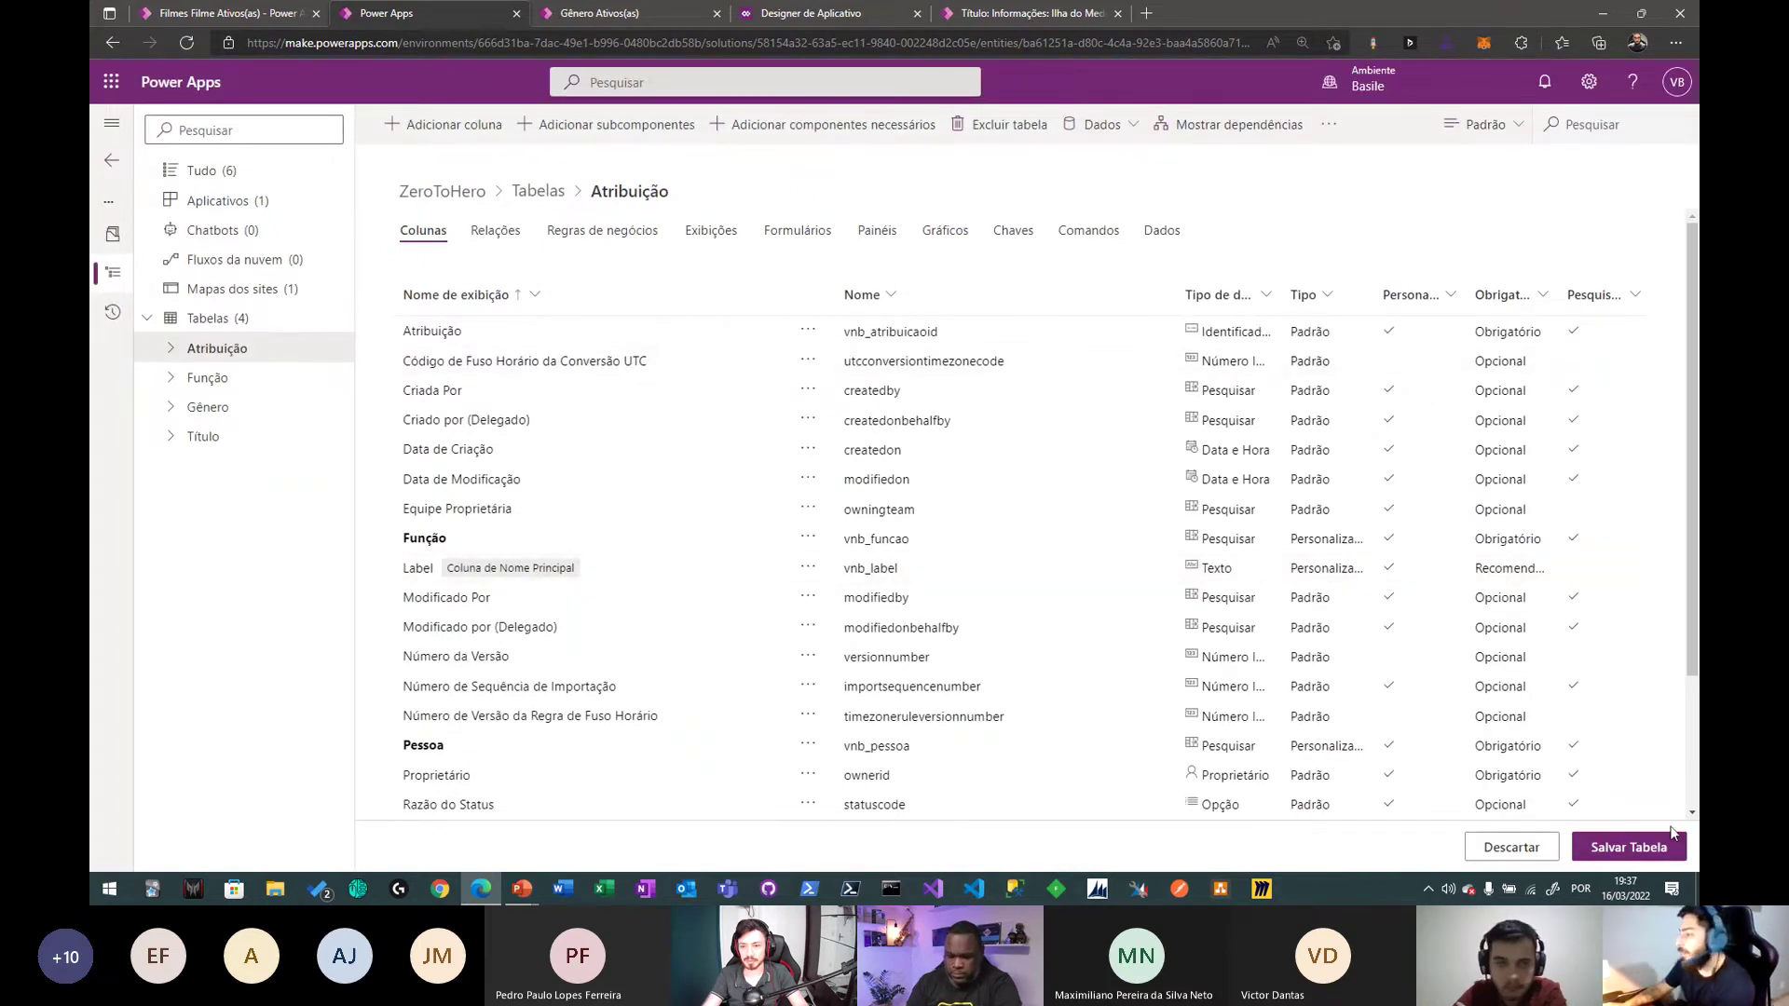
left_click(1630, 852)
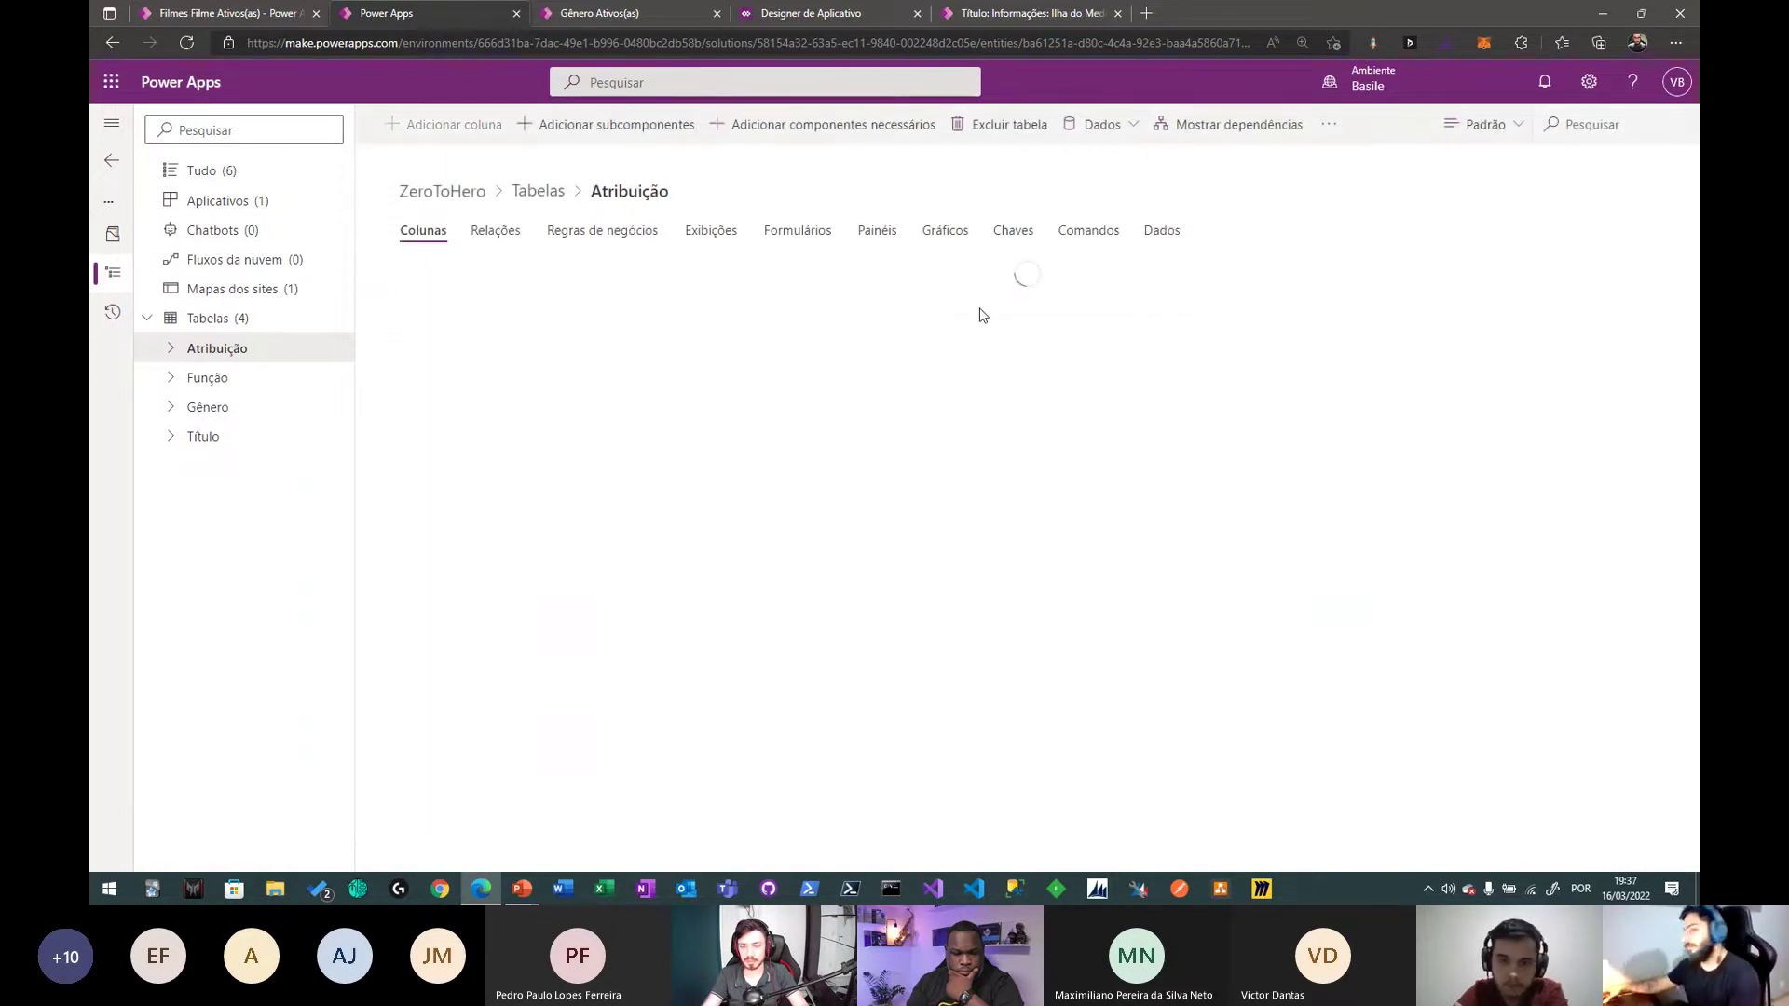
- Create a new quick create form (Formulário de Criação Rápida) for the Atribuição table
left_click(808, 244)
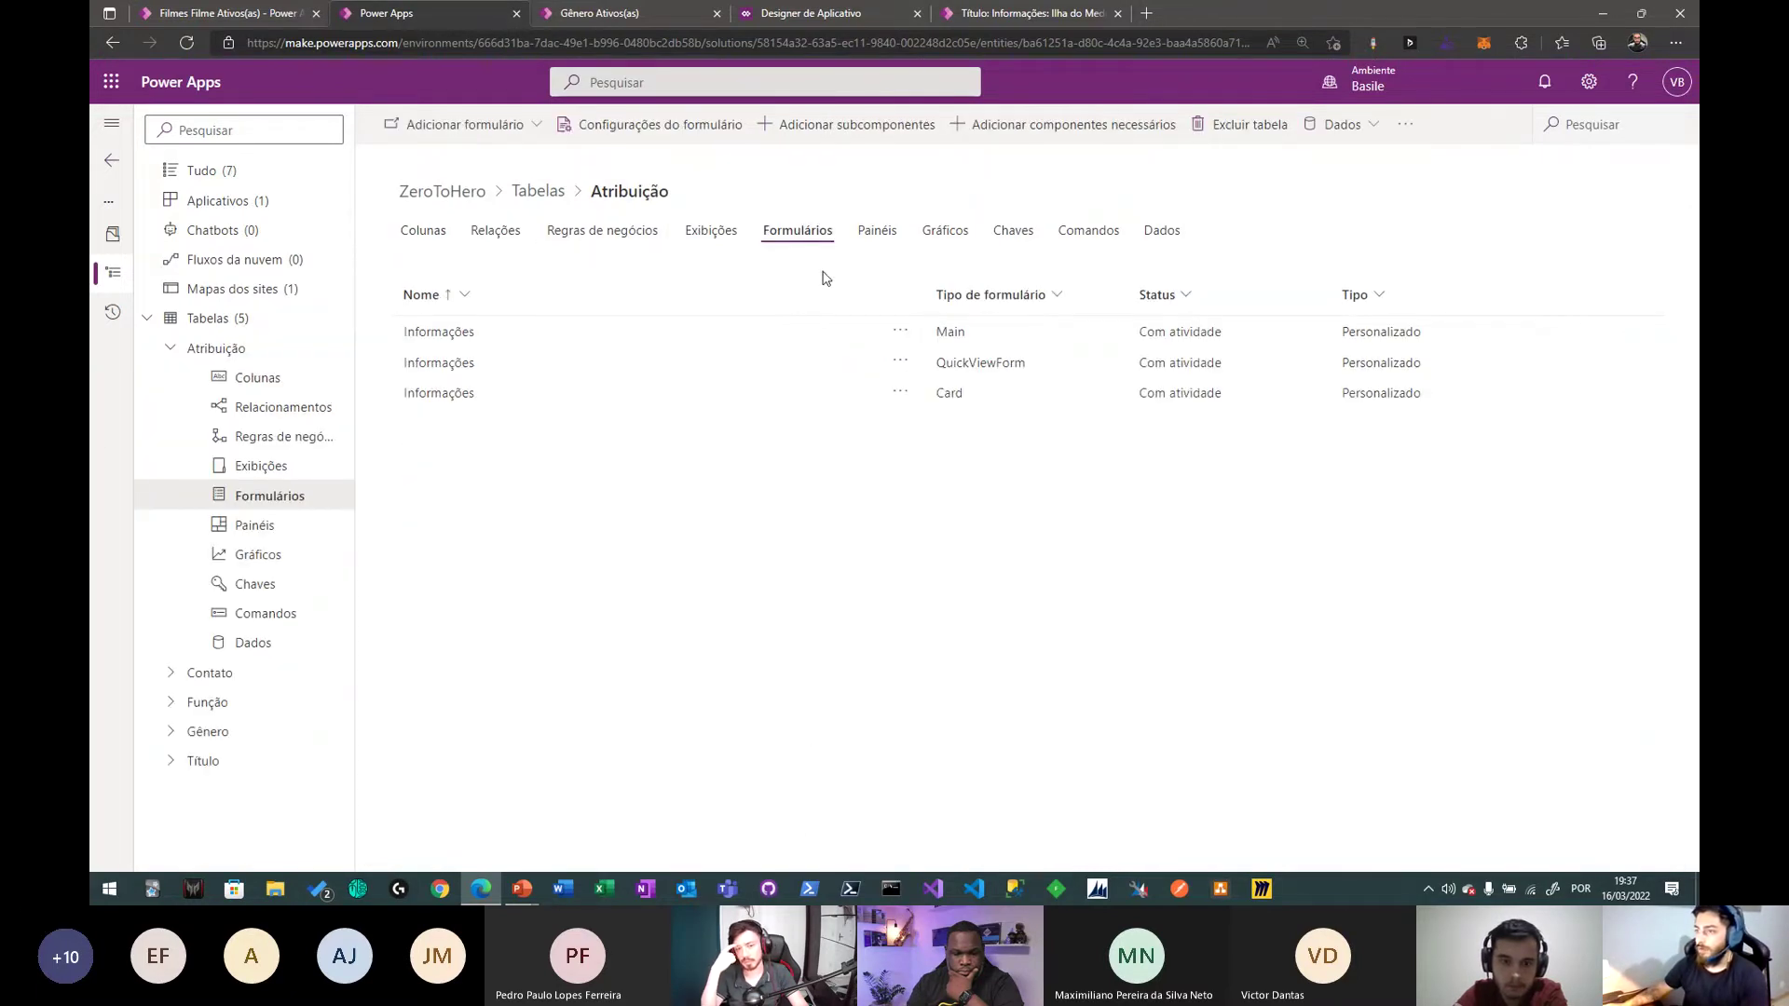
left_click(436, 133)
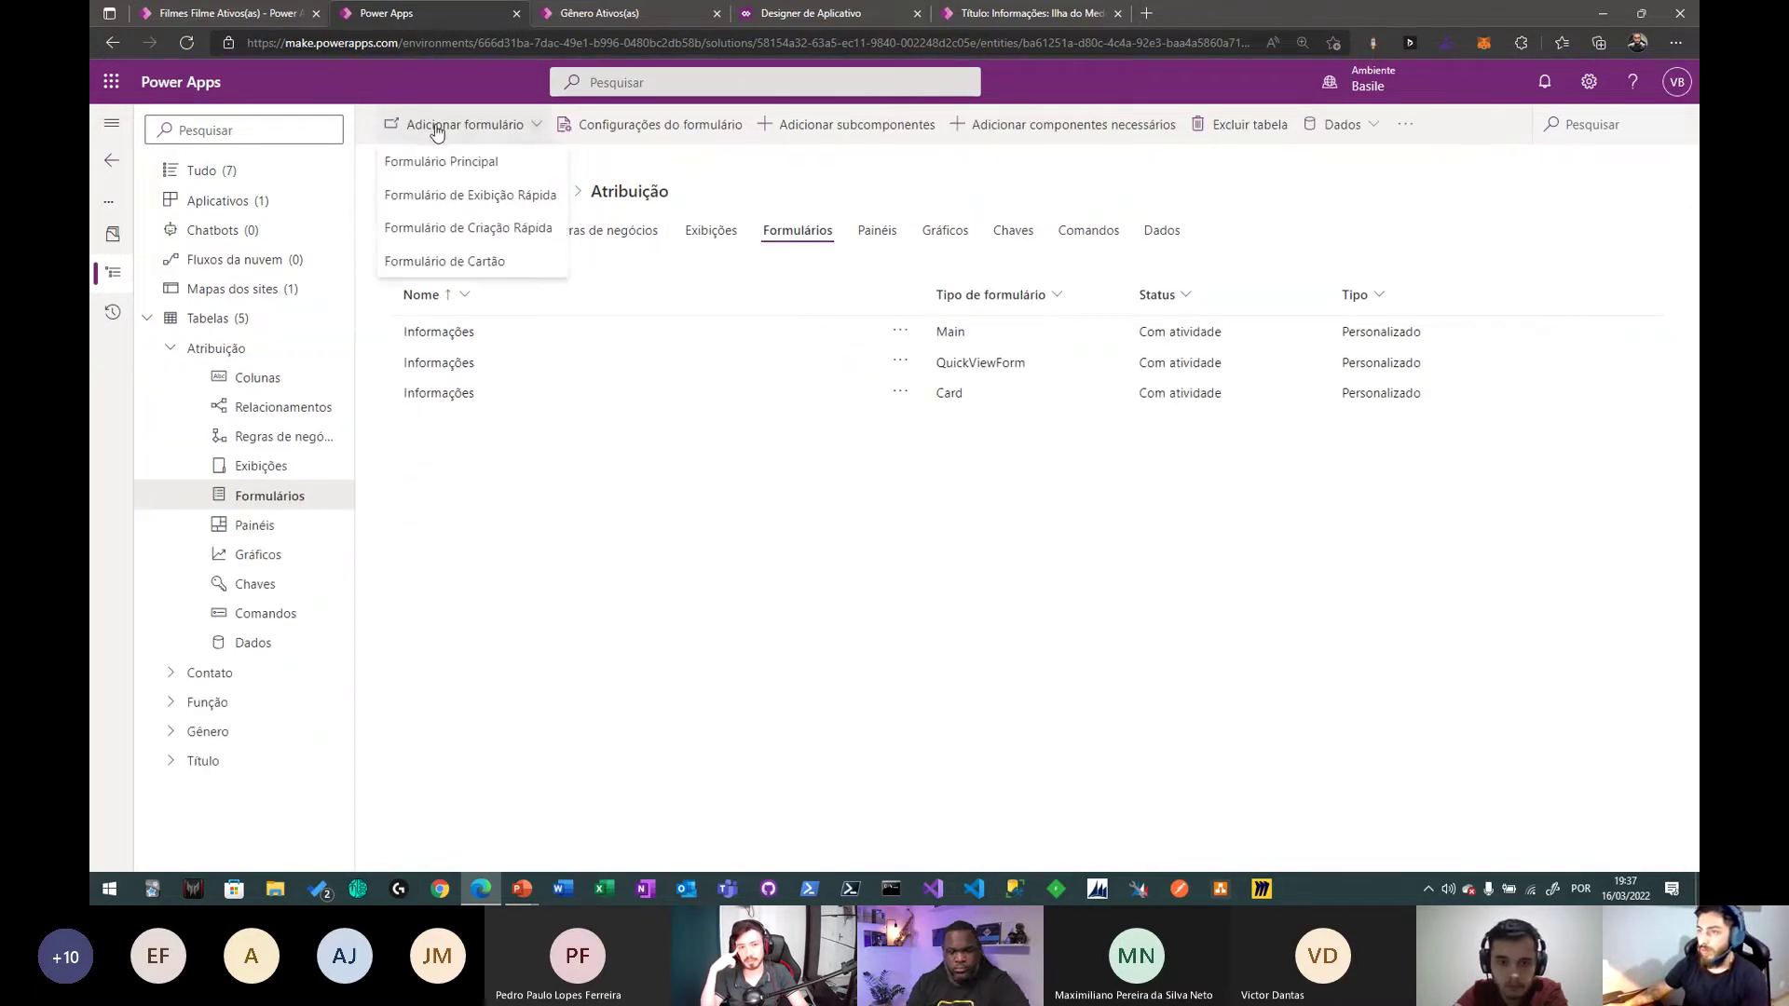
left_click(495, 230)
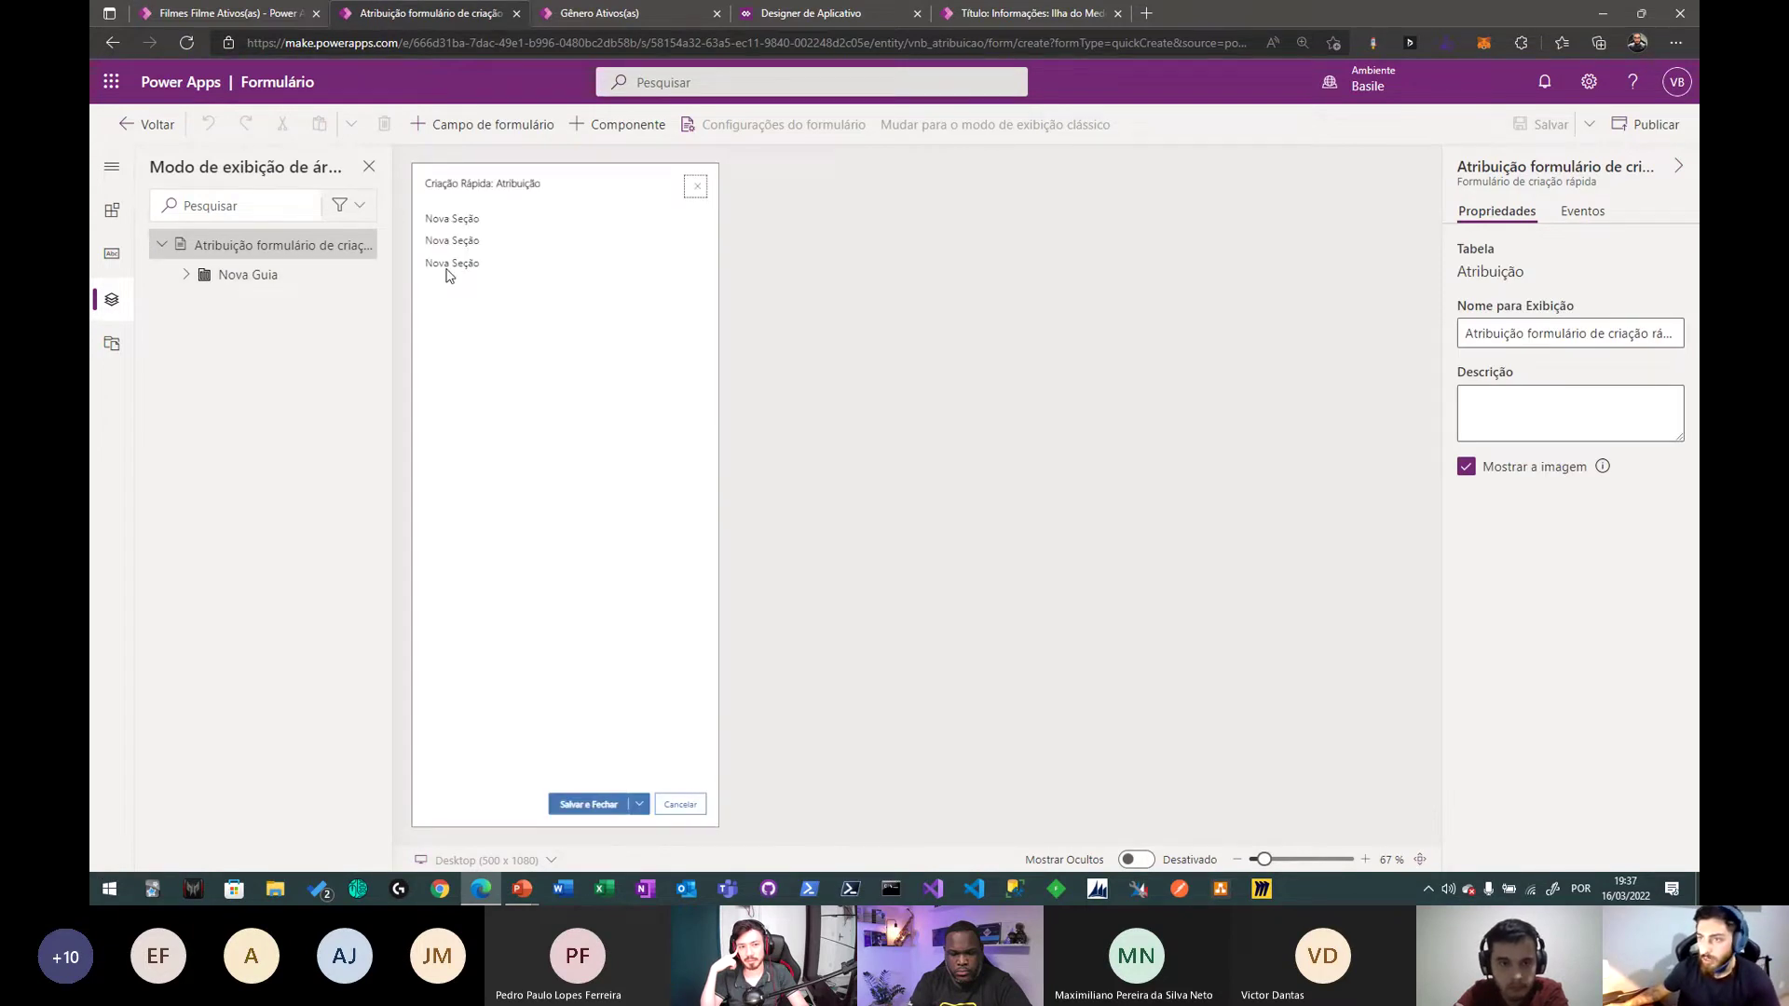
- Add the Título, Pessoa and Função columns, in that order, to the first section of the quick create form
left_click(111, 254)
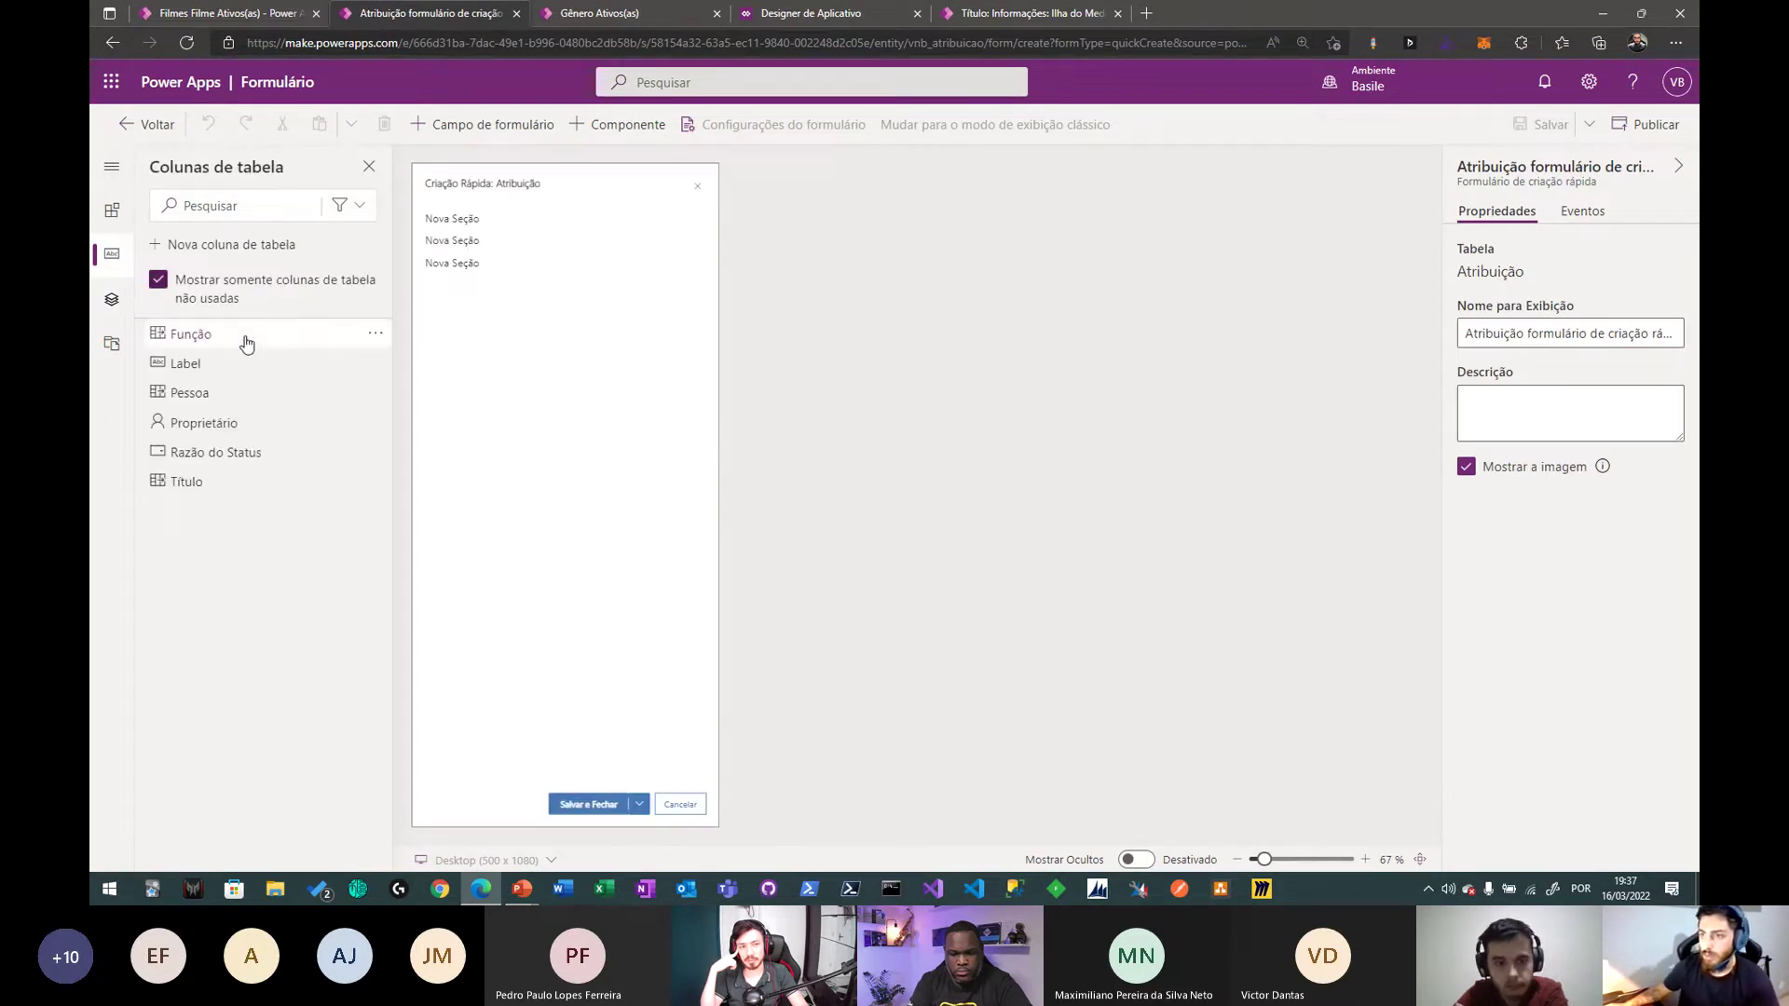
left_click_drag(200, 481, 533, 232)
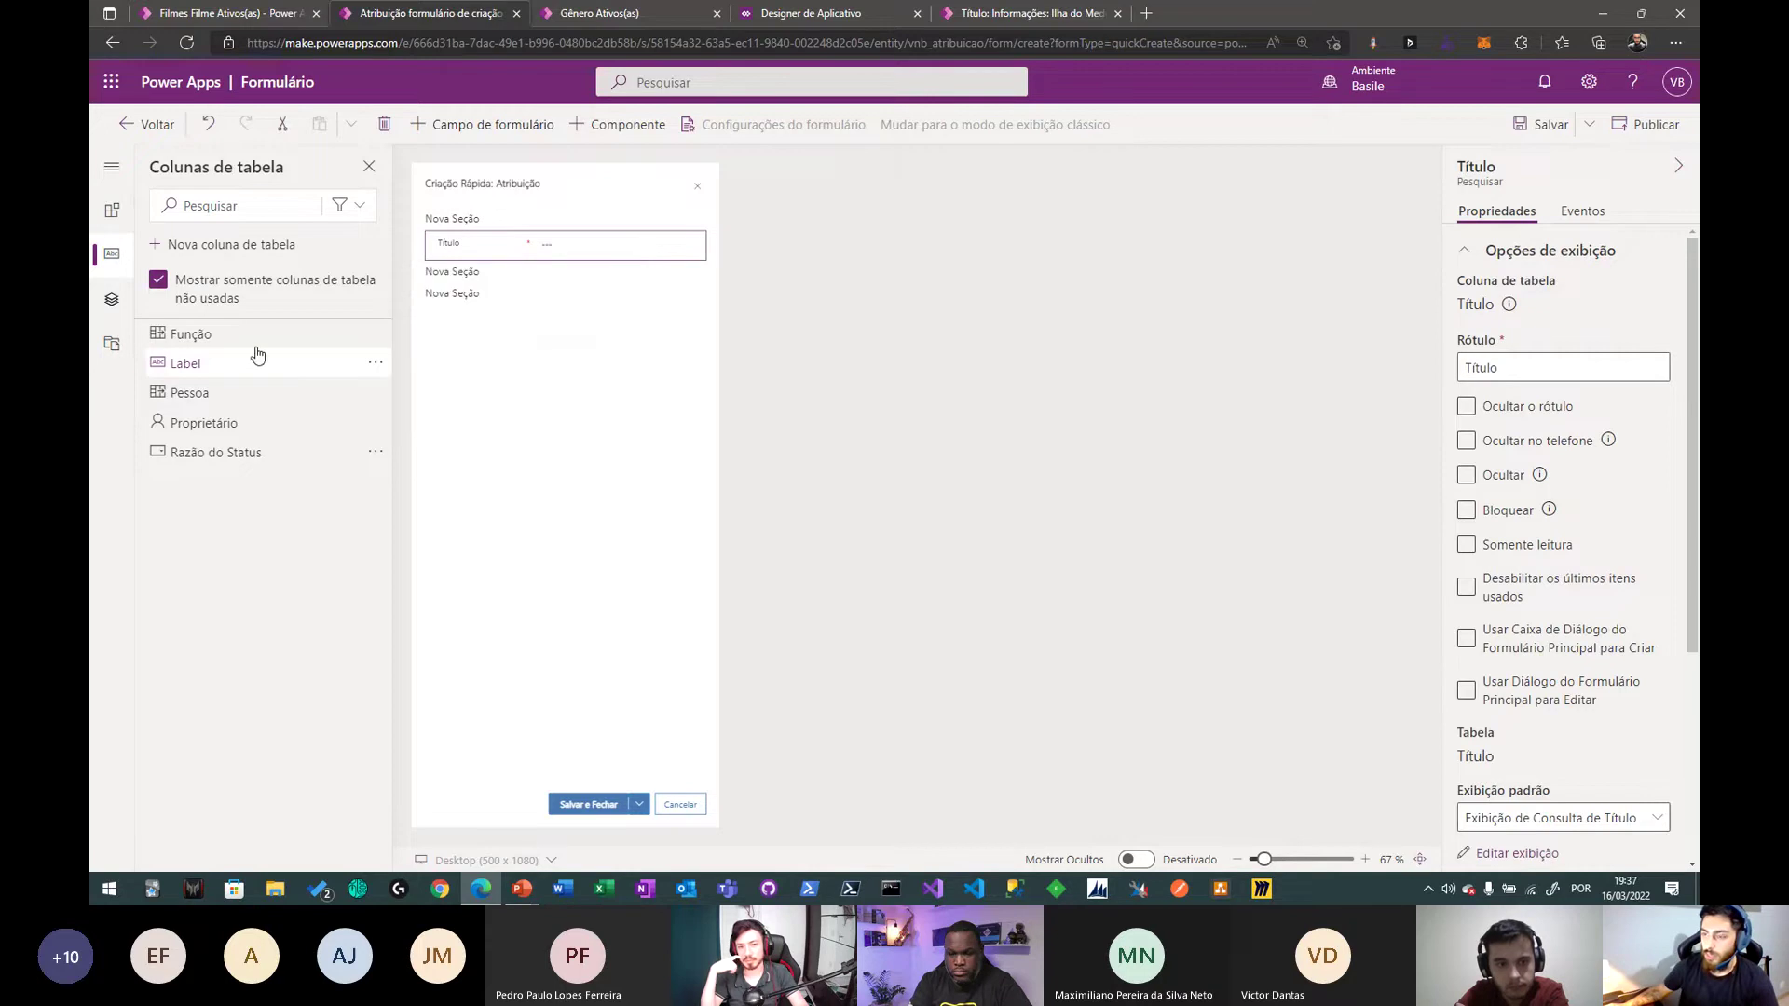
left_click_drag(236, 395, 563, 262)
left_click_drag(227, 341, 548, 300)
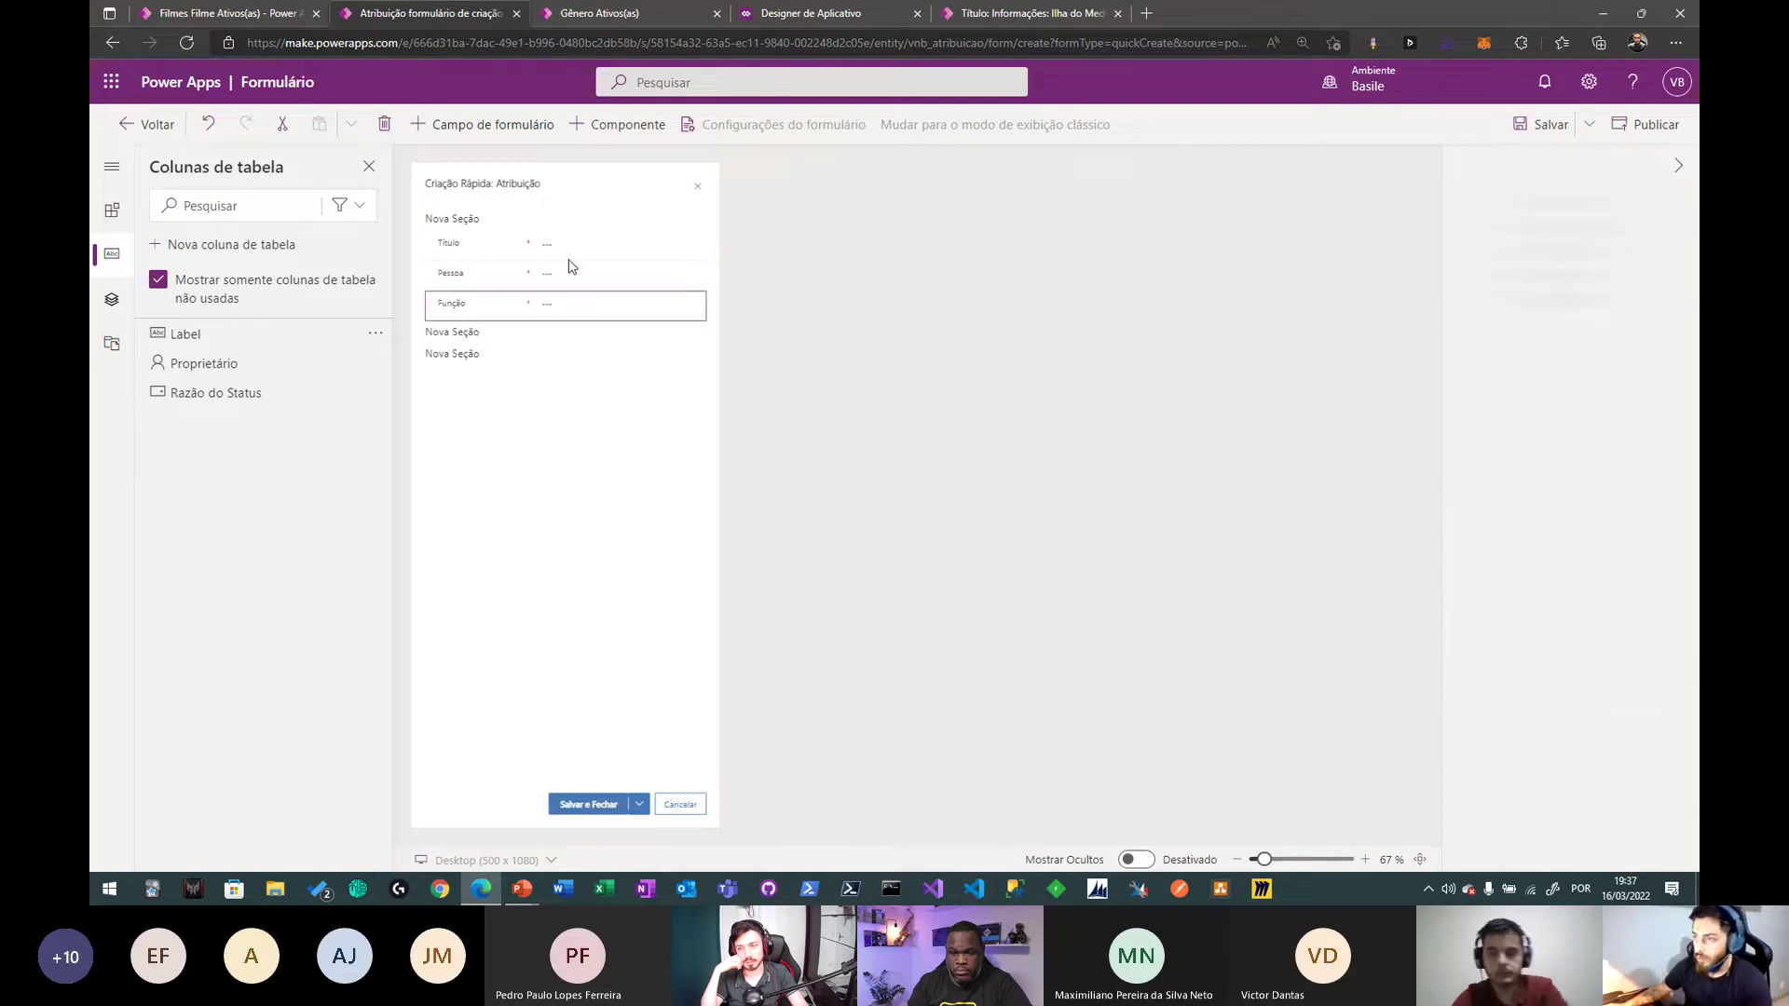
- Make the Título field read-only (Somente leitura) on the quick create form, then save and publish the form
left_click(515, 246)
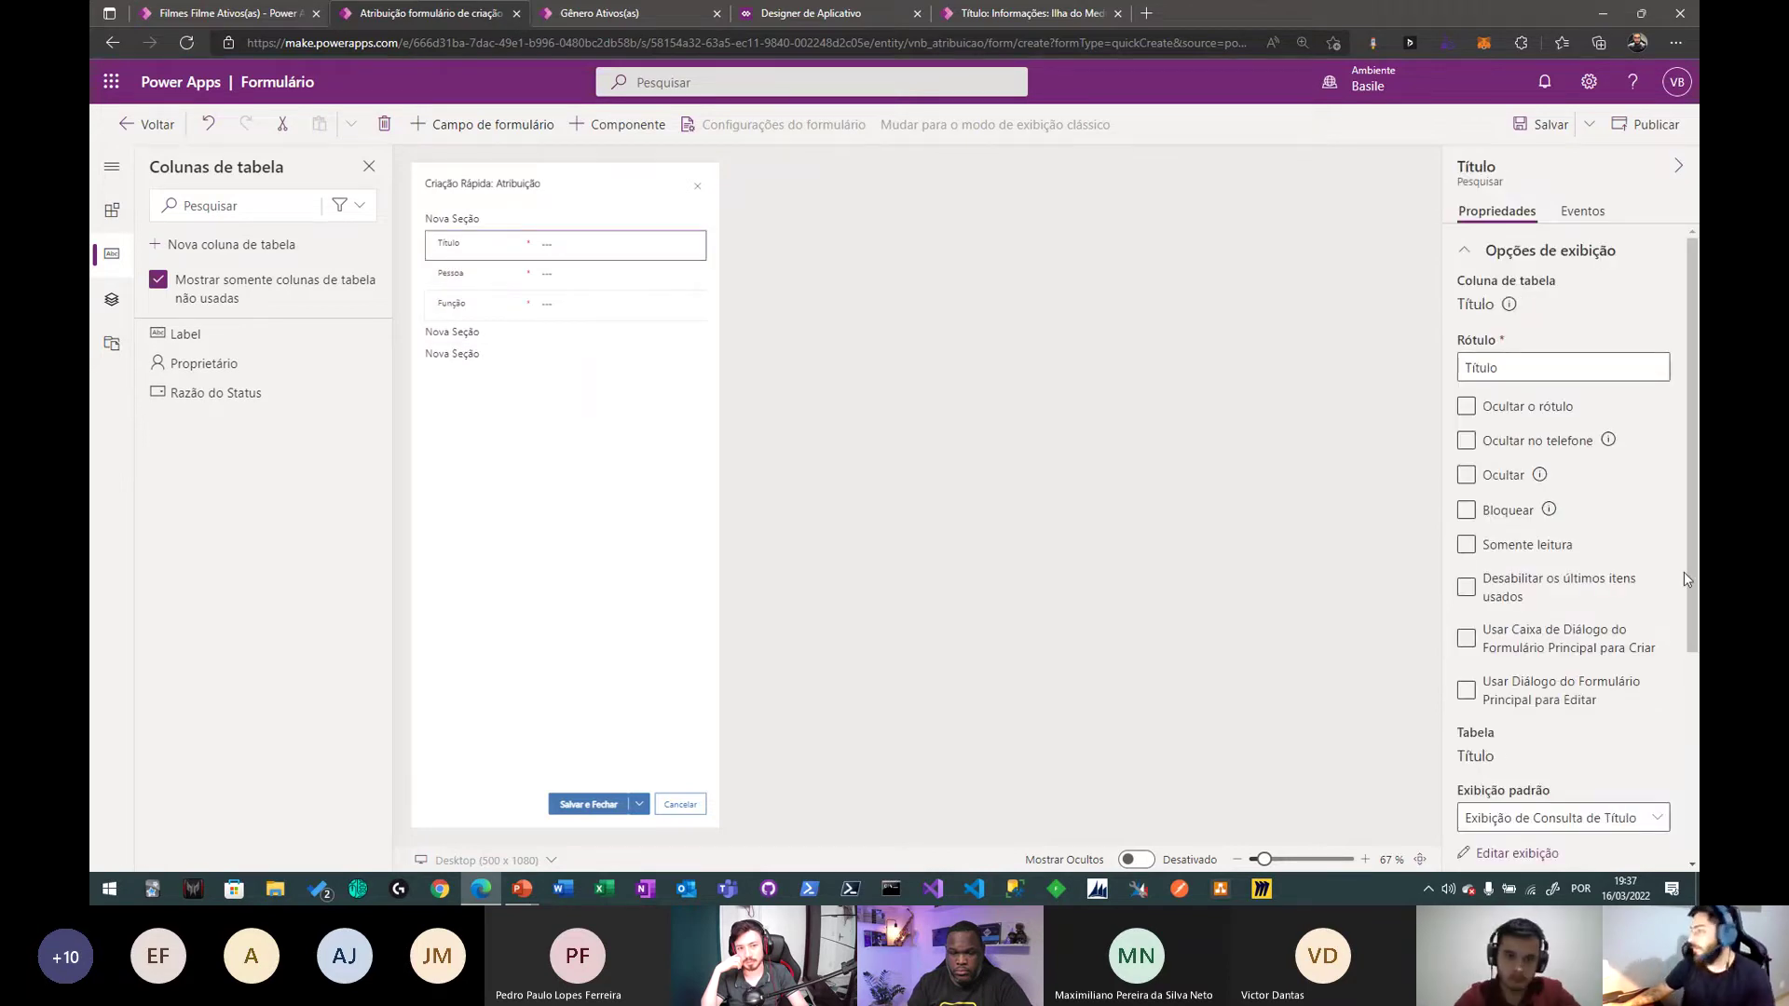
left_click(1551, 551)
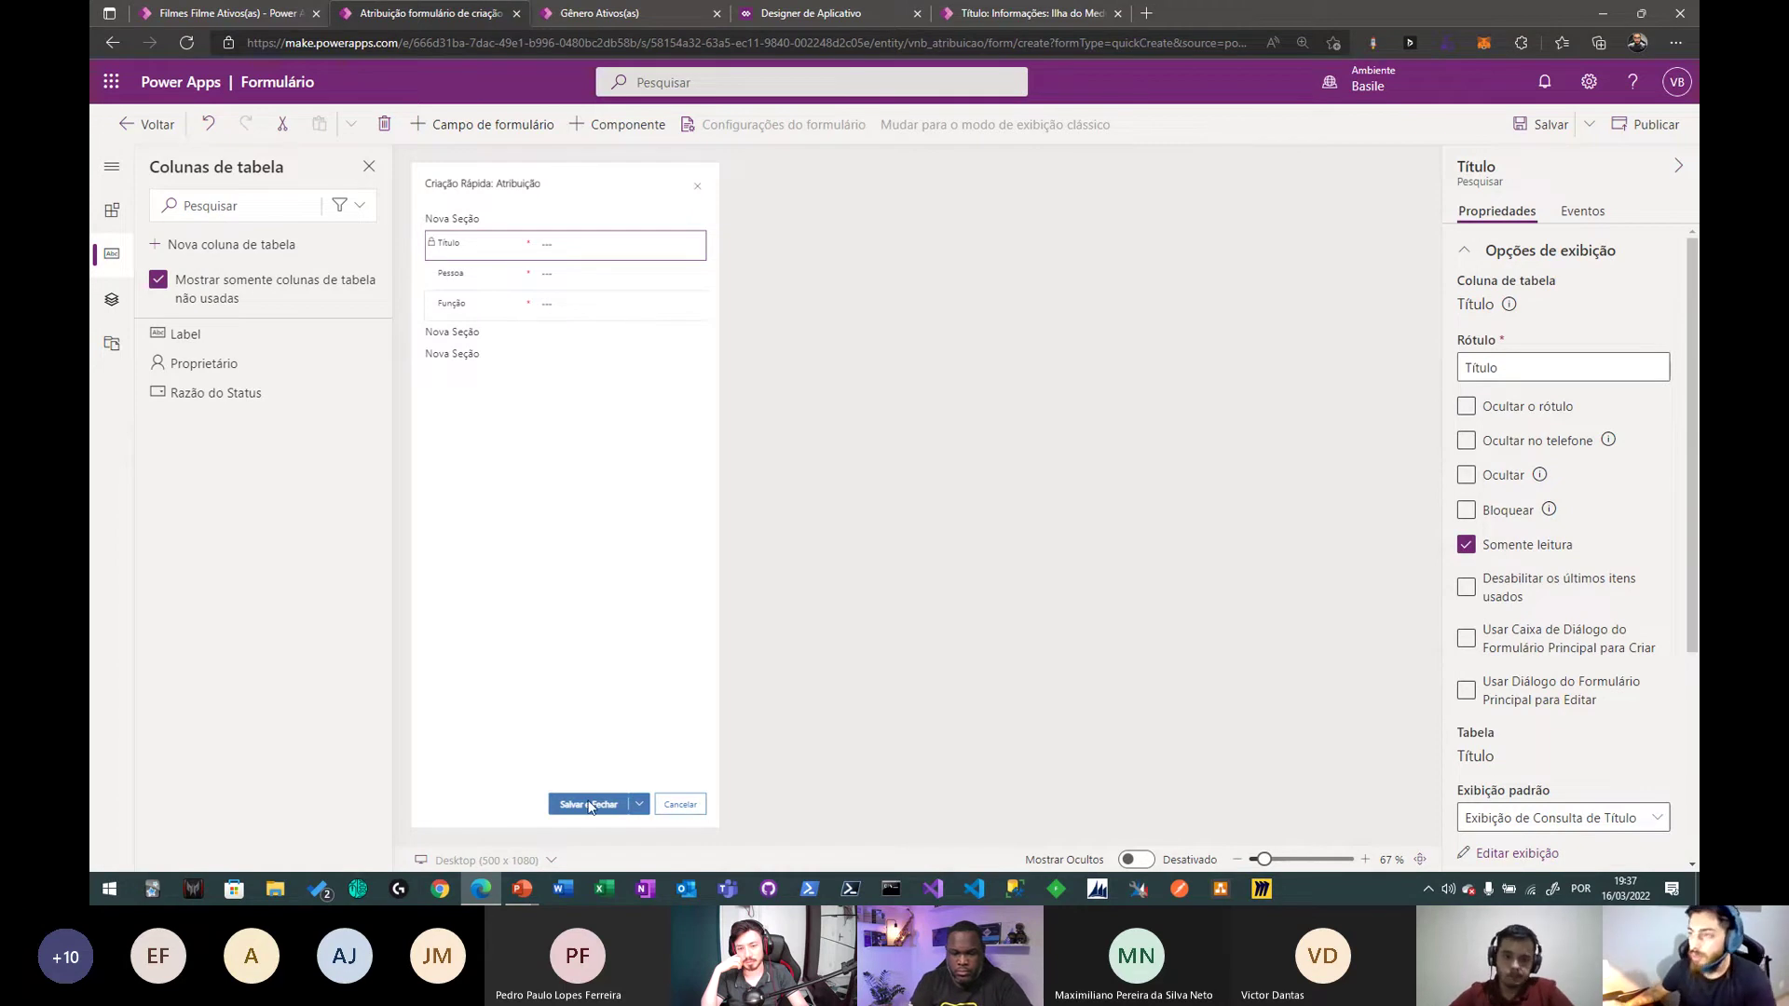
left_click(1549, 129)
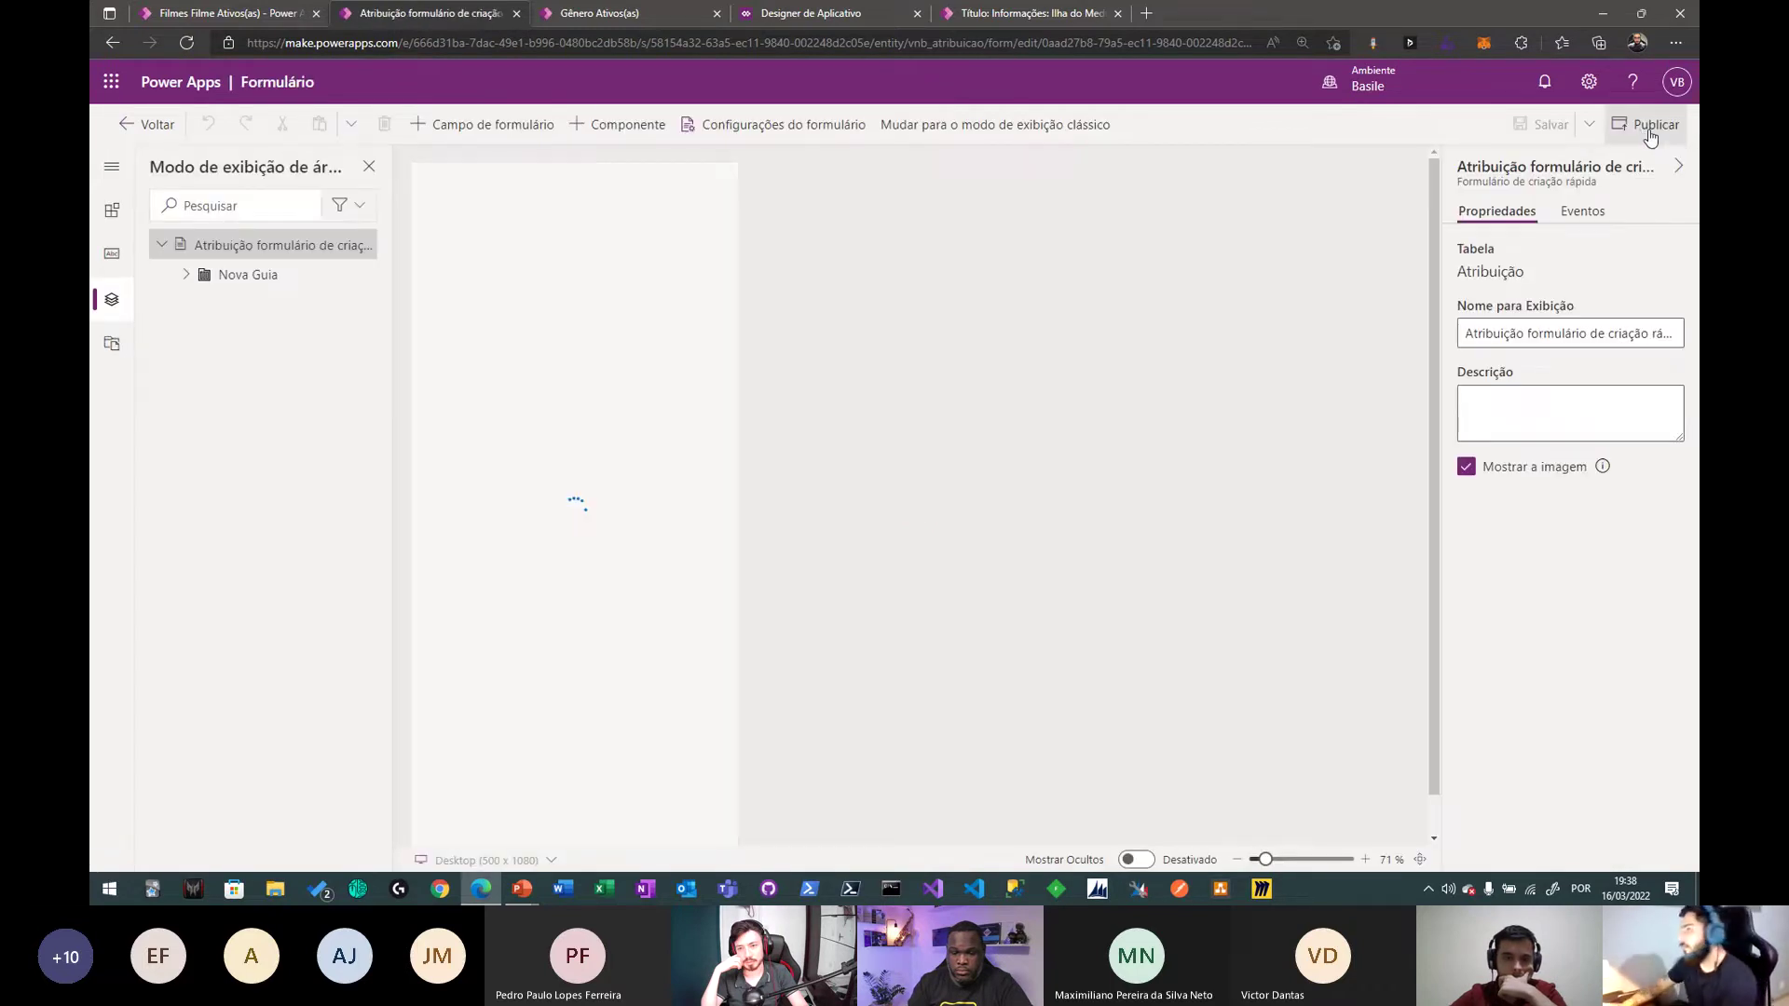
left_click(1650, 130)
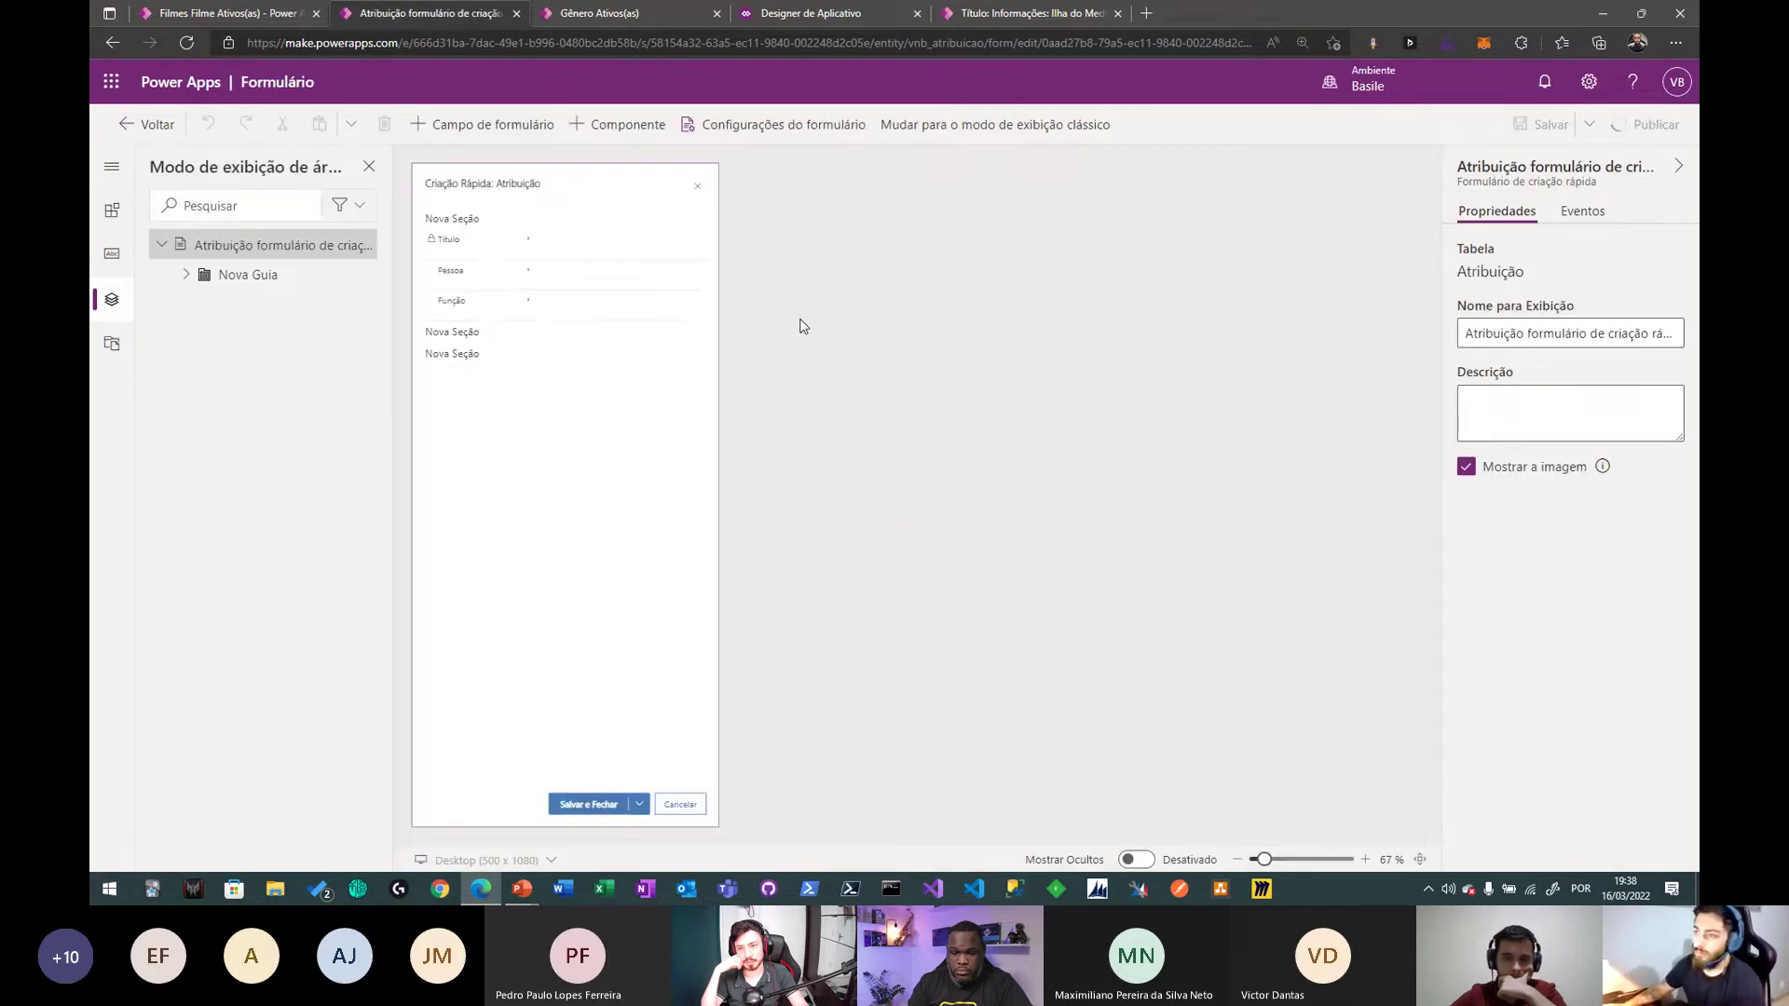
- Leave the quick create form and open the Título table's main form (Informações) for editing
left_click(137, 125)
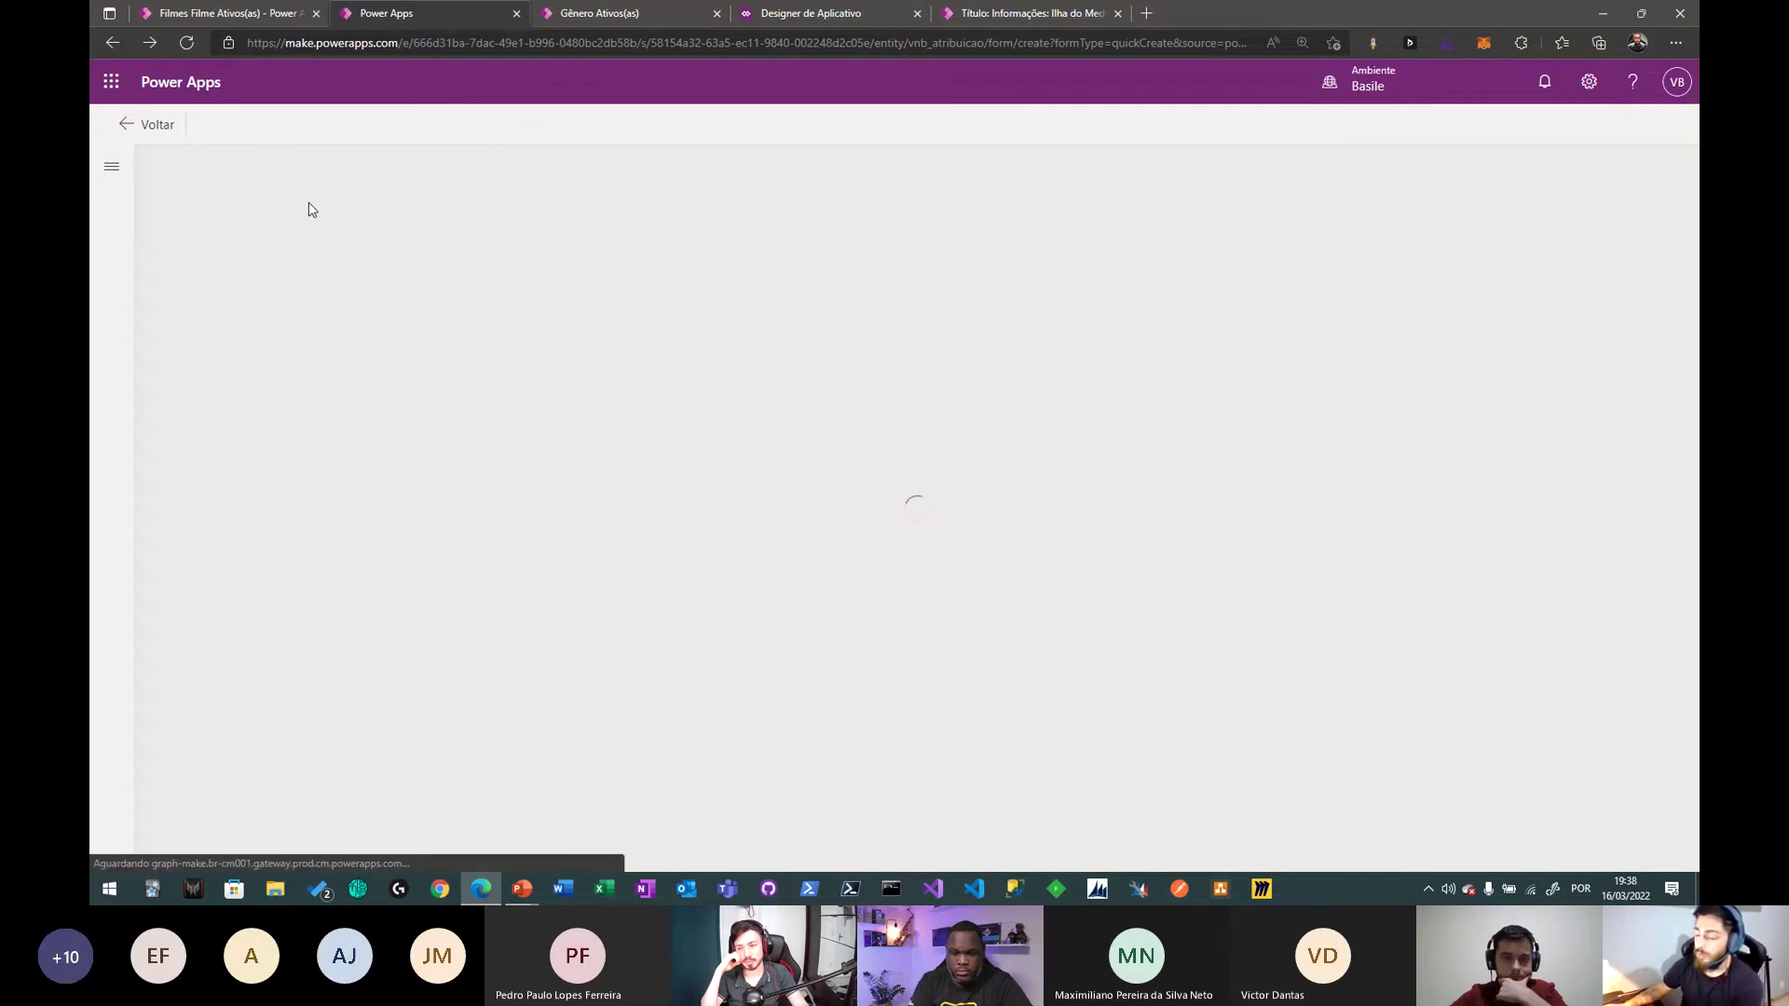
left_click(142, 124)
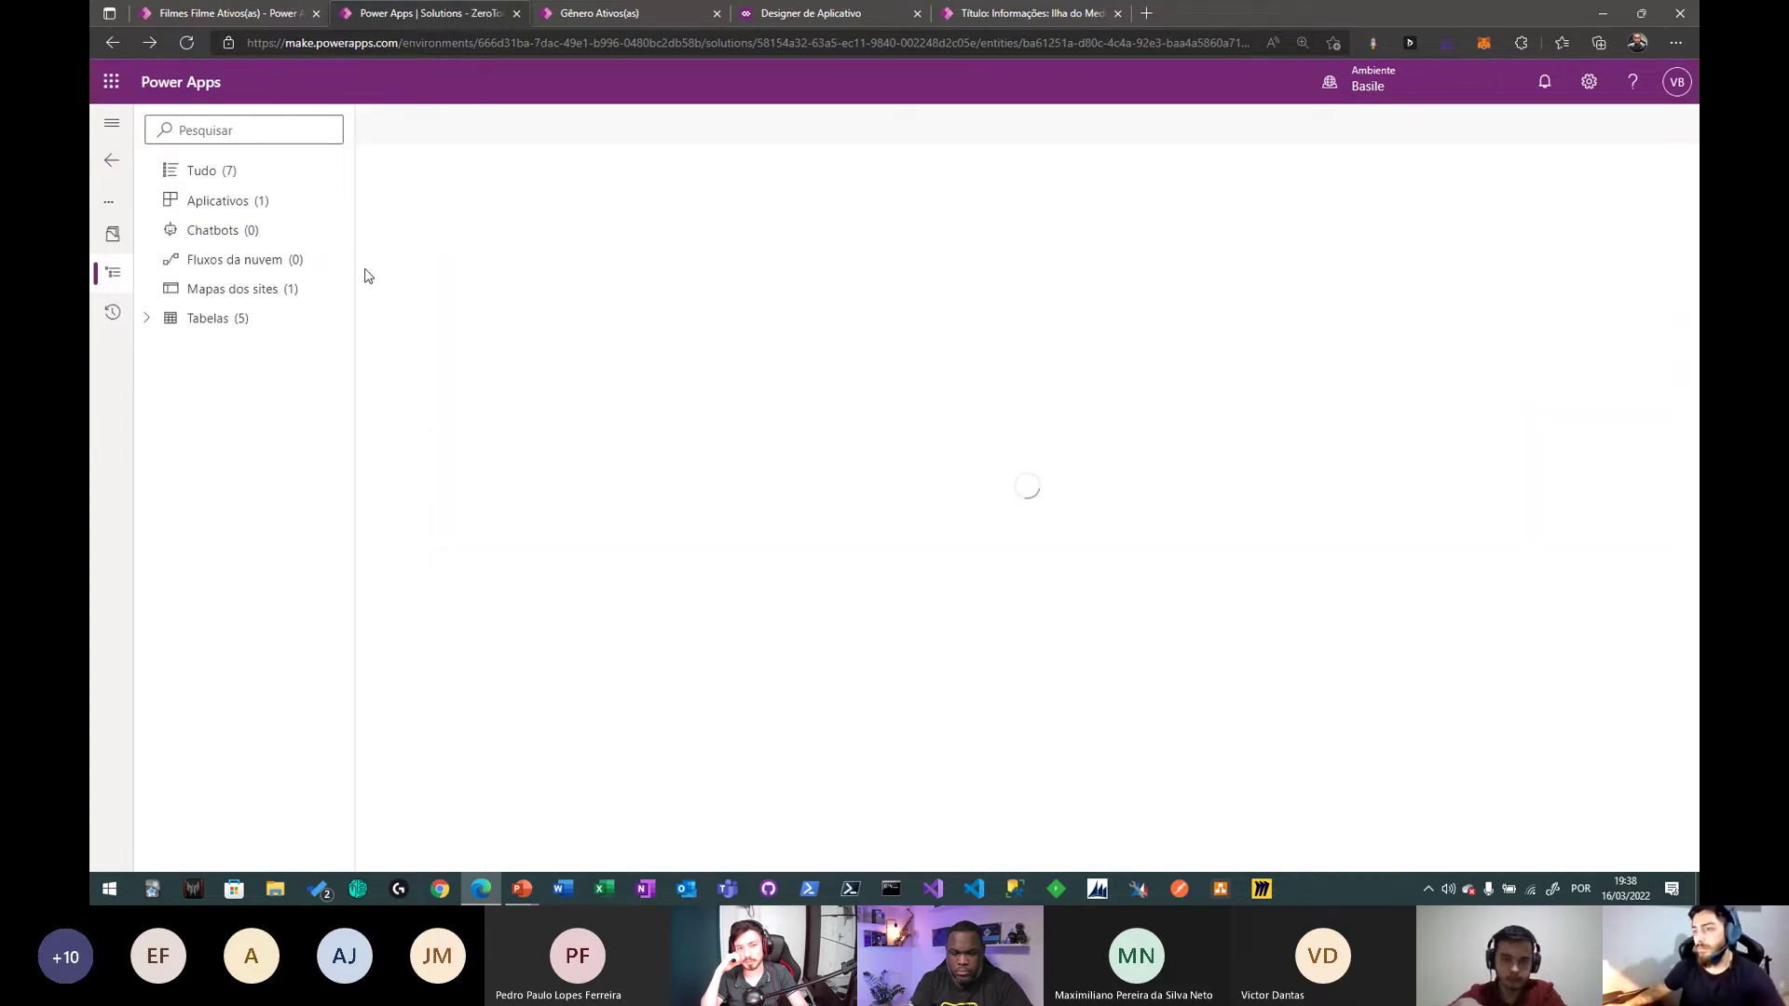
left_click(147, 320)
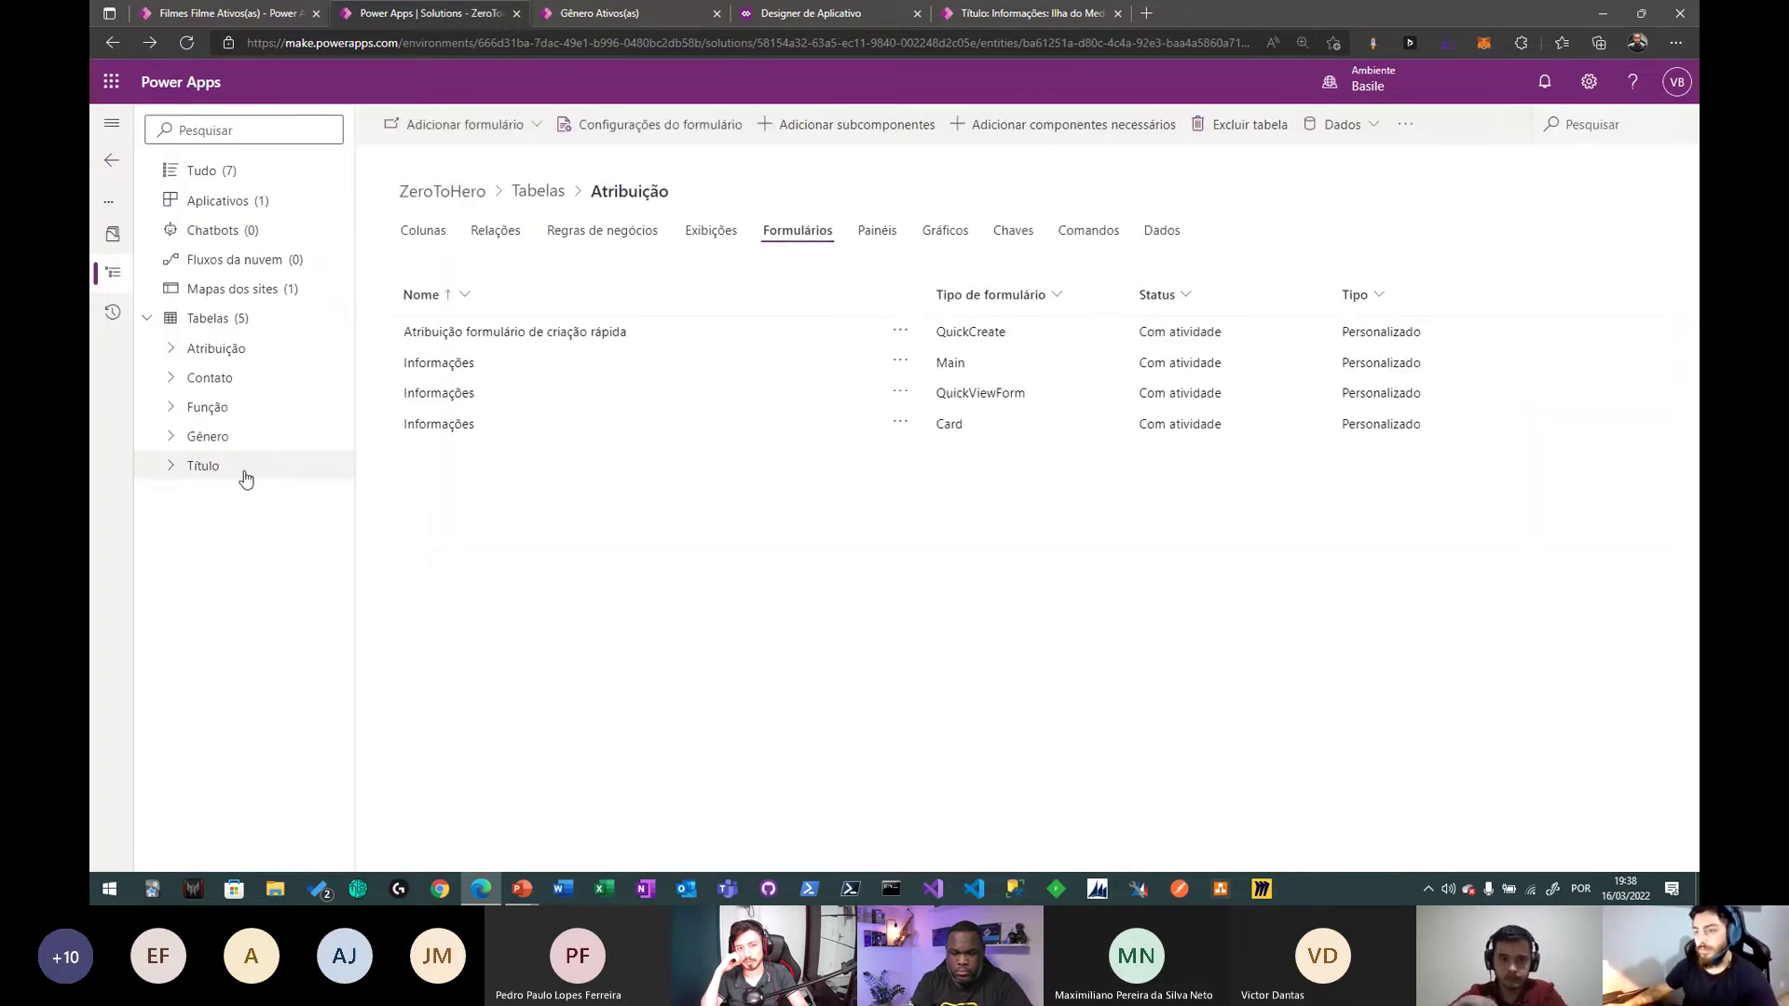
left_click(183, 467)
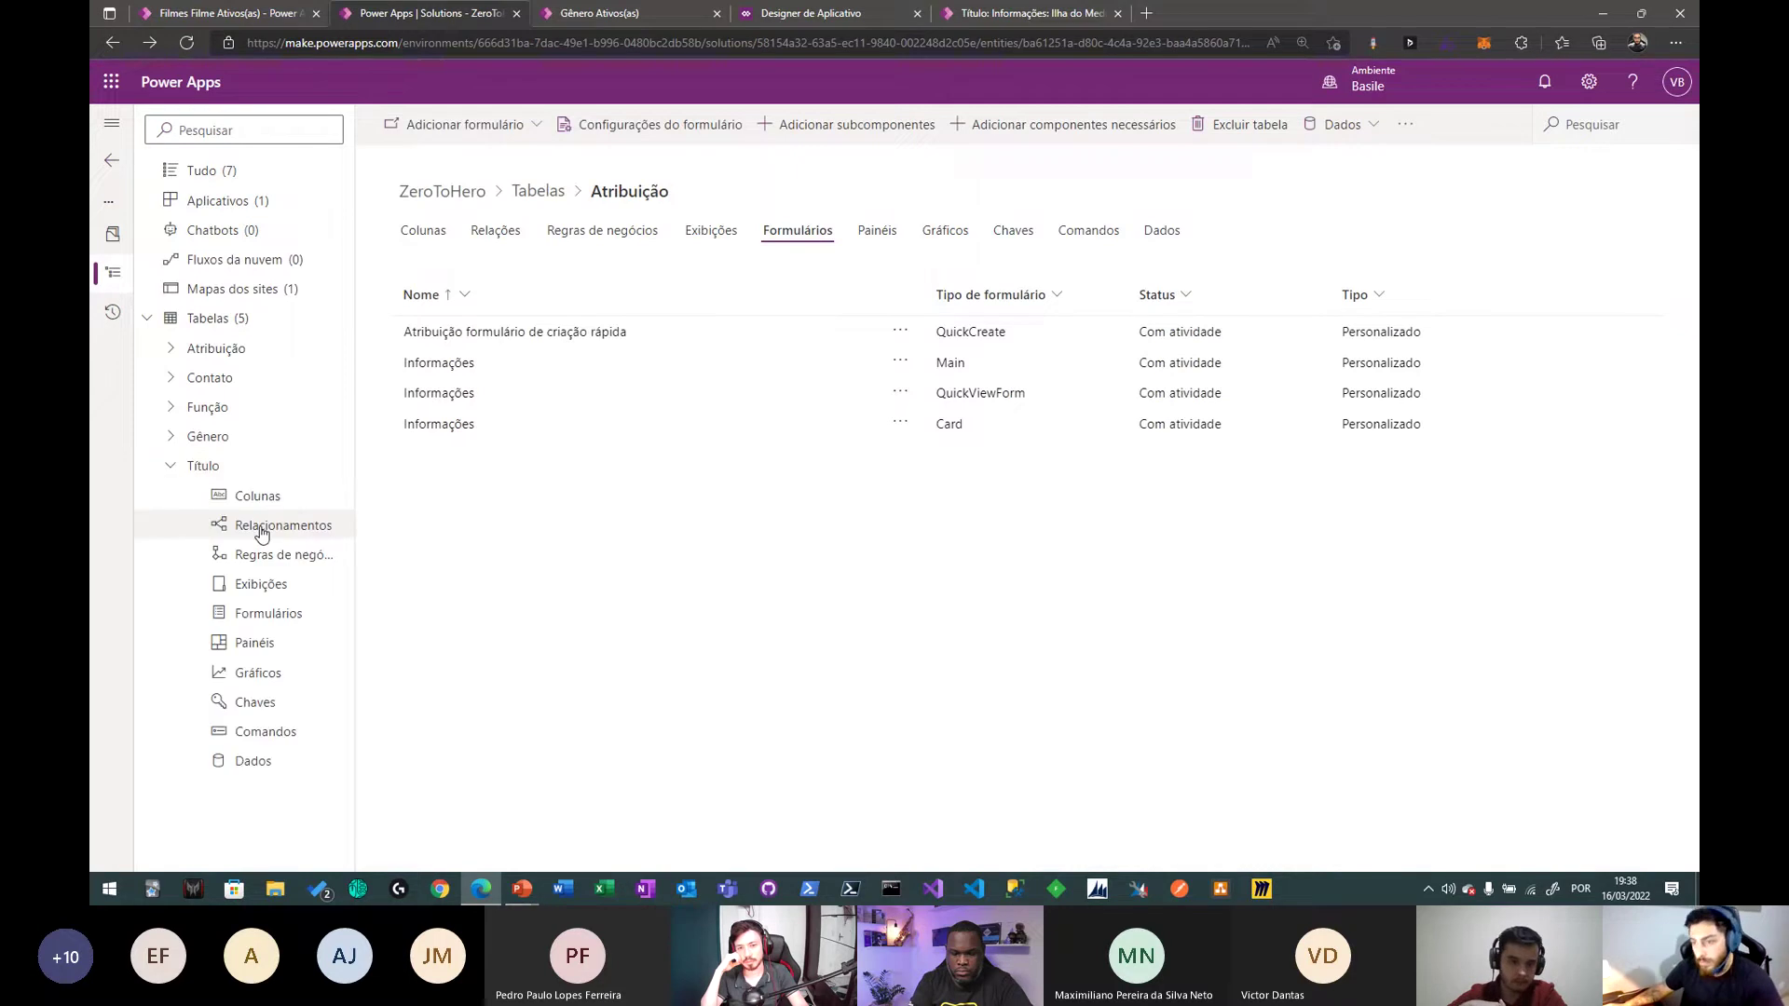
left_click(269, 613)
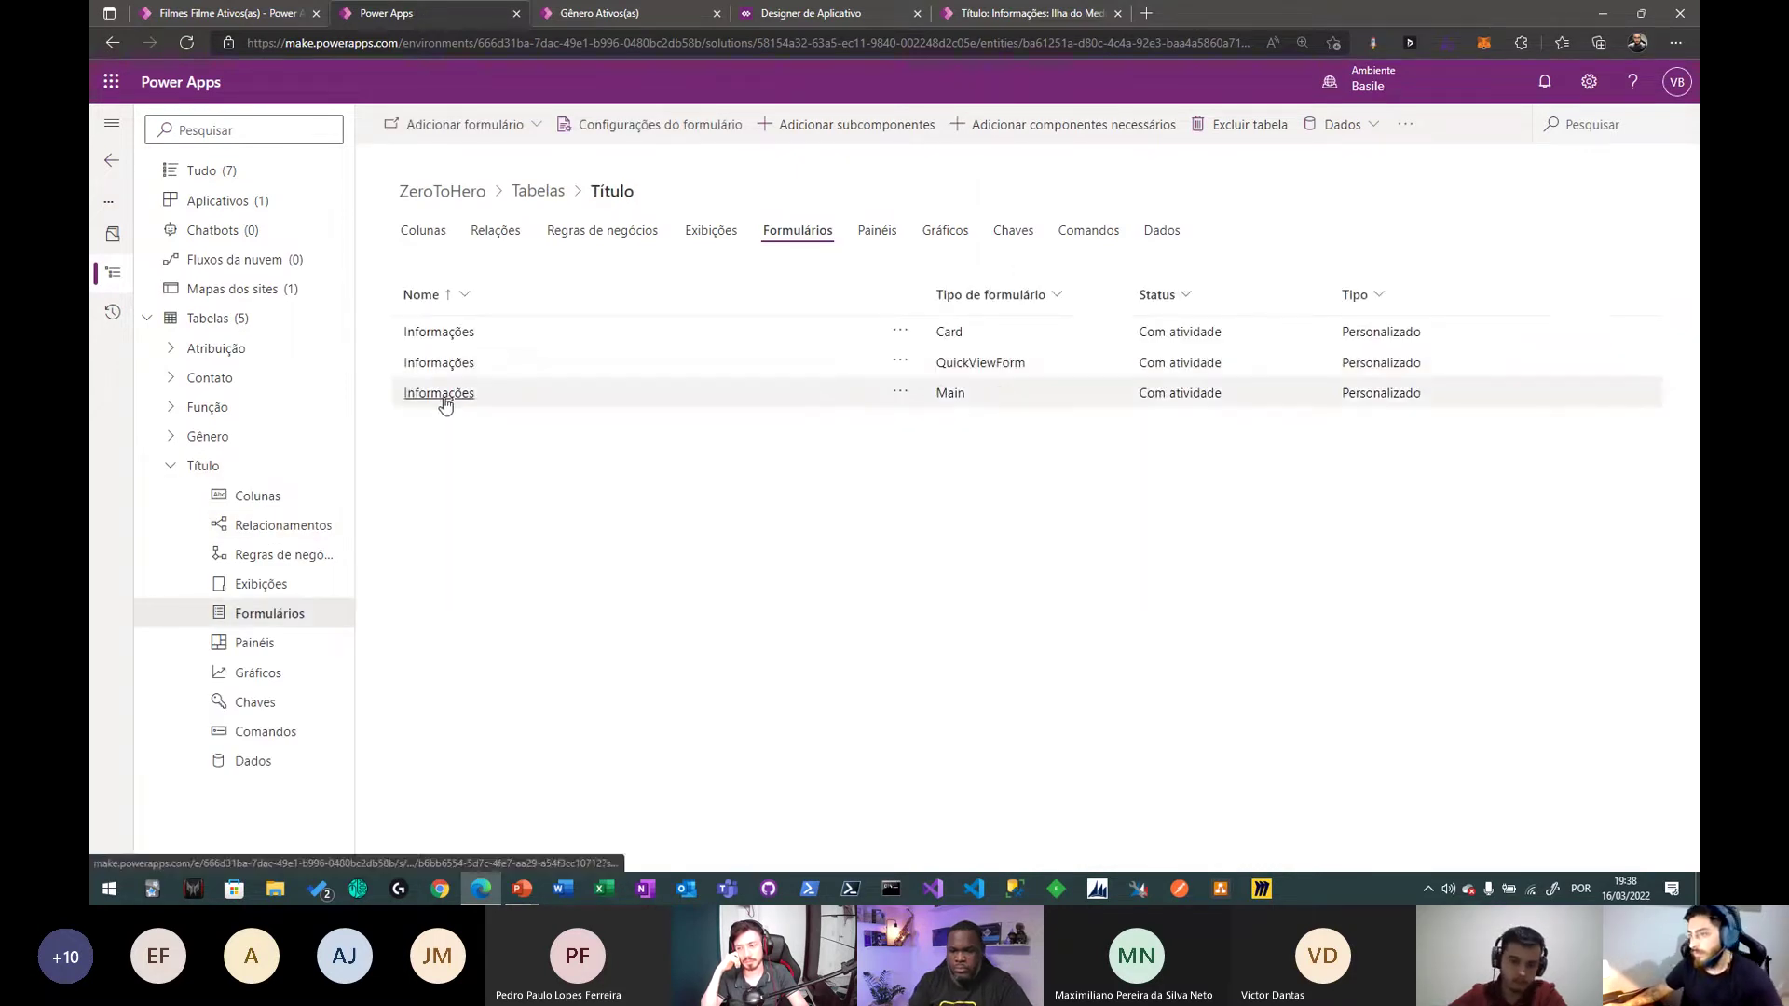
left_click(444, 404)
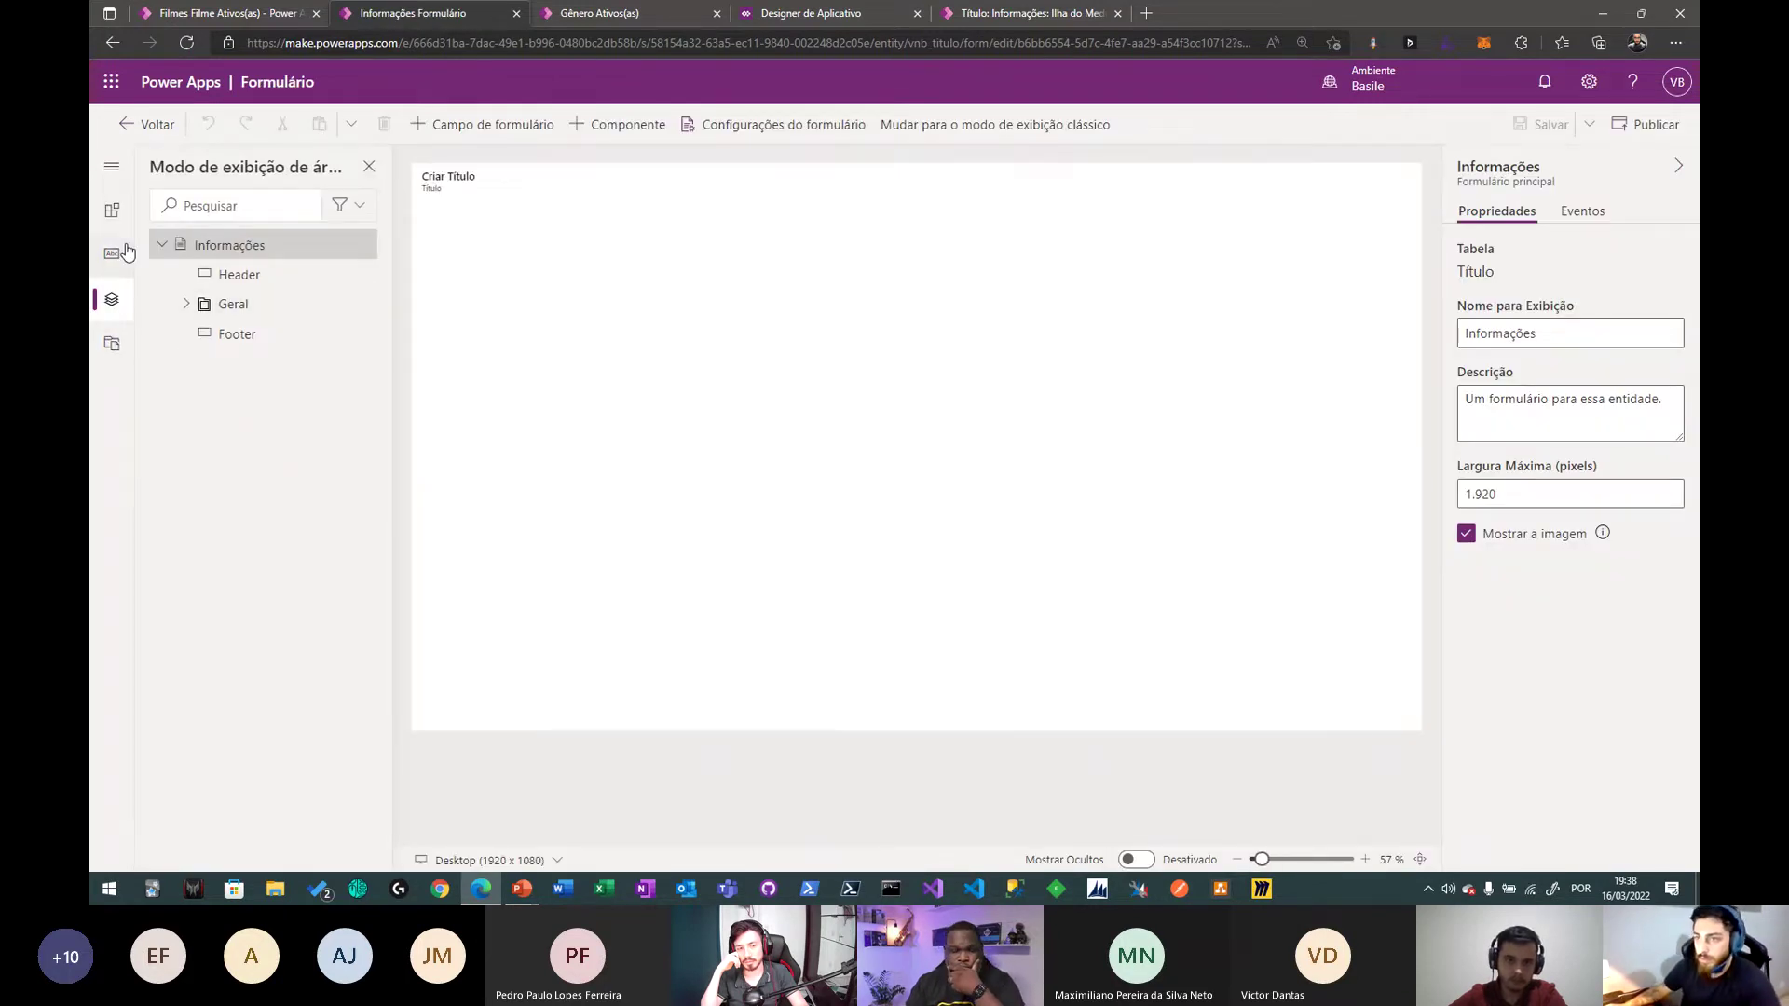
- Start a subgrid in the Geral section that shows related records from the Atribuição (Título) table
left_click(111, 210)
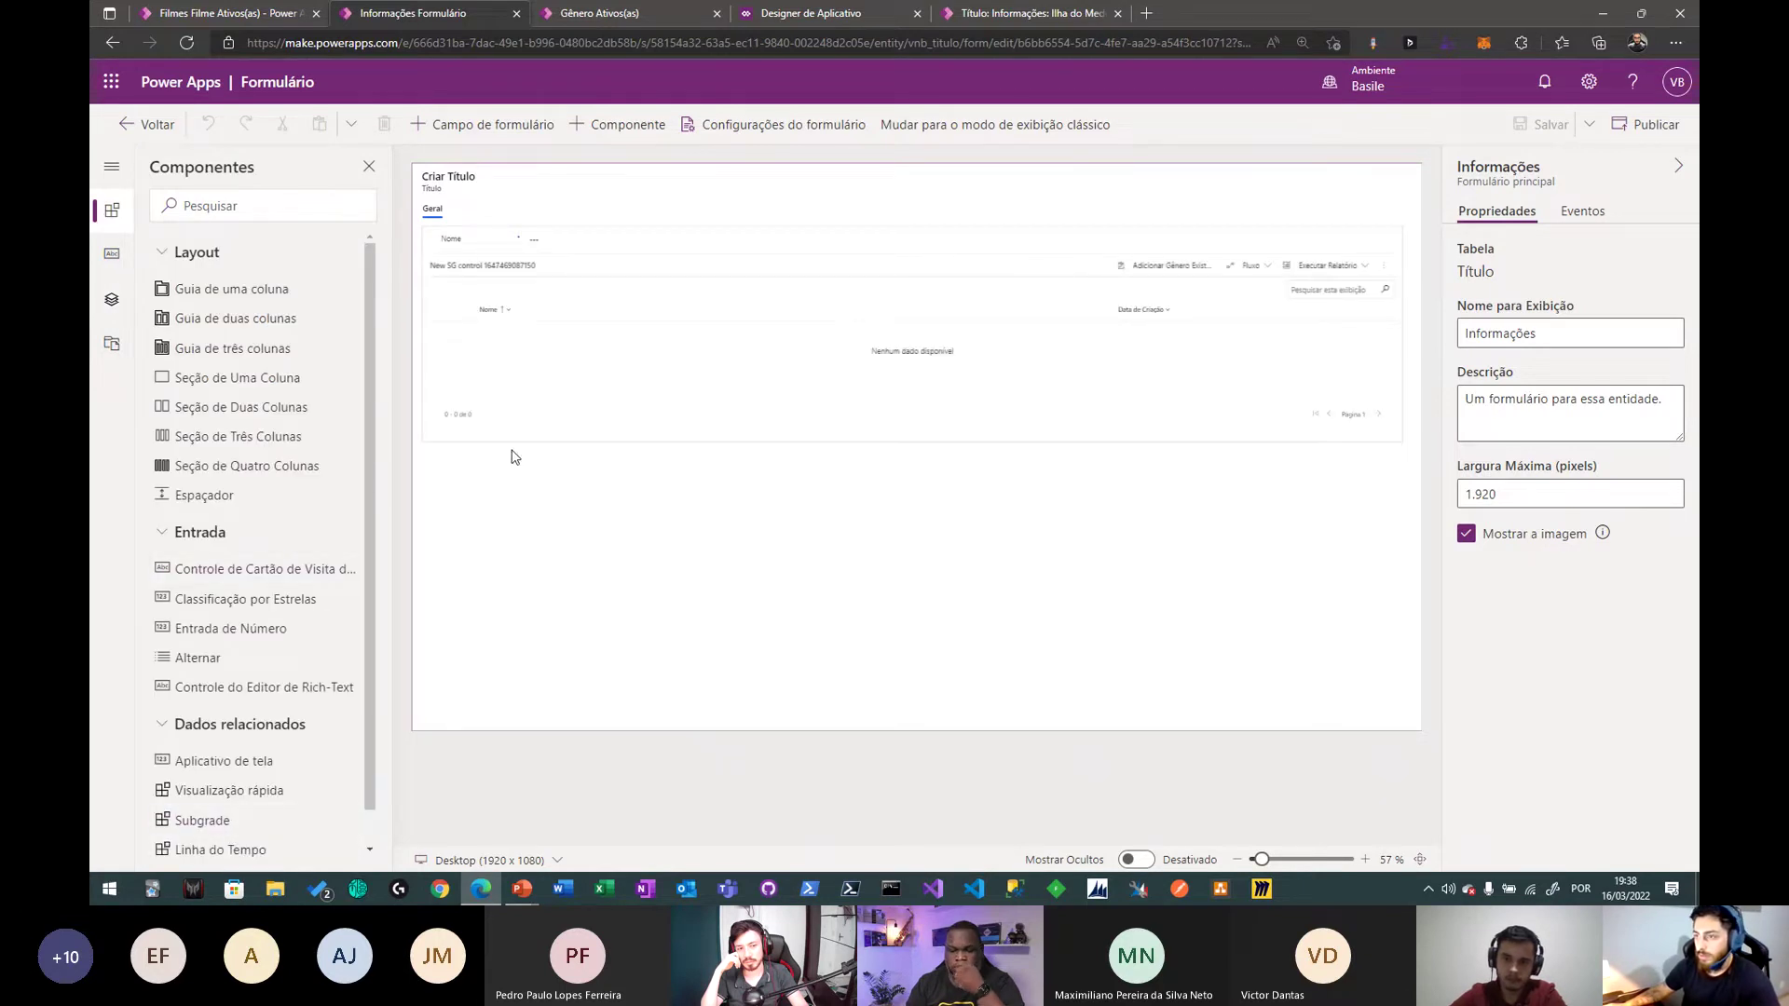
left_click(513, 439)
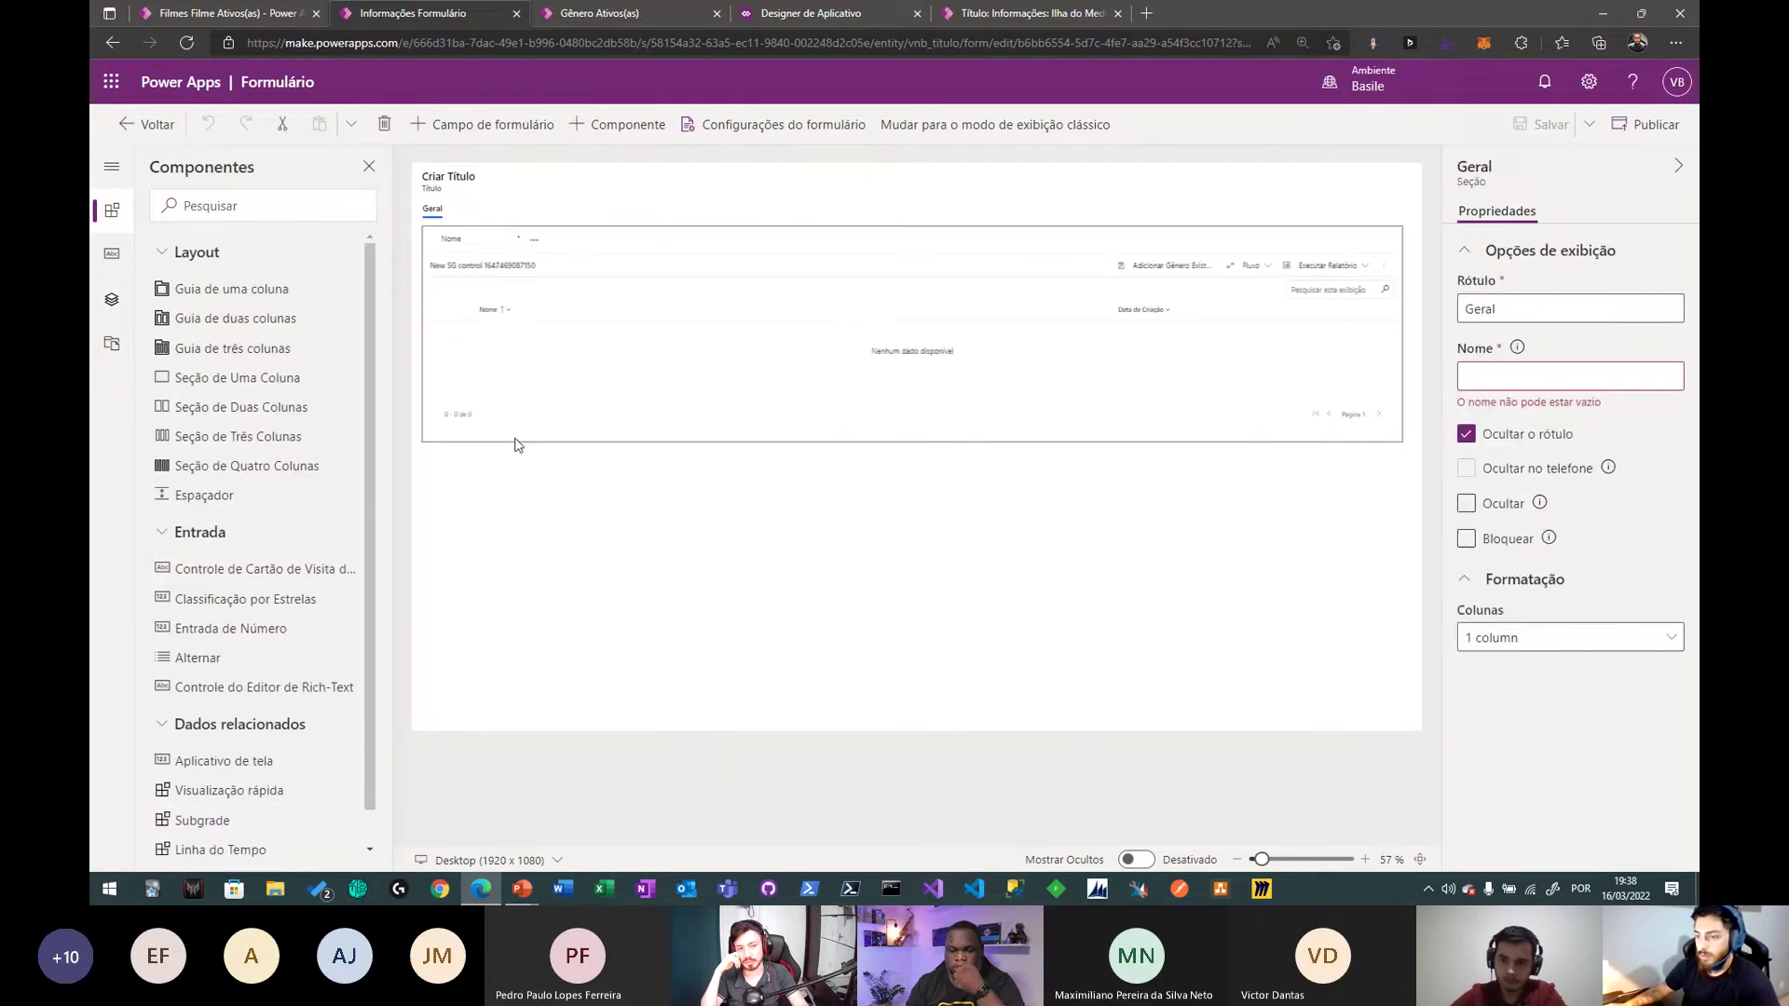
left_click(240, 820)
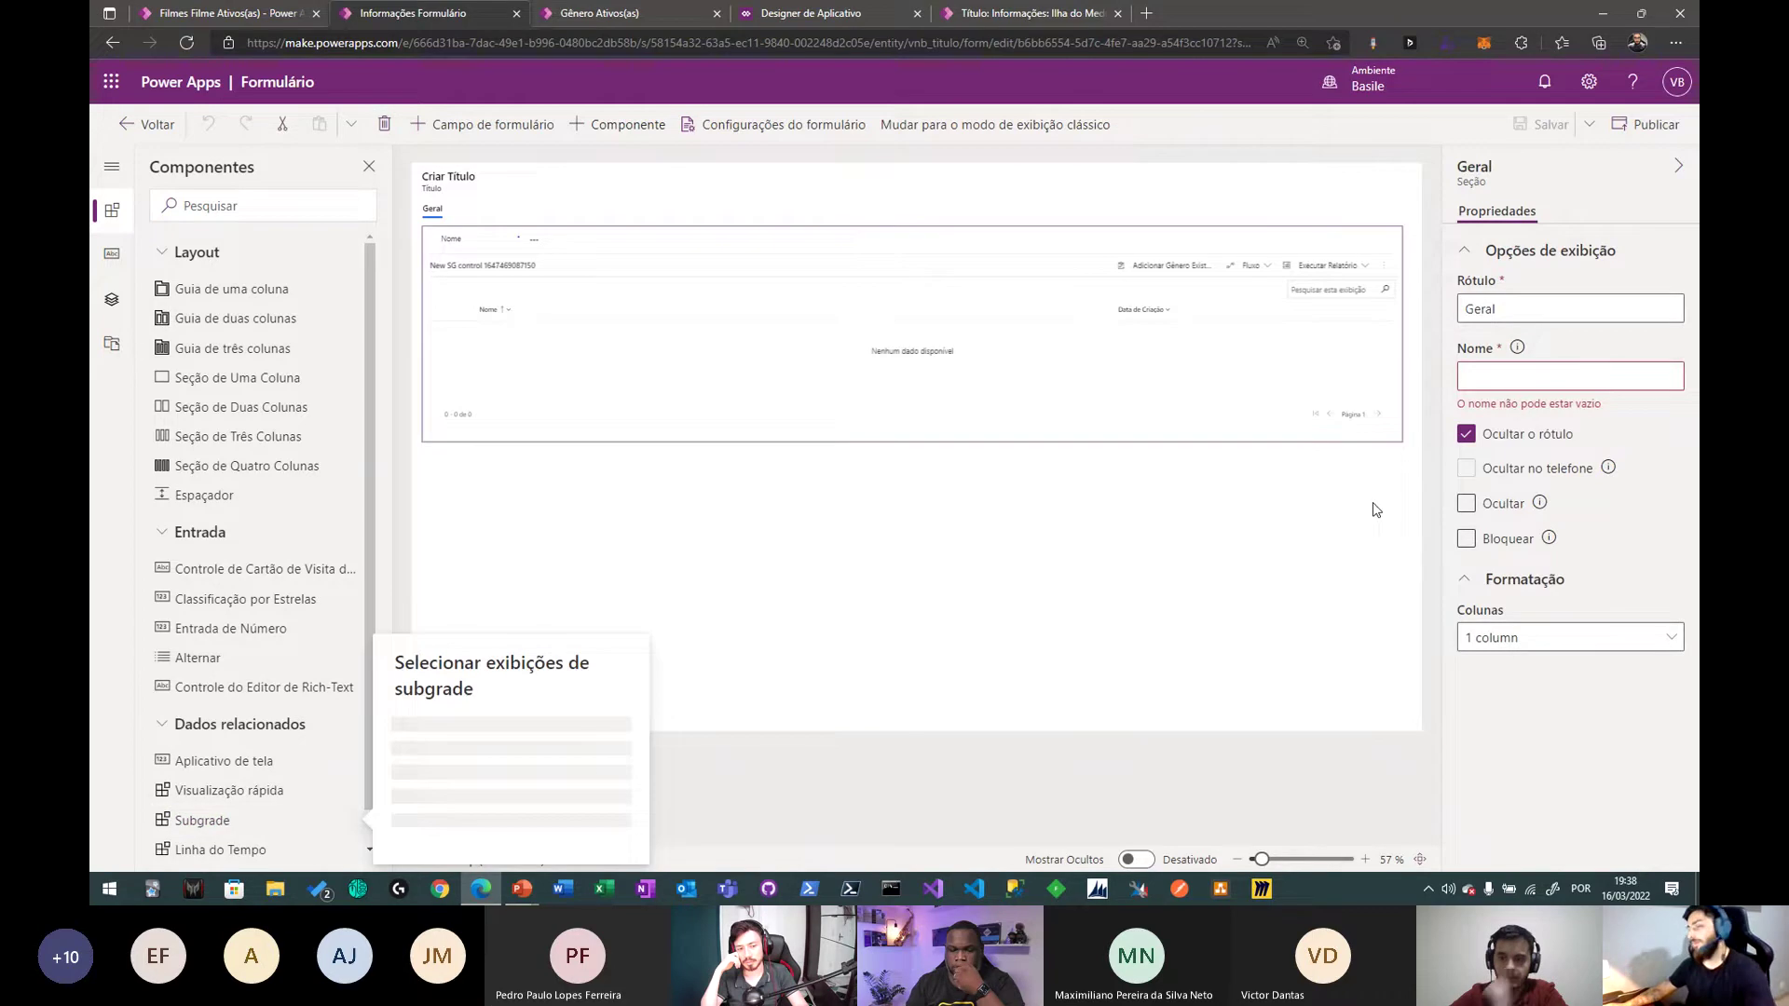
left_click(538, 695)
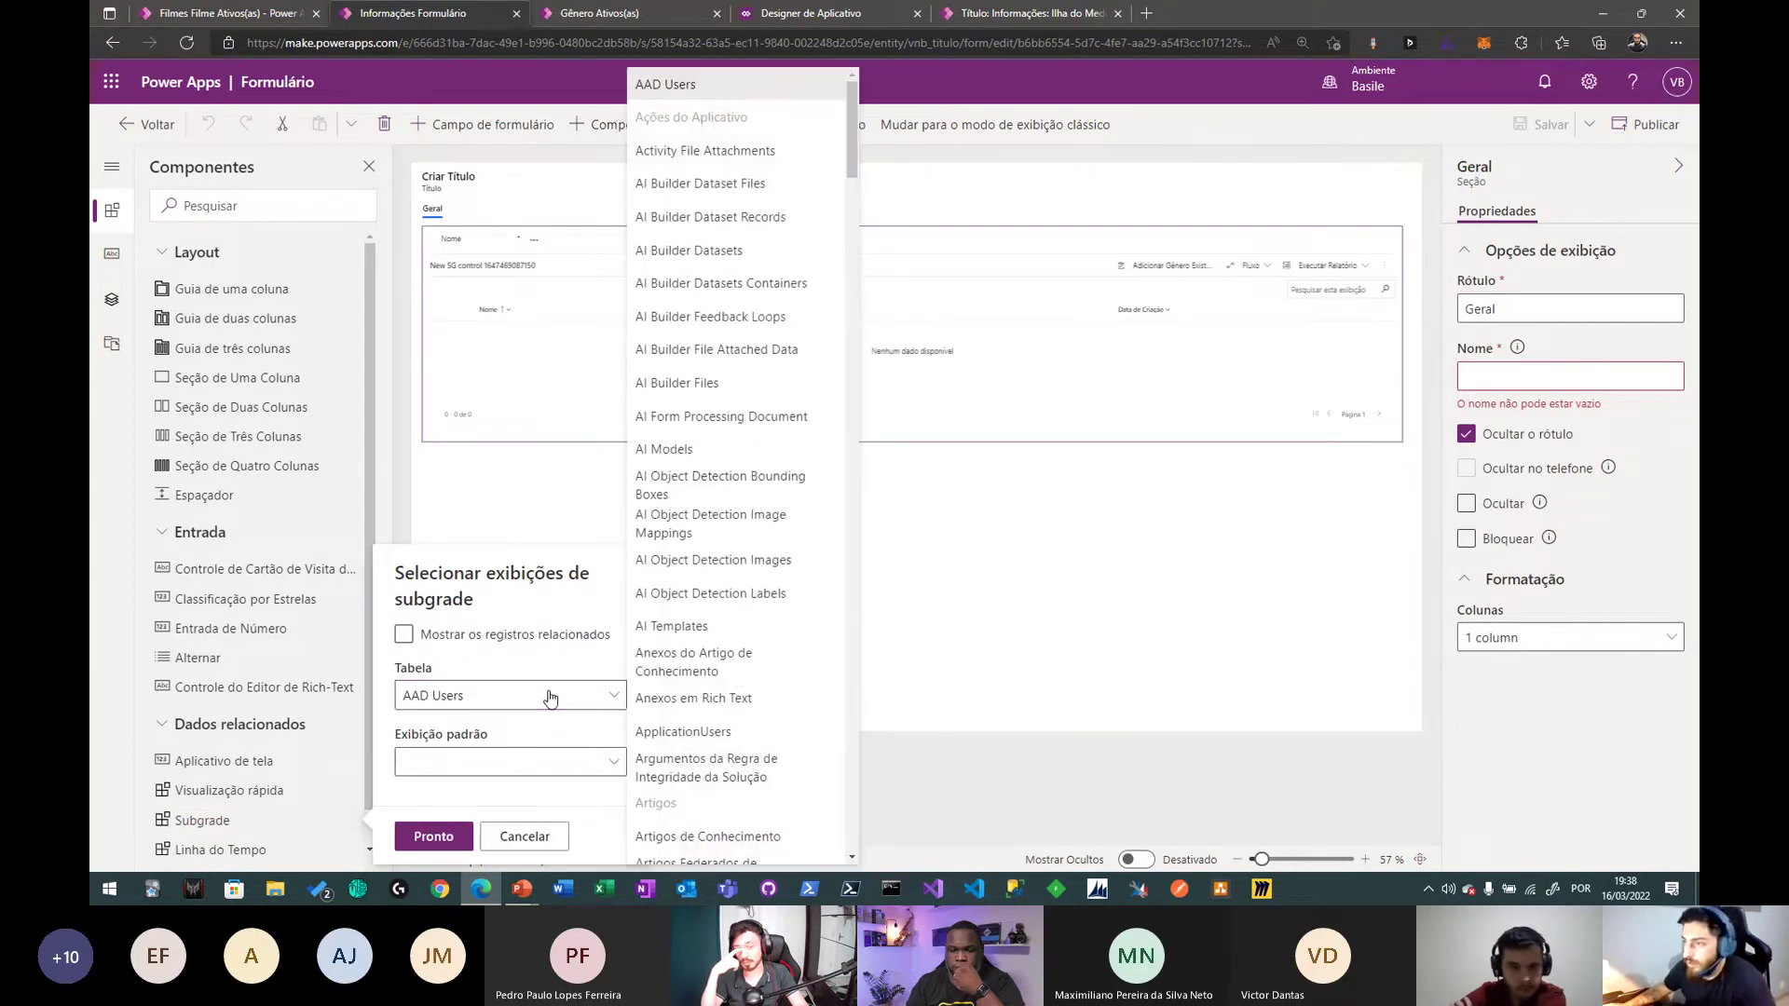
left_click(433, 675)
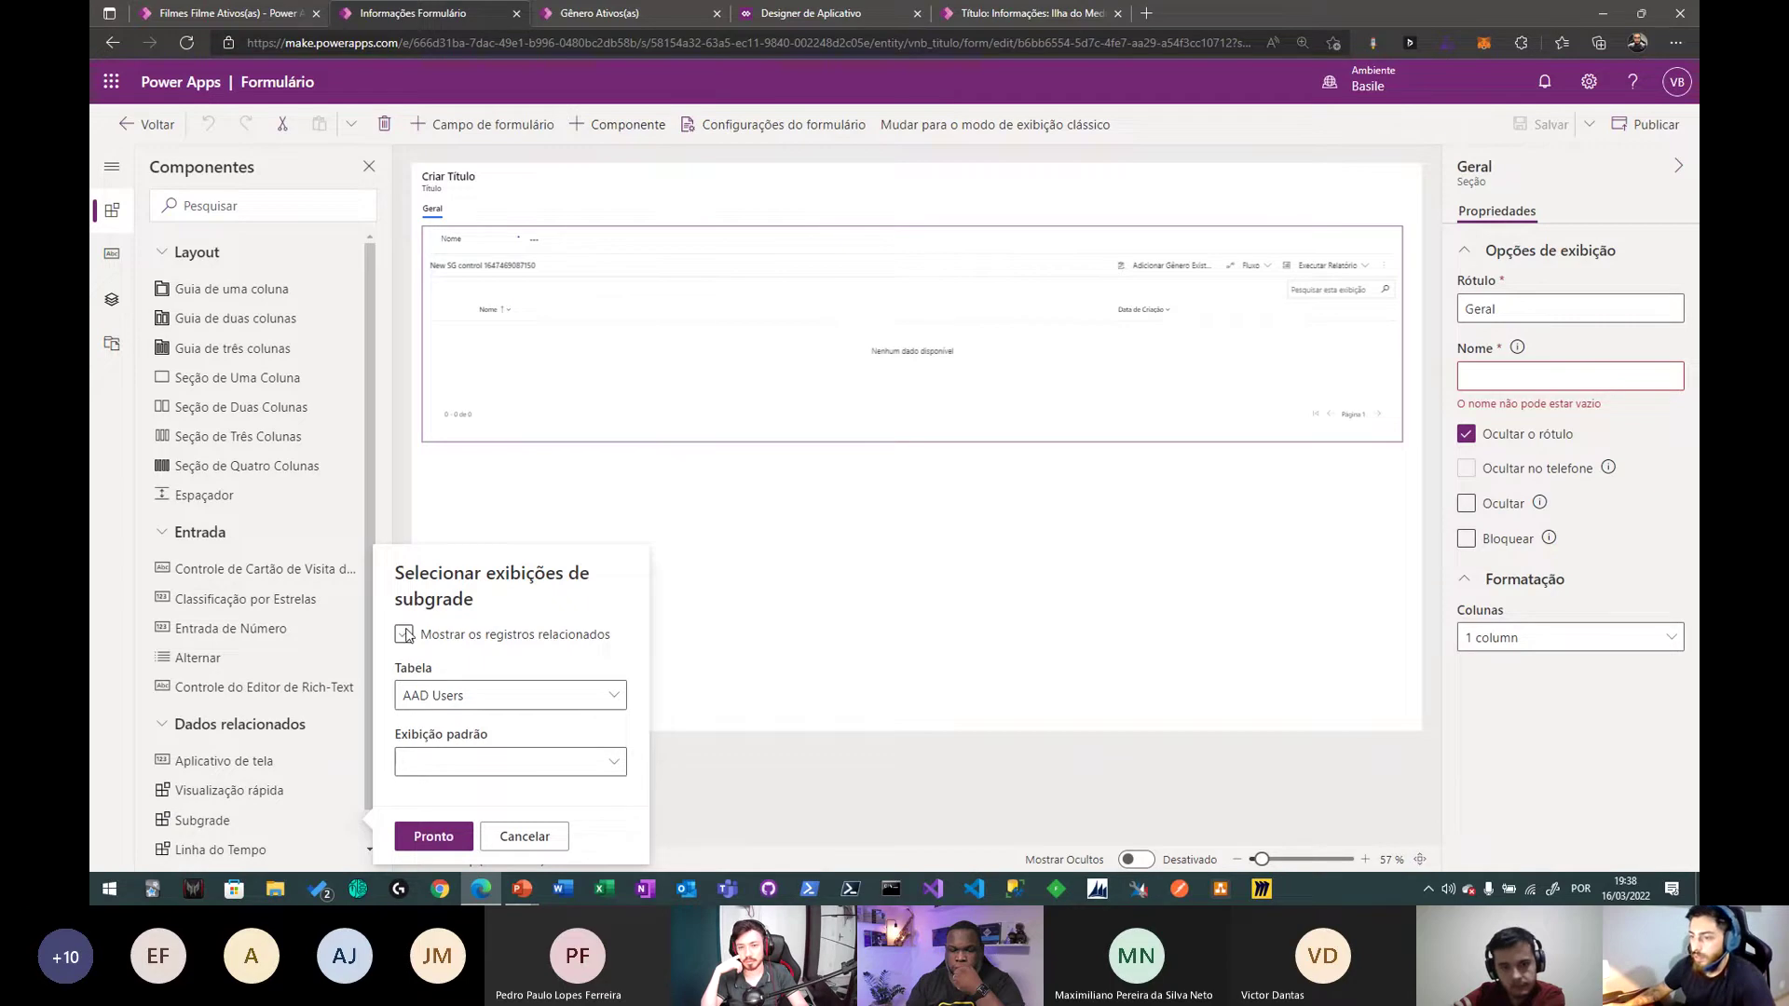
left_click(403, 634)
left_click(468, 667)
left_click(469, 676)
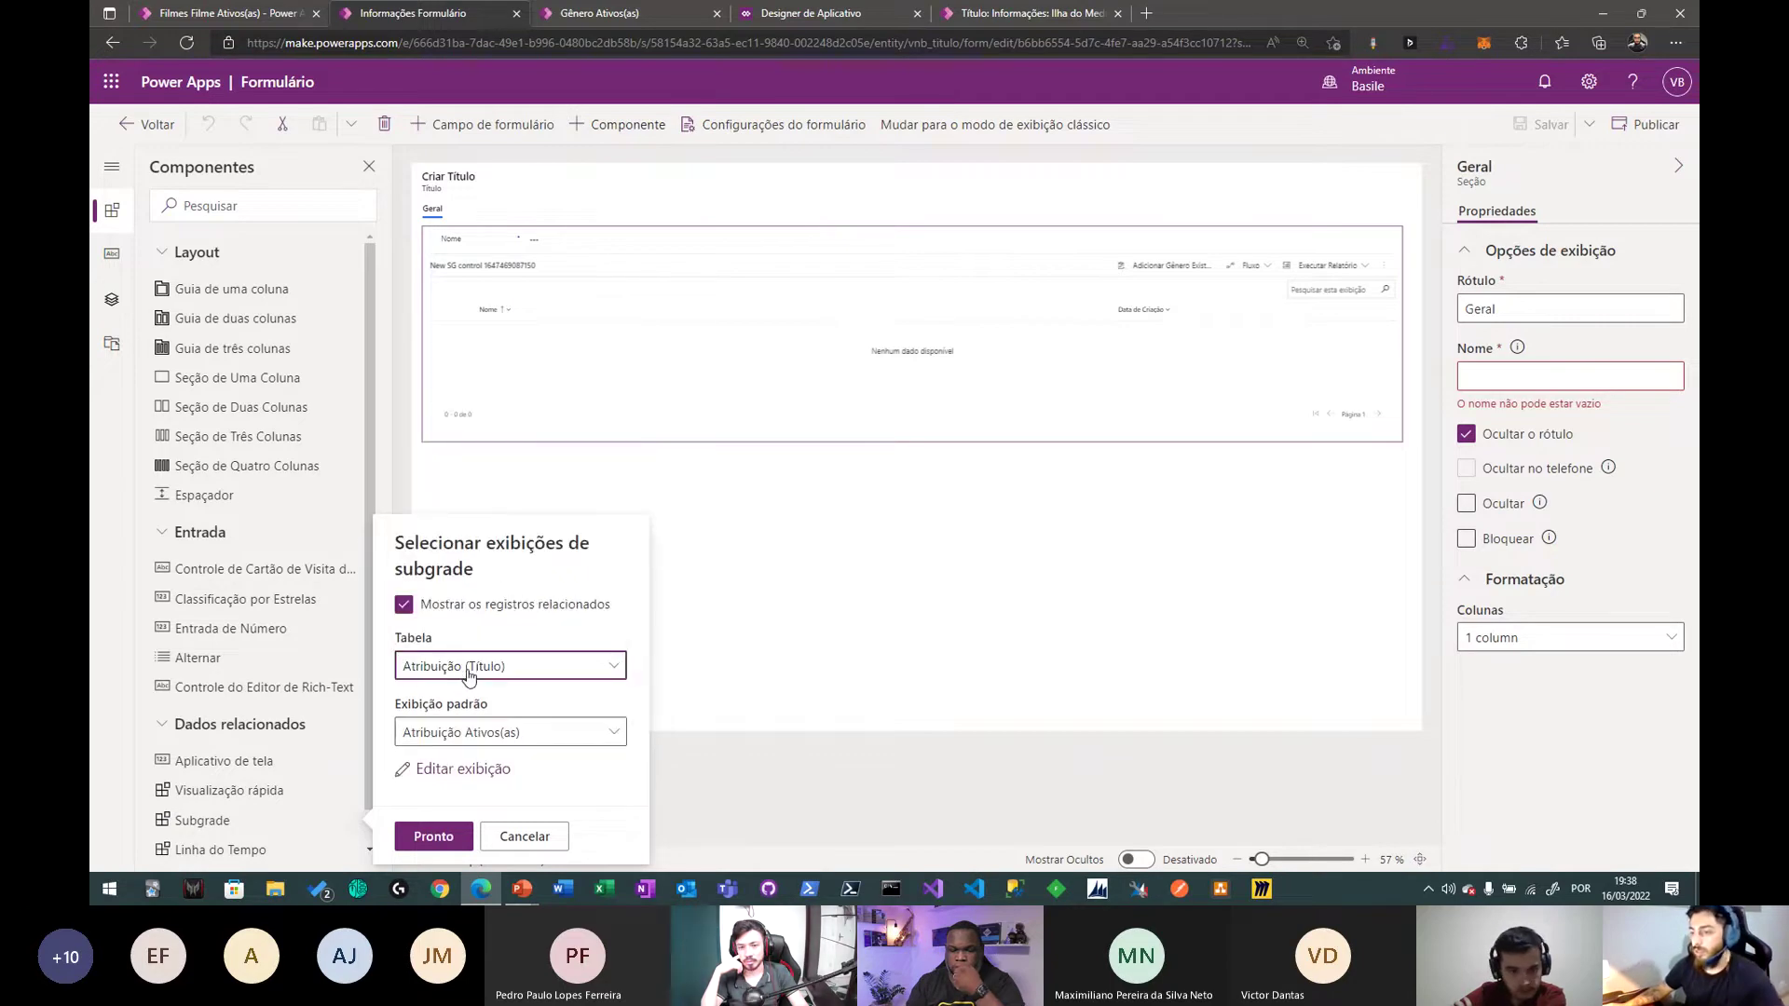
- Edit the Atribuição Ativos(as) view, replacing its Label and Data de Criação columns with Pessoa and Função
left_click(463, 770)
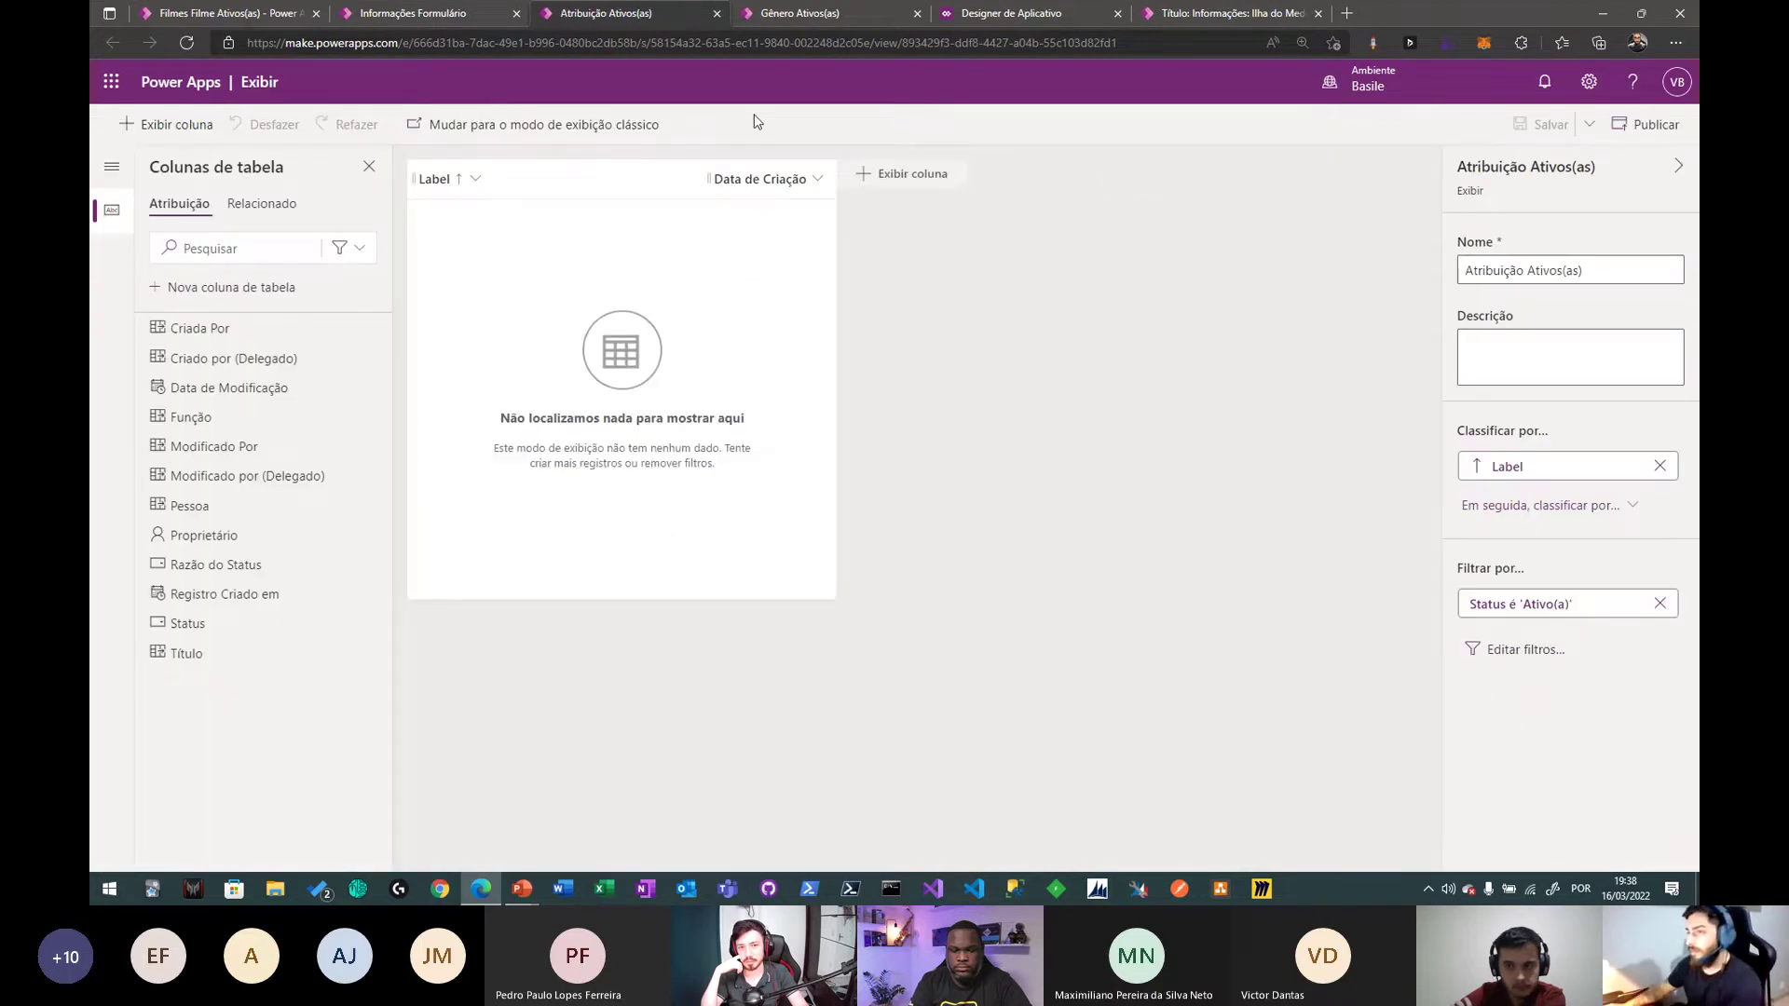
left_click(599, 179)
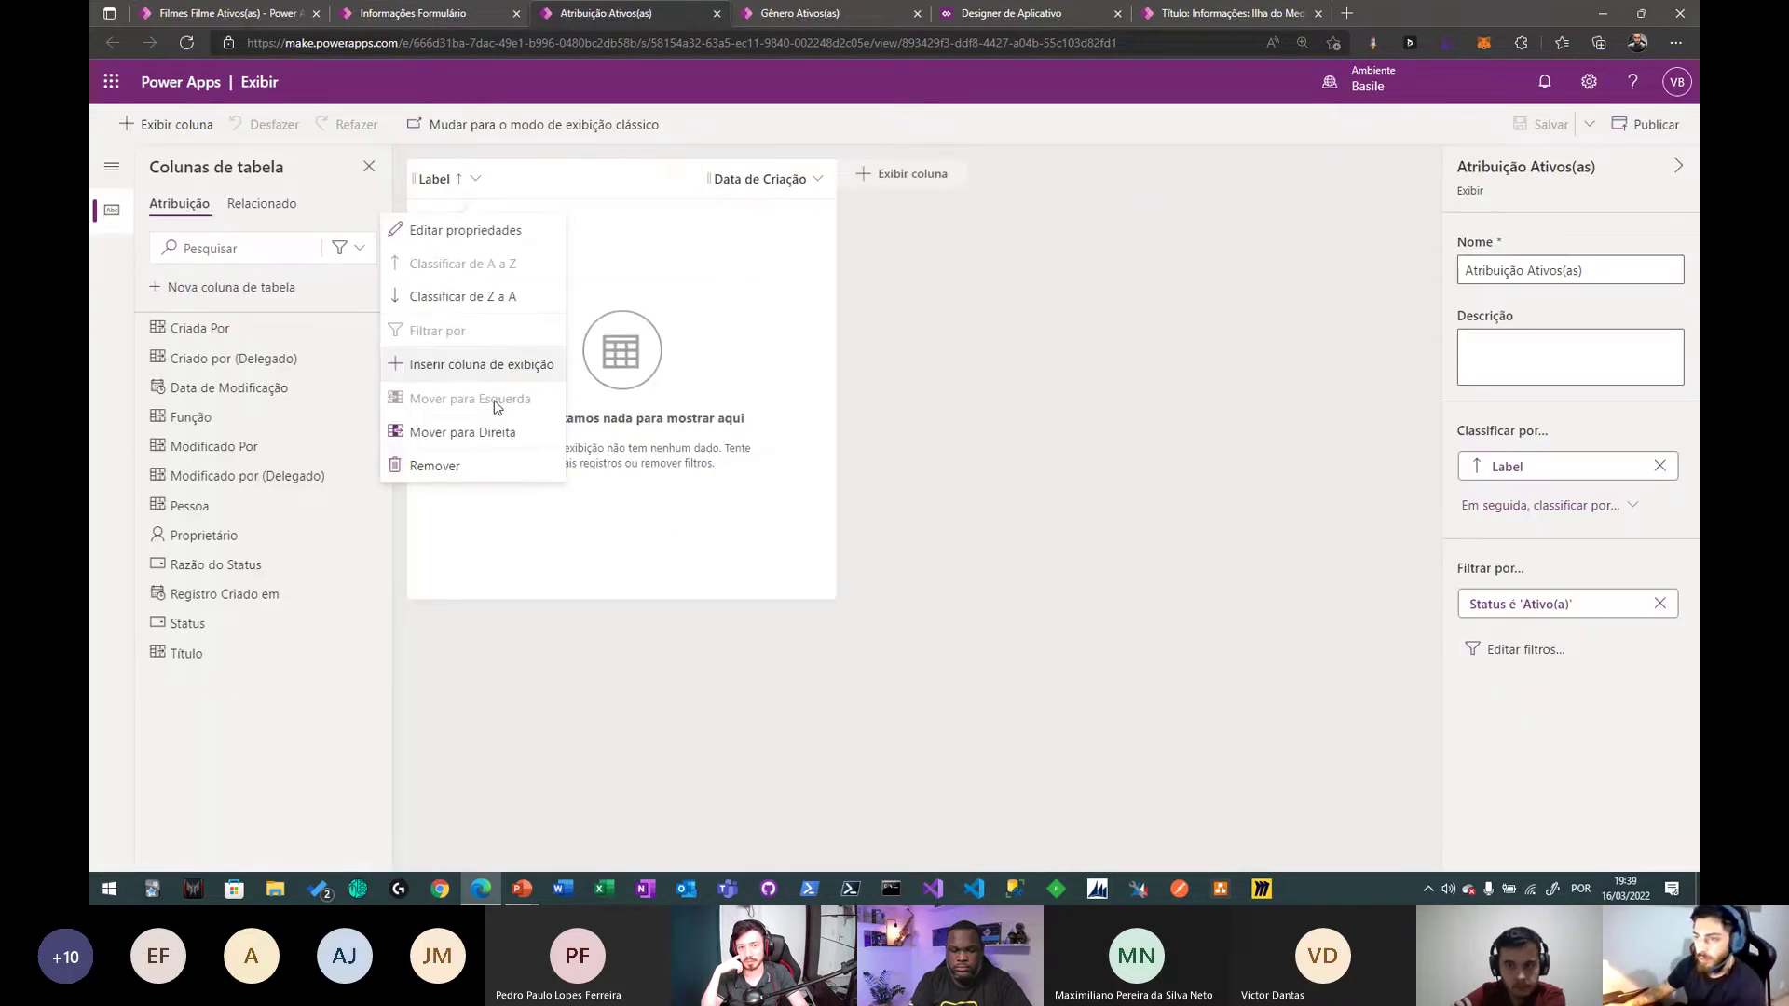
left_click(434, 466)
left_click(470, 179)
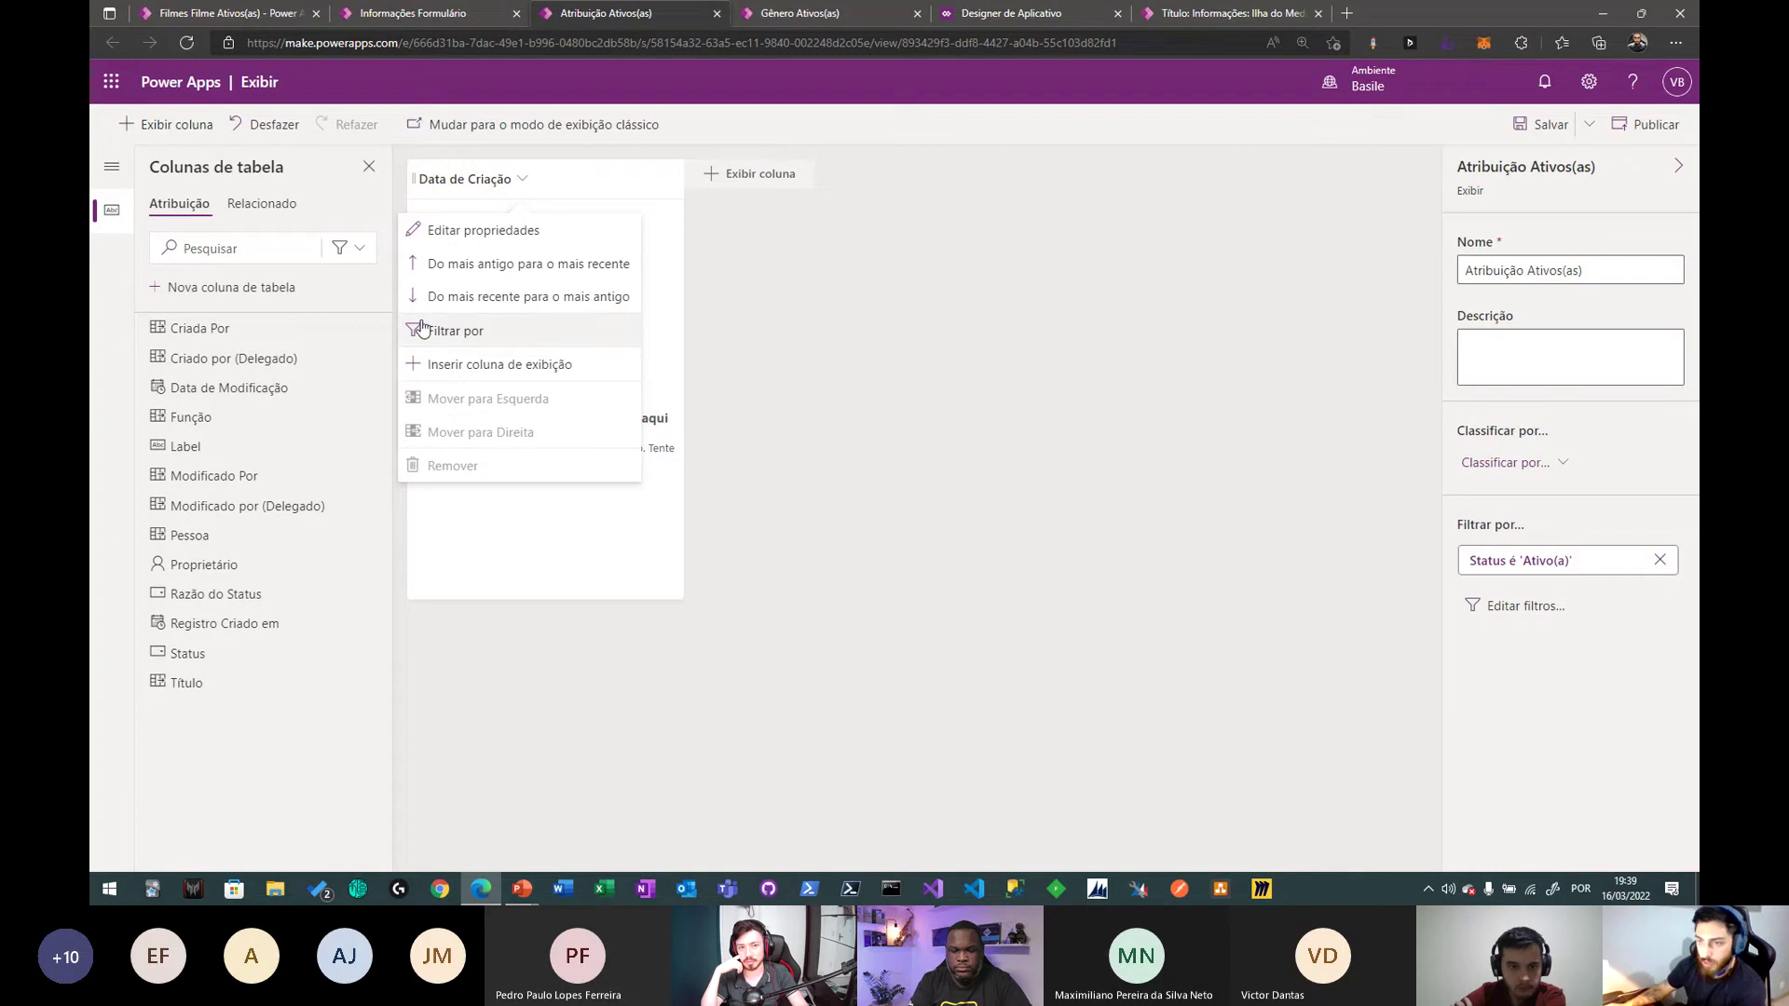
left_click_drag(214, 535, 547, 184)
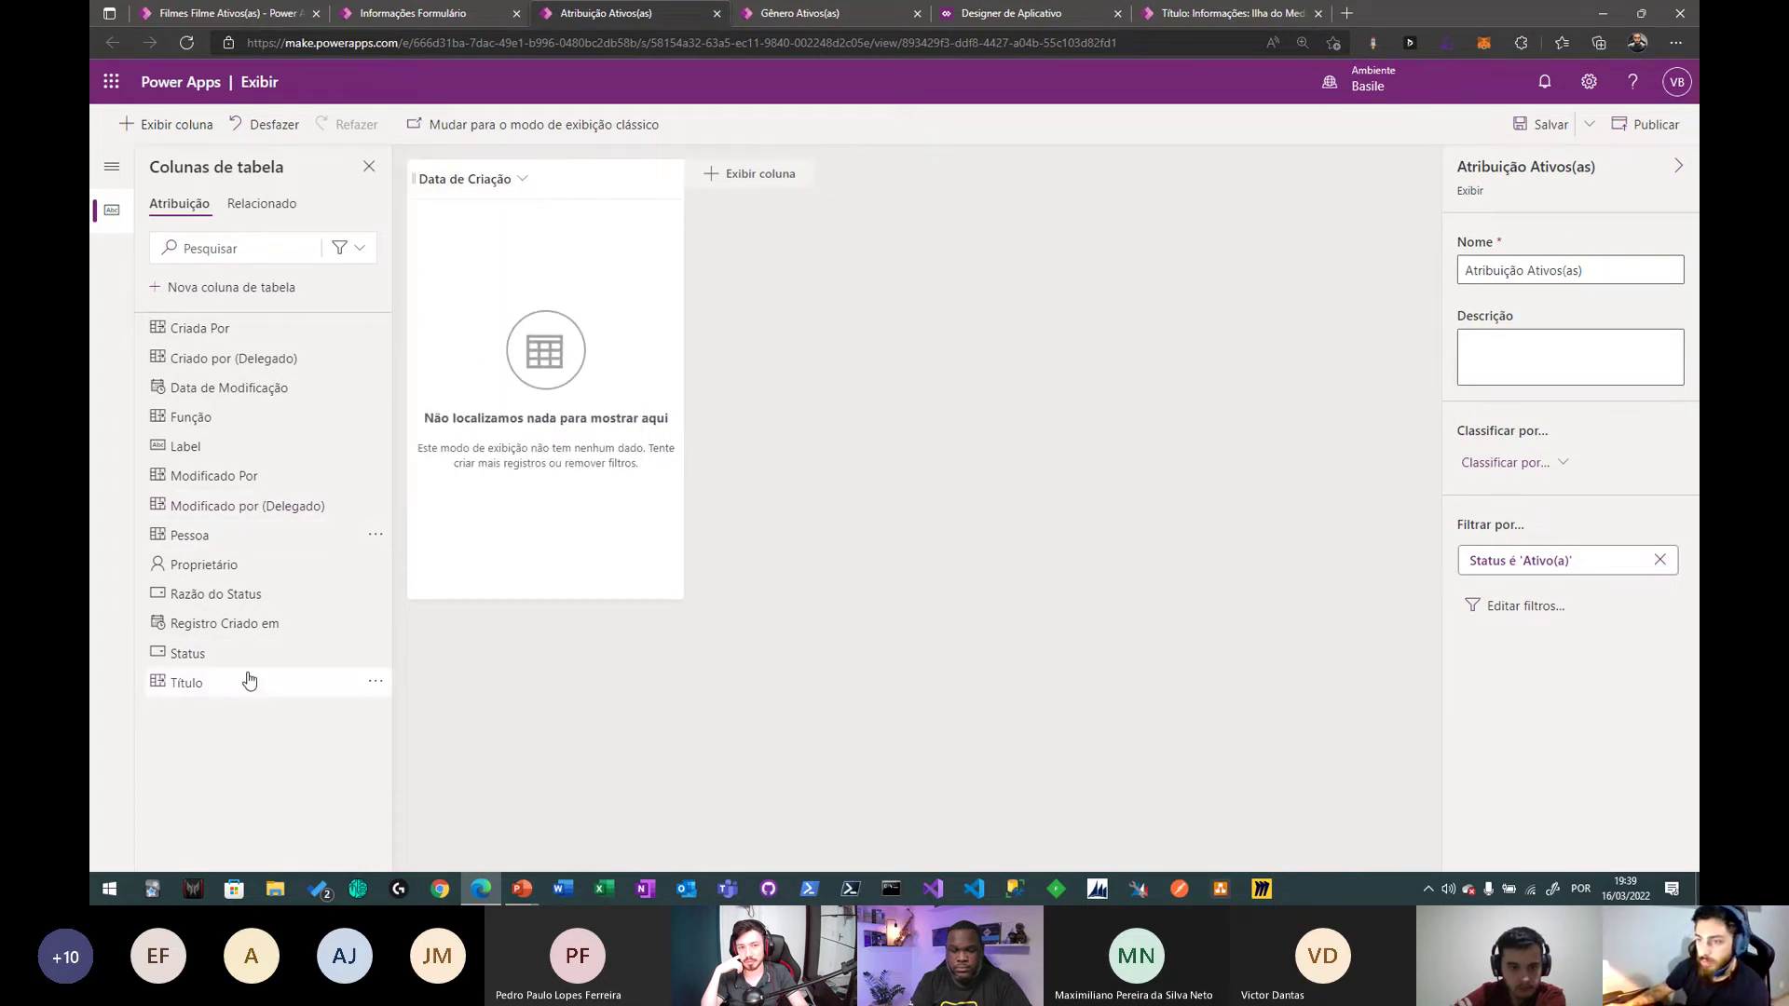
left_click_drag(215, 535, 555, 182)
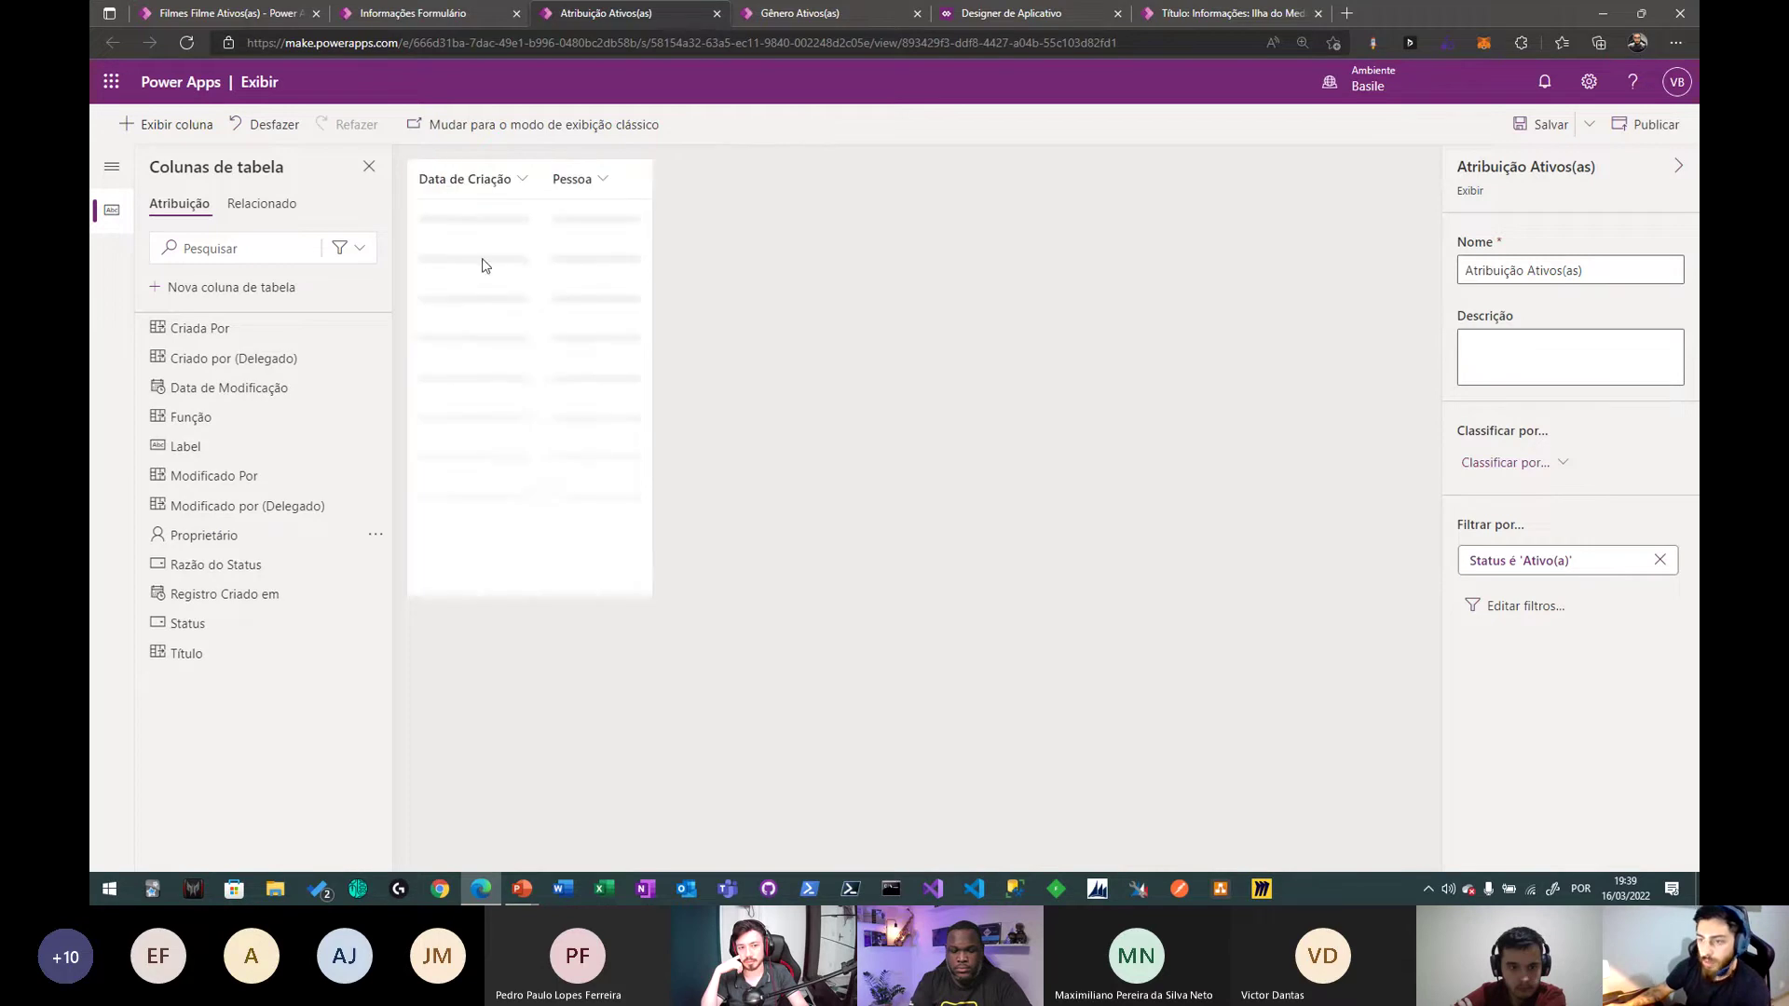
left_click_drag(219, 415, 657, 179)
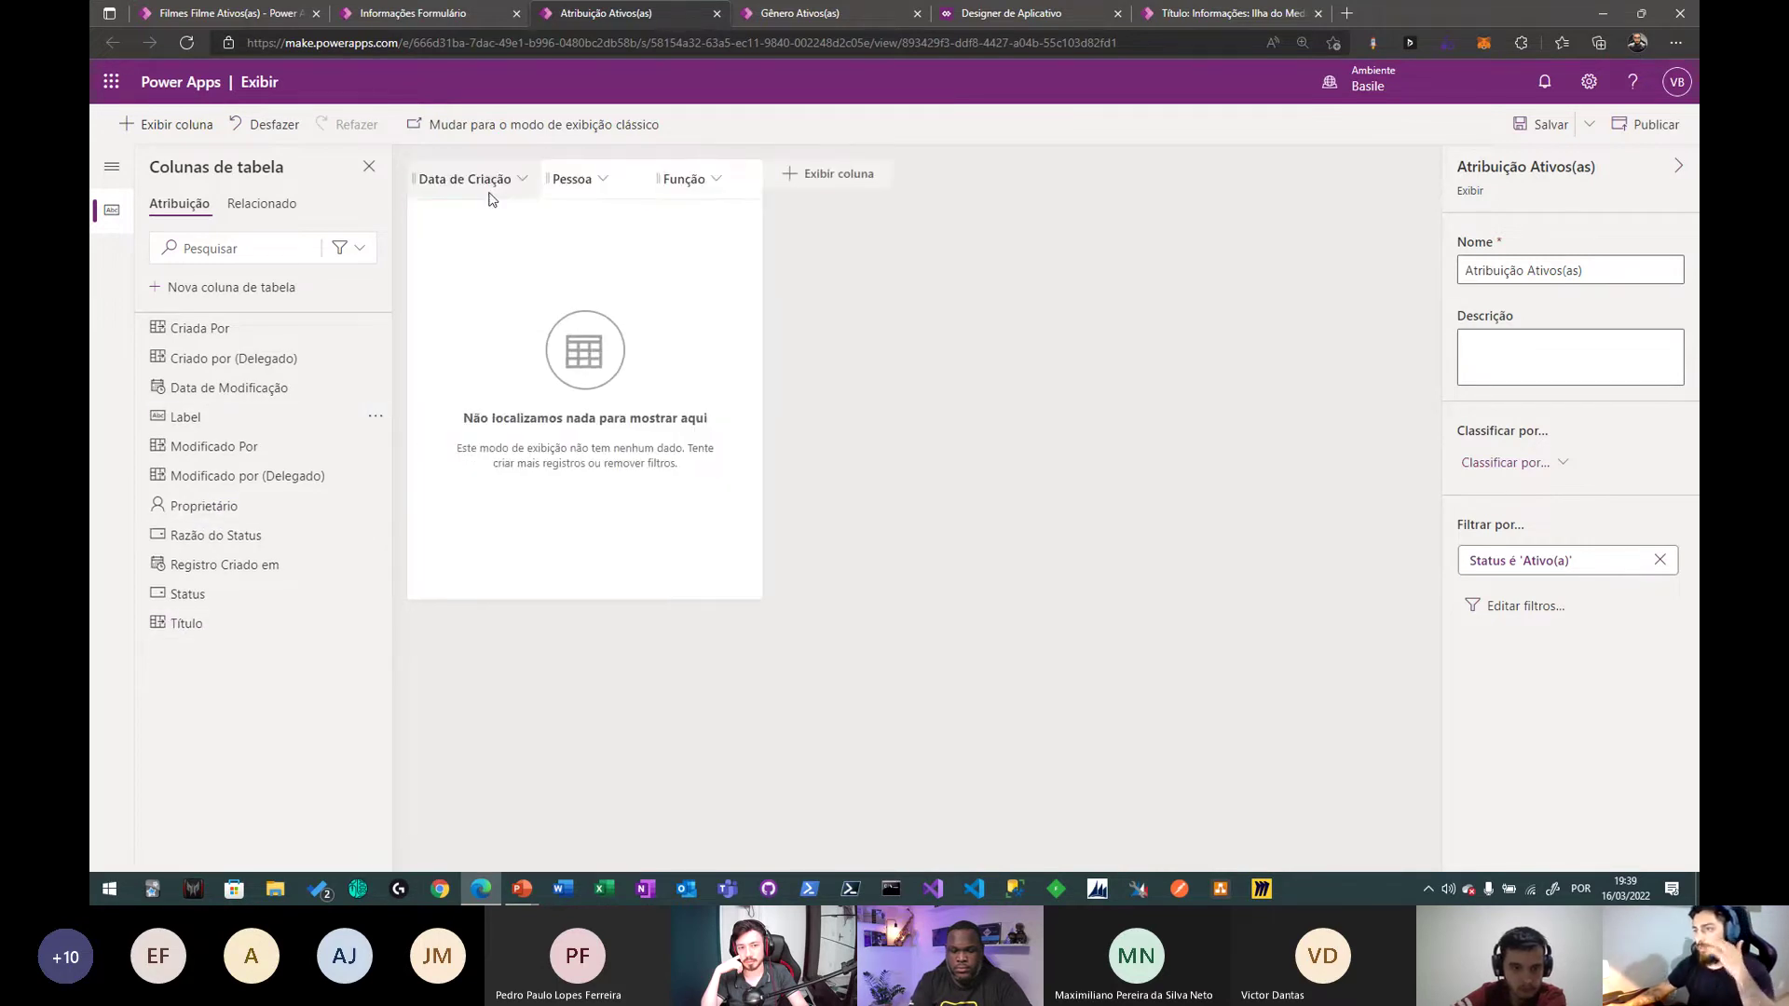
left_click(487, 182)
left_click(471, 469)
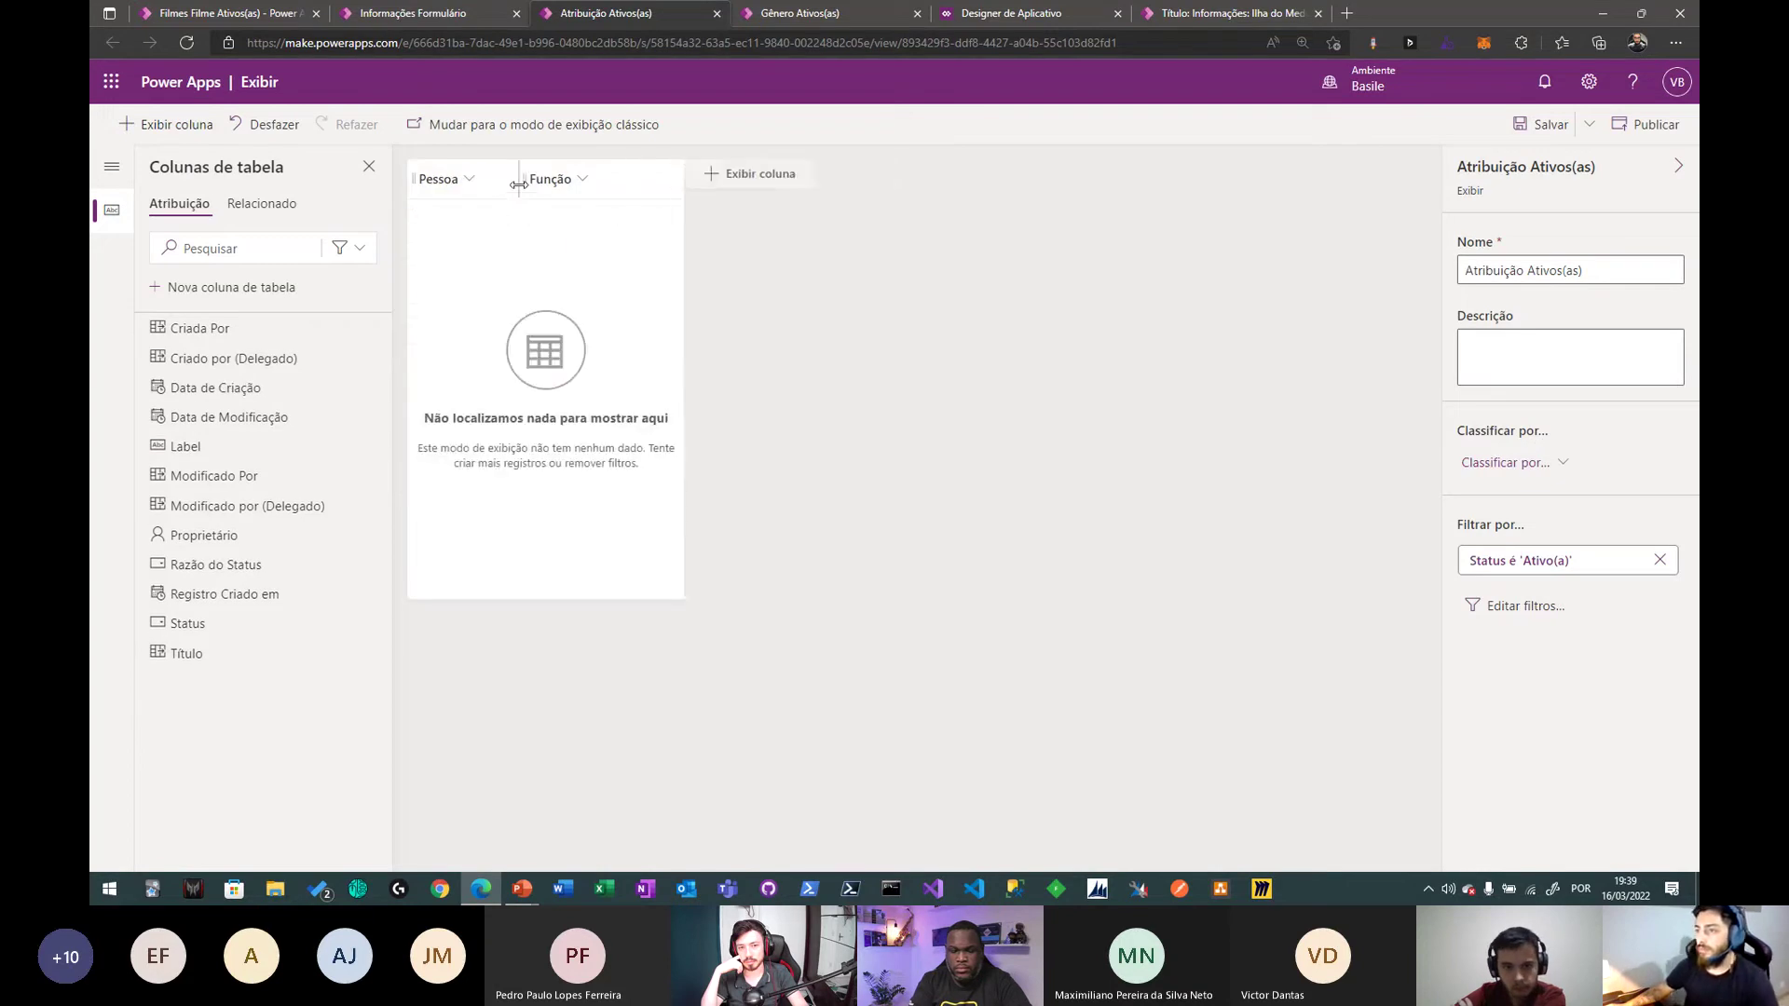
- Widen the Pessoa column, save and publish the Atribuição Ativos(as) view, and close the view editor
left_click(1539, 124)
left_click(1654, 125)
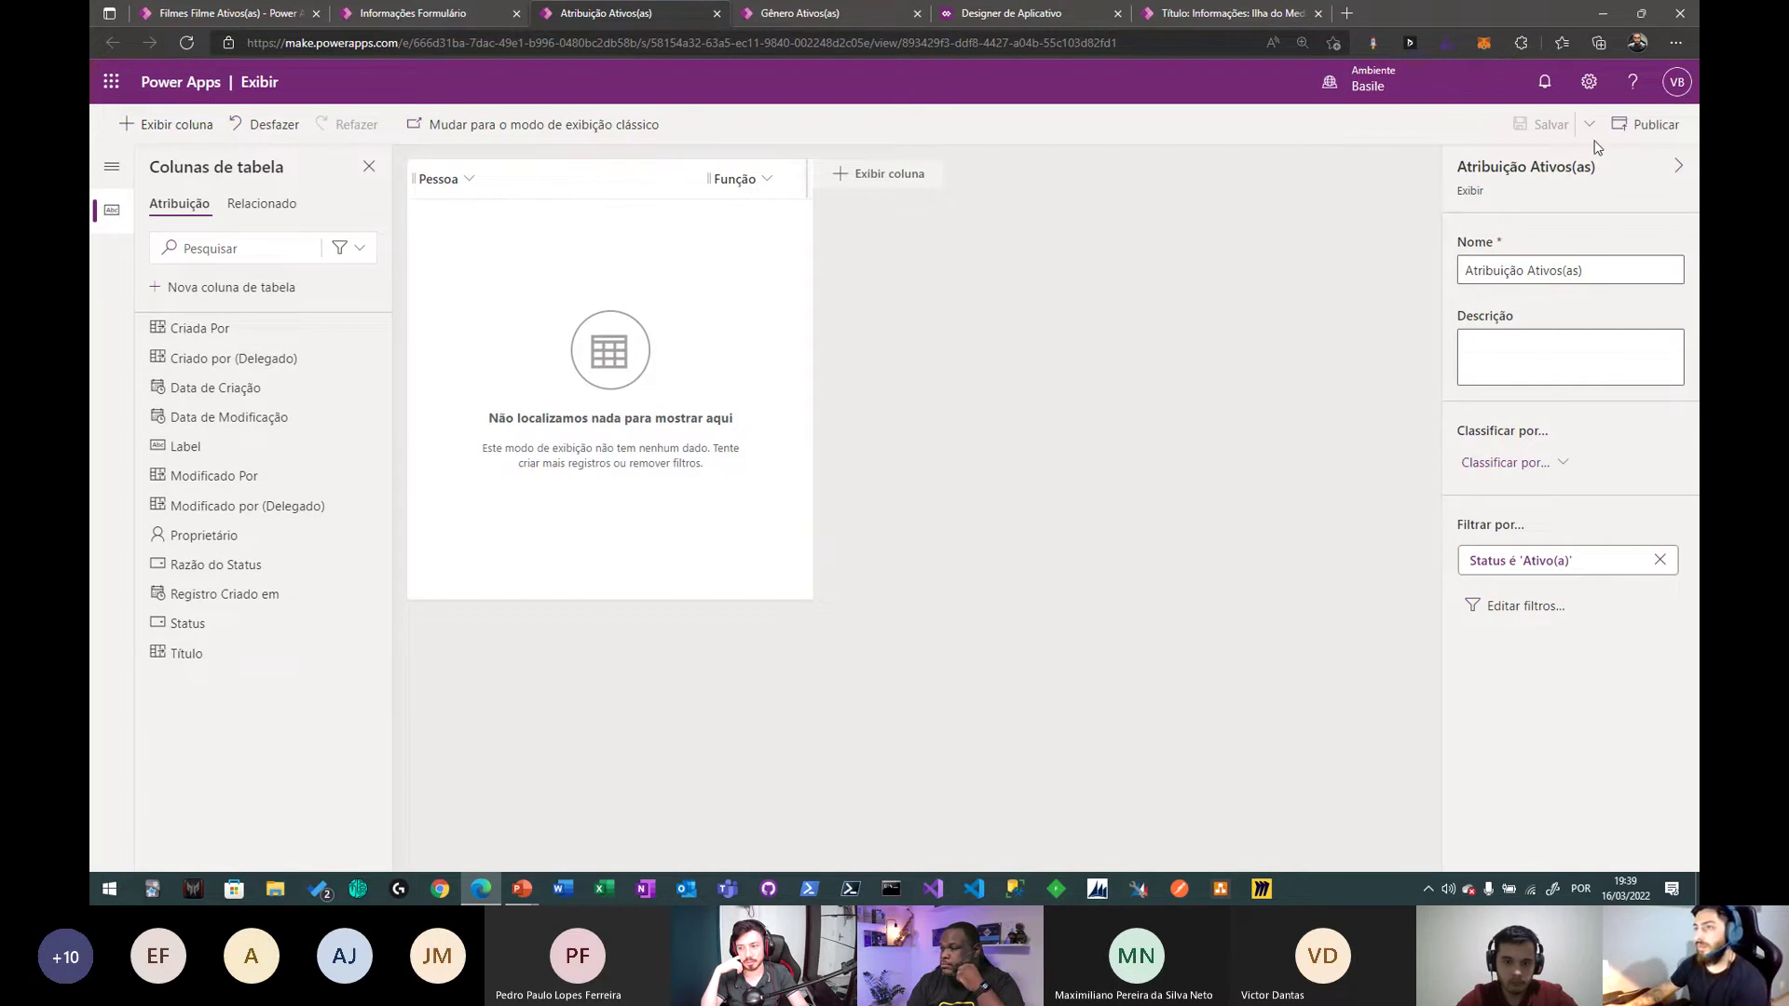
middle_click(592, 15)
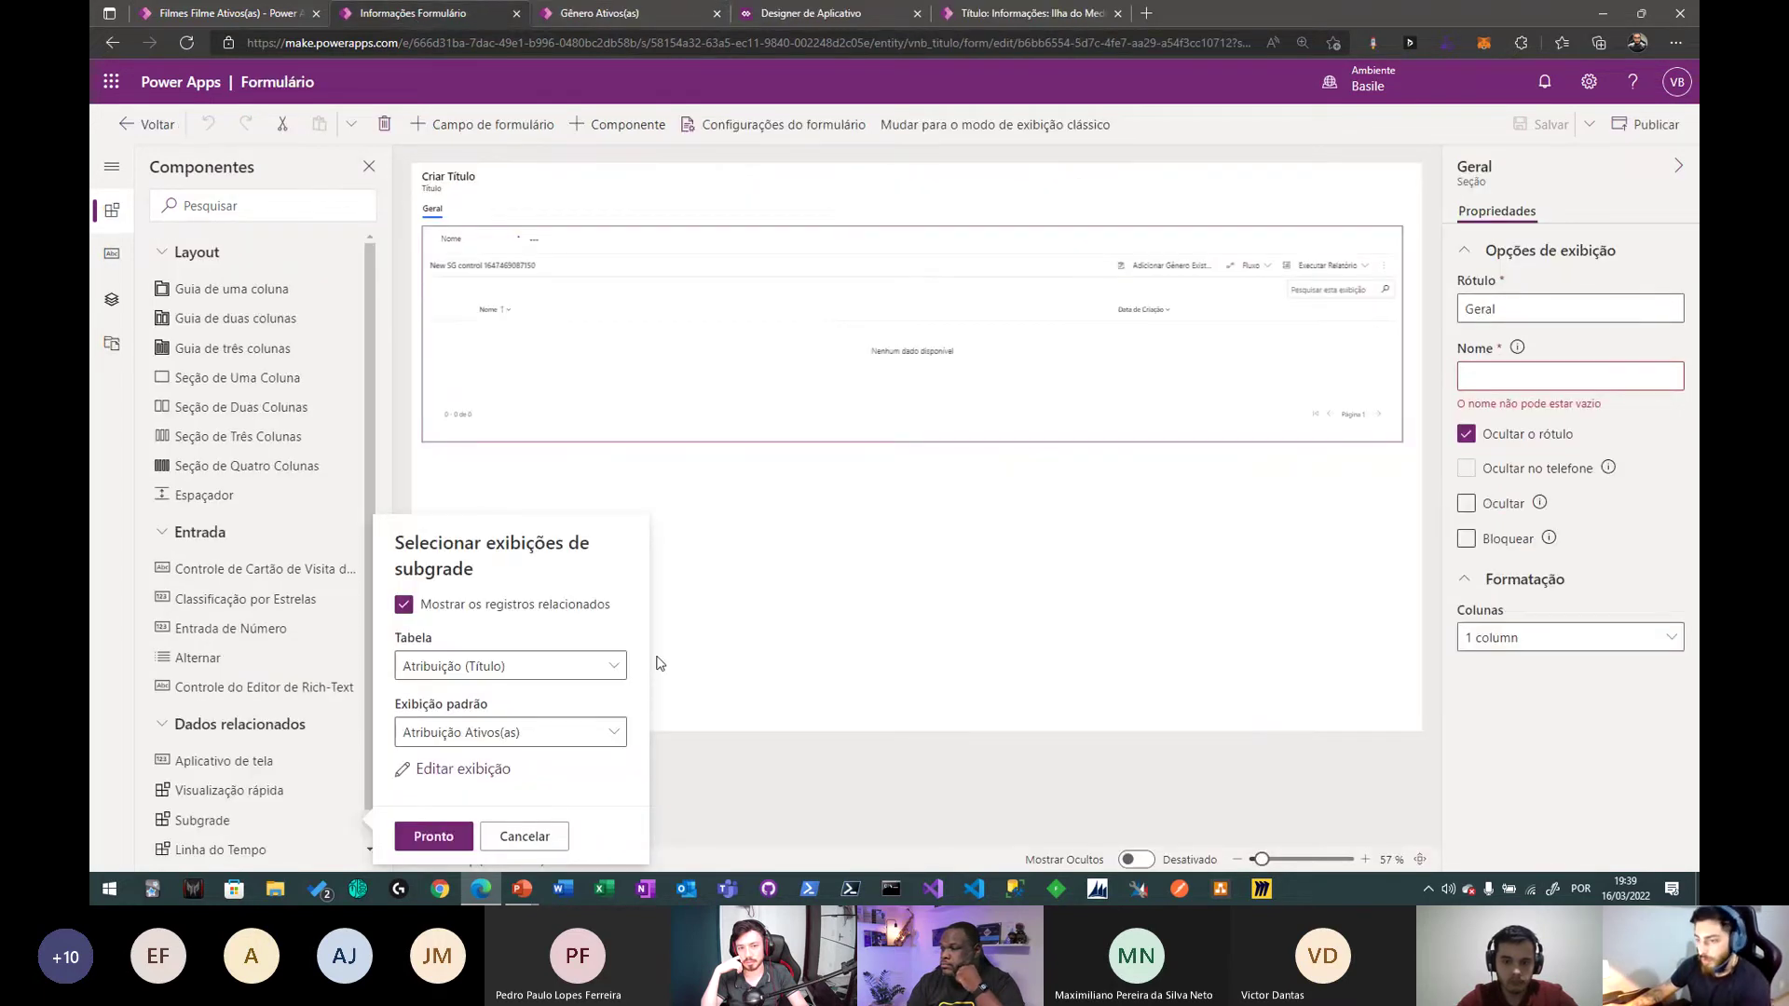
- Insert the subgrid with both its label and name set to Pessoas, then save and publish the Título form
left_click(454, 836)
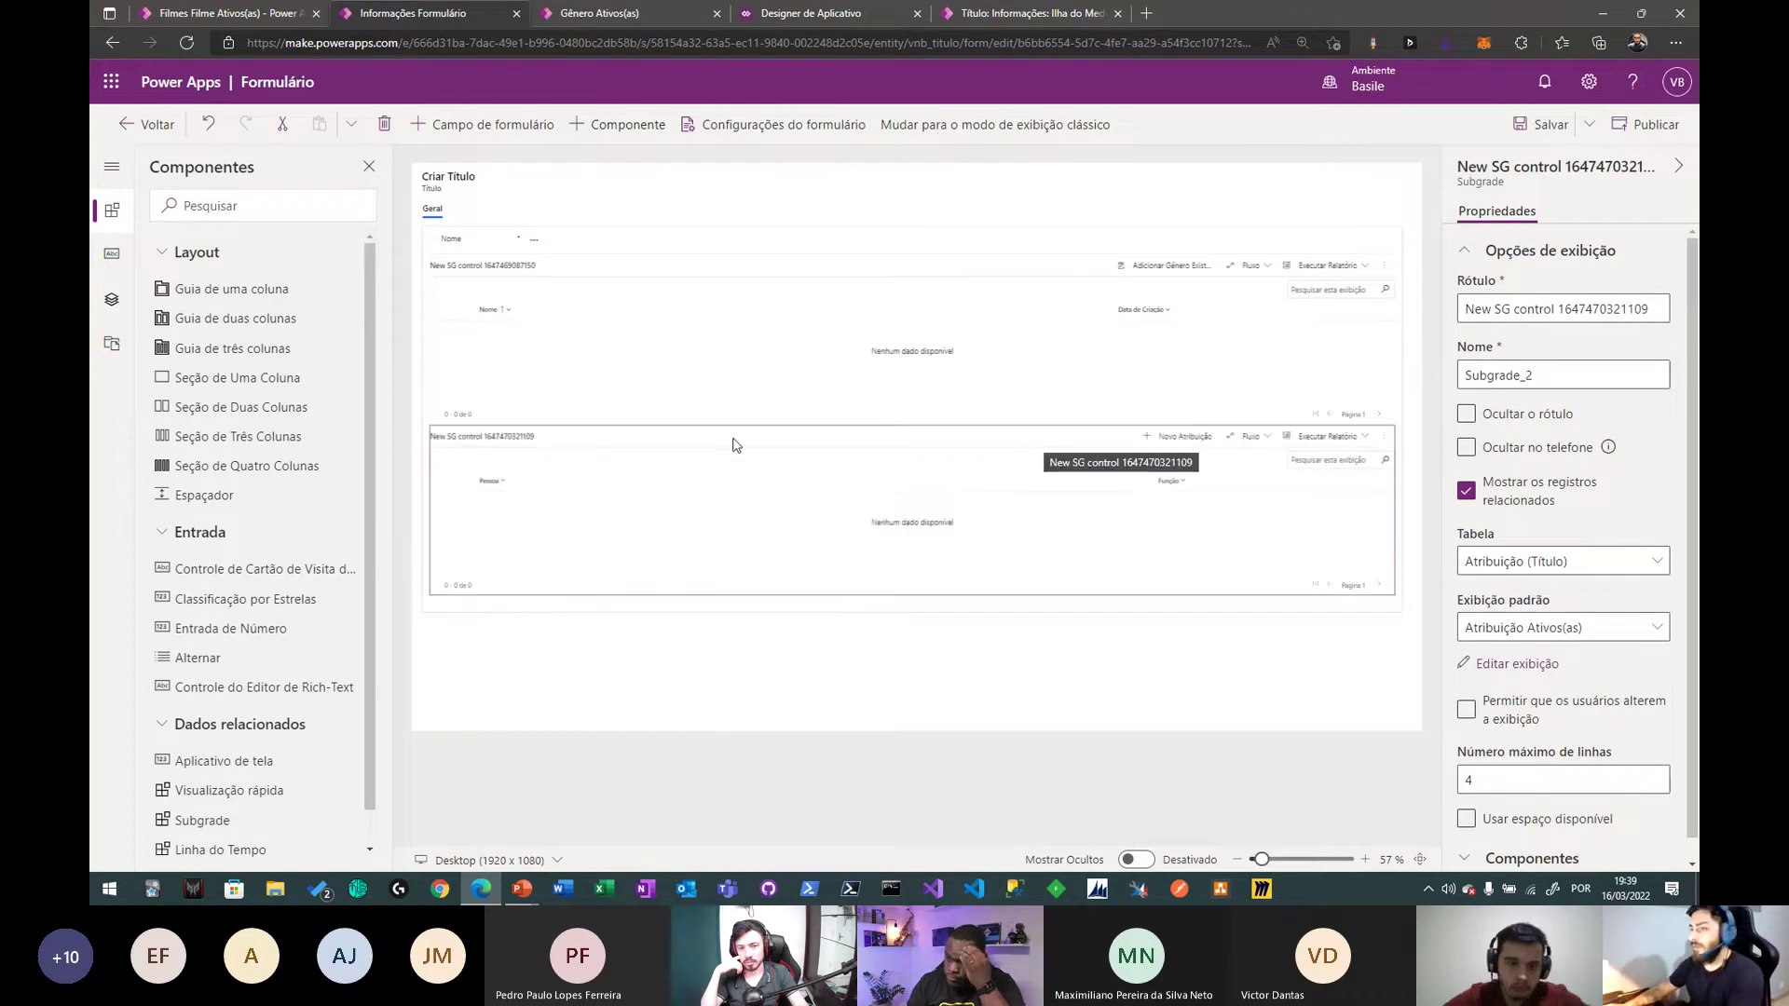
left_click(1637, 309)
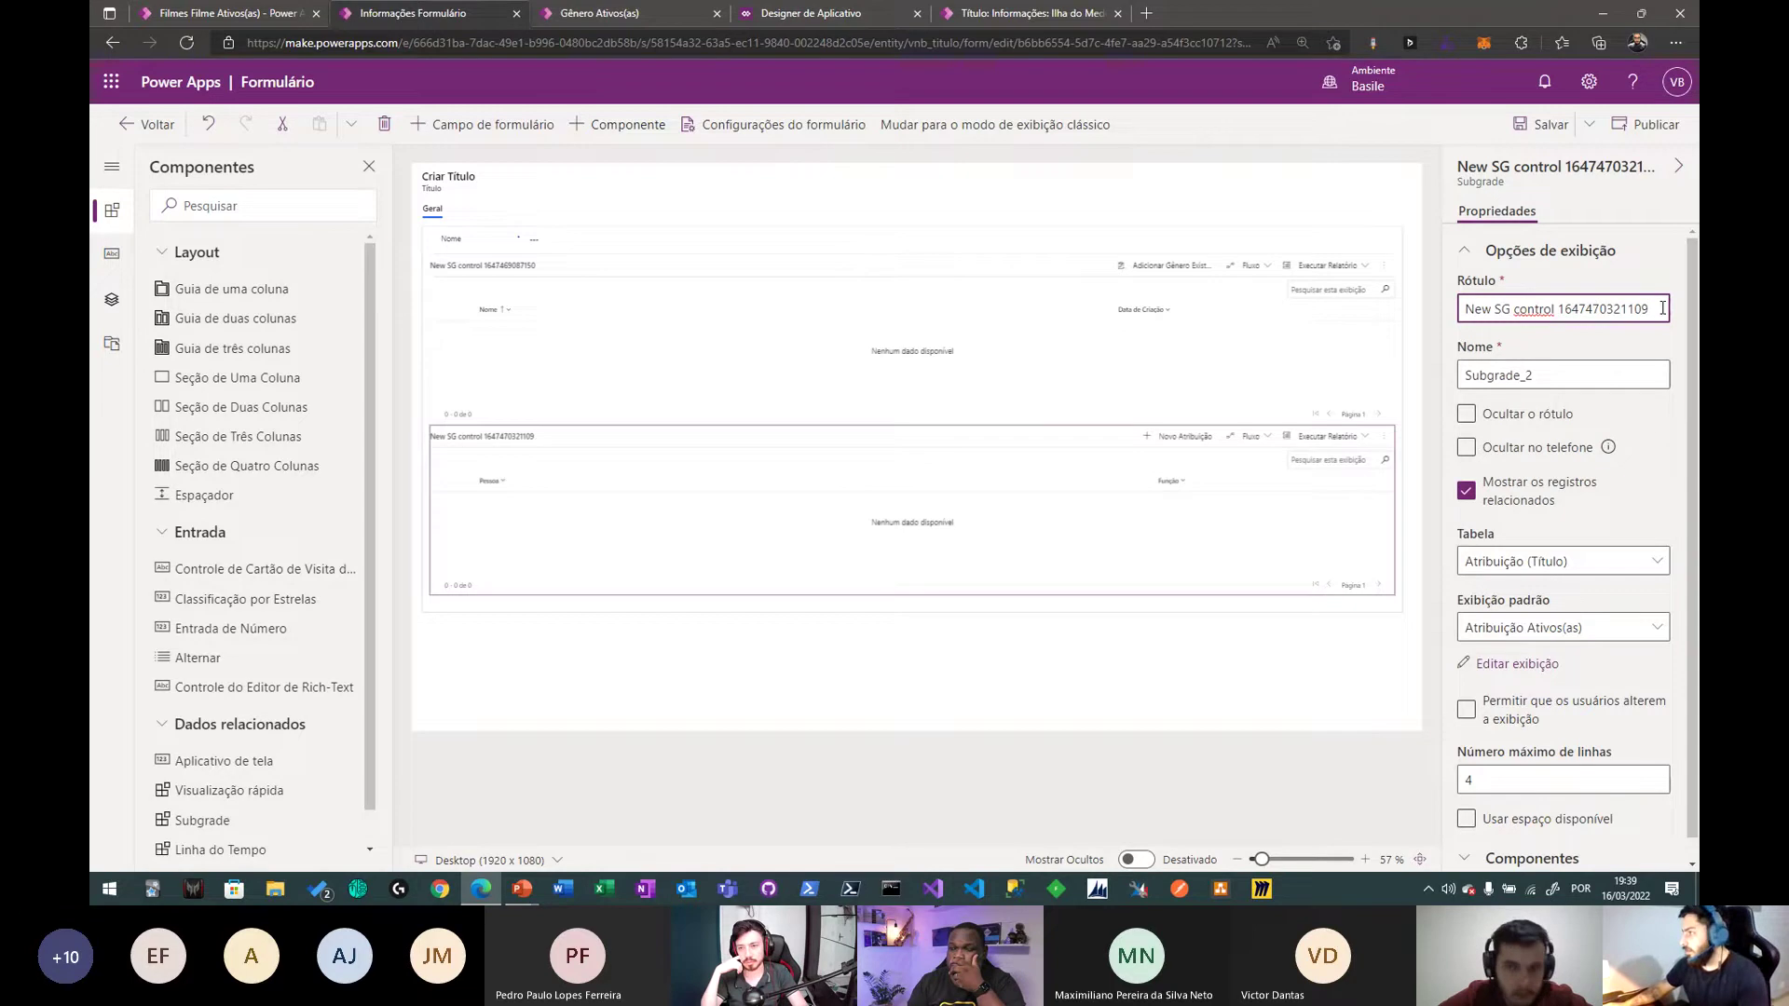
left_click_drag(1649, 308, 1470, 303)
type("Pessoas")
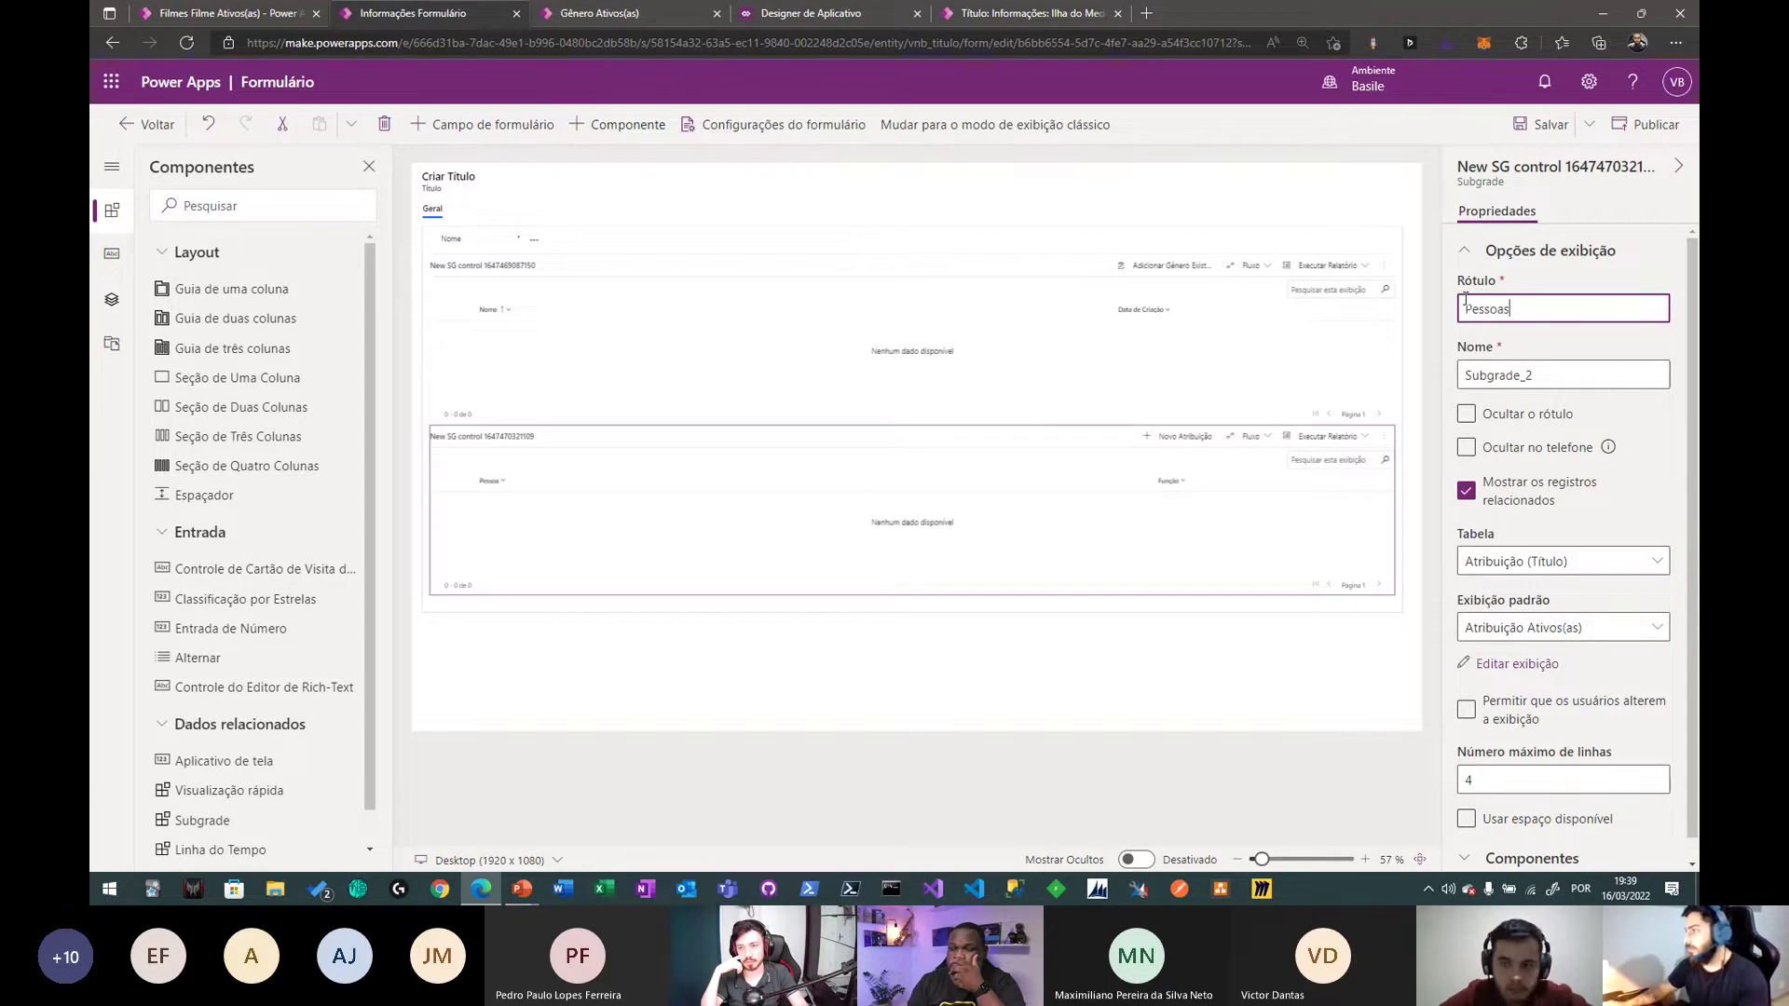
key("ctrl+a")
key("ctrl+c")
key("Tab")
key("ctrl+a")
key("ctrl+v")
key("Tab")
left_click(1542, 124)
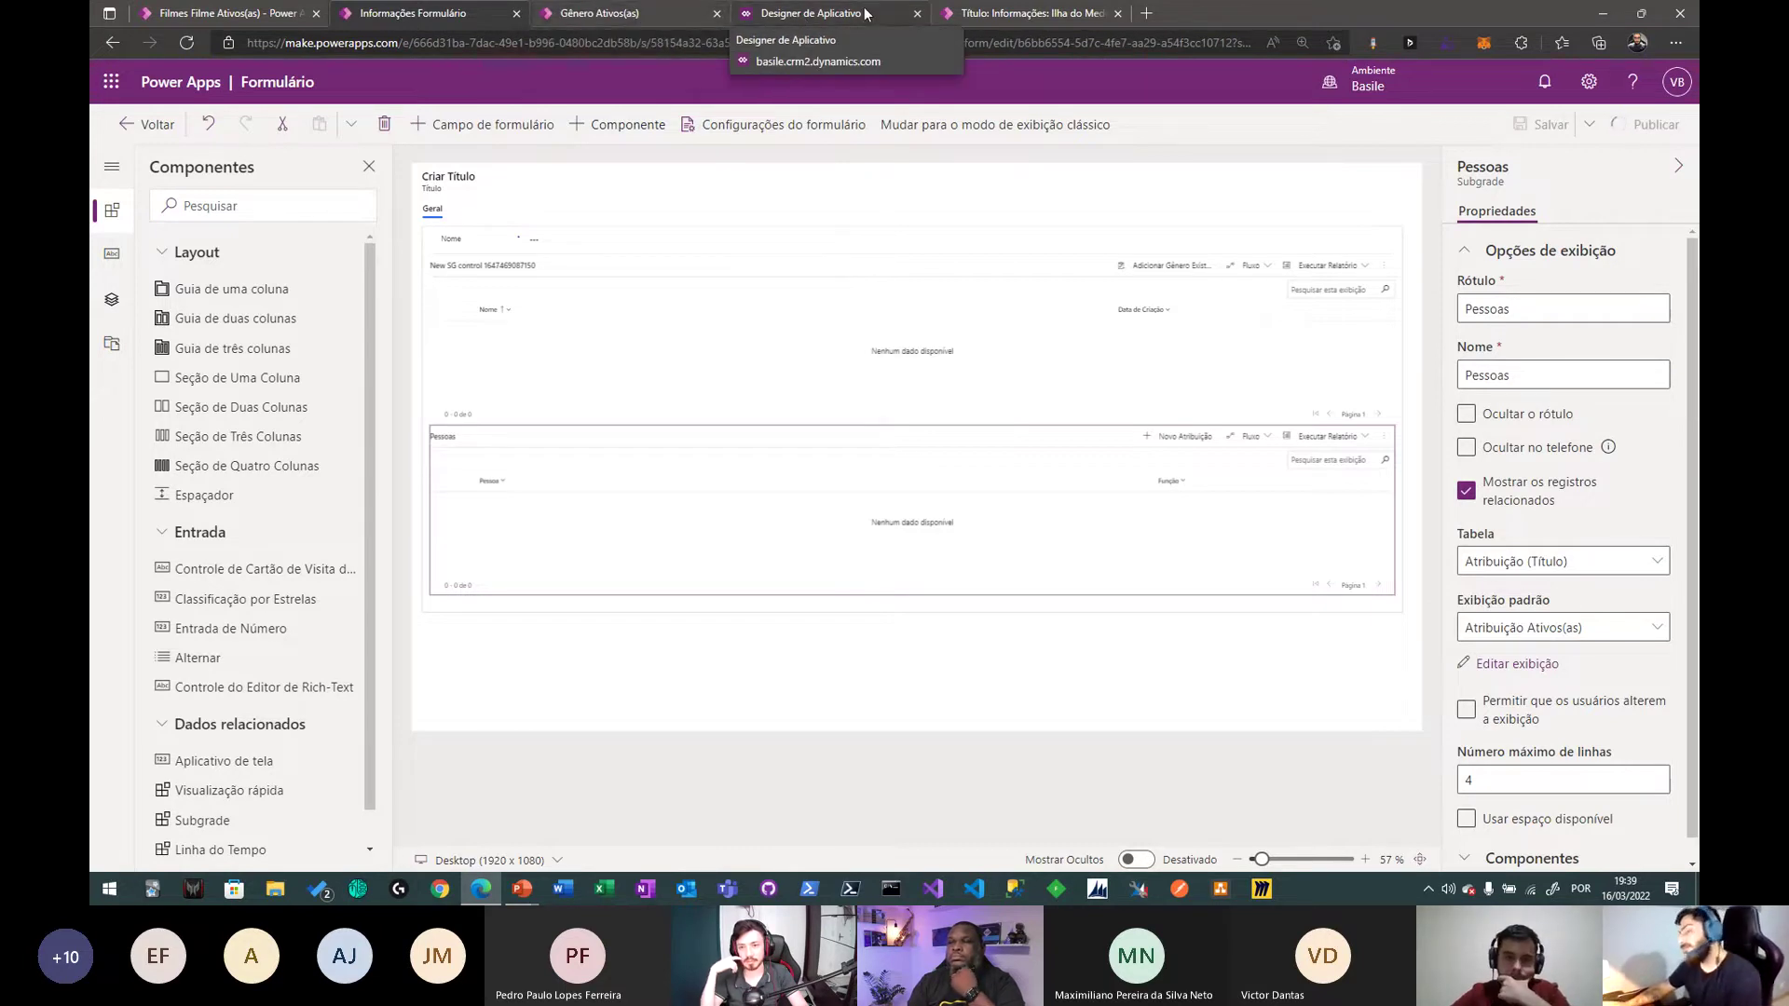
- Switch to the Stream app designer, open its site map, and add a subarea below Gênero
left_click(866, 13)
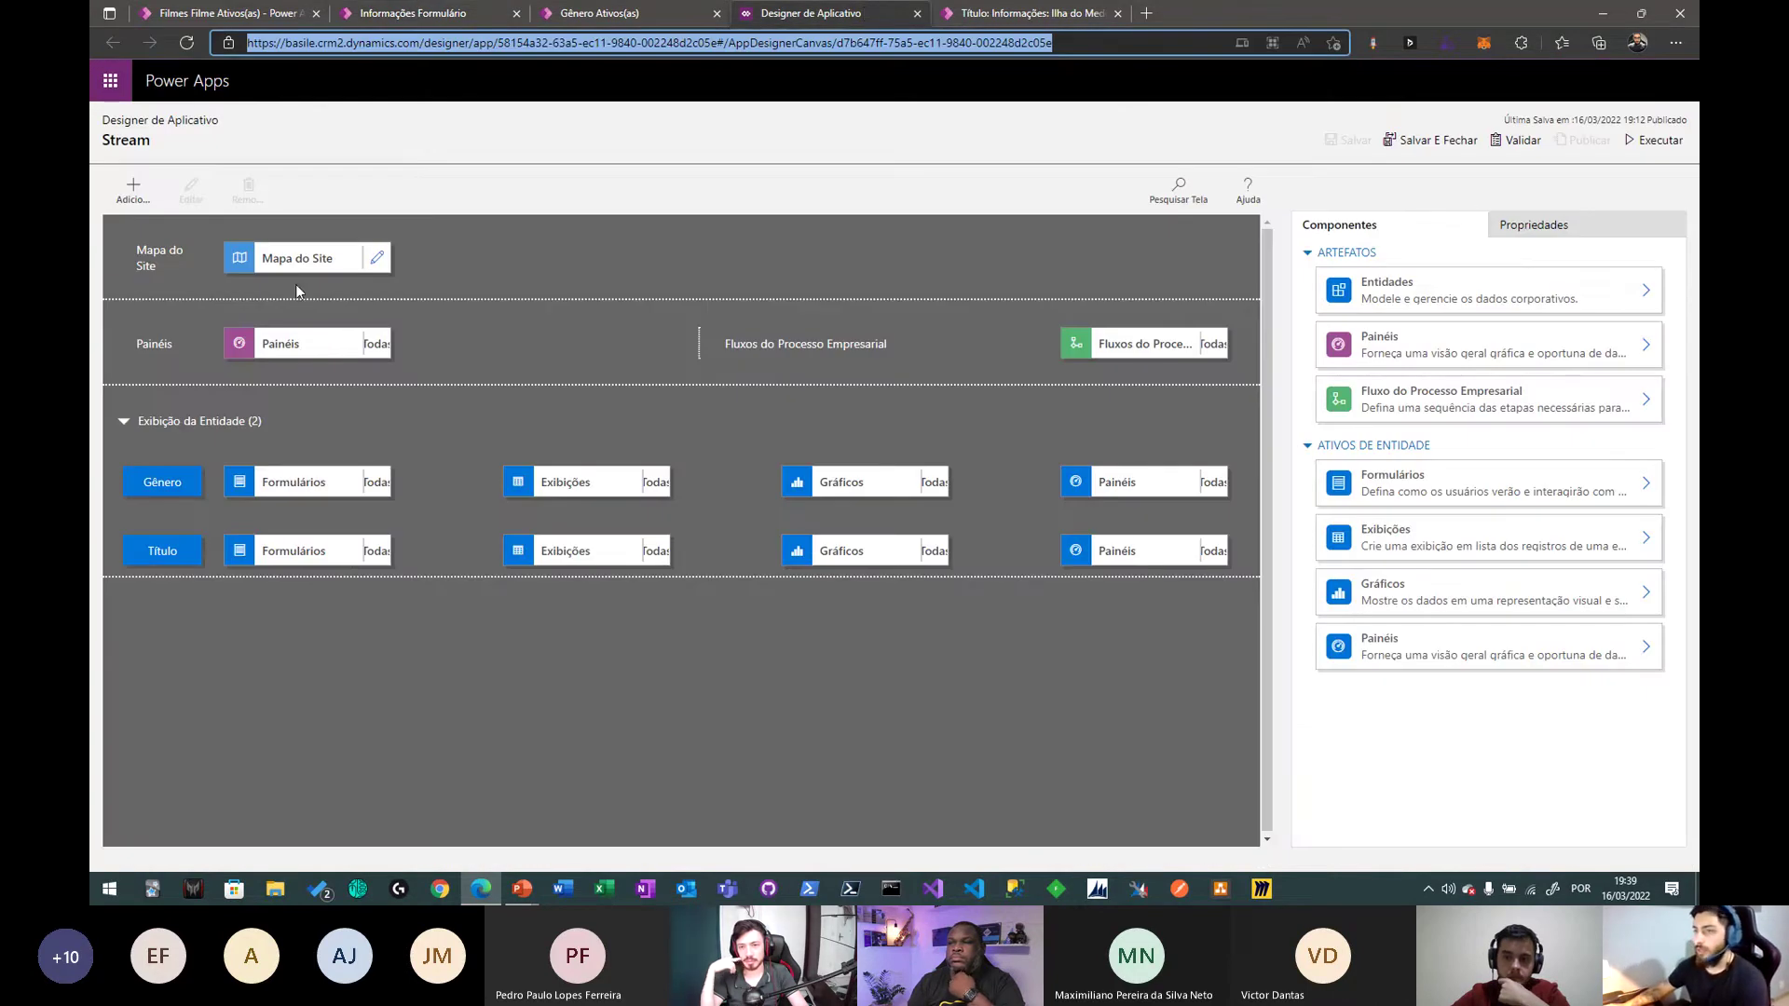
left_click(376, 258)
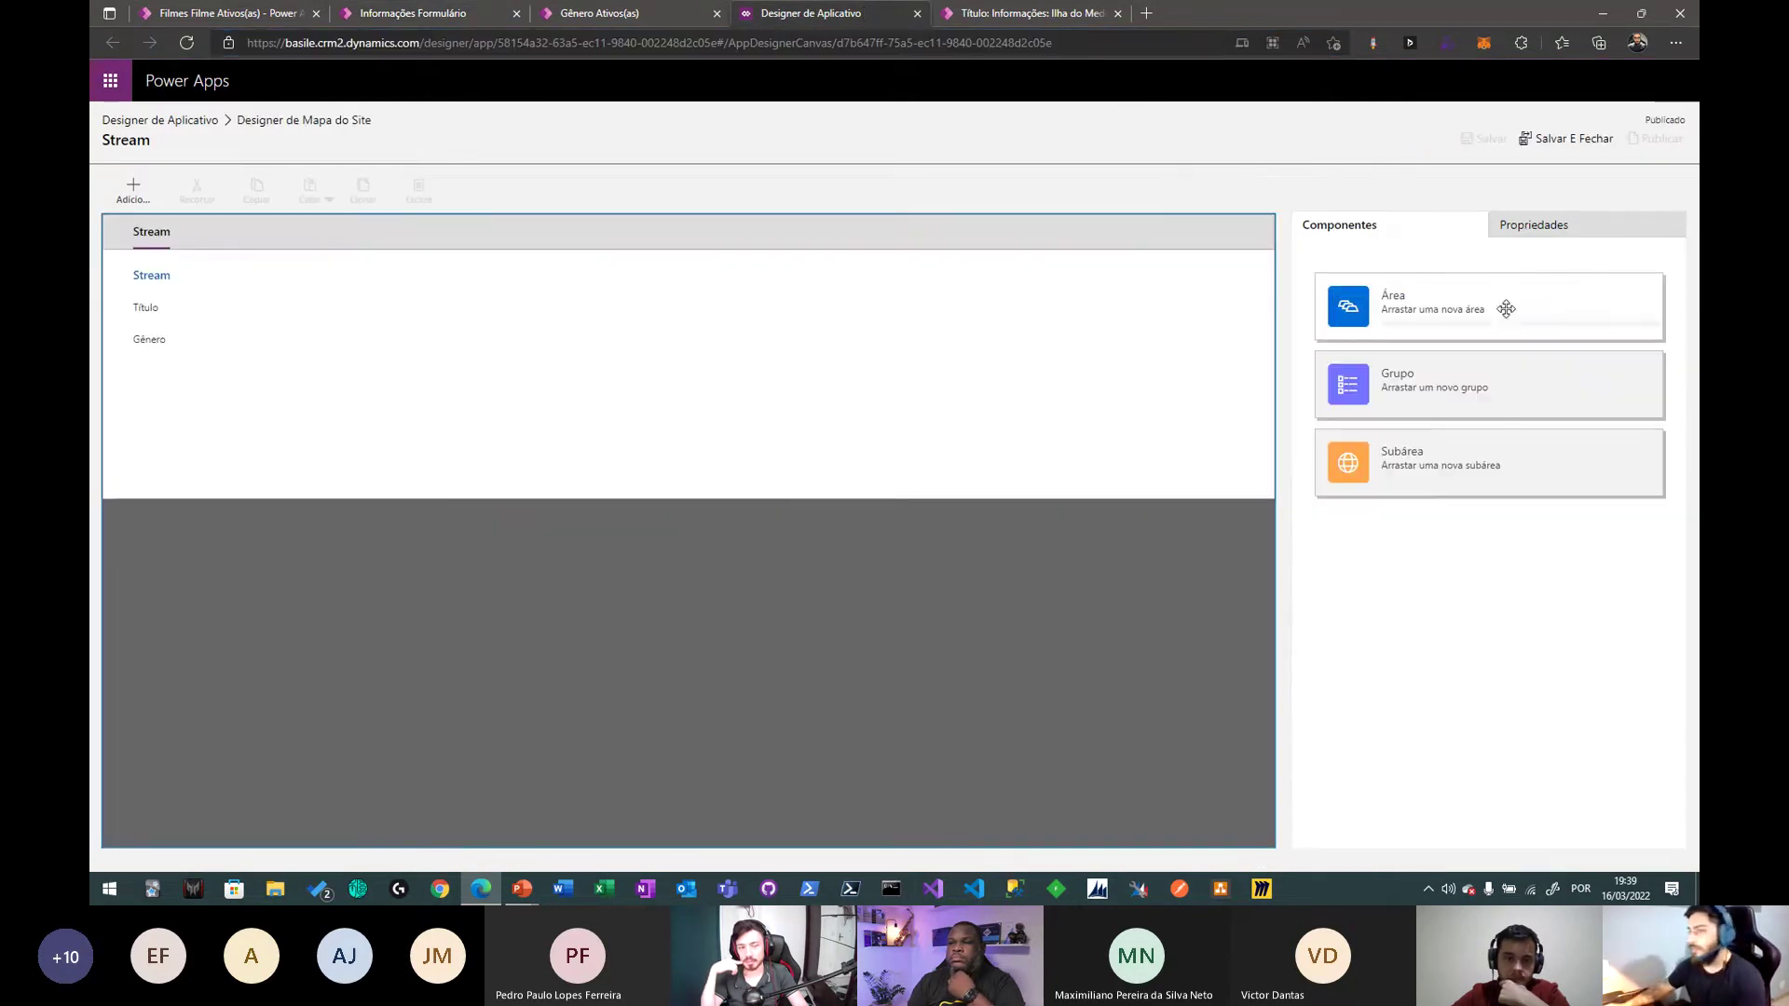
left_click(149, 341)
left_click(121, 186)
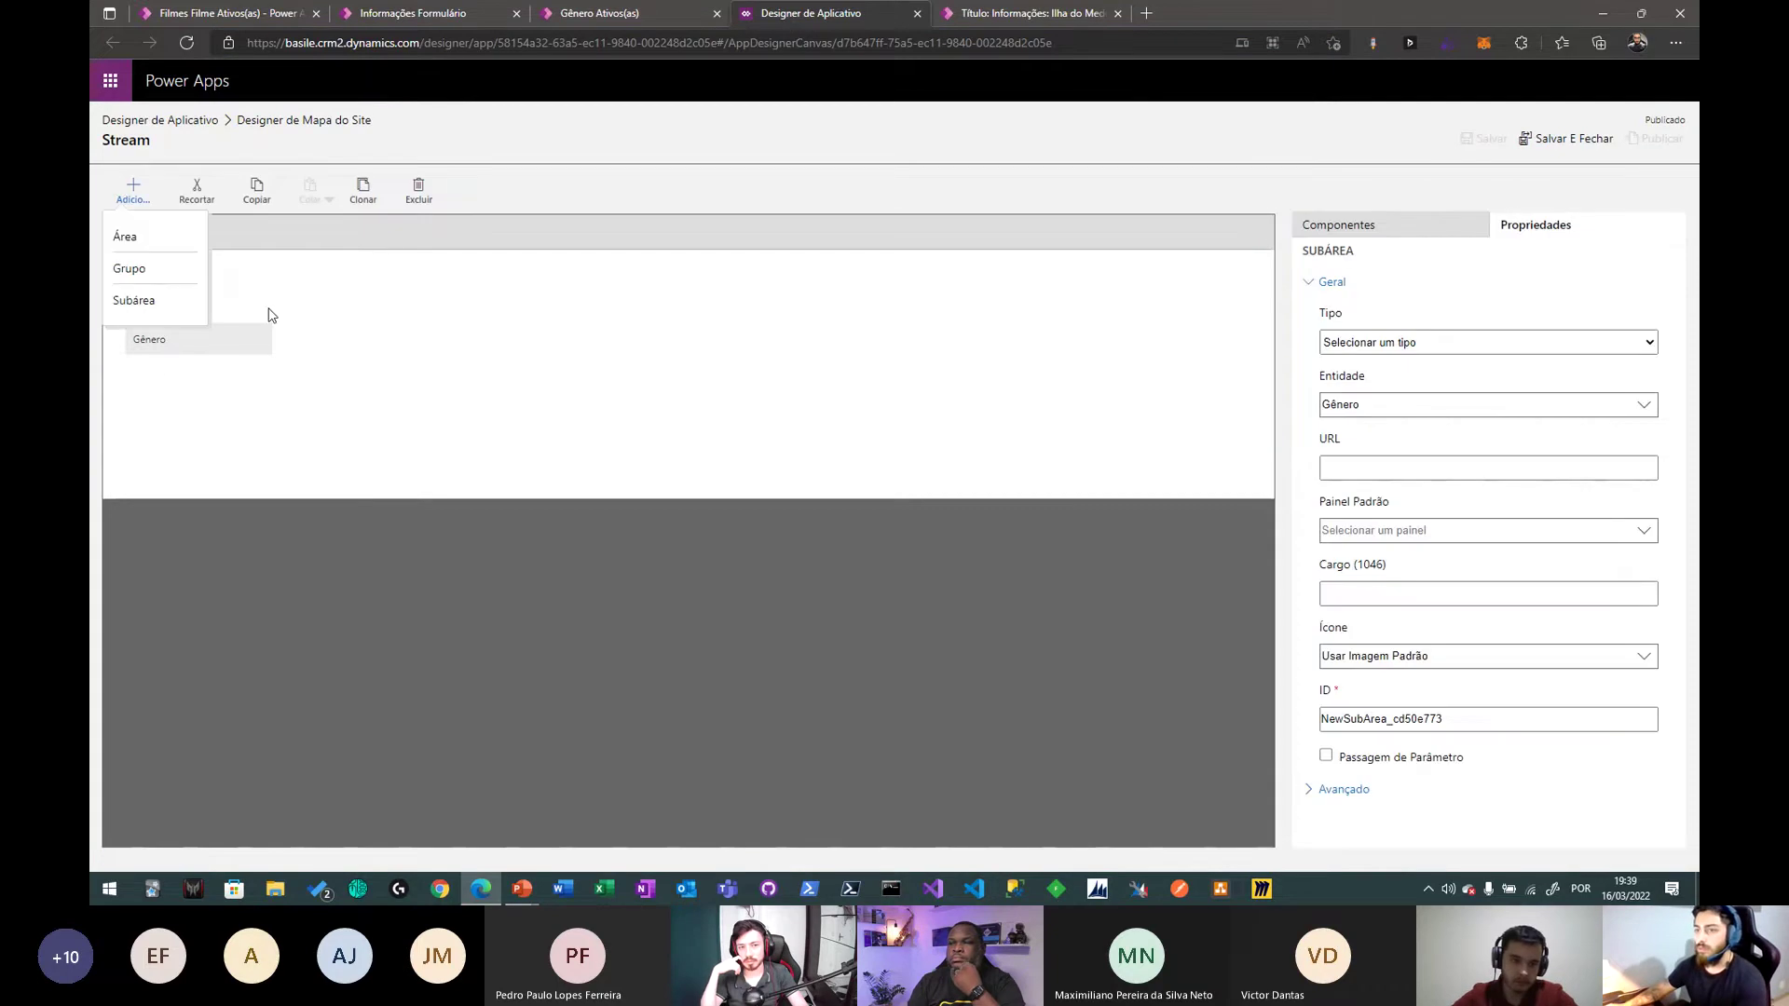
left_click(151, 299)
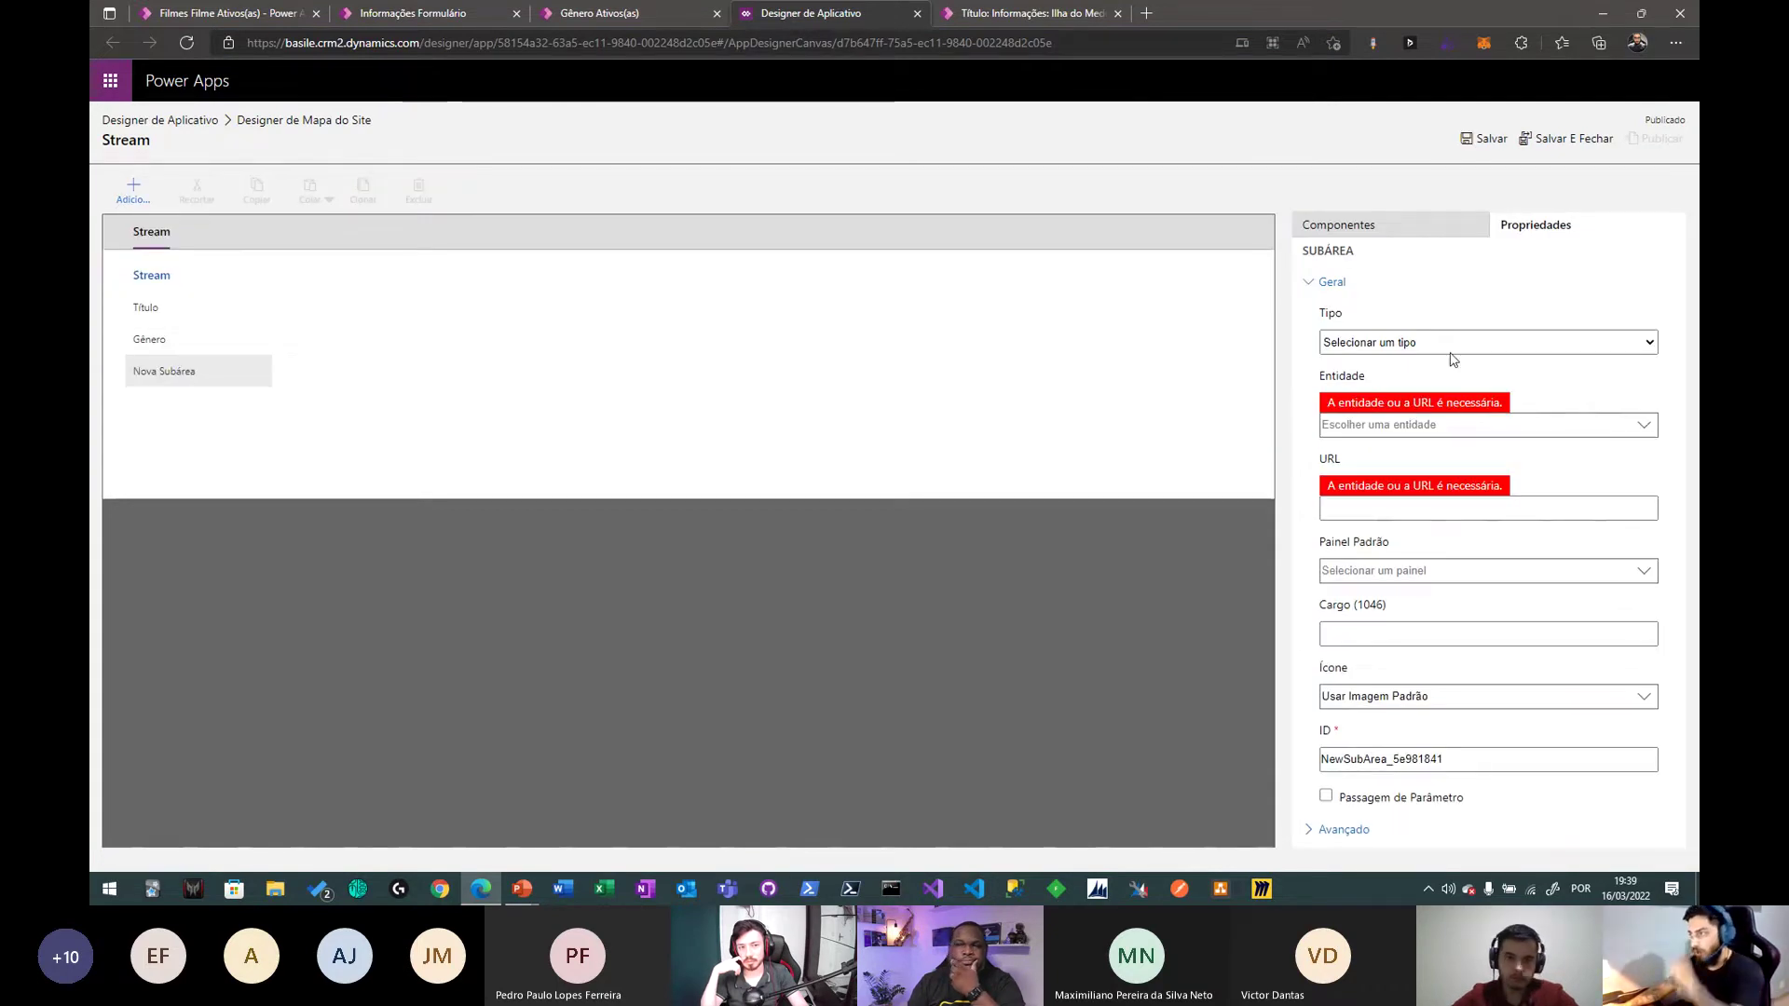
- Set the new subarea's type to Entidade, its entity to Contato and its title to Pessoa
left_click(1454, 351)
left_click(1450, 392)
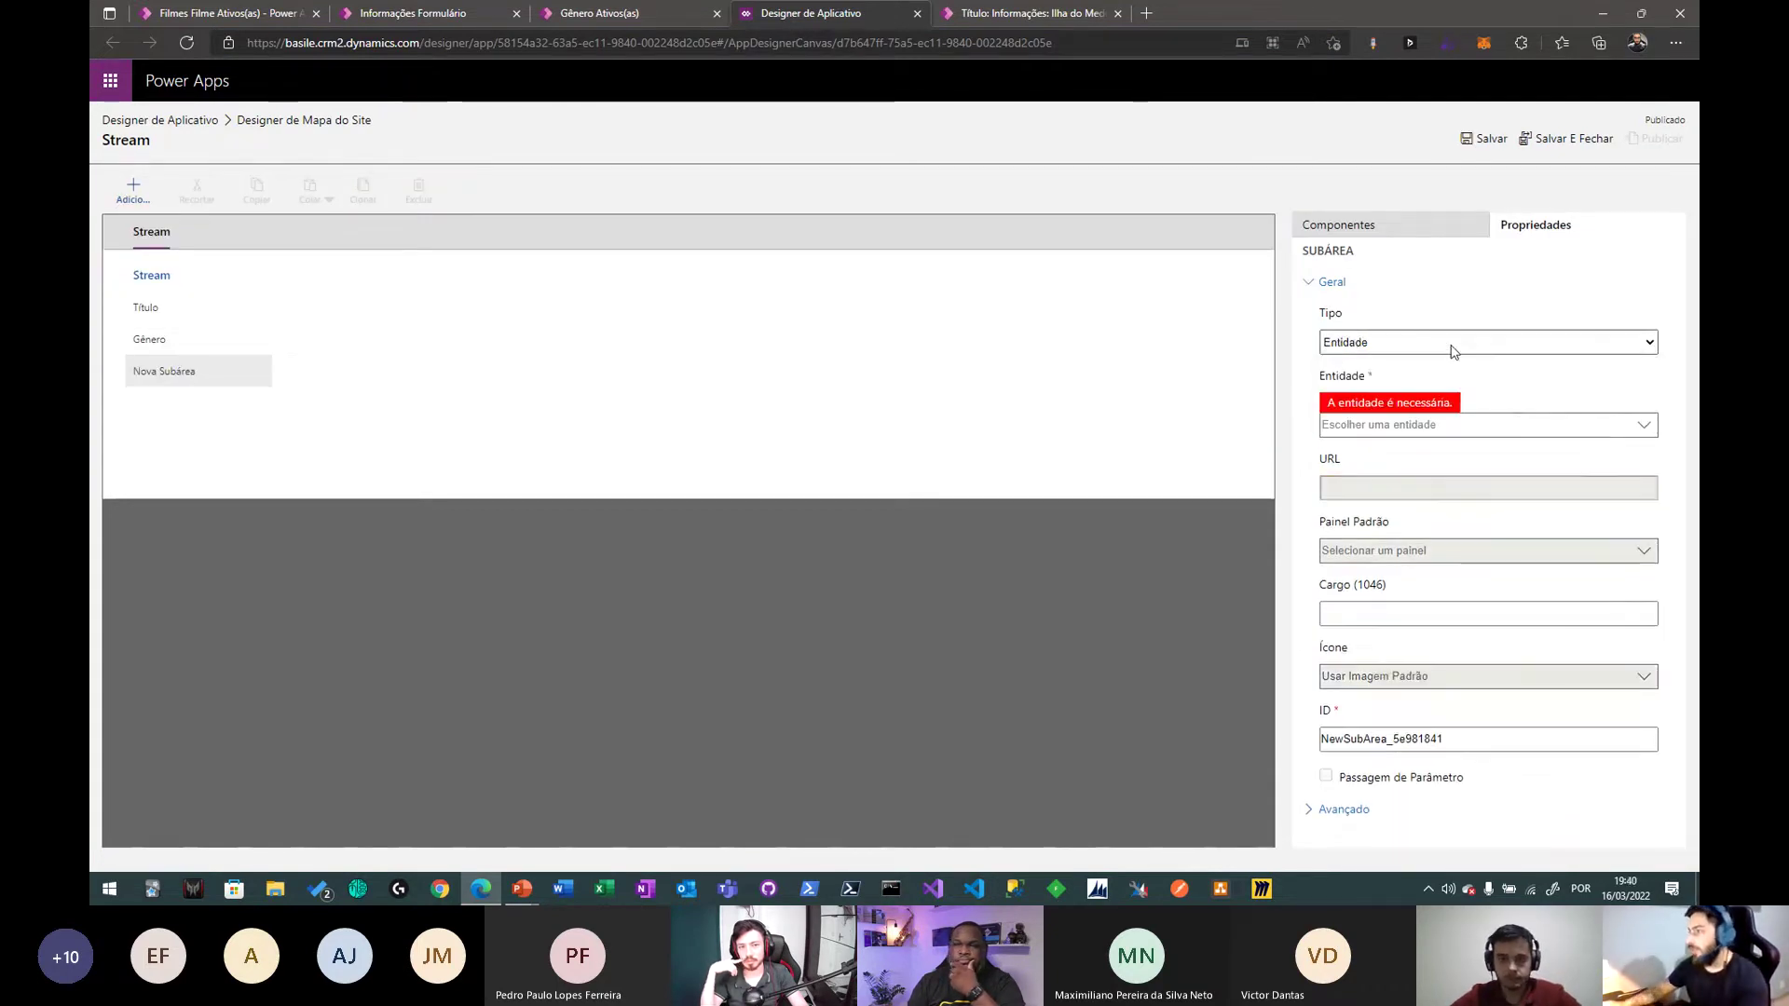
type("contao")
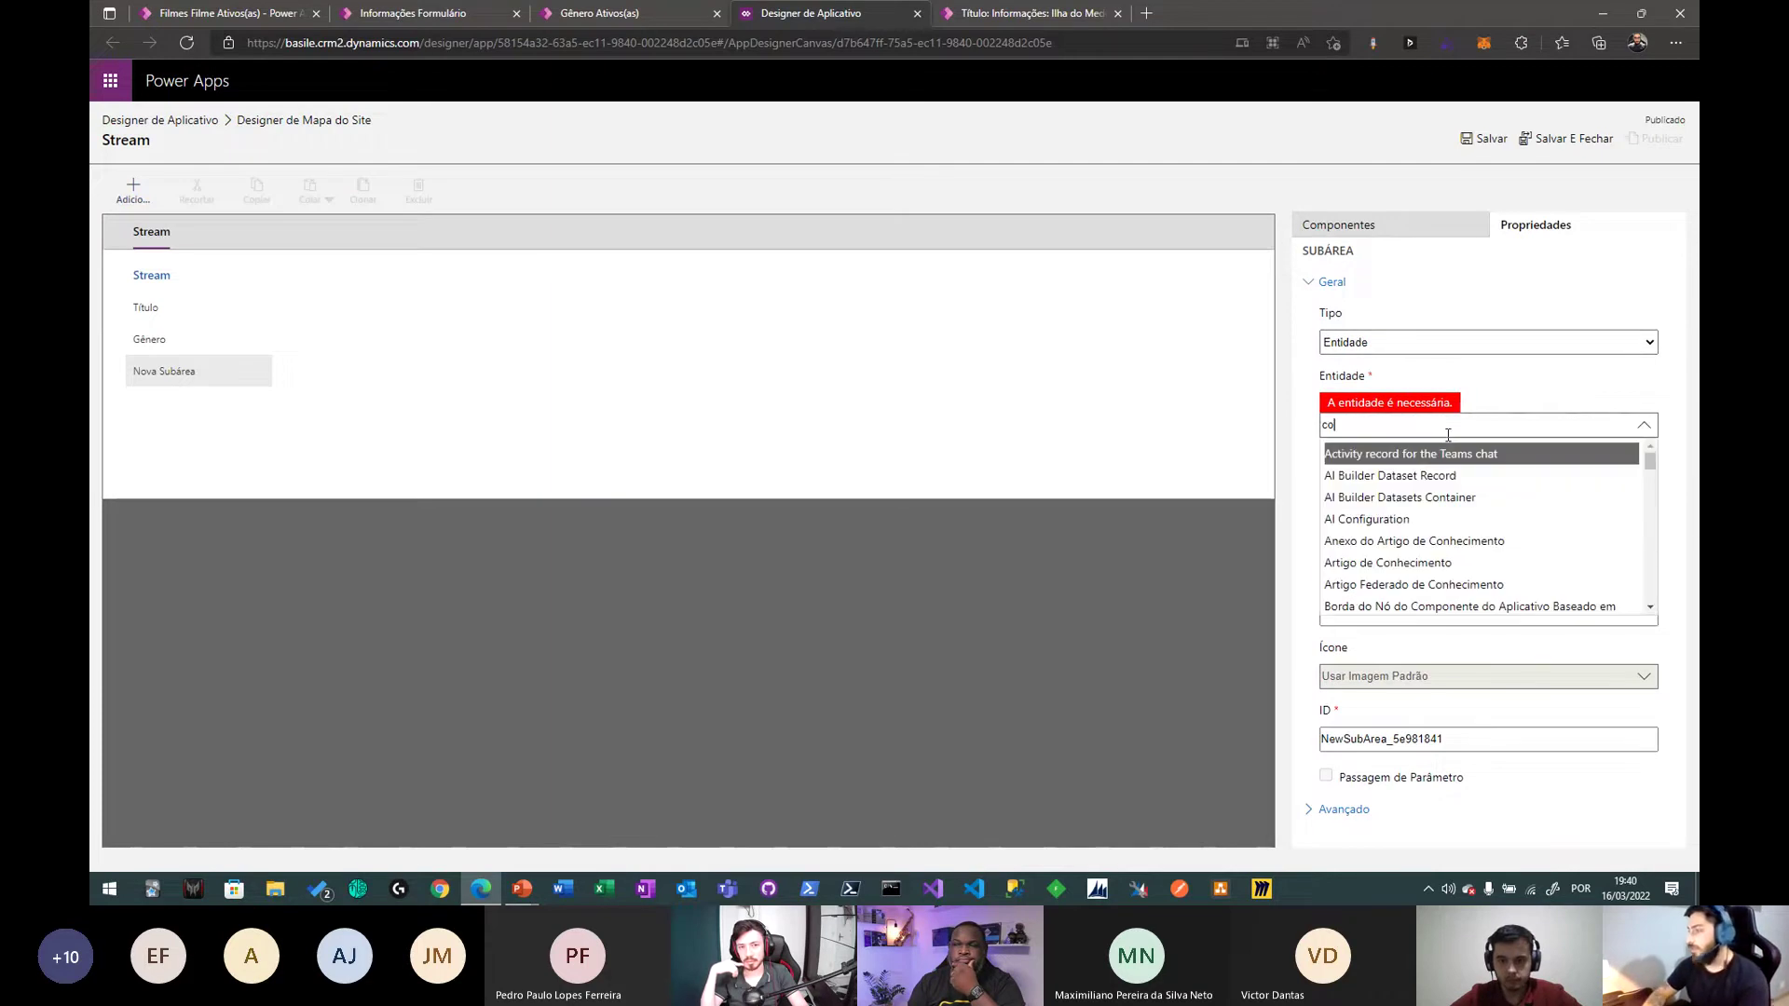
key("BackSpace")
key("BackSpace")
key("BackSpace")
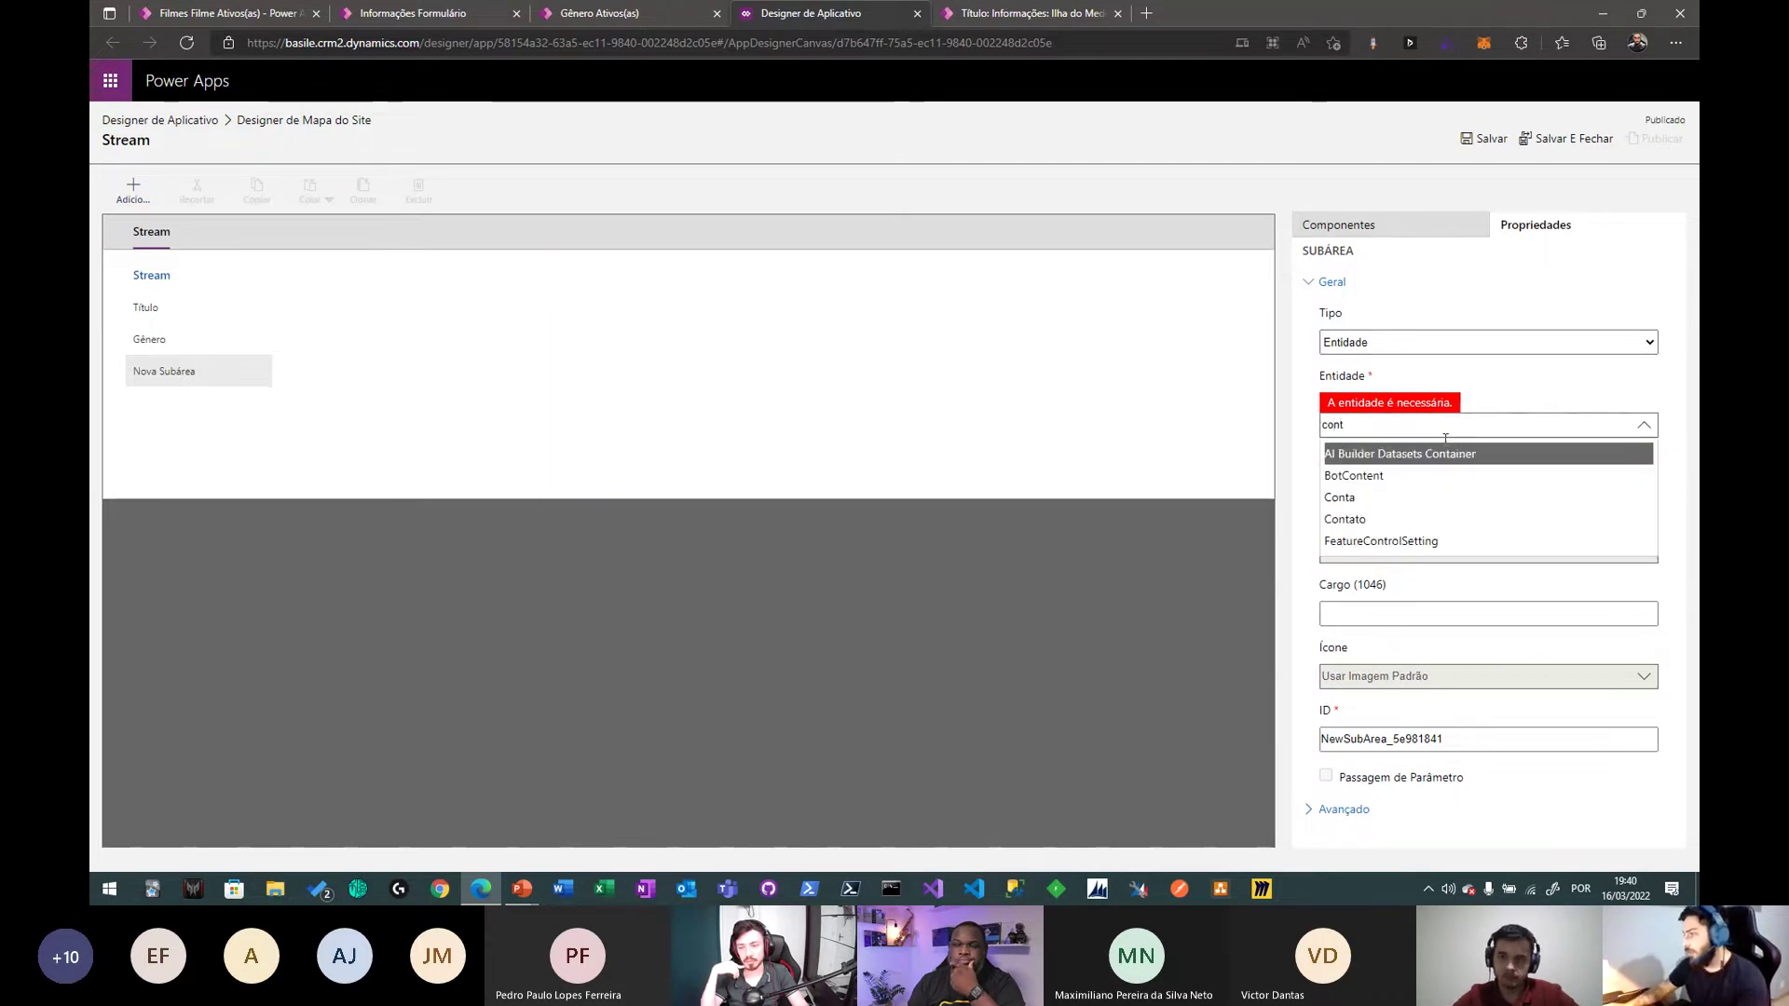
left_click(1431, 518)
left_click(1435, 601)
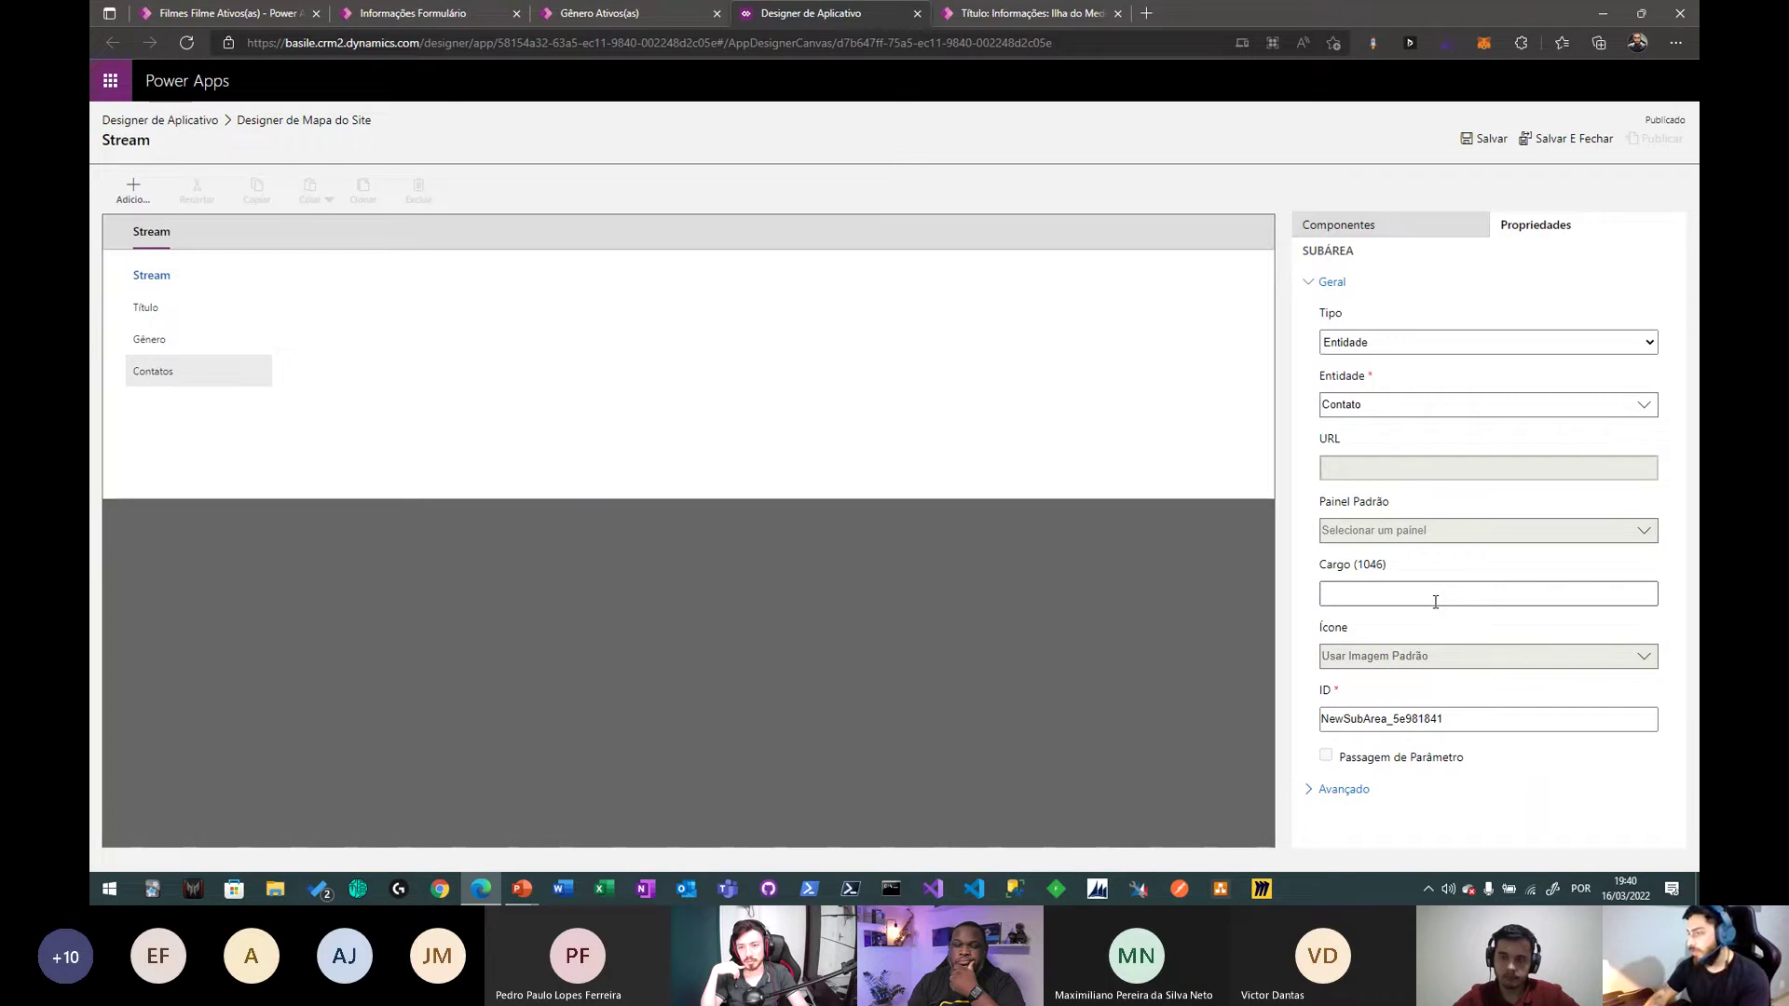
key("Tab")
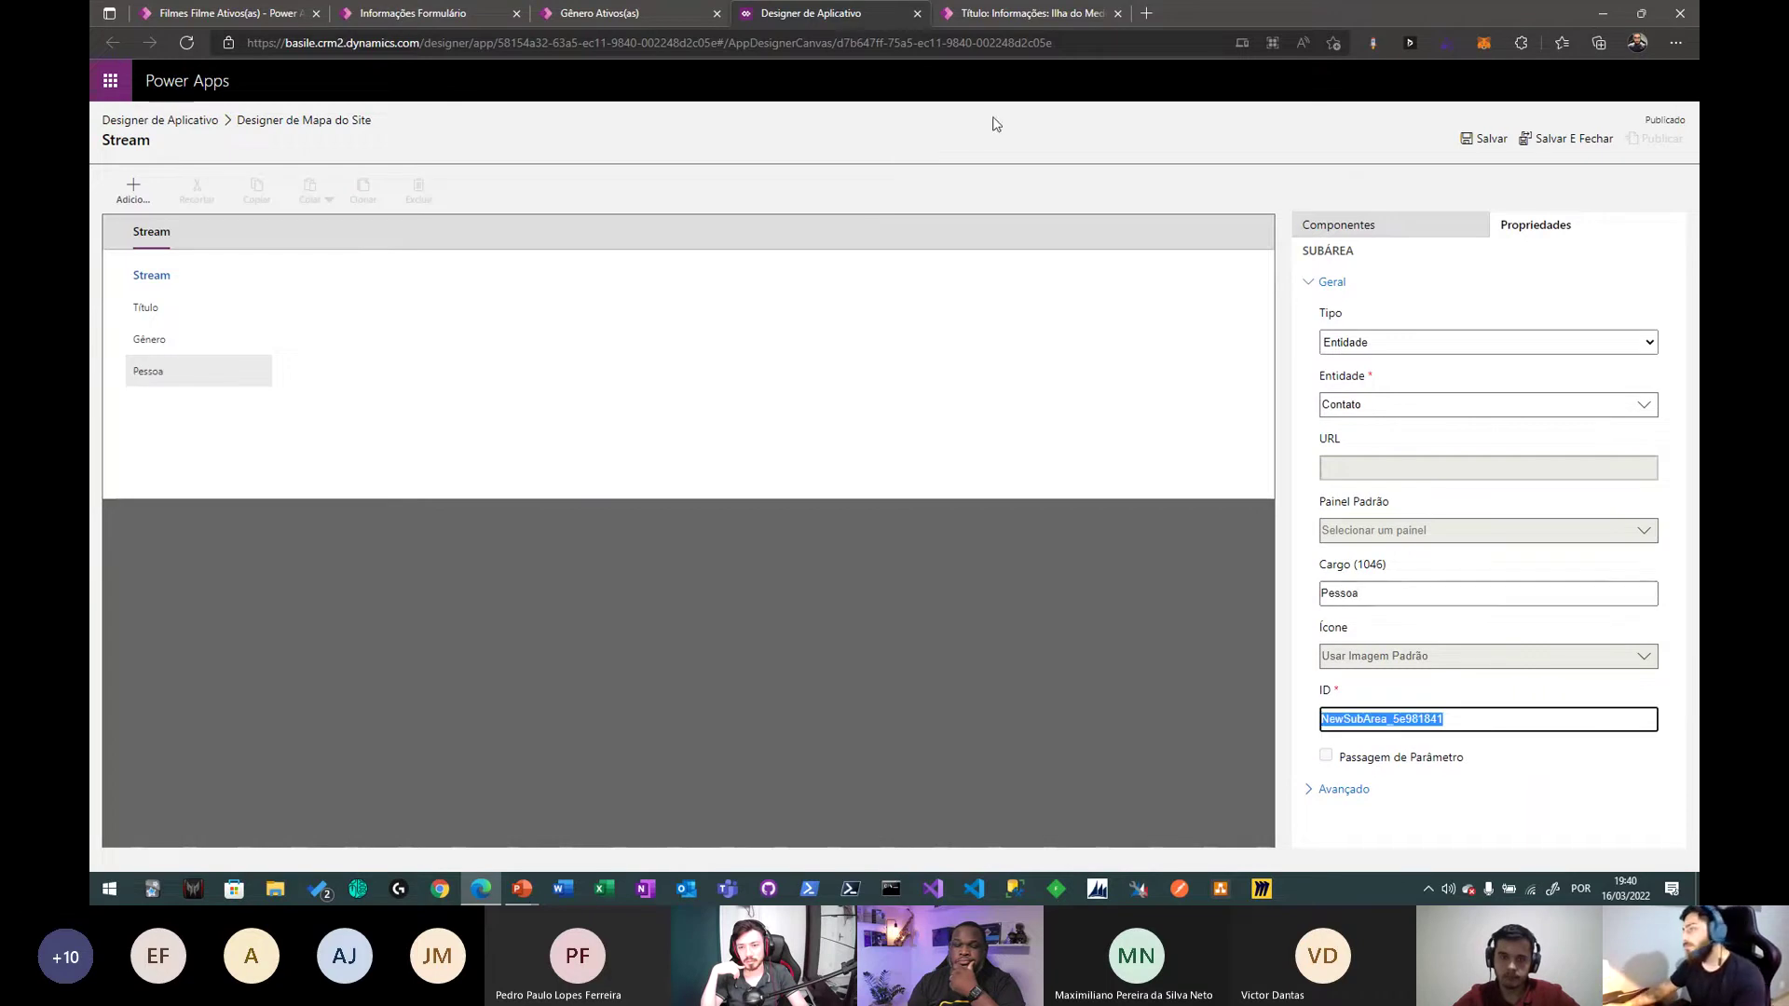
- Add a subarea below Pessoa with type Entidade and entity Função de Conexão
left_click(134, 193)
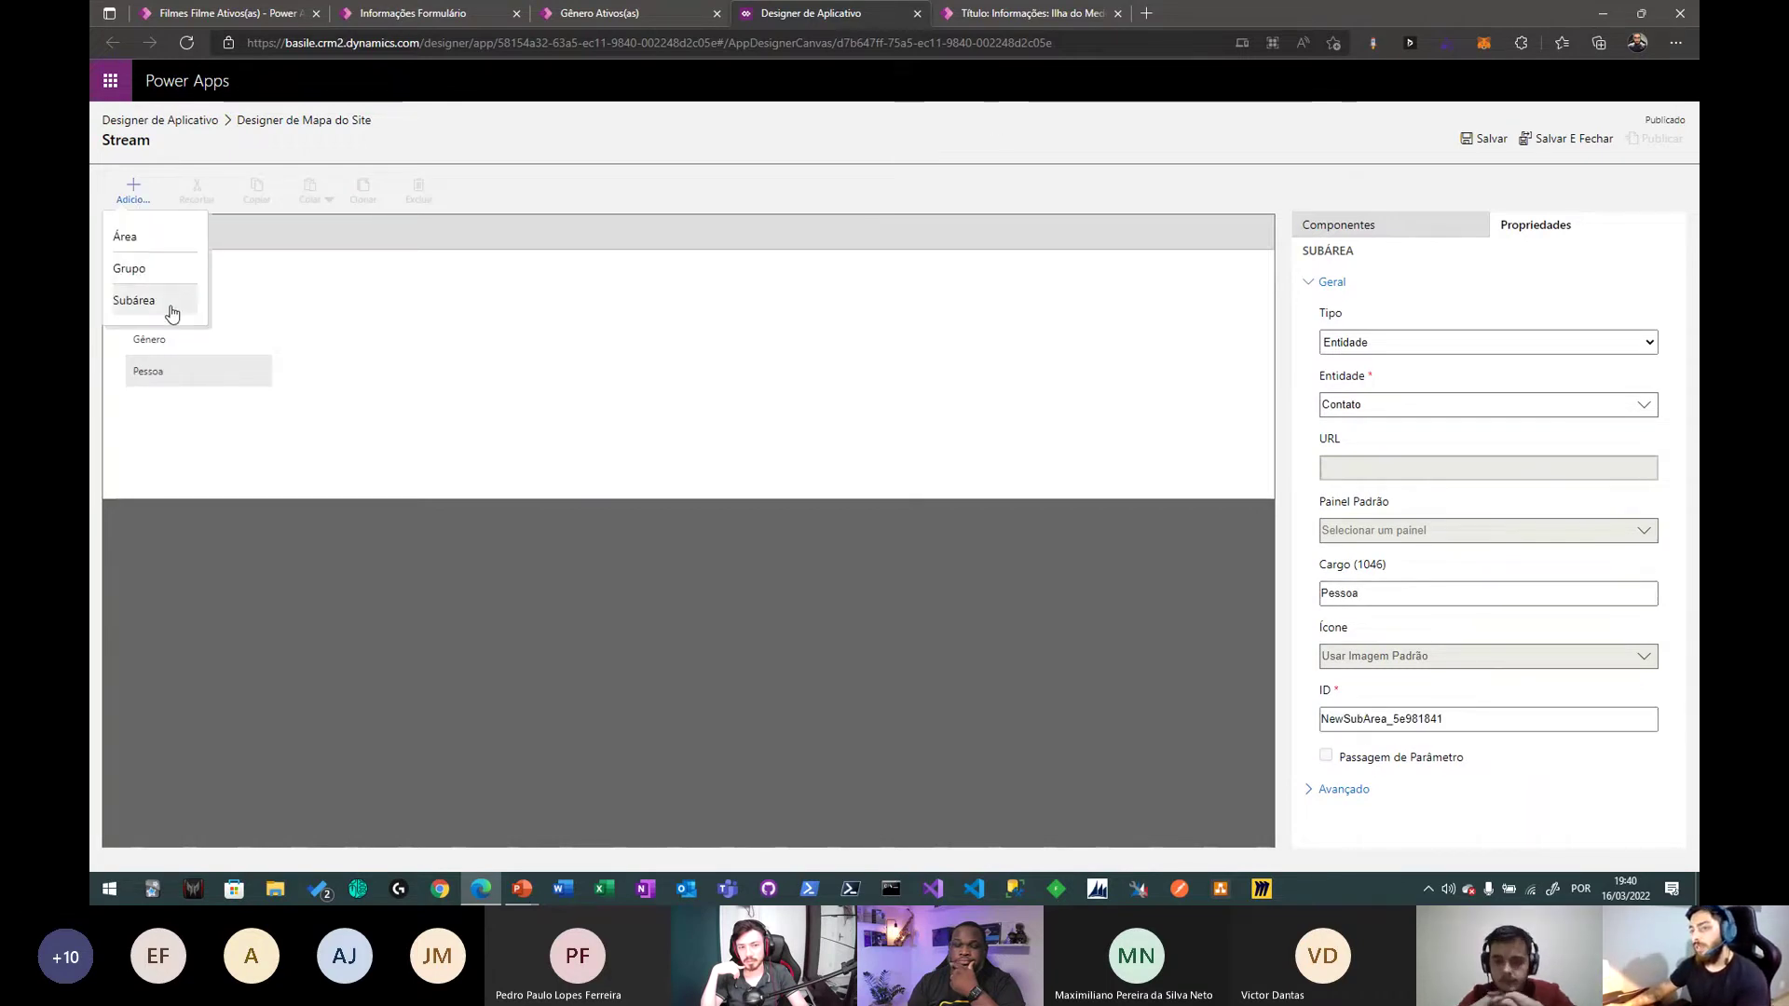
left_click(171, 307)
left_click(1495, 352)
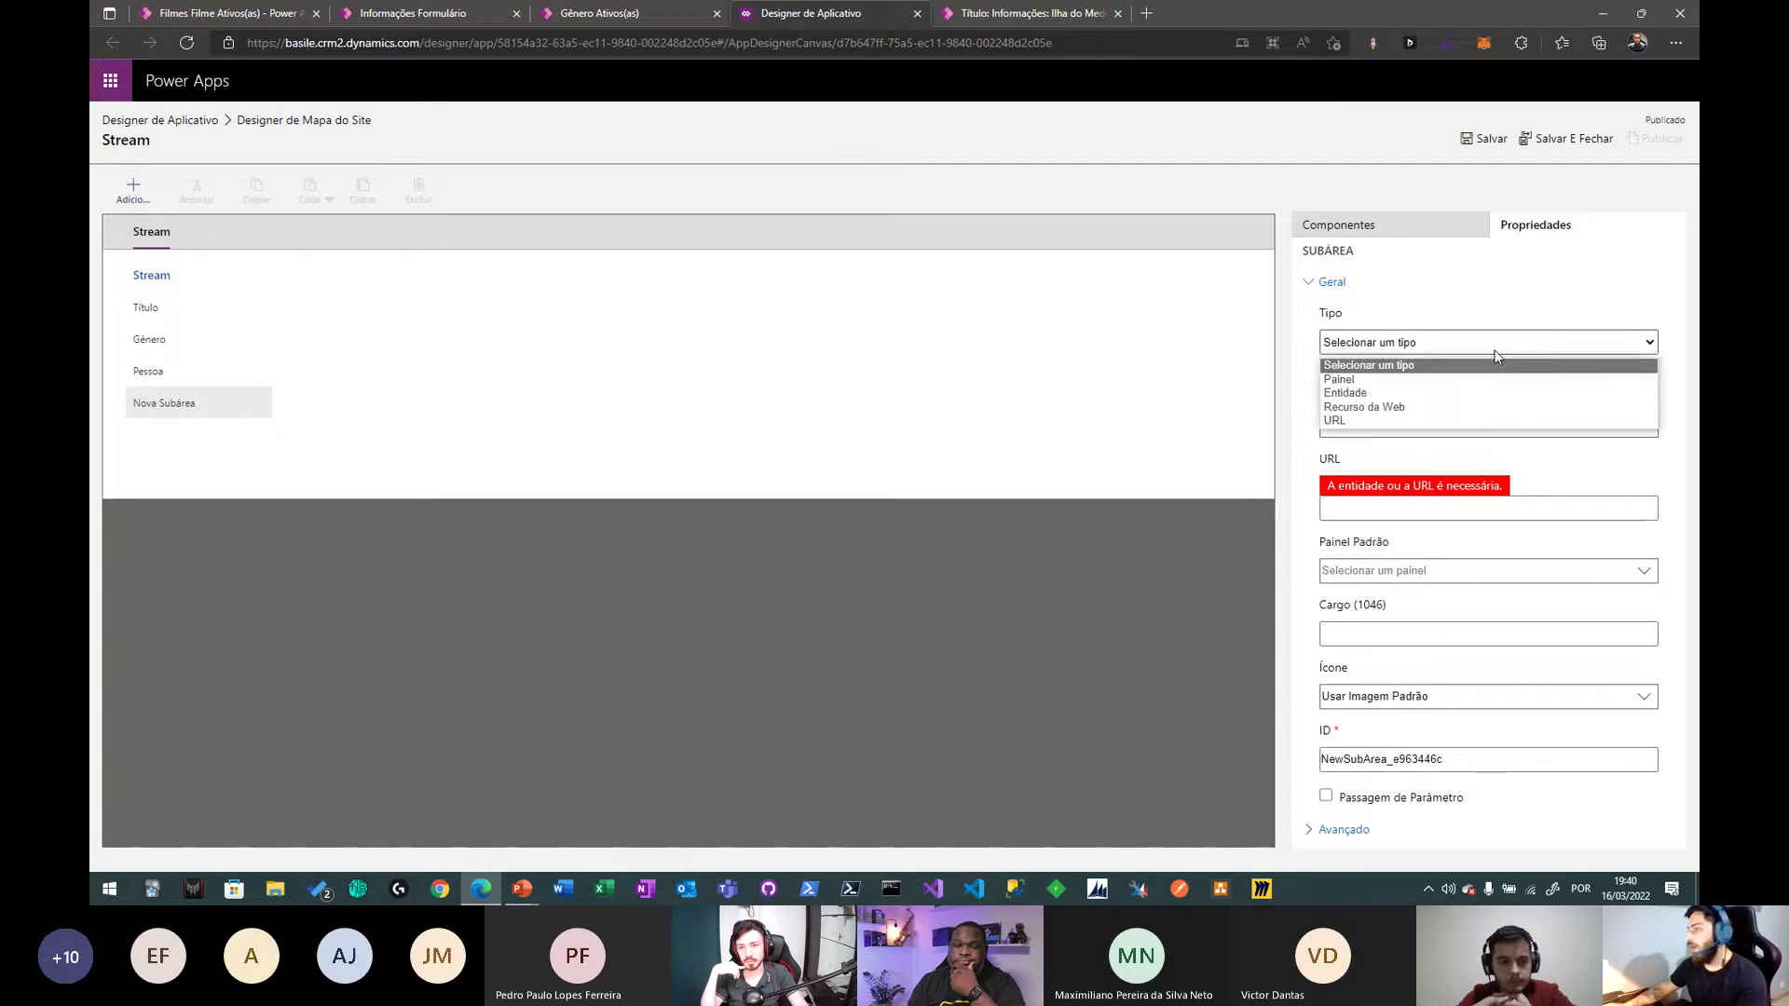
left_click(1440, 393)
type("Fu")
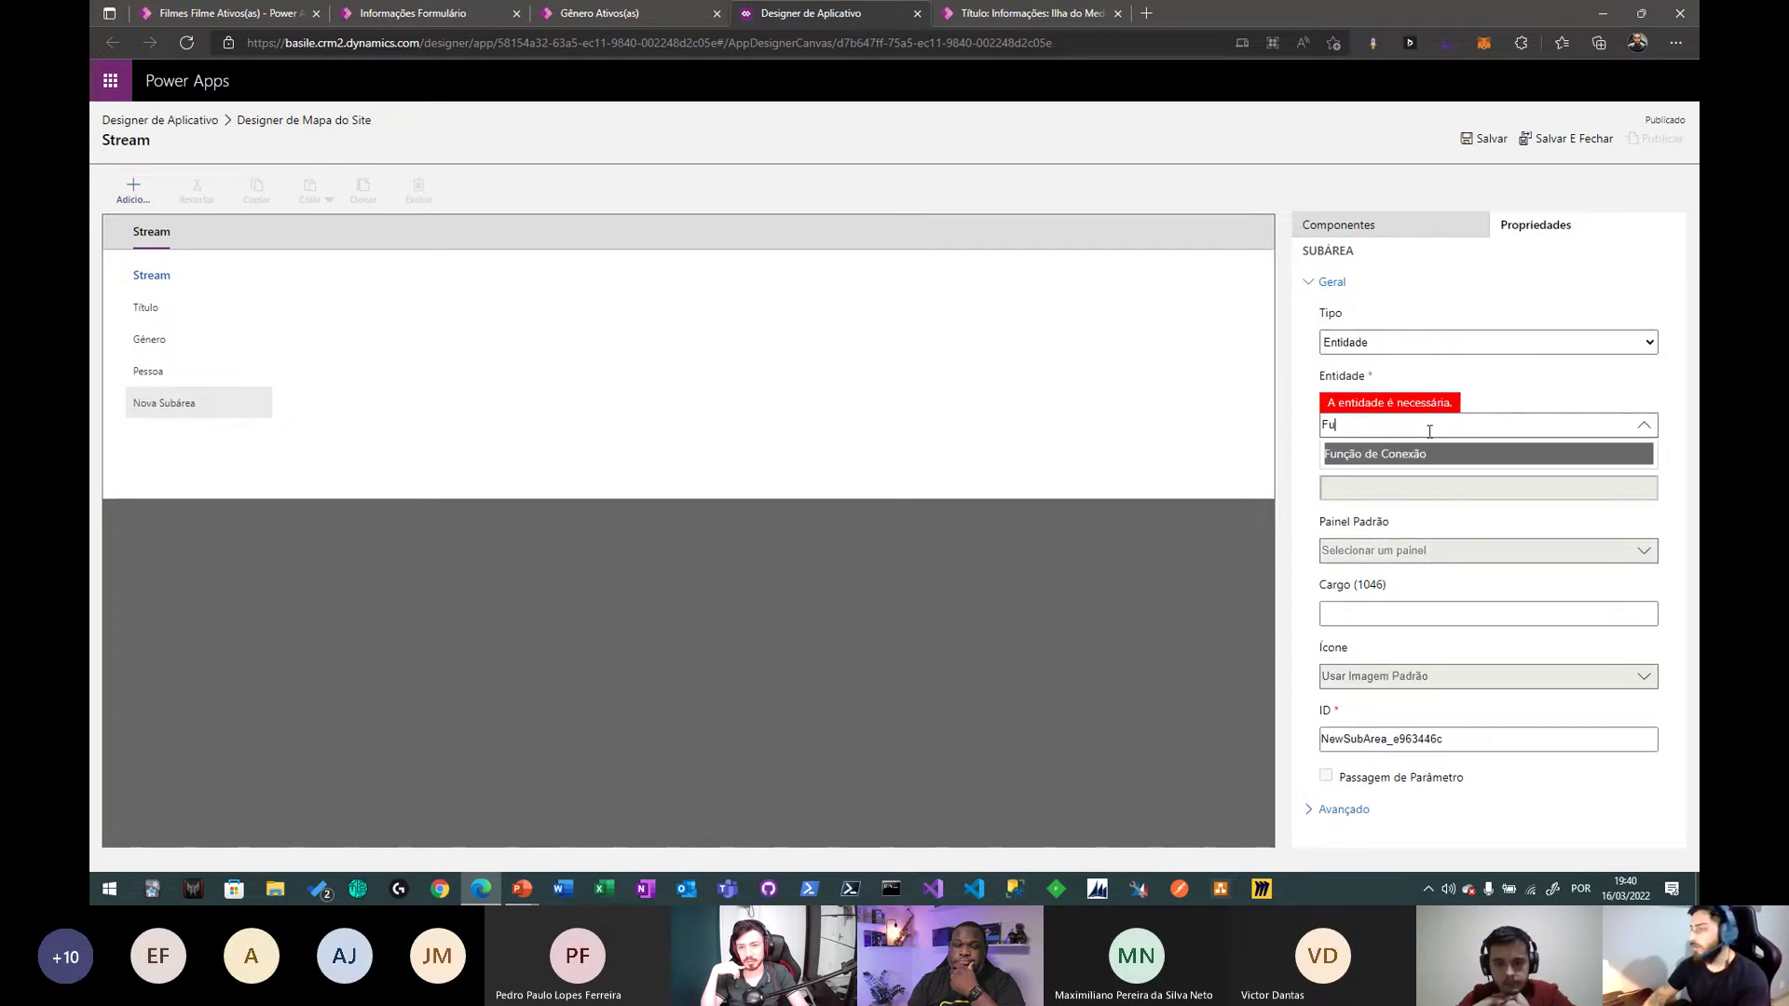
type("nc")
key("Tab")
- Try to find the Função table as the new subarea's entity, then clear the entity search
left_click(1412, 403)
type("Fun")
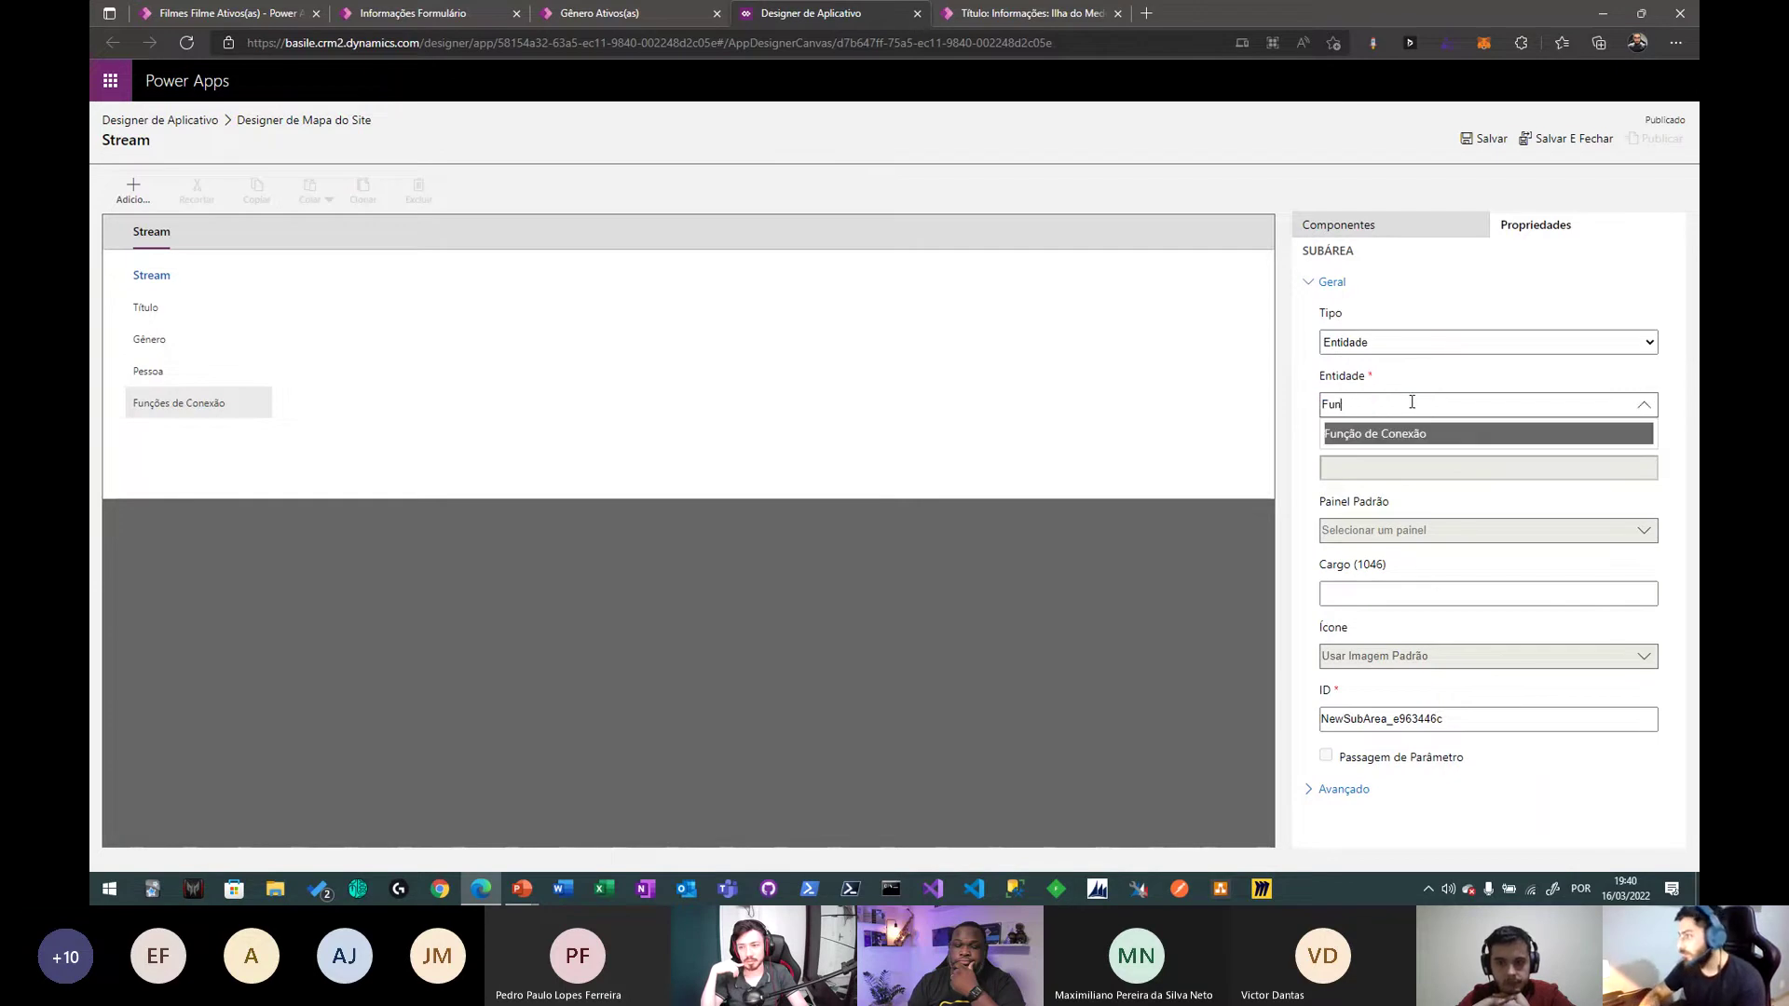
key("BackSpace")
key("BackSpace")
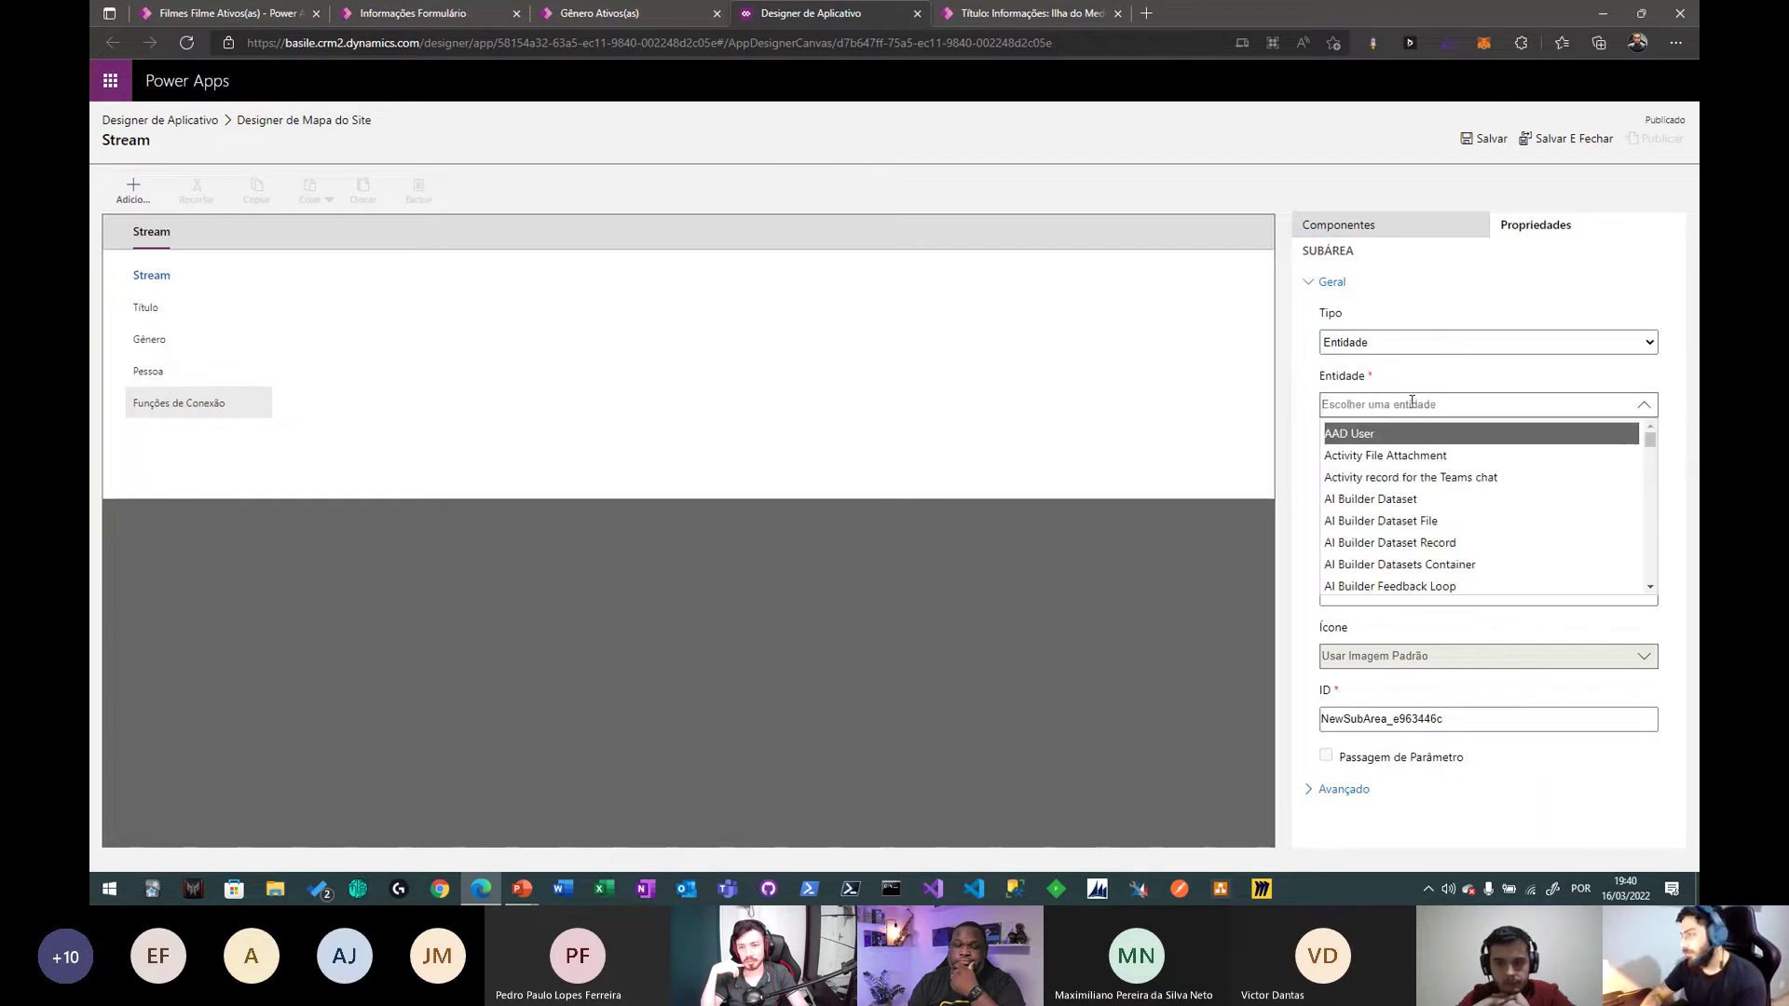
type("Funçã")
key("Tab")
left_click(1363, 404)
left_click(1363, 404)
key("ctrl+a")
key("BackSpace")
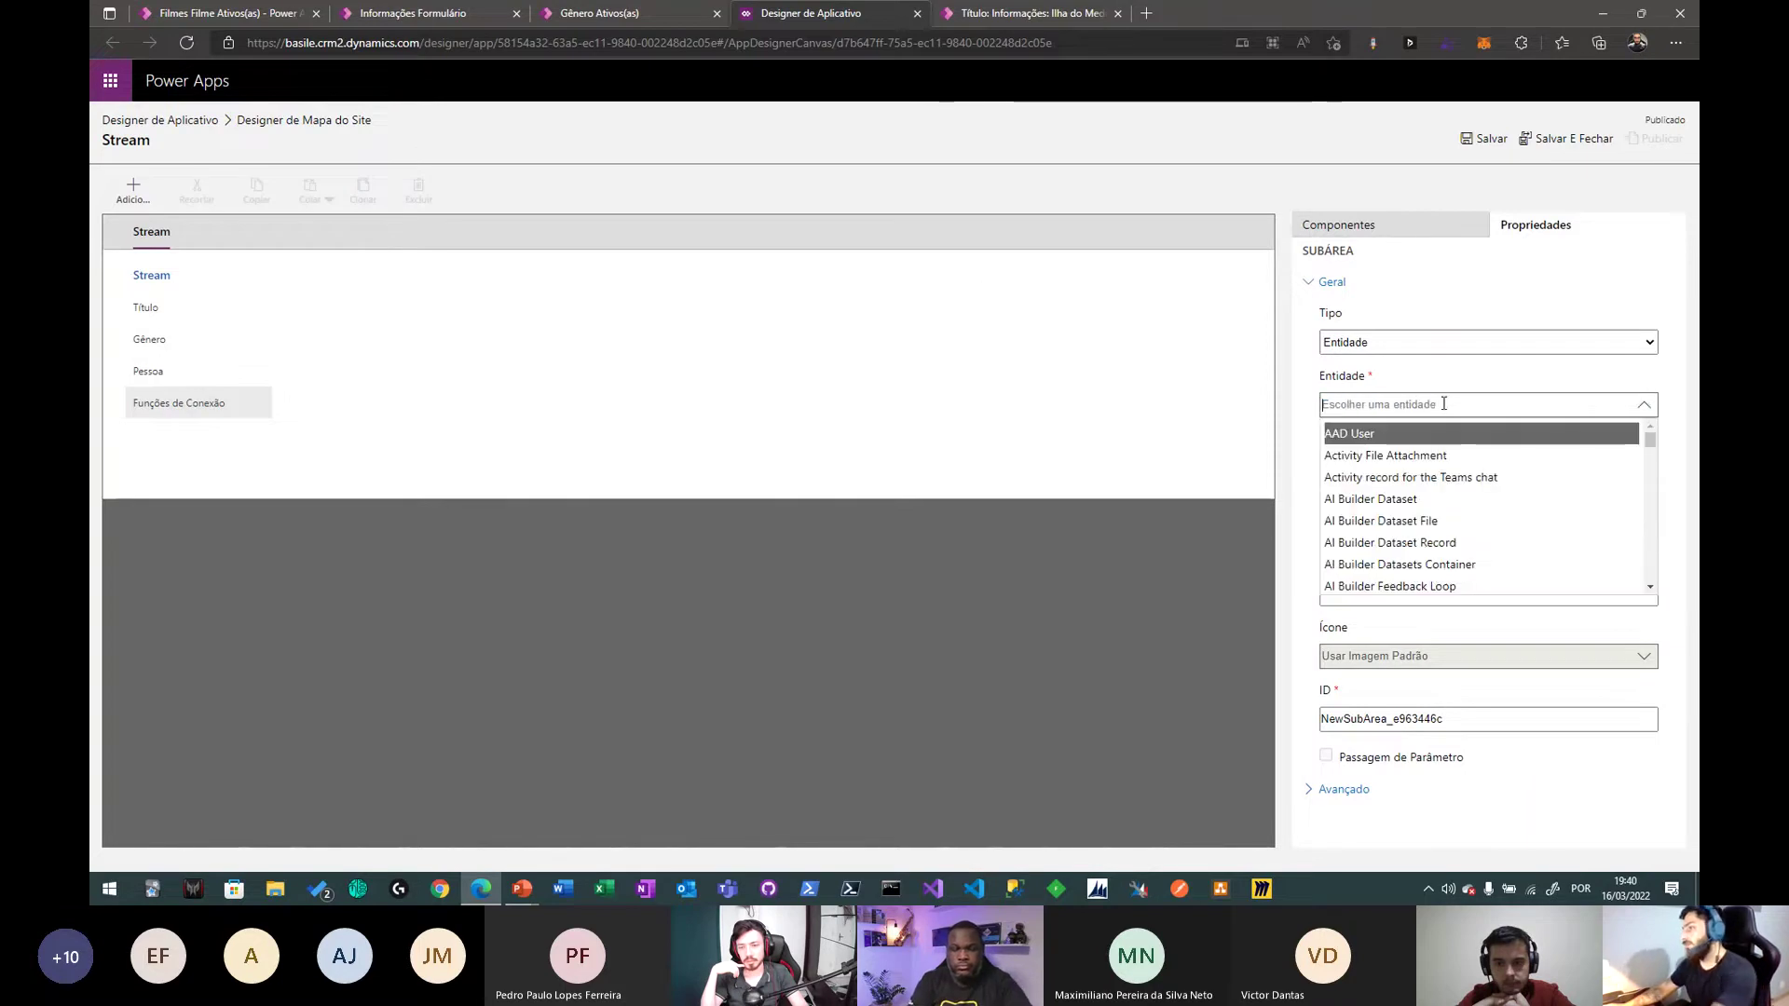
- Leave the Título form editor to check the solution's tables, then return to the Stream site map designer
left_click(495, 15)
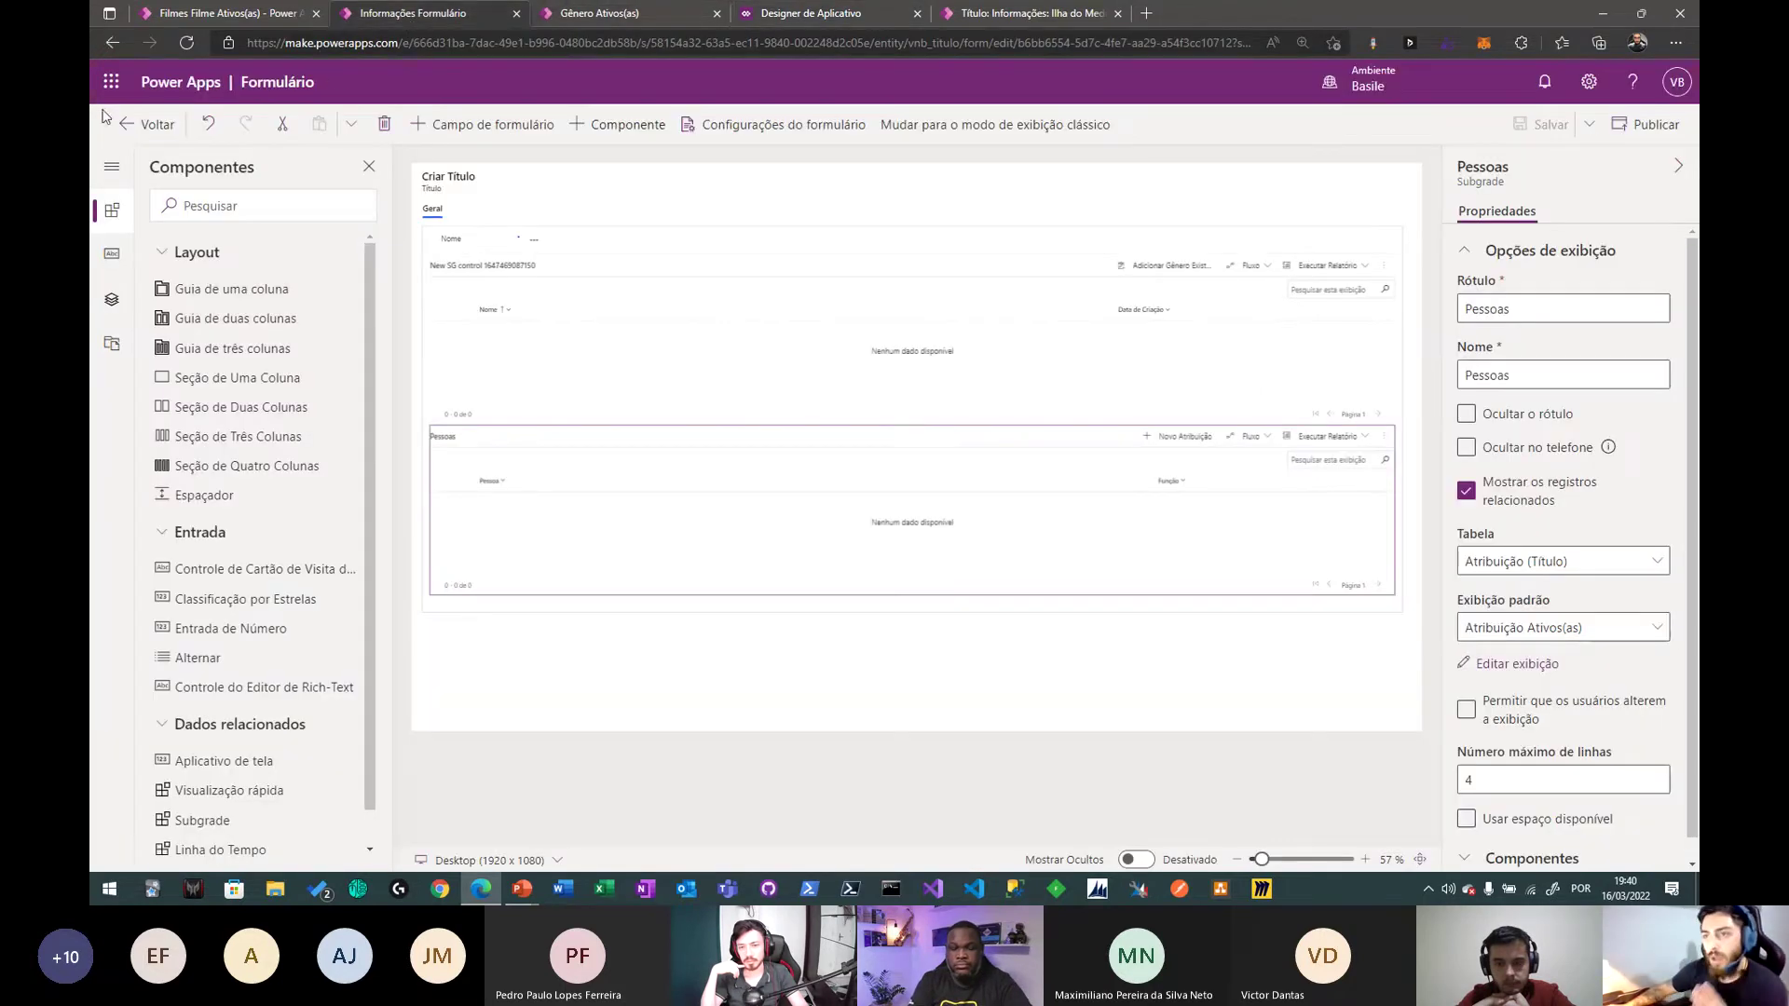
left_click(140, 130)
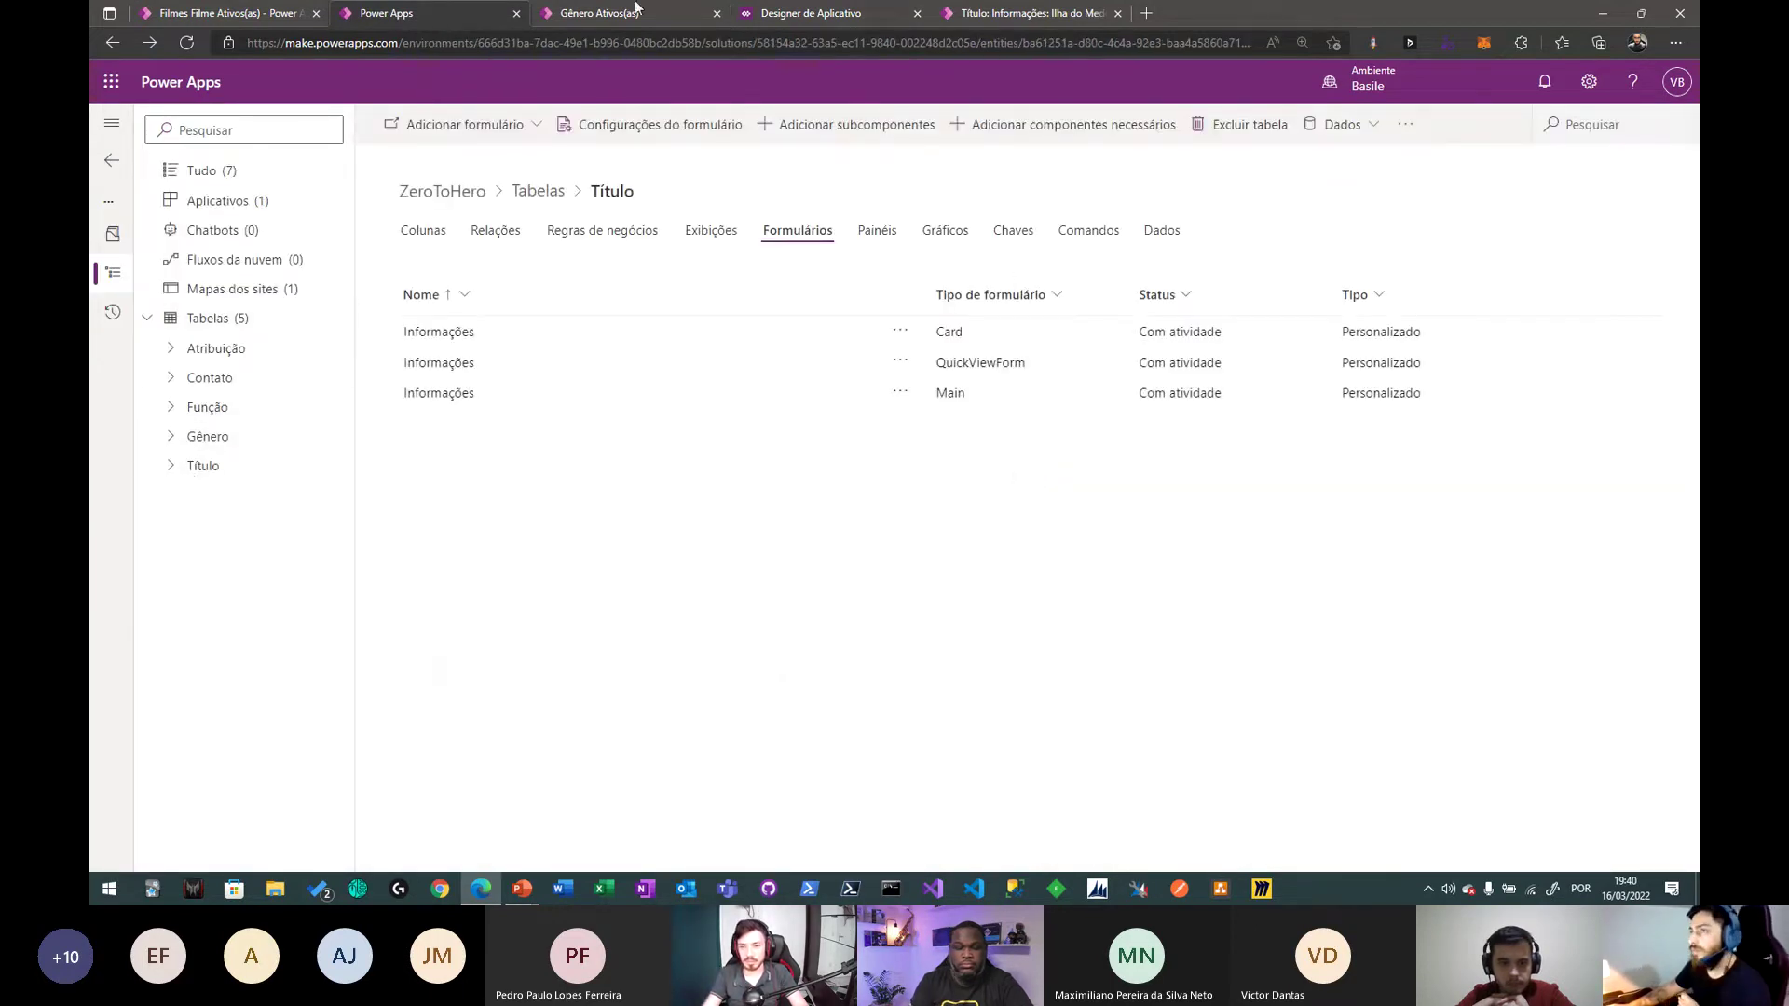
left_click(819, 13)
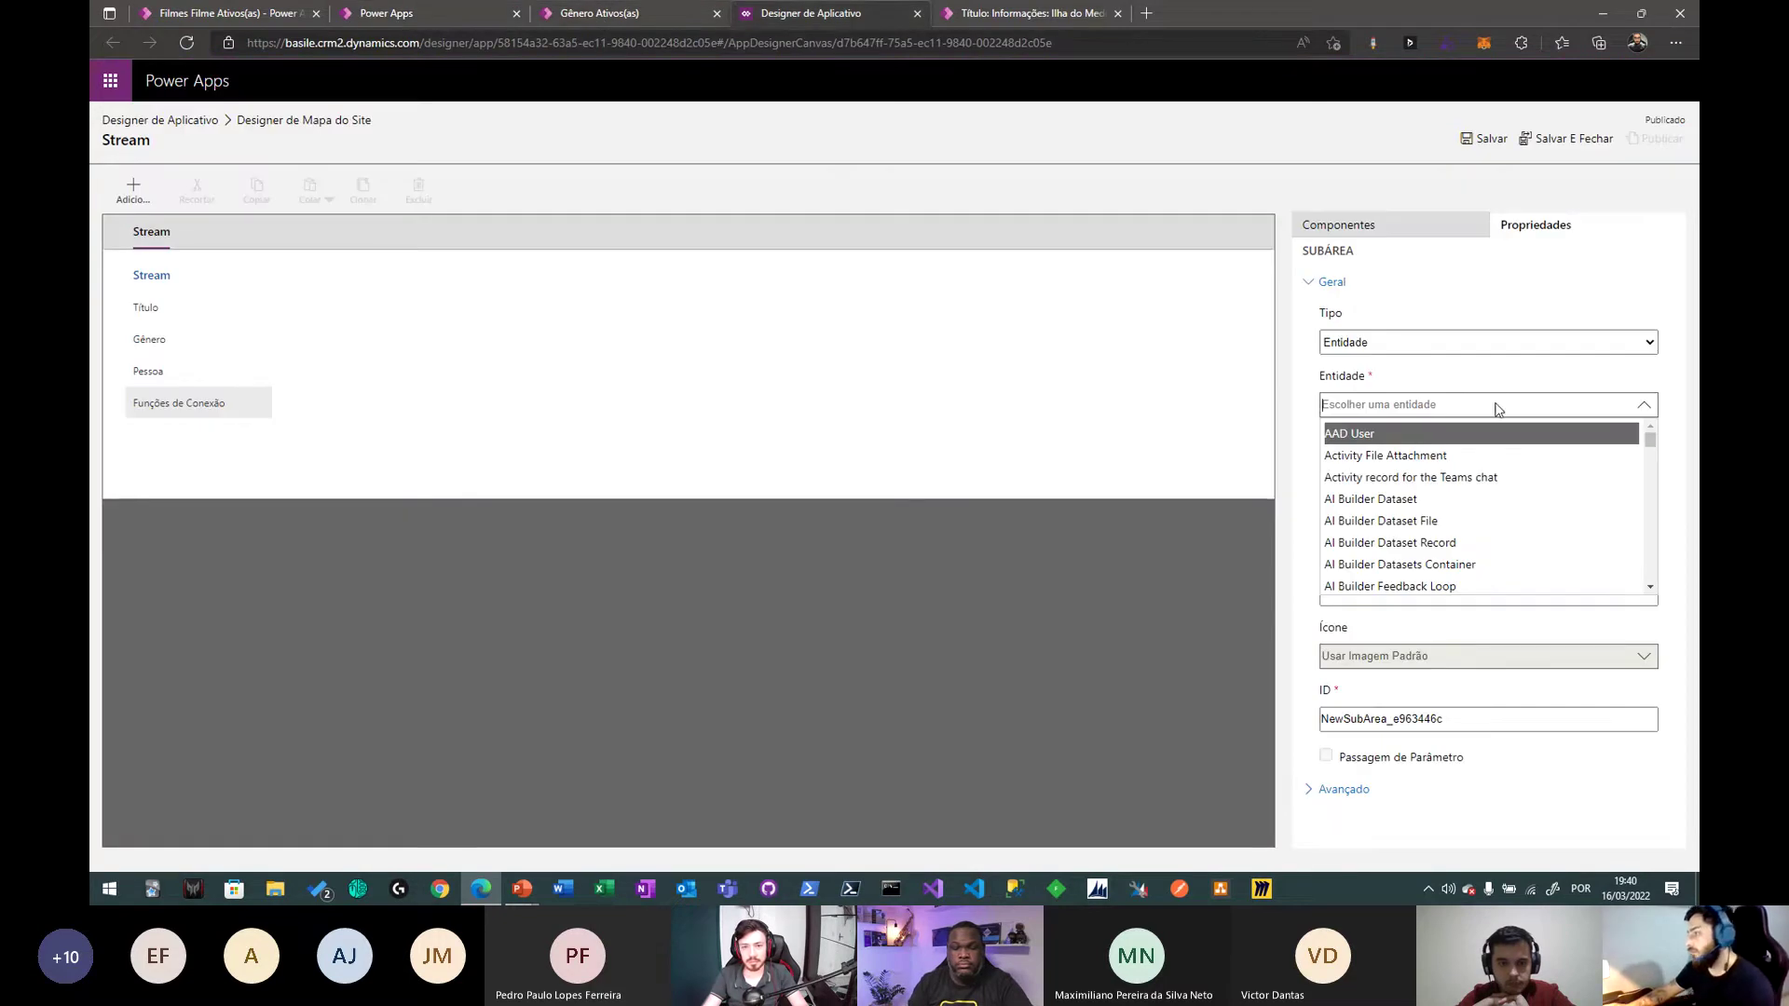
- Retry the entity search with "Fu" for the last subarea, then abandon it and reselect that subarea
type("Fu")
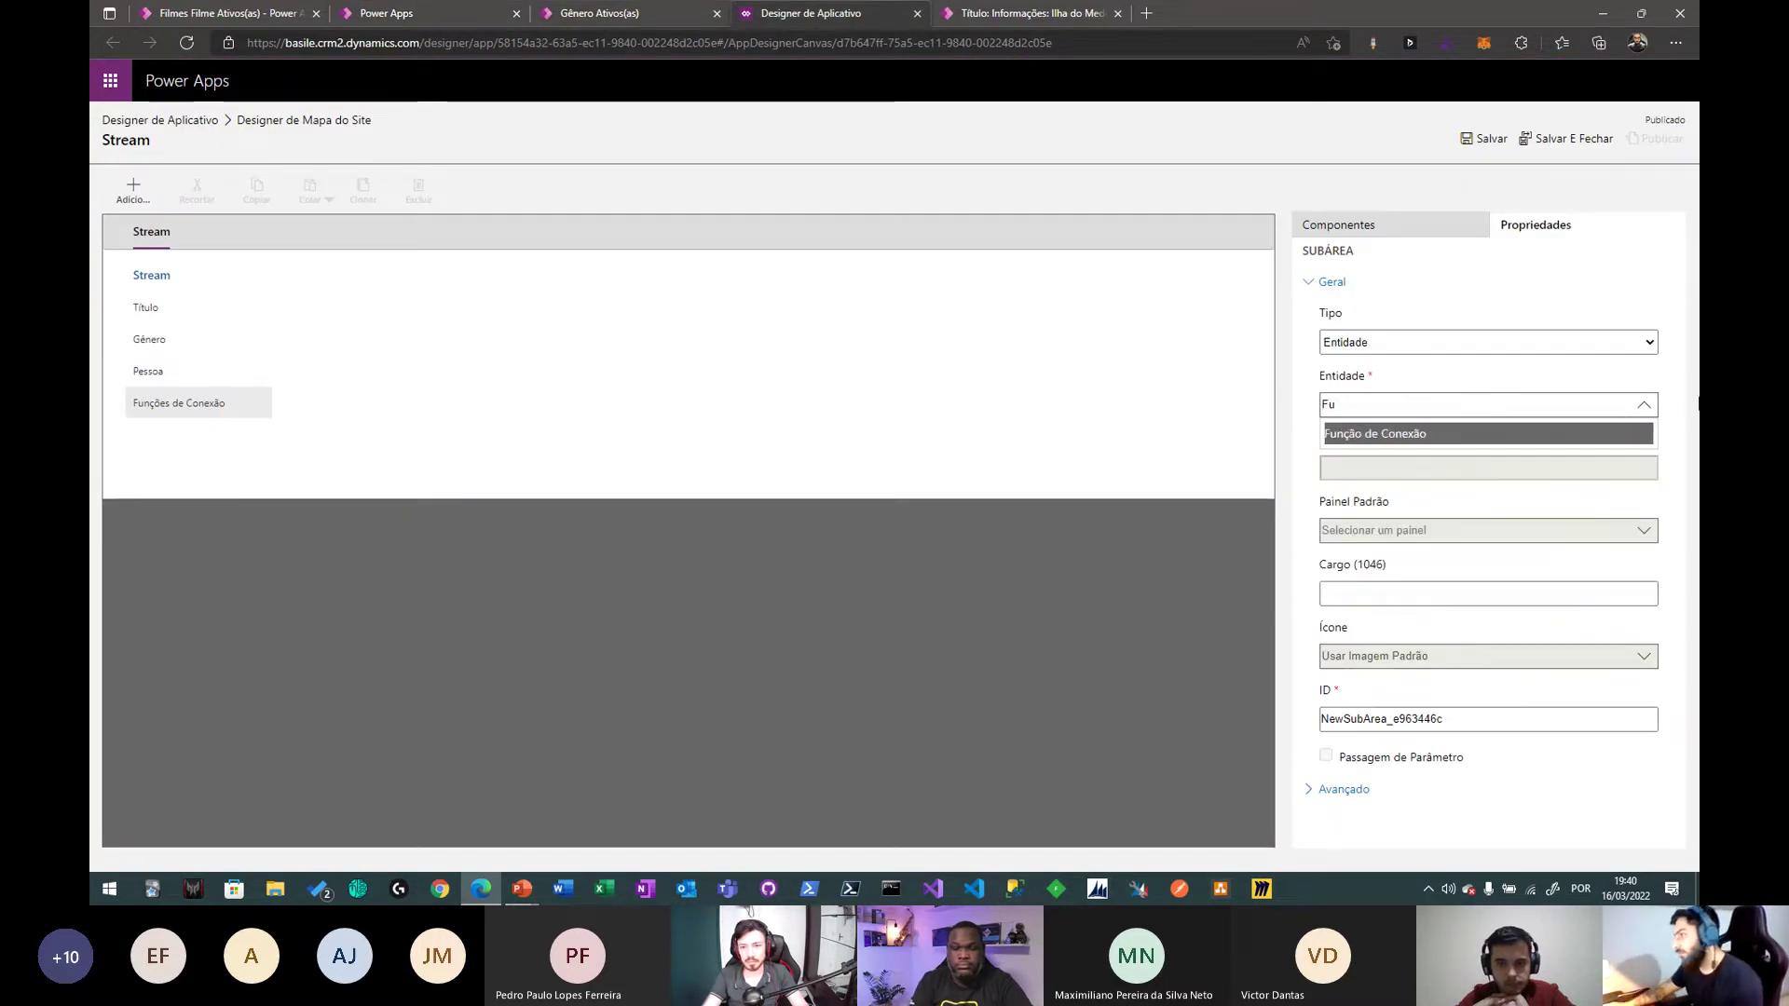
left_click(1668, 406)
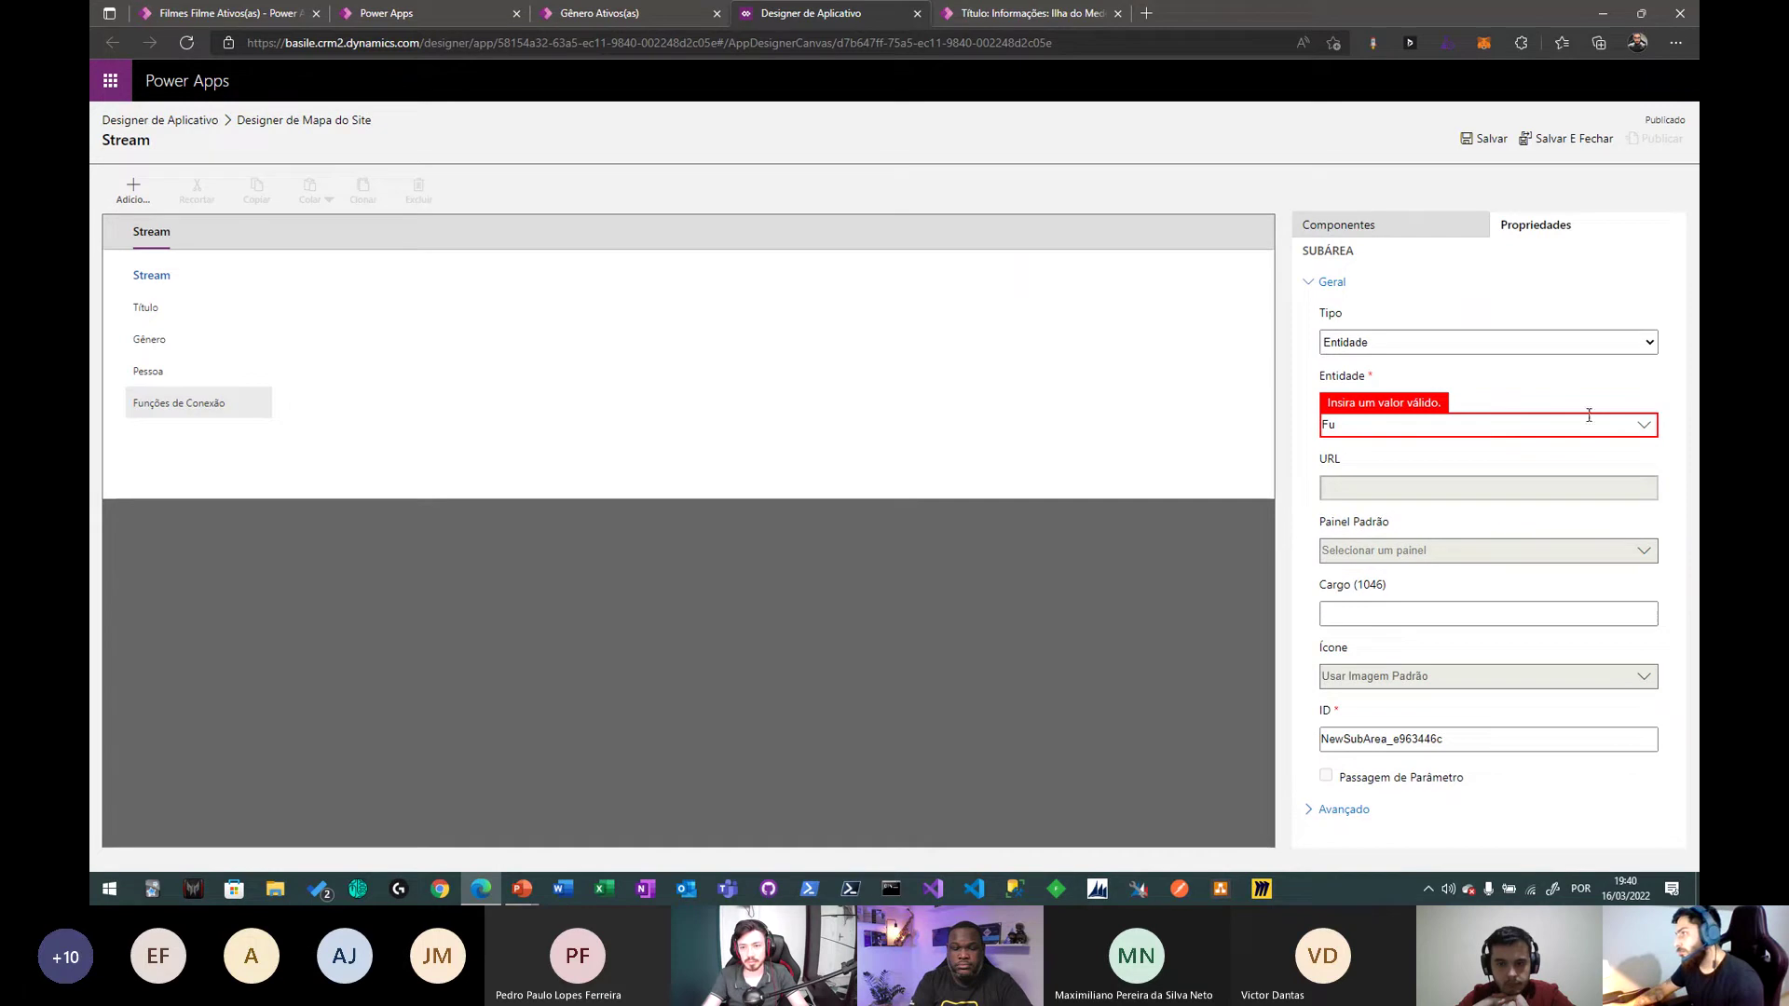
left_click(145, 373)
left_click(180, 406)
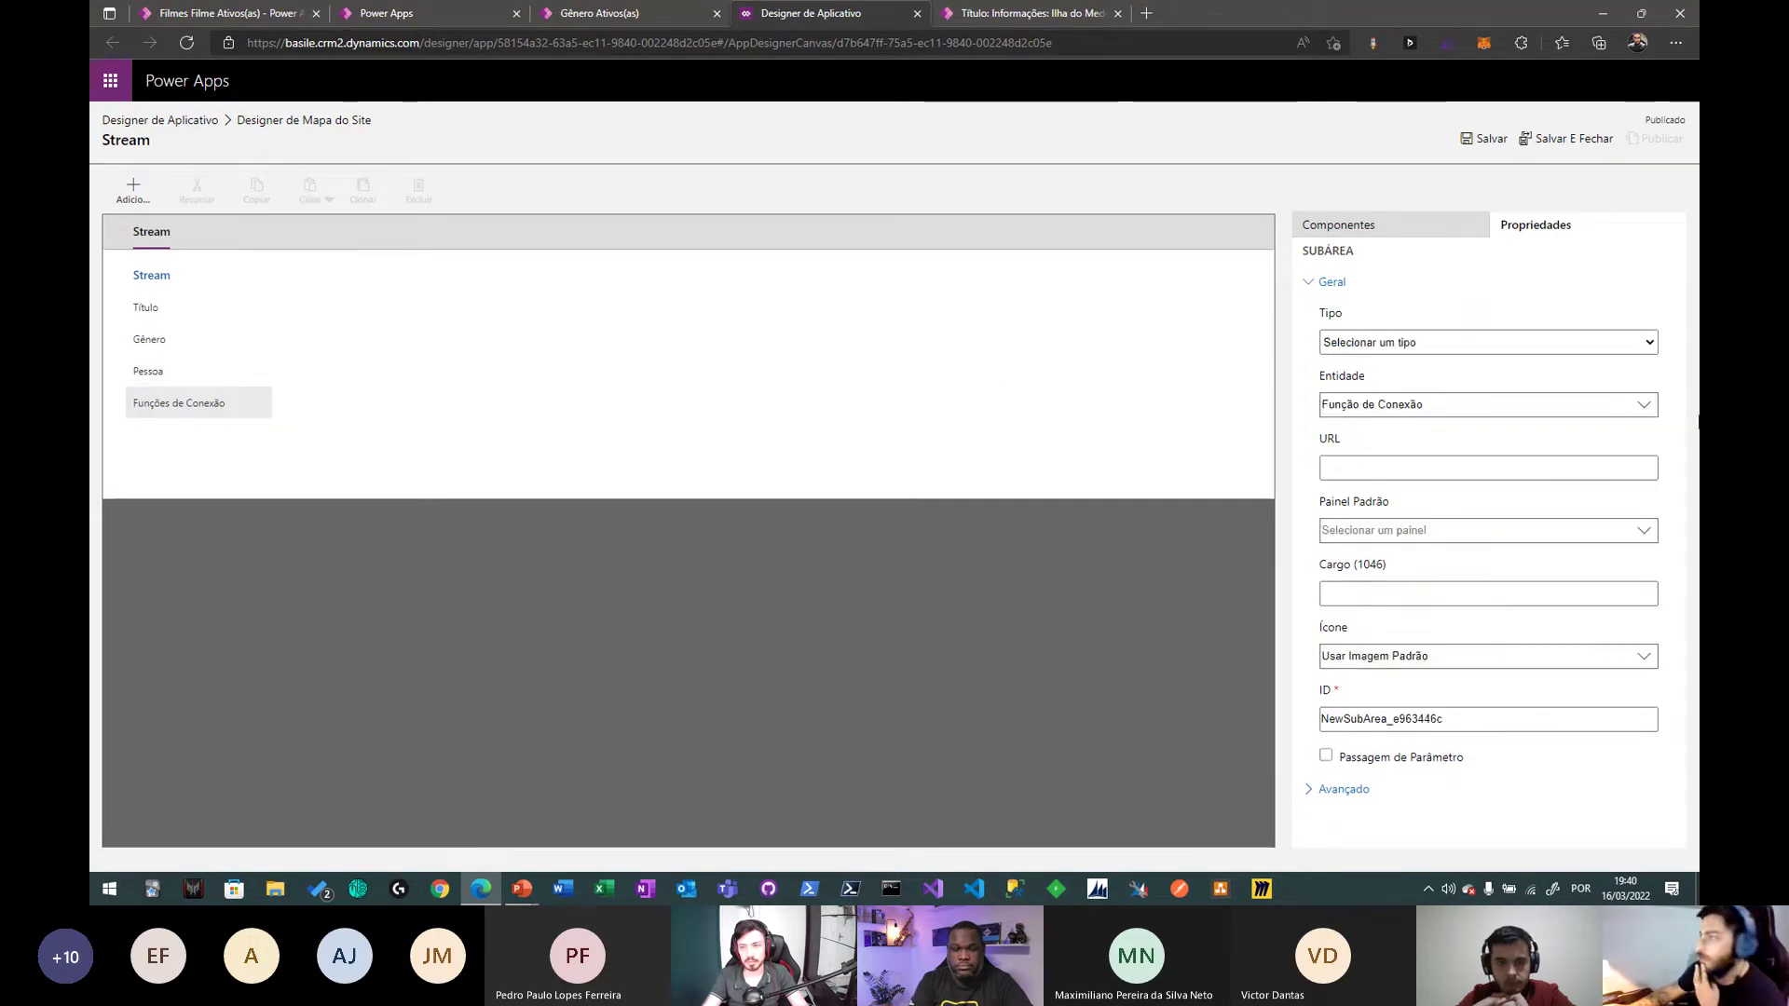
left_click(186, 373)
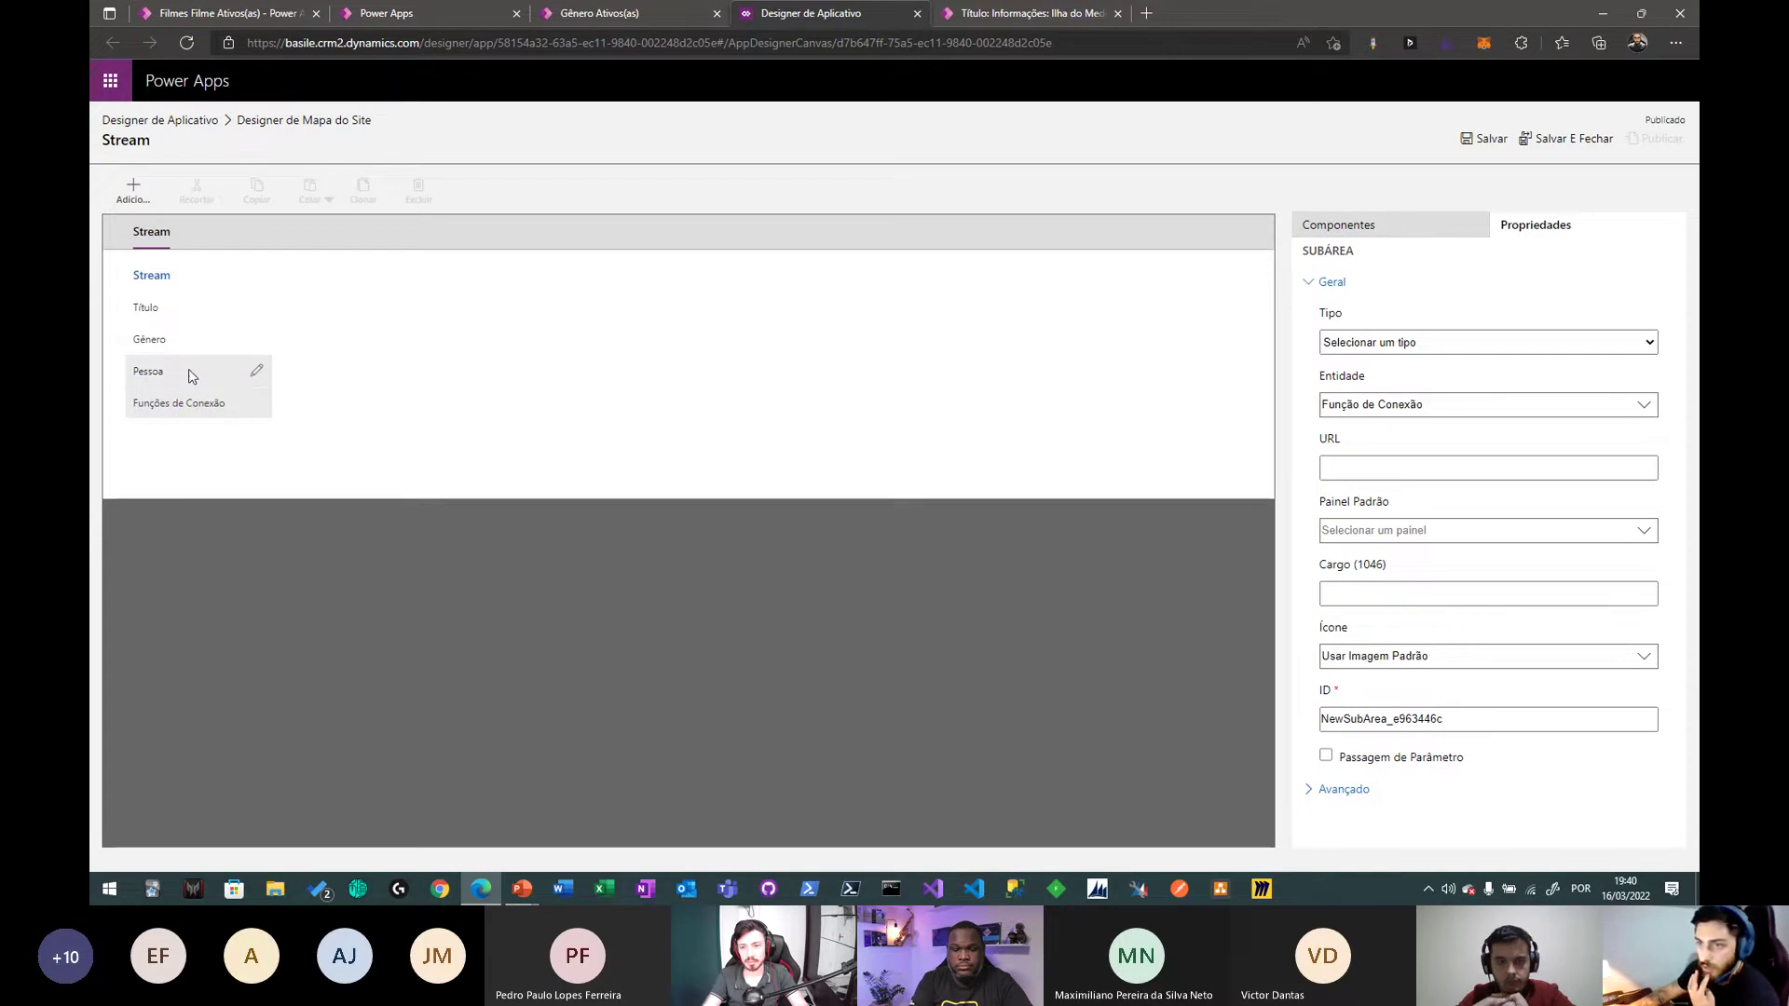
left_click(185, 410)
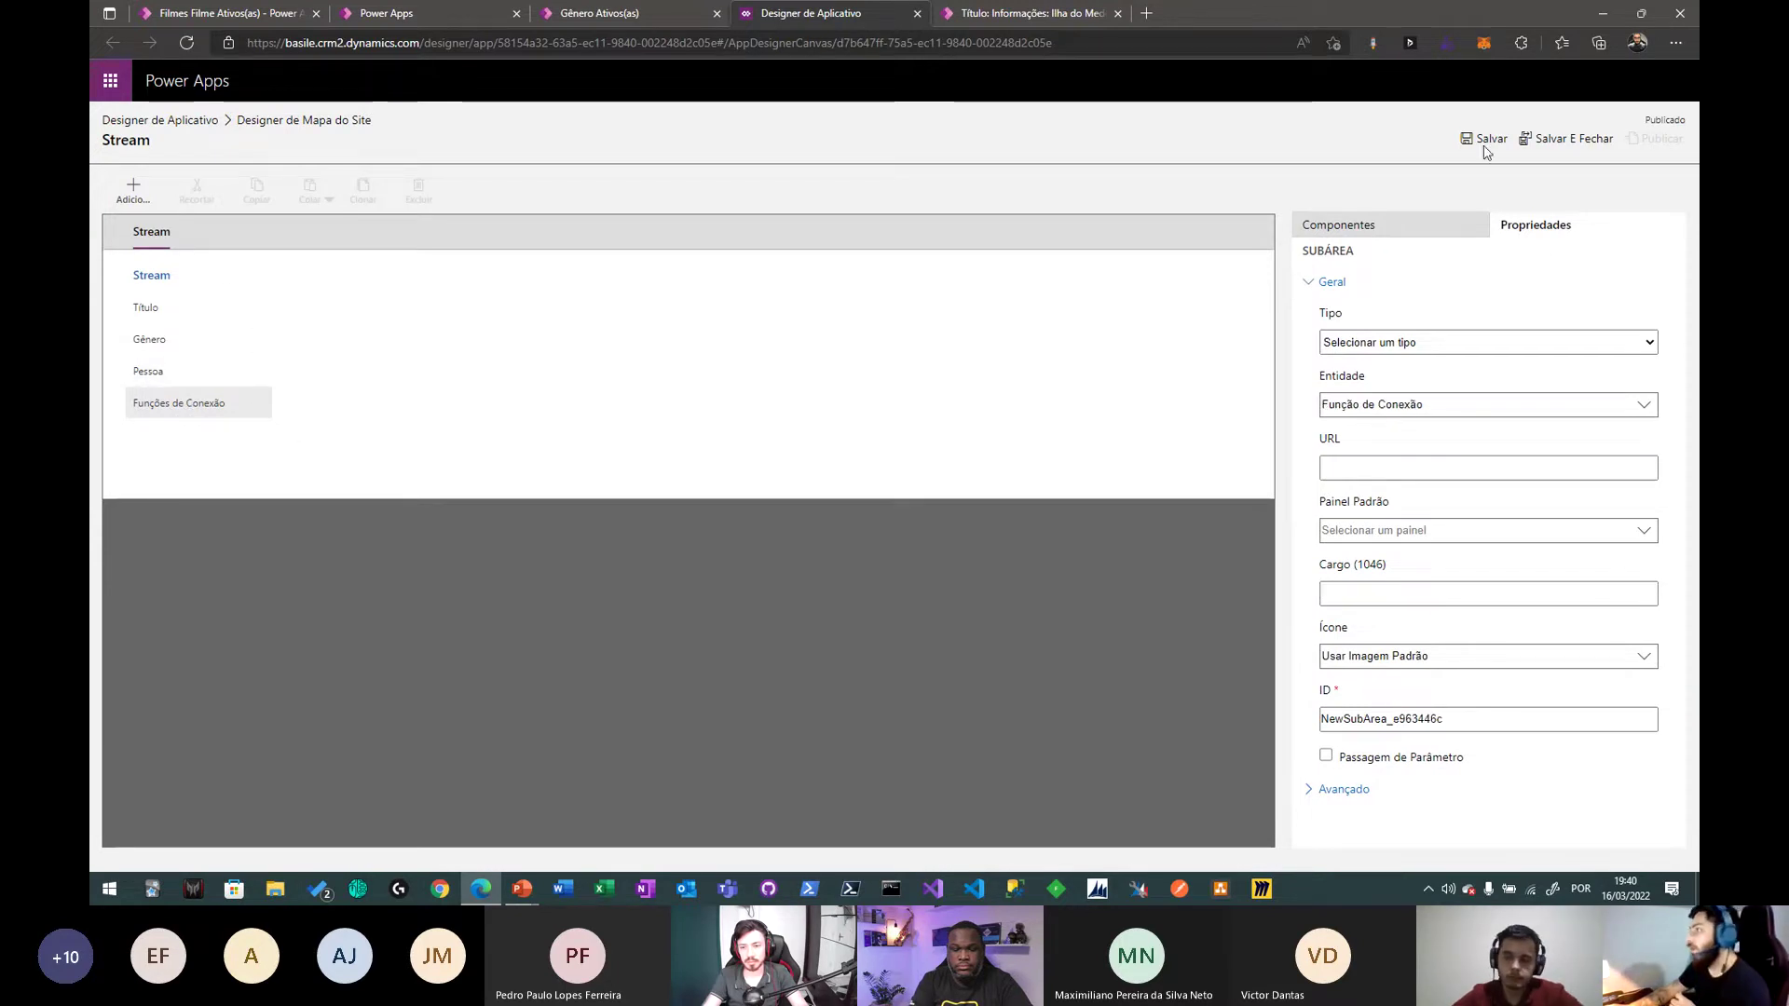
- Save and publish the Stream site map, then close it to return to the app designer
left_click(1481, 138)
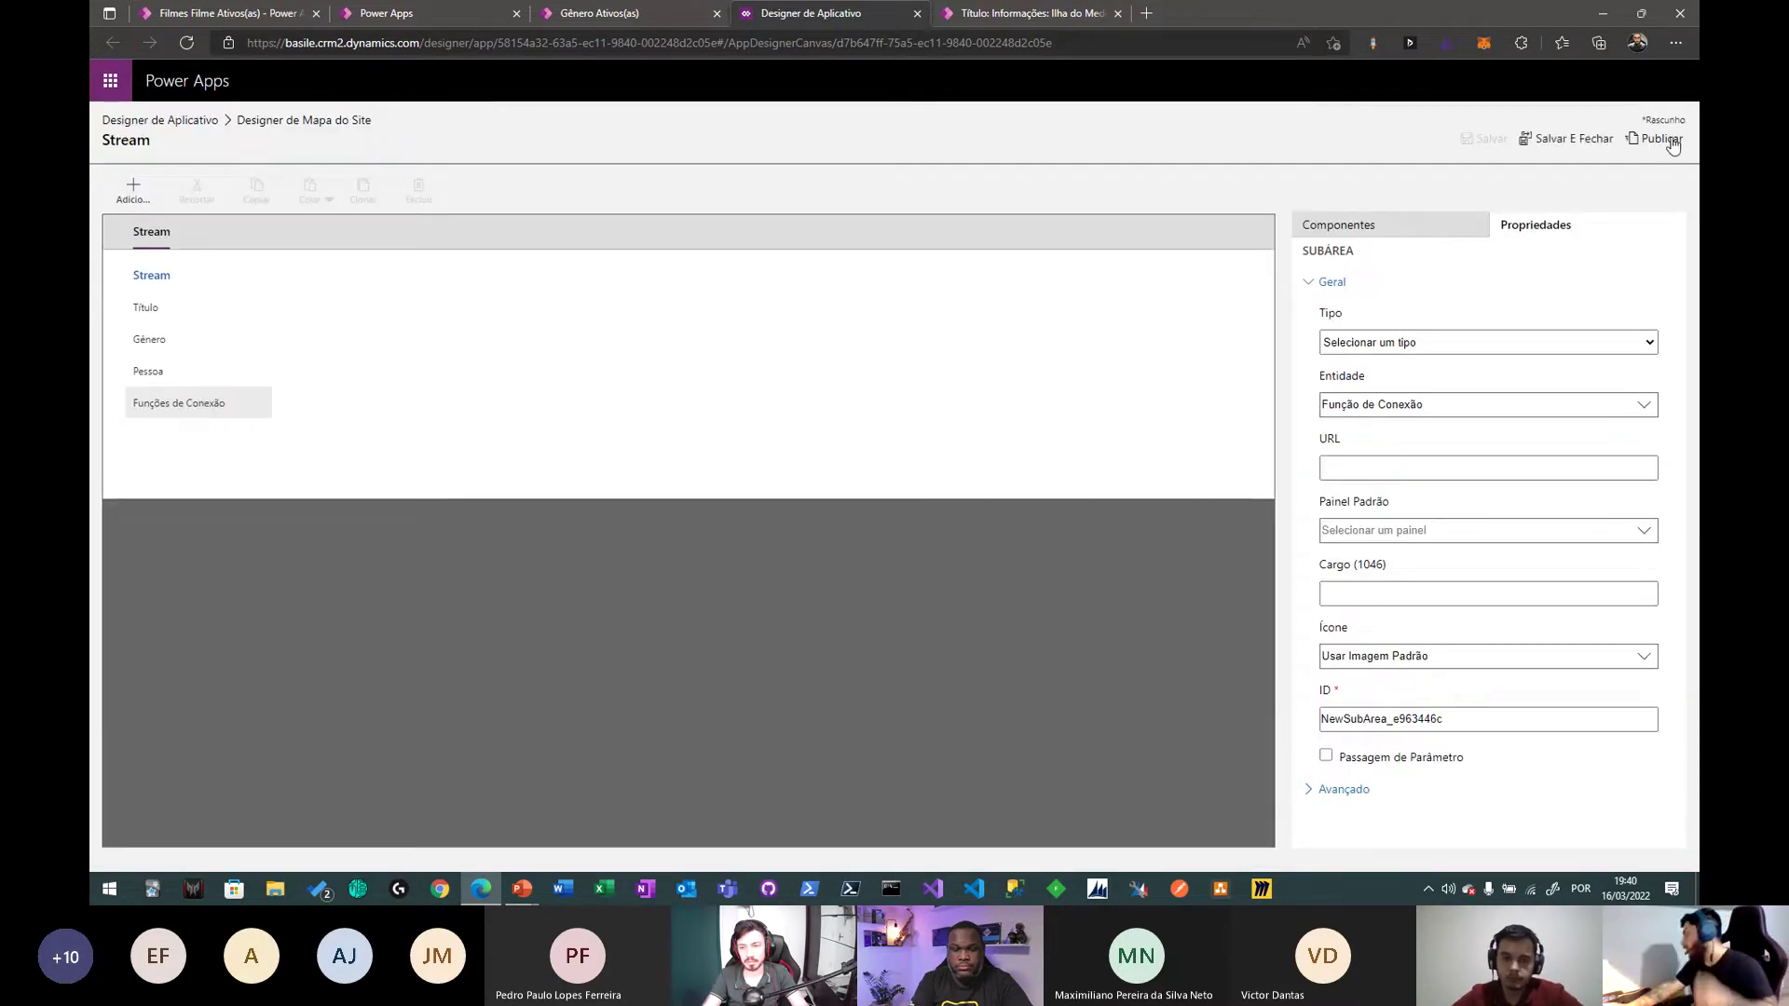
left_click(1670, 137)
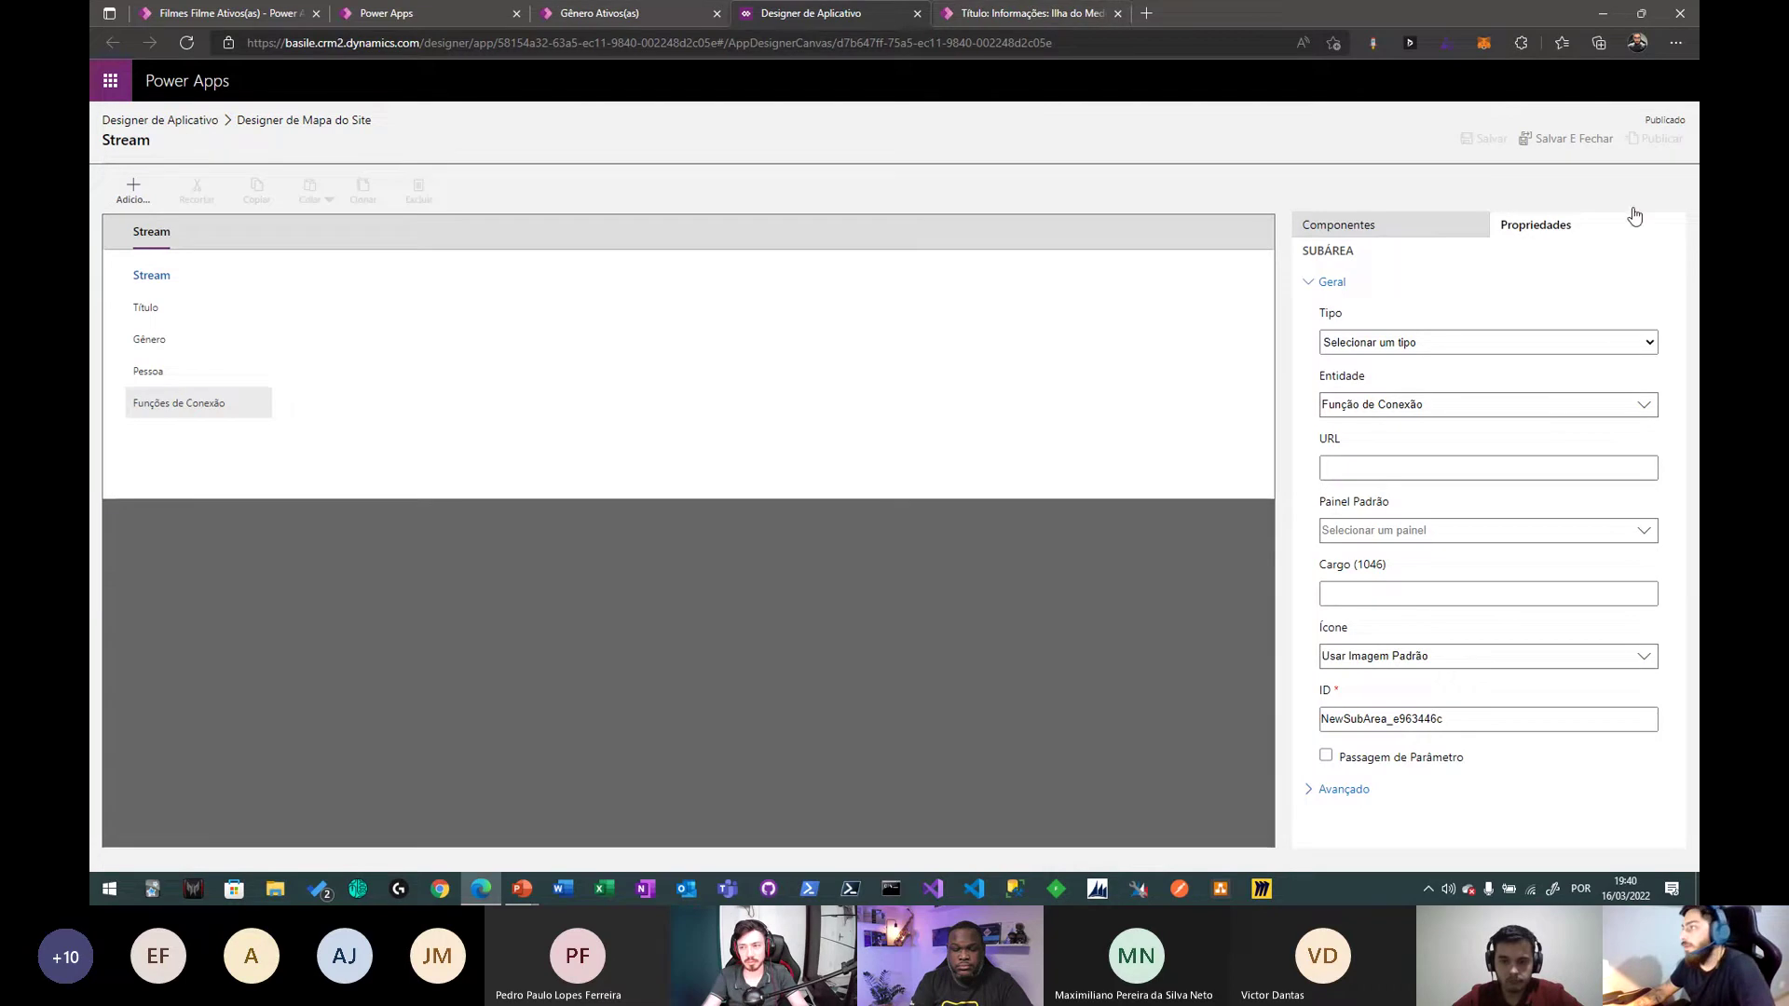
left_click(1552, 140)
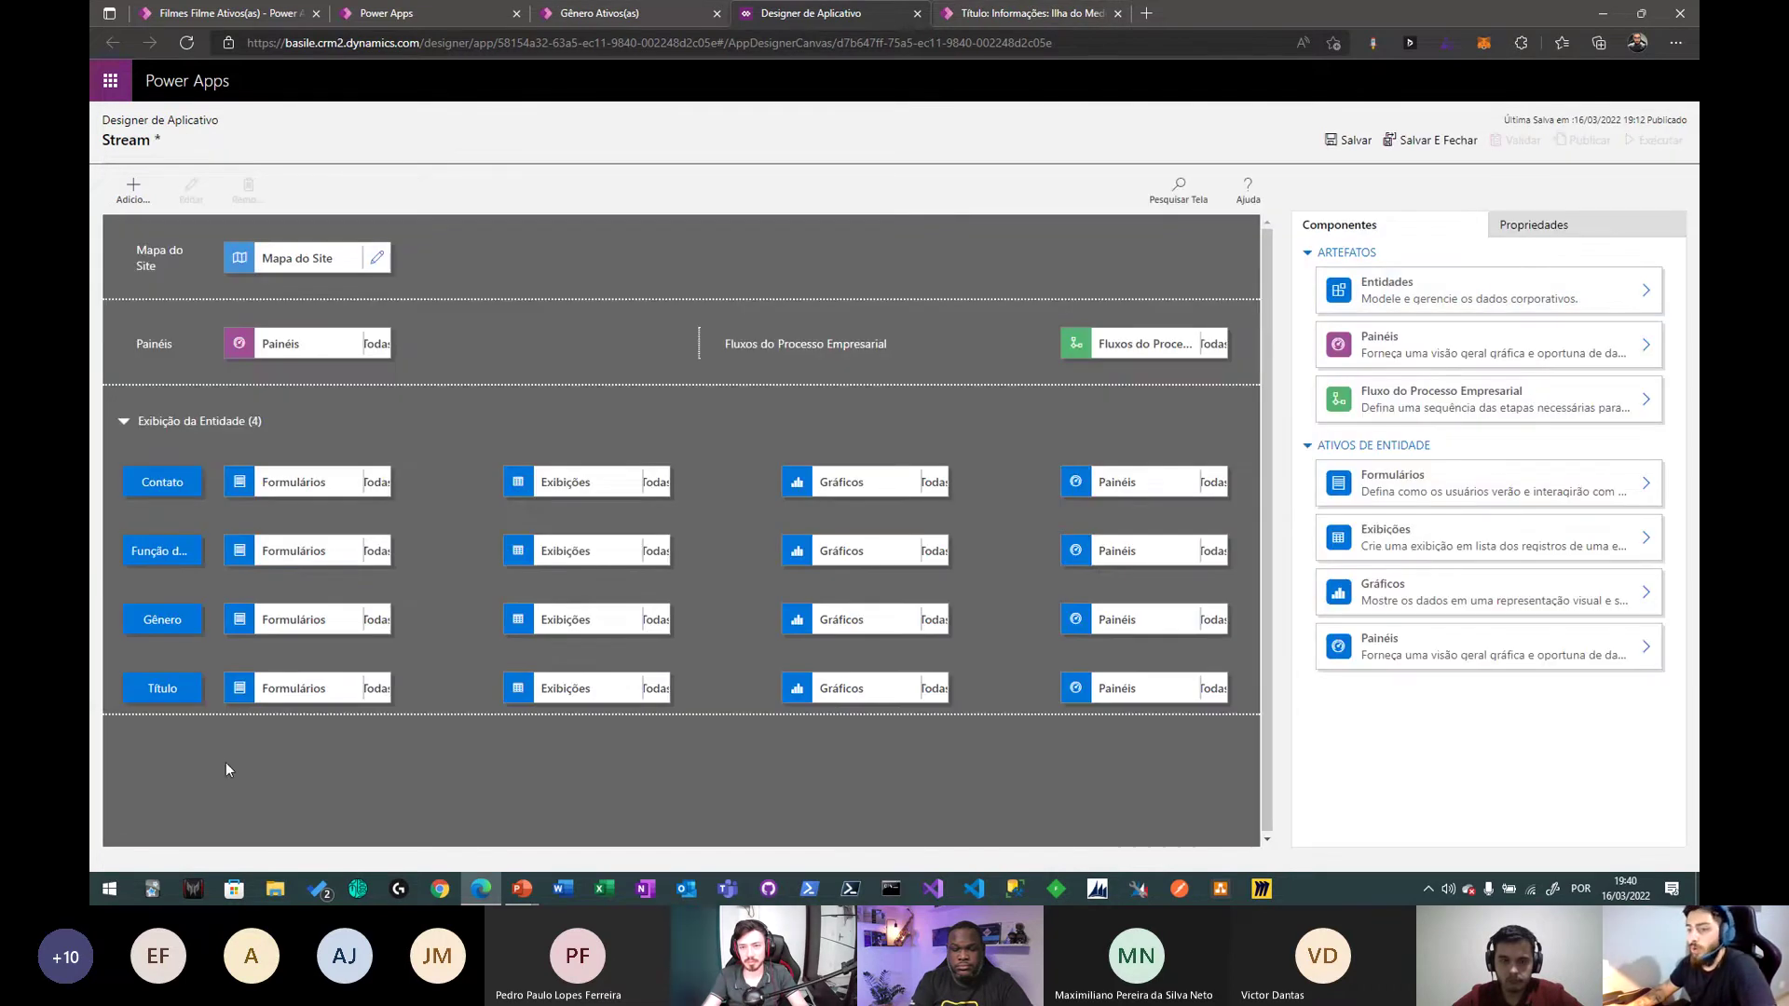
- Search the app's selectable entities for "Fu", then clear the search
left_click(1479, 285)
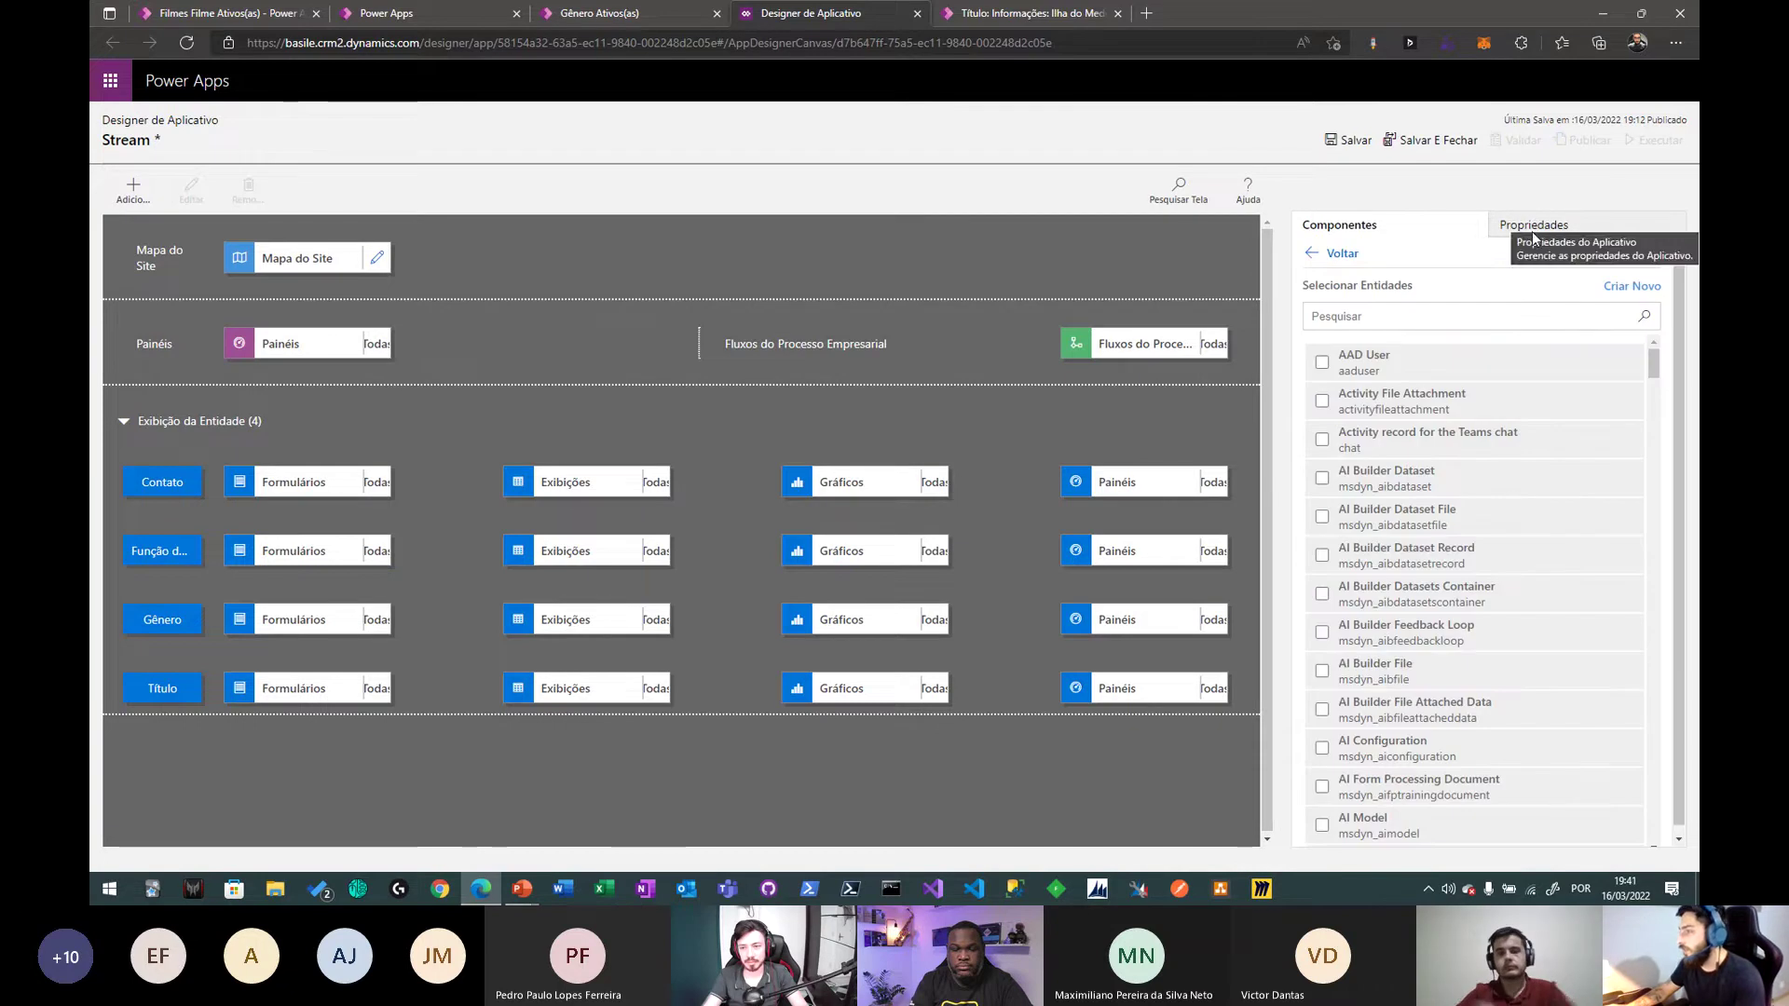
type("Fu")
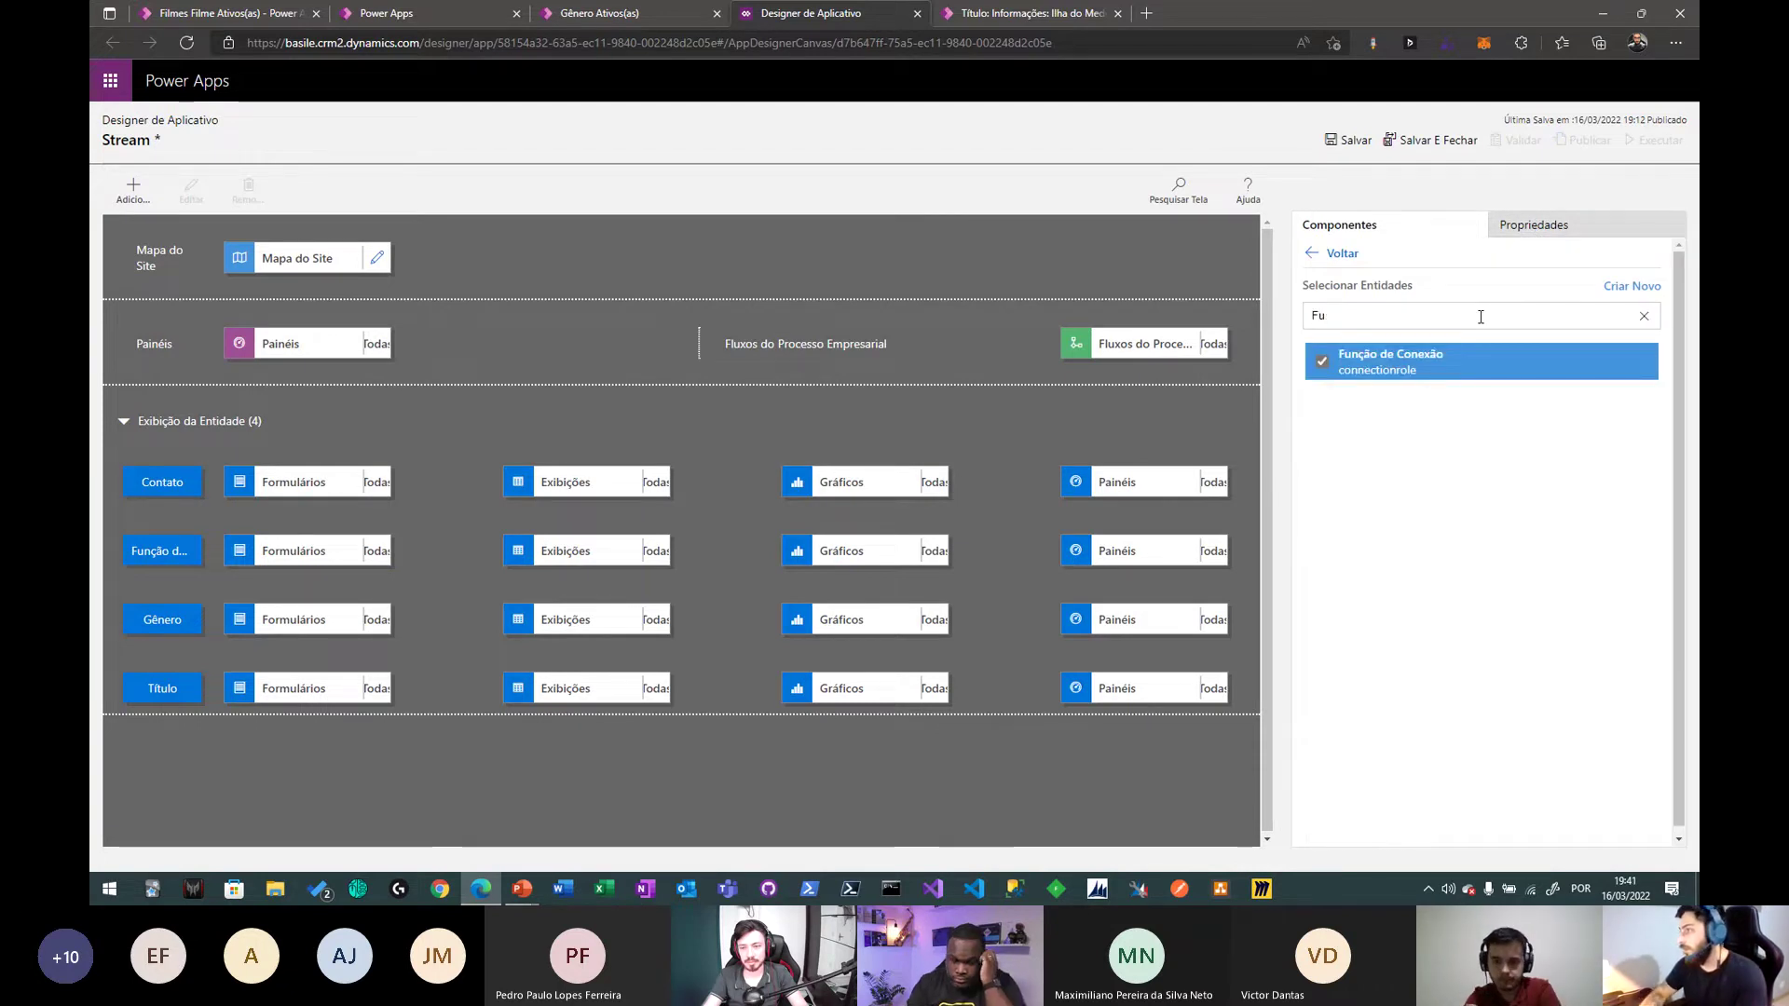
key("BackSpace")
key("BackSpace")
- Save and publish the Stream app, then reload the Ilha do Medo record in the running app
left_click(1333, 139)
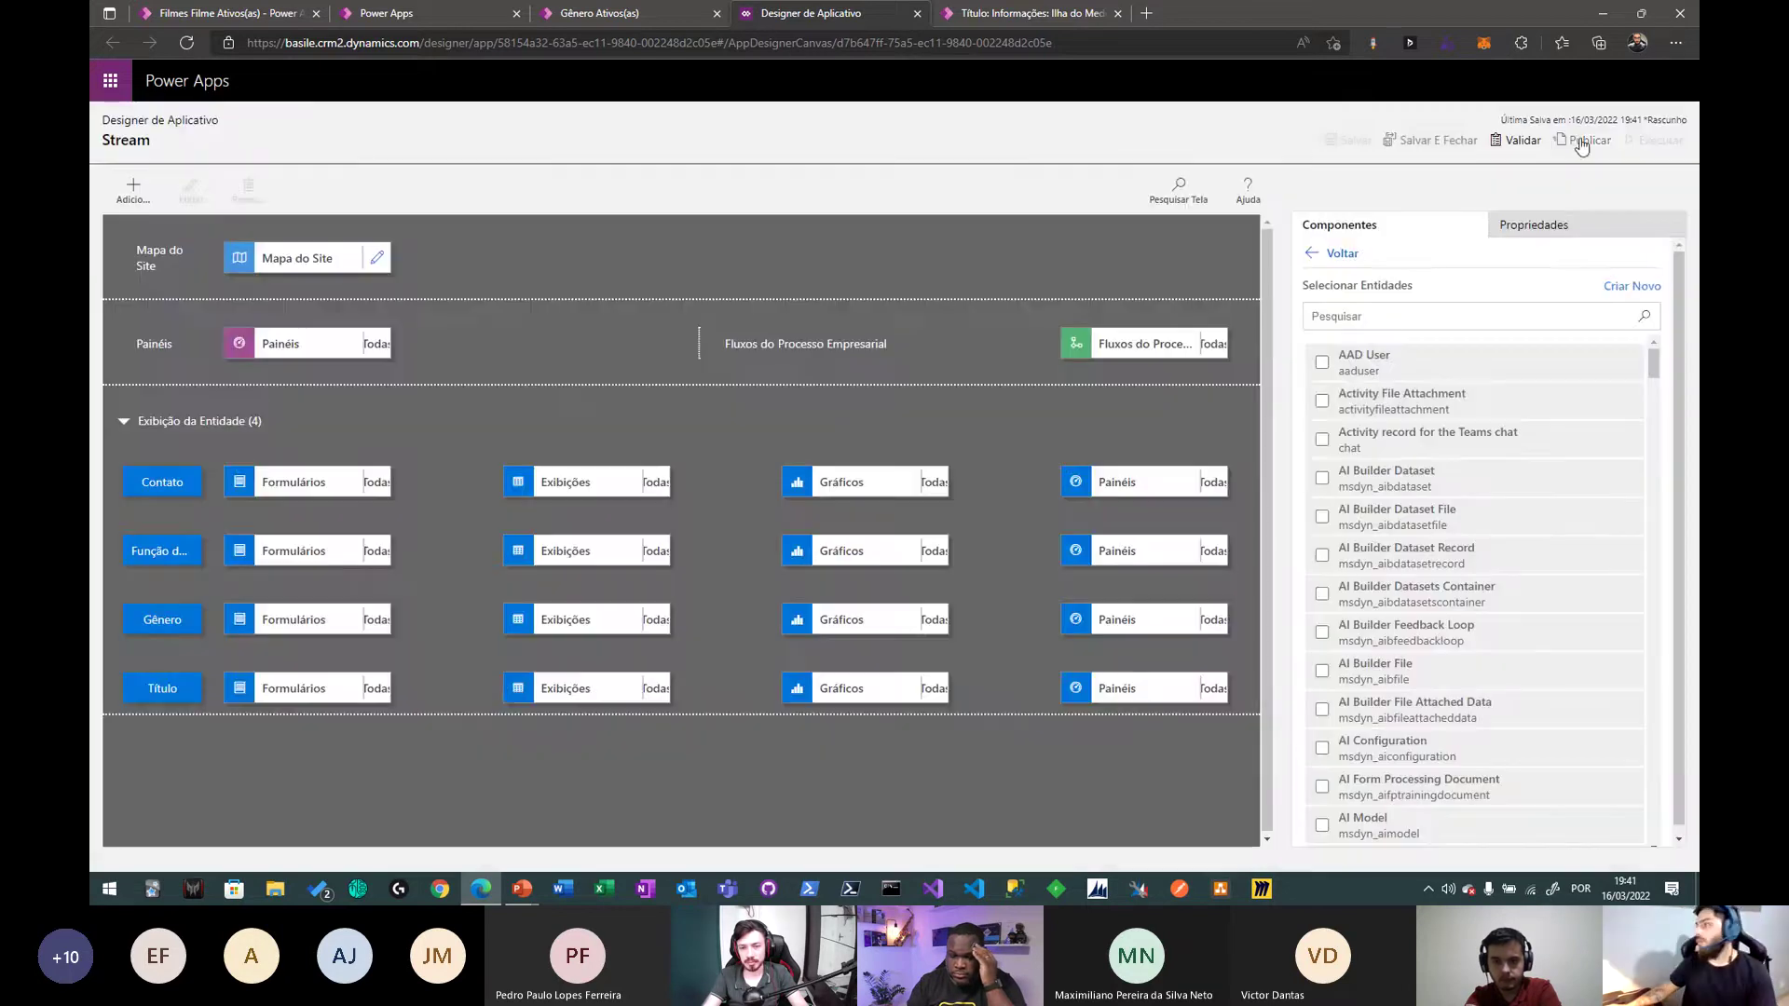
left_click(1581, 141)
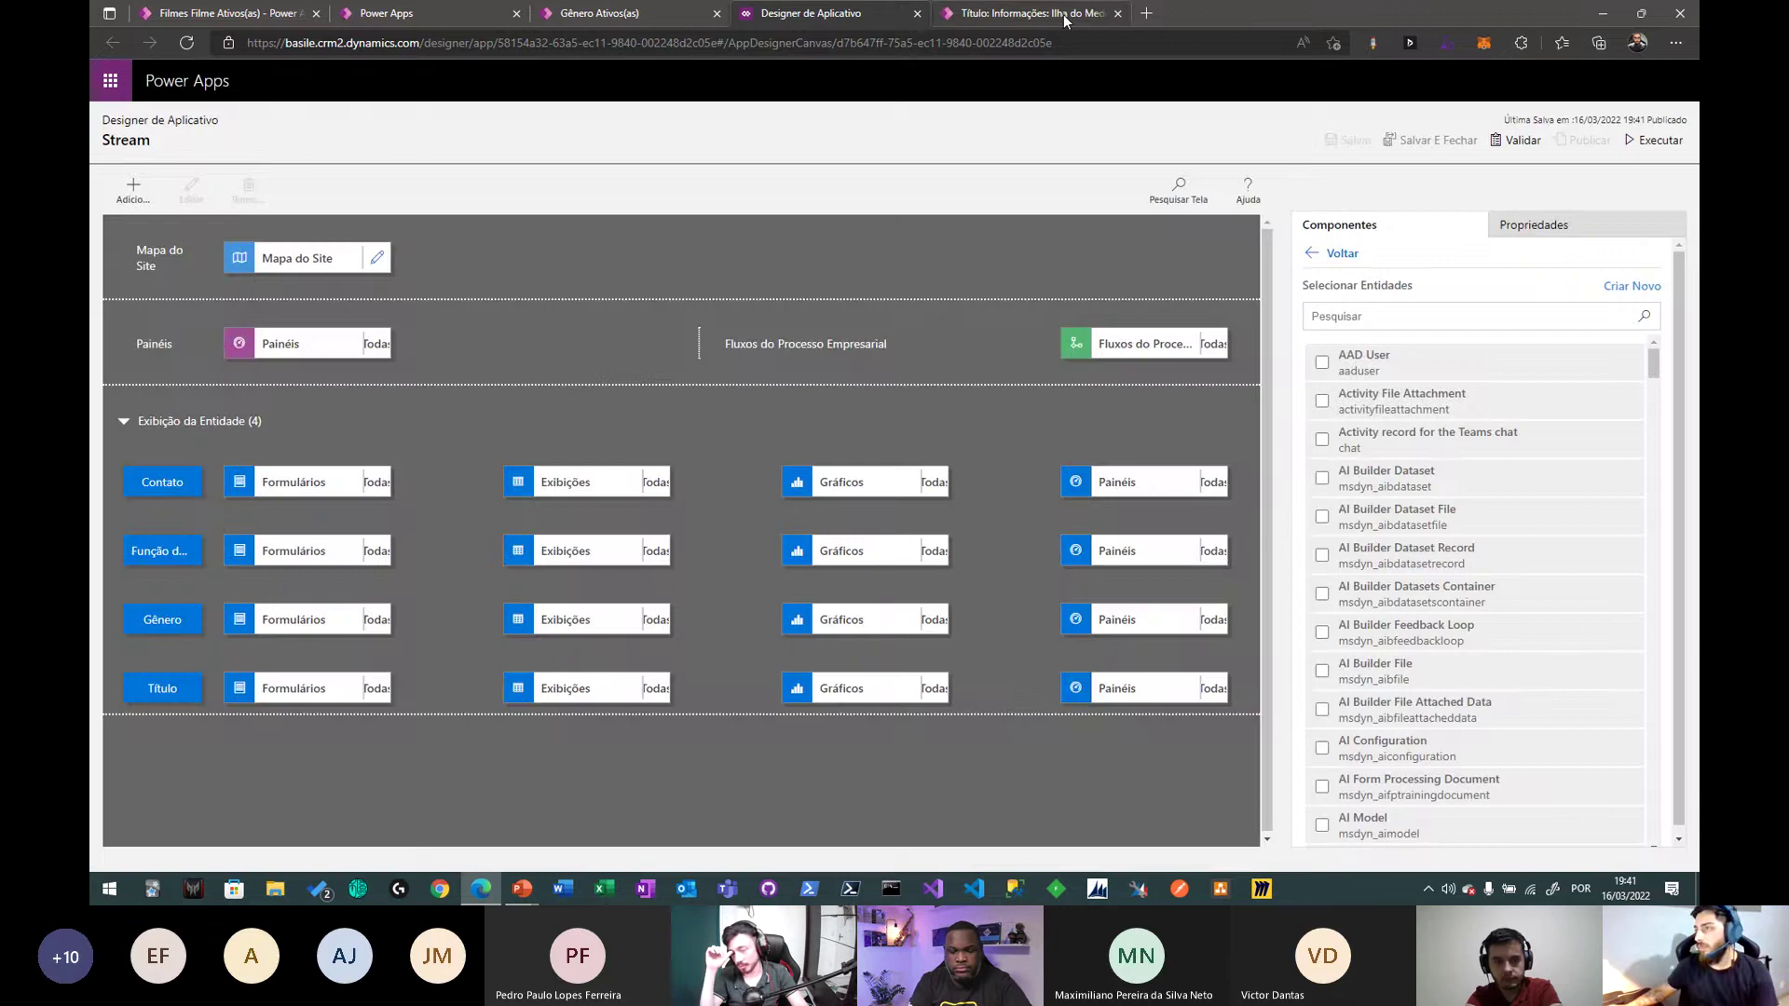
left_click(1064, 14)
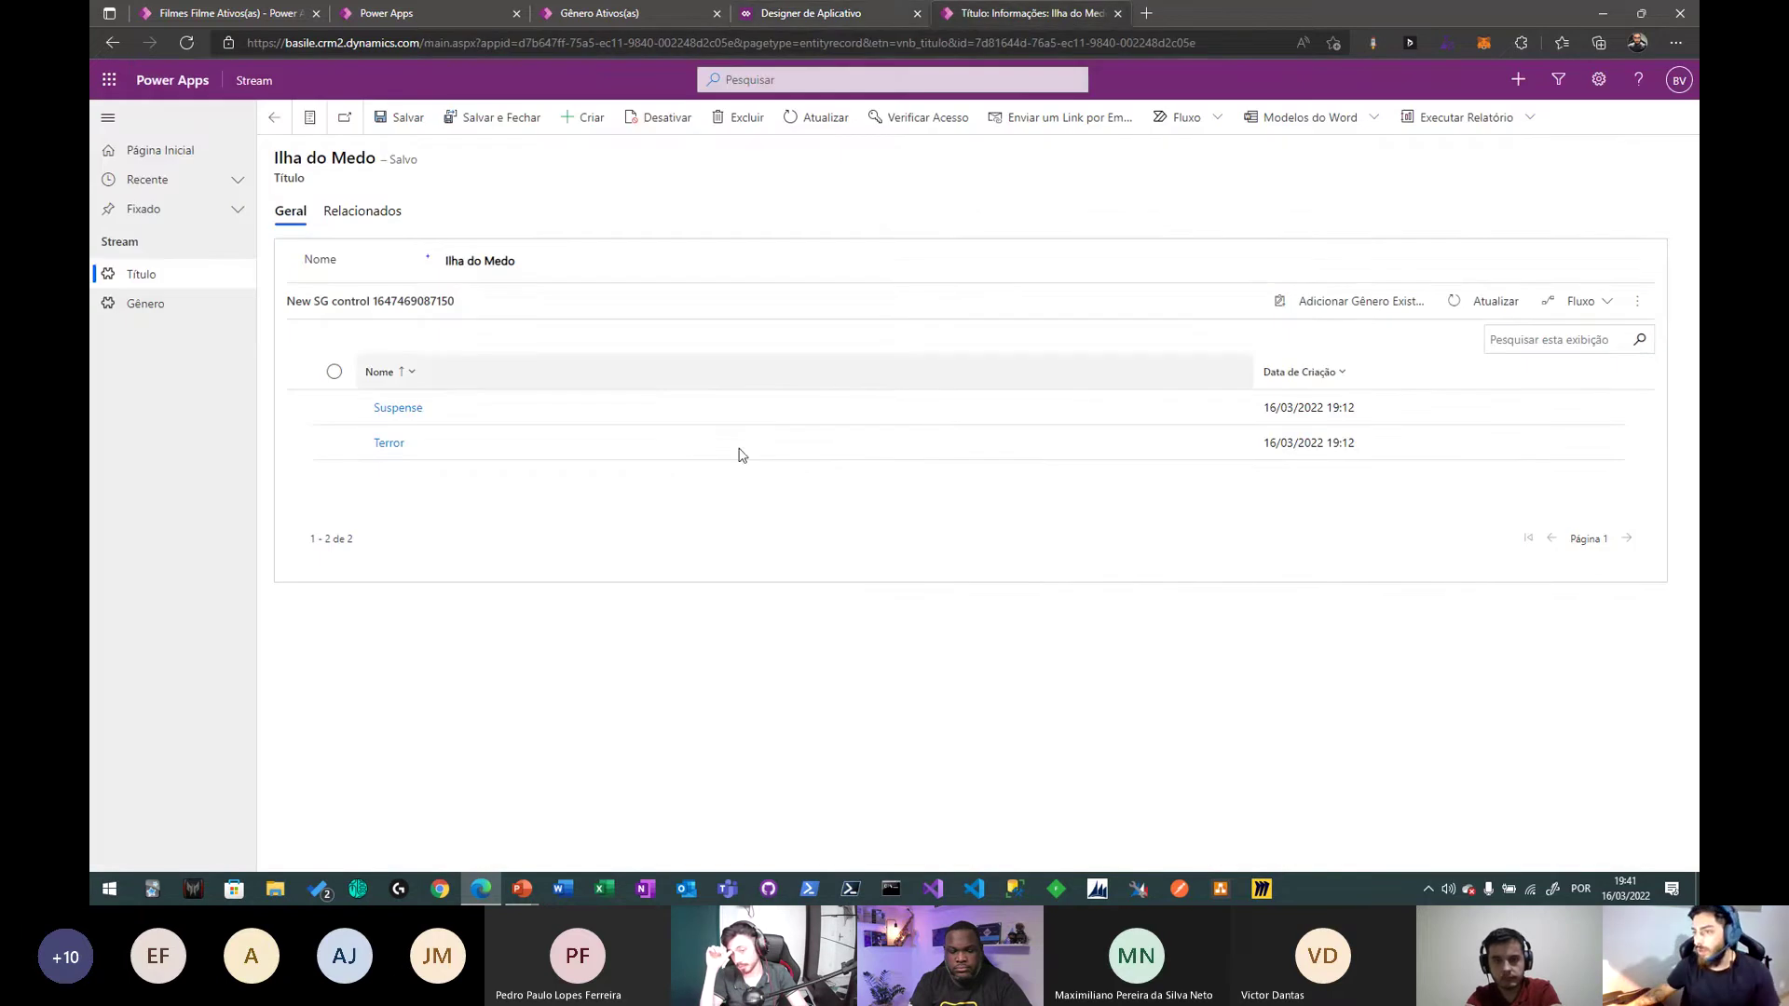
key("F5")
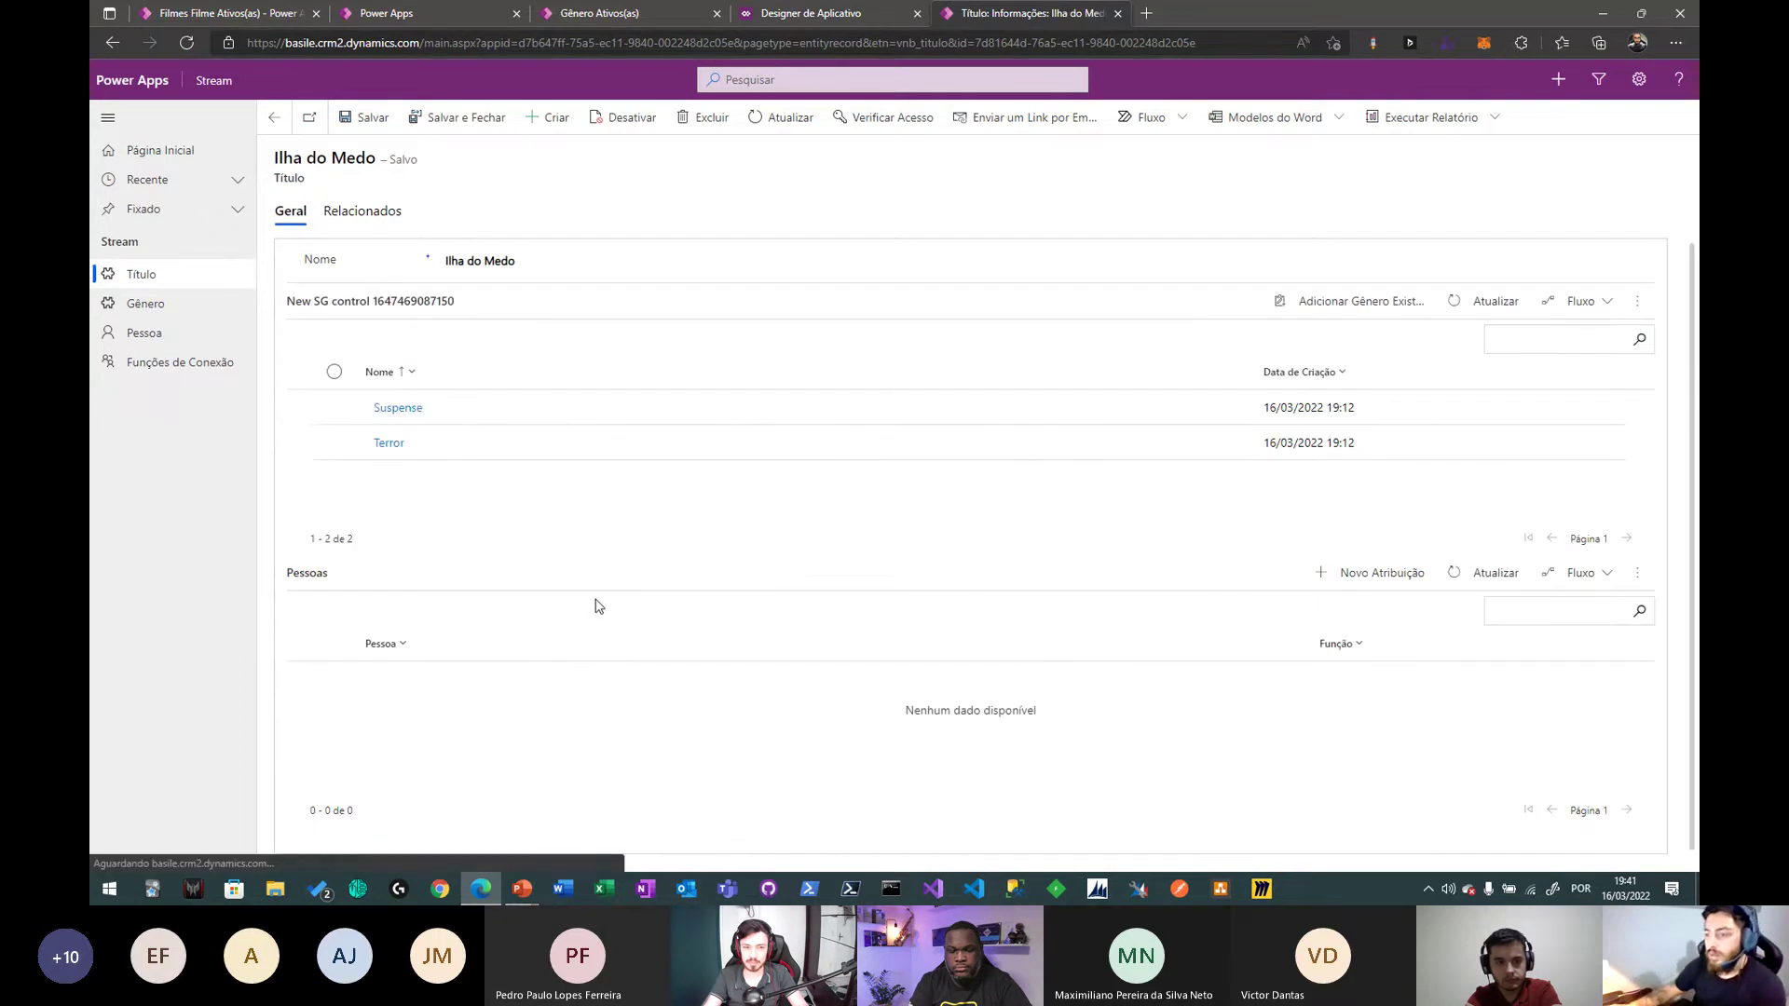
- Create a Pessoa record with Nome Leonardo and Sobrenome DiCaprio, then save and close it
left_click(149, 336)
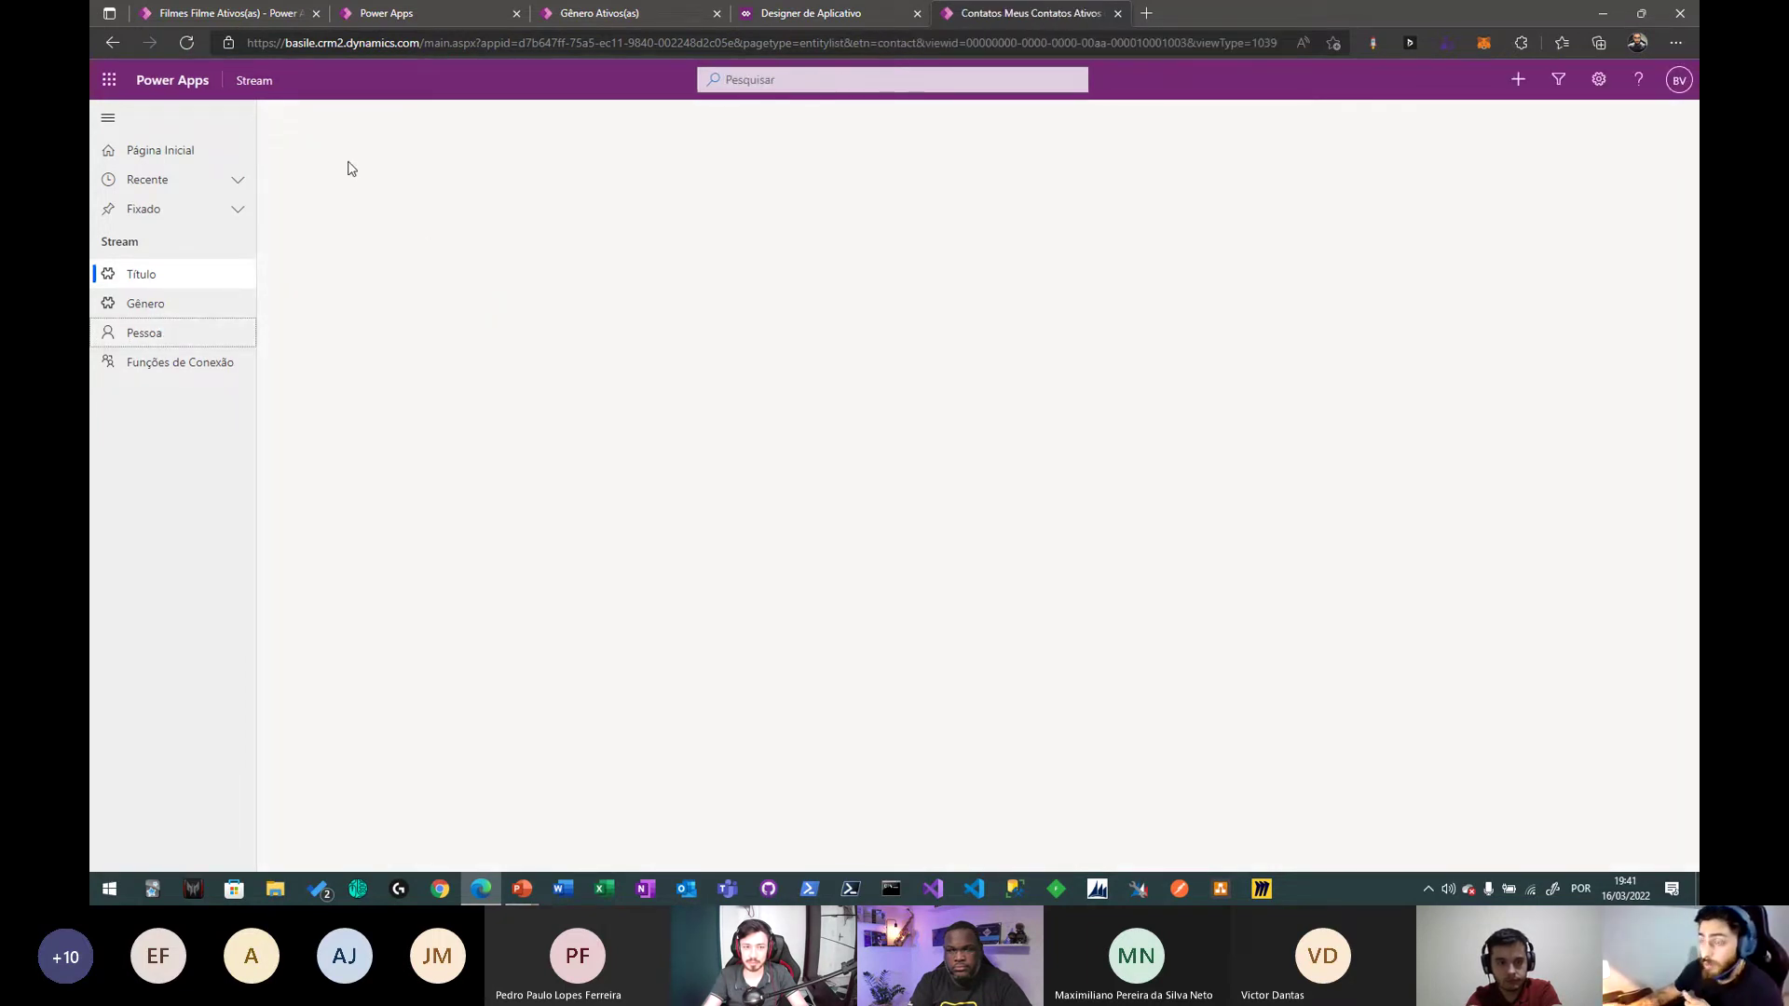
left_click(458, 125)
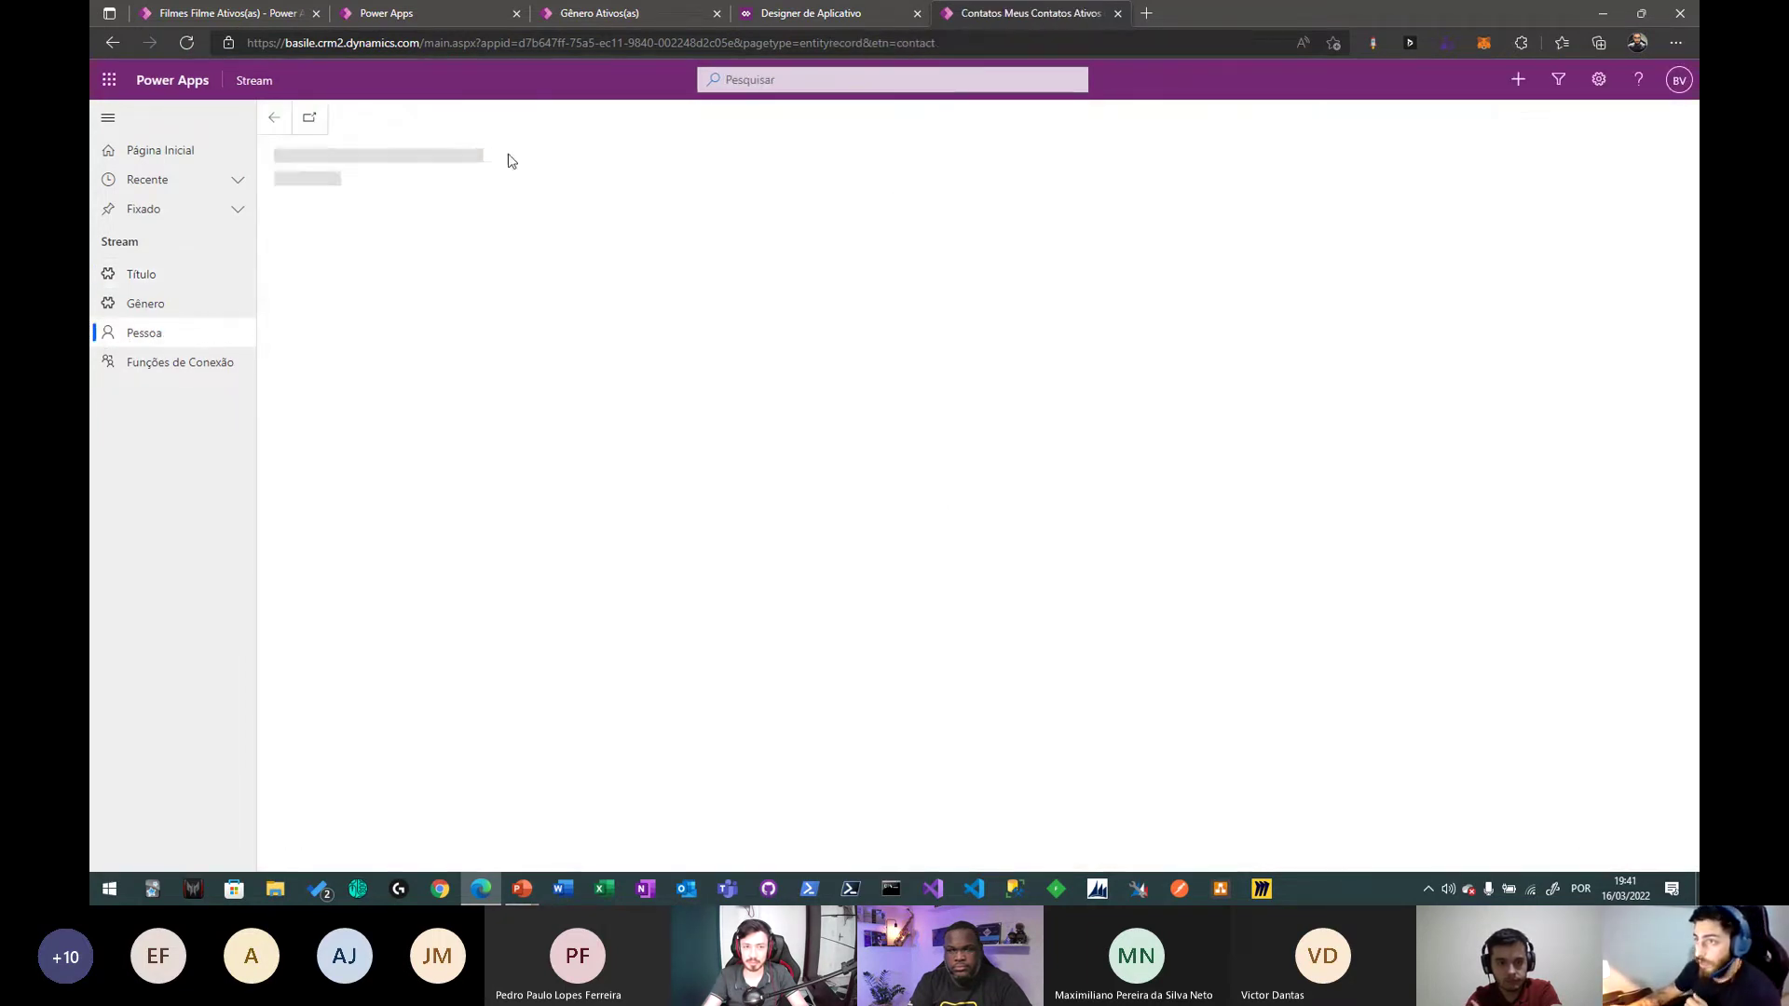
left_click(575, 287)
type("Leonardo Di")
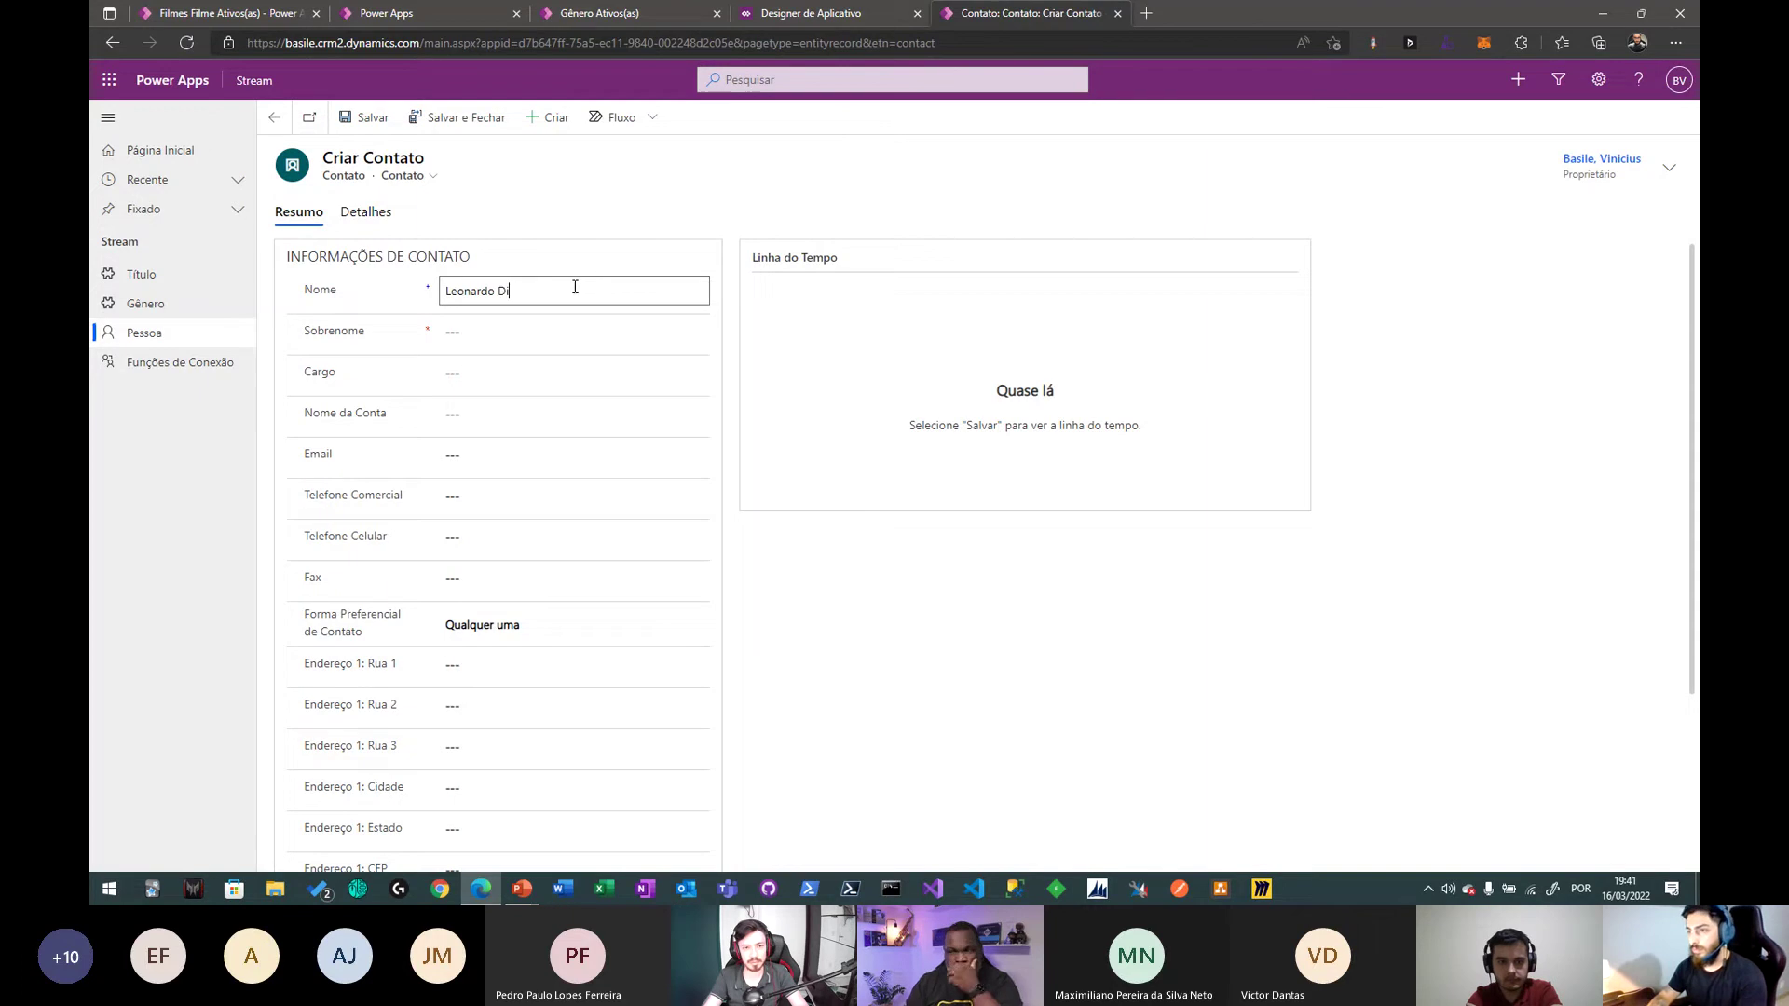
key("BackSpace")
key("BackSpace")
key("BackSpace")
key("Tab")
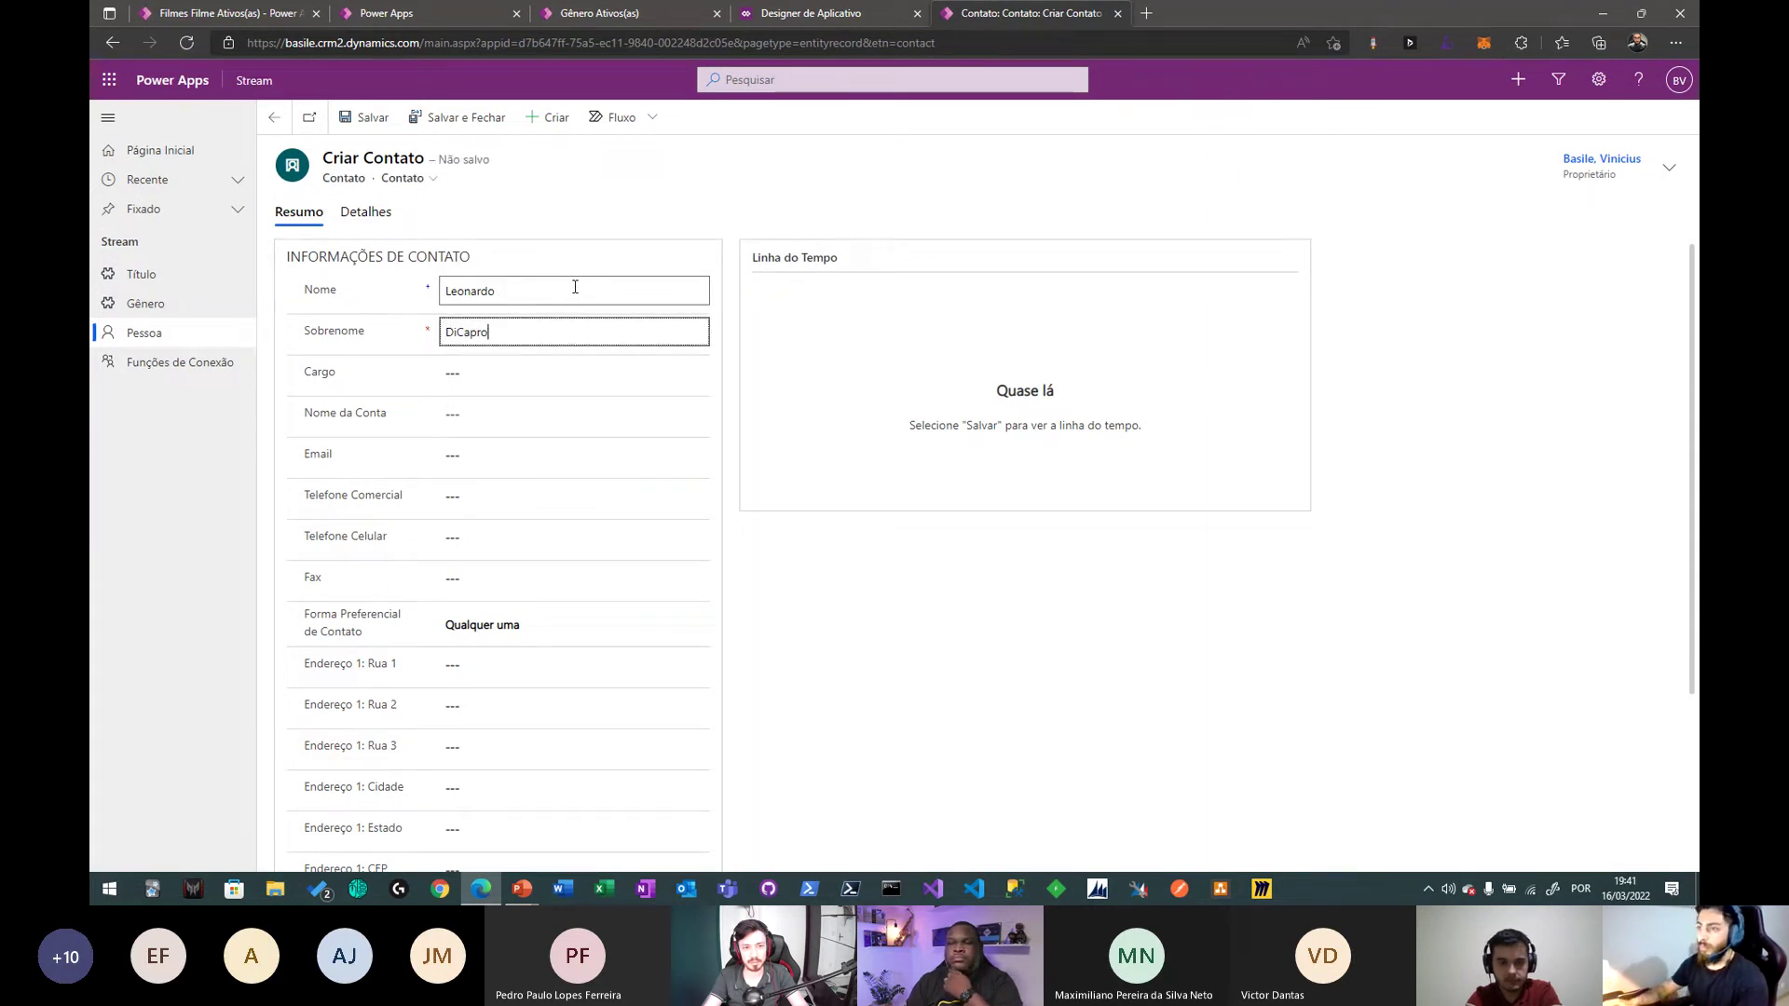
left_click(456, 129)
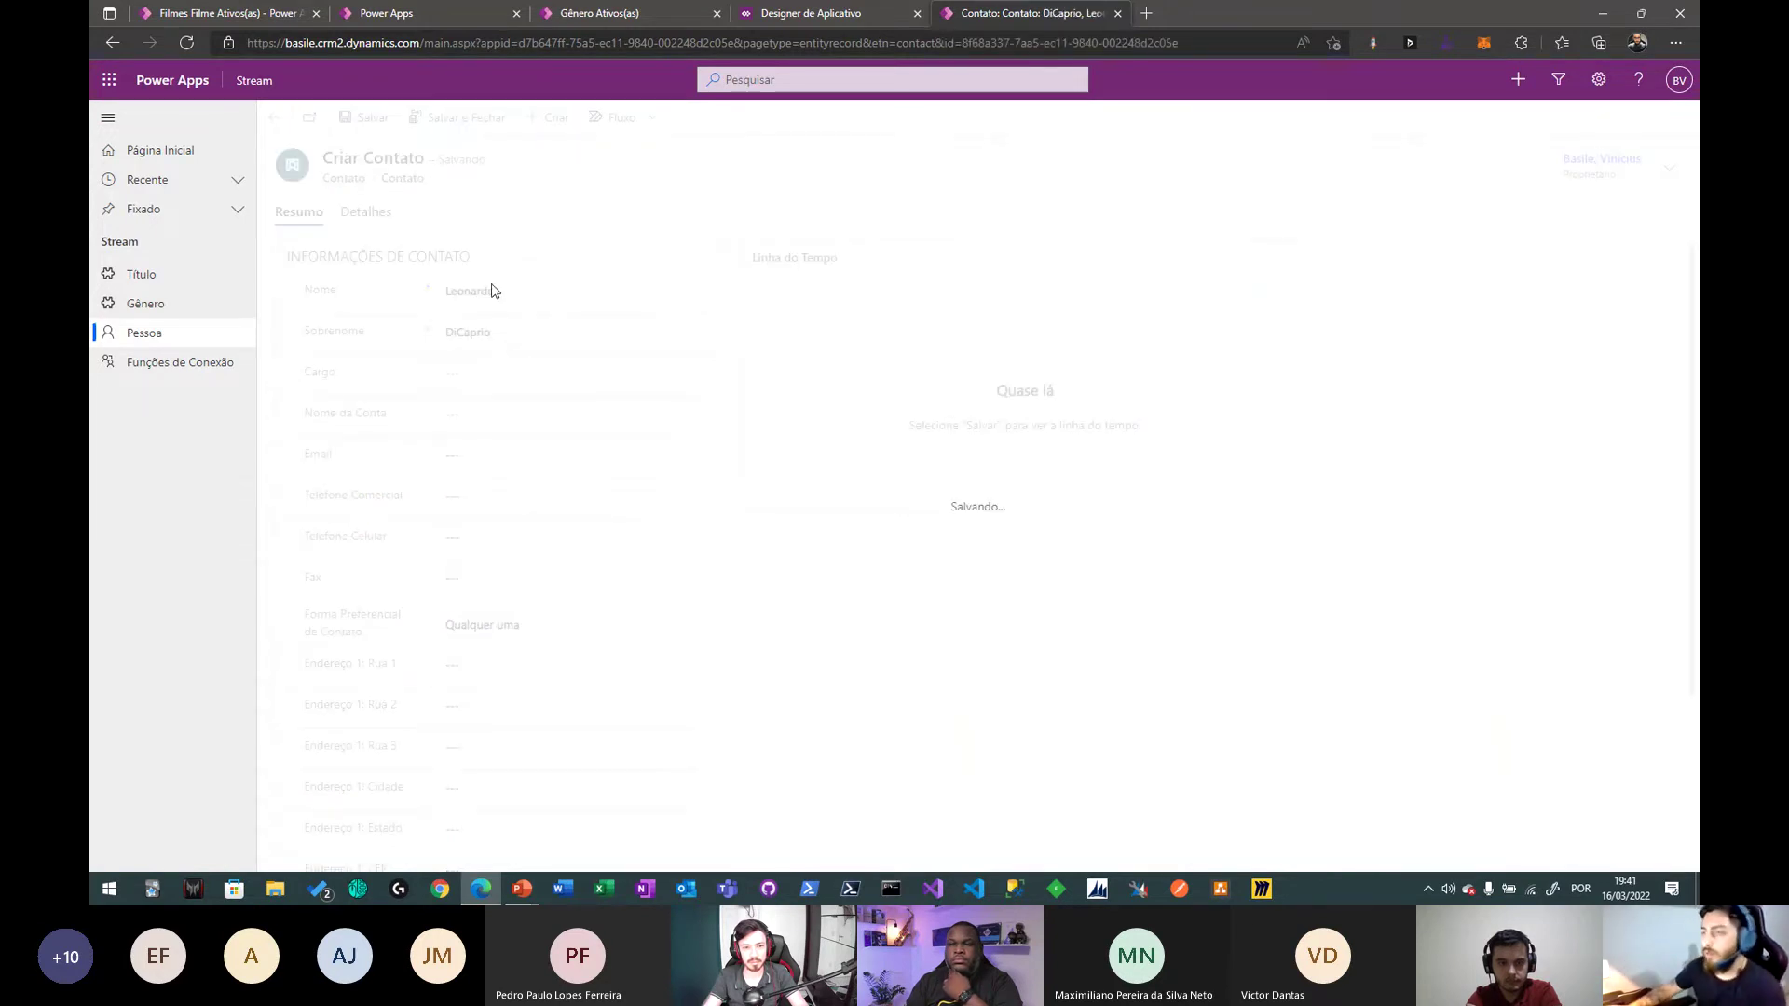
- Create another Pessoa record with Nome Guilhermo and Sobrenome Del Toro, then save and close it
left_click(451, 119)
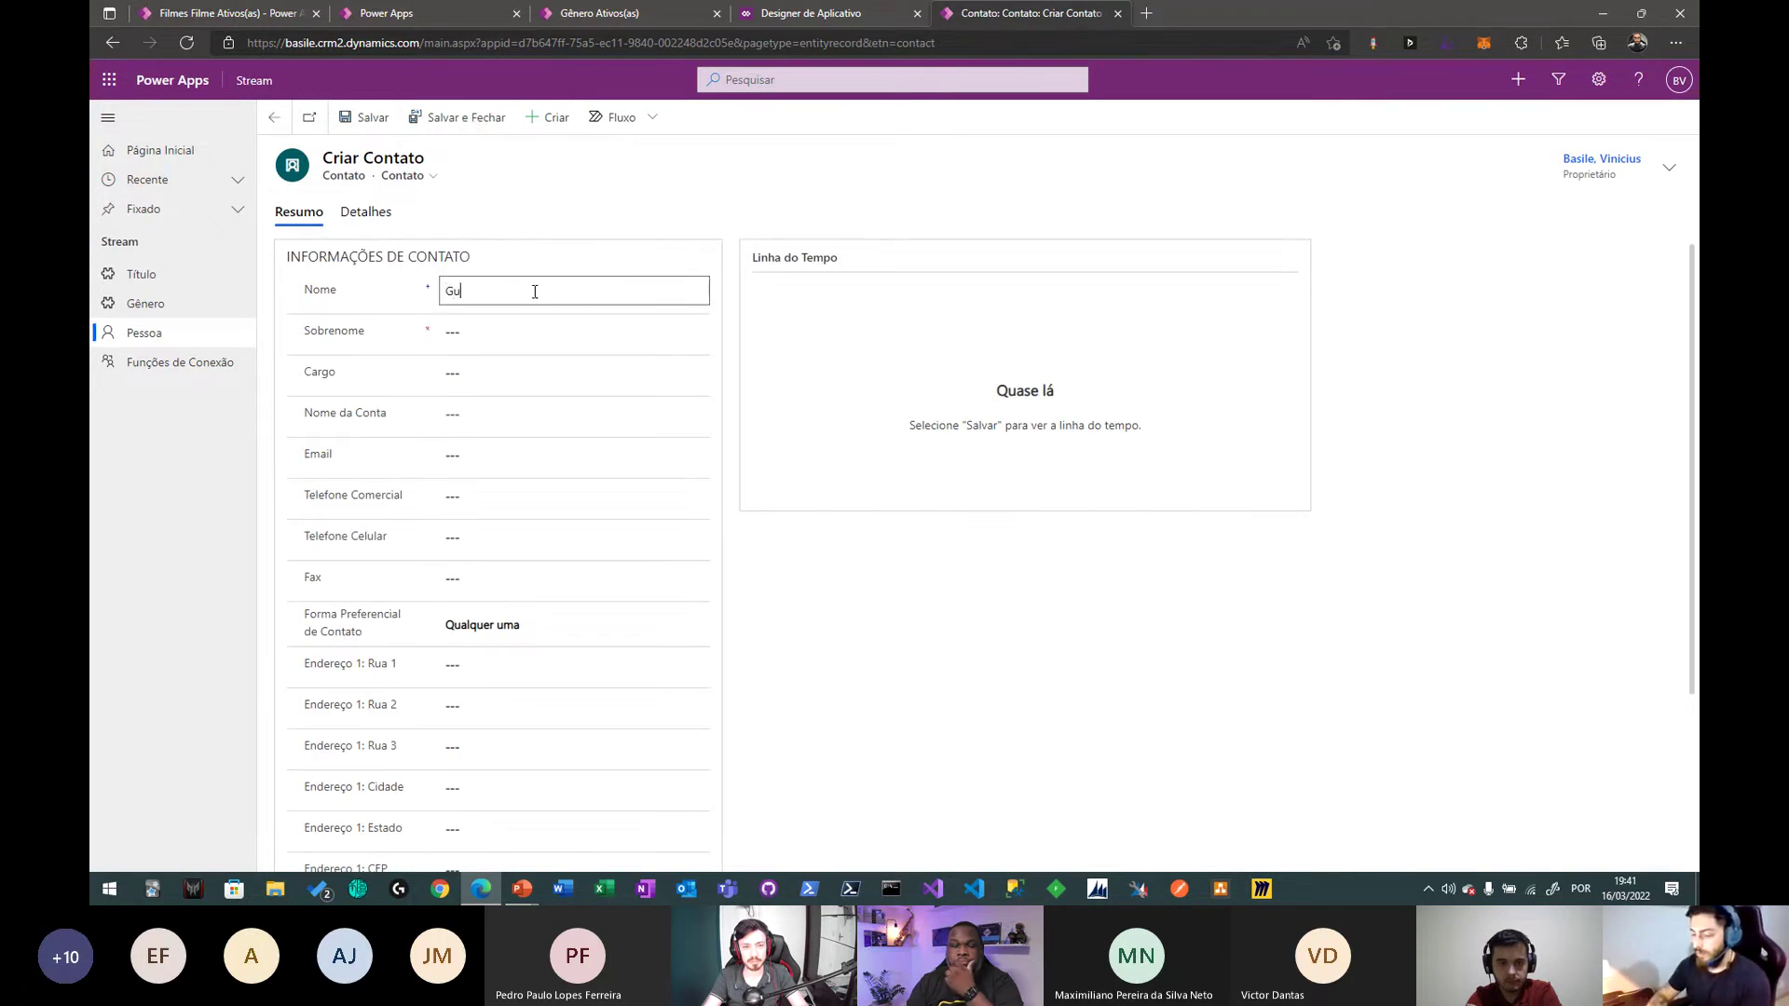
type("Guilhermo")
key("Tab")
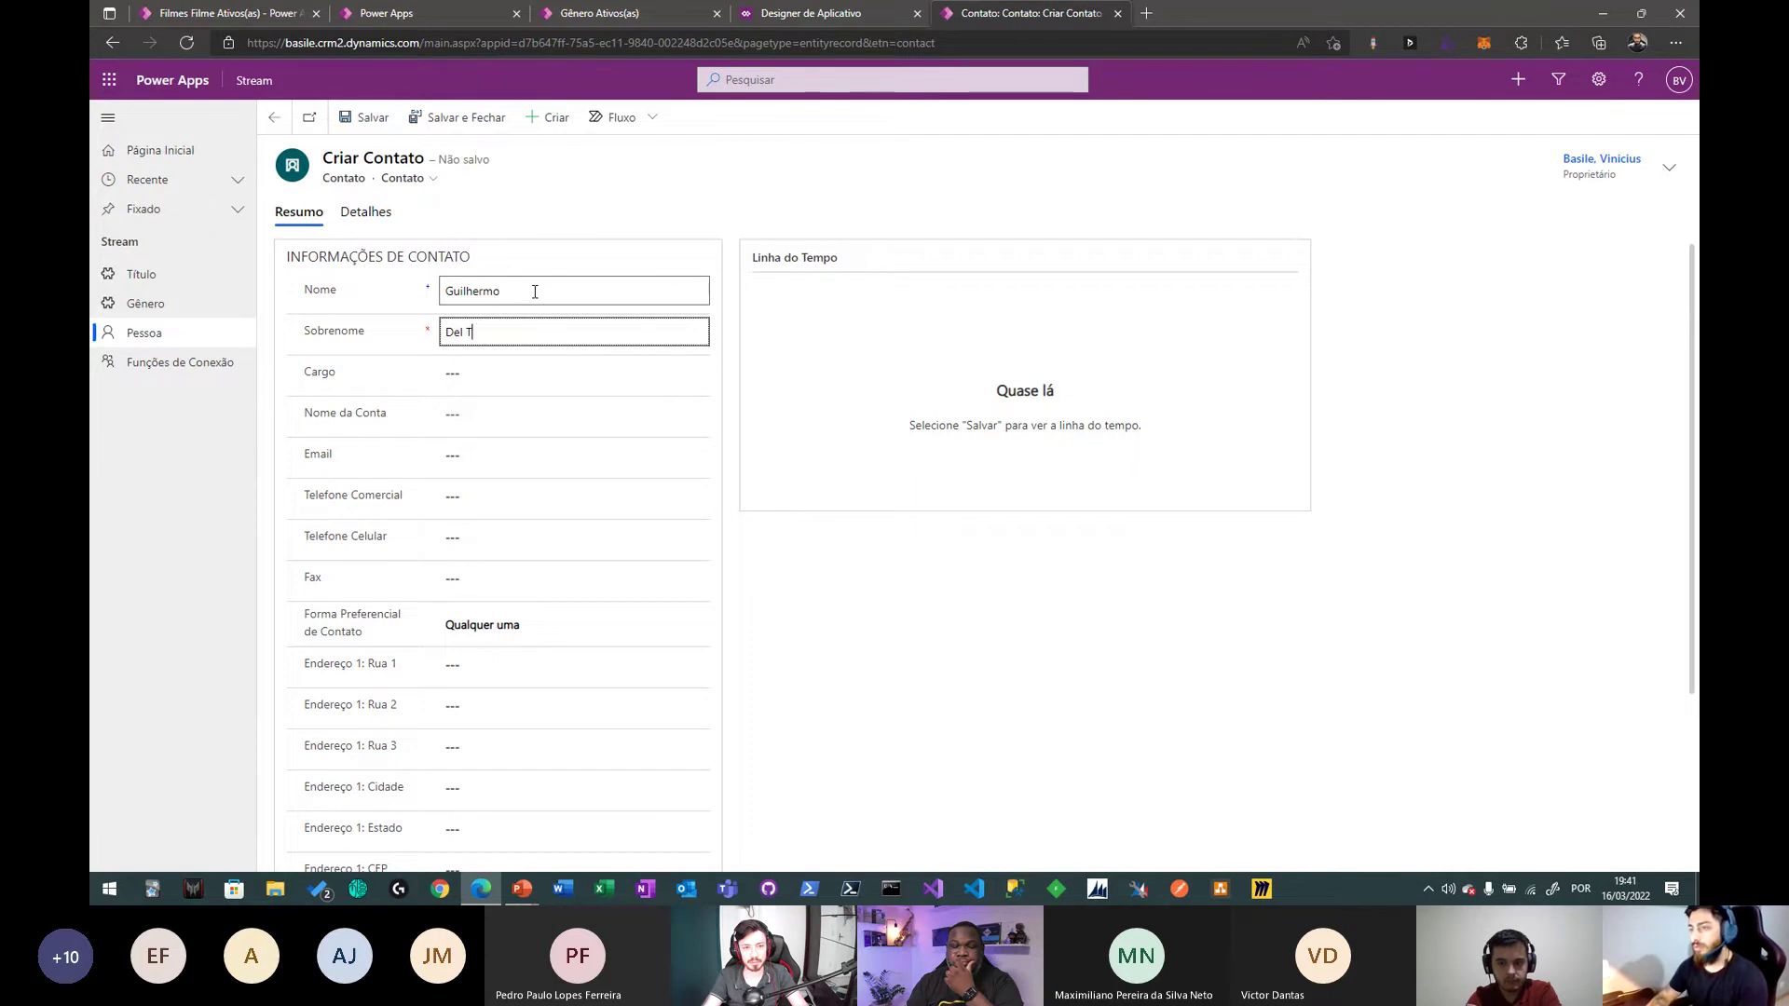
left_click(457, 117)
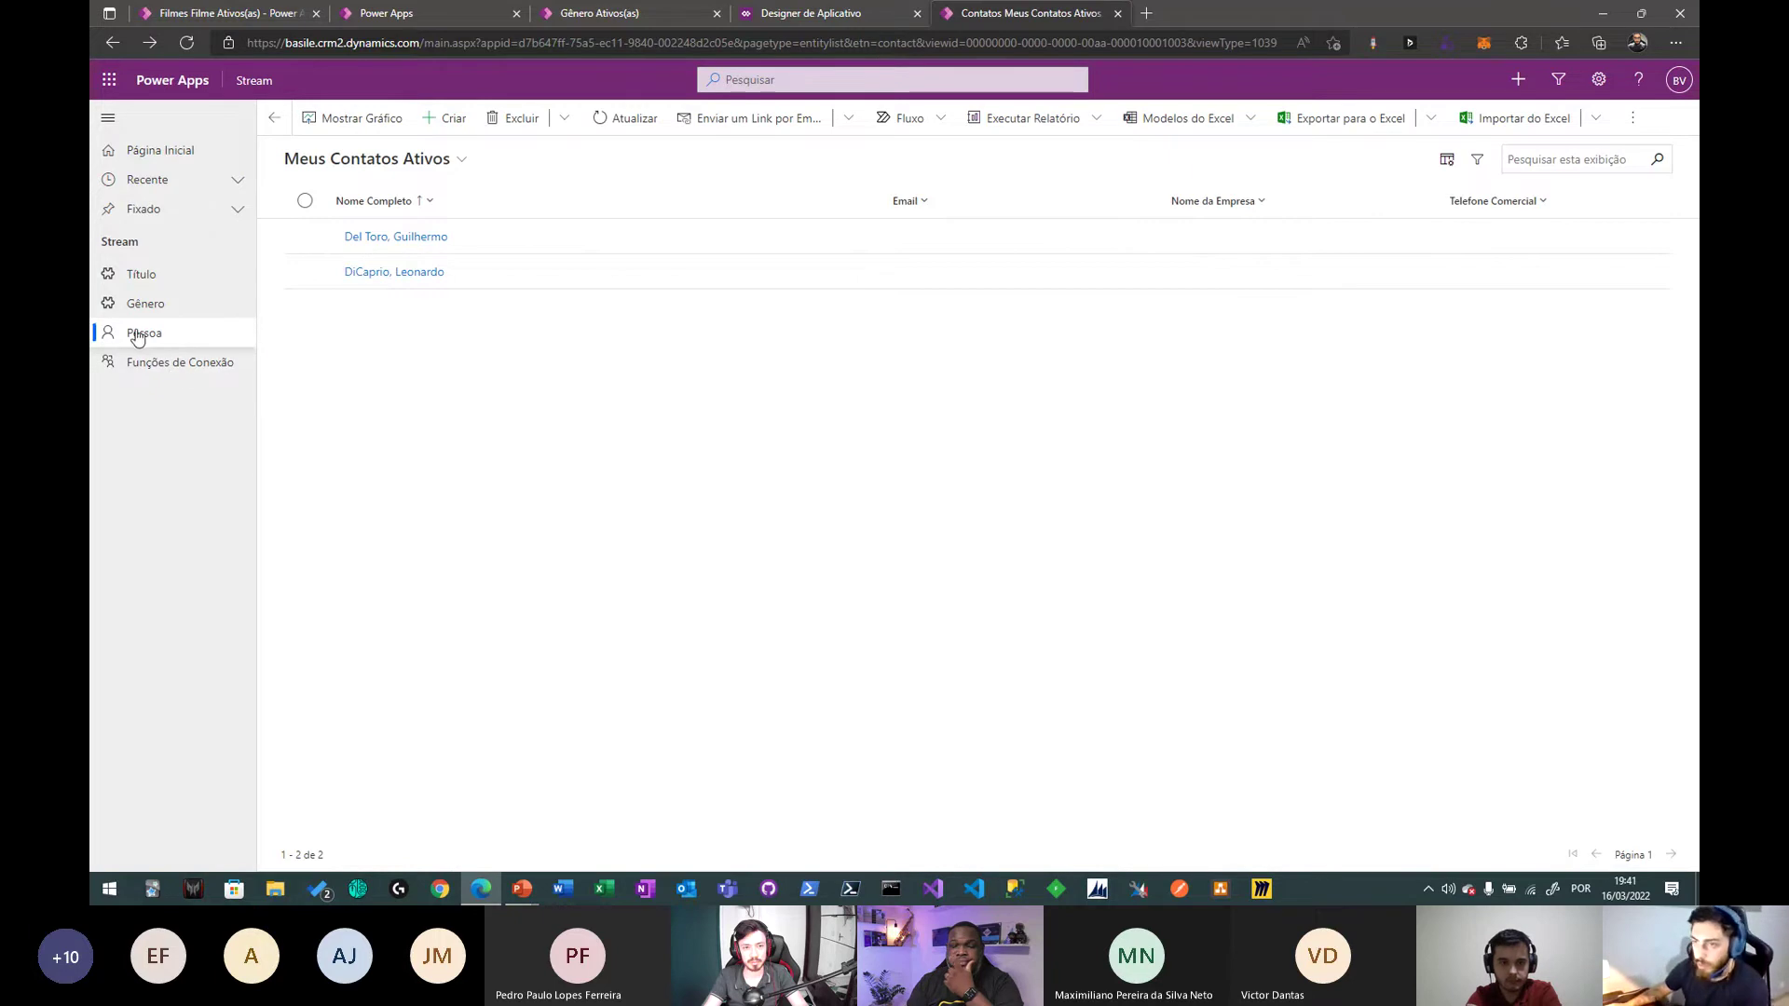
- Open the advanced find, set it to search the Função table, and run the query
left_click(1558, 79)
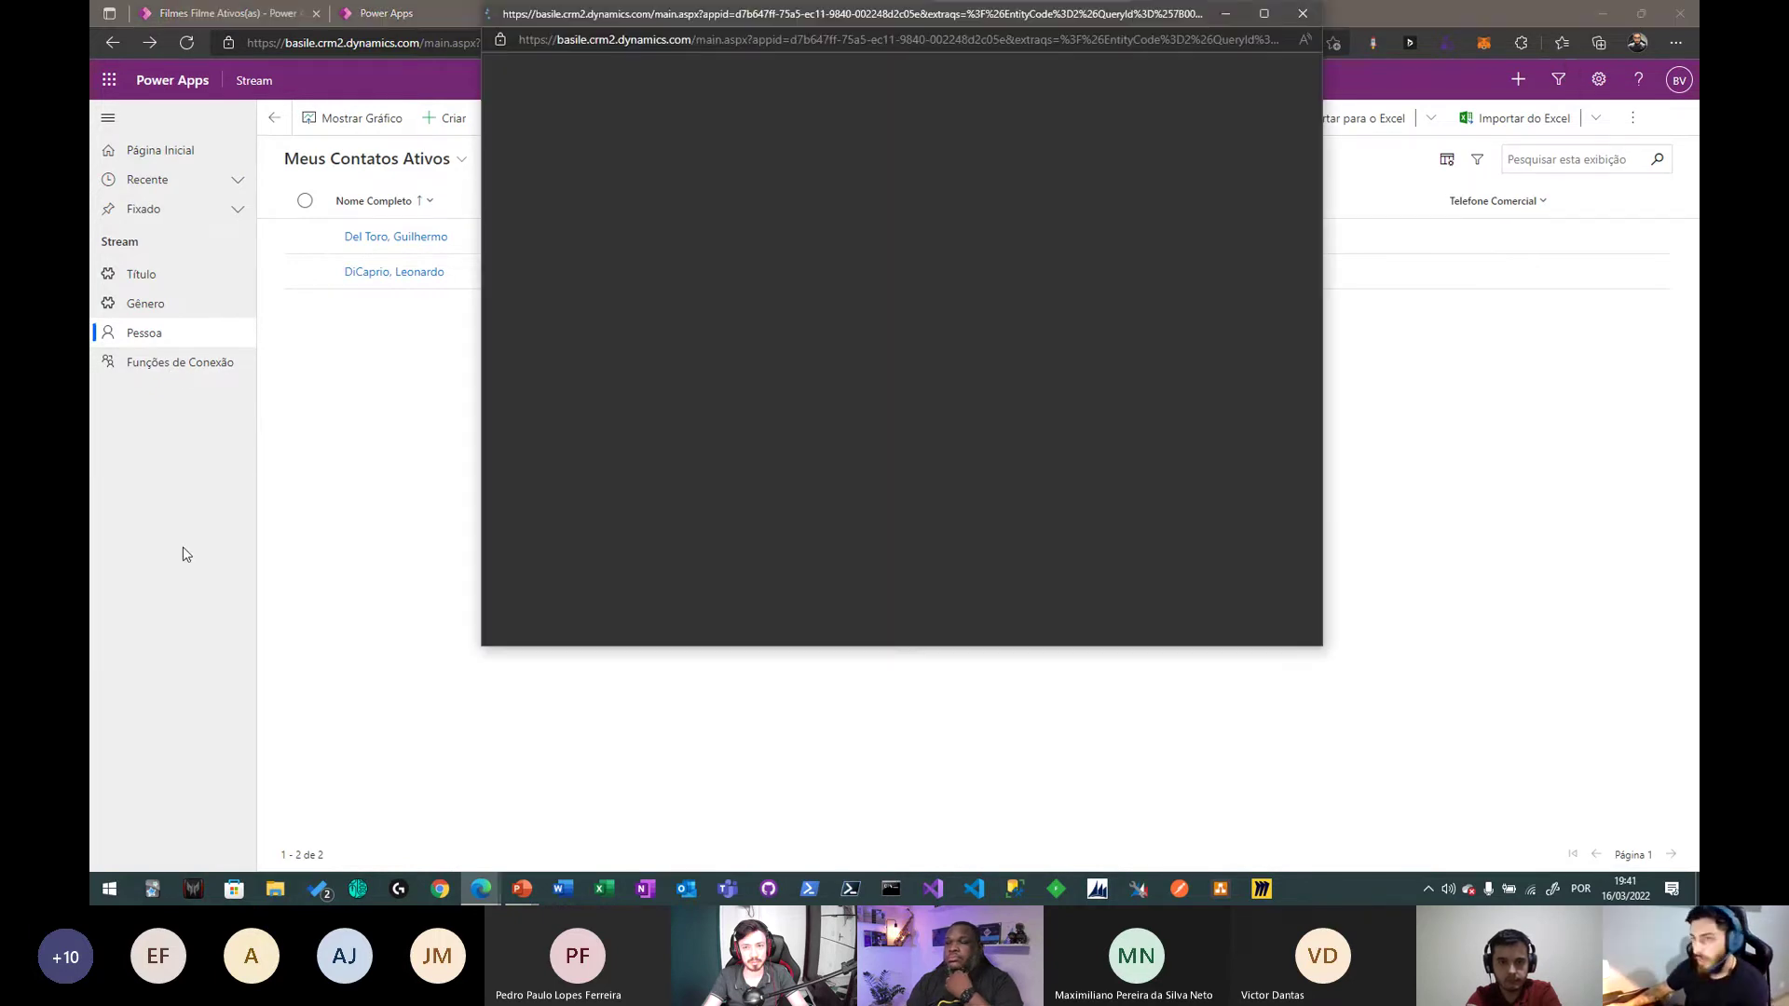
left_click_drag(887, 13, 916, 128)
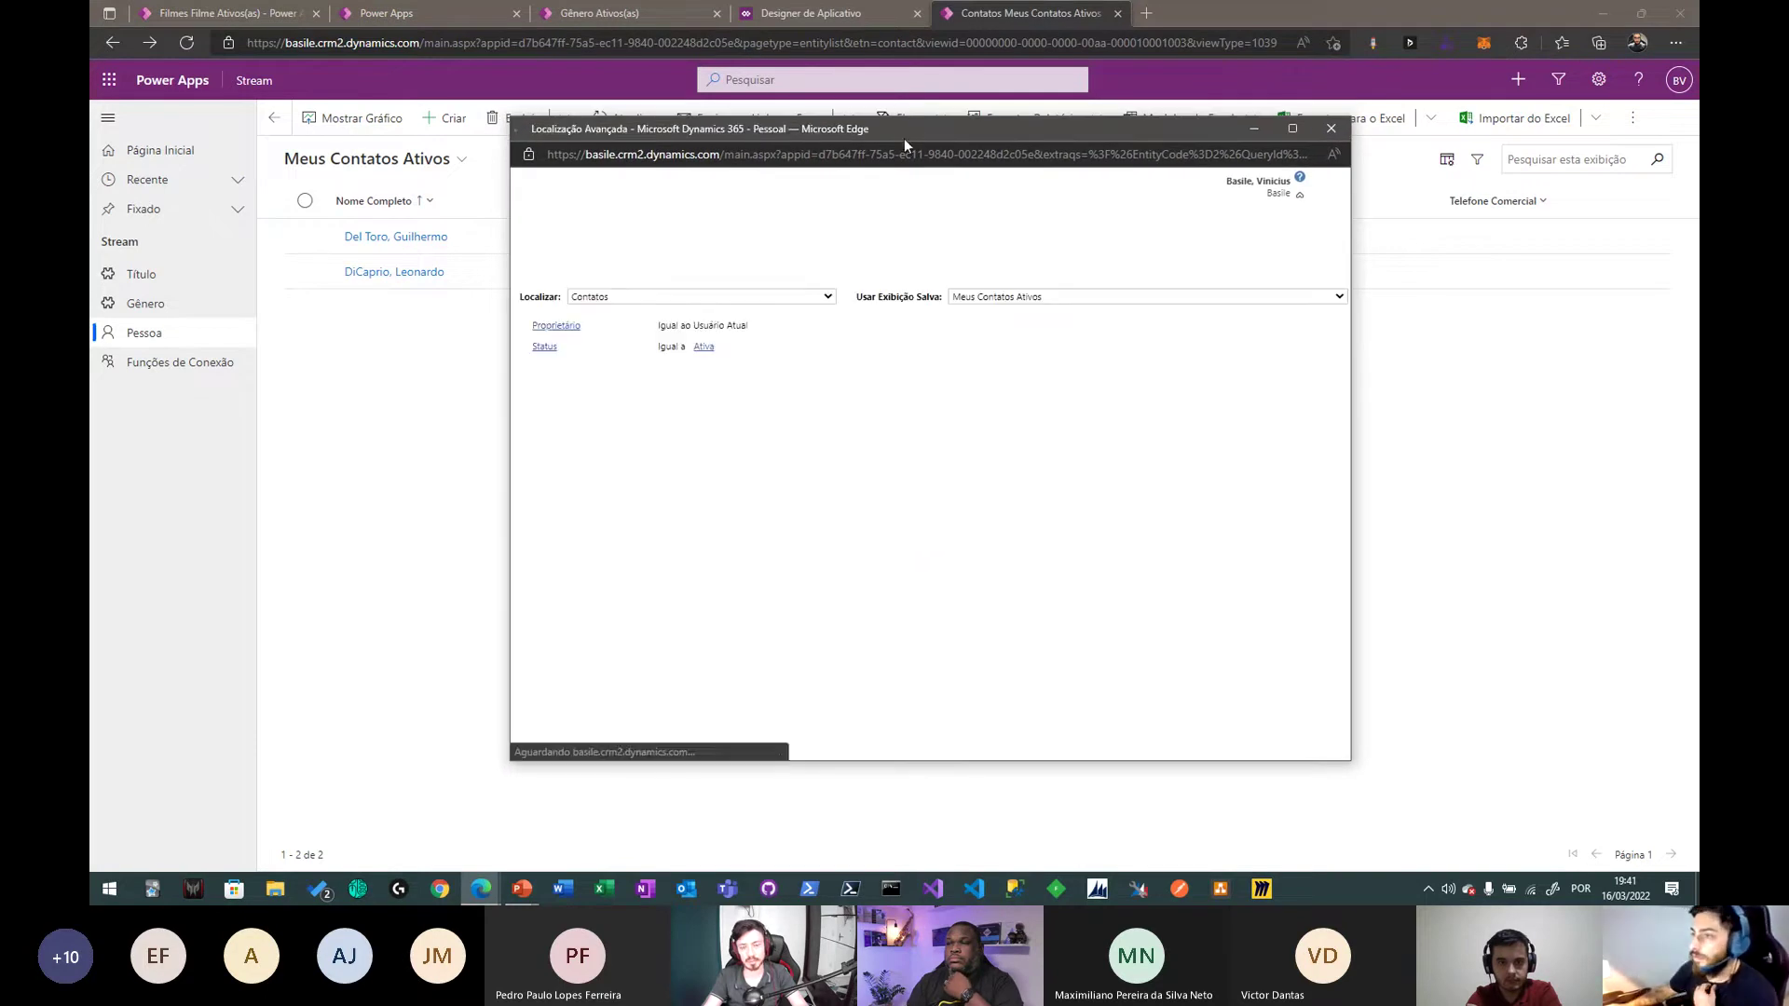
left_click(721, 298)
type("fun")
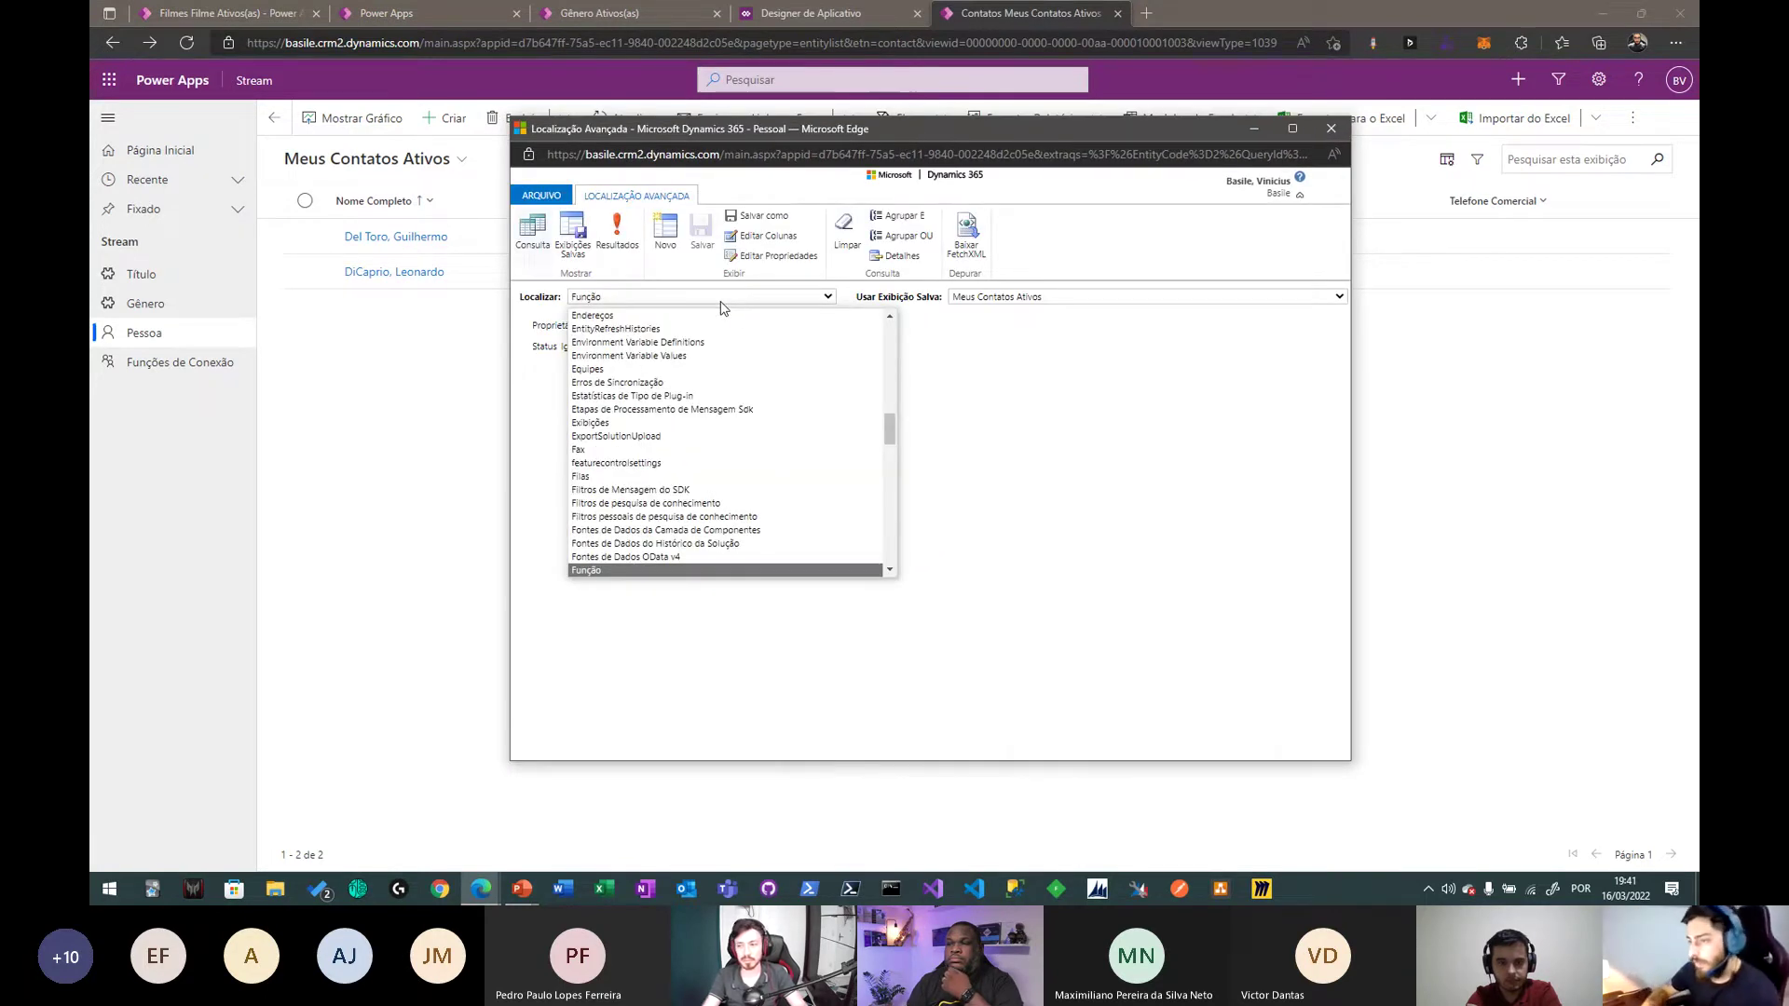
key("Return")
left_click(636, 245)
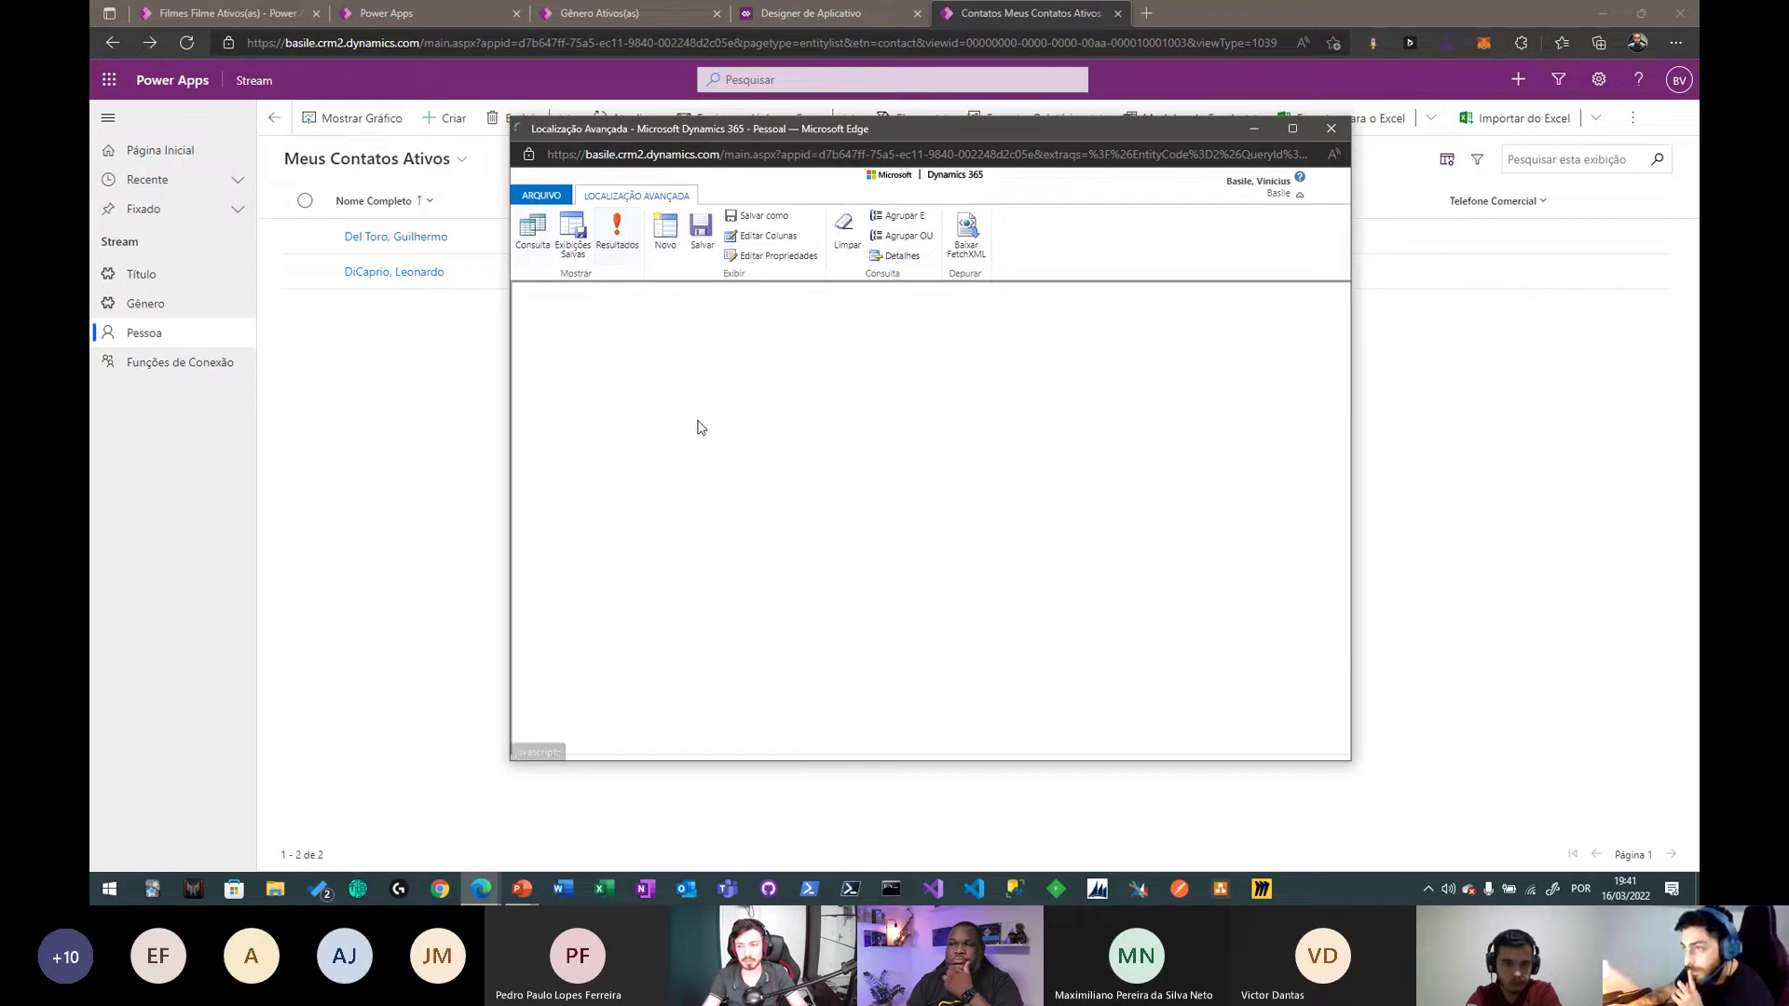
- Create a Função record with Nome Roterista from the advanced find results and save it
left_click(550, 239)
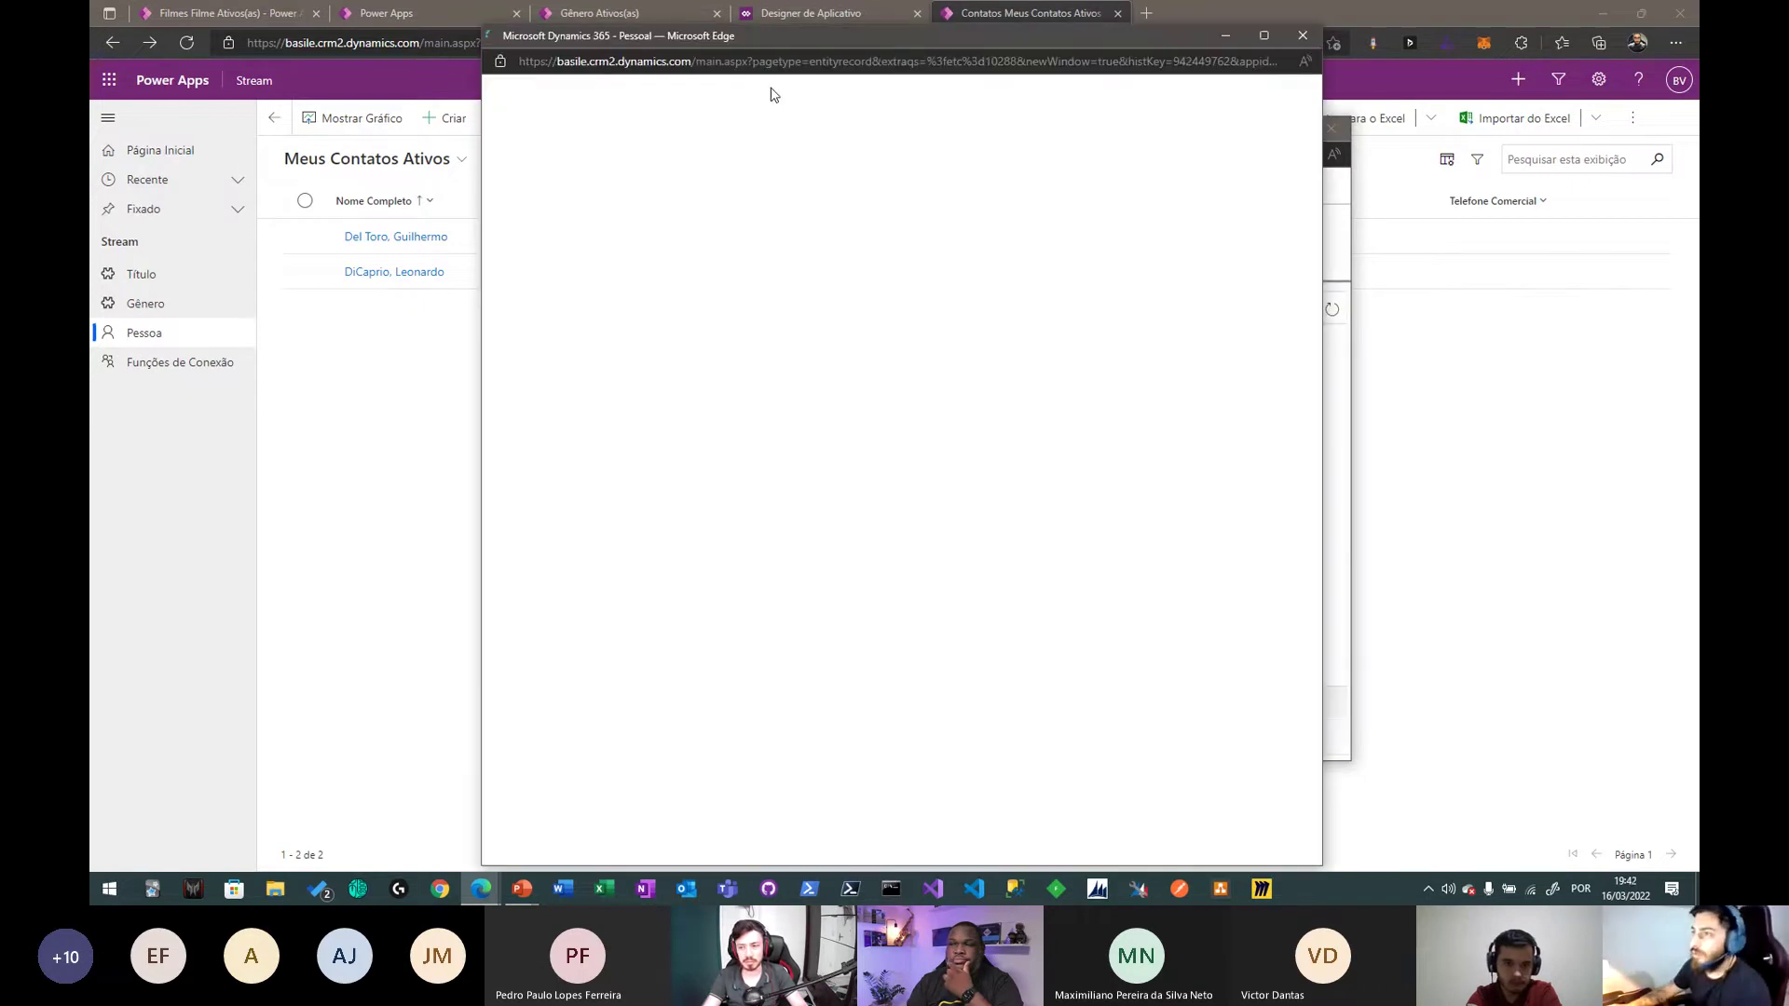
left_click_drag(818, 243, 935, 233)
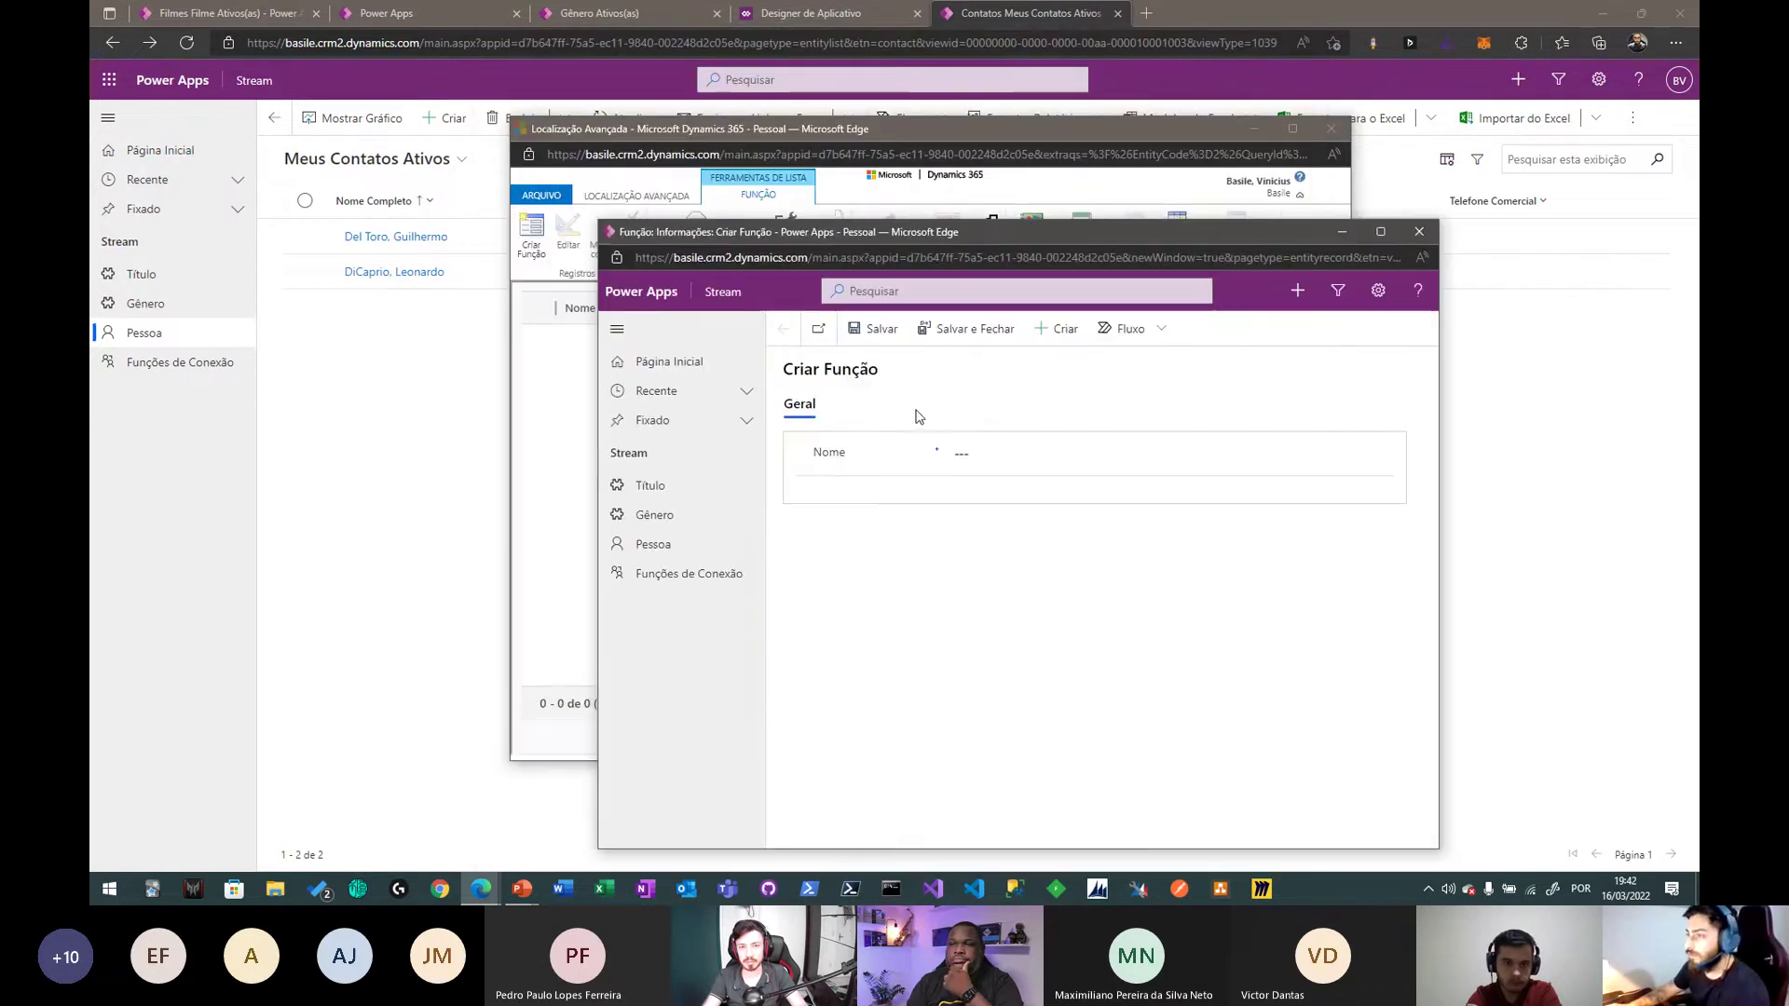
left_click(978, 457)
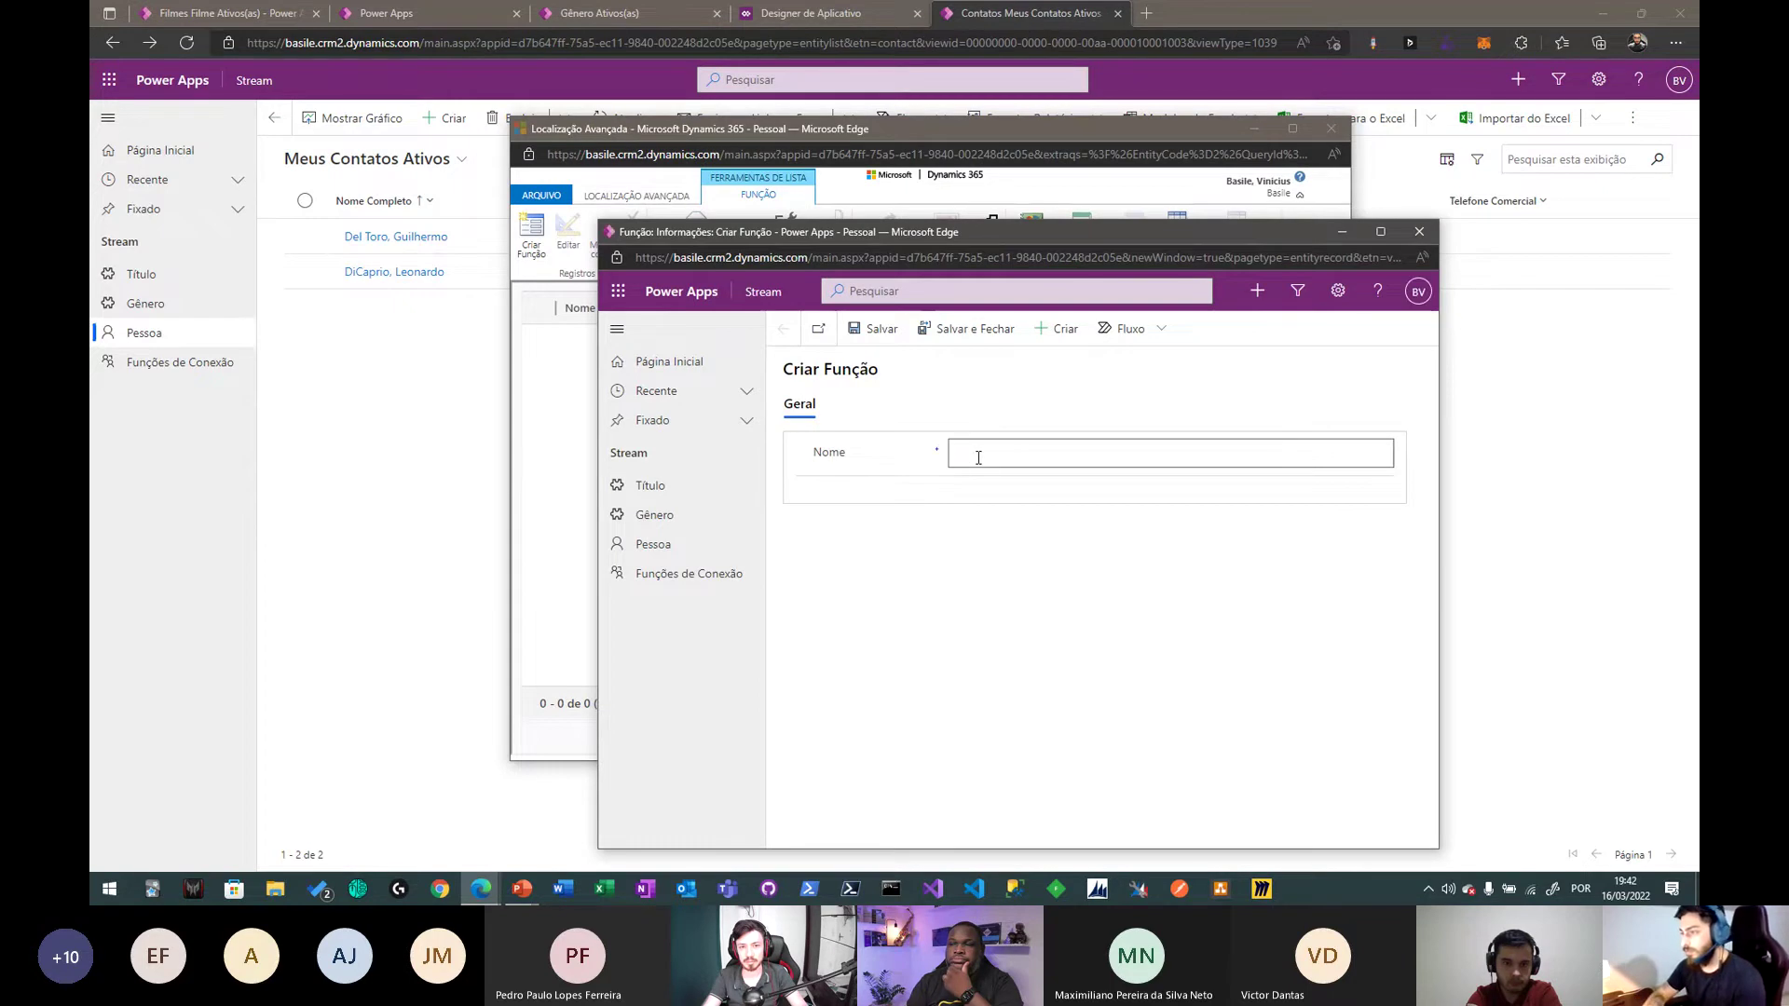
type("Roterista")
left_click(876, 330)
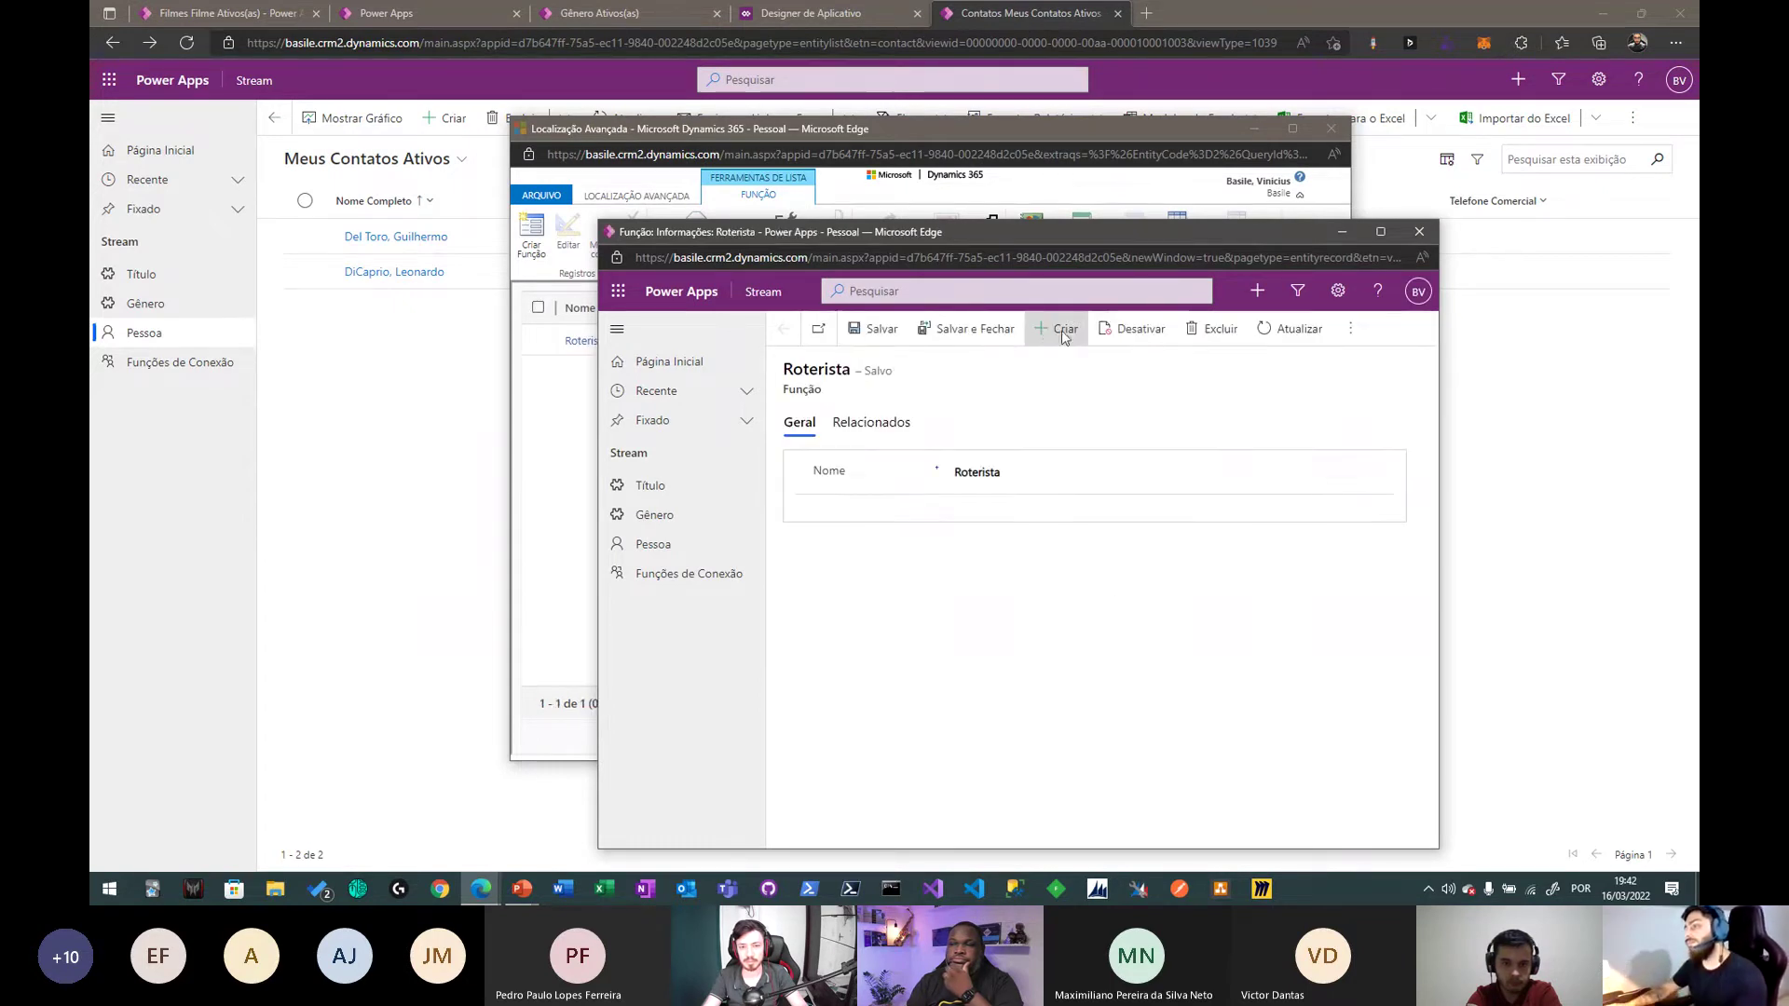
- Create another Função record with Nome Ator and save it
left_click(1062, 332)
left_click(960, 463)
type("Ator")
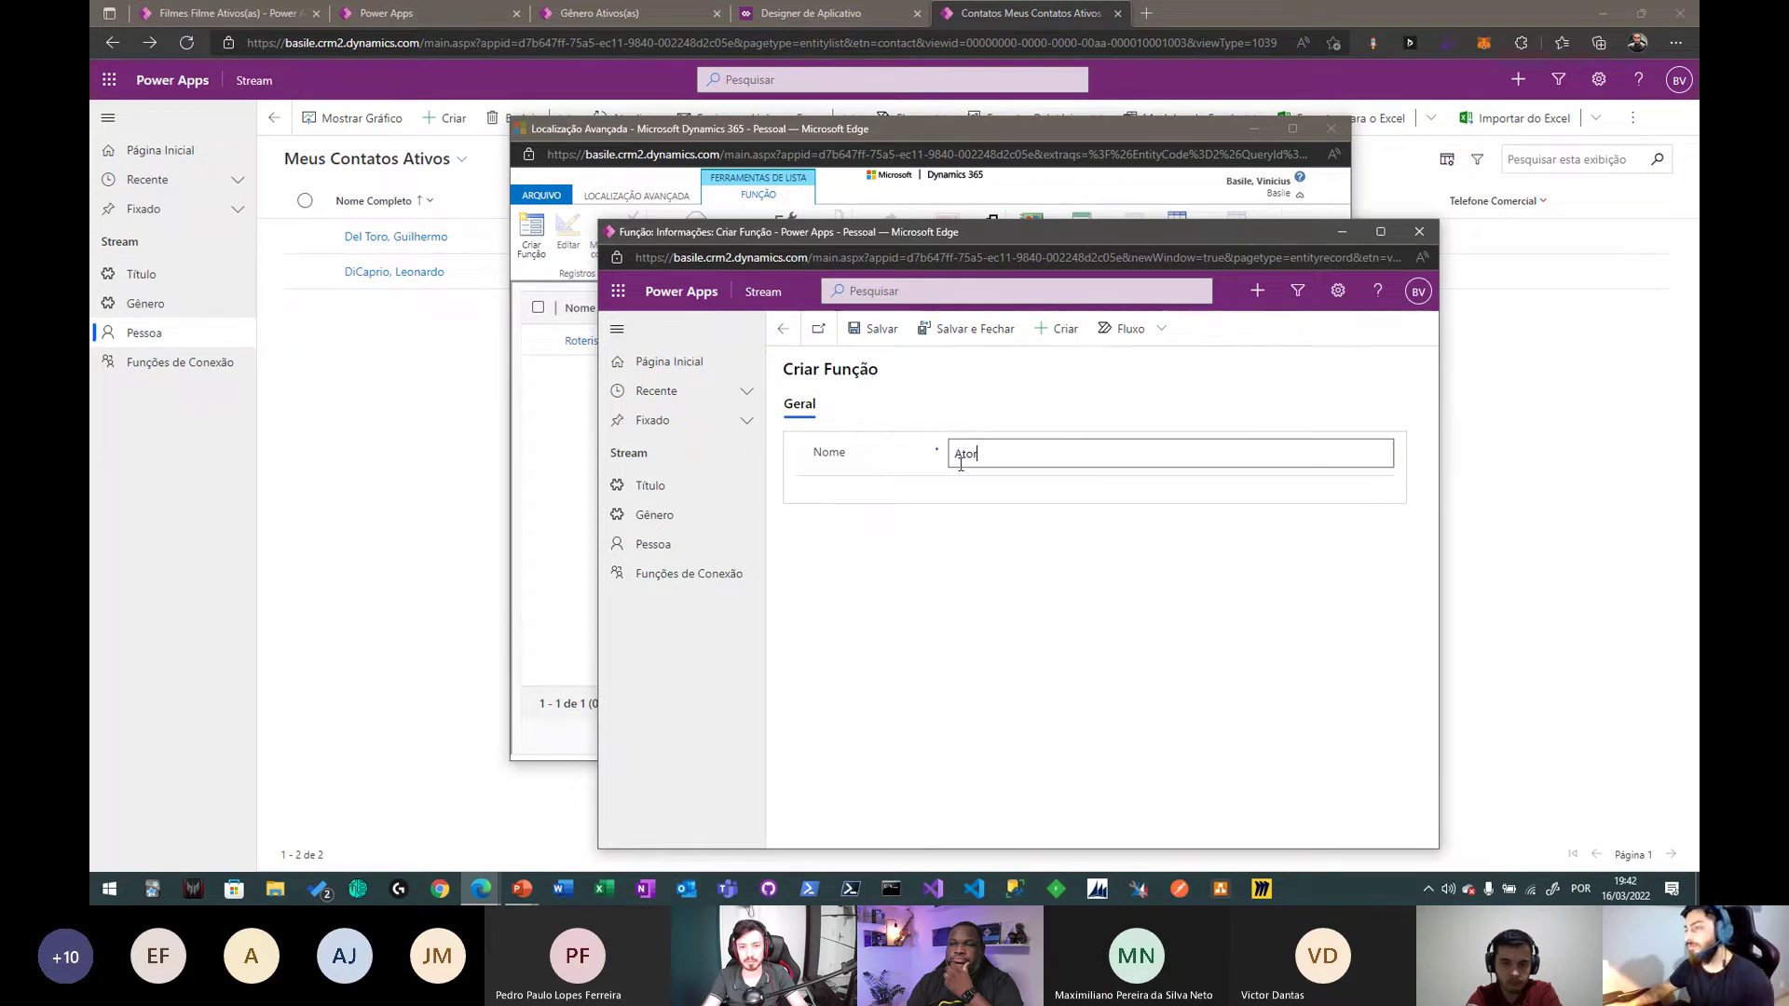
left_click(1001, 330)
- Create a Função record with Nome Diretor, save and close it, and close the advanced find window
left_click(988, 461)
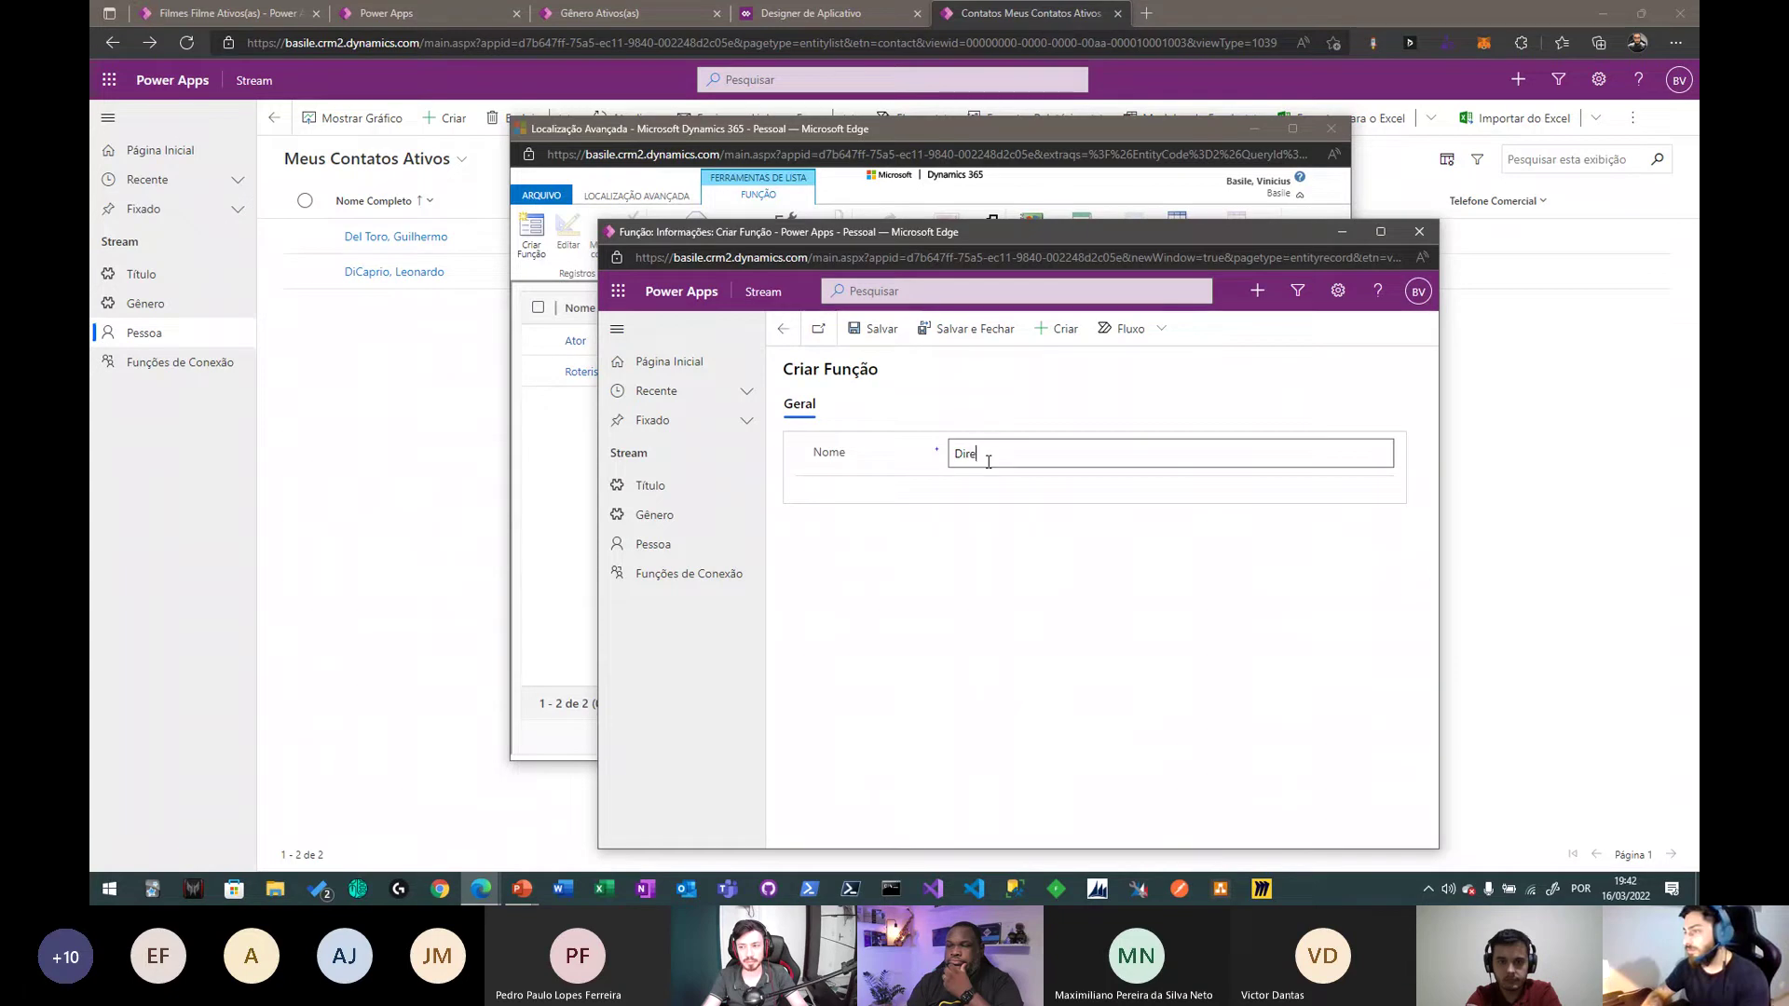
left_click(969, 330)
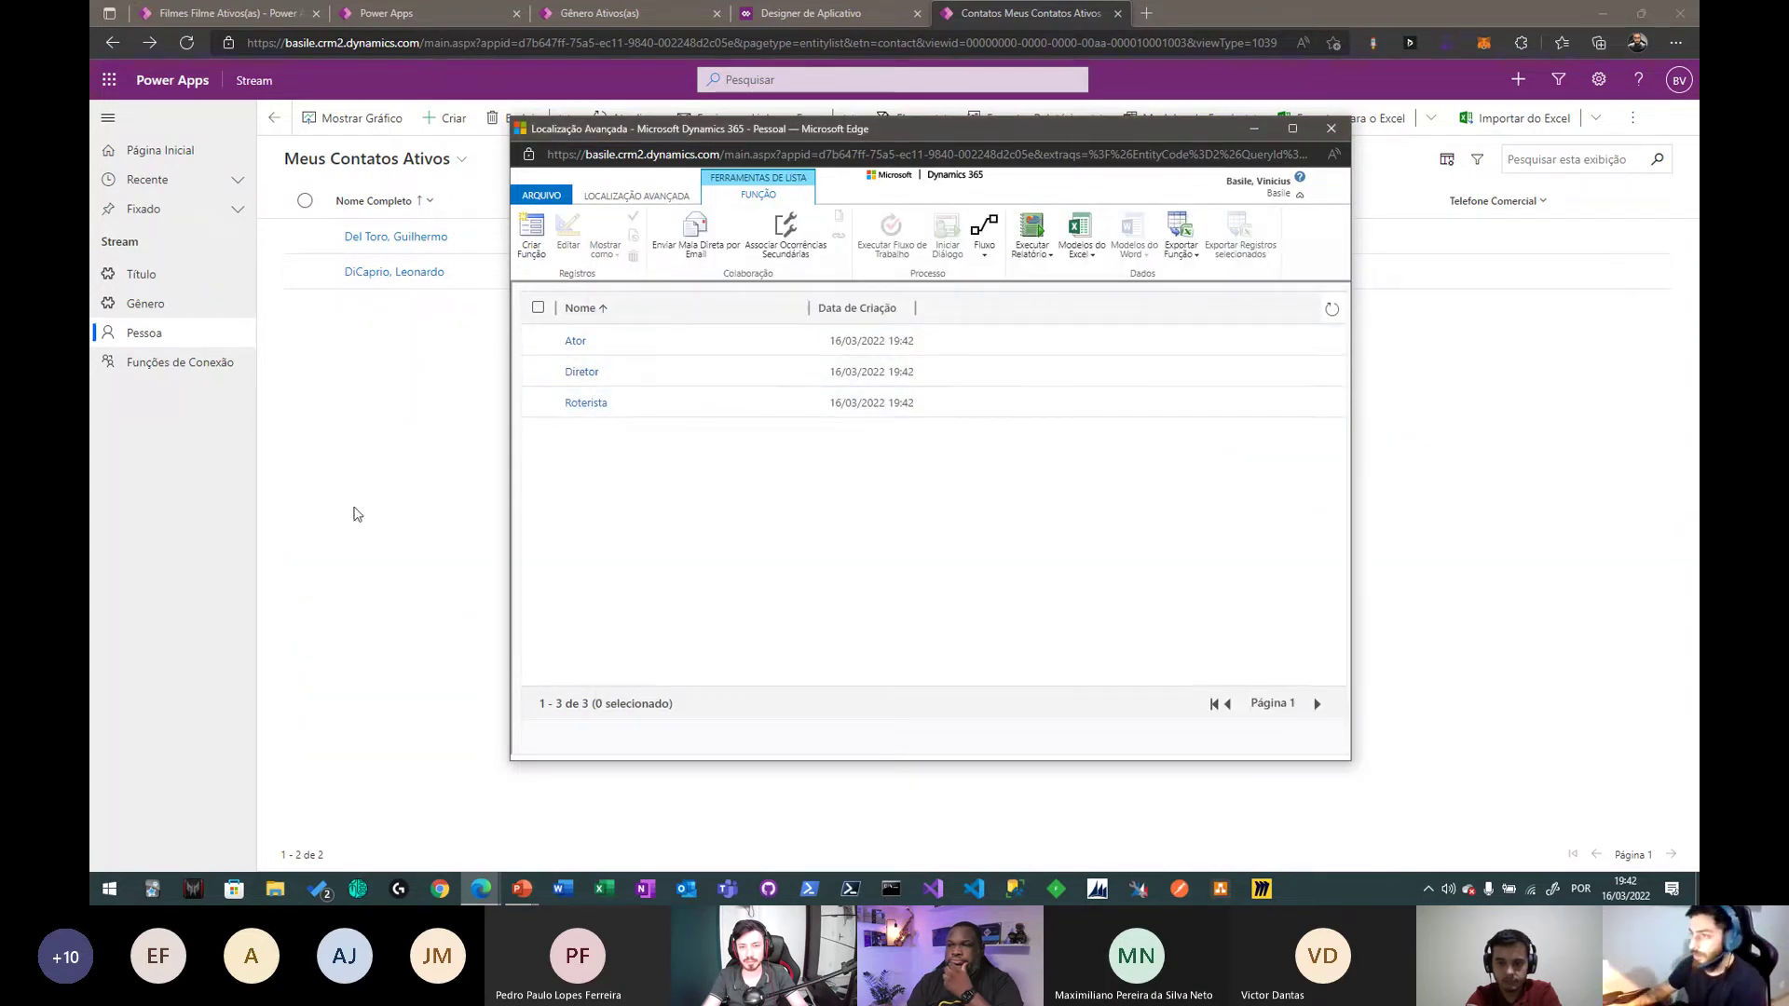
left_click(1331, 128)
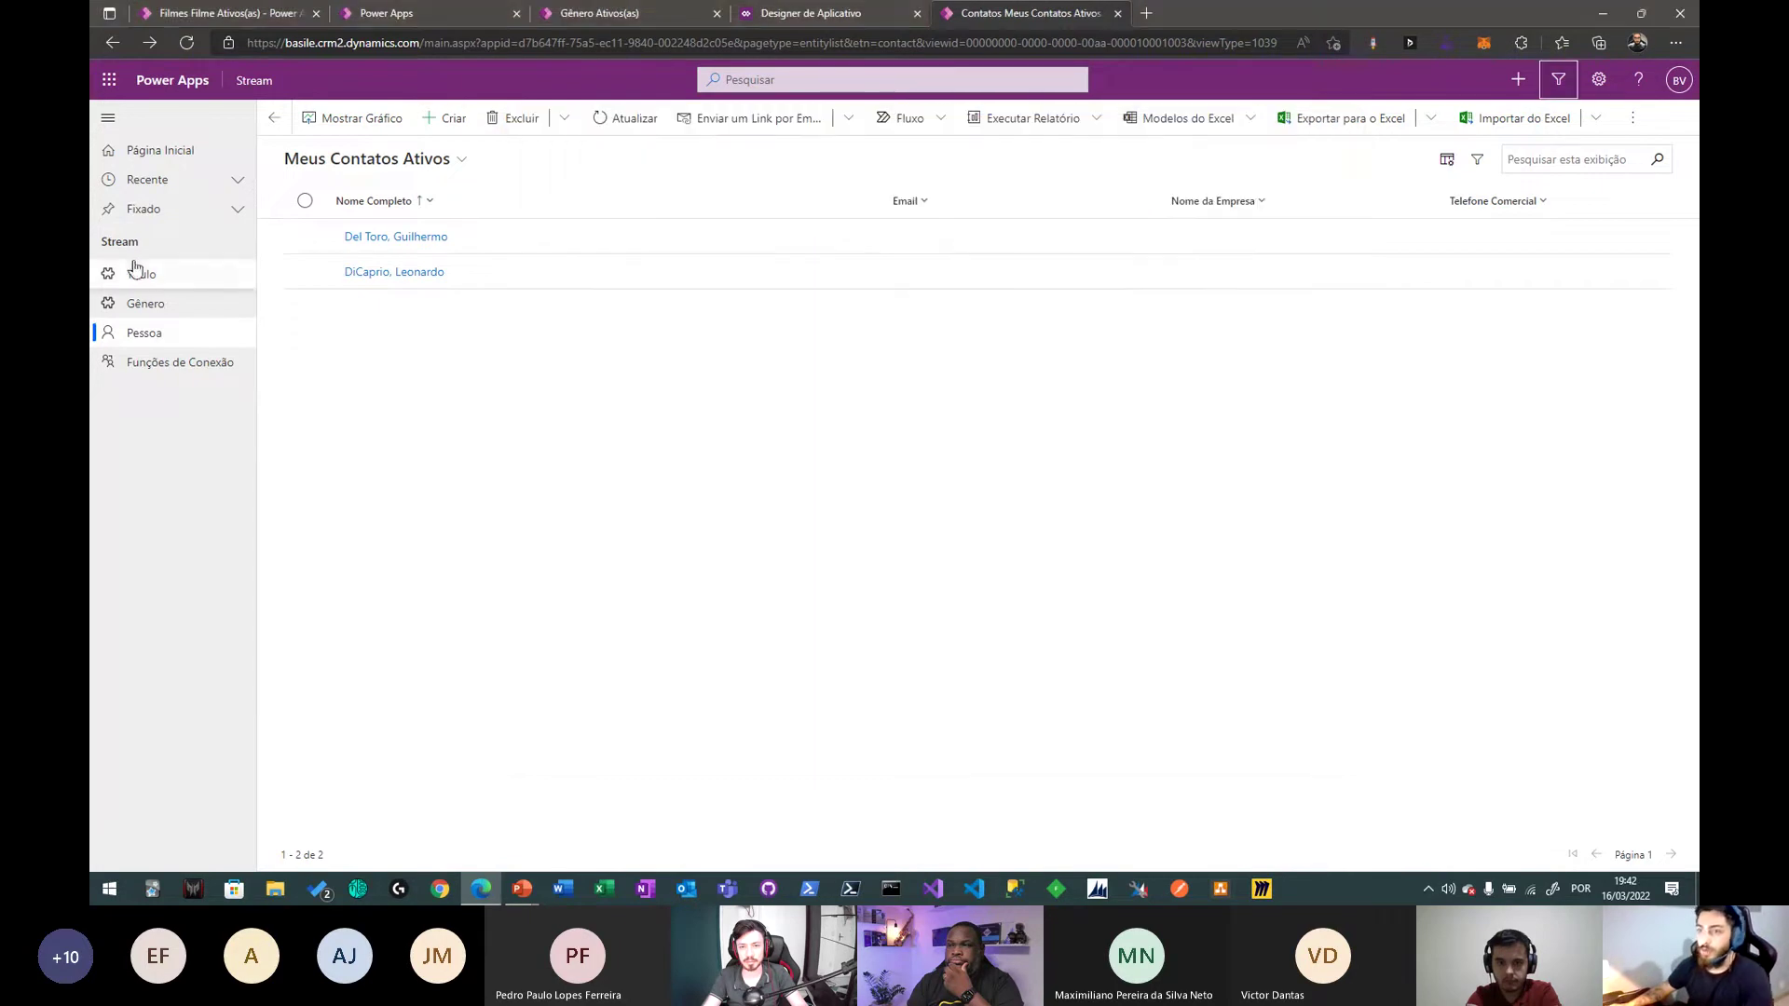
- Open the Ilha do Medo title and try to start a new Atribuição from its Pessoas subgrid, then return to the title
left_click(167, 283)
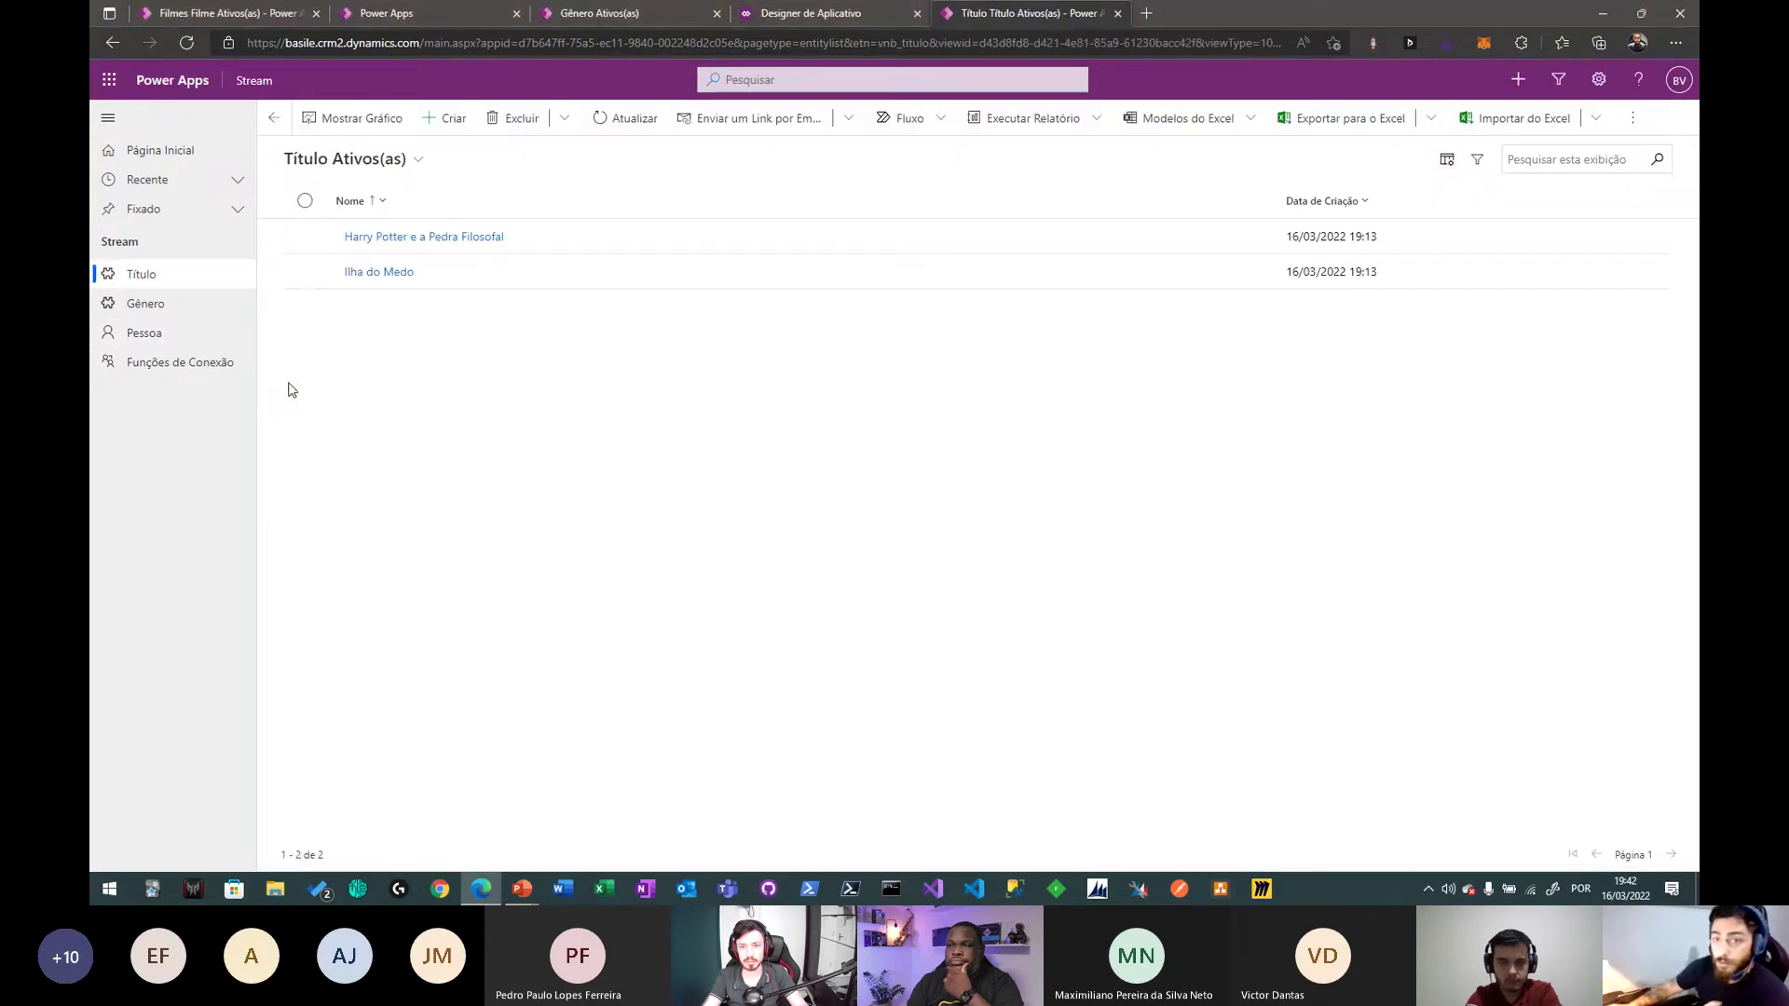
left_click(380, 272)
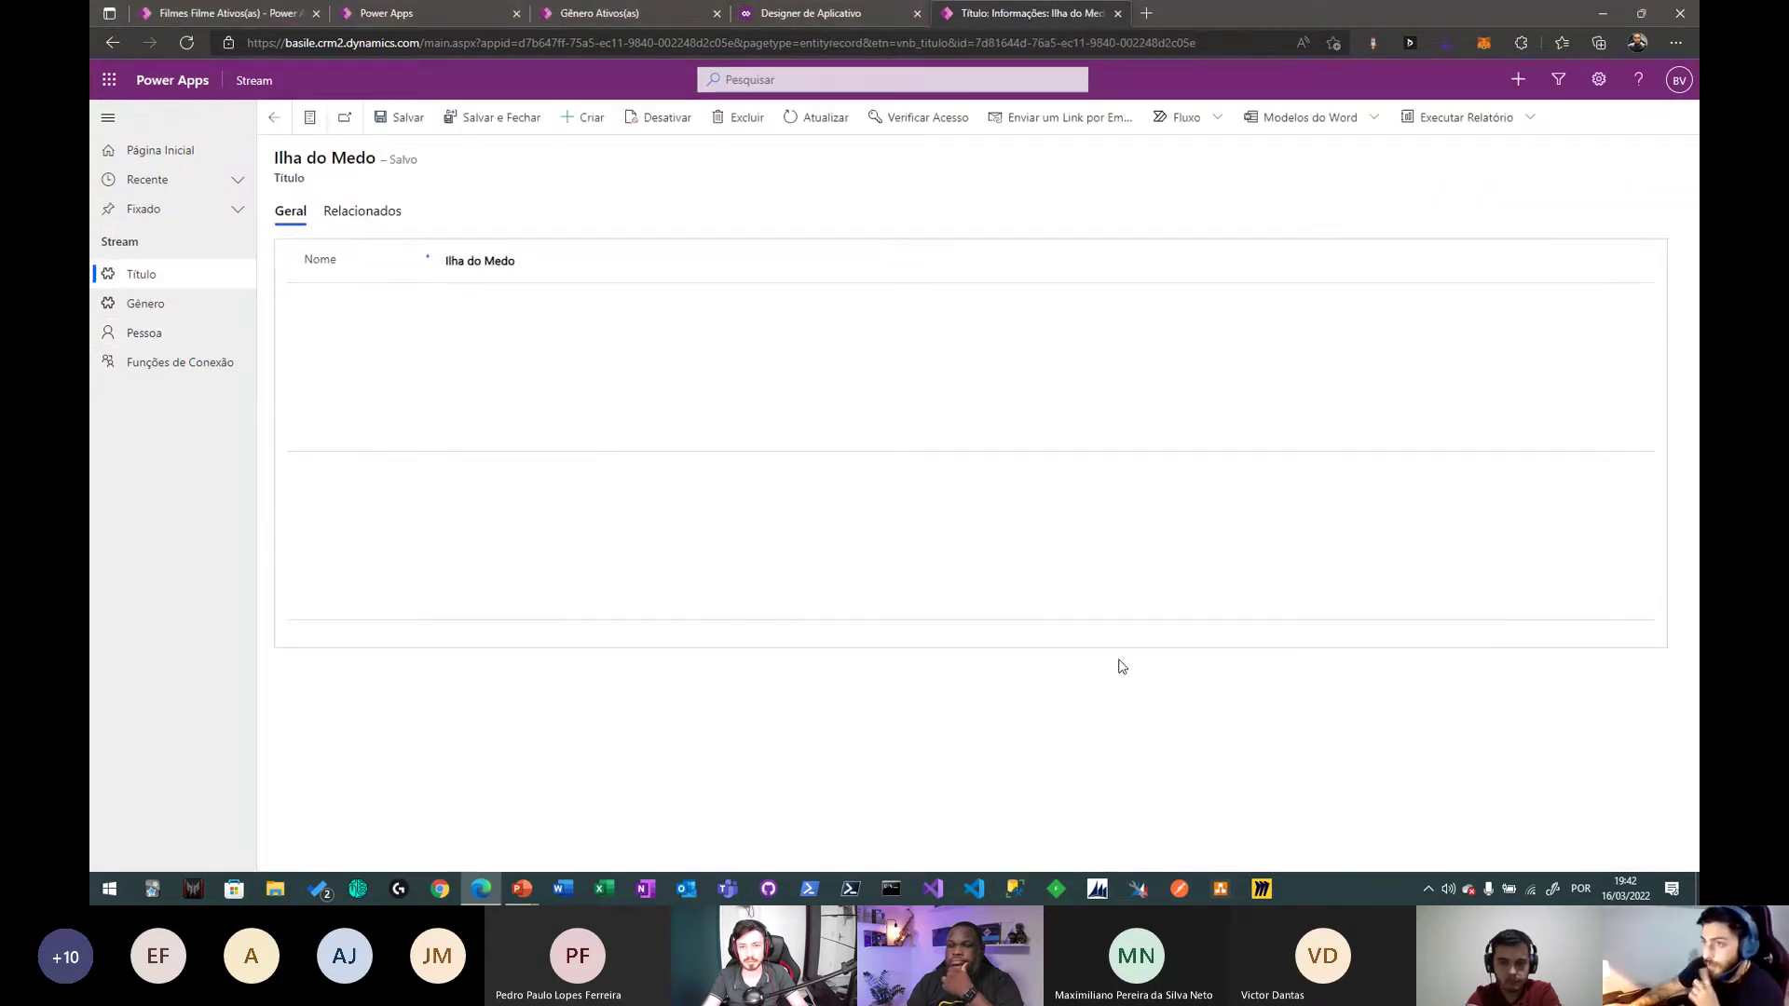
left_click(1397, 580)
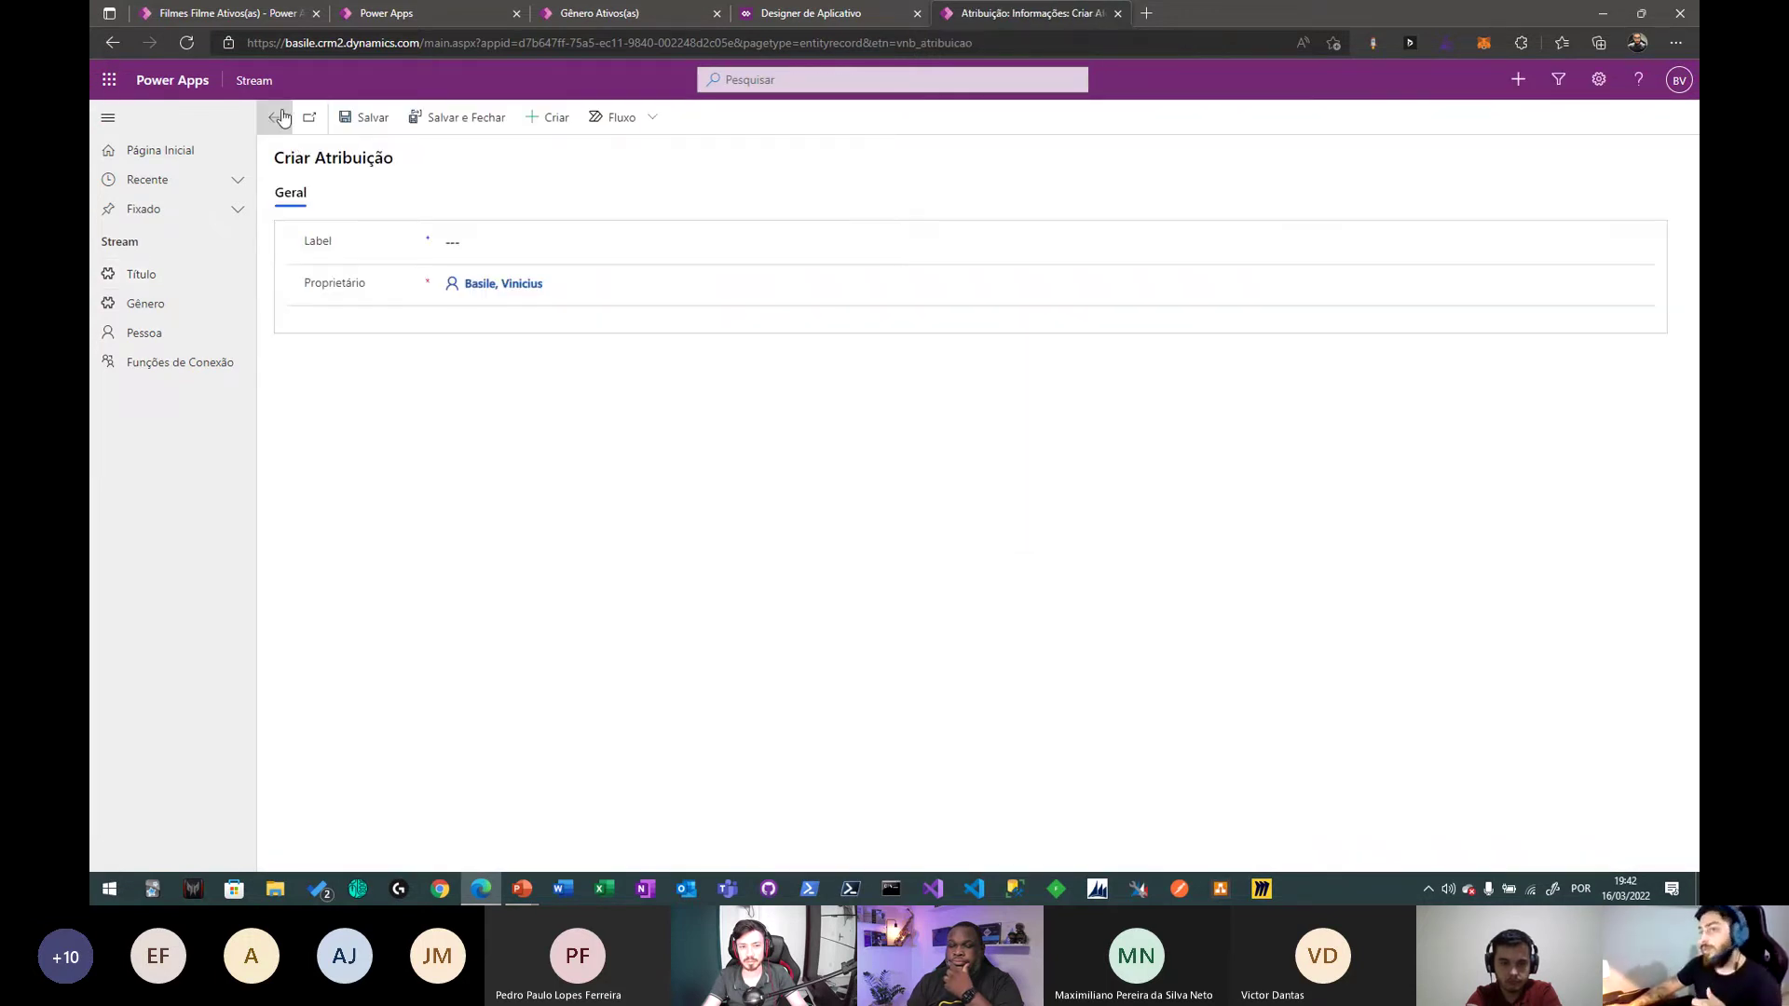
left_click(277, 117)
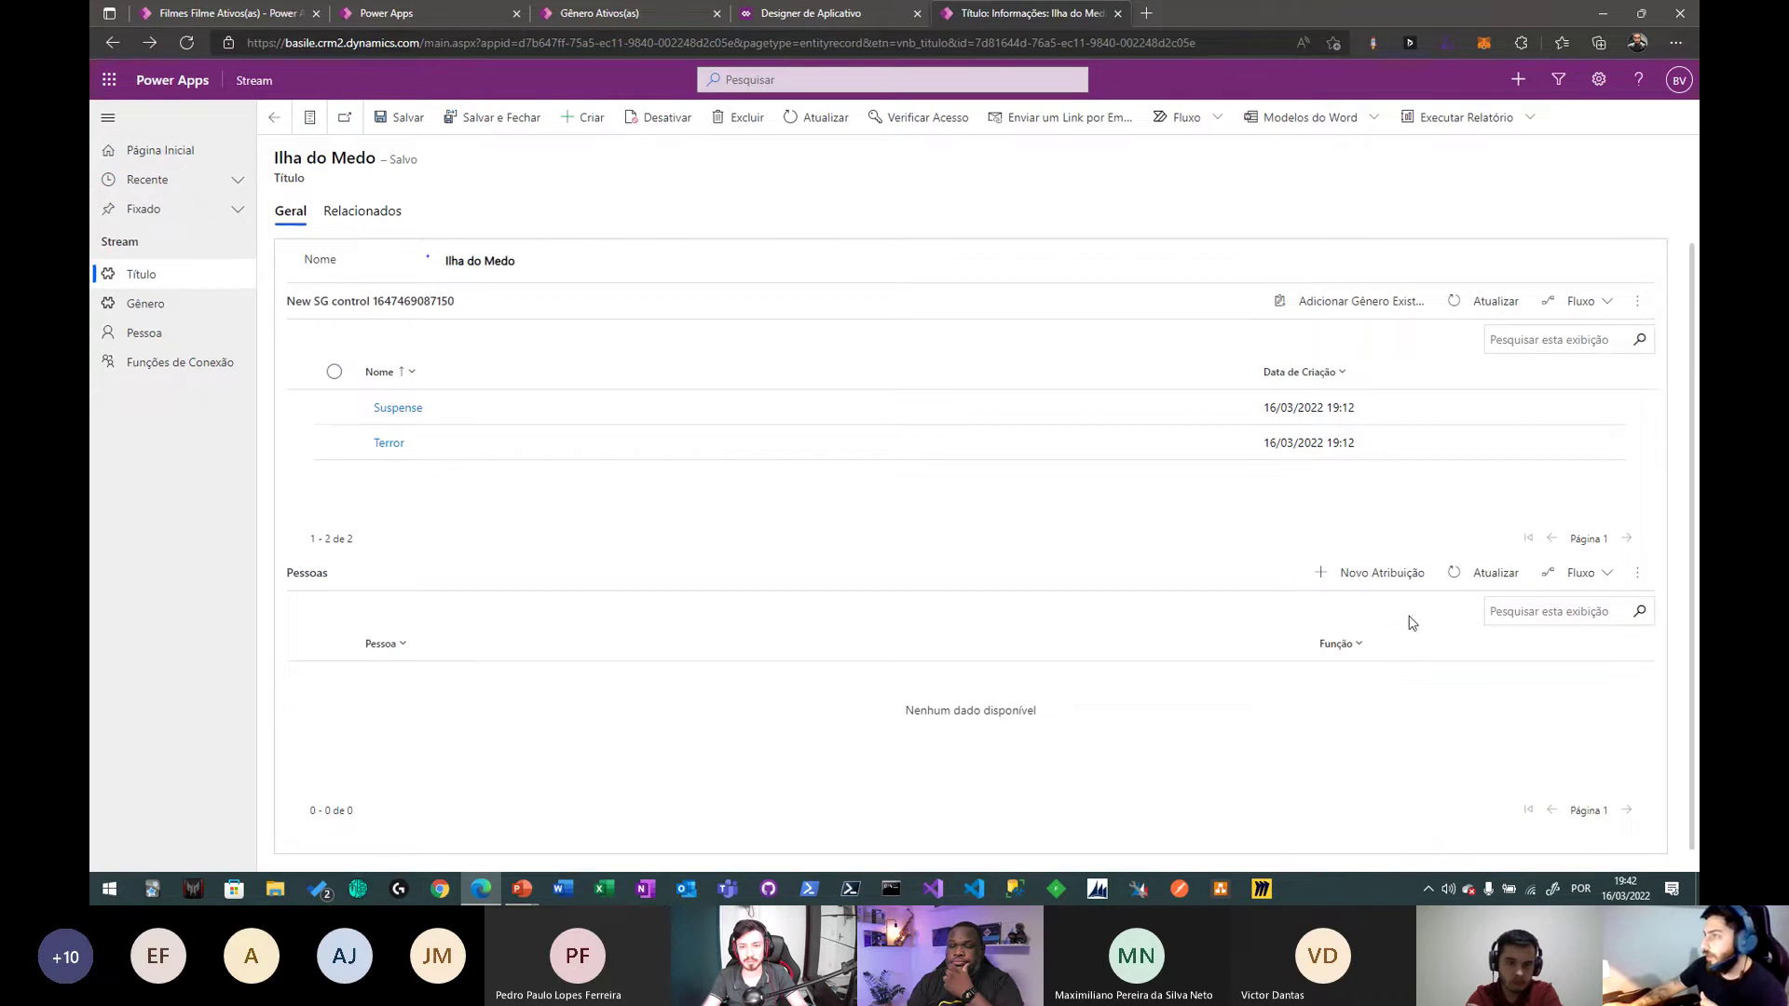
- Add the Atribuição entity to the Stream app in the app designer, then save and publish the app
left_click(807, 15)
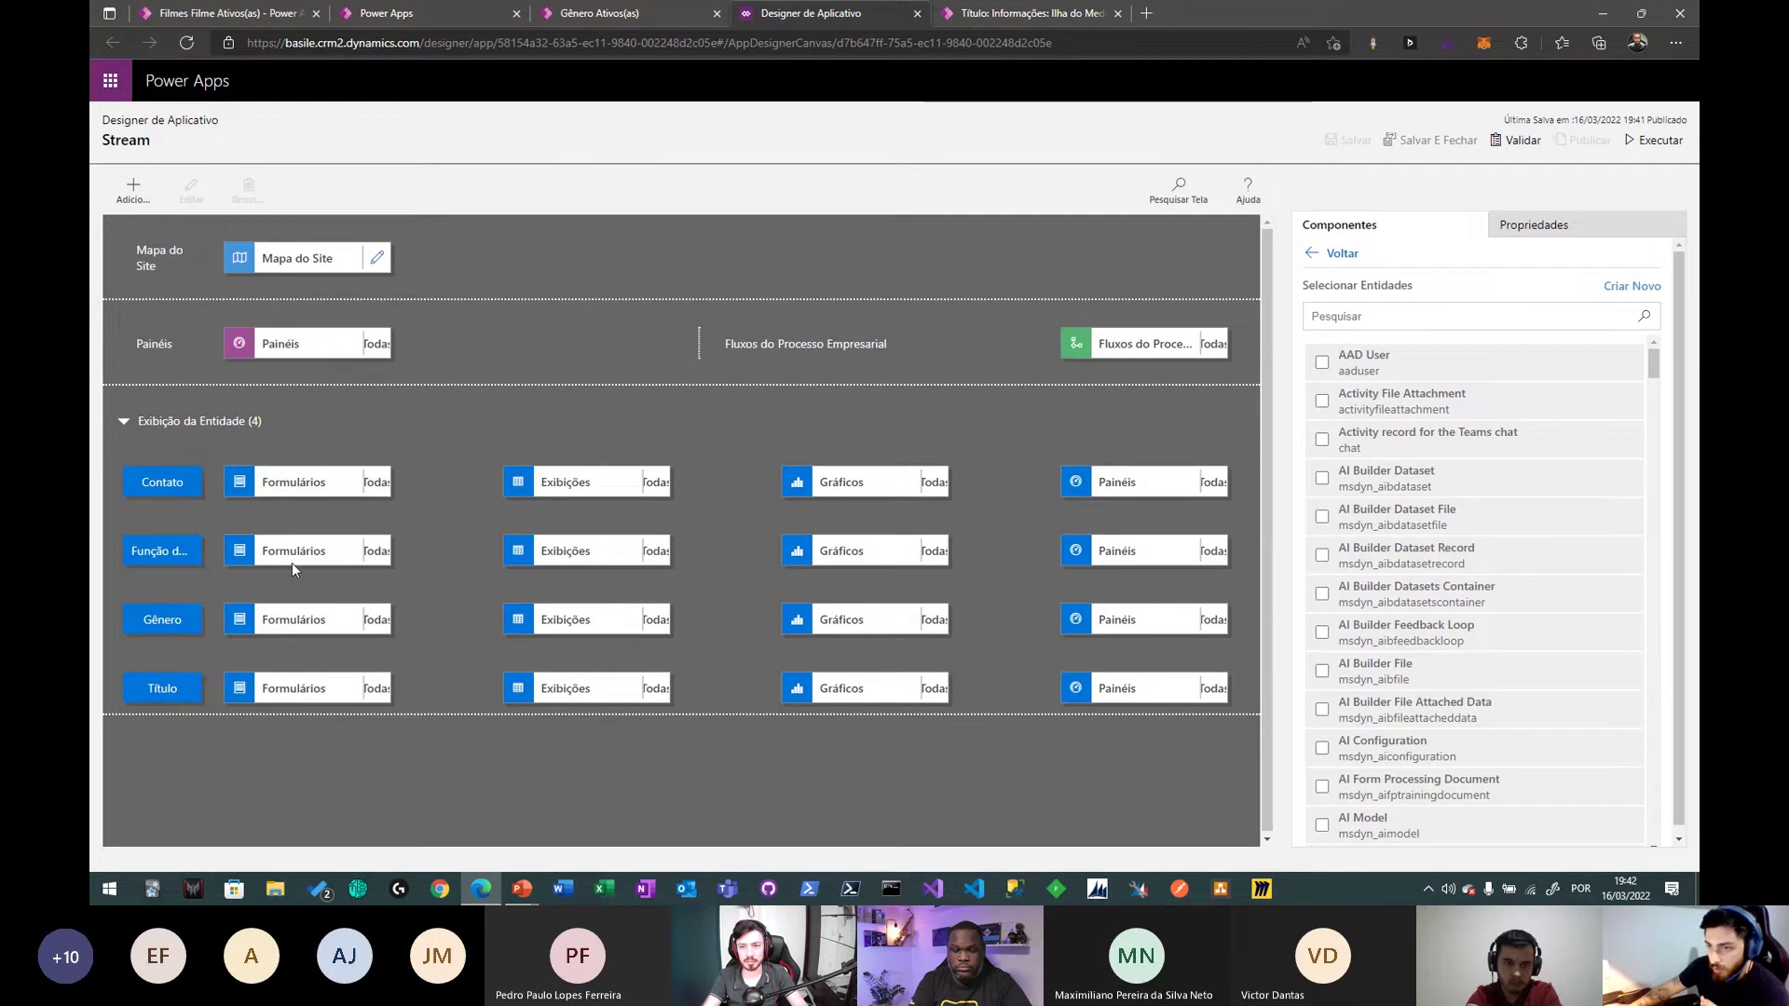
left_click(1384, 319)
type("Atrib")
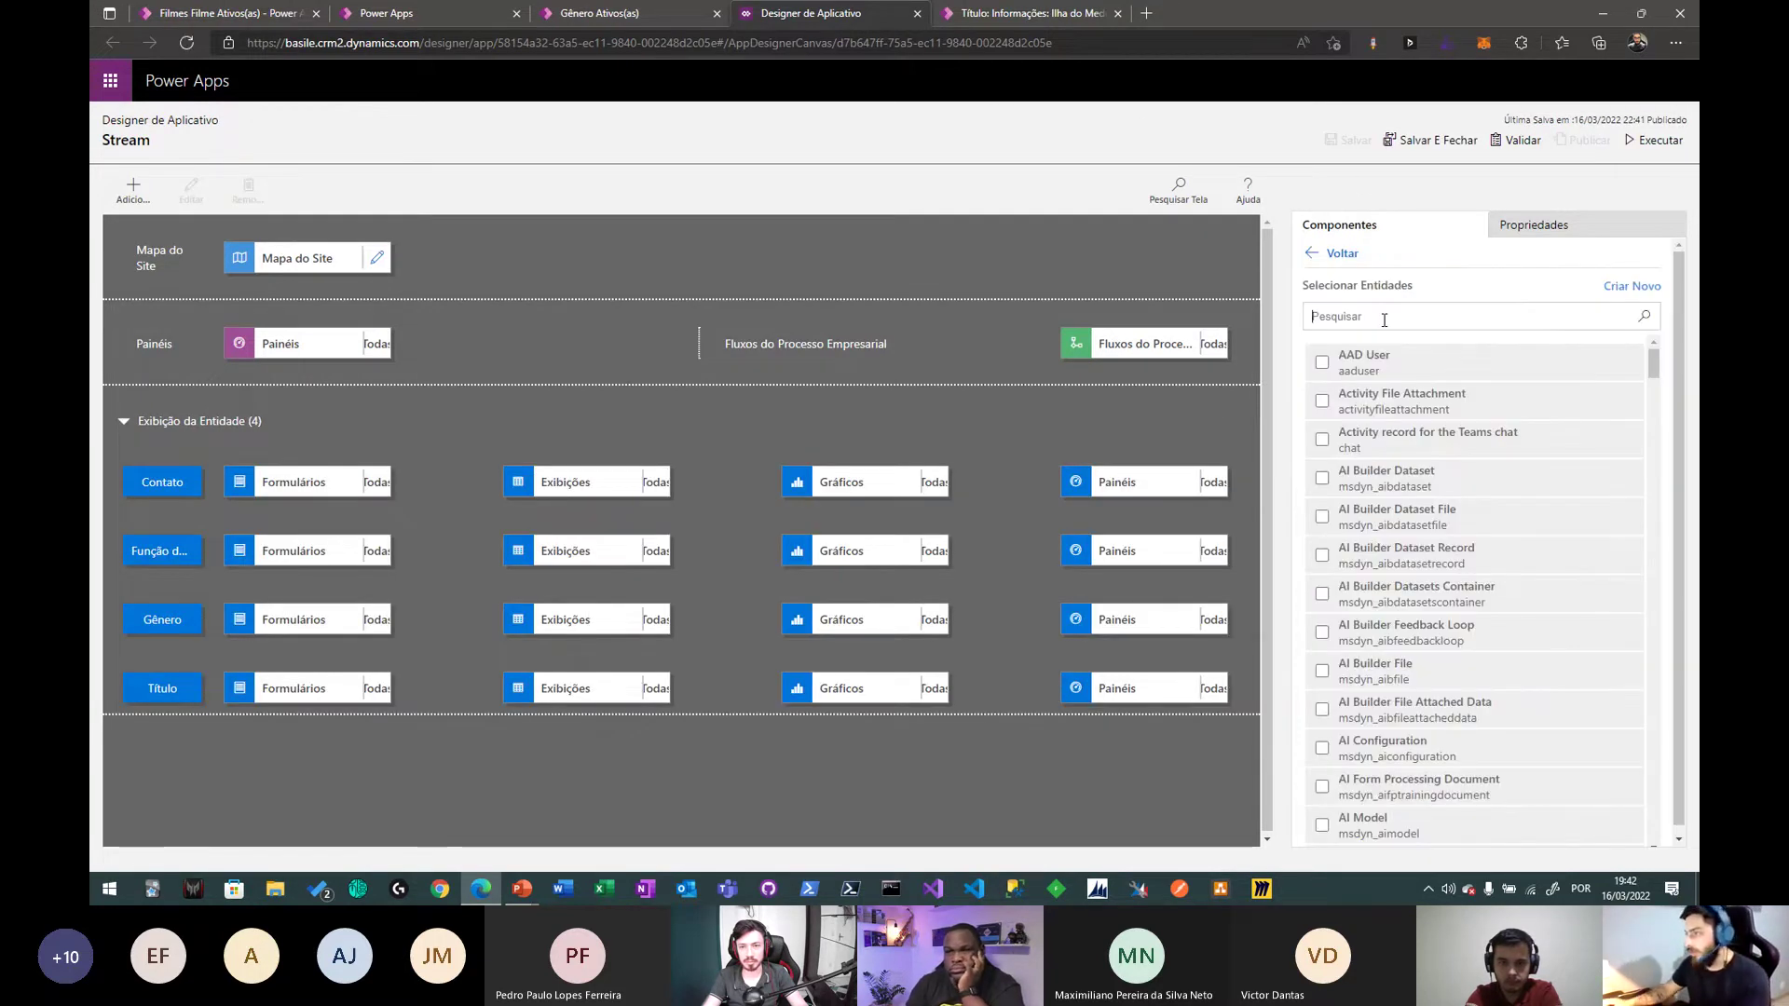
left_click(1383, 319)
type("Atr")
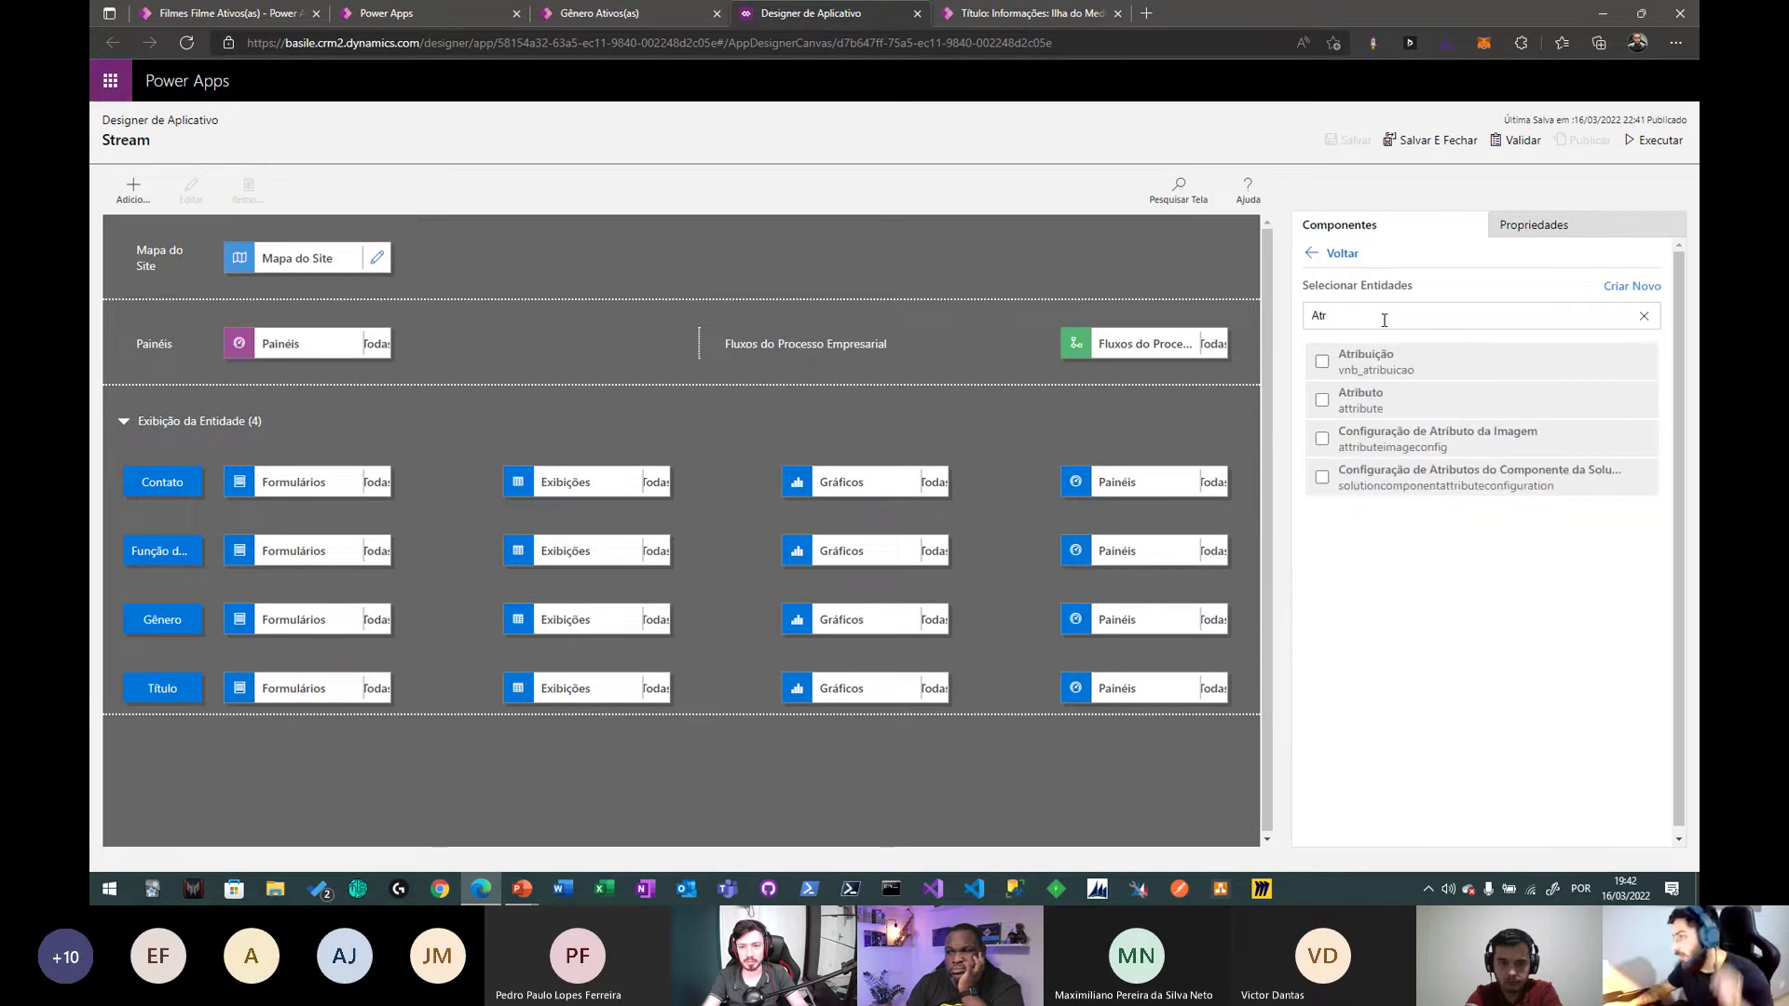
left_click(1322, 368)
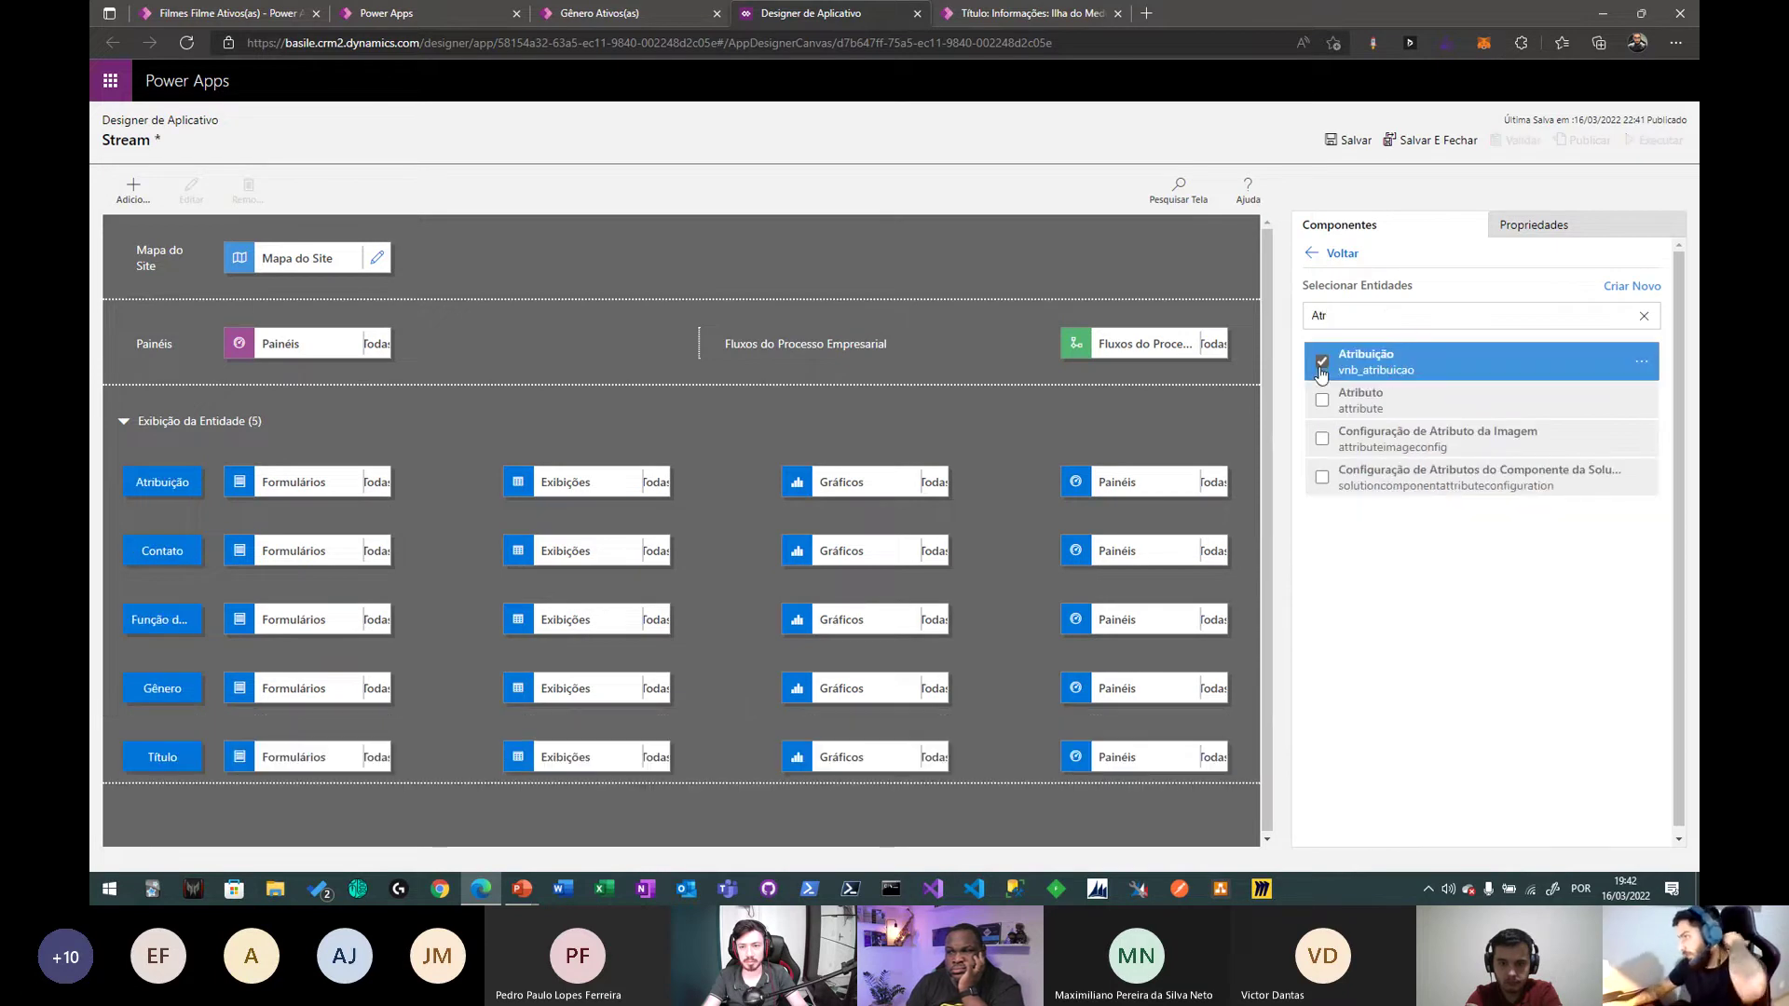
left_click(1351, 142)
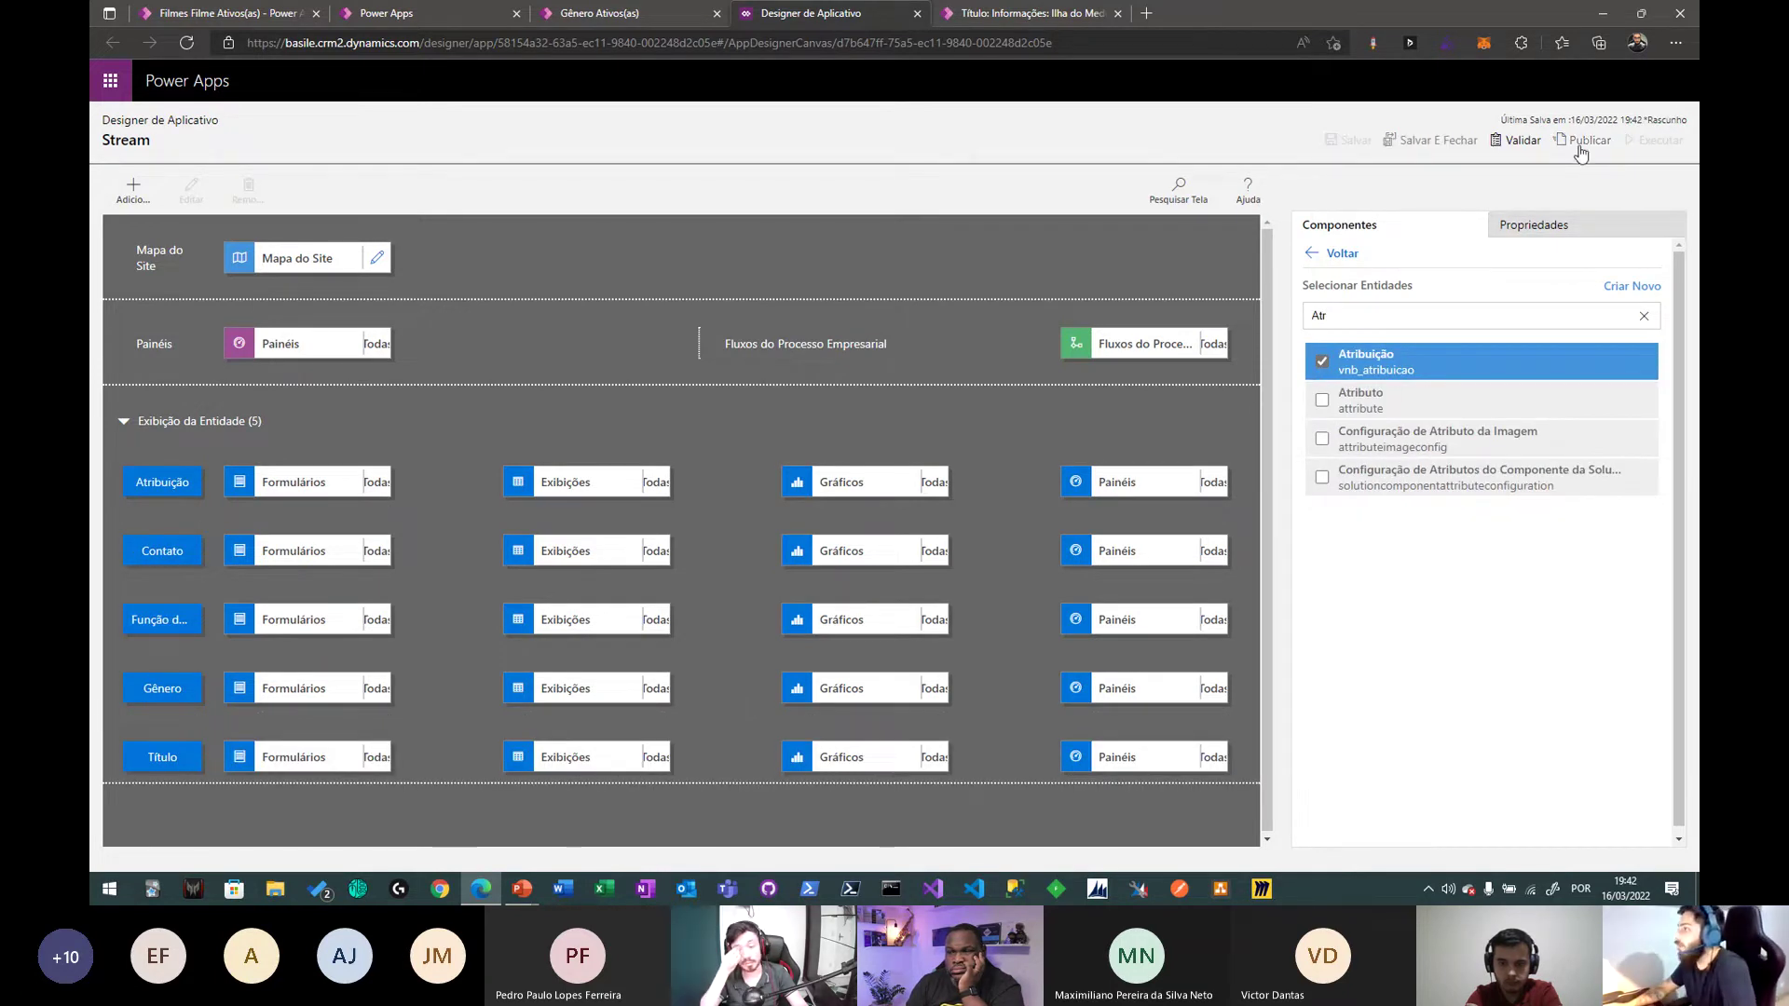
left_click(1581, 150)
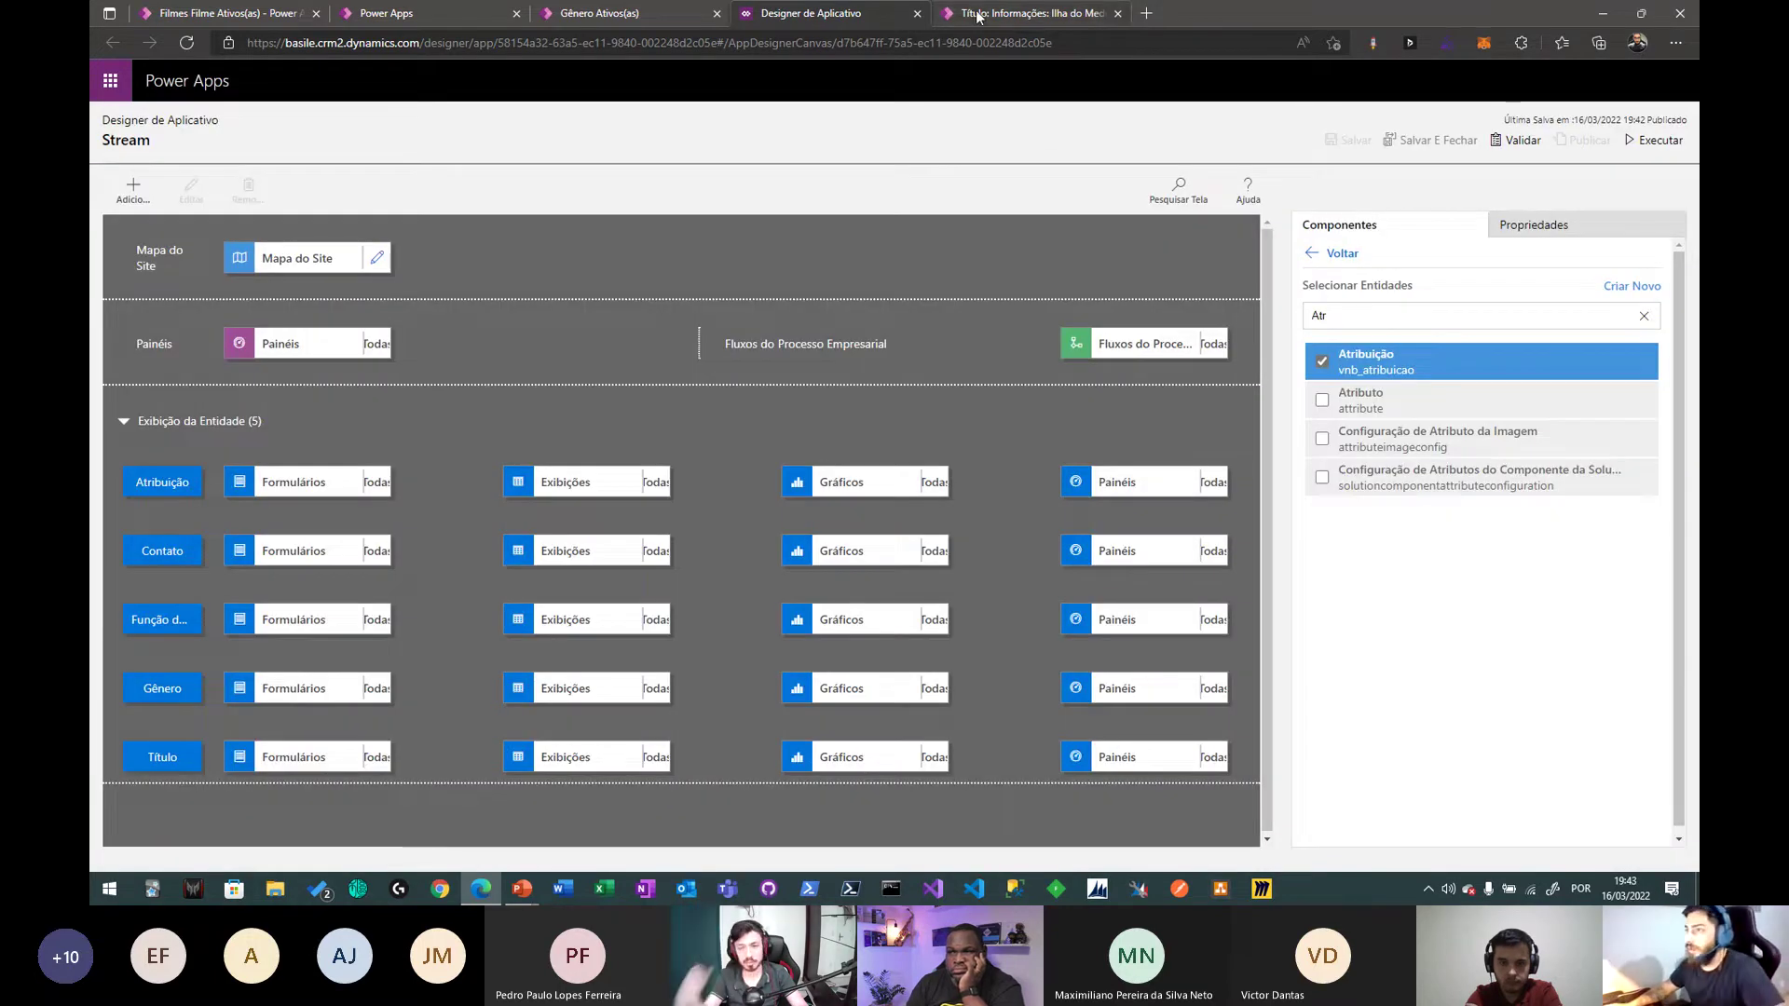
- Return to the Ilha do Medo record and quick-create an Atribuição with Pessoa DiCaprio, Leonardo and Função Ator, saving it
left_click(978, 16)
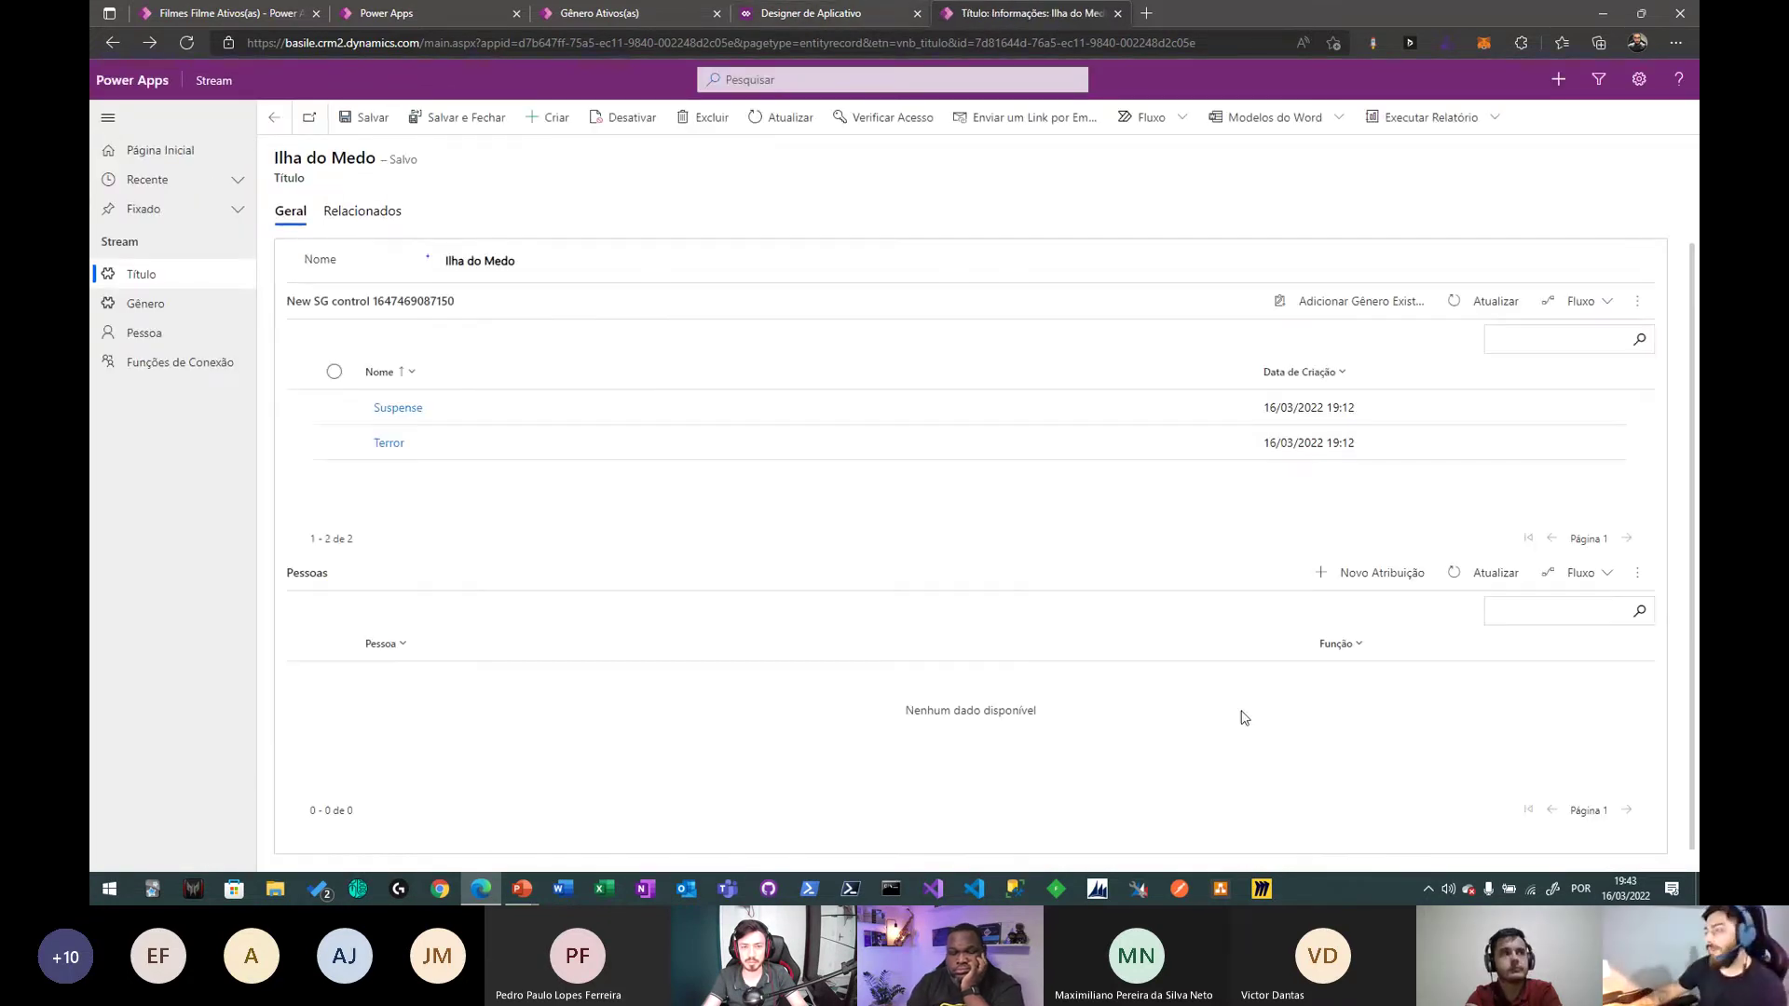
left_click(1379, 573)
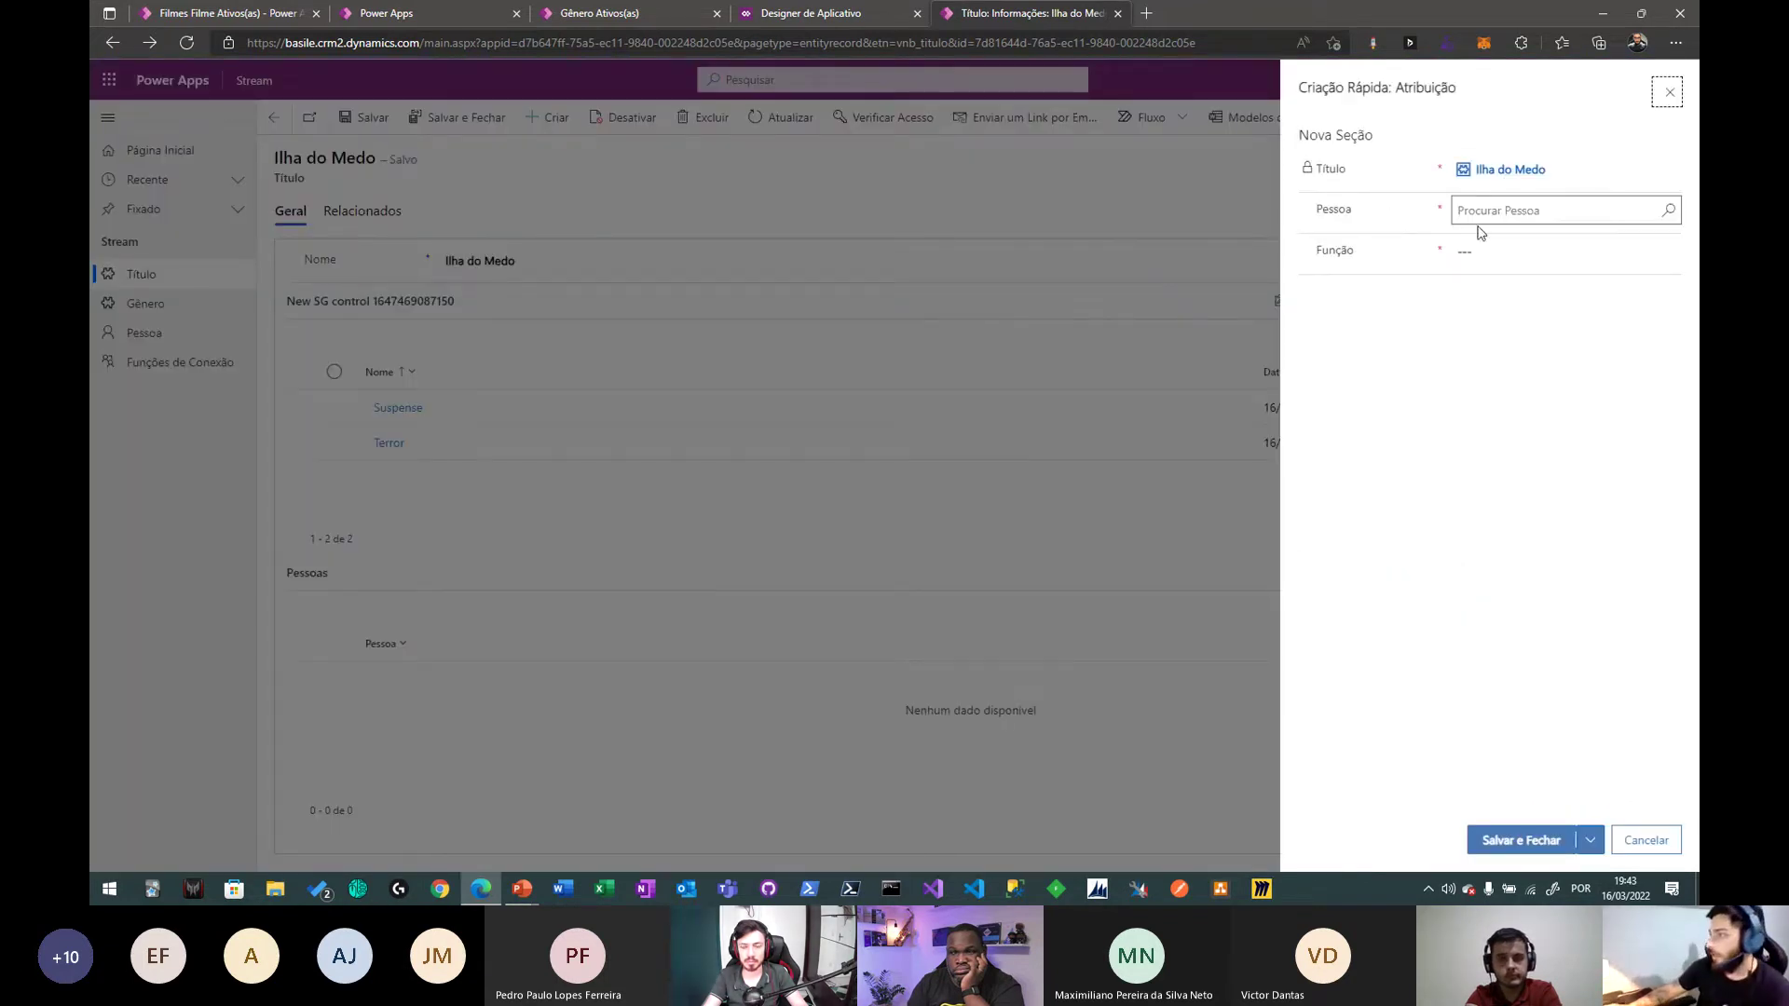
left_click(1597, 214)
left_click(1572, 297)
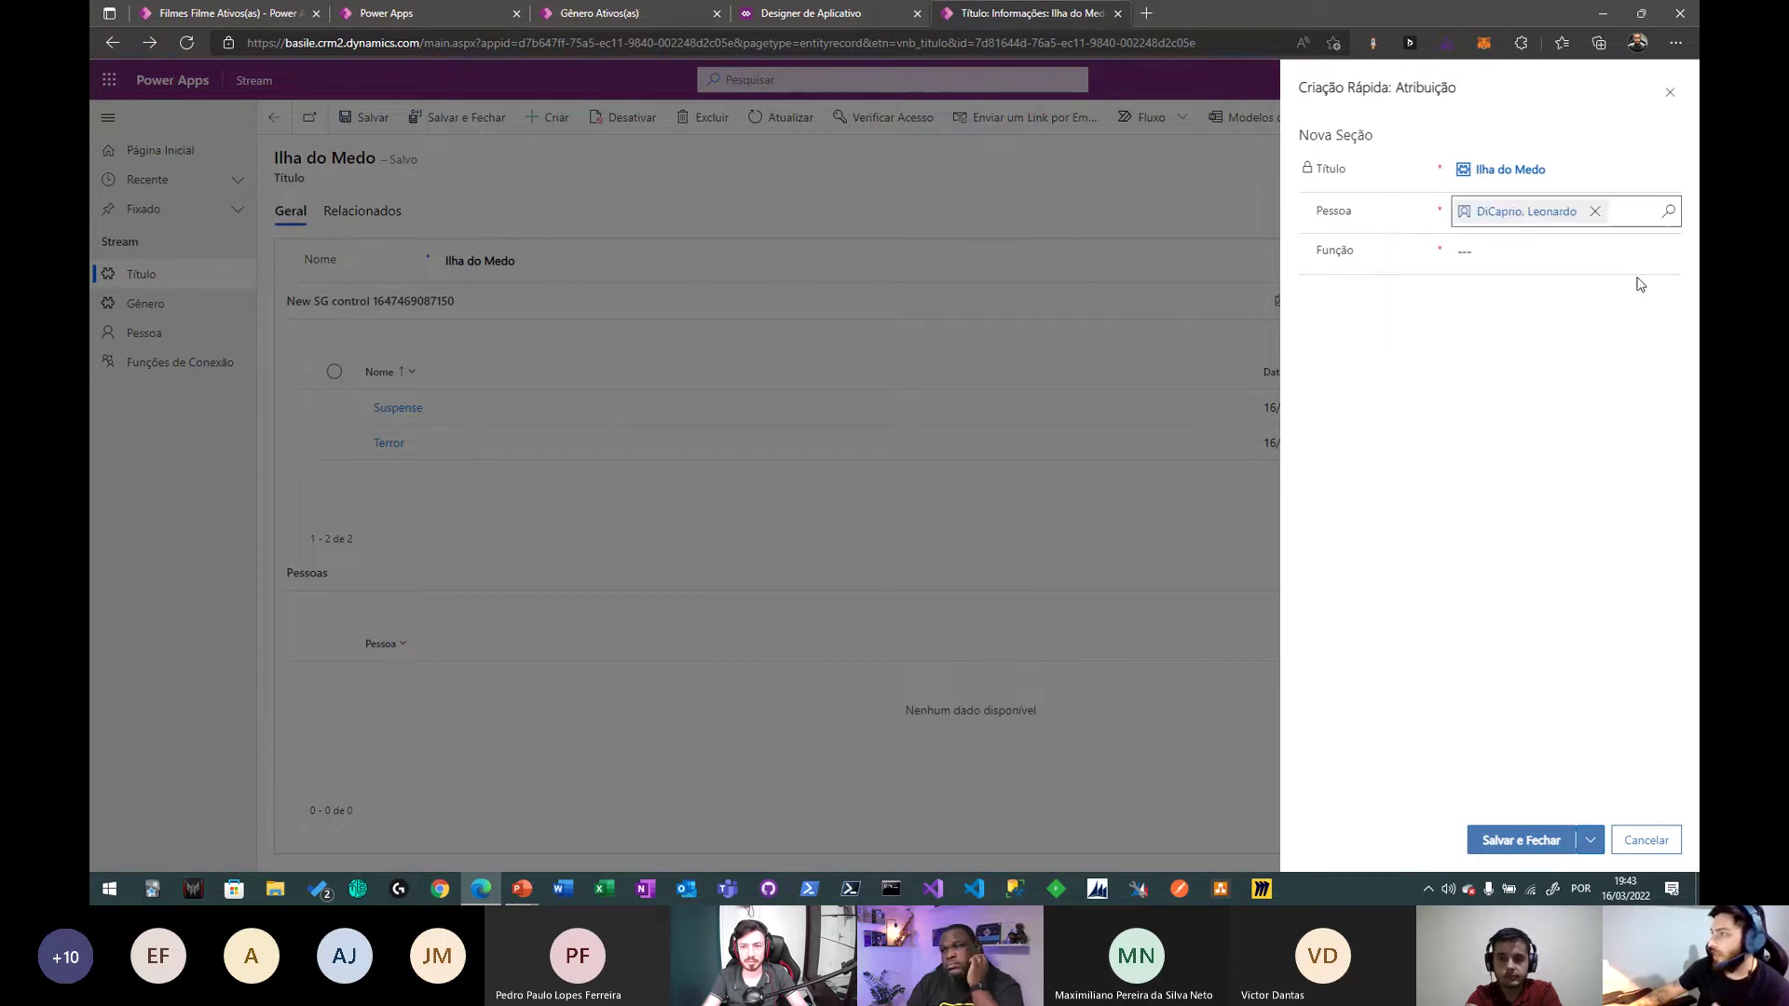
left_click(1668, 254)
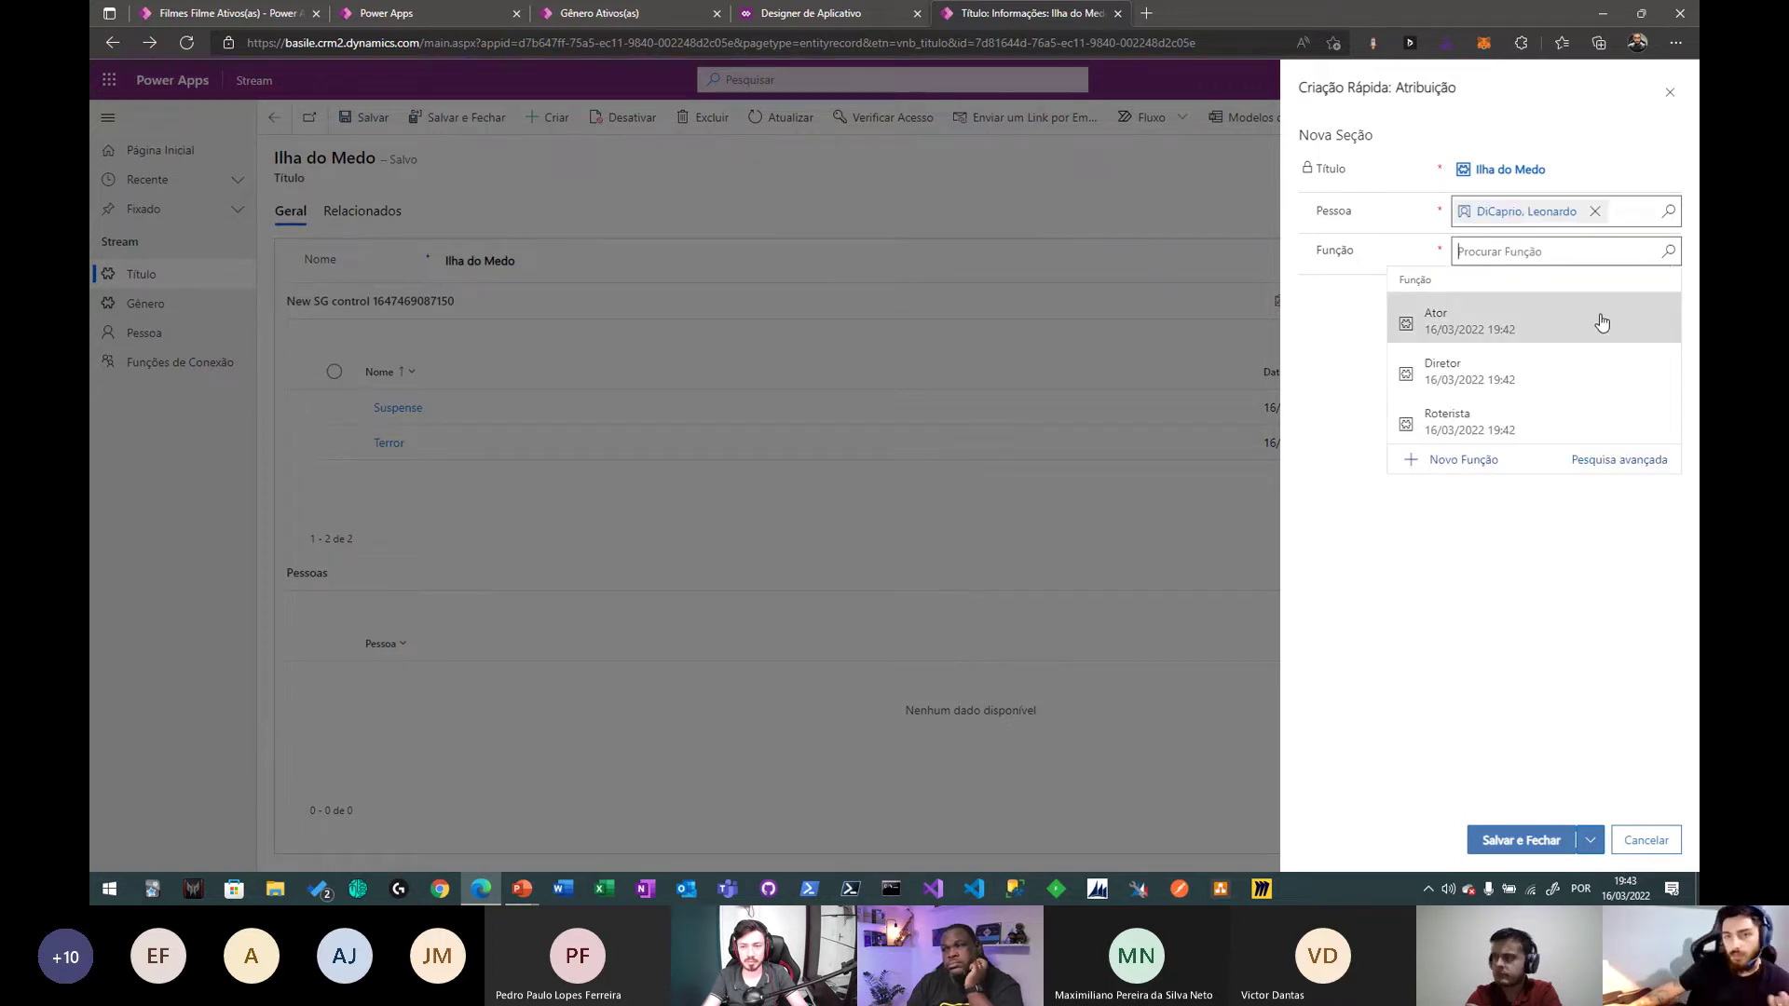
left_click(1574, 324)
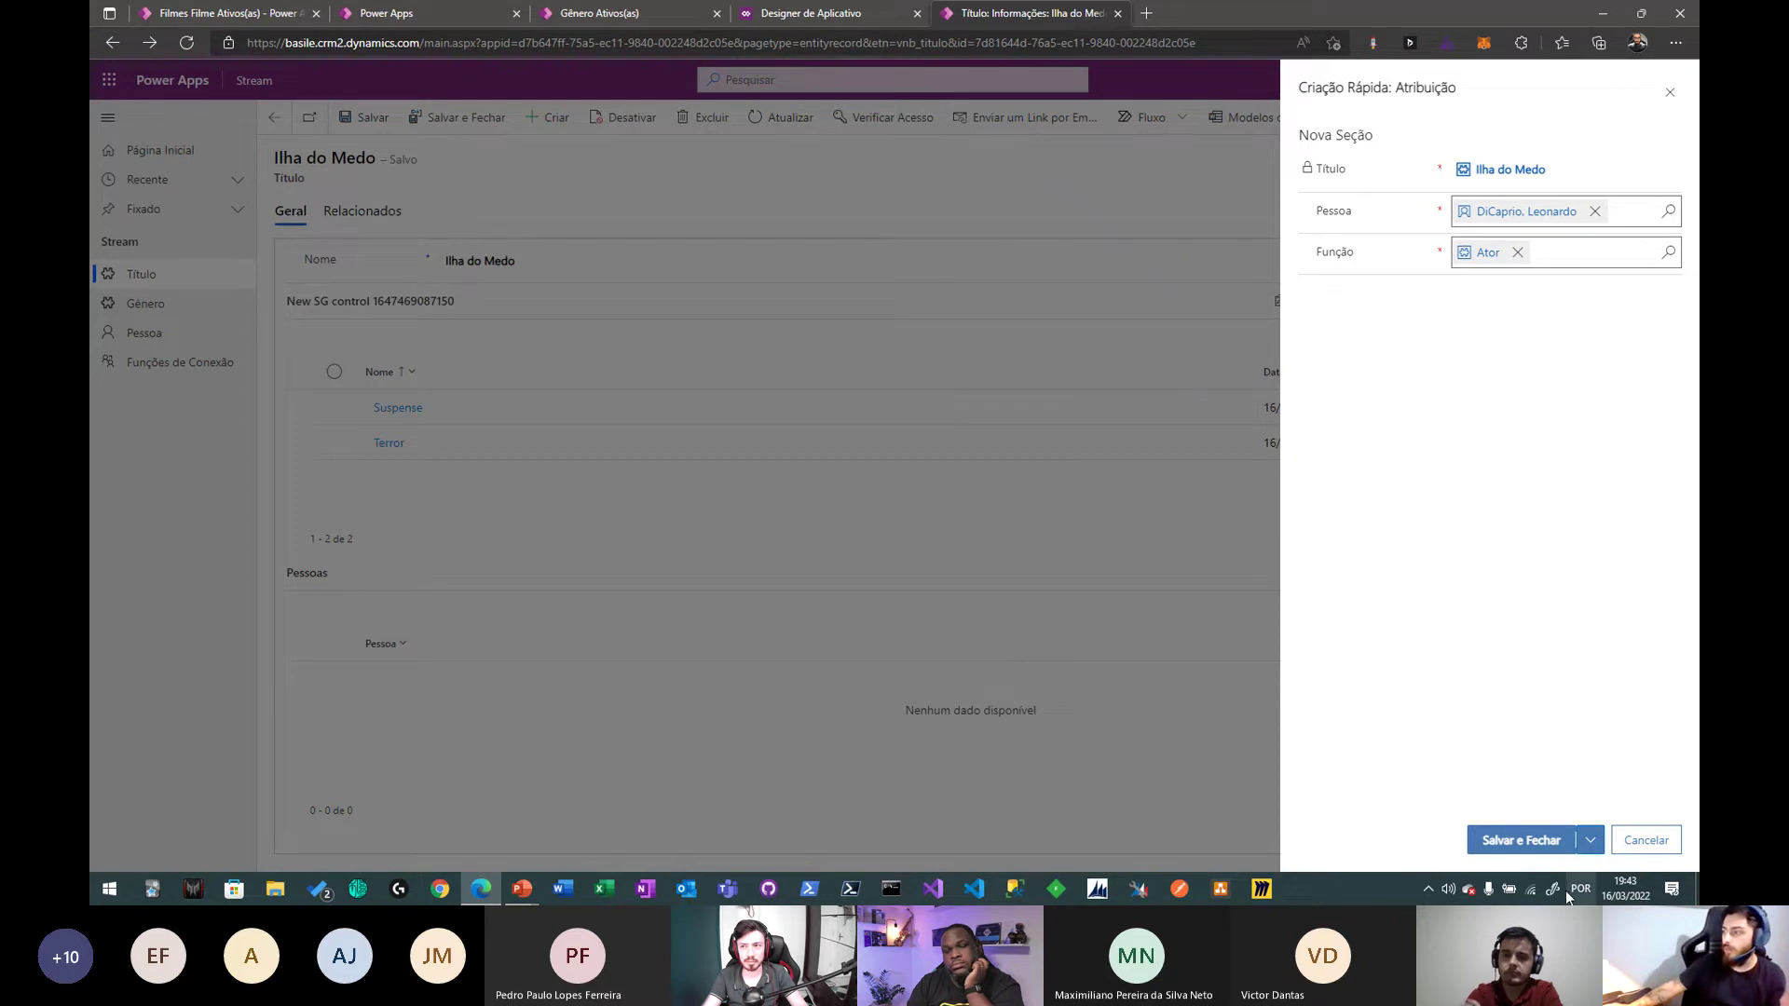
left_click(1553, 851)
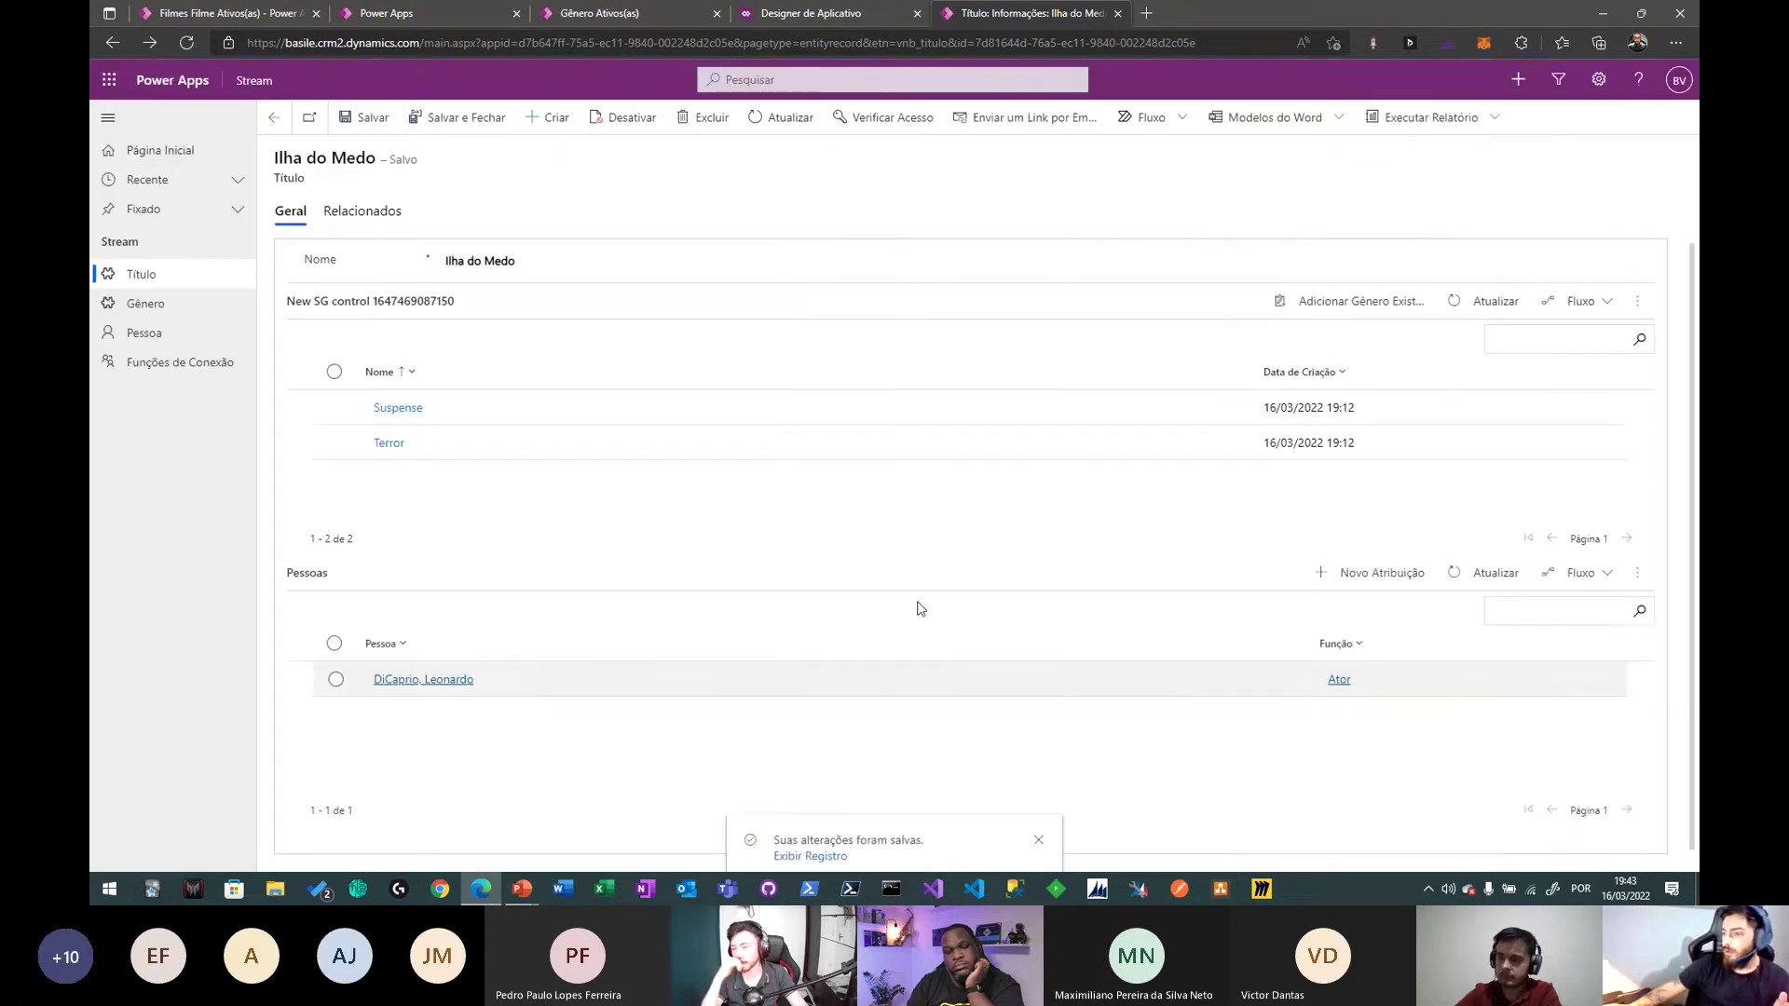
- Add another Atribuição to Ilha do Medo with Pessoa Del Toro, Guilhermo and Função Roterista, then save and close it
left_click(1373, 572)
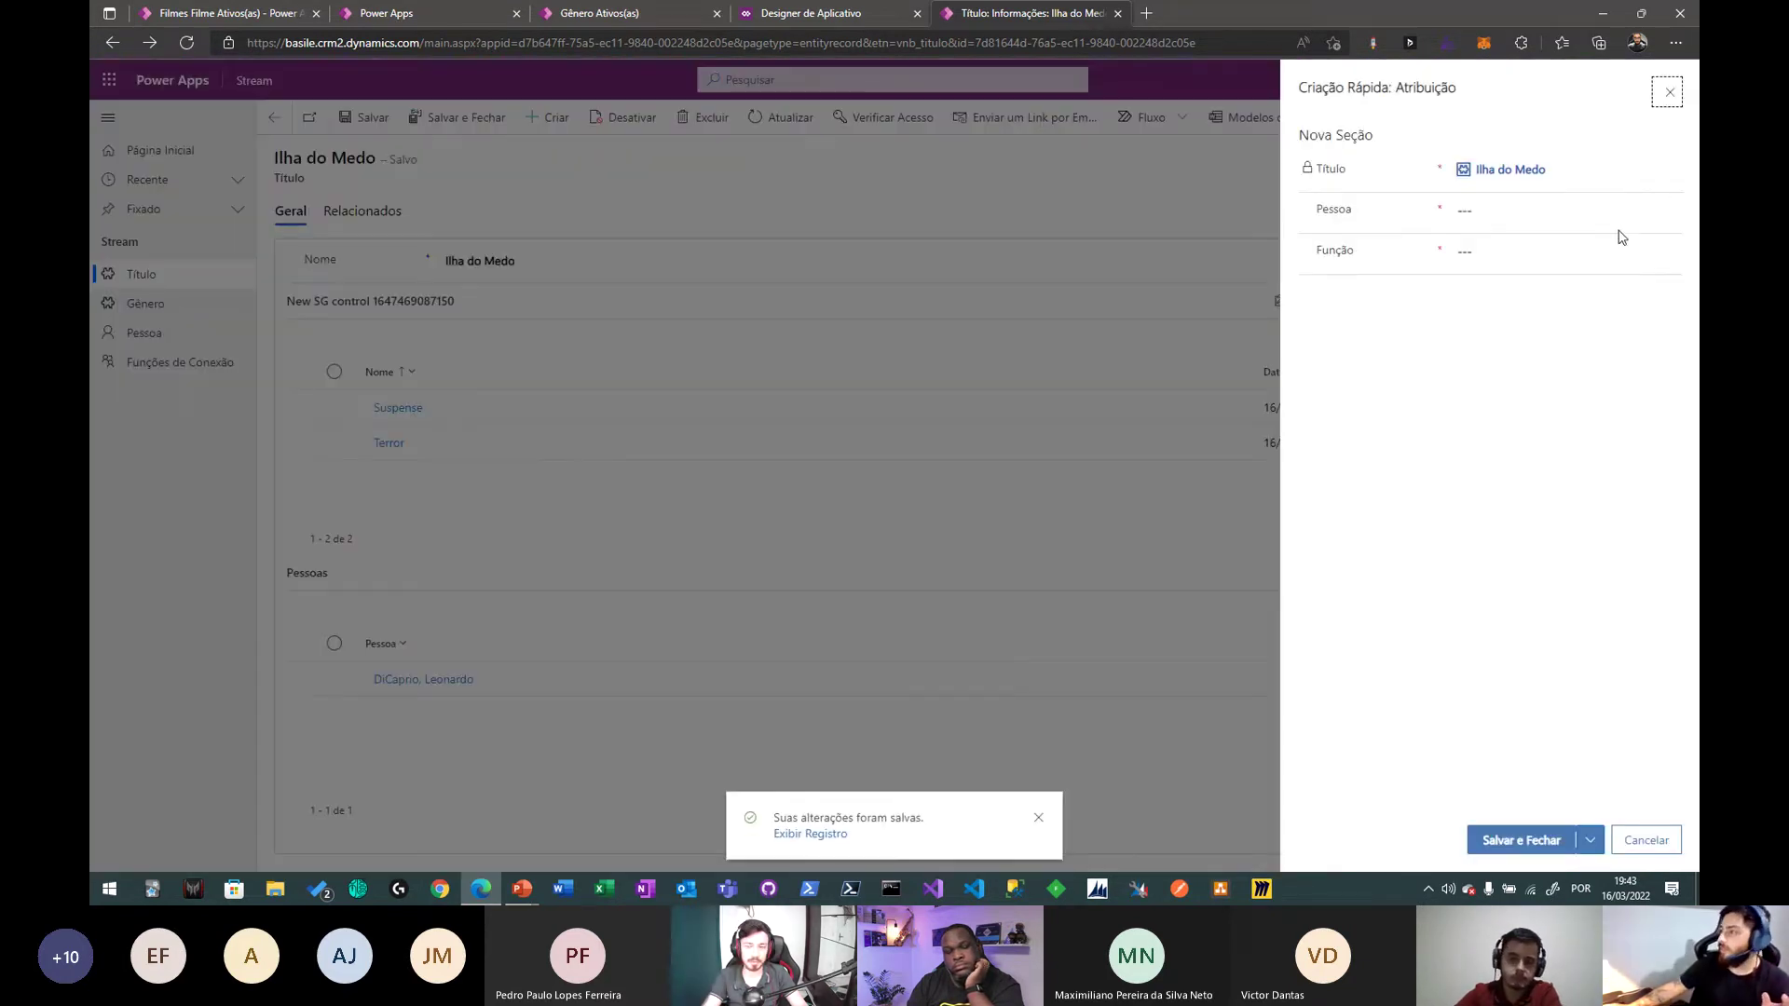
left_click(1654, 214)
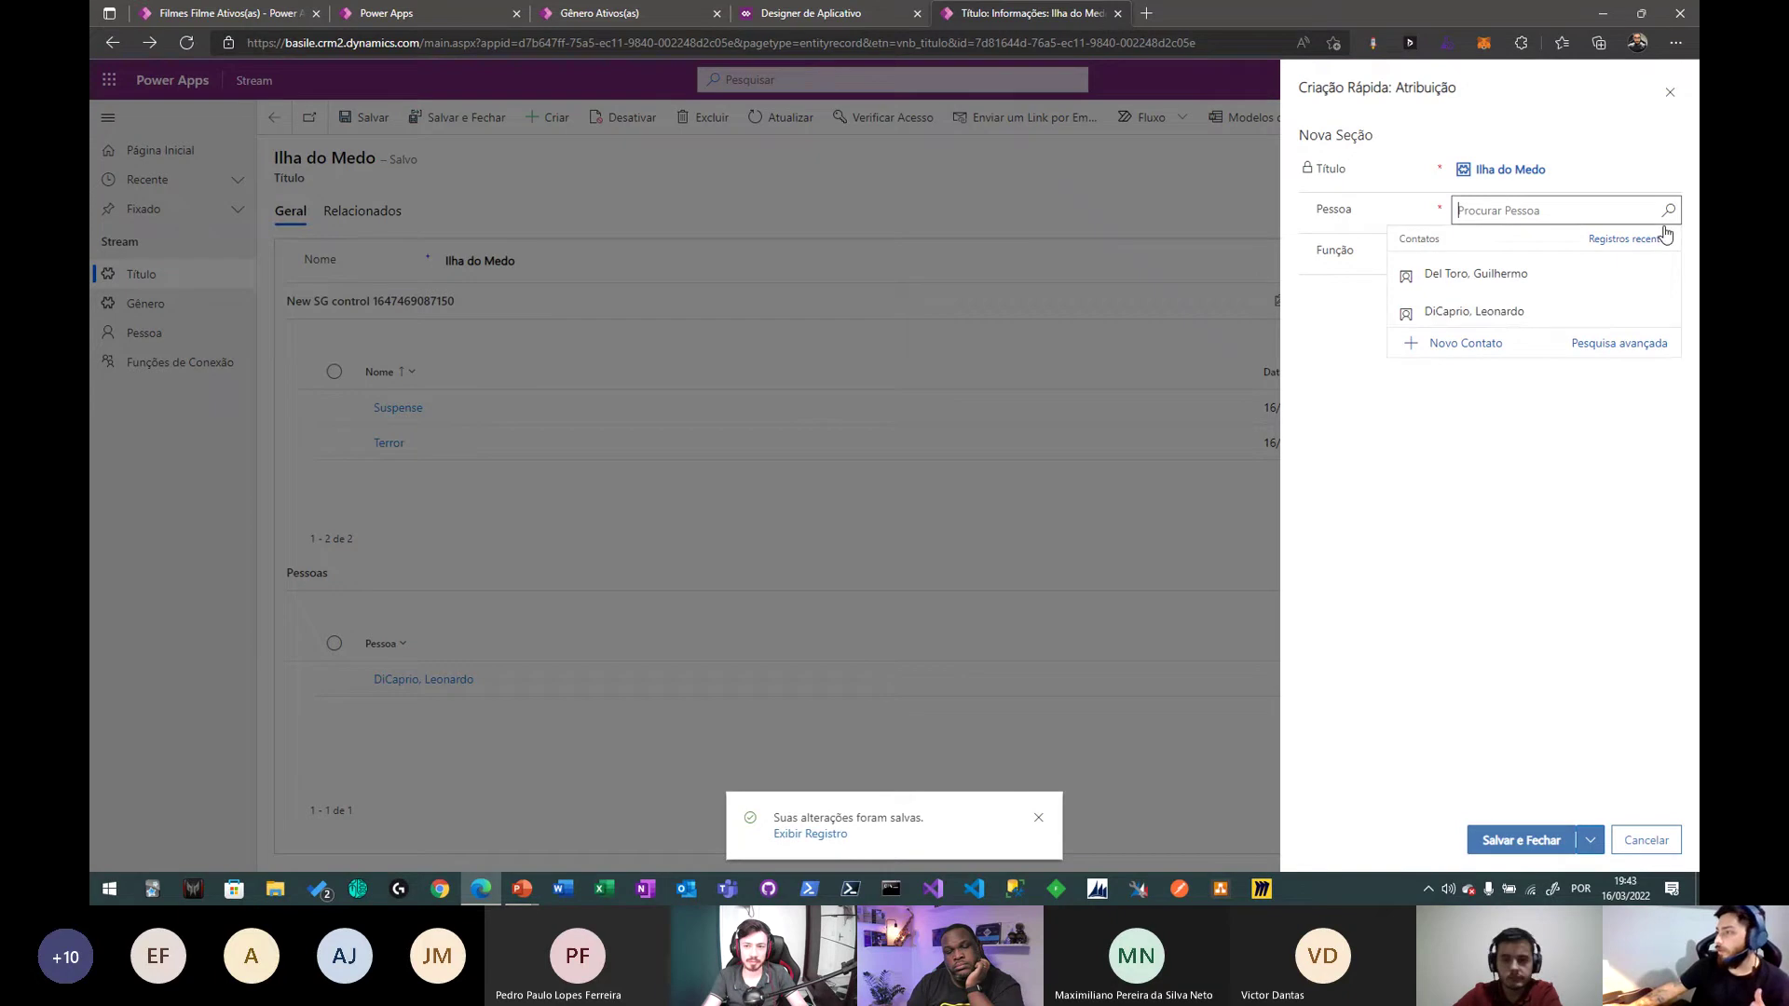
left_click(1525, 283)
left_click(1663, 253)
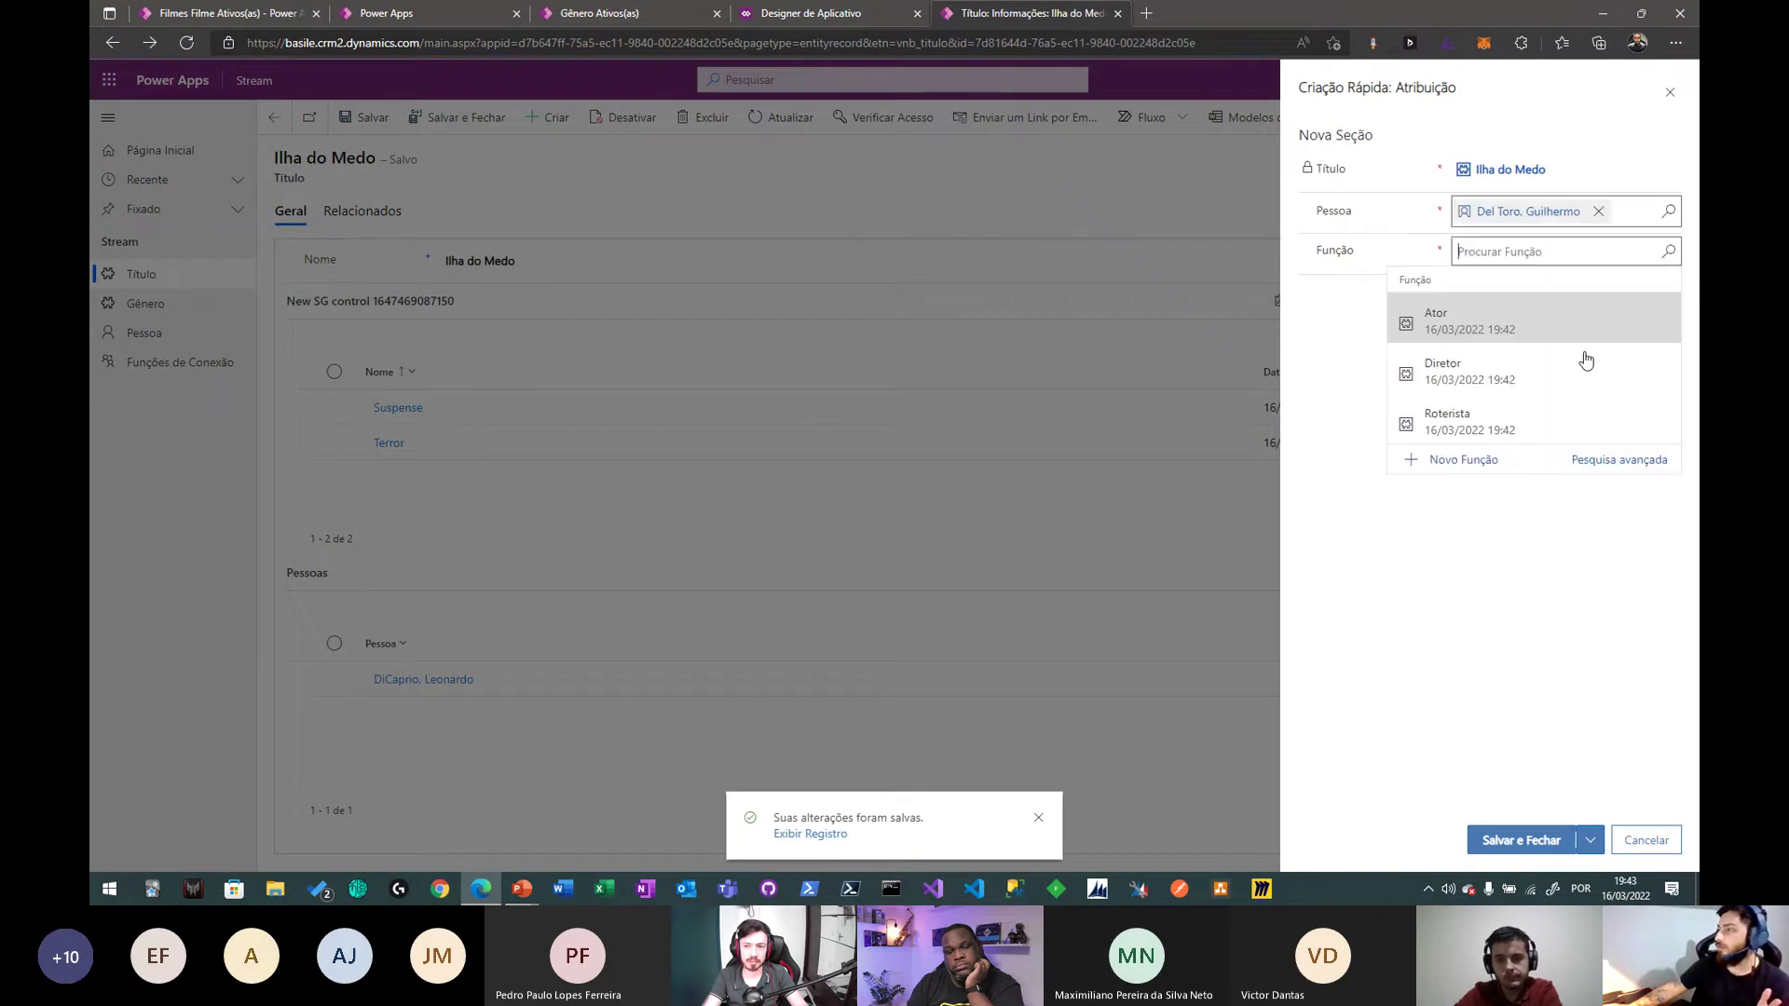
left_click(1525, 434)
left_click(1528, 841)
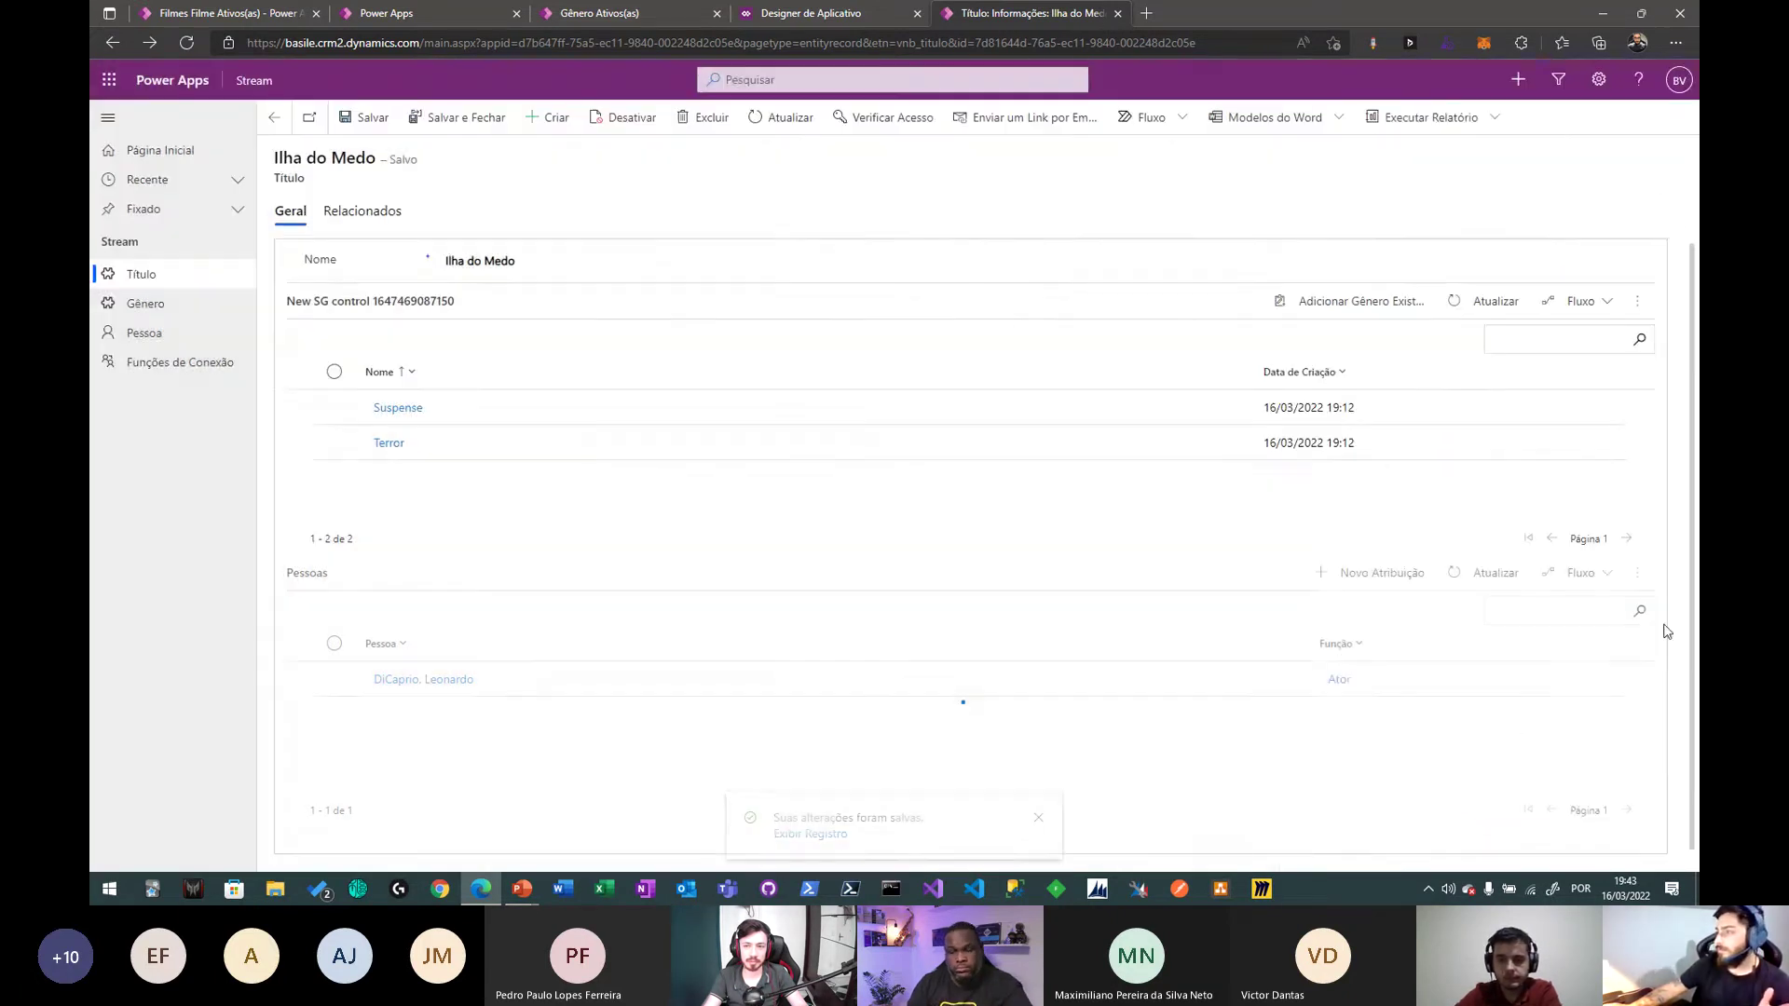